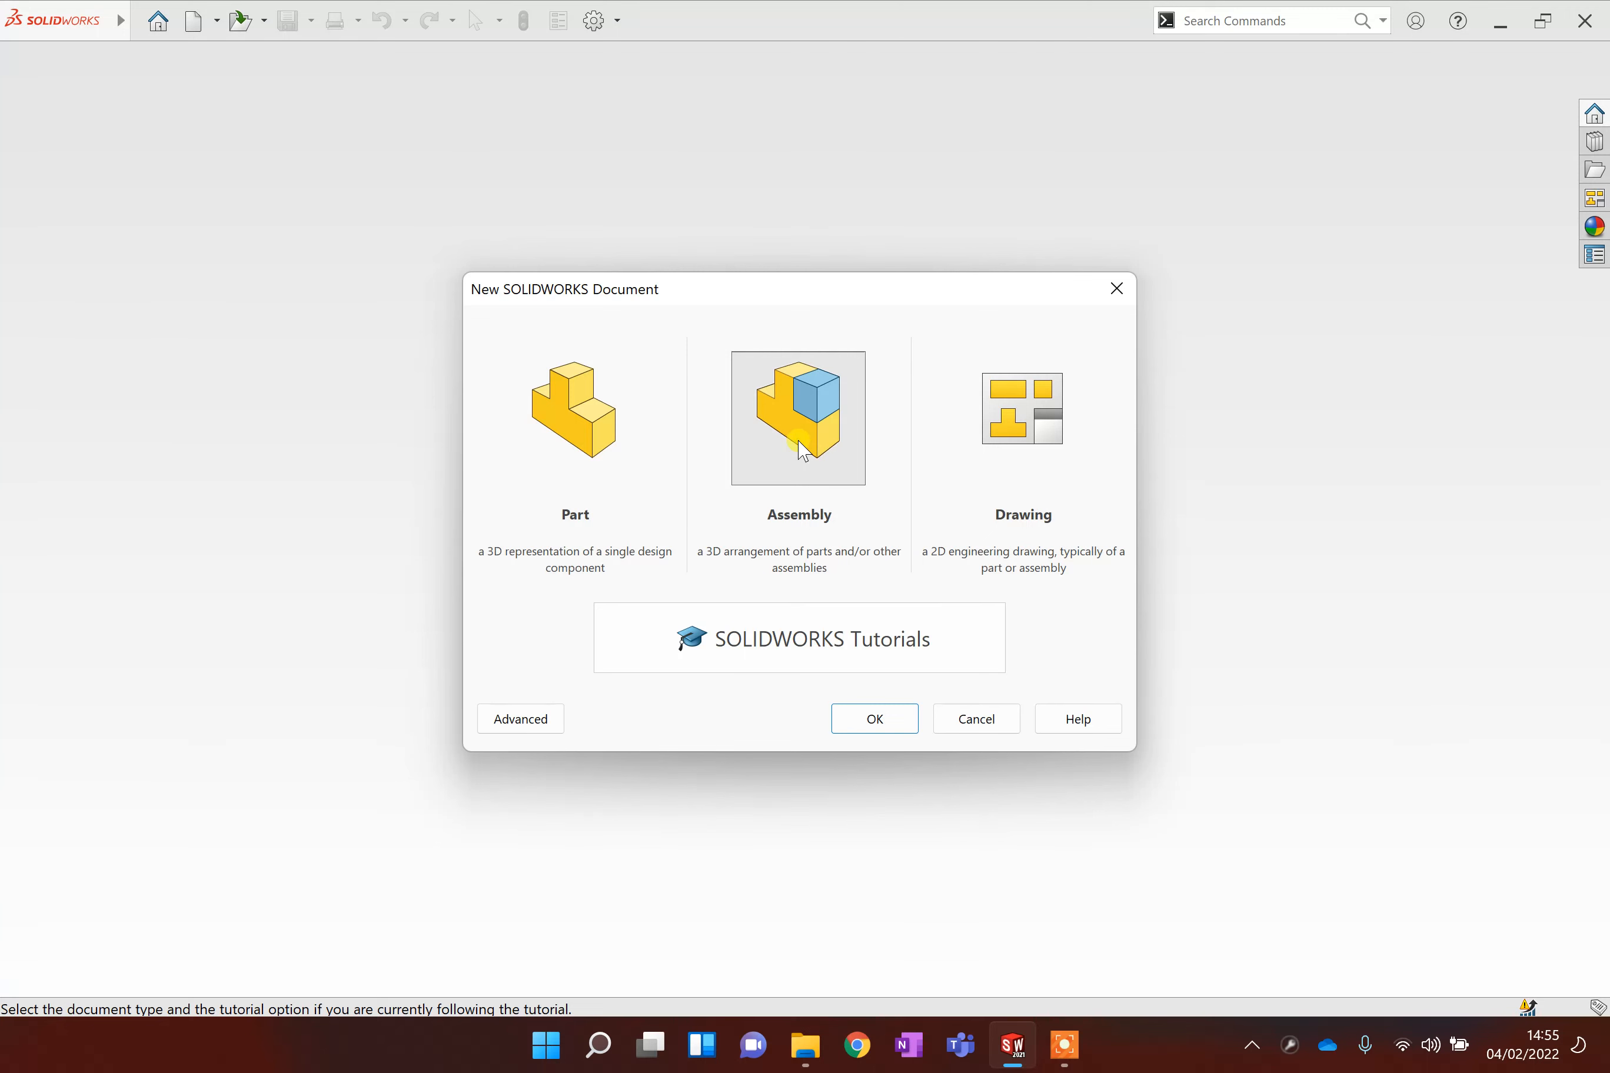
Step: Create a new assembly document without inserting any existing component
left_click(802, 450)
left_click(877, 717)
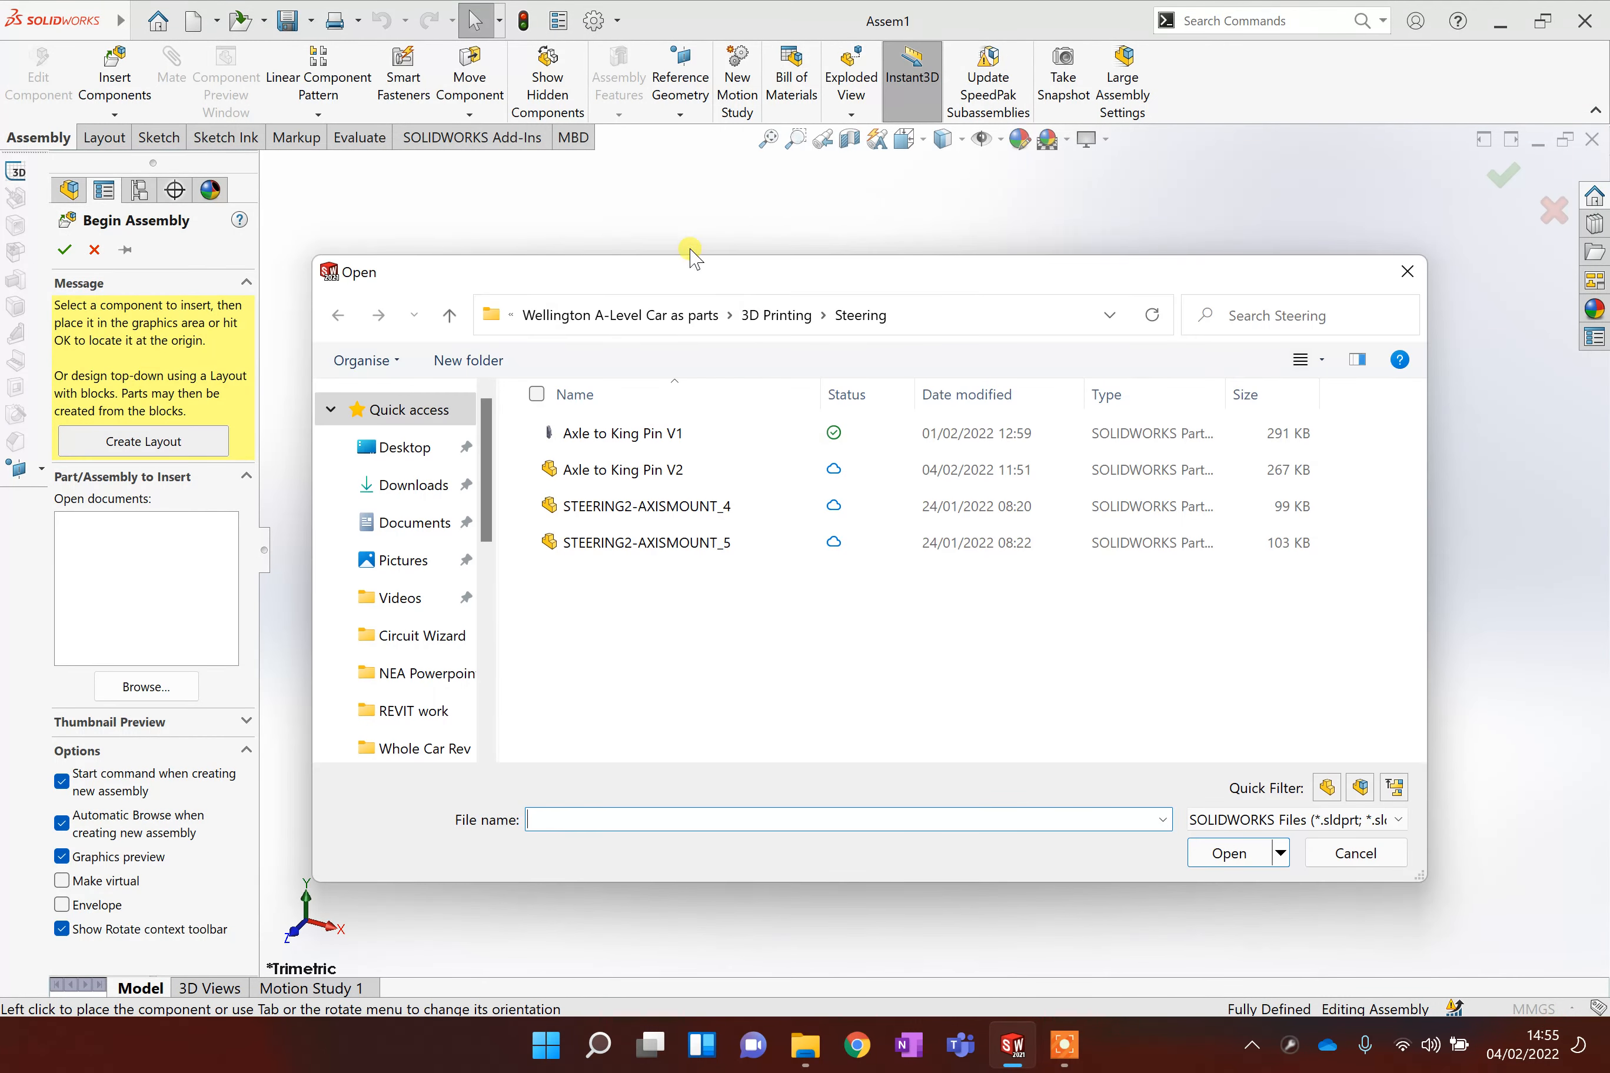
left_click(1408, 271)
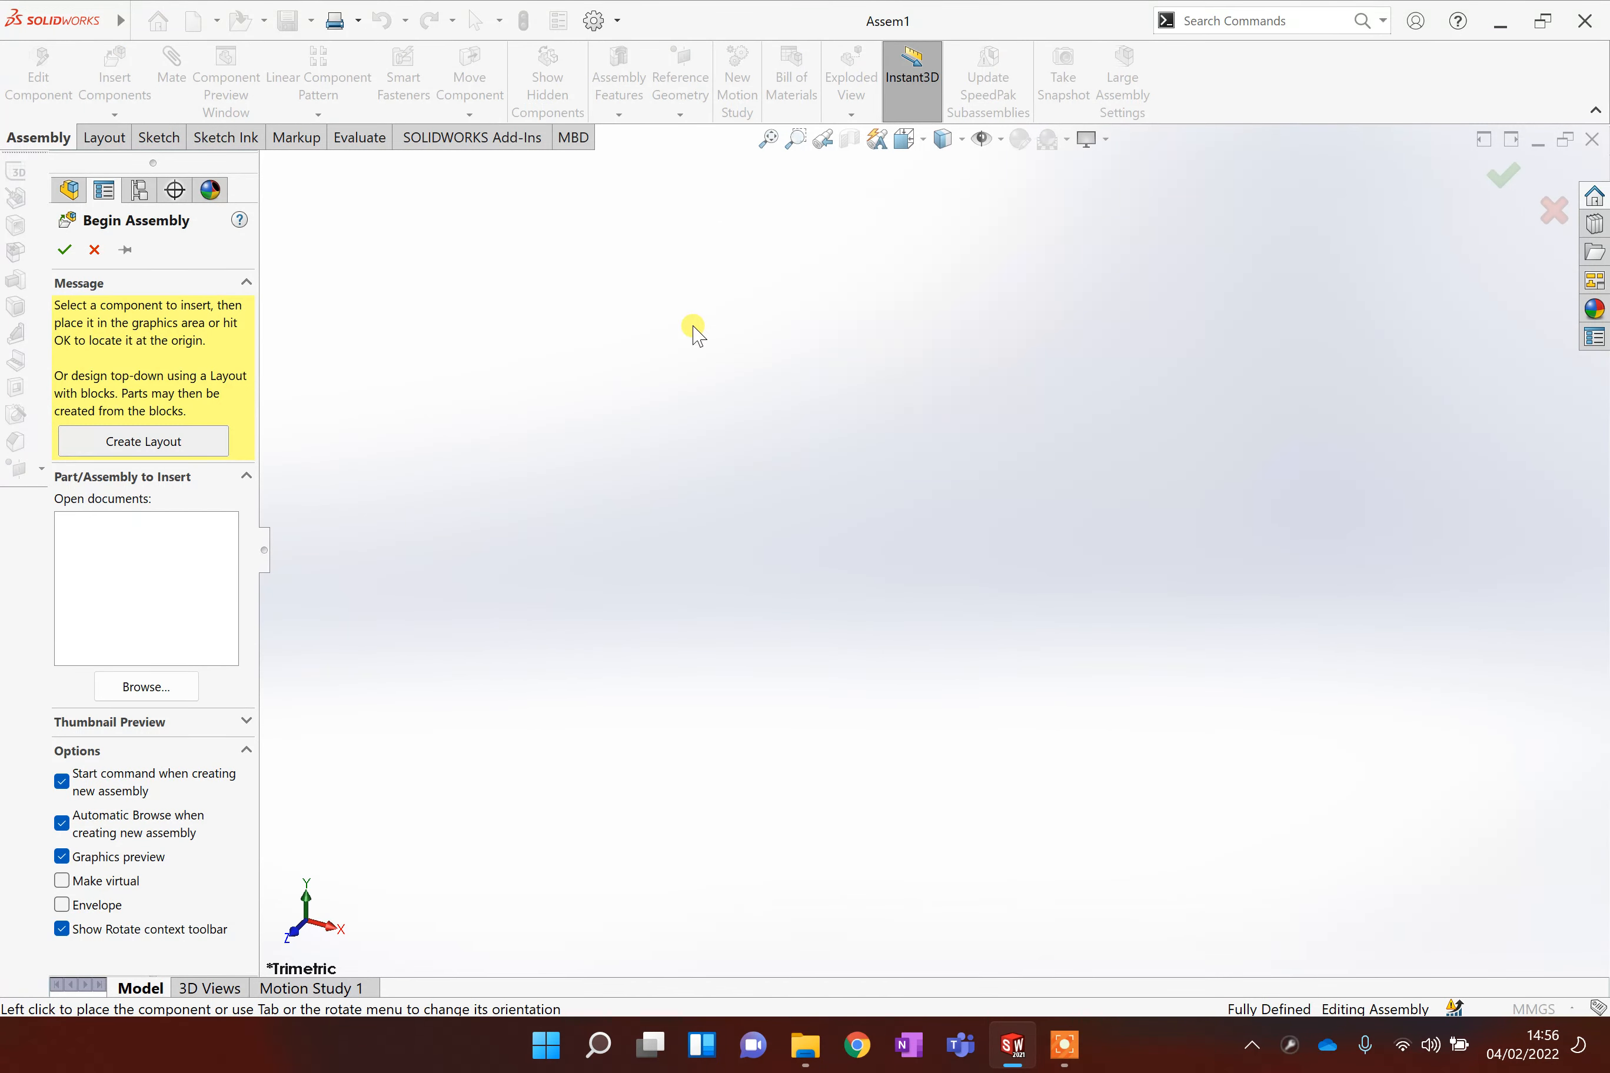
left_click(1504, 180)
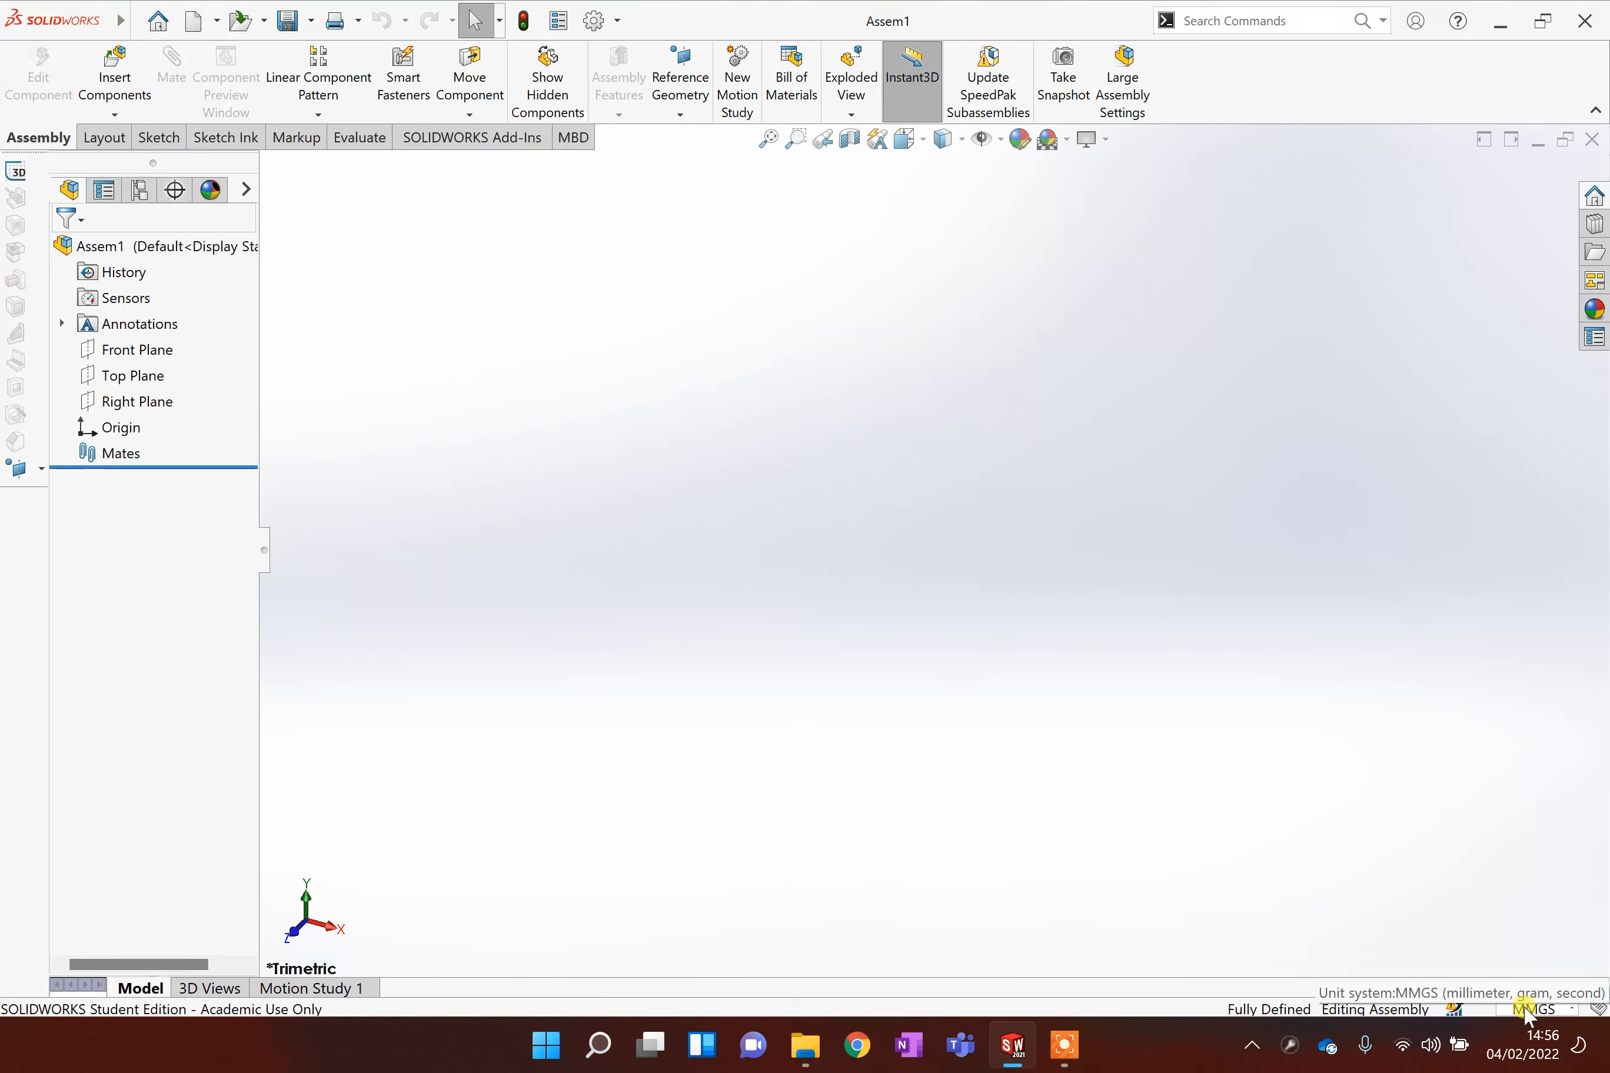
Step: Start saving the assembly under a new name and browse OneDrive to the Solidworks folder named after its owner
left_click(312, 23)
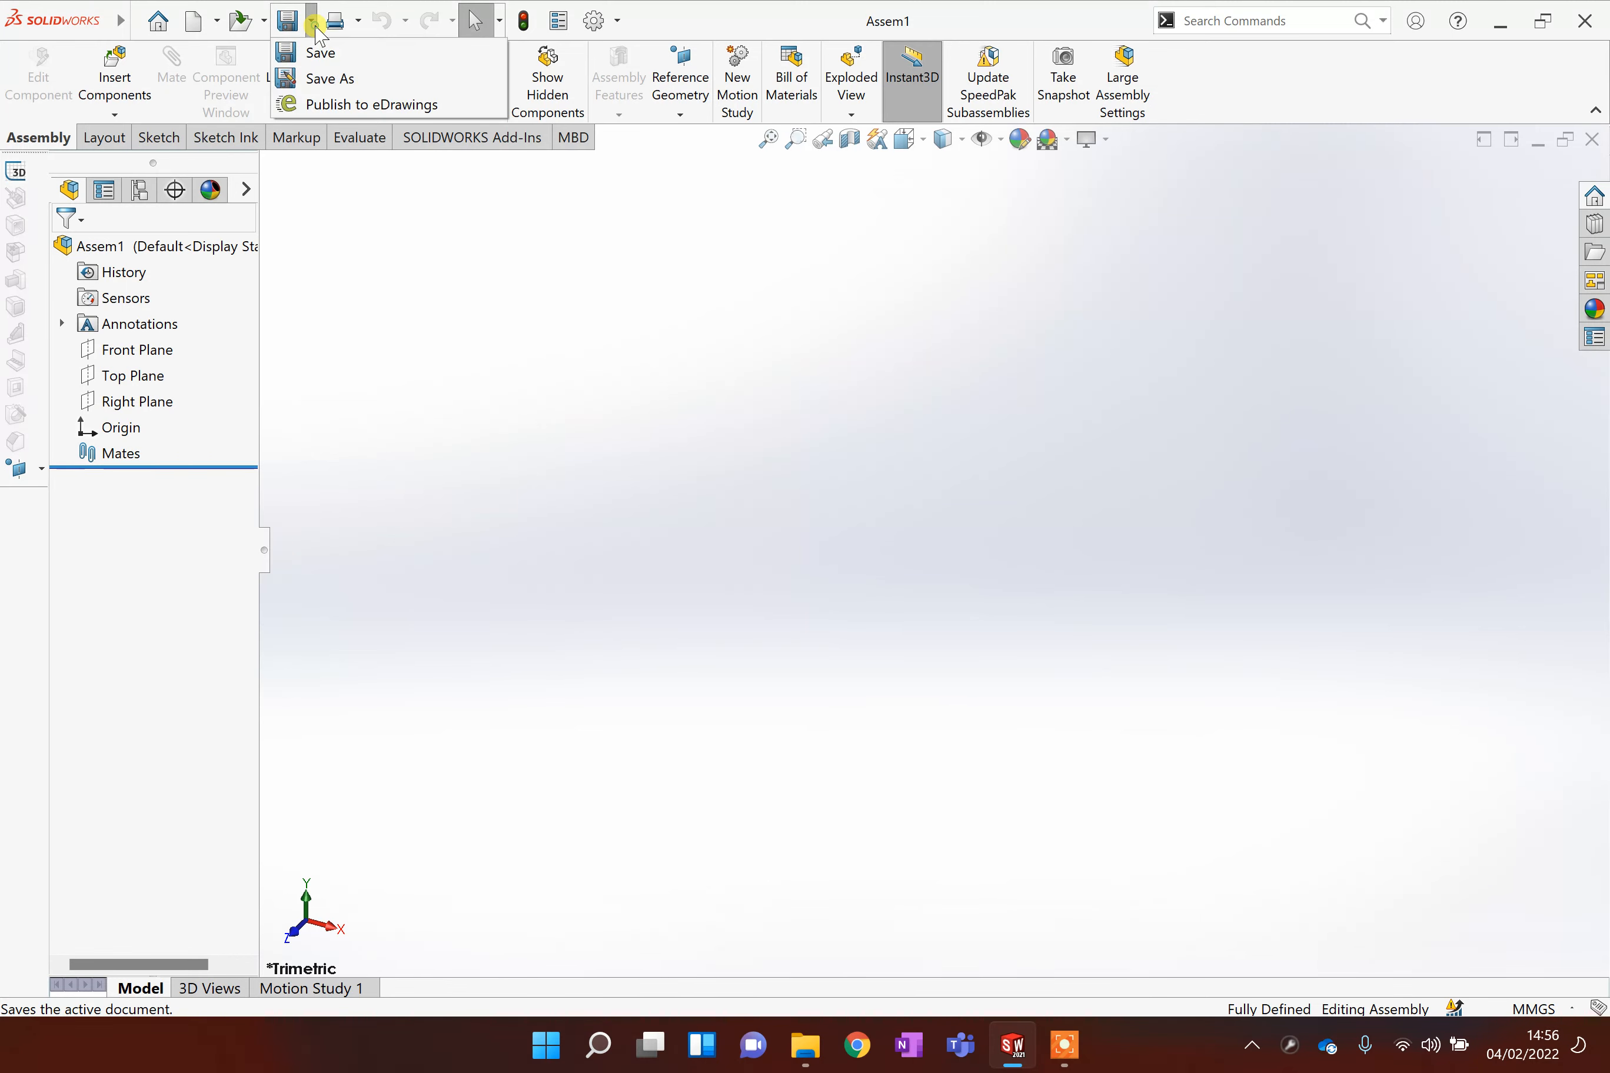
left_click(320, 80)
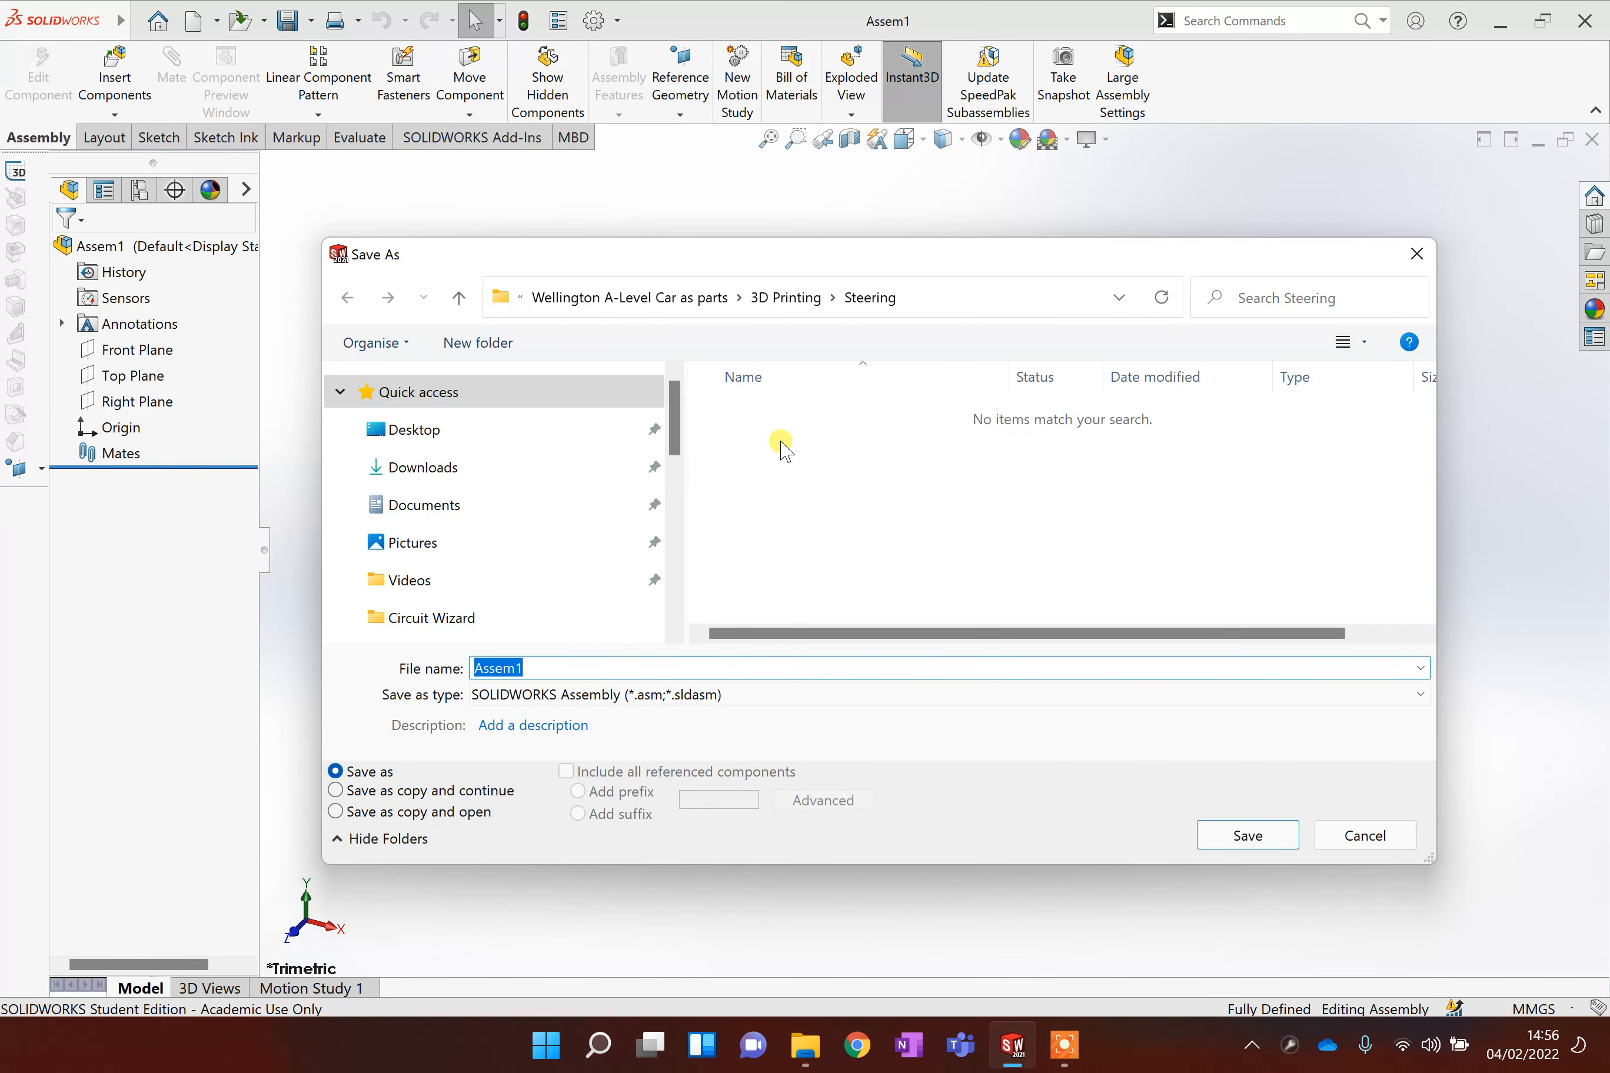
left_click_drag(672, 419, 672, 488)
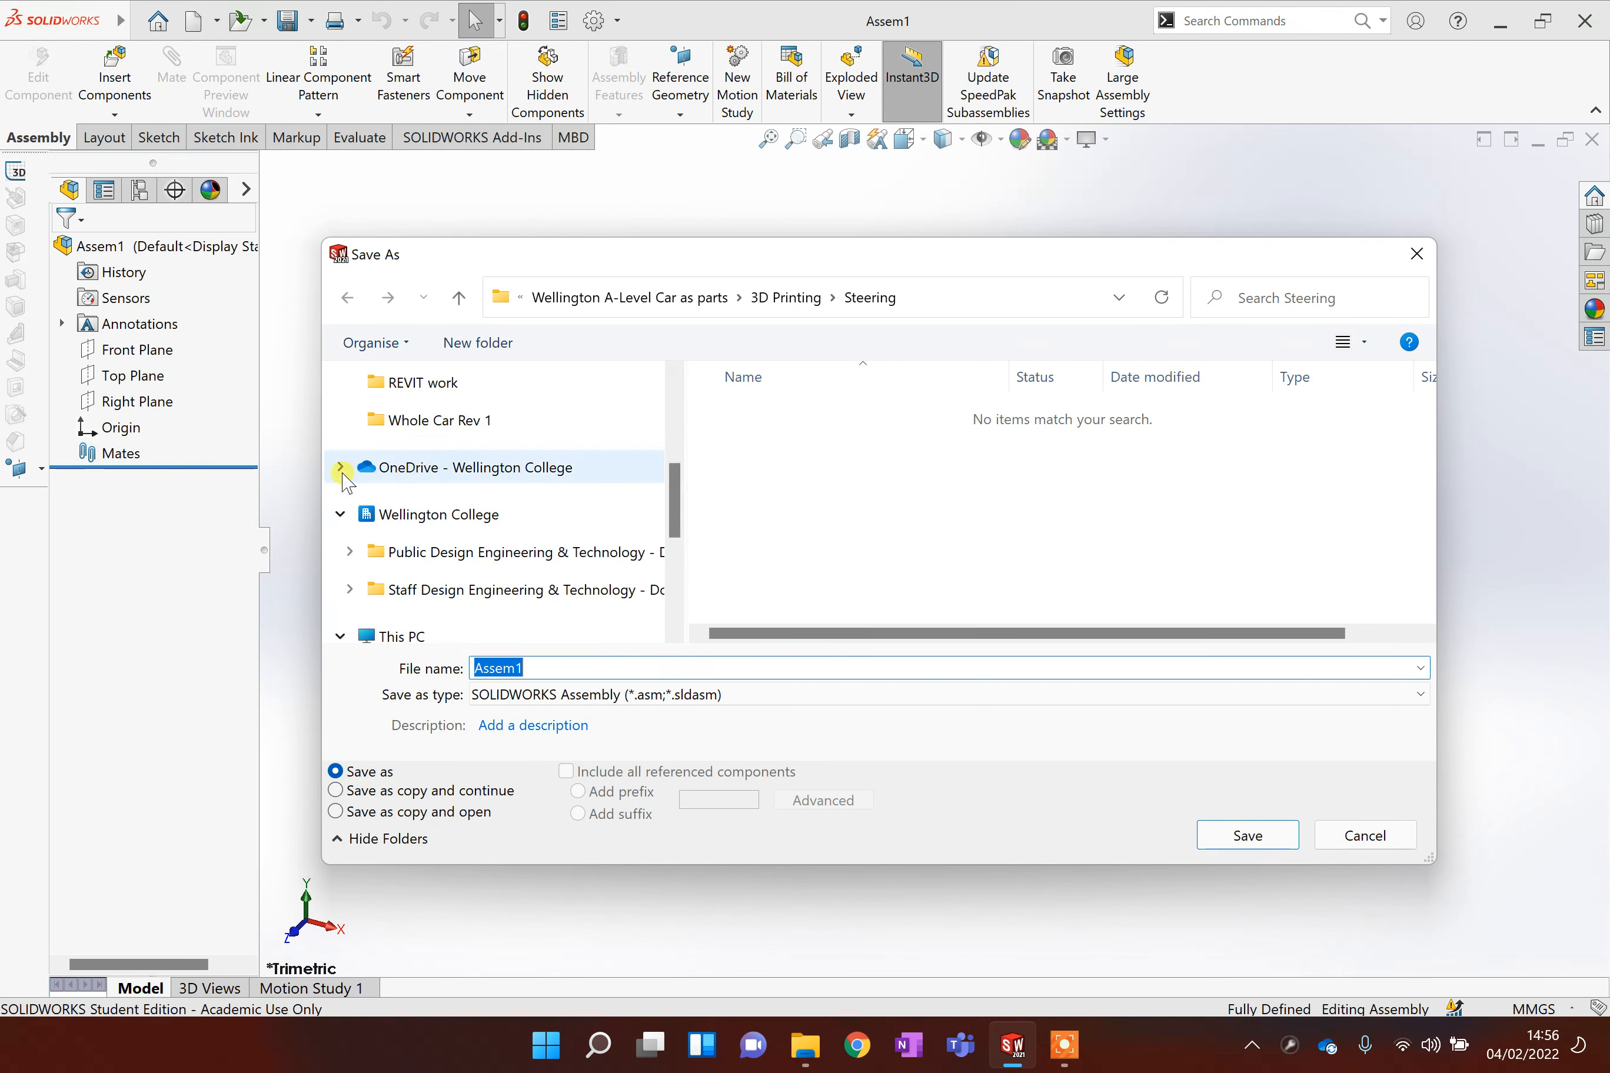
left_click(341, 468)
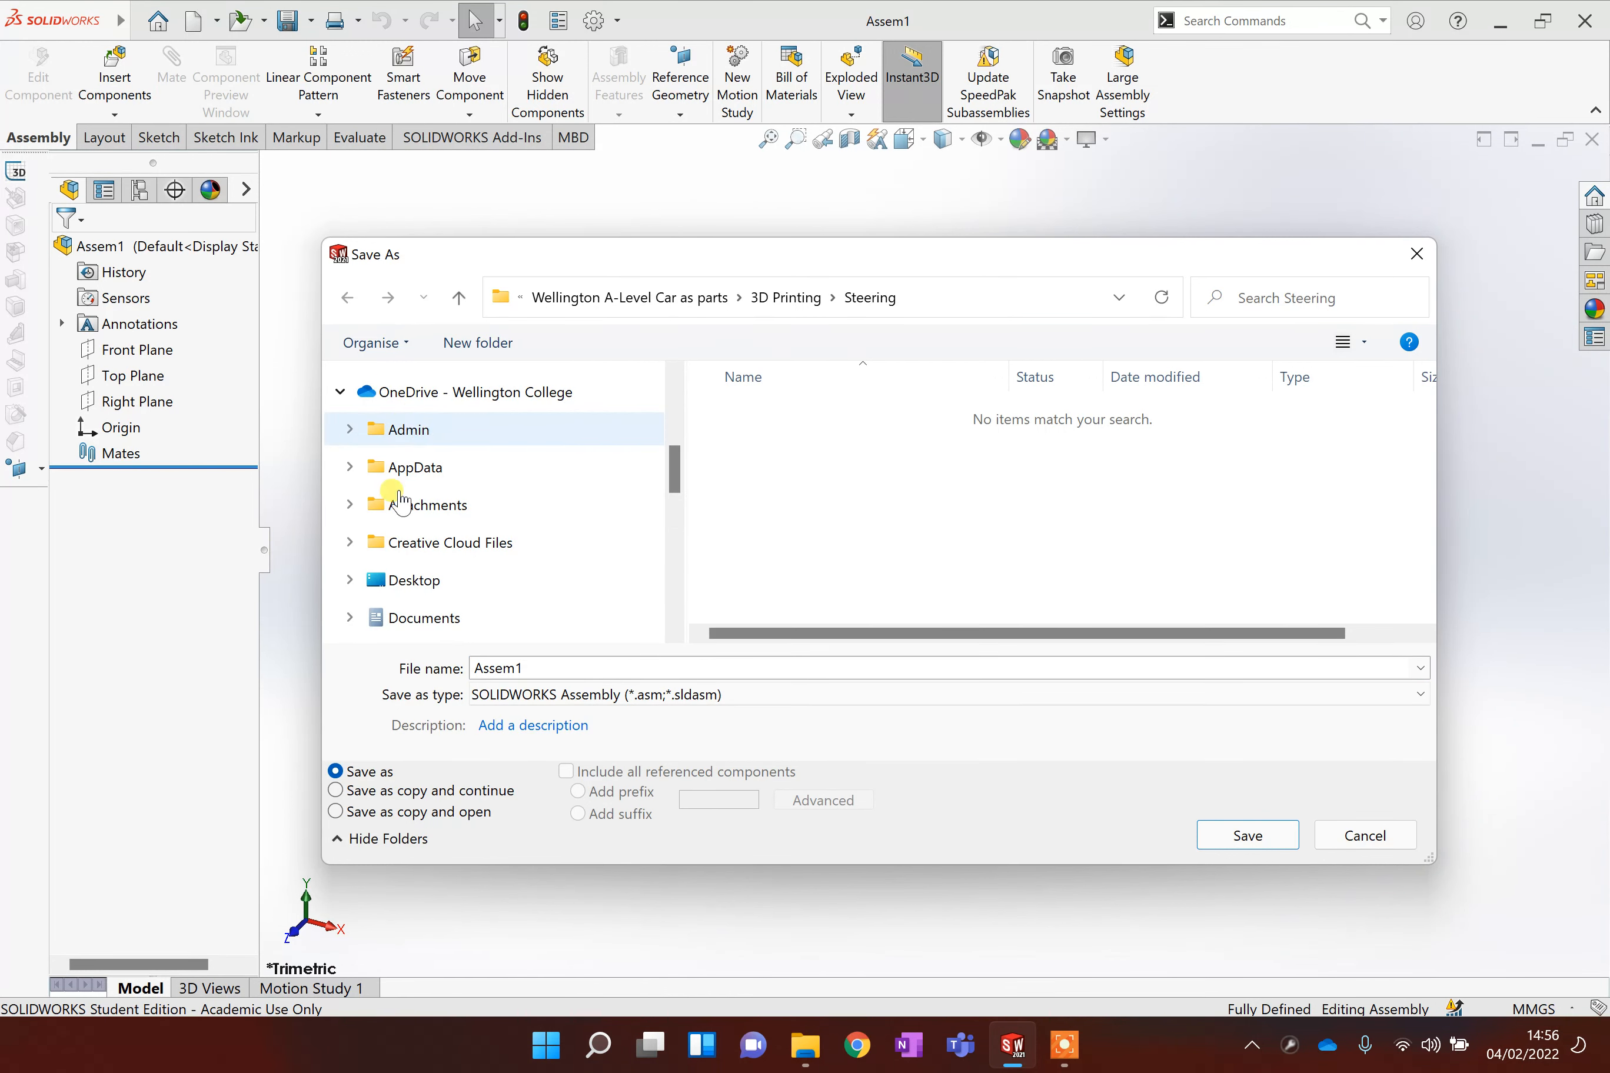
scroll(427, 456, "down", 5)
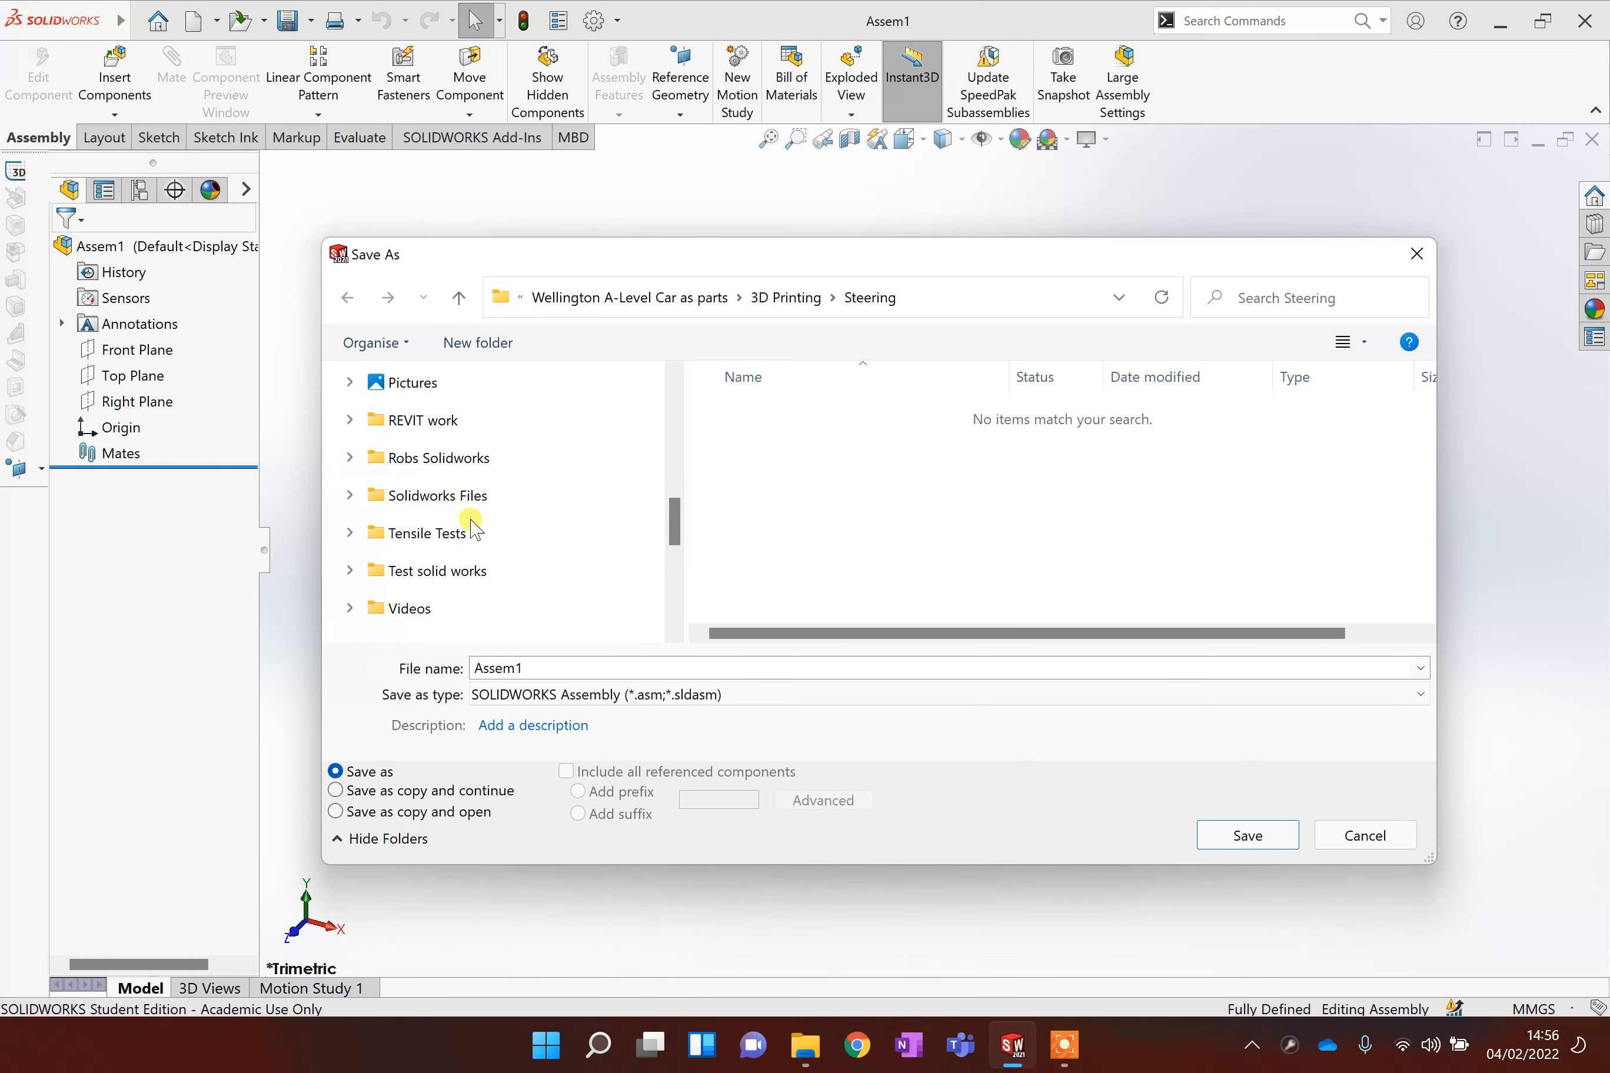
left_click(423, 461)
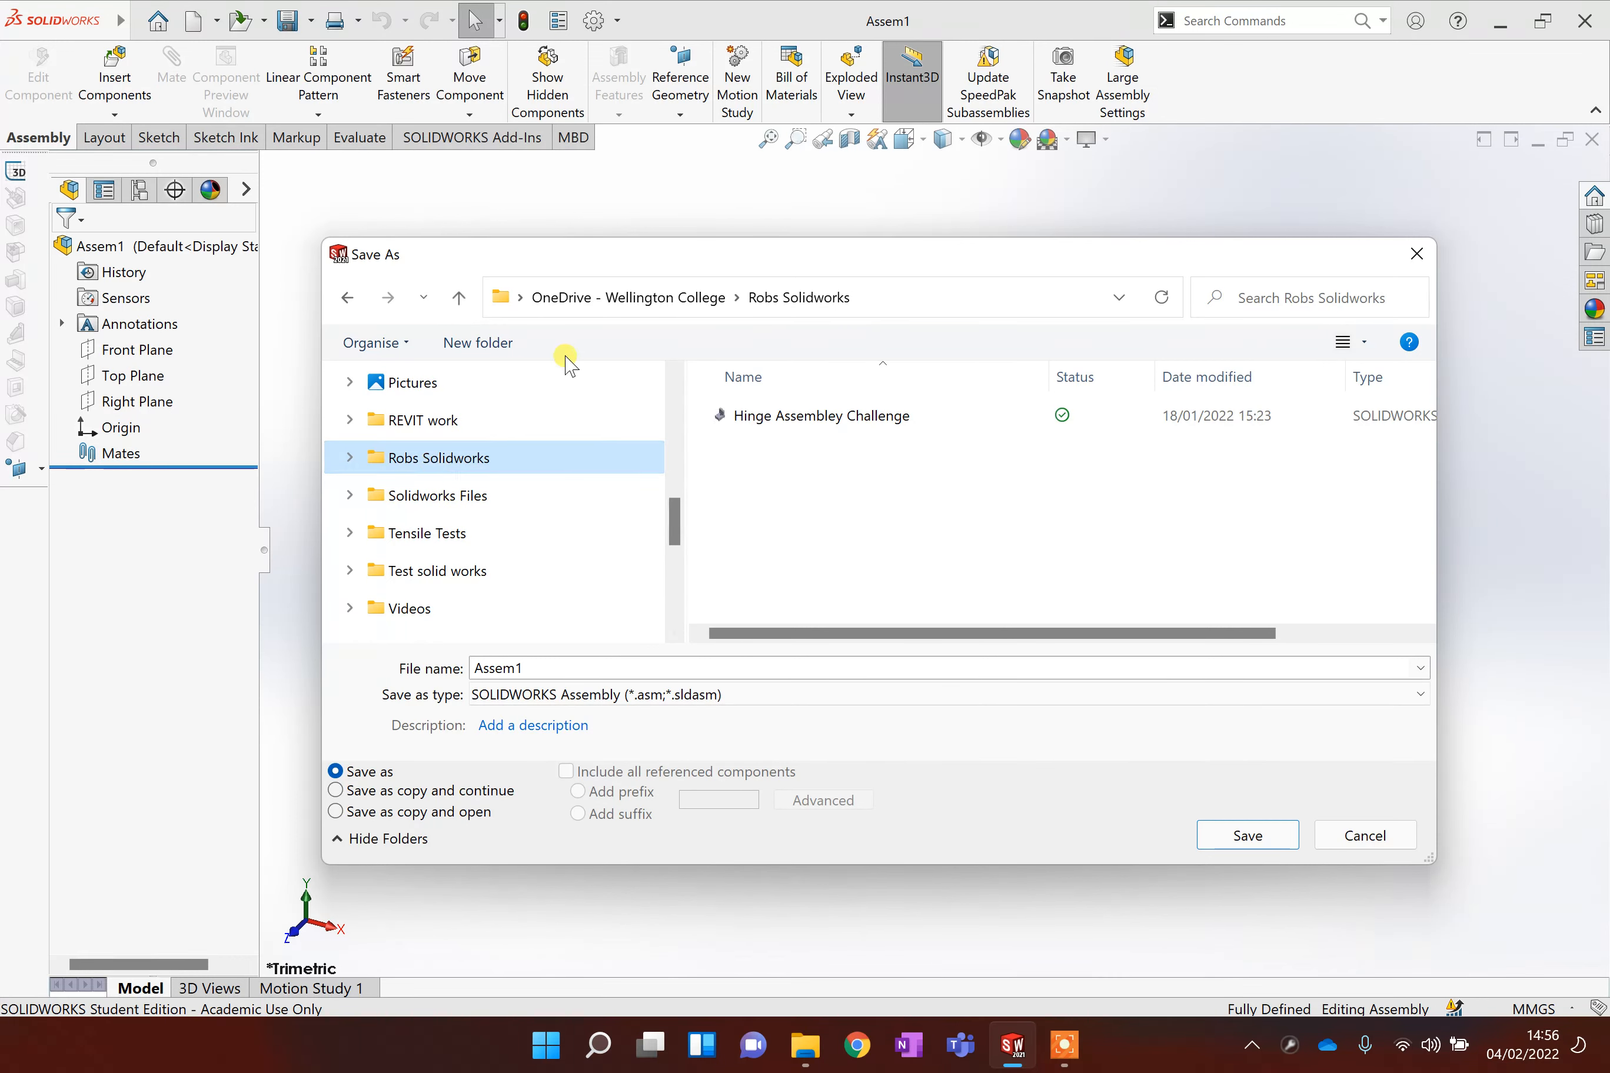
Step: Create a folder named "Sandwhich Design Demo" and save the assembly in it as "Box Assembley"
left_click(493, 343)
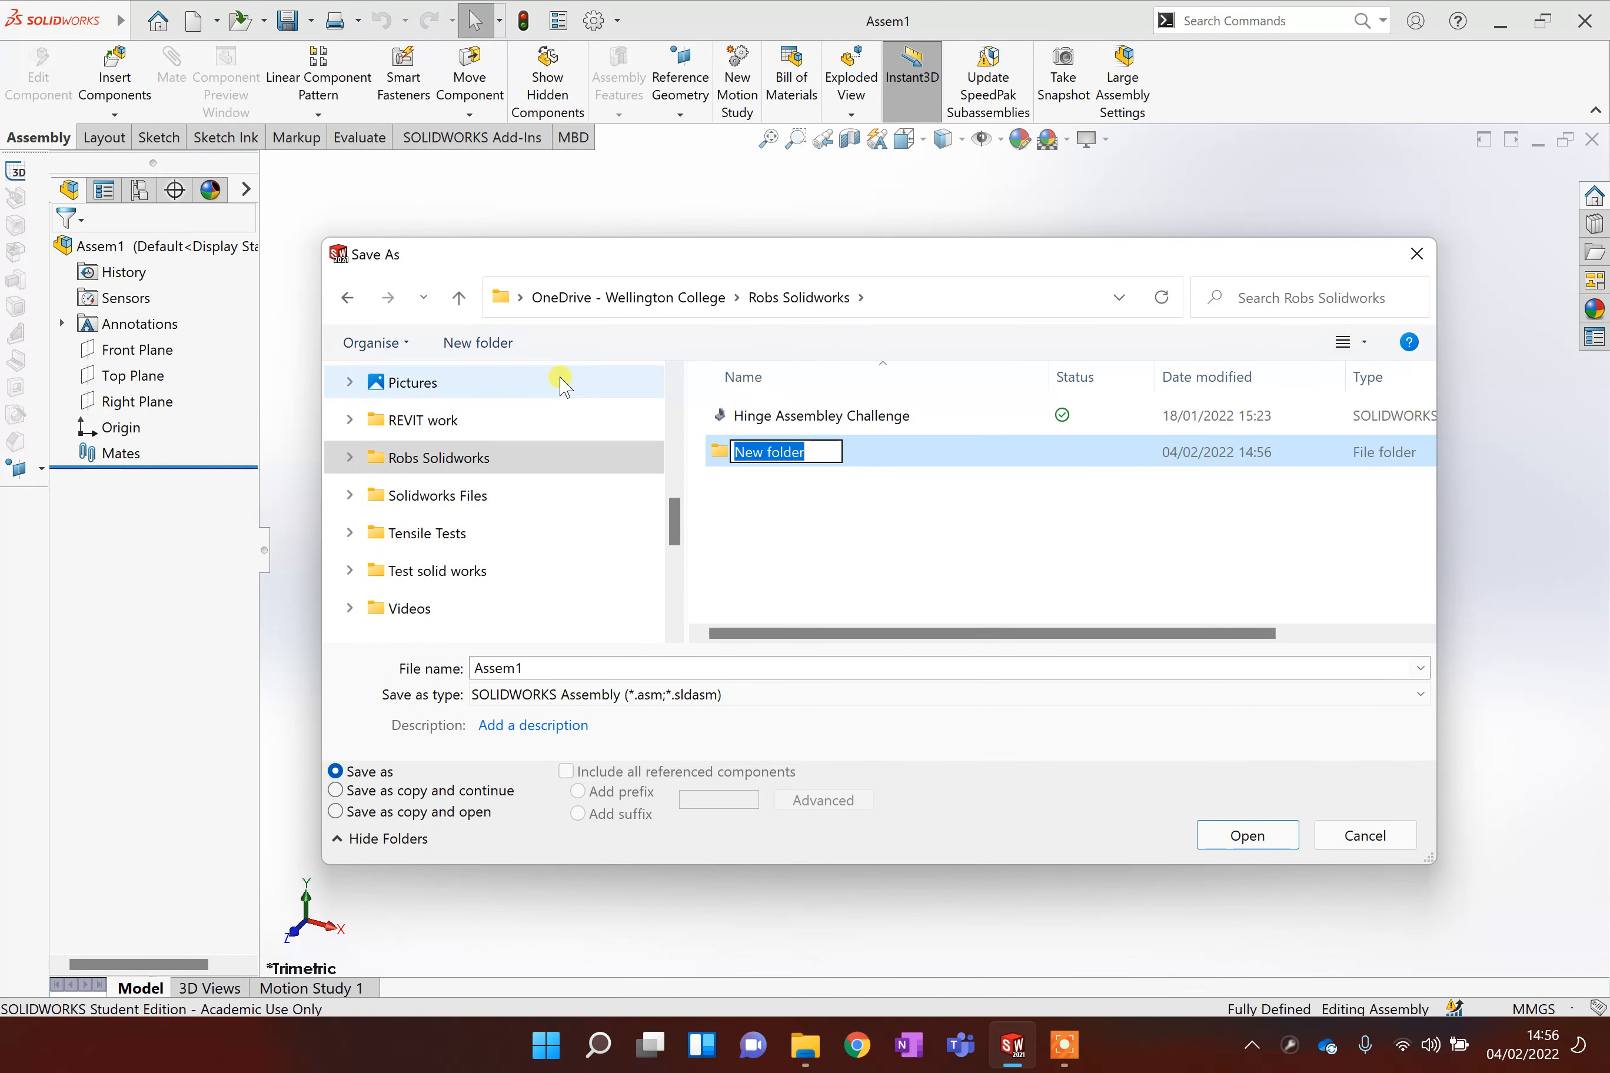
type("Sandwhich Design")
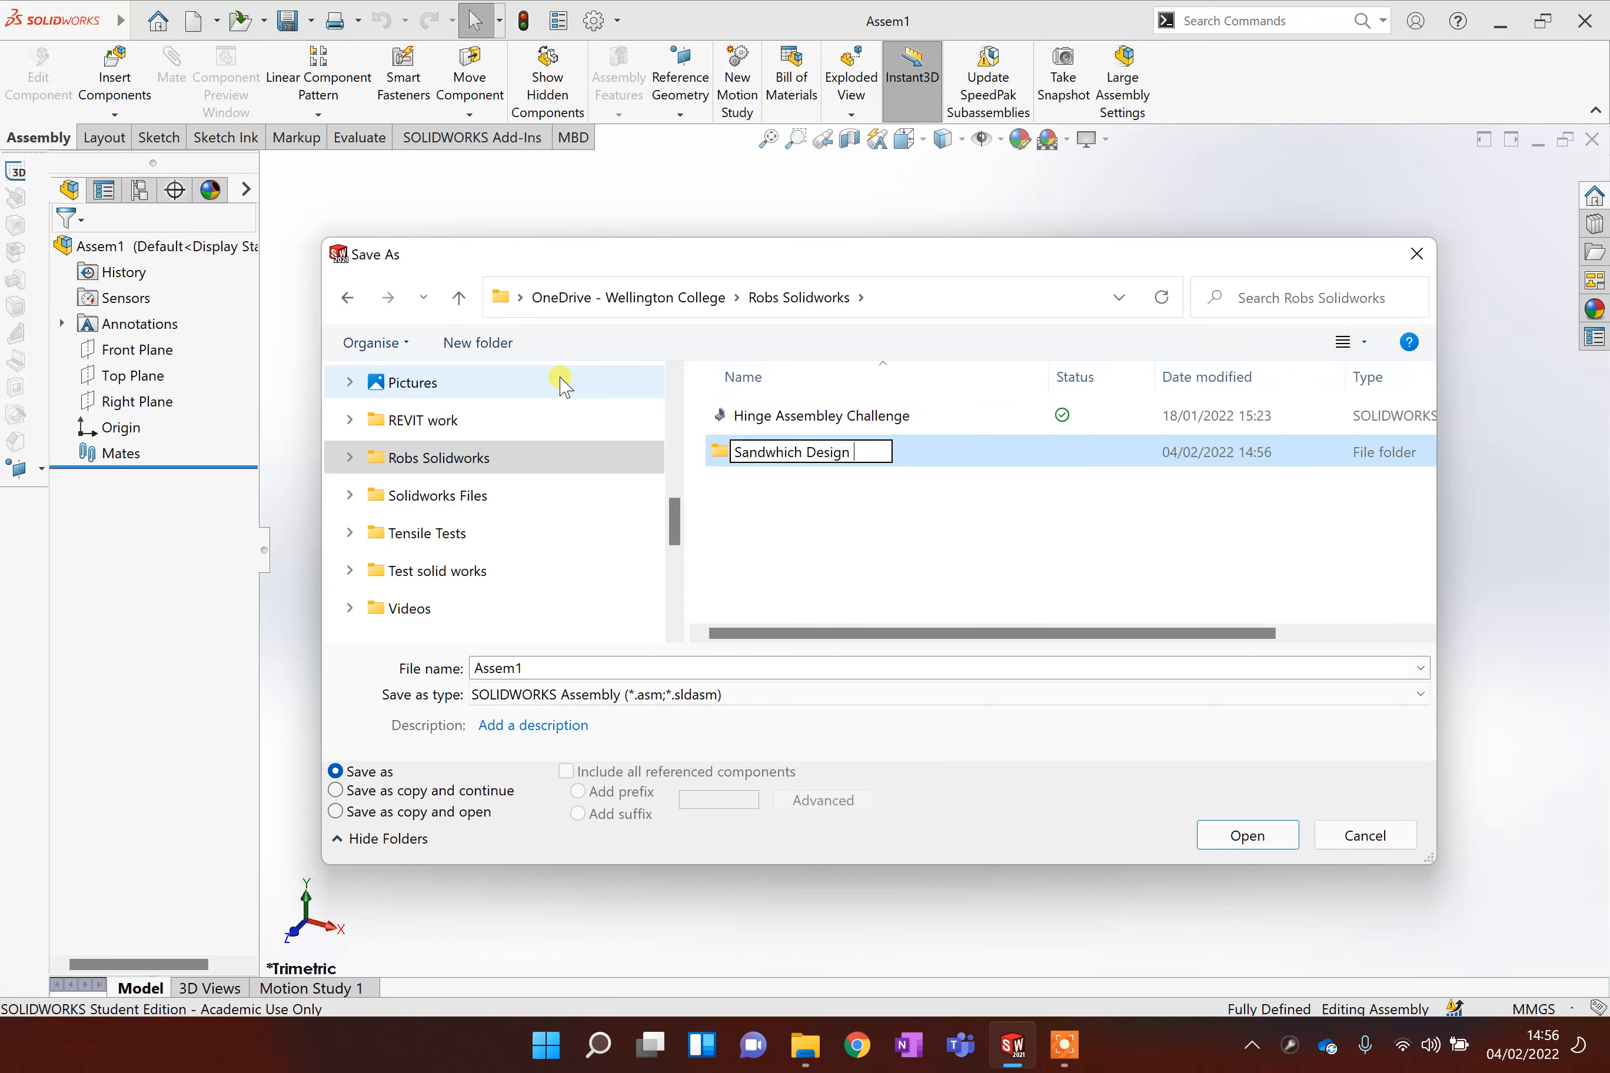
type(" Demo")
key("Return")
key("Return")
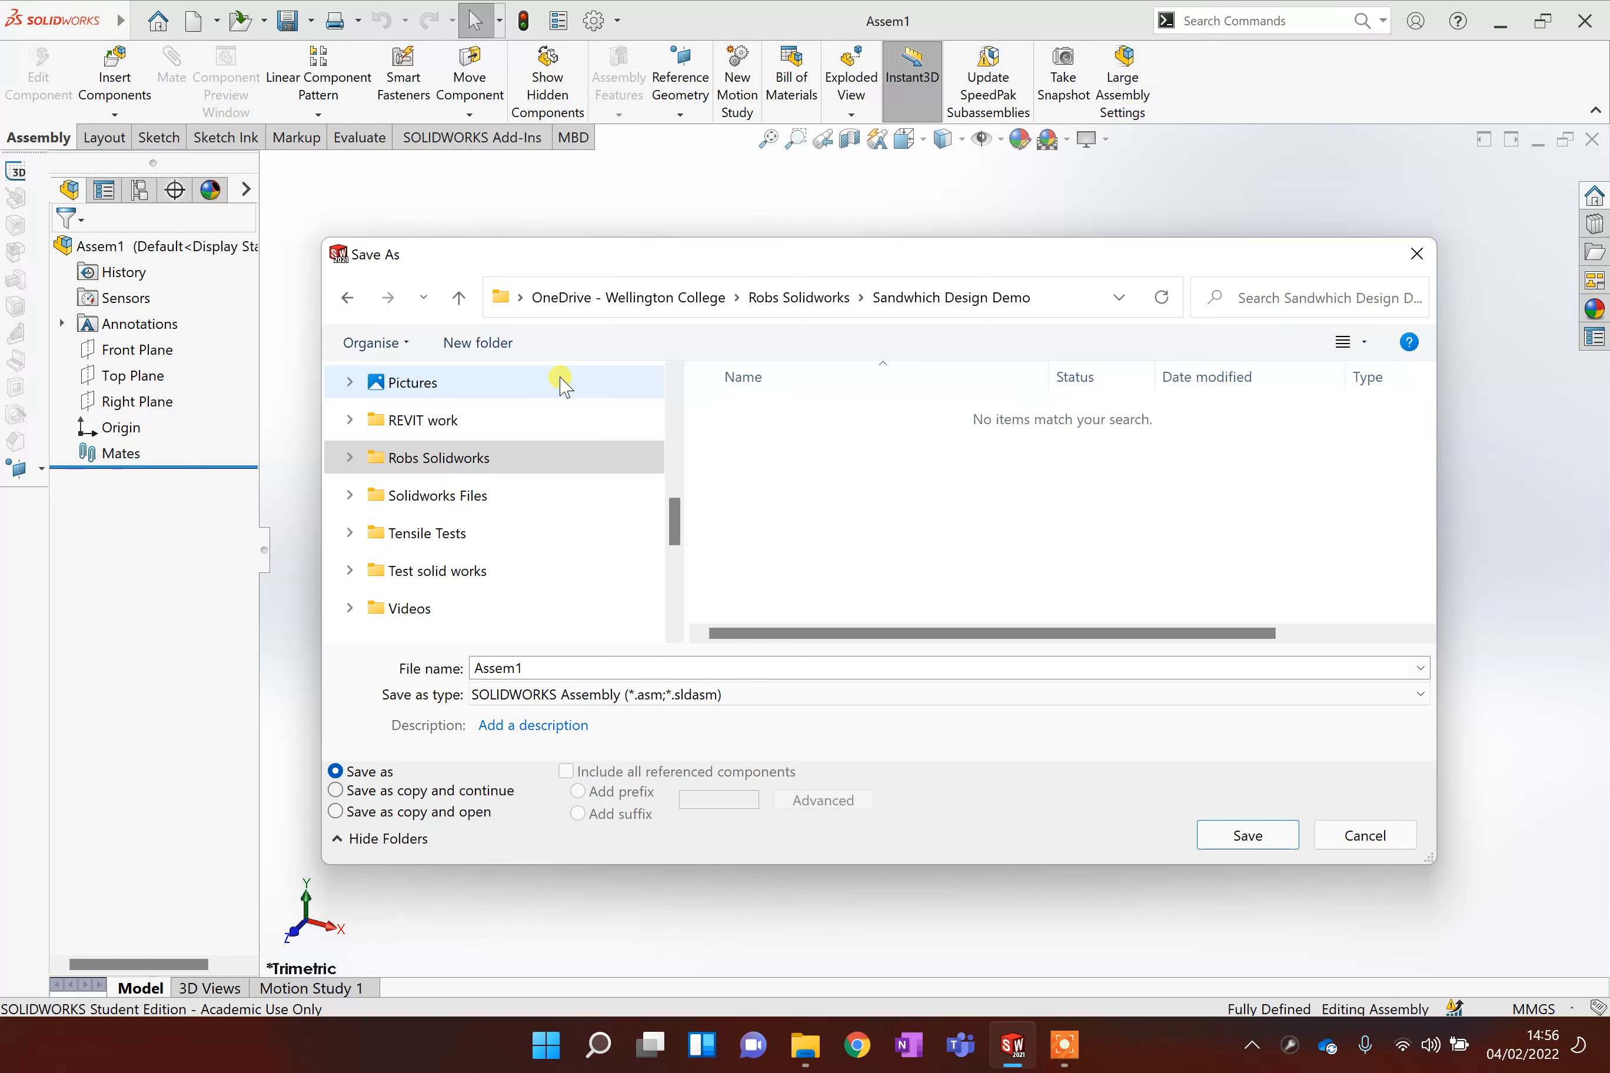
left_click(581, 666)
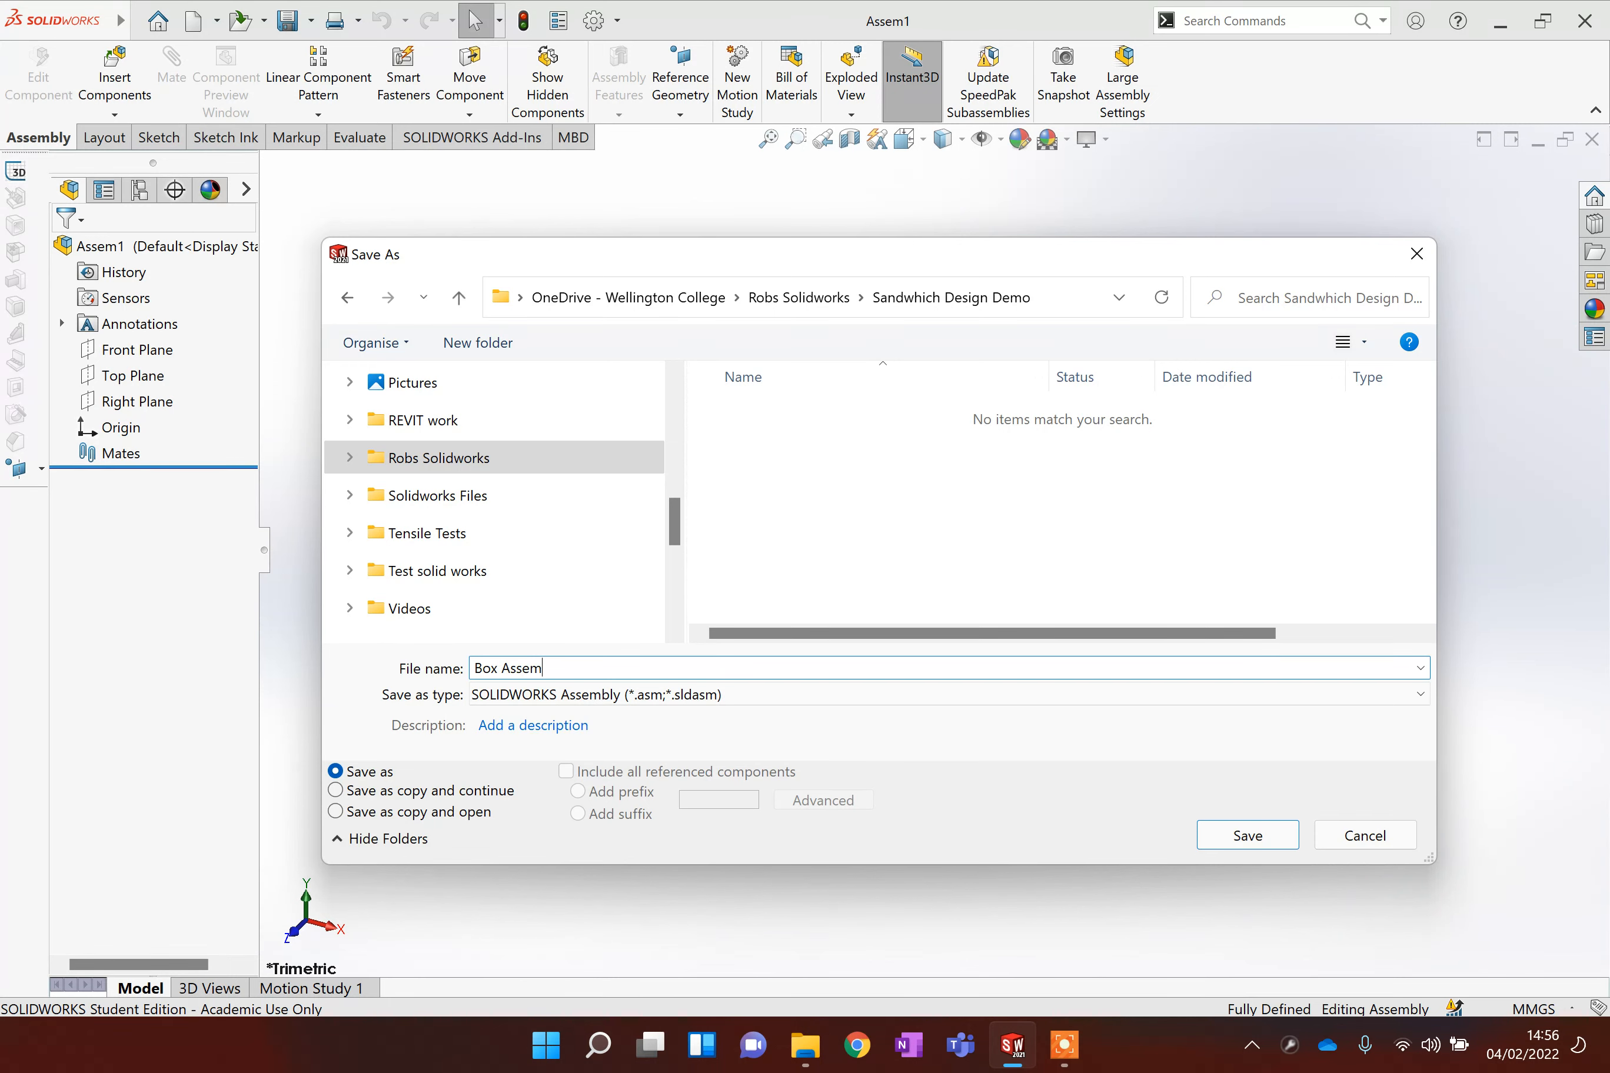
key("Return")
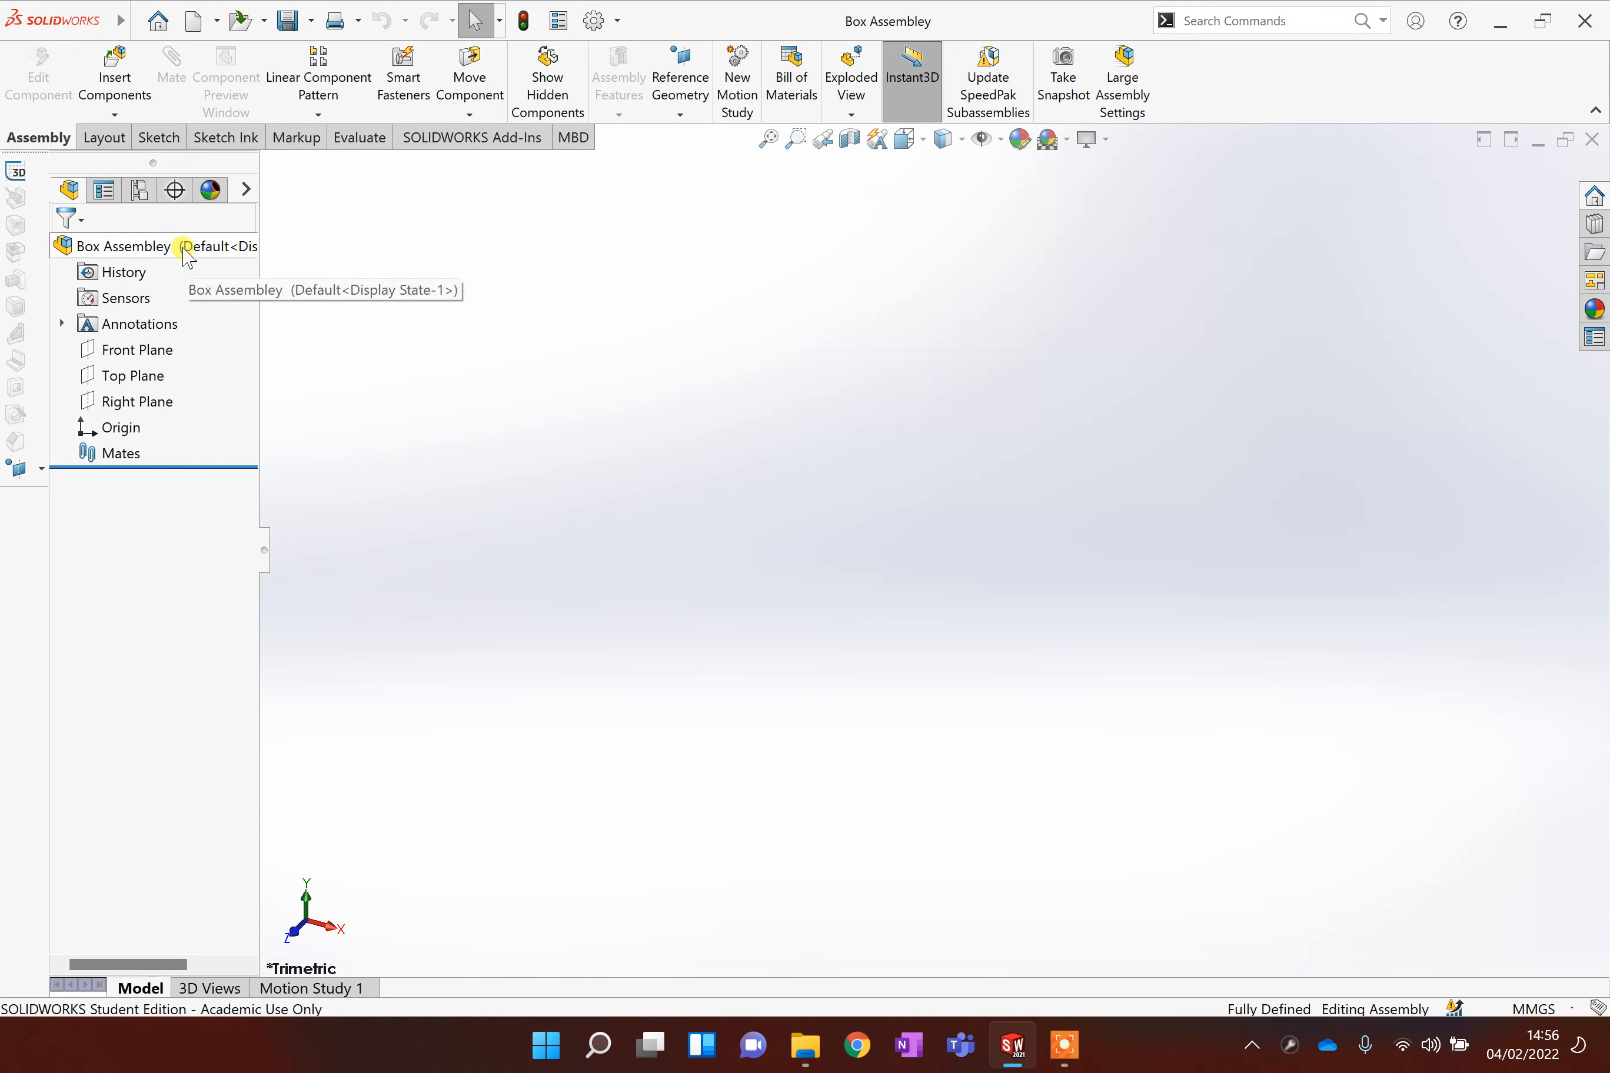
Step: Insert a new part into the assembly and position it on the assembly's Top Plane
left_click(115, 114)
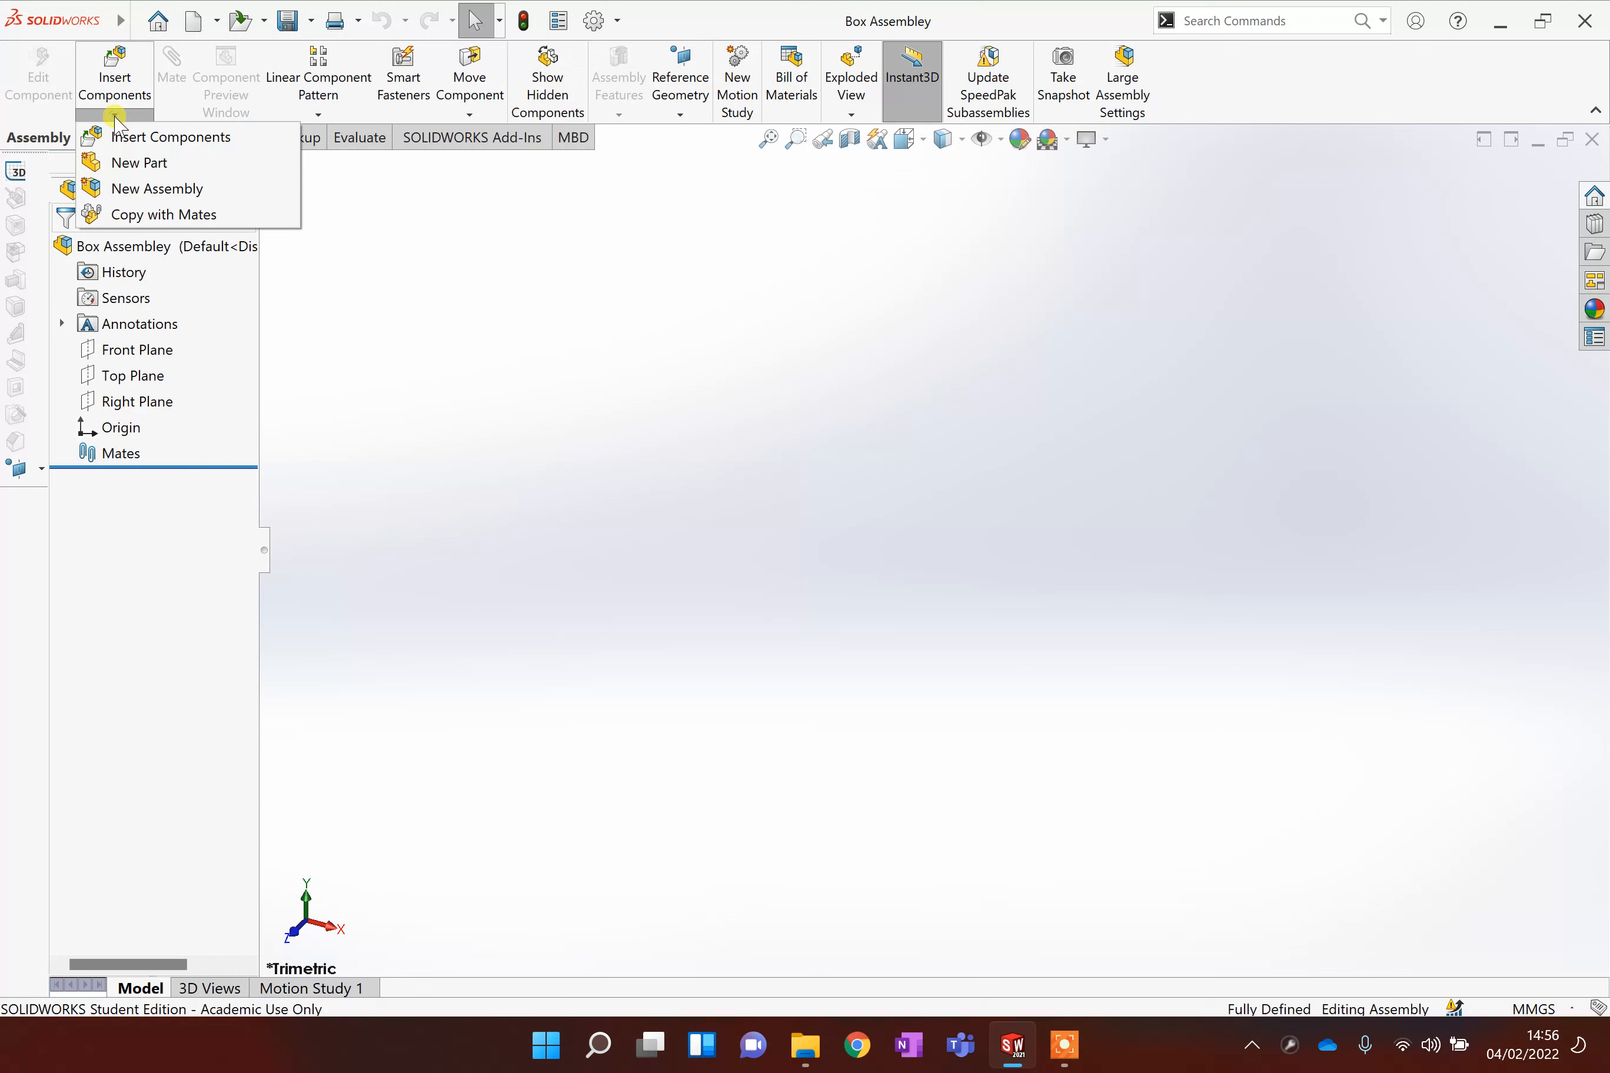
left_click(133, 165)
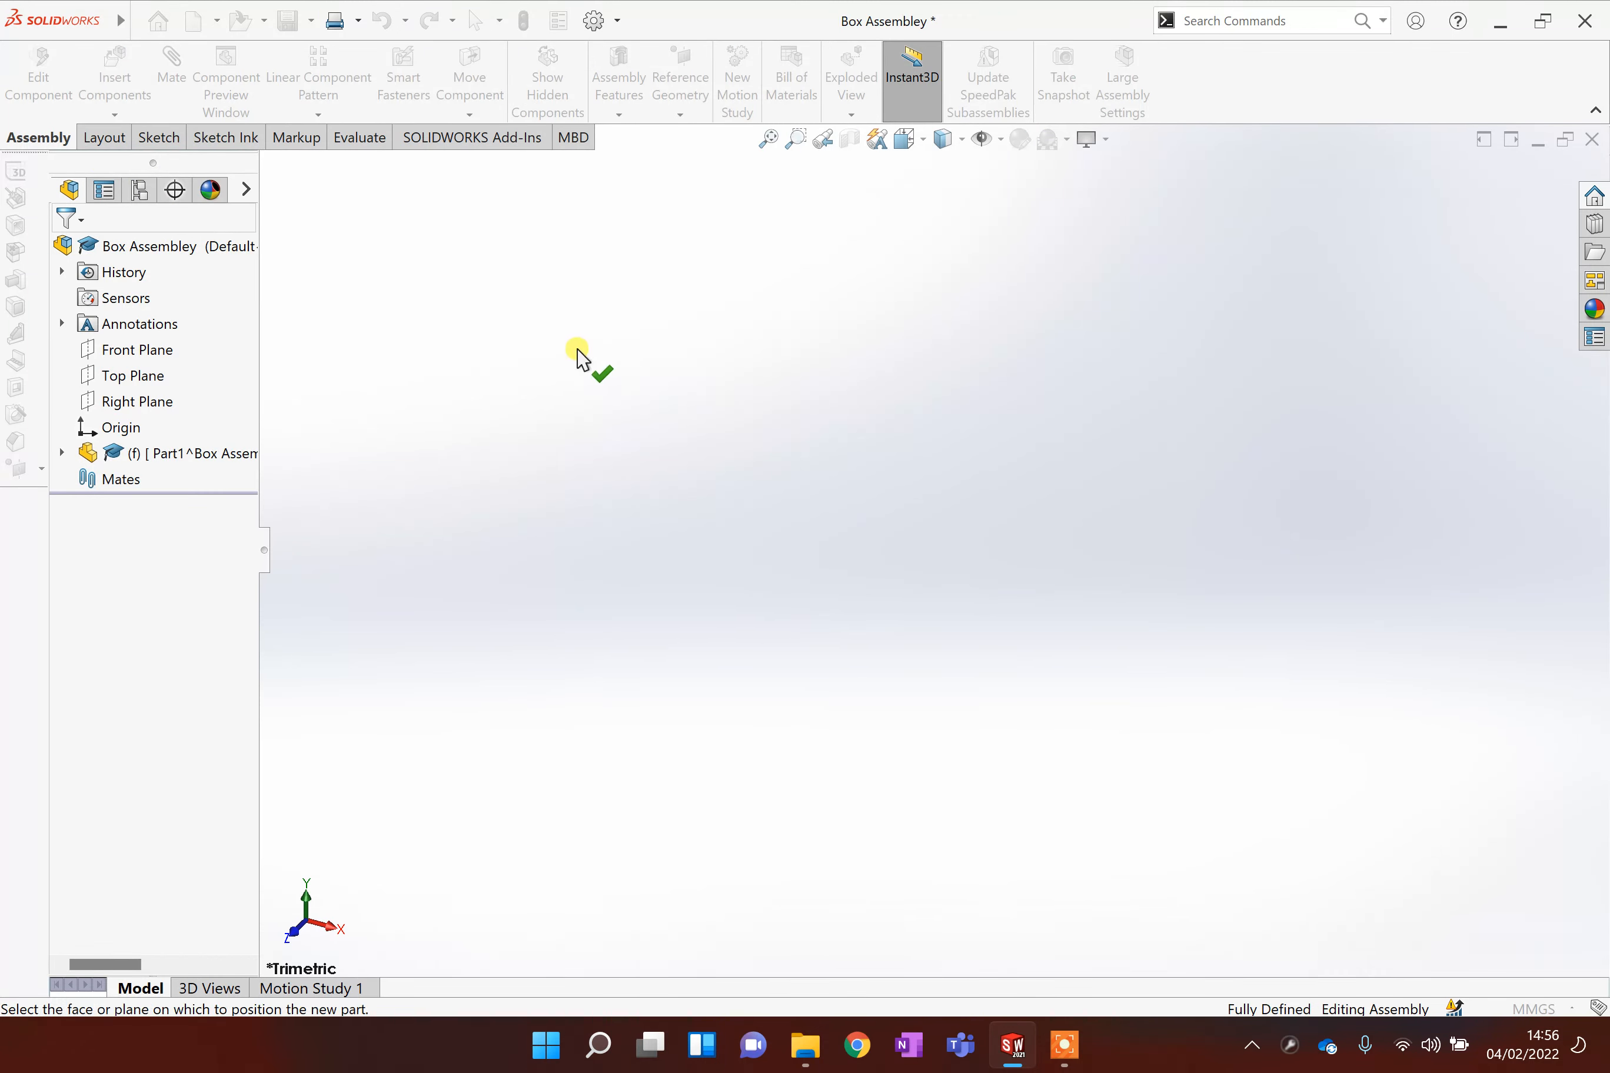
left_click(144, 375)
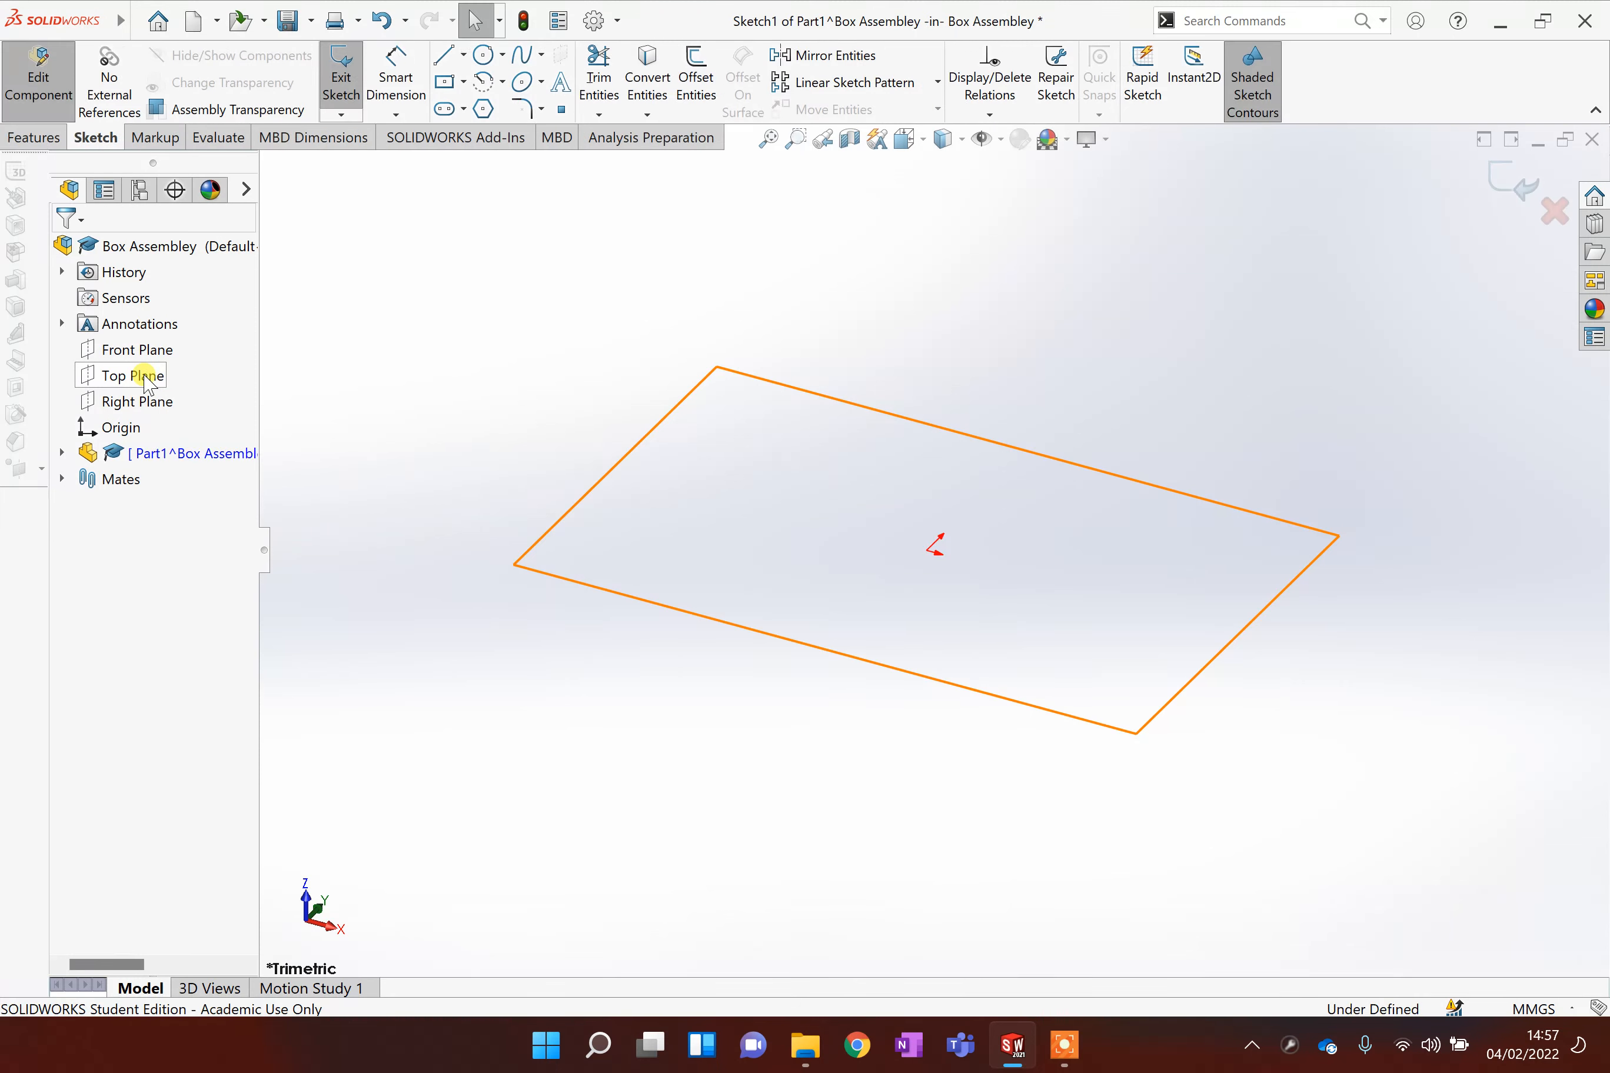
Step: Rename the new part in the assembly as "Base of box"
right_click(194, 461)
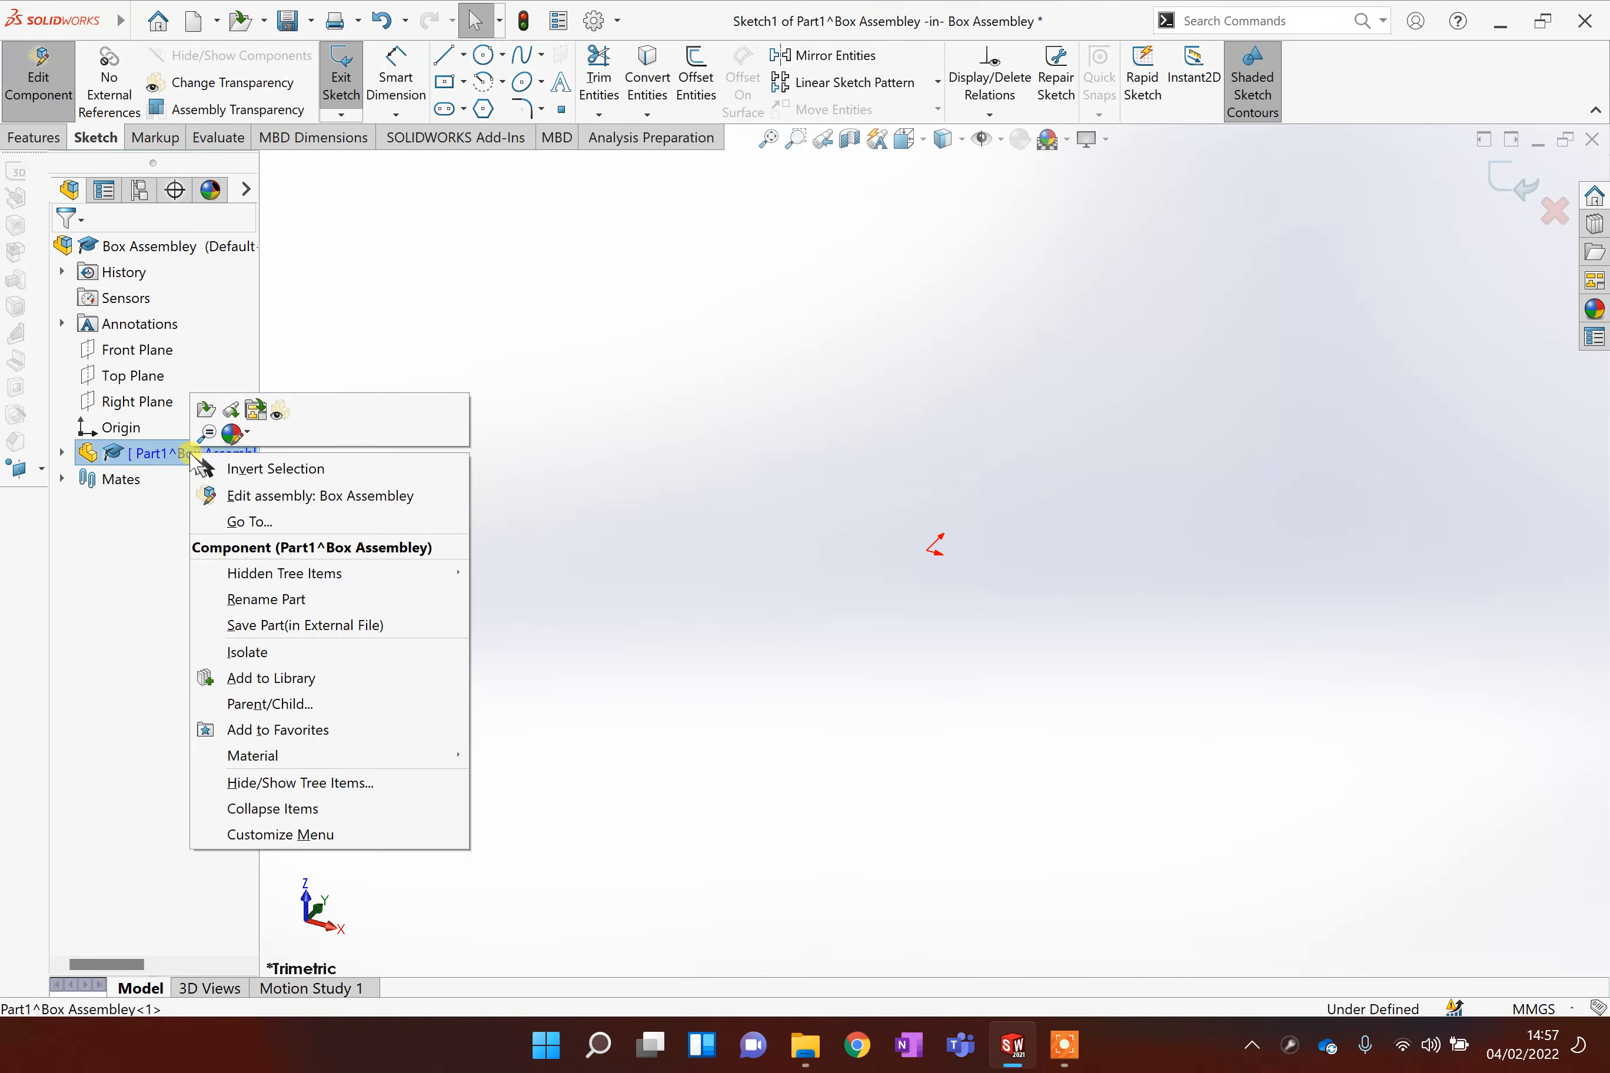
left_click(278, 600)
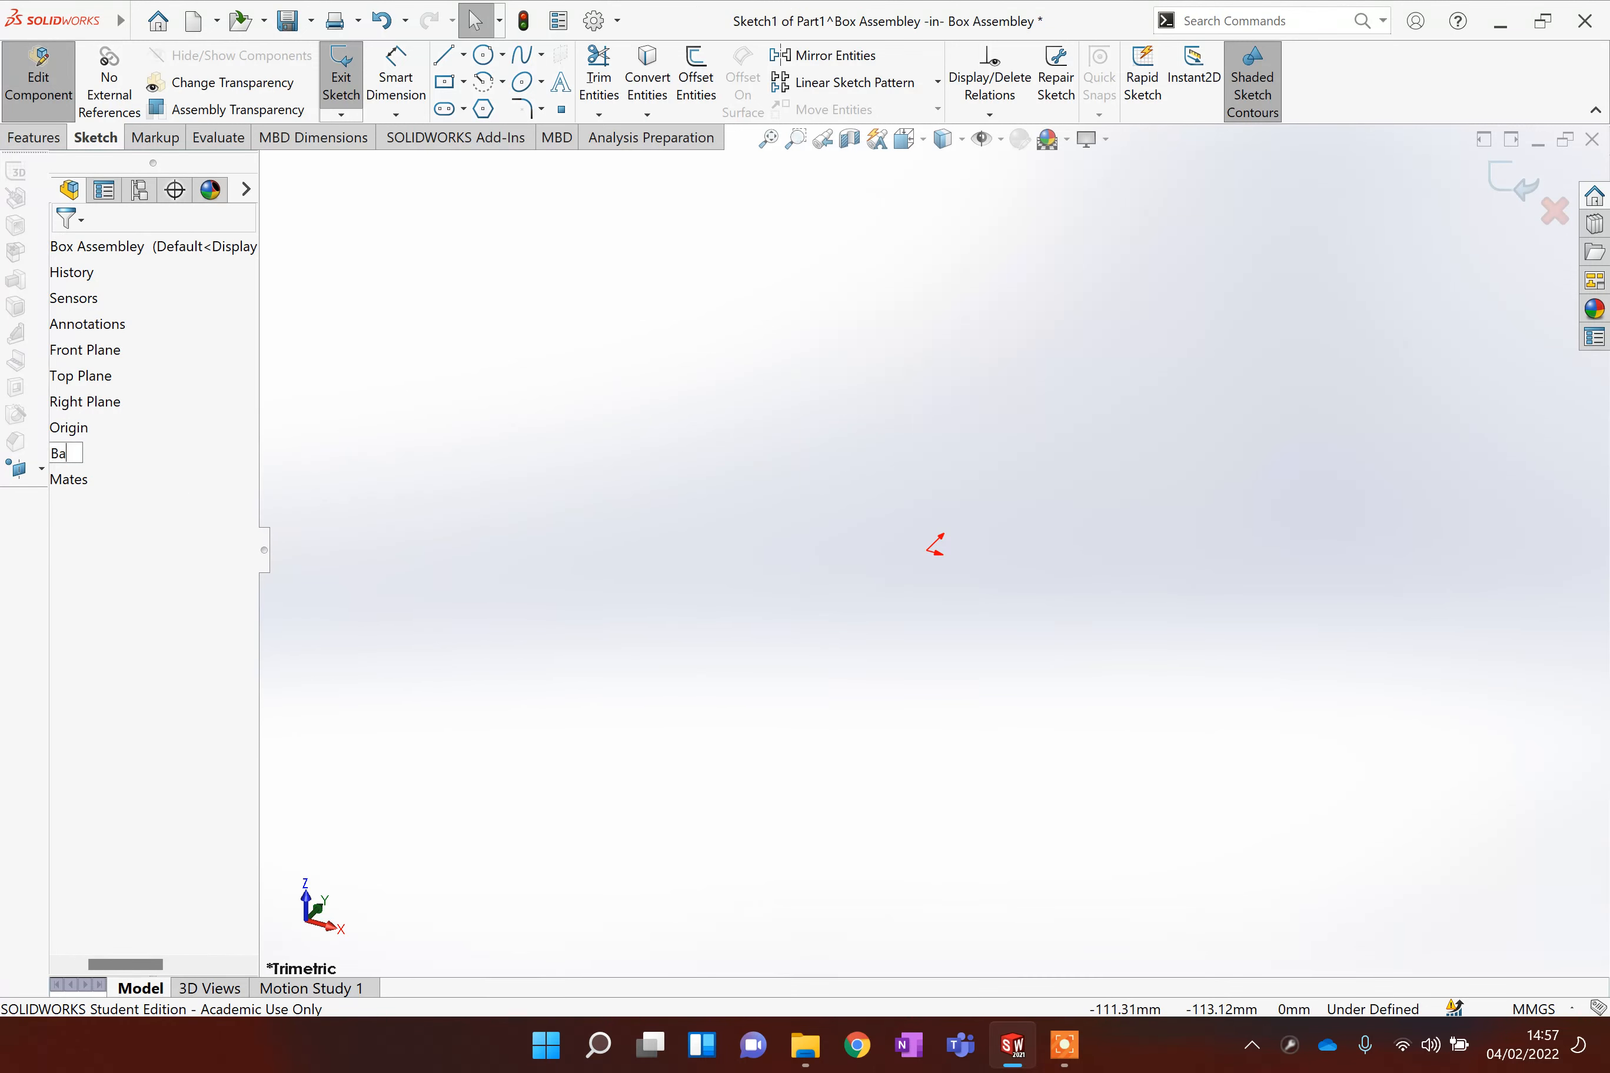
type("Base of box")
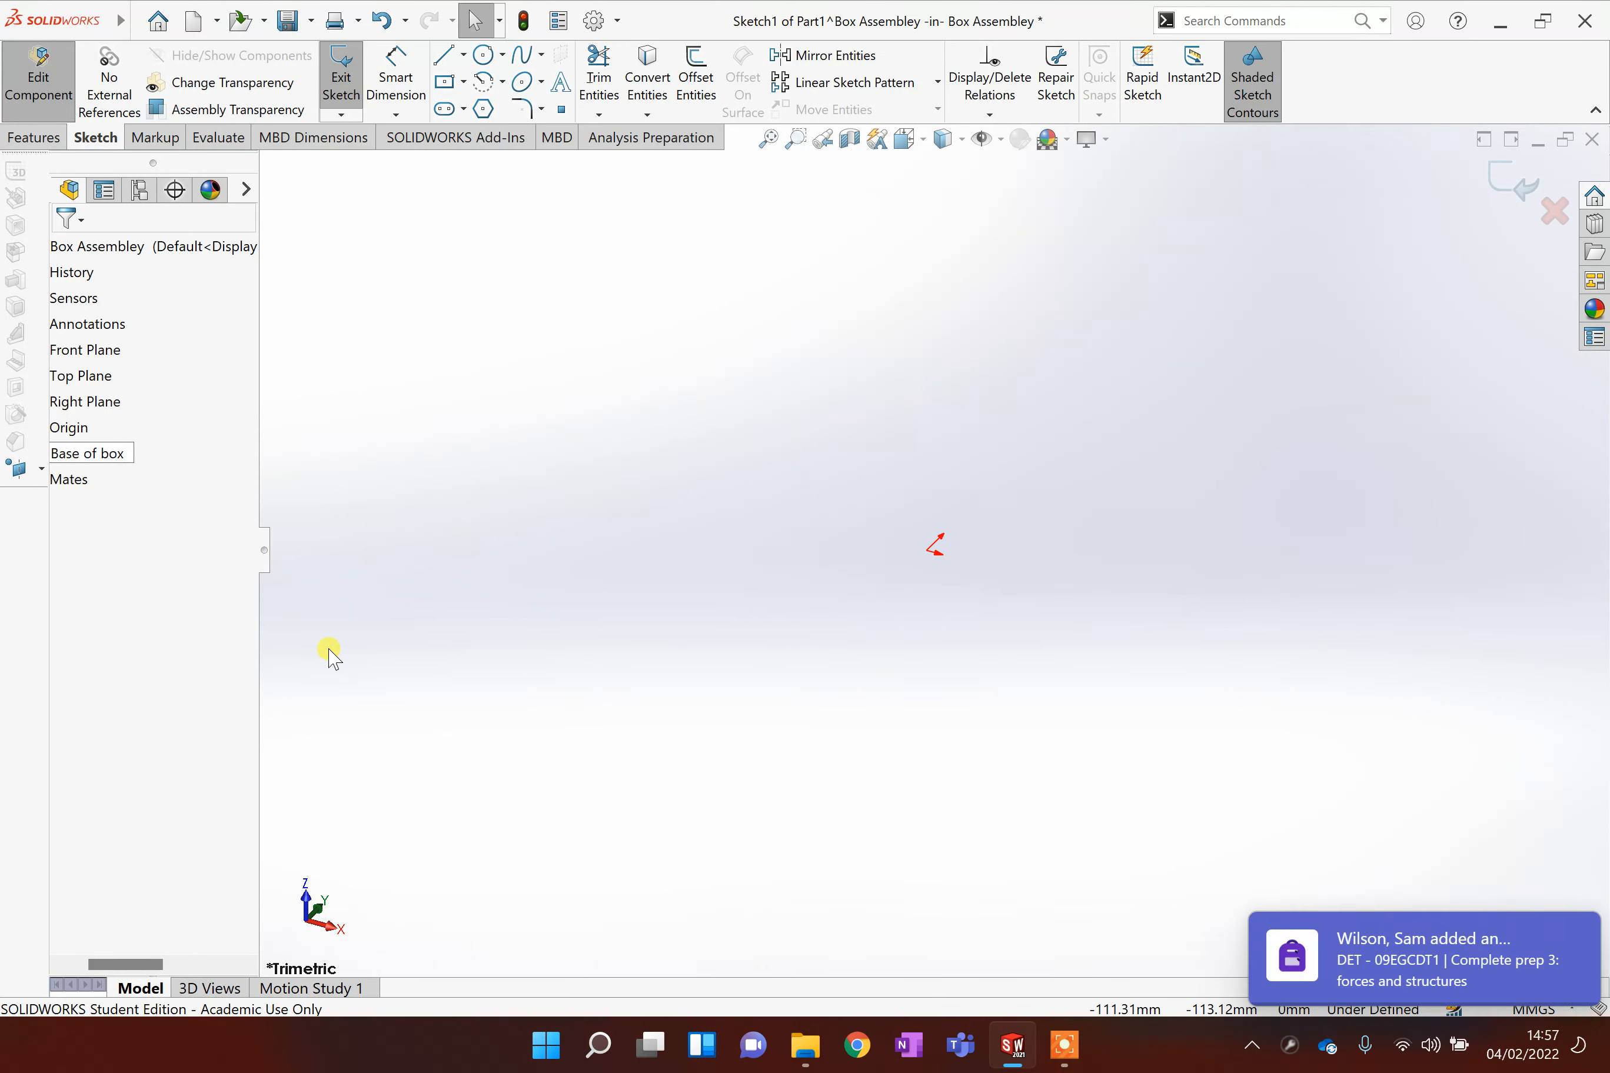
left_click(329, 651)
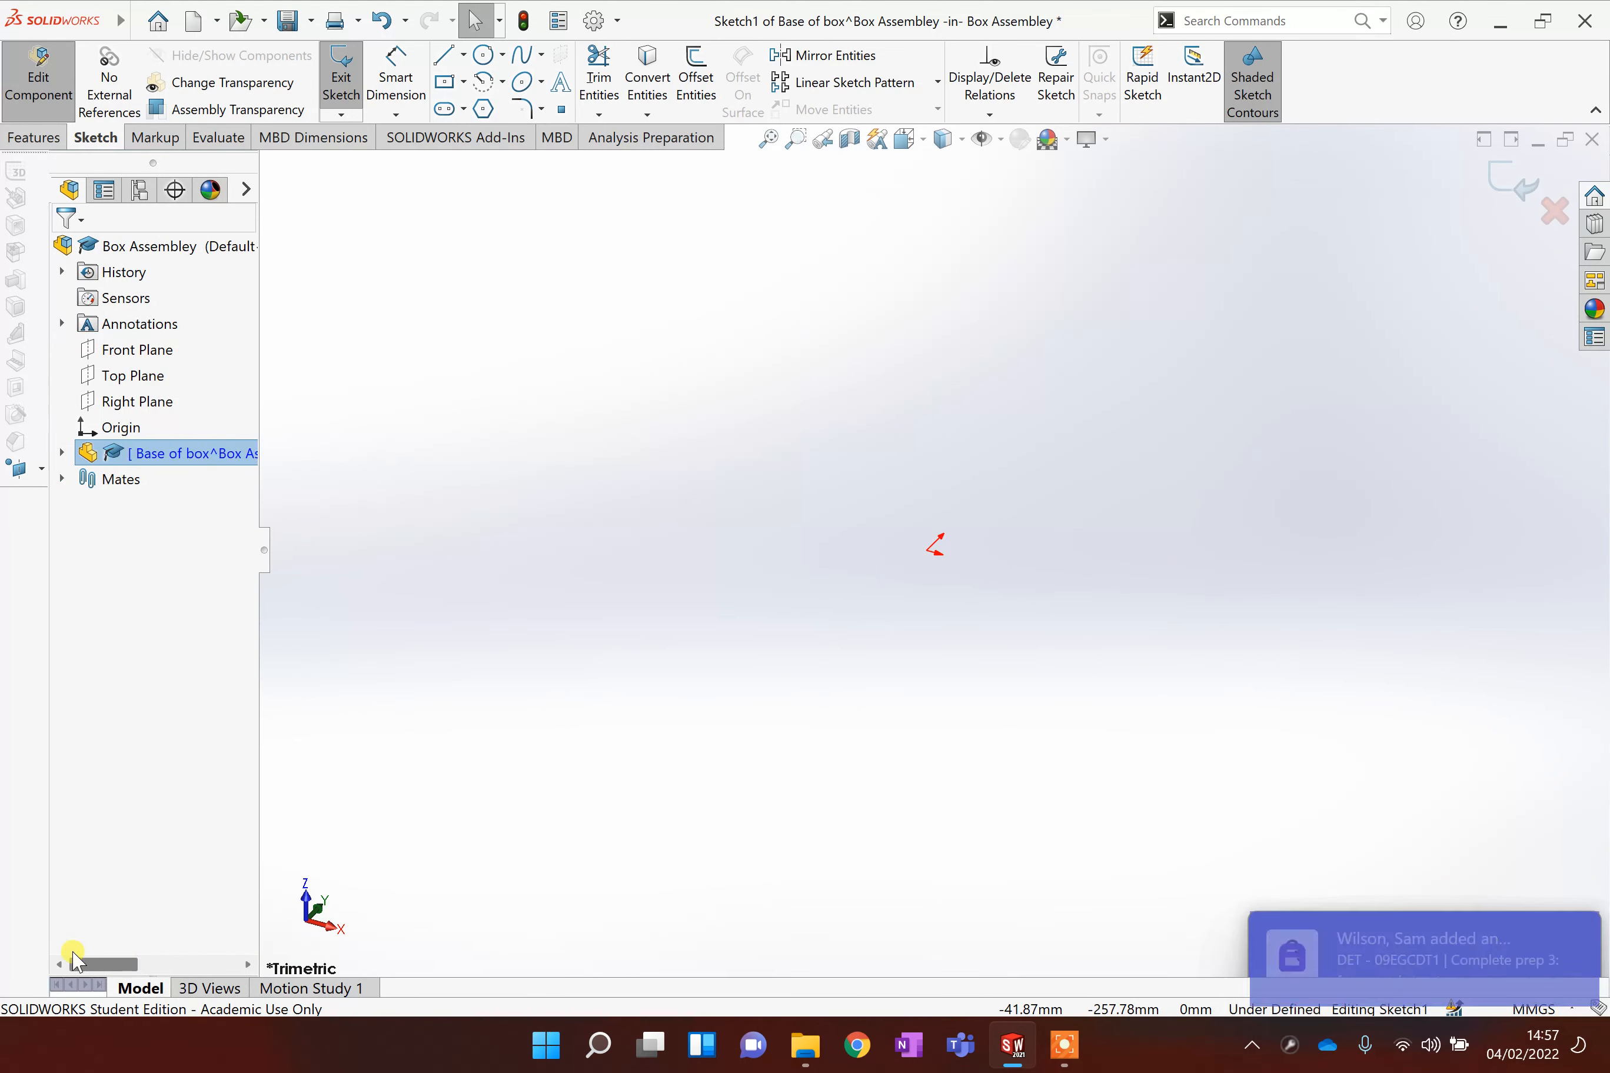
right_click(192, 461)
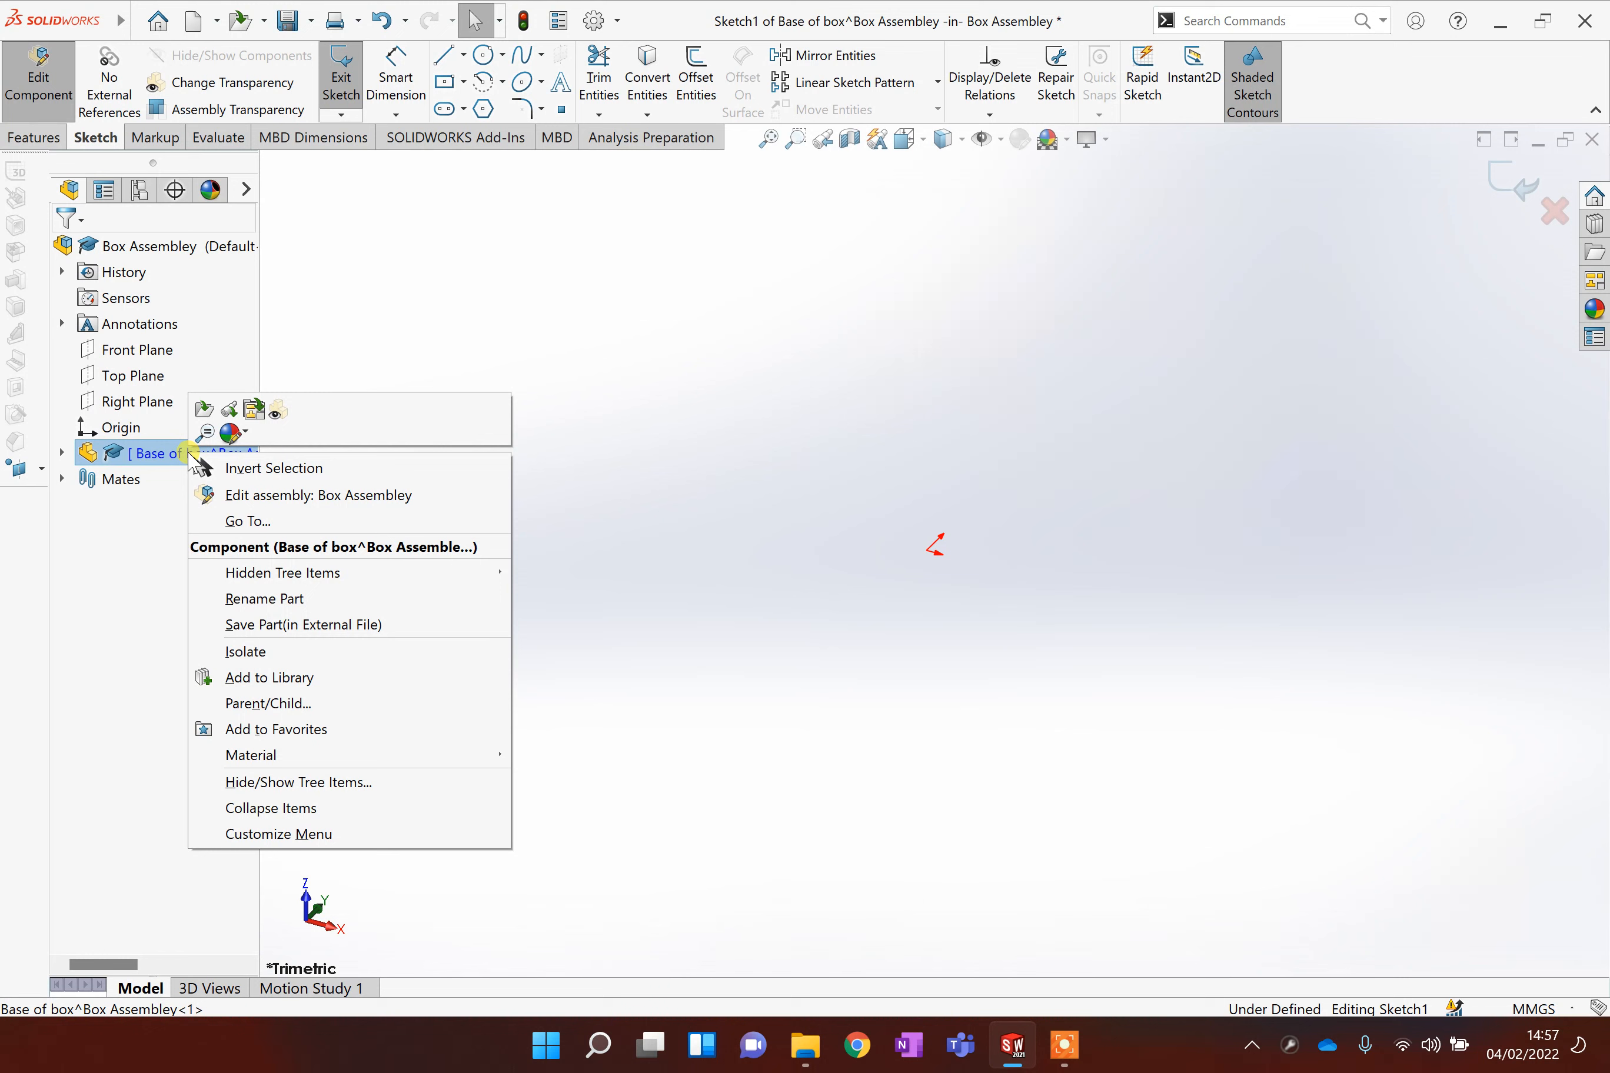
left_click(798, 278)
Step: Leave the empty automatic sketch and start a new sketch on the Front Plane of the Base of box part
left_click(62, 453)
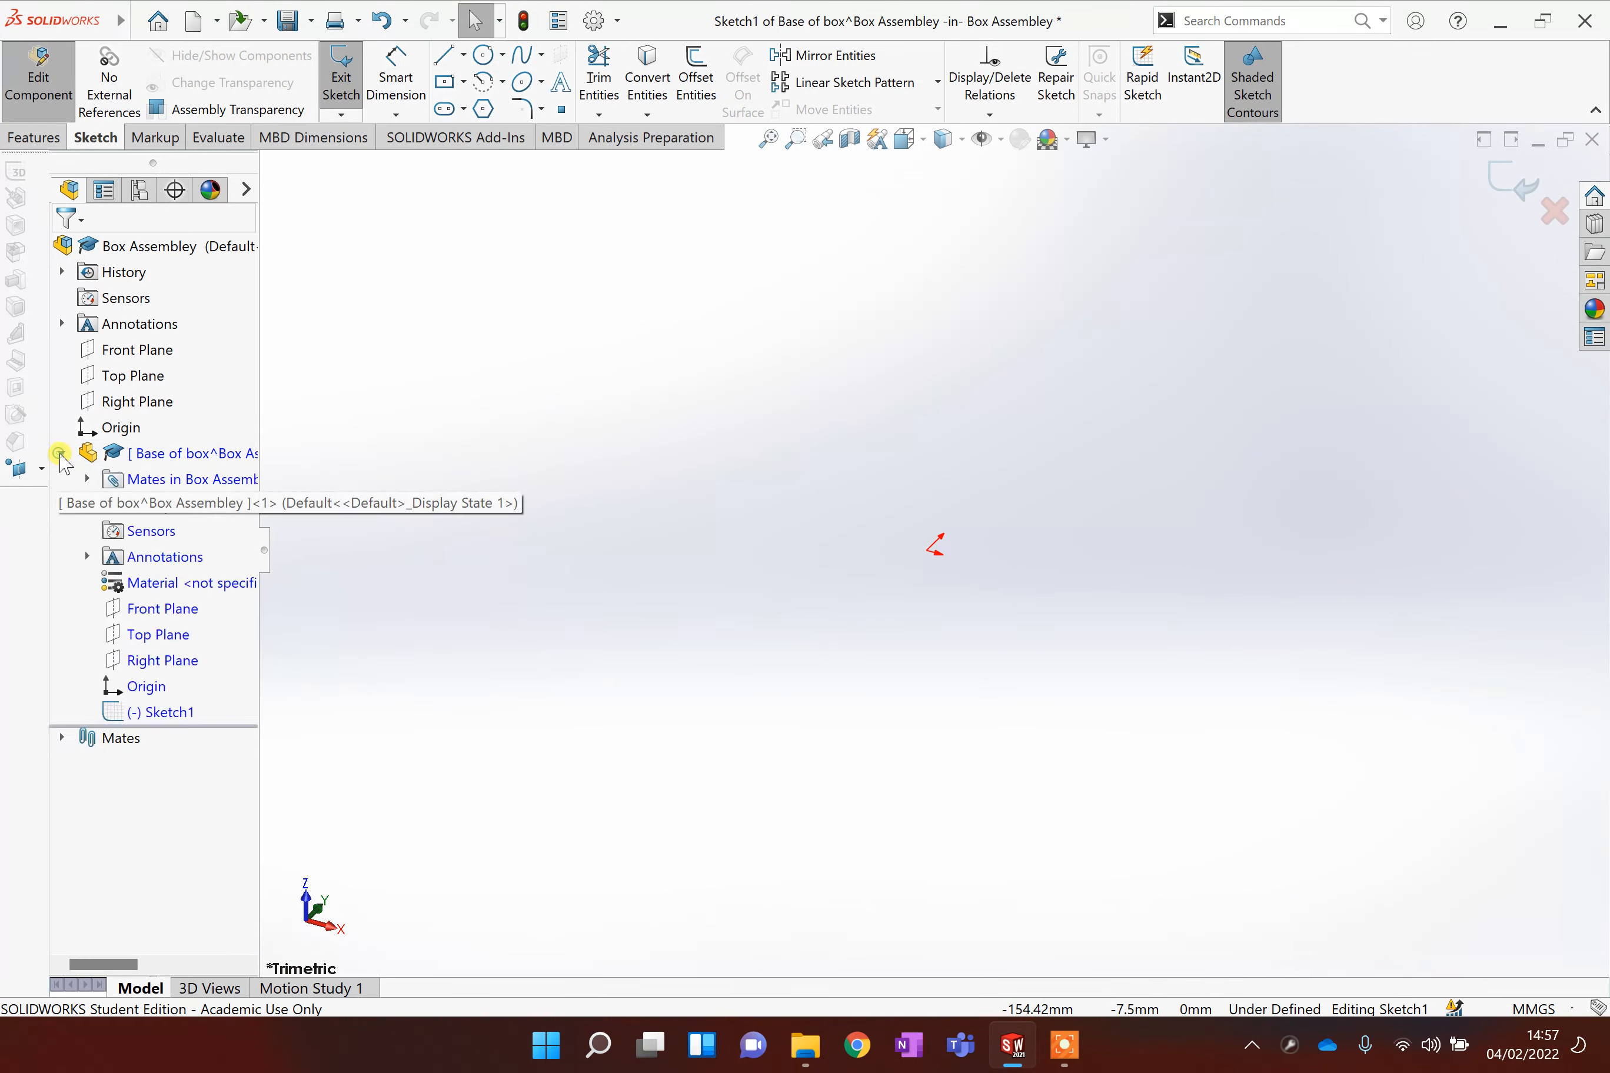
left_click(162, 612)
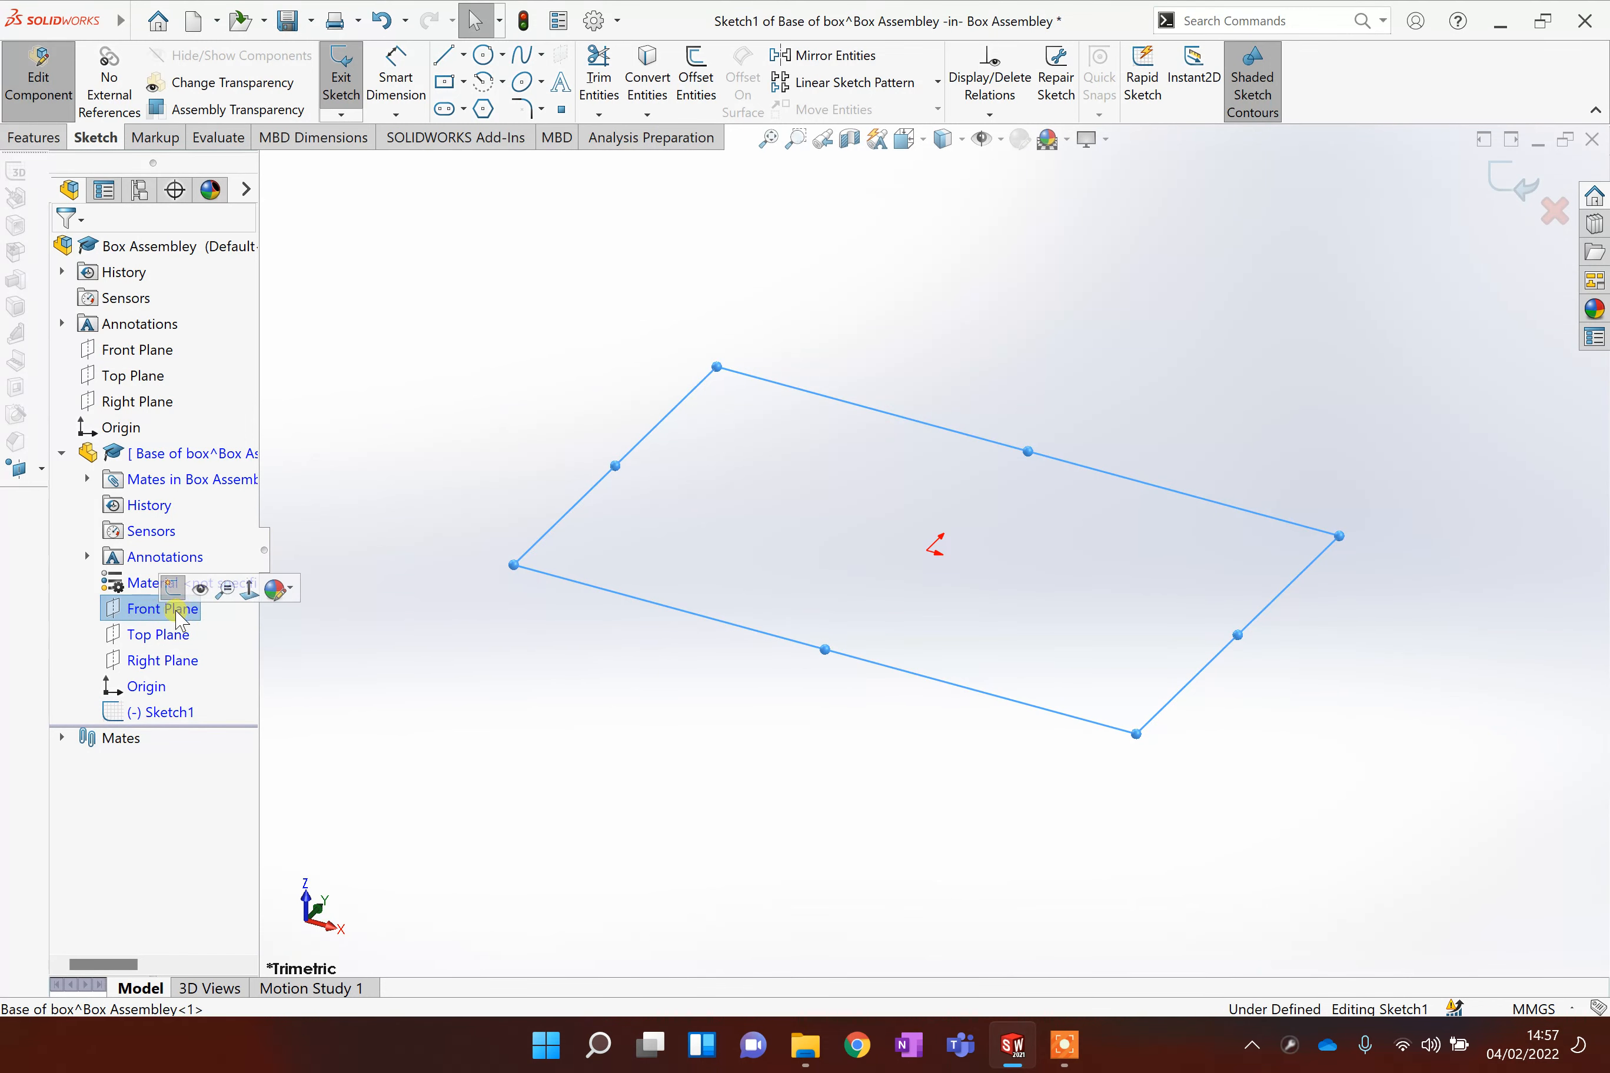
right_click(179, 616)
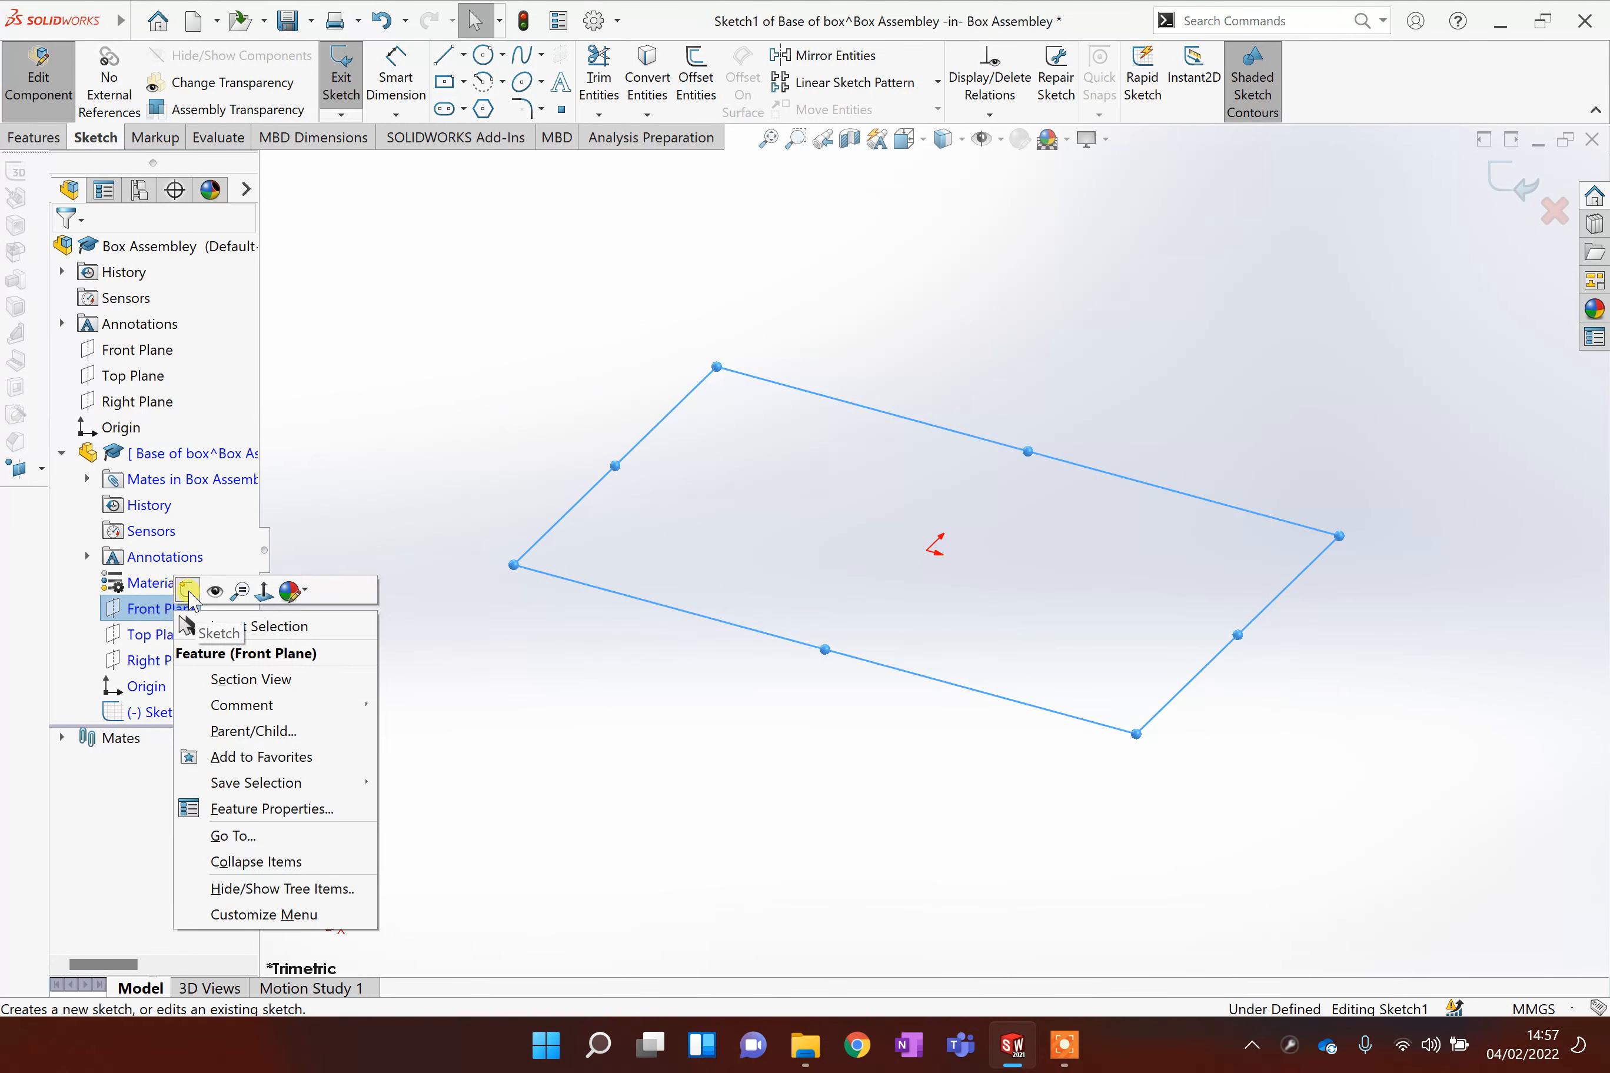
left_click(188, 592)
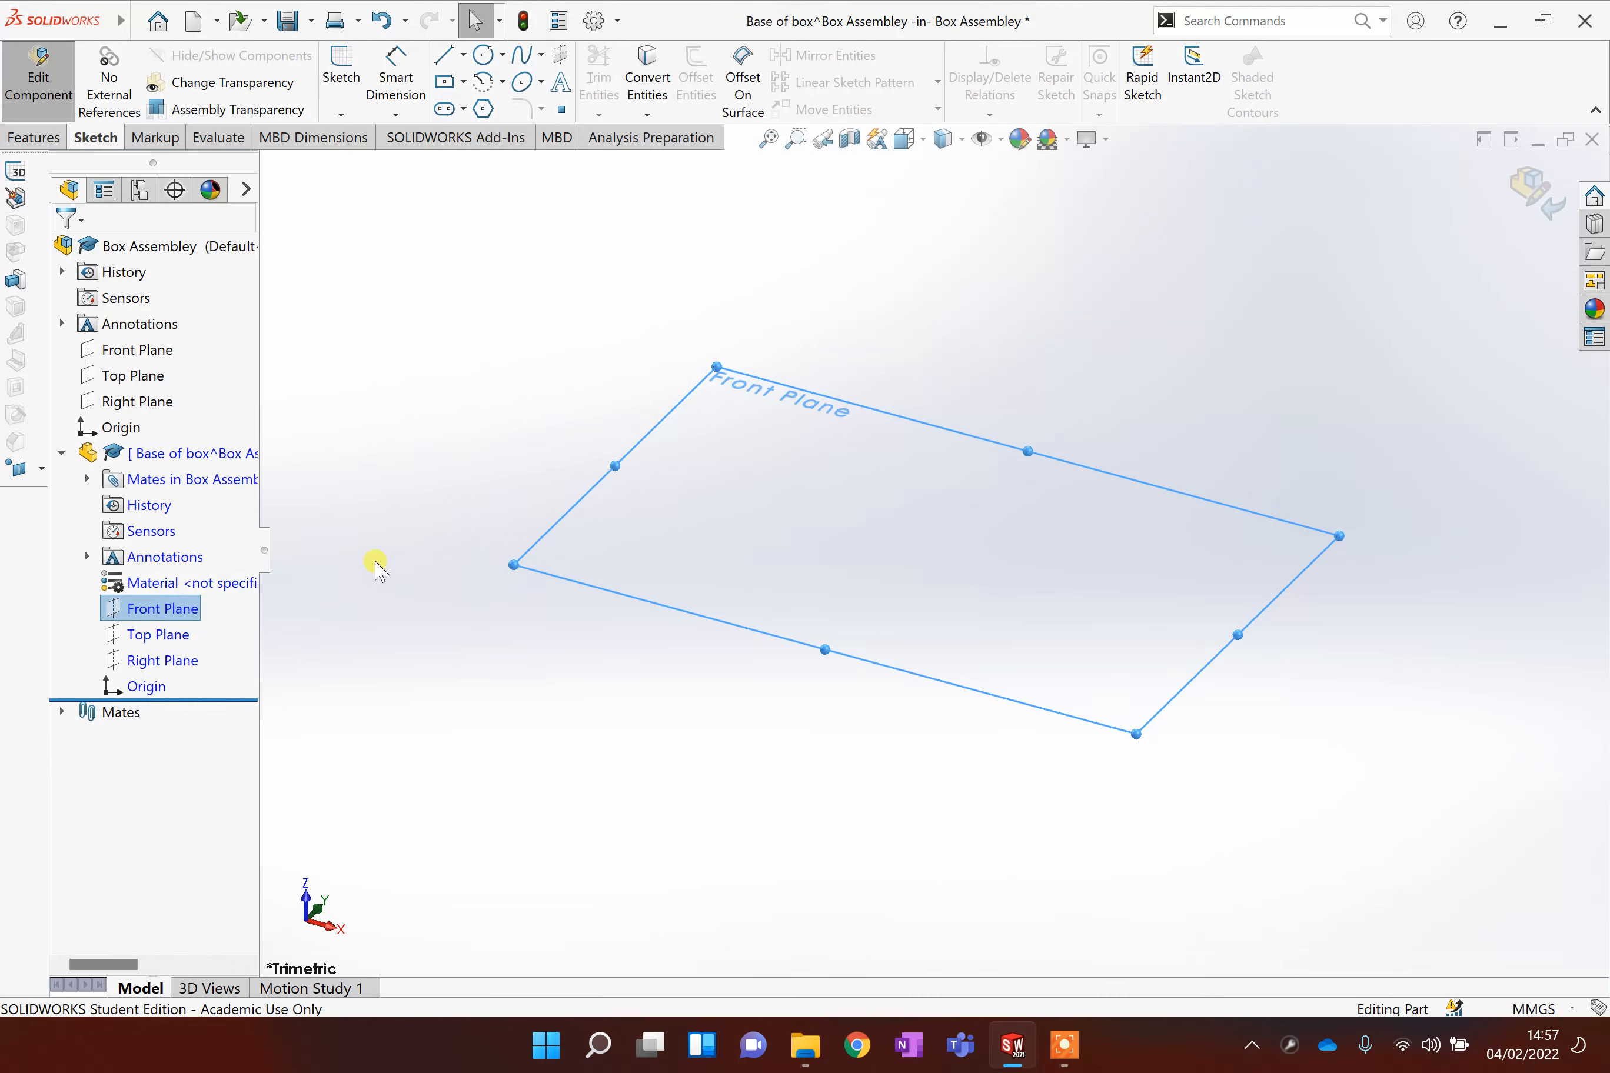
right_click(177, 616)
left_click(192, 594)
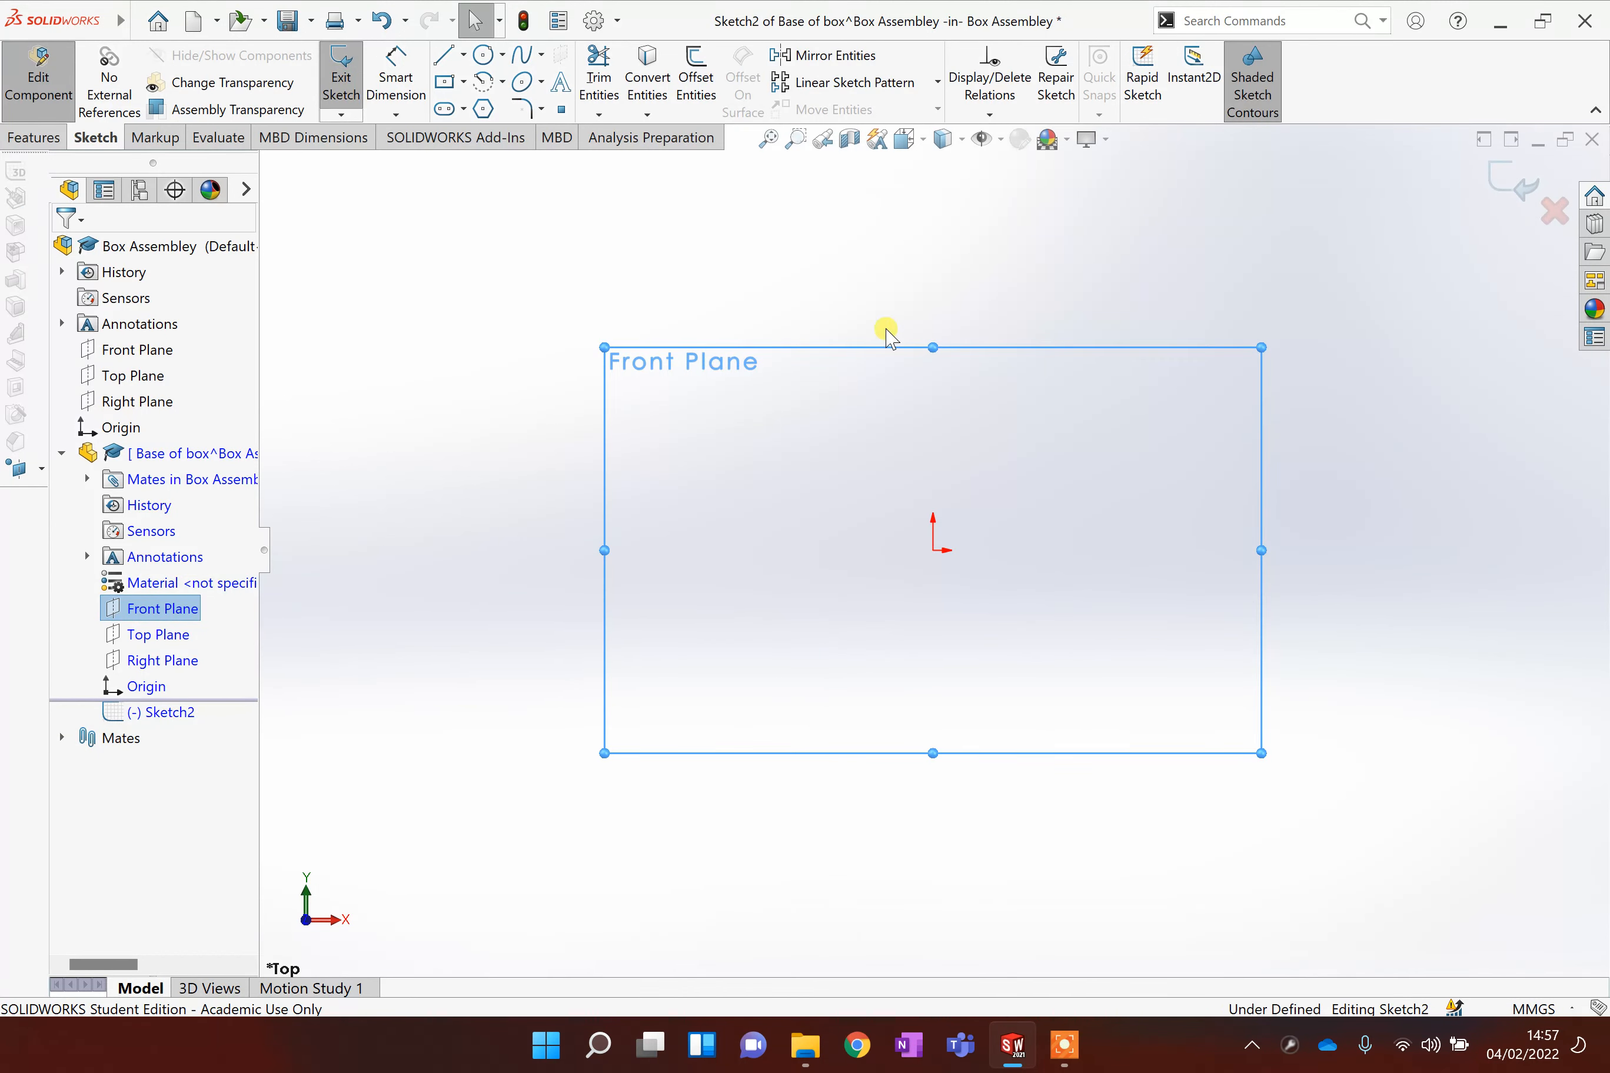
Step: Sketch a circle of about 68 mm radius at the origin and two circles of about 36 and 34 mm radius centred on its upper edge
scroll(935, 403, "up", 1)
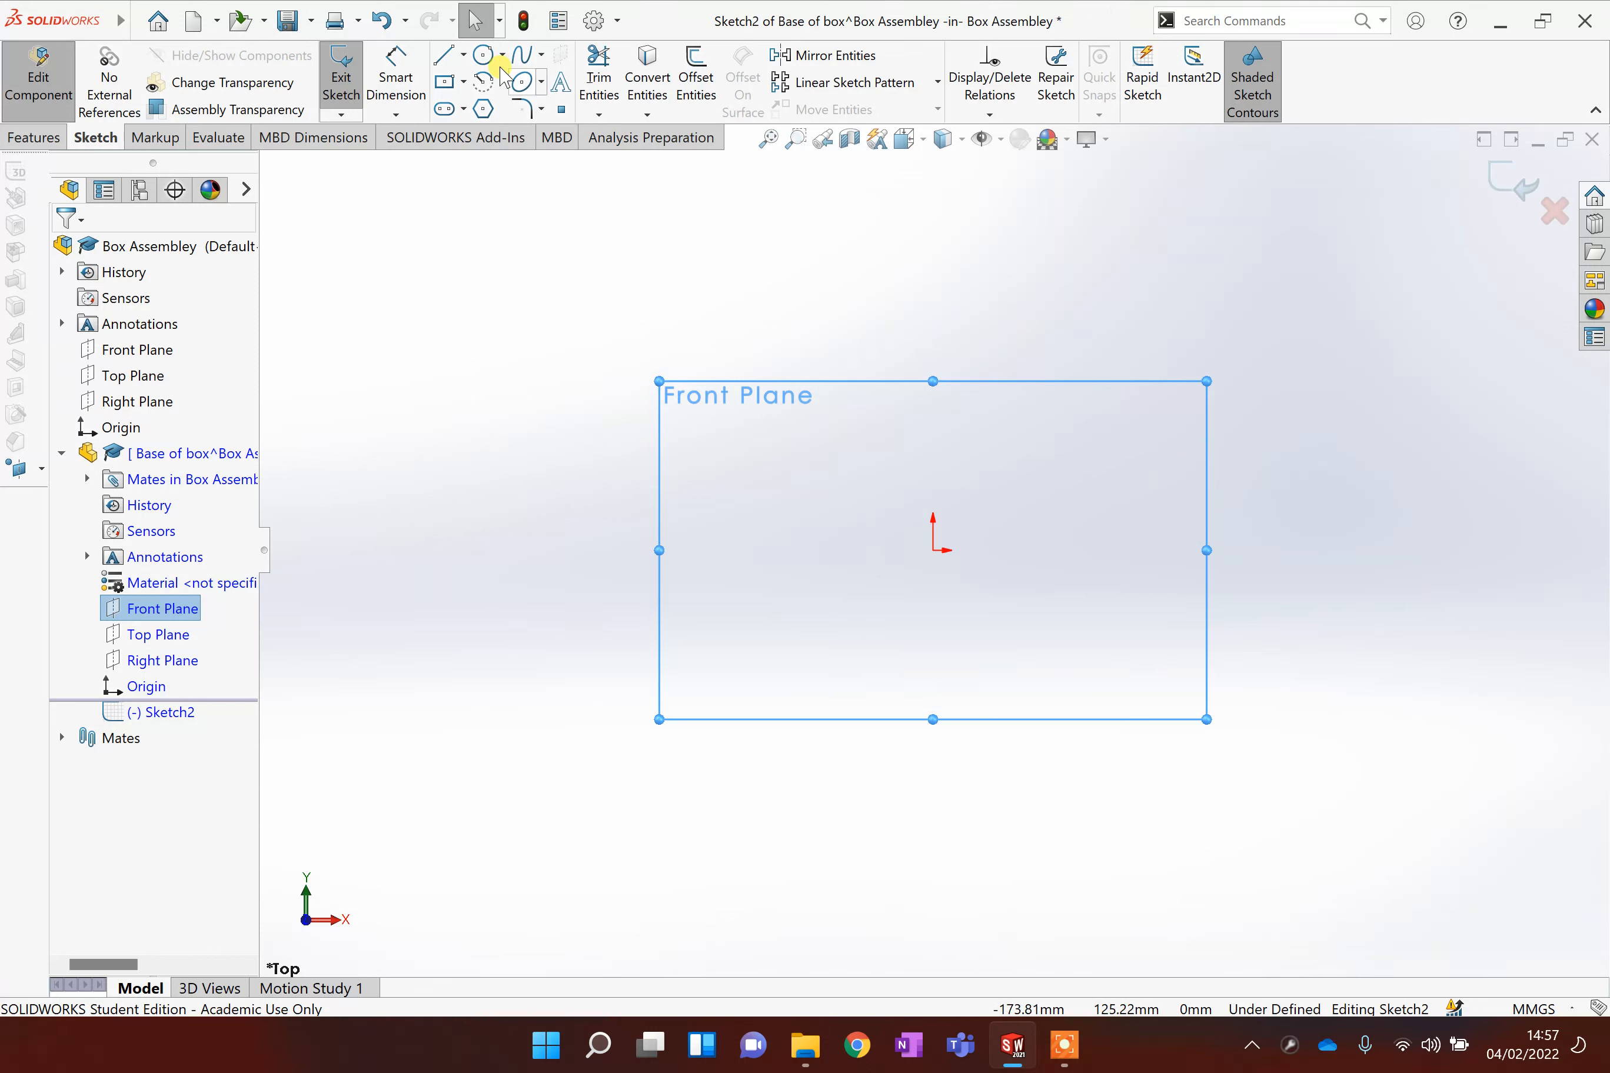
left_click(484, 58)
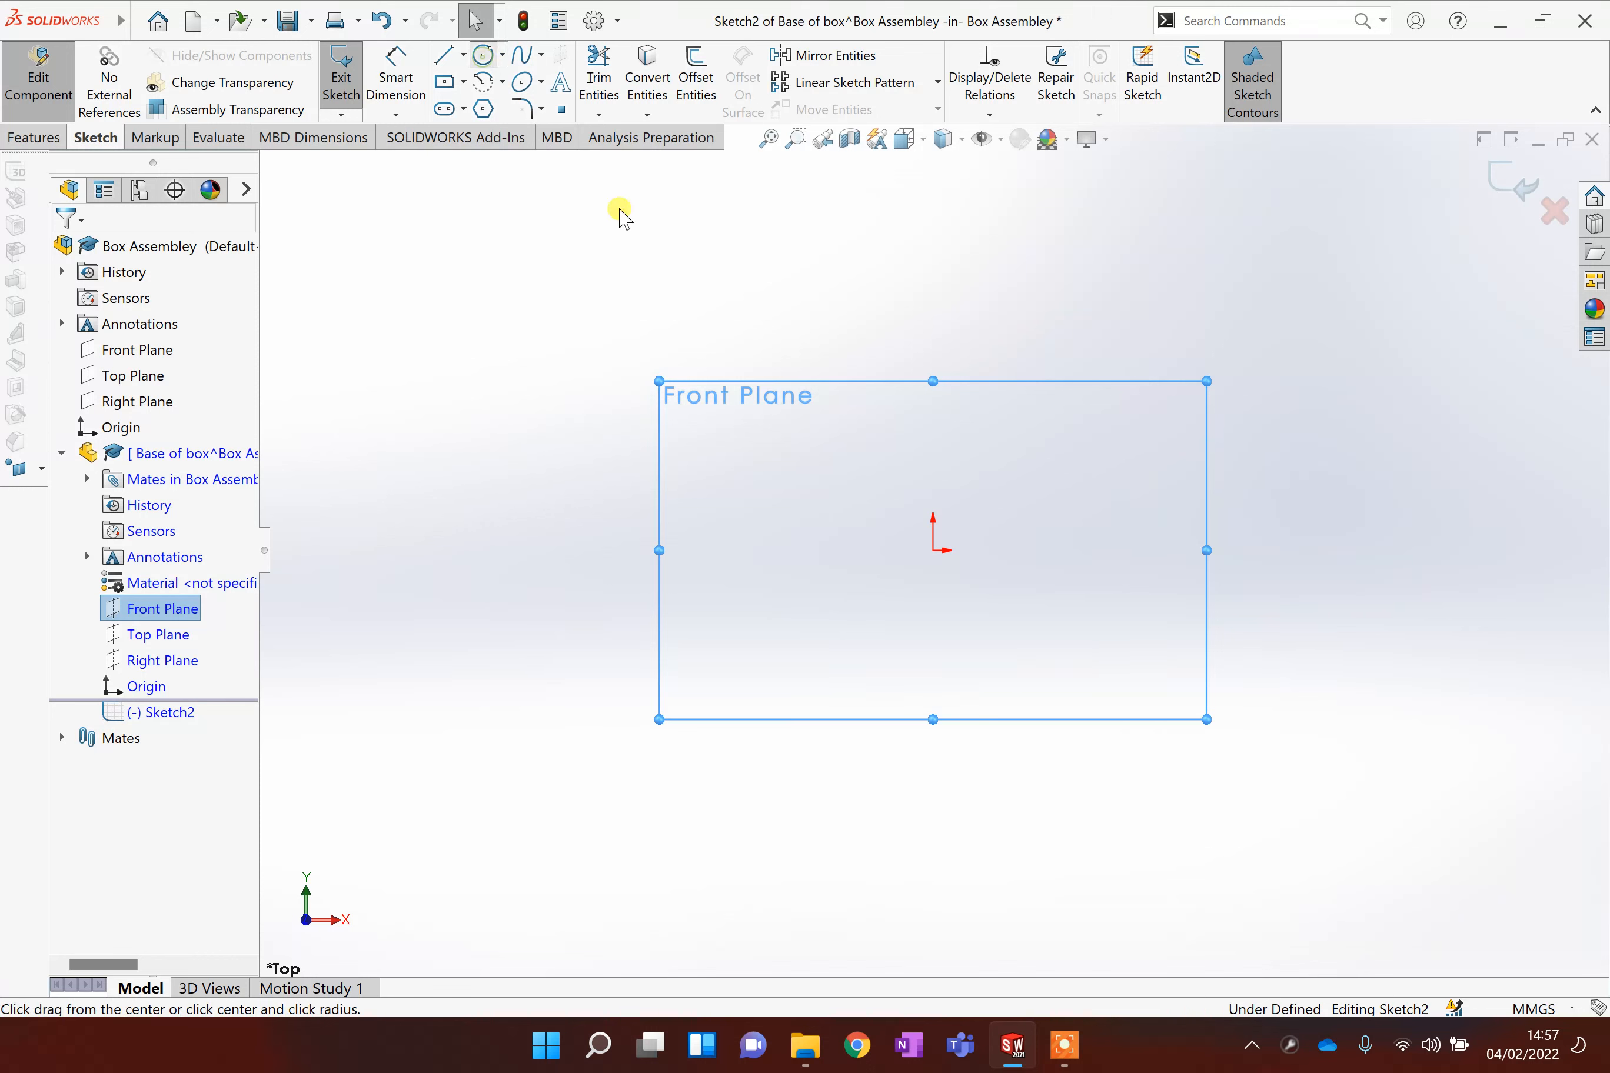
left_click(933, 550)
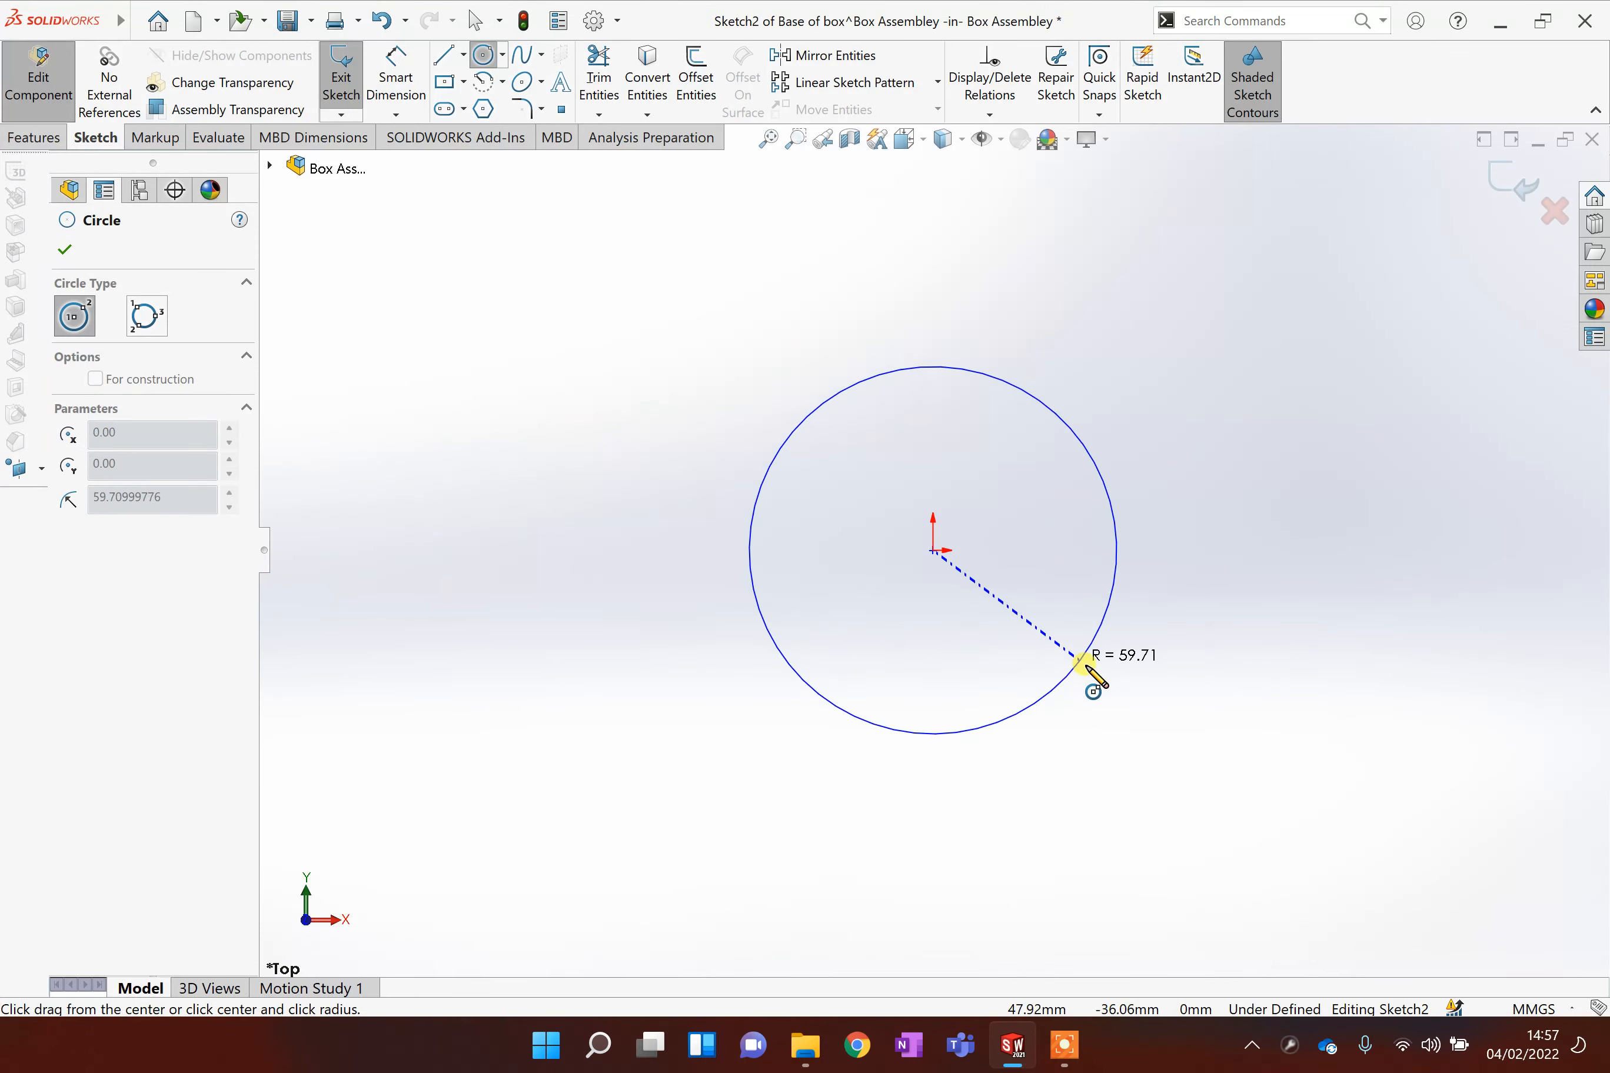
left_click(1096, 675)
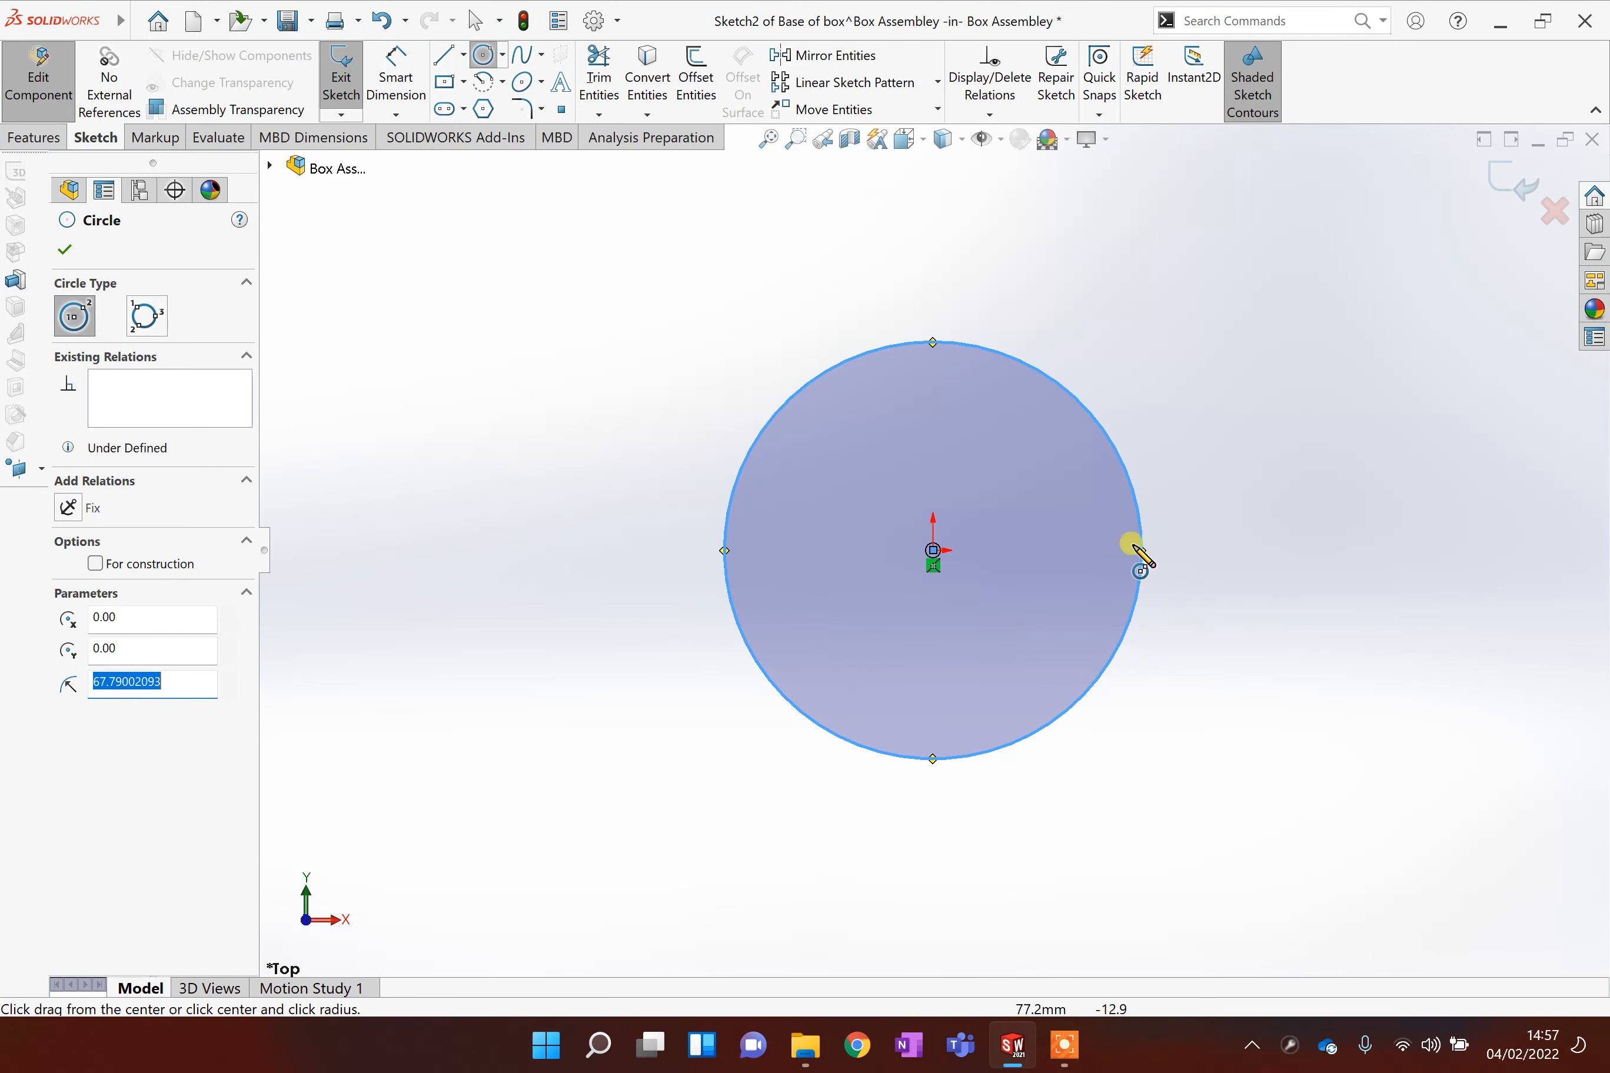
left_click(777, 411)
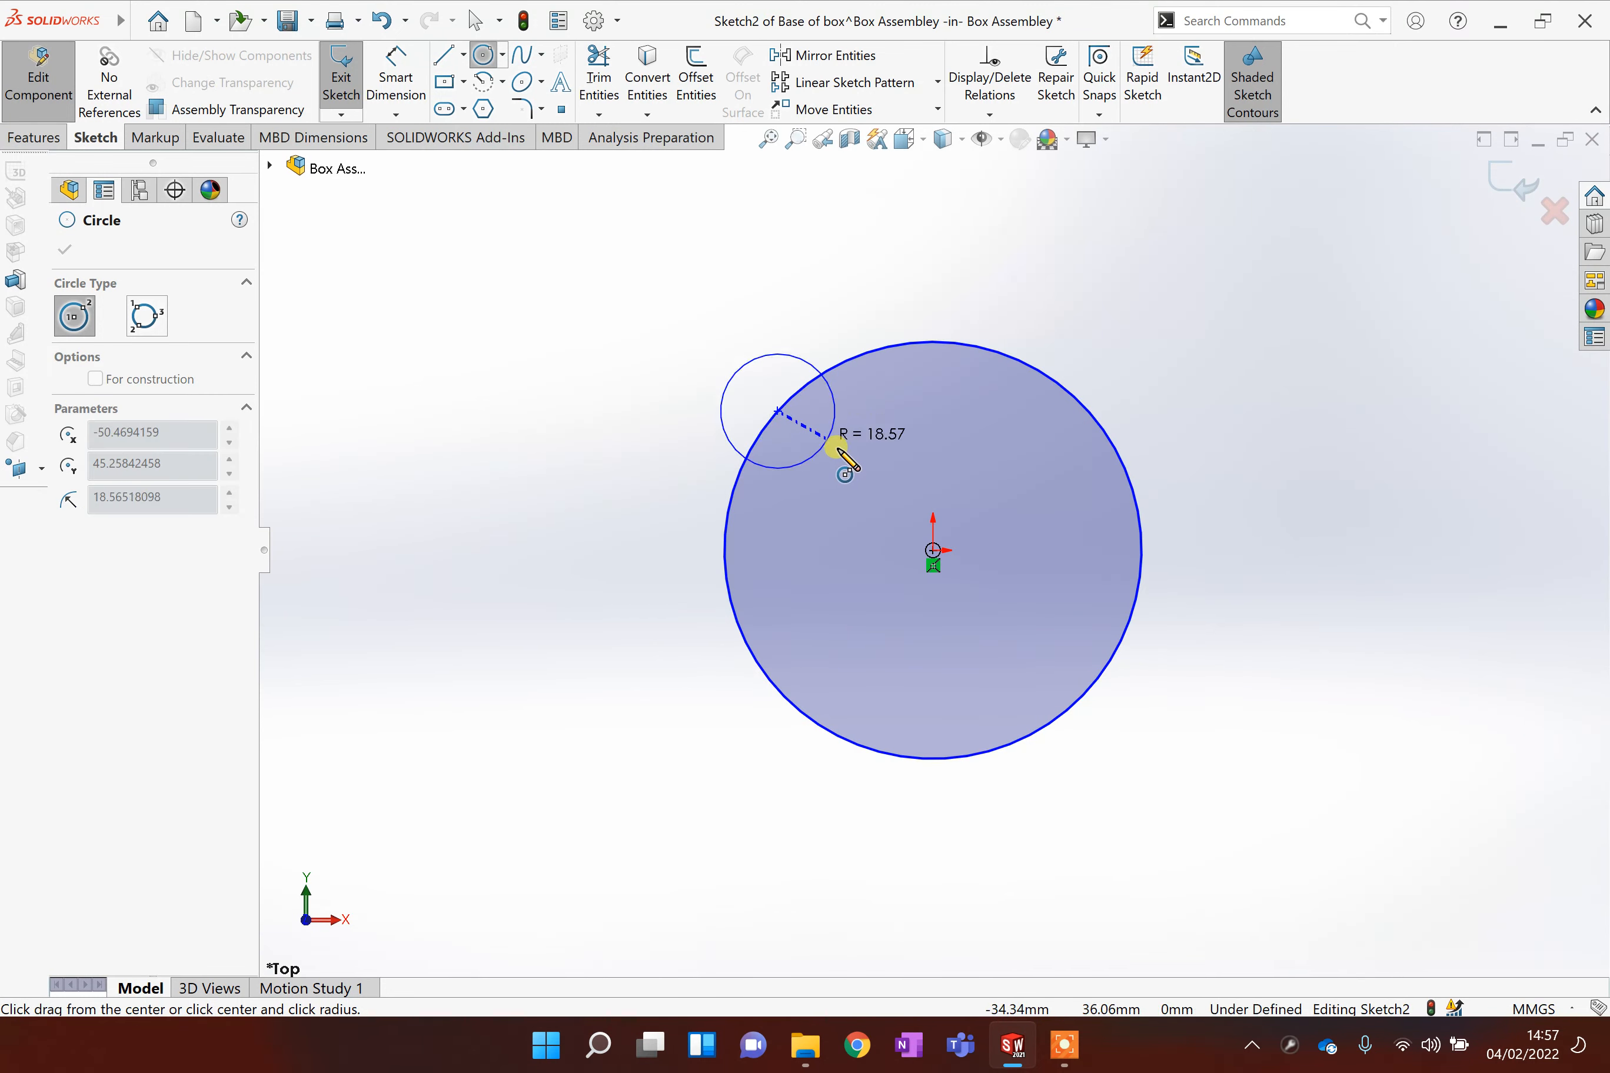
left_click(866, 476)
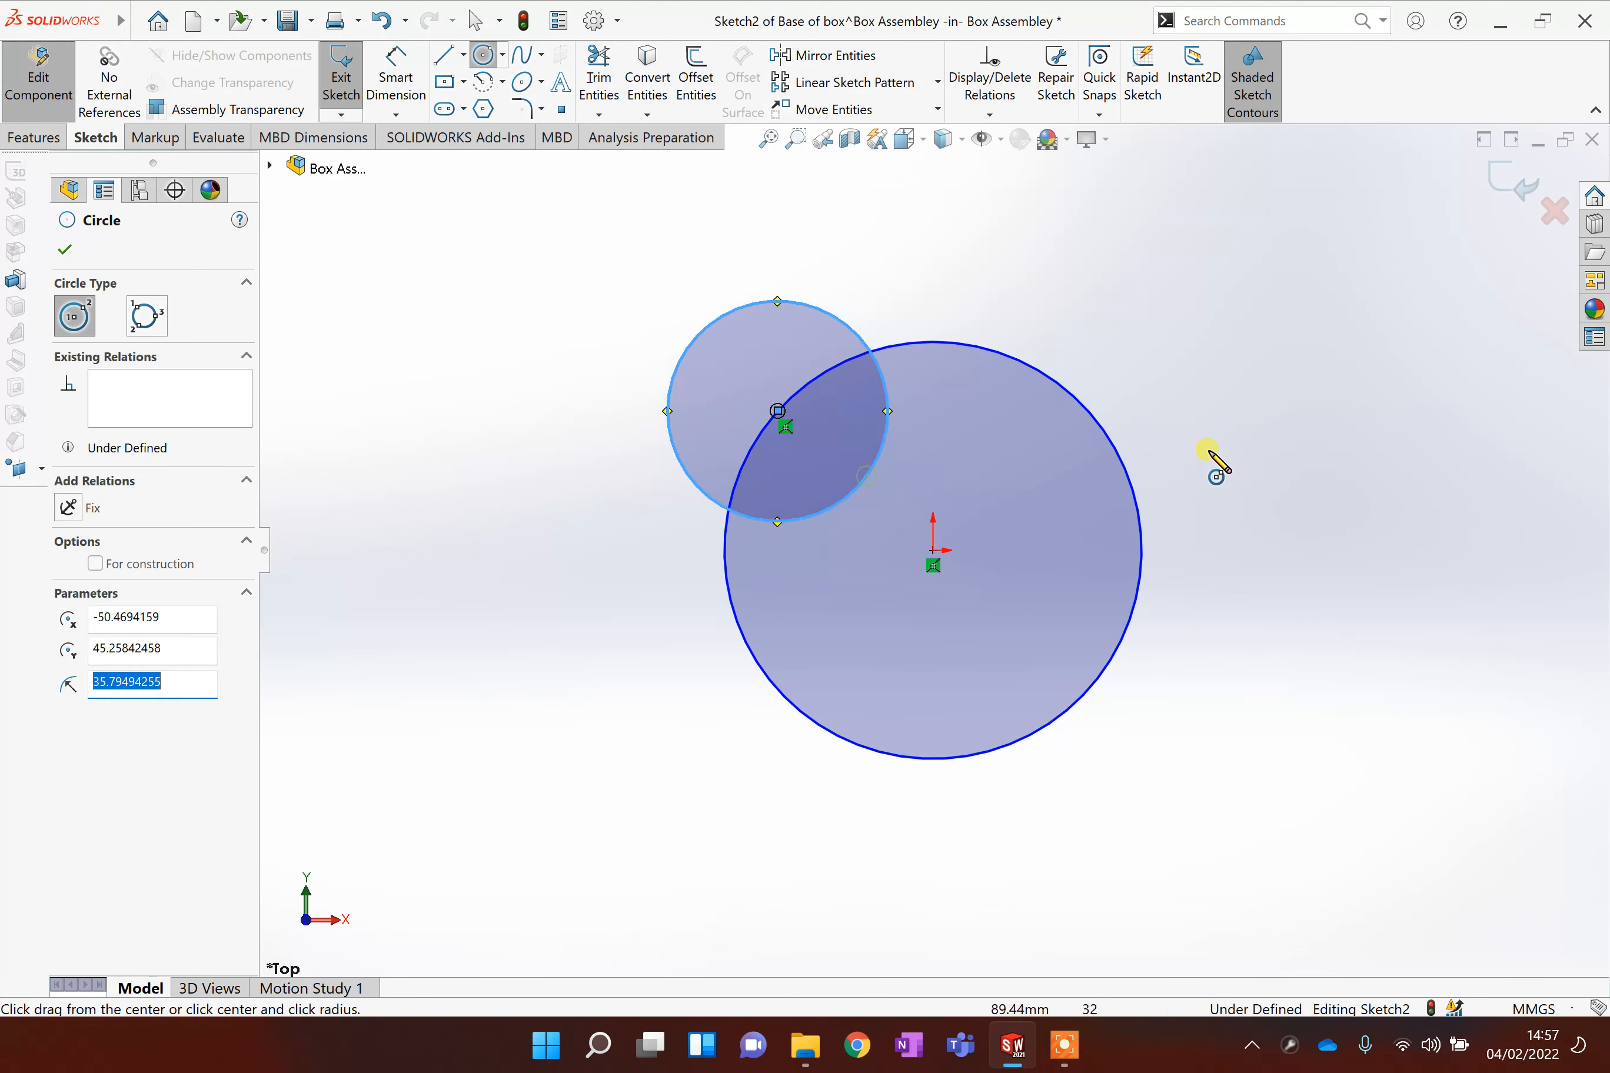
left_click(1076, 400)
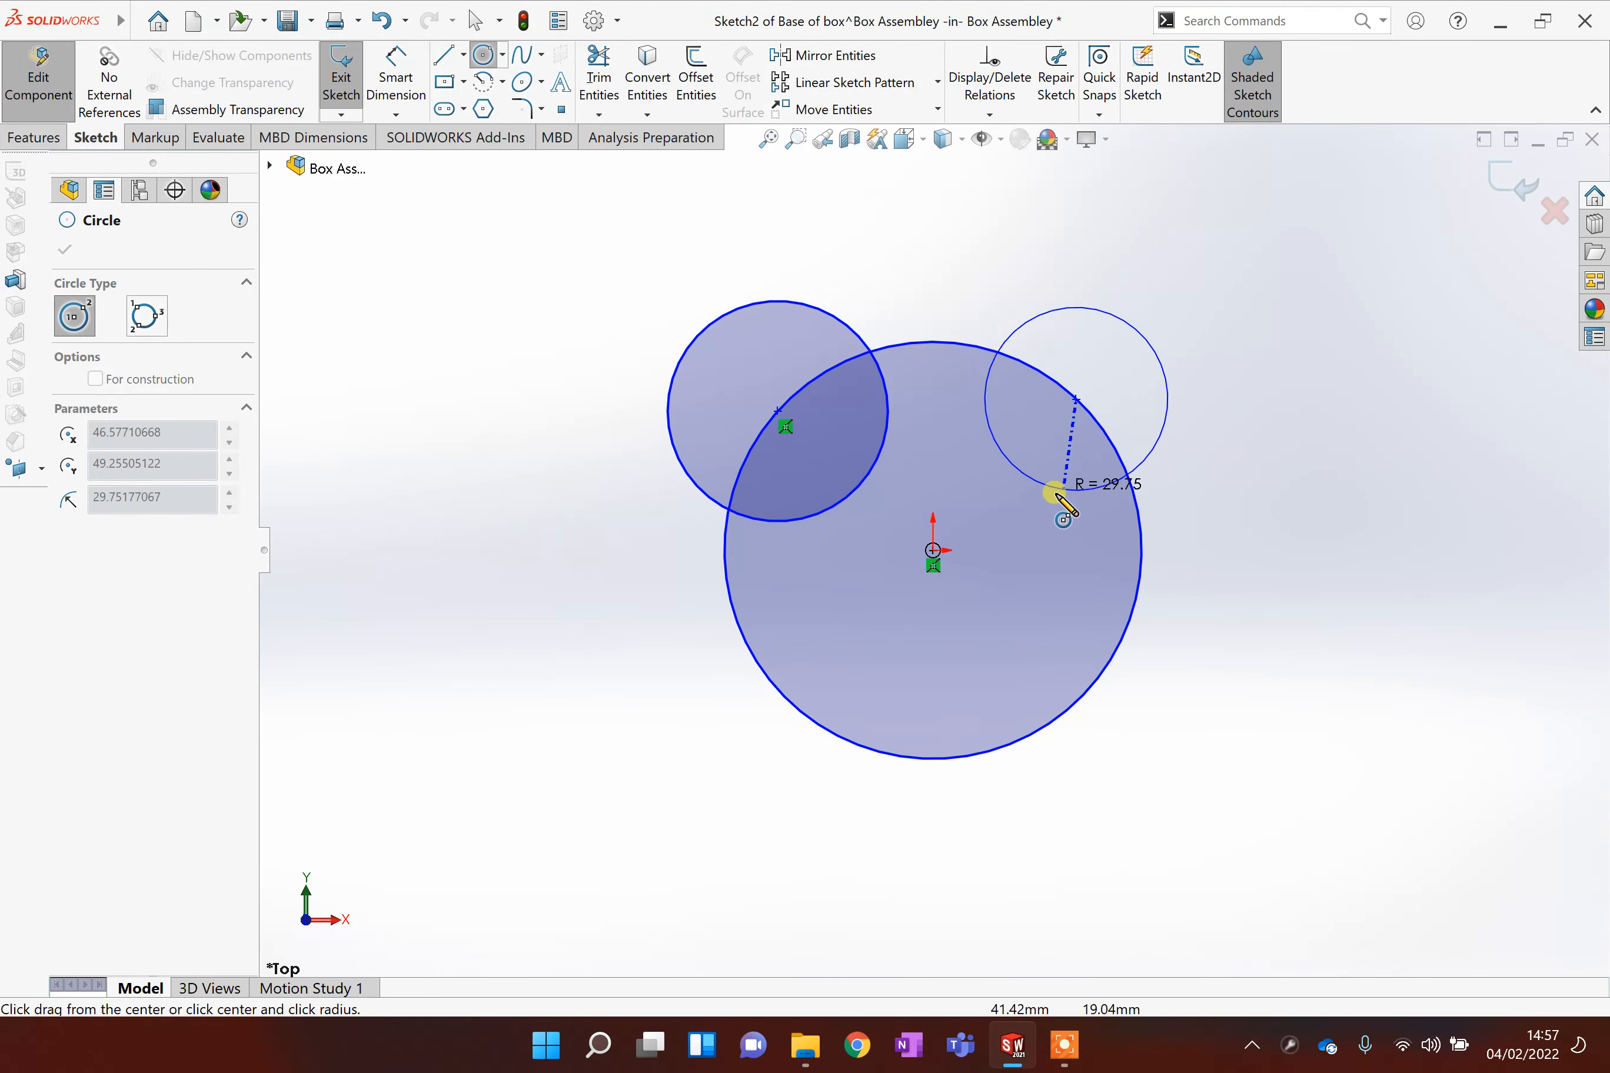
left_click(1040, 493)
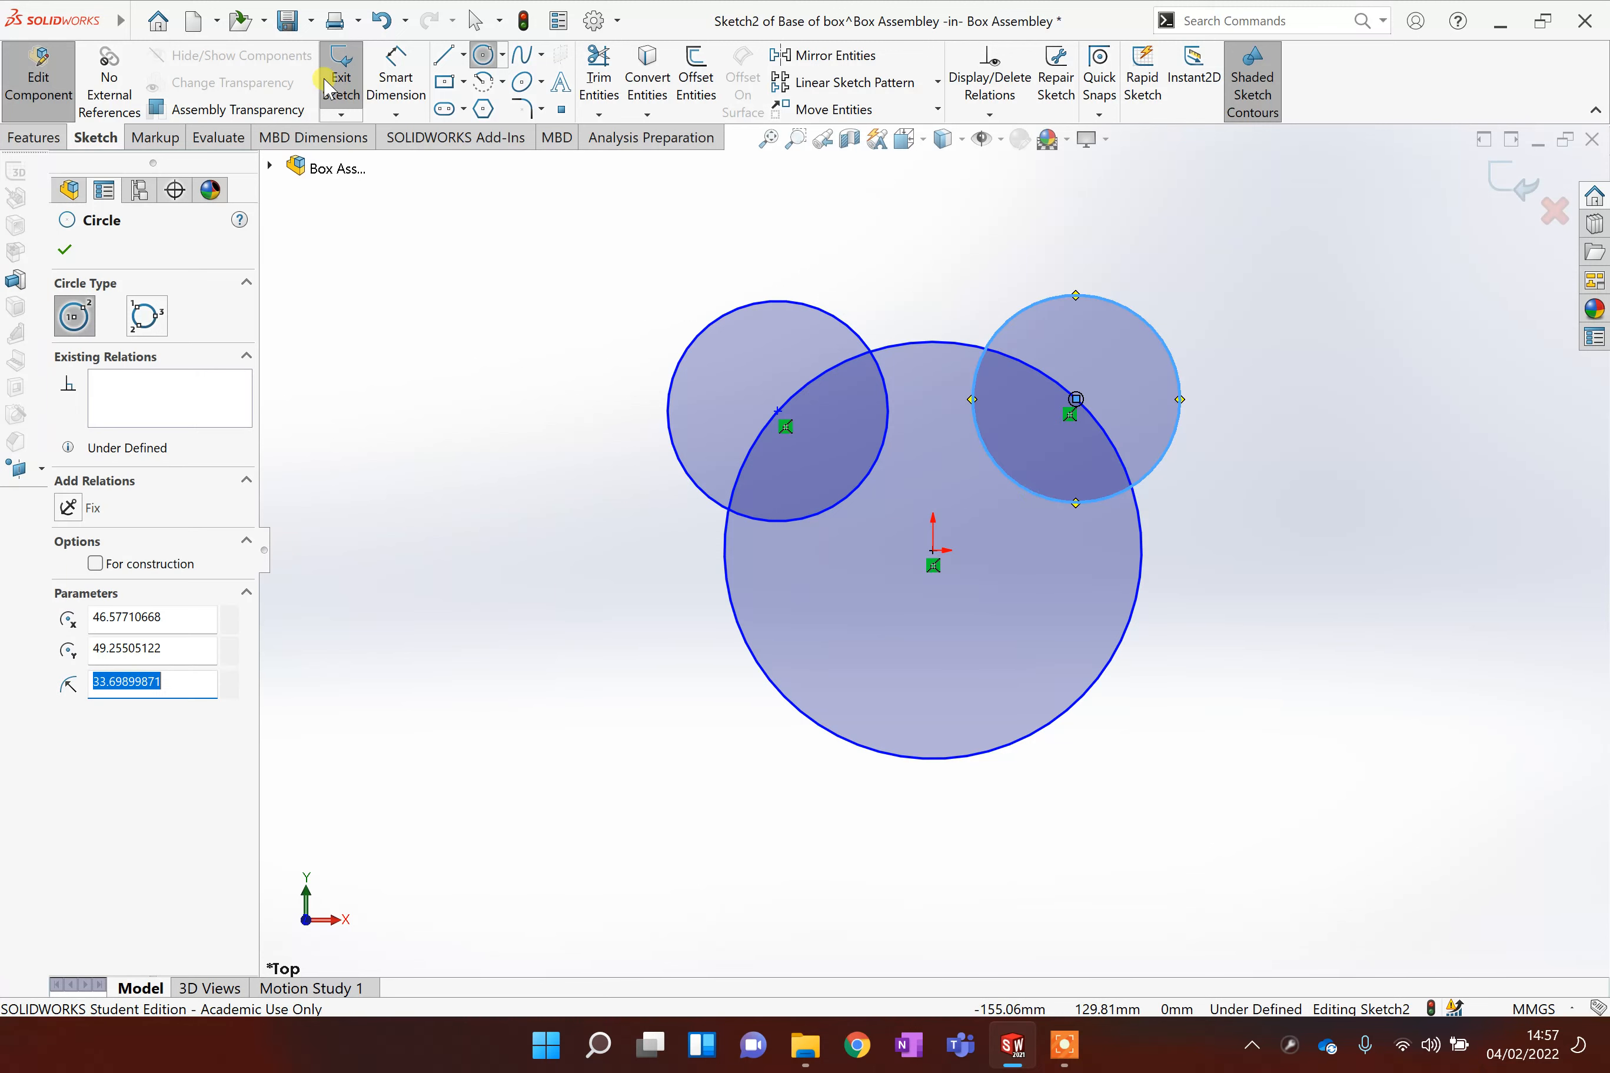
Step: Dimension the diameter of the large circle centred on the origin to 120 mm
left_click(396, 76)
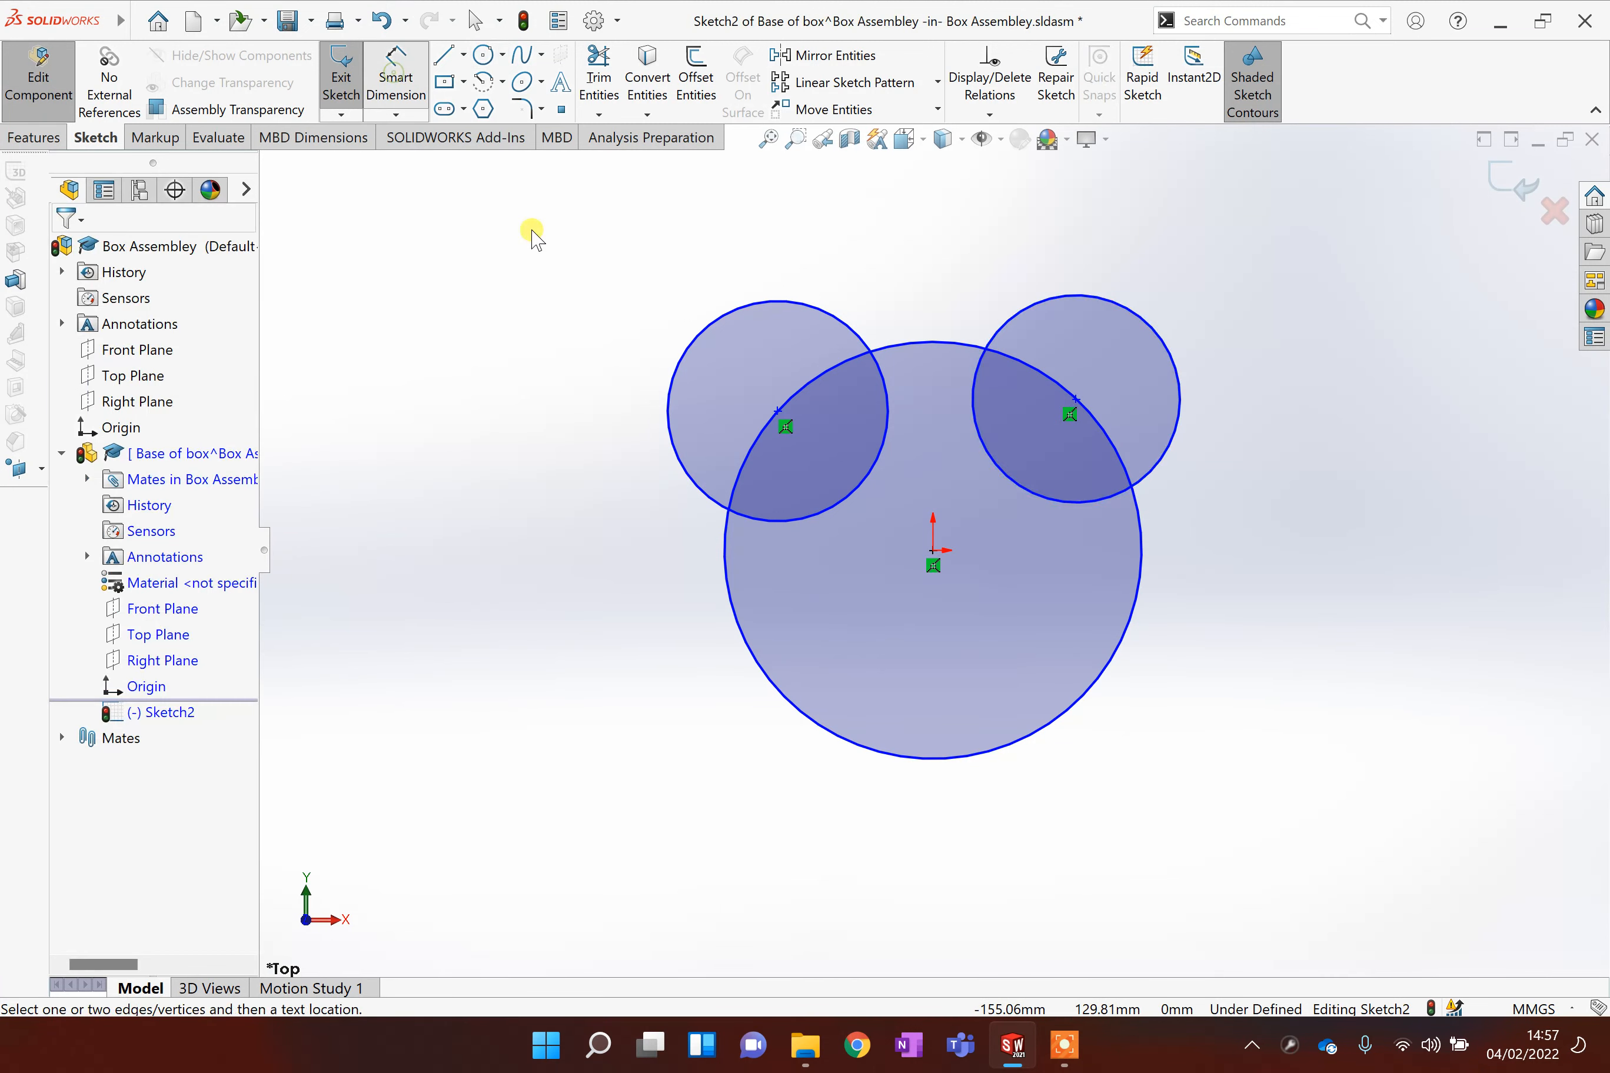
left_click(788, 701)
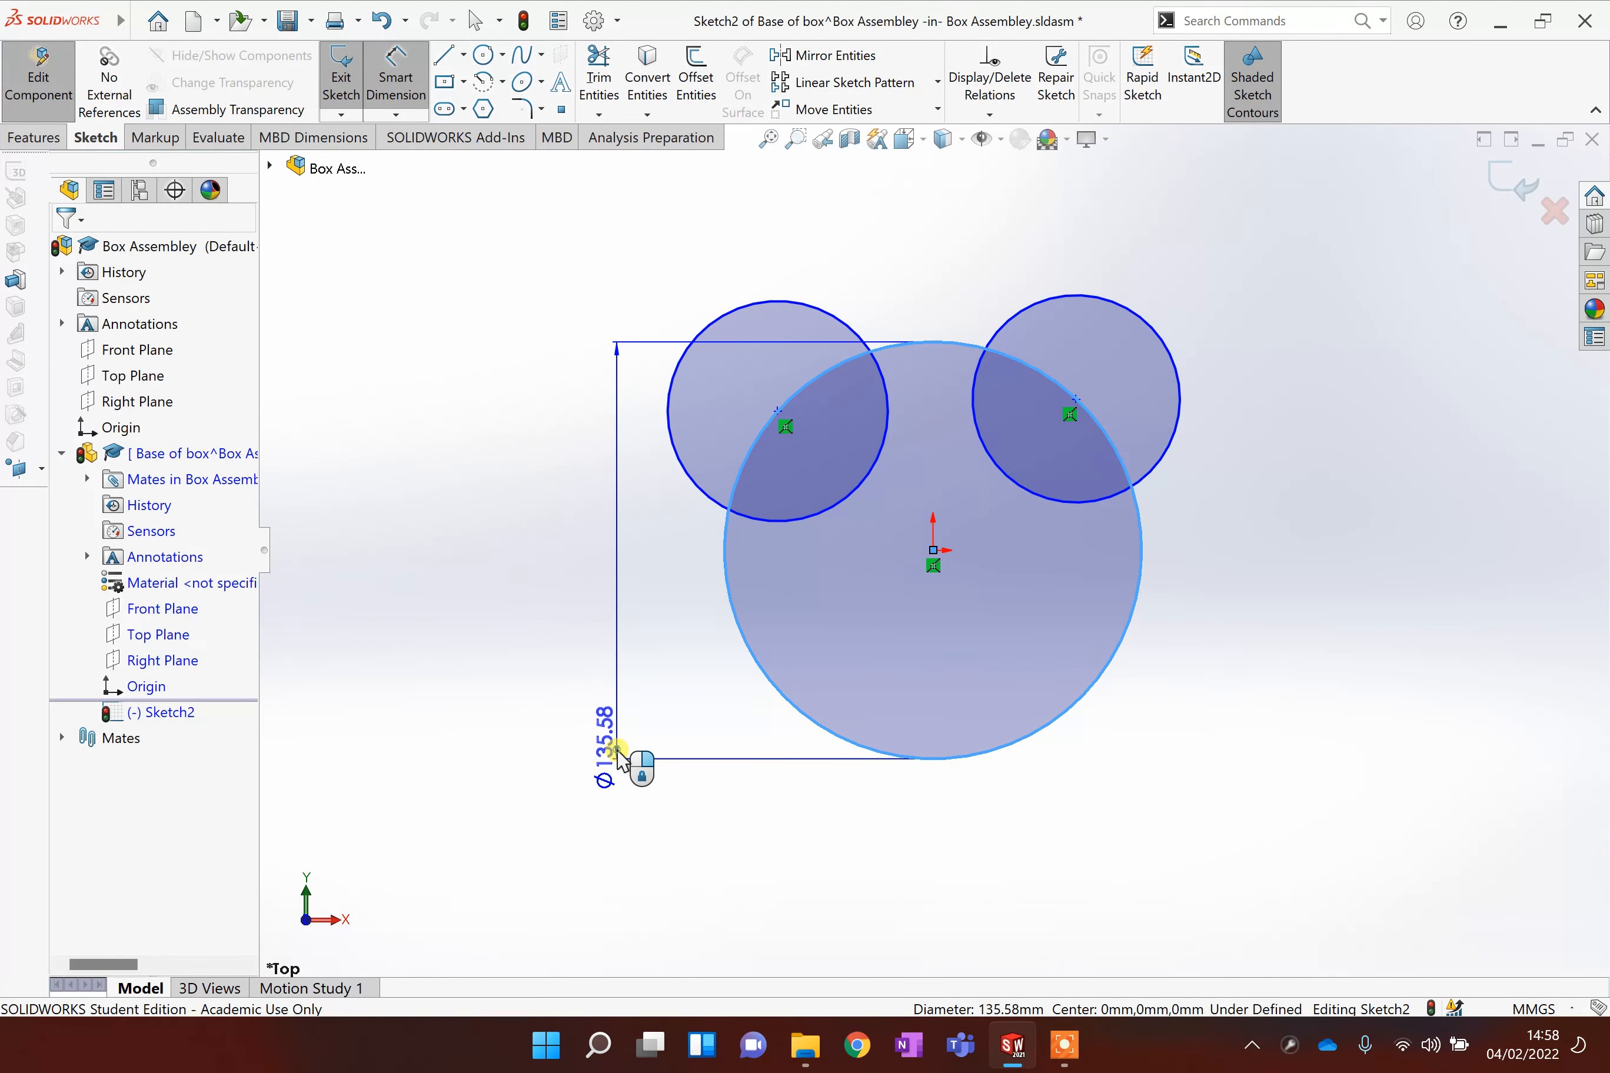
left_click(621, 761)
type("120")
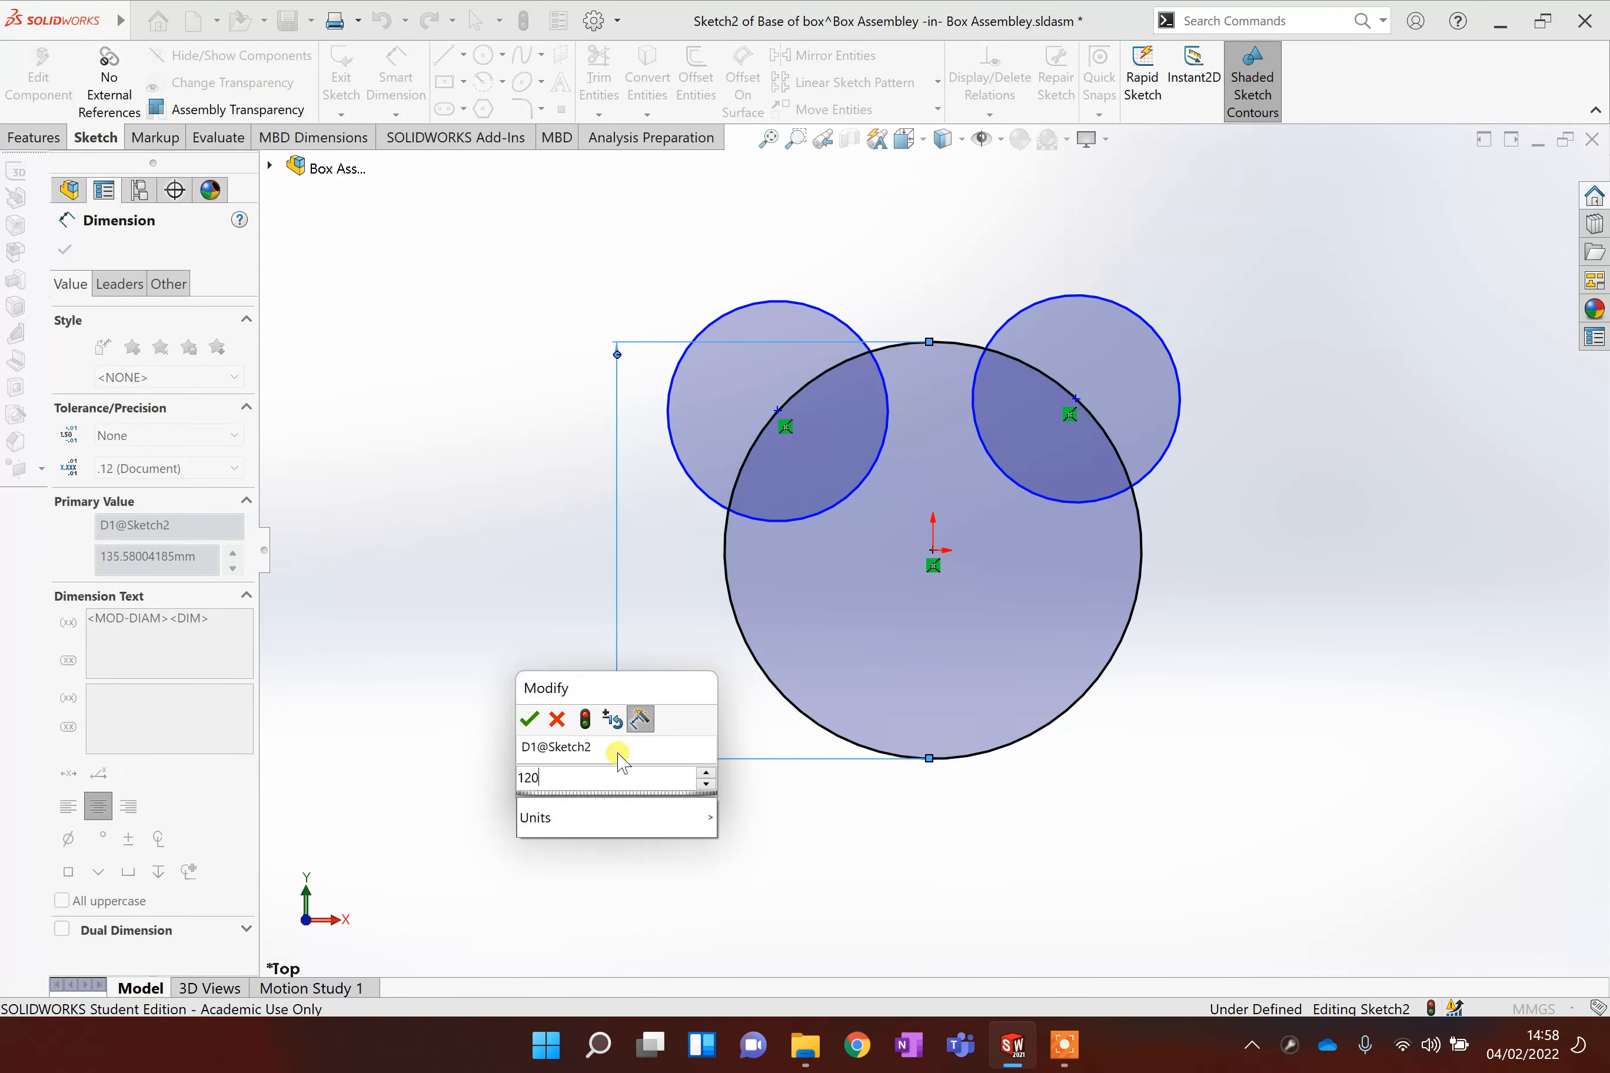
key("Return")
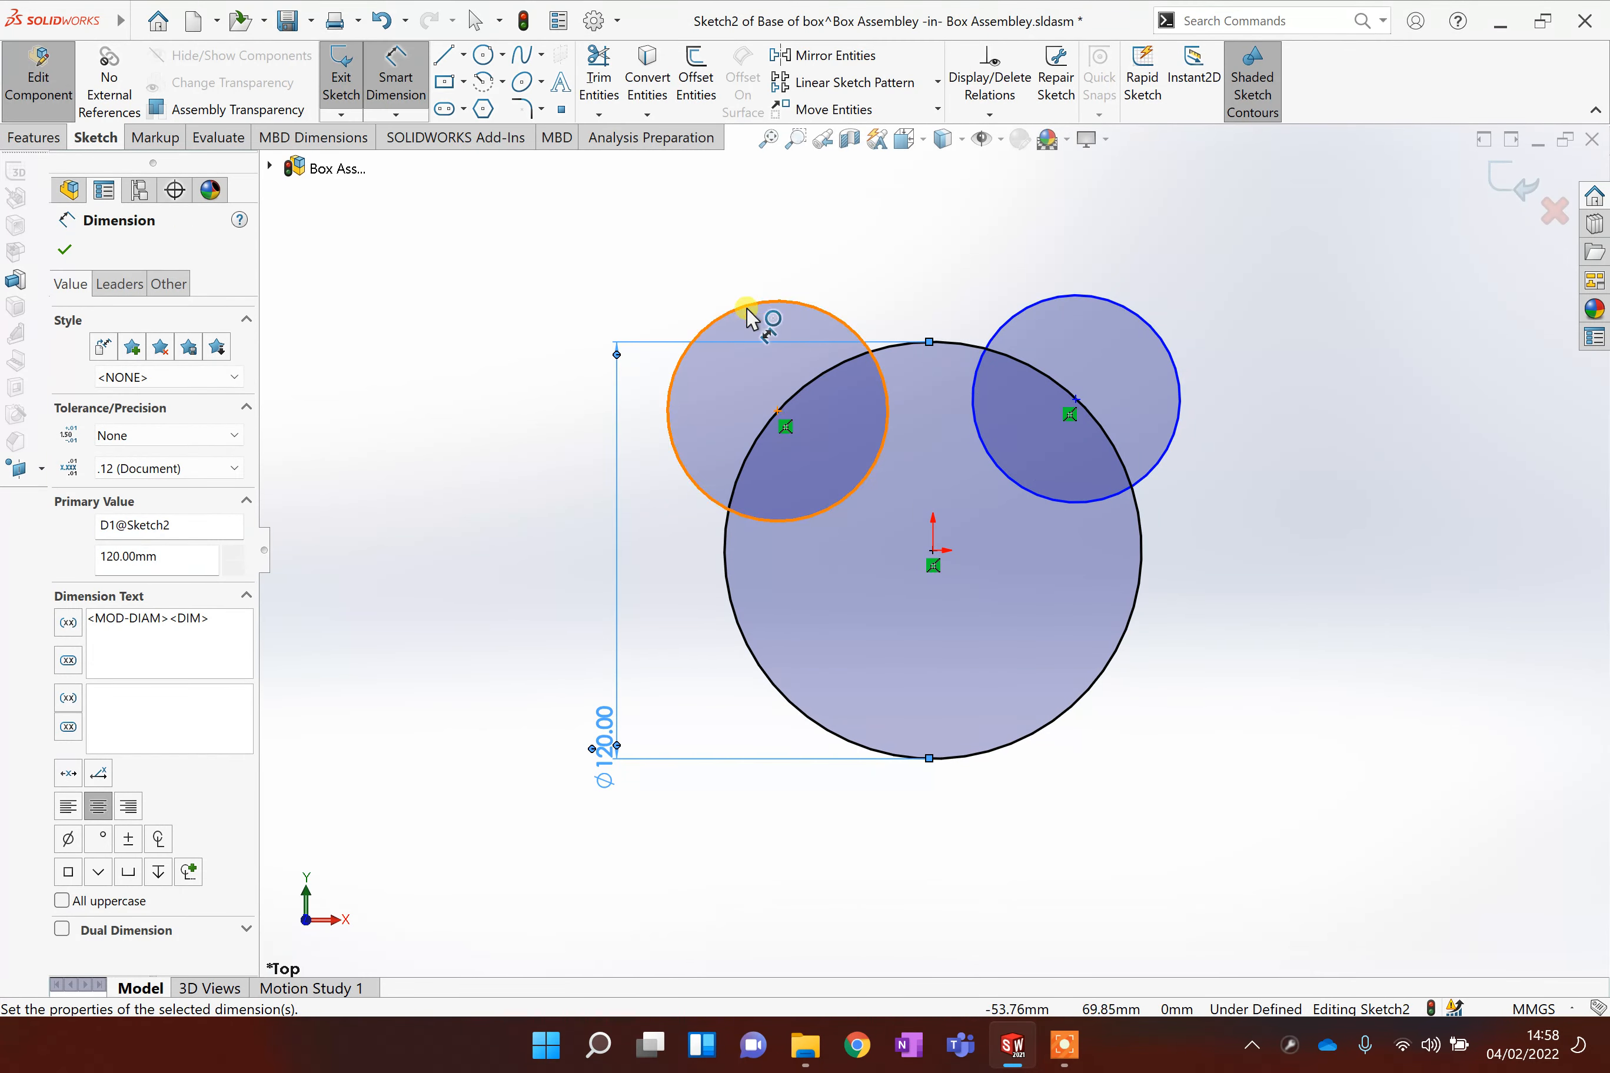
Step: Dimension the diameters of the two smaller circles to 60 mm each
left_click(748, 317)
left_click(727, 339)
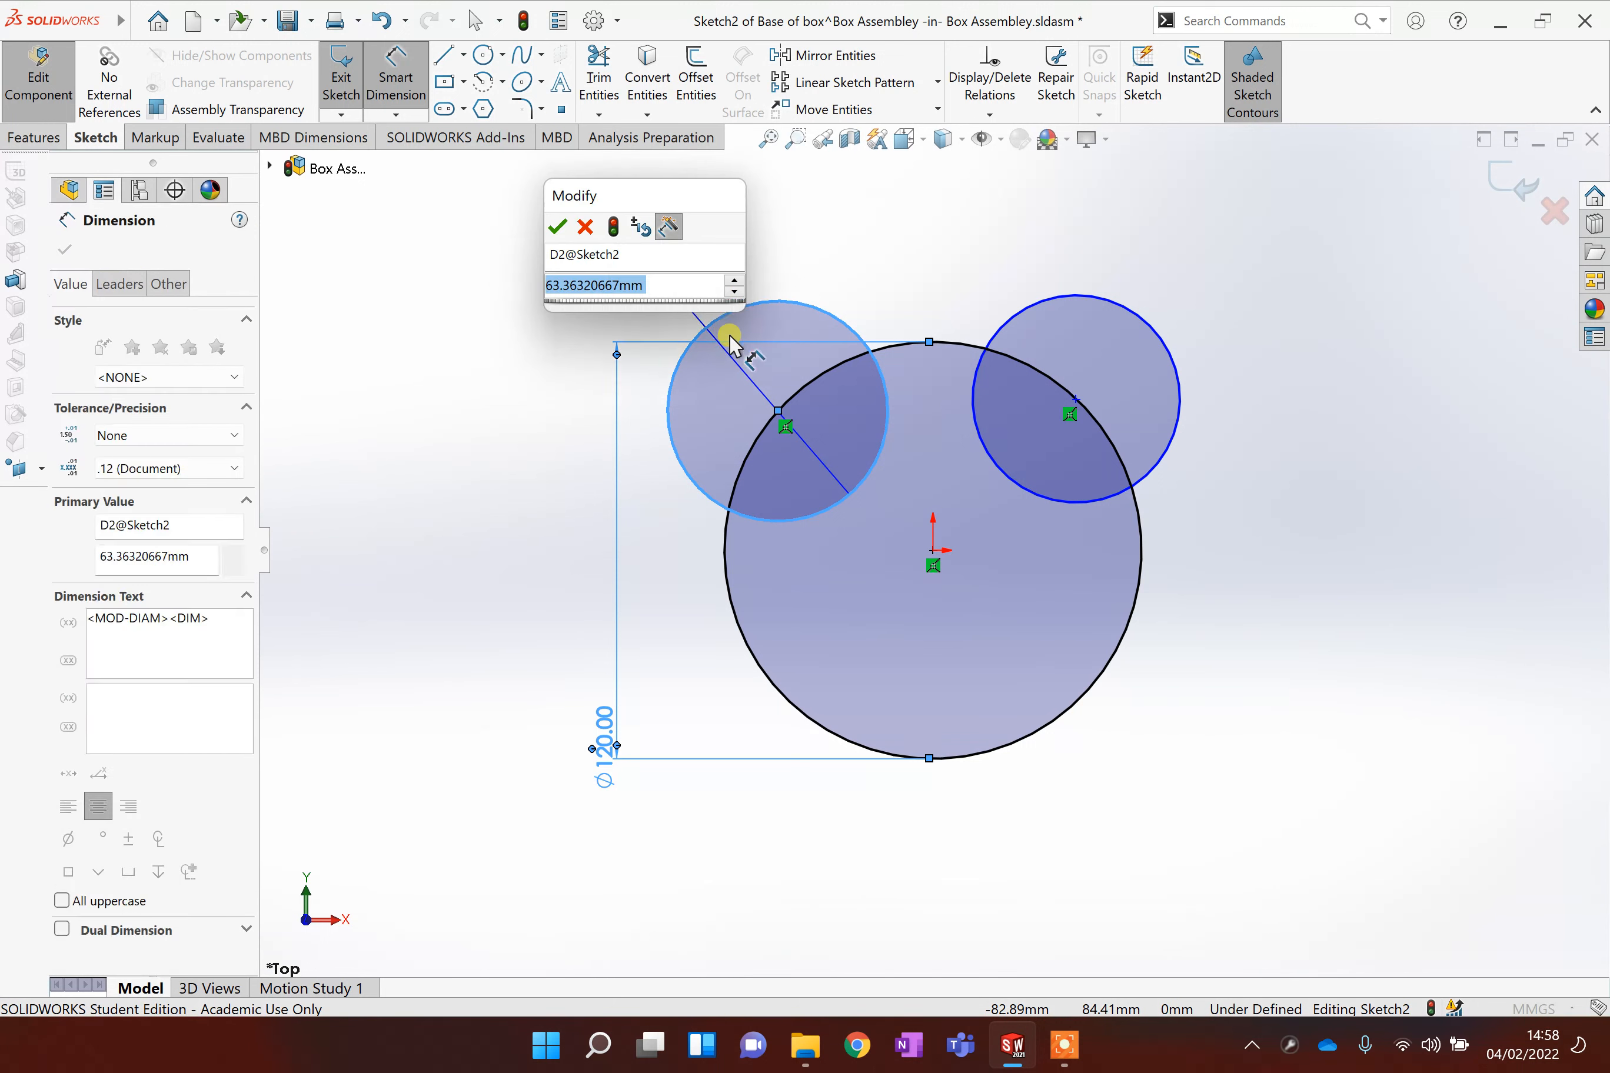
type("60")
key("Return")
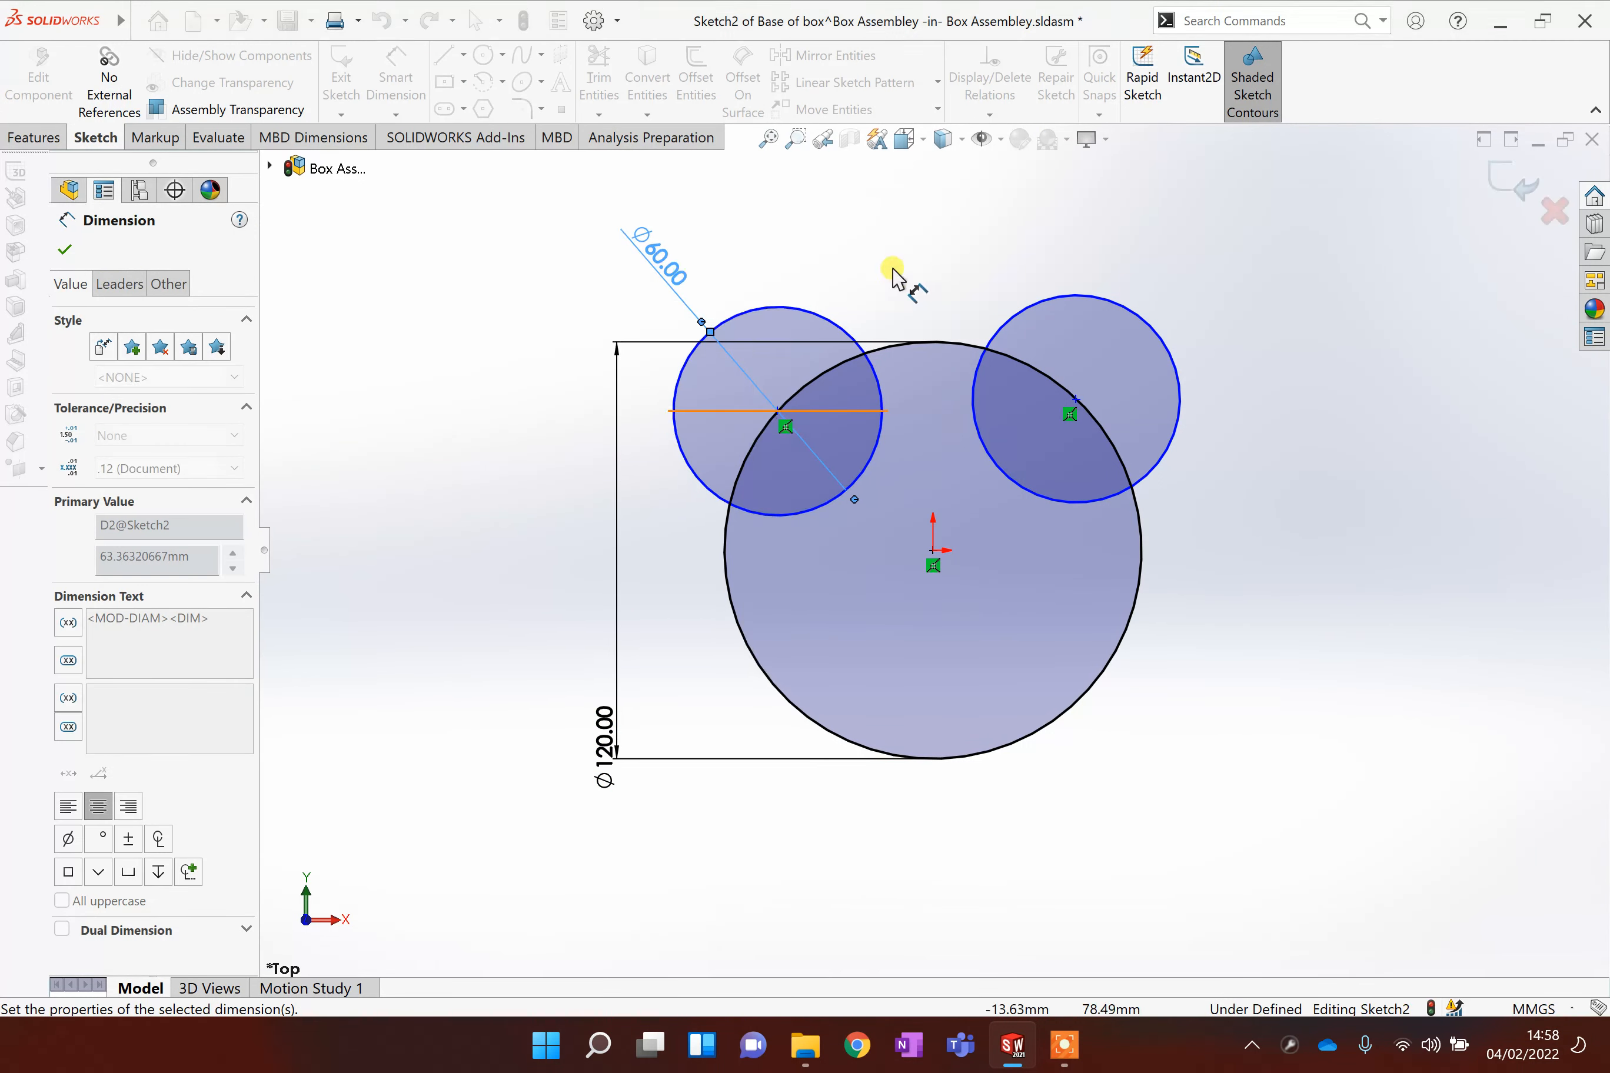
left_click(1159, 330)
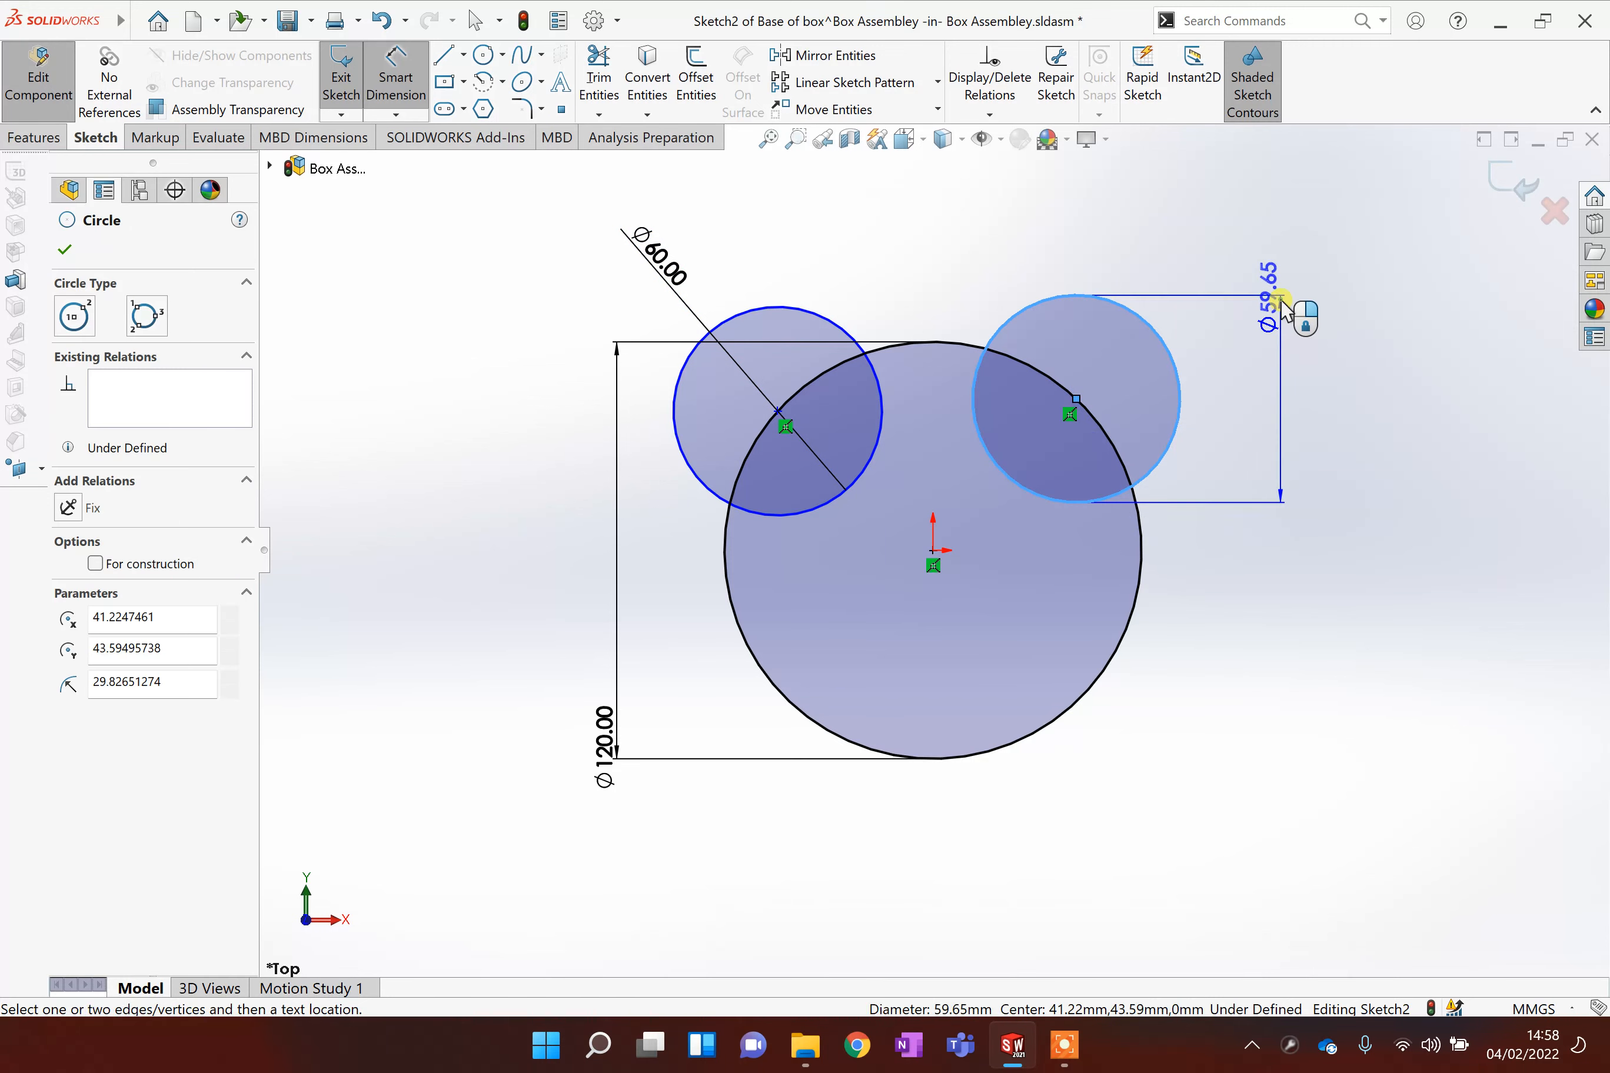
left_click(1280, 305)
type("60")
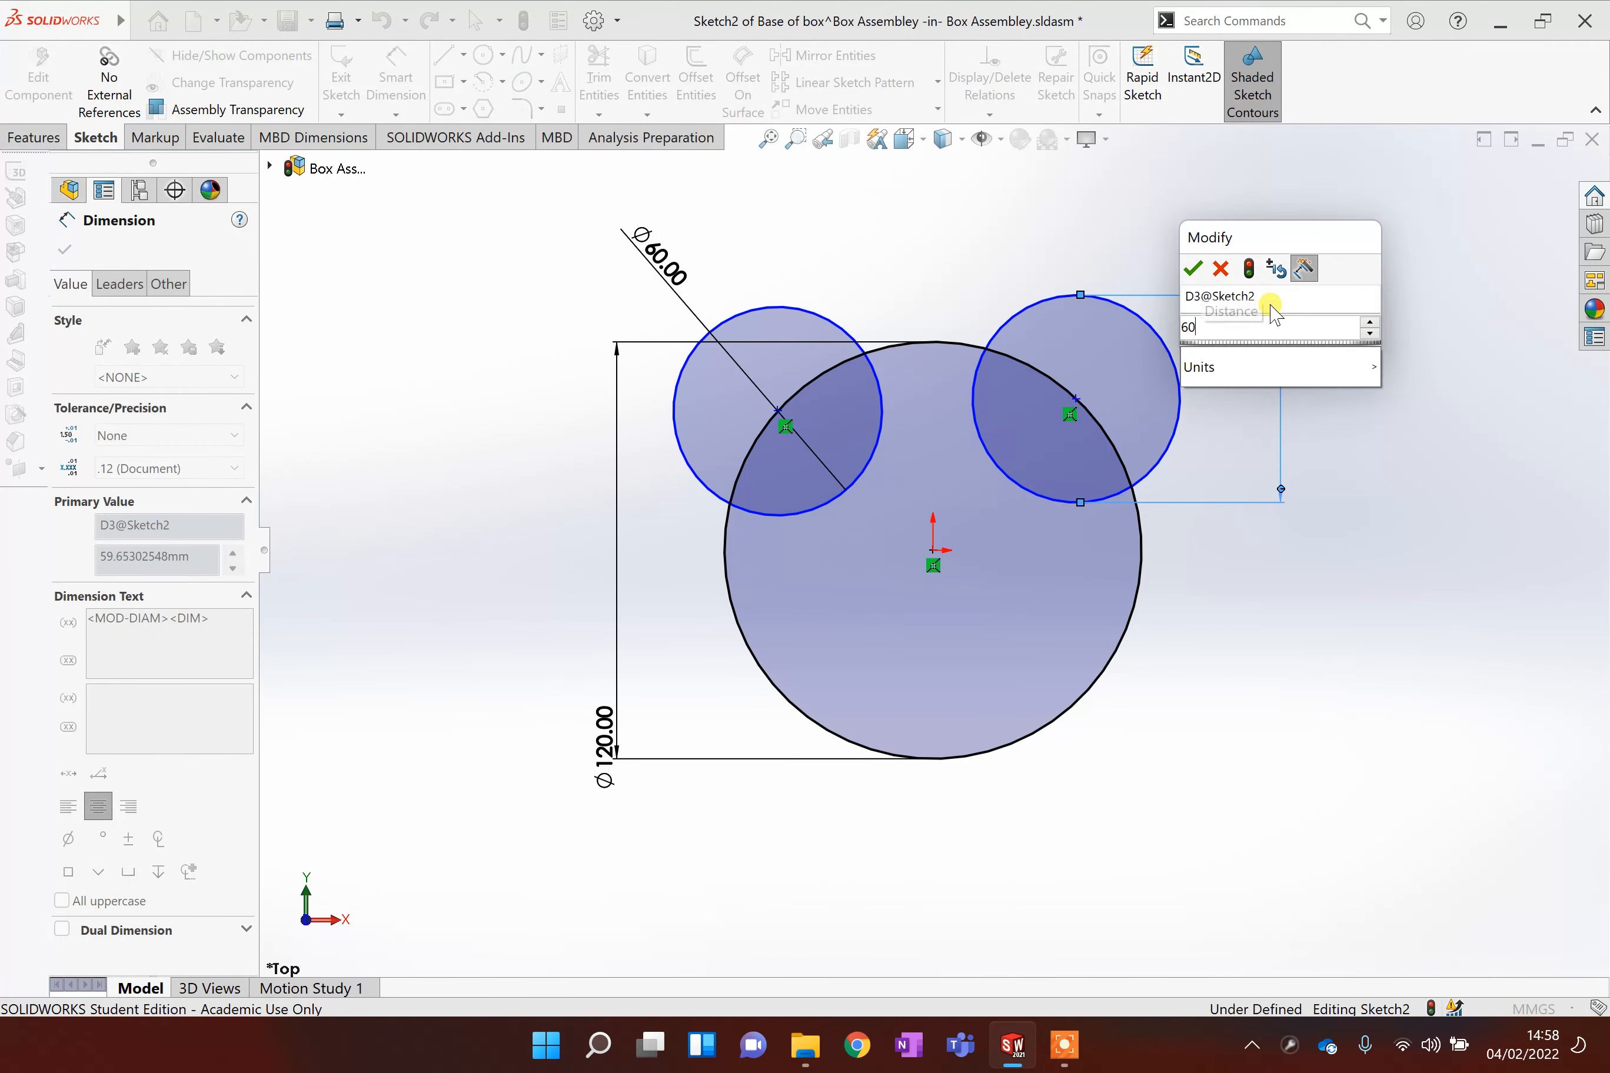
key("Return")
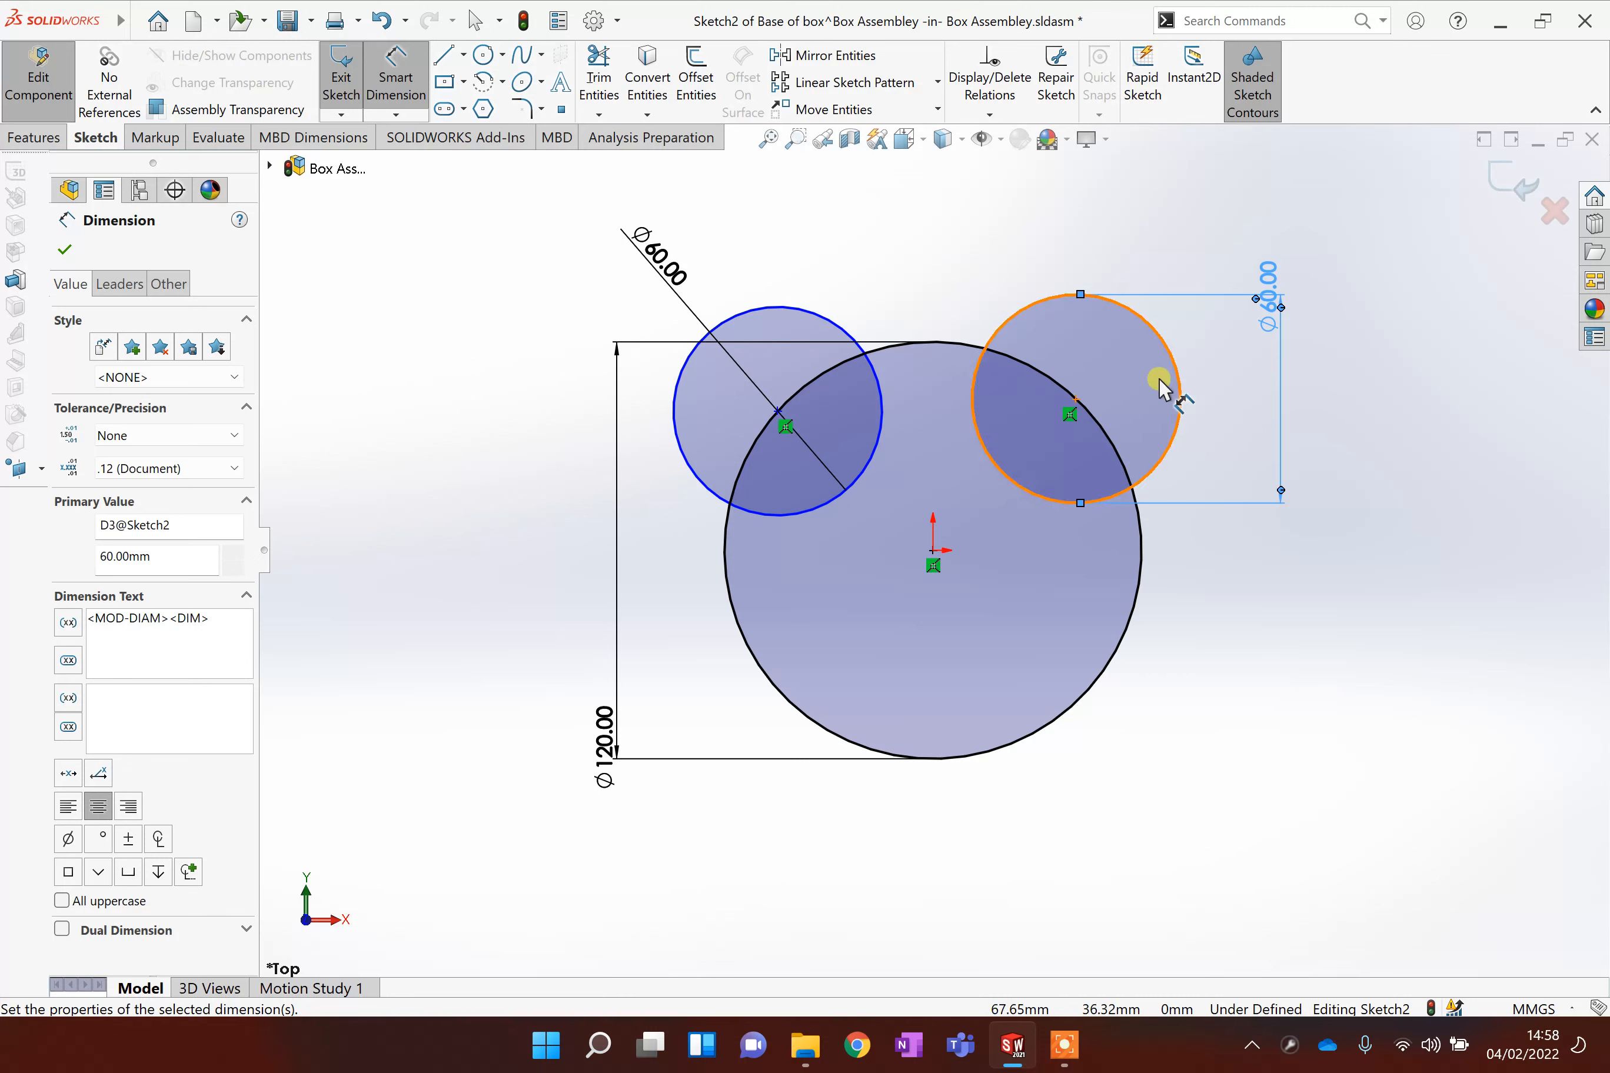
Step: Power trim the overlapping arcs inside the three circles to leave a single closed outer outline
left_click(610, 61)
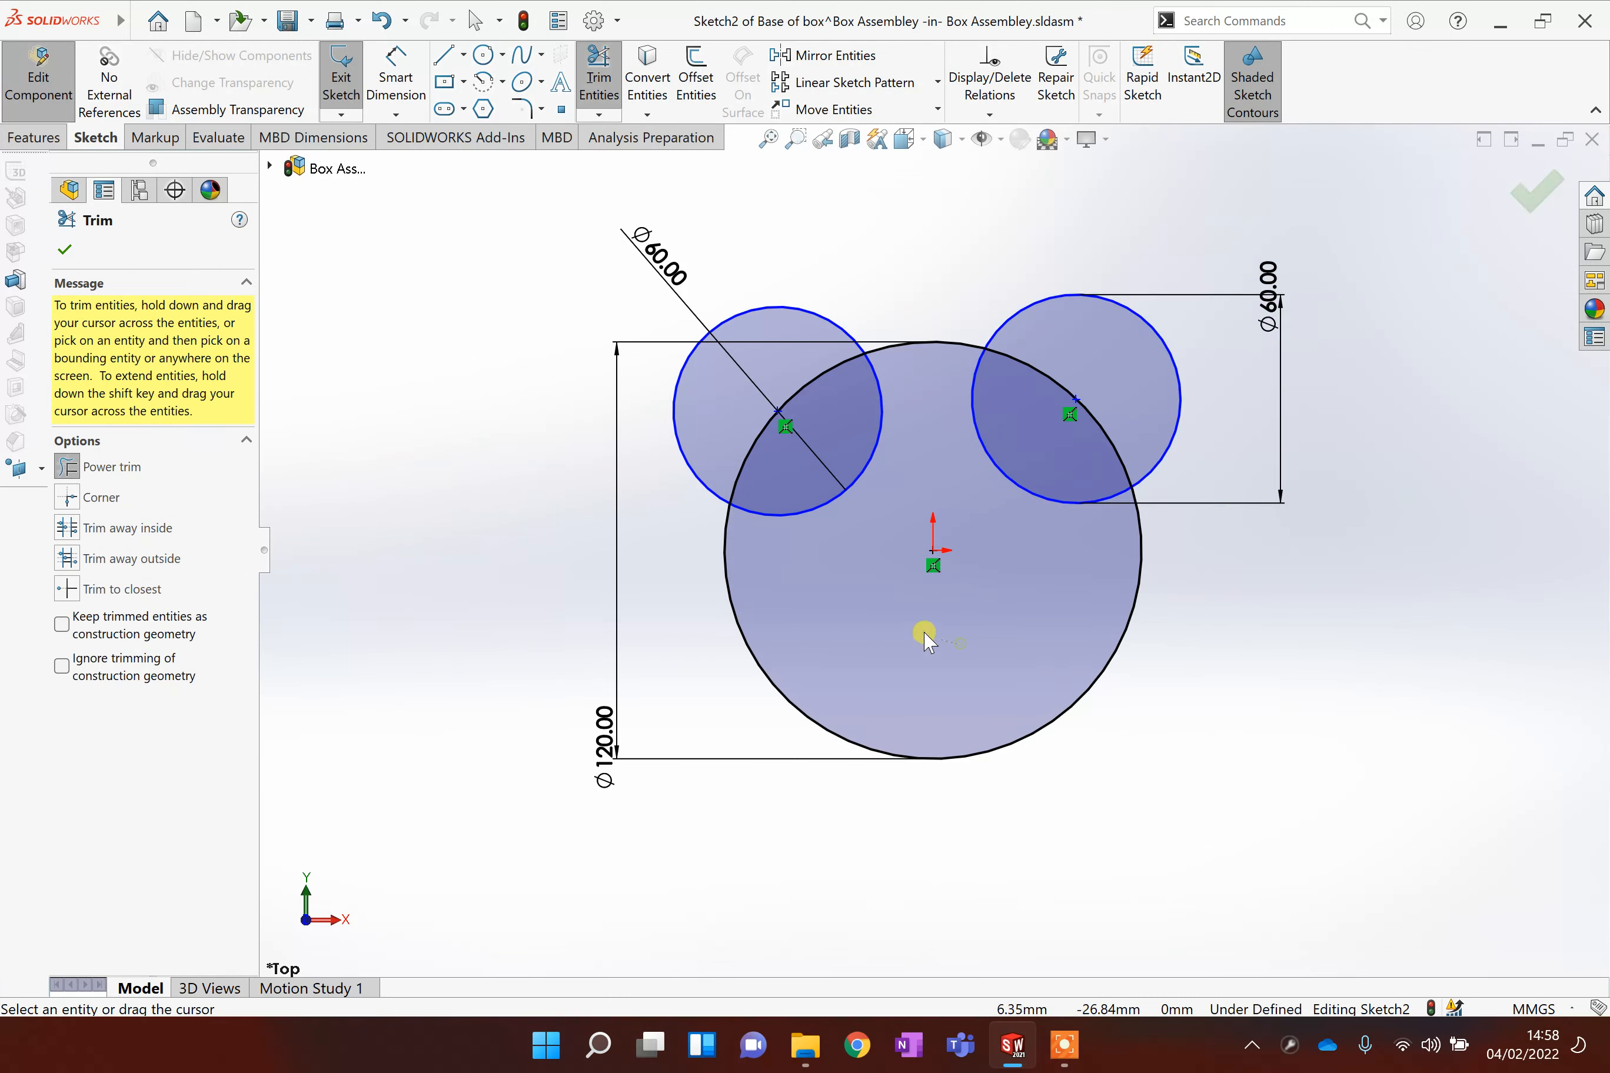
mouse_move(835, 505)
left_mouse_down()
mouse_move(775, 425)
mouse_move(1003, 438)
mouse_move(1094, 385)
left_mouse_up()
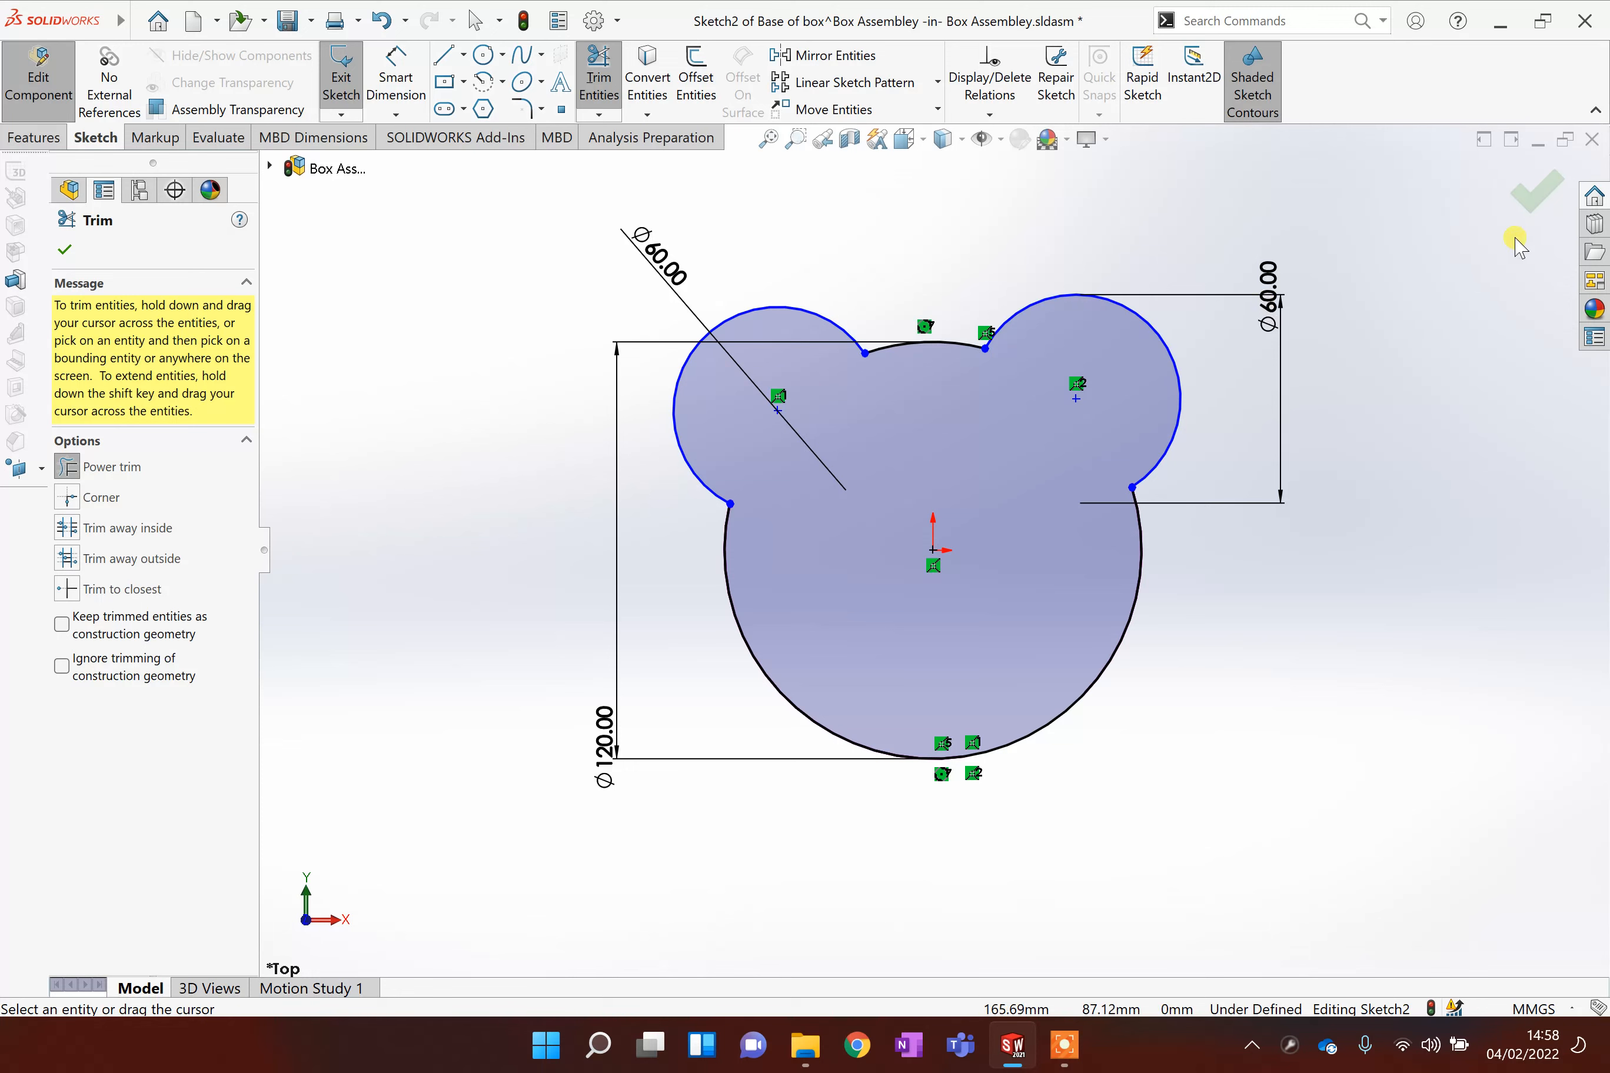
left_click(1508, 210)
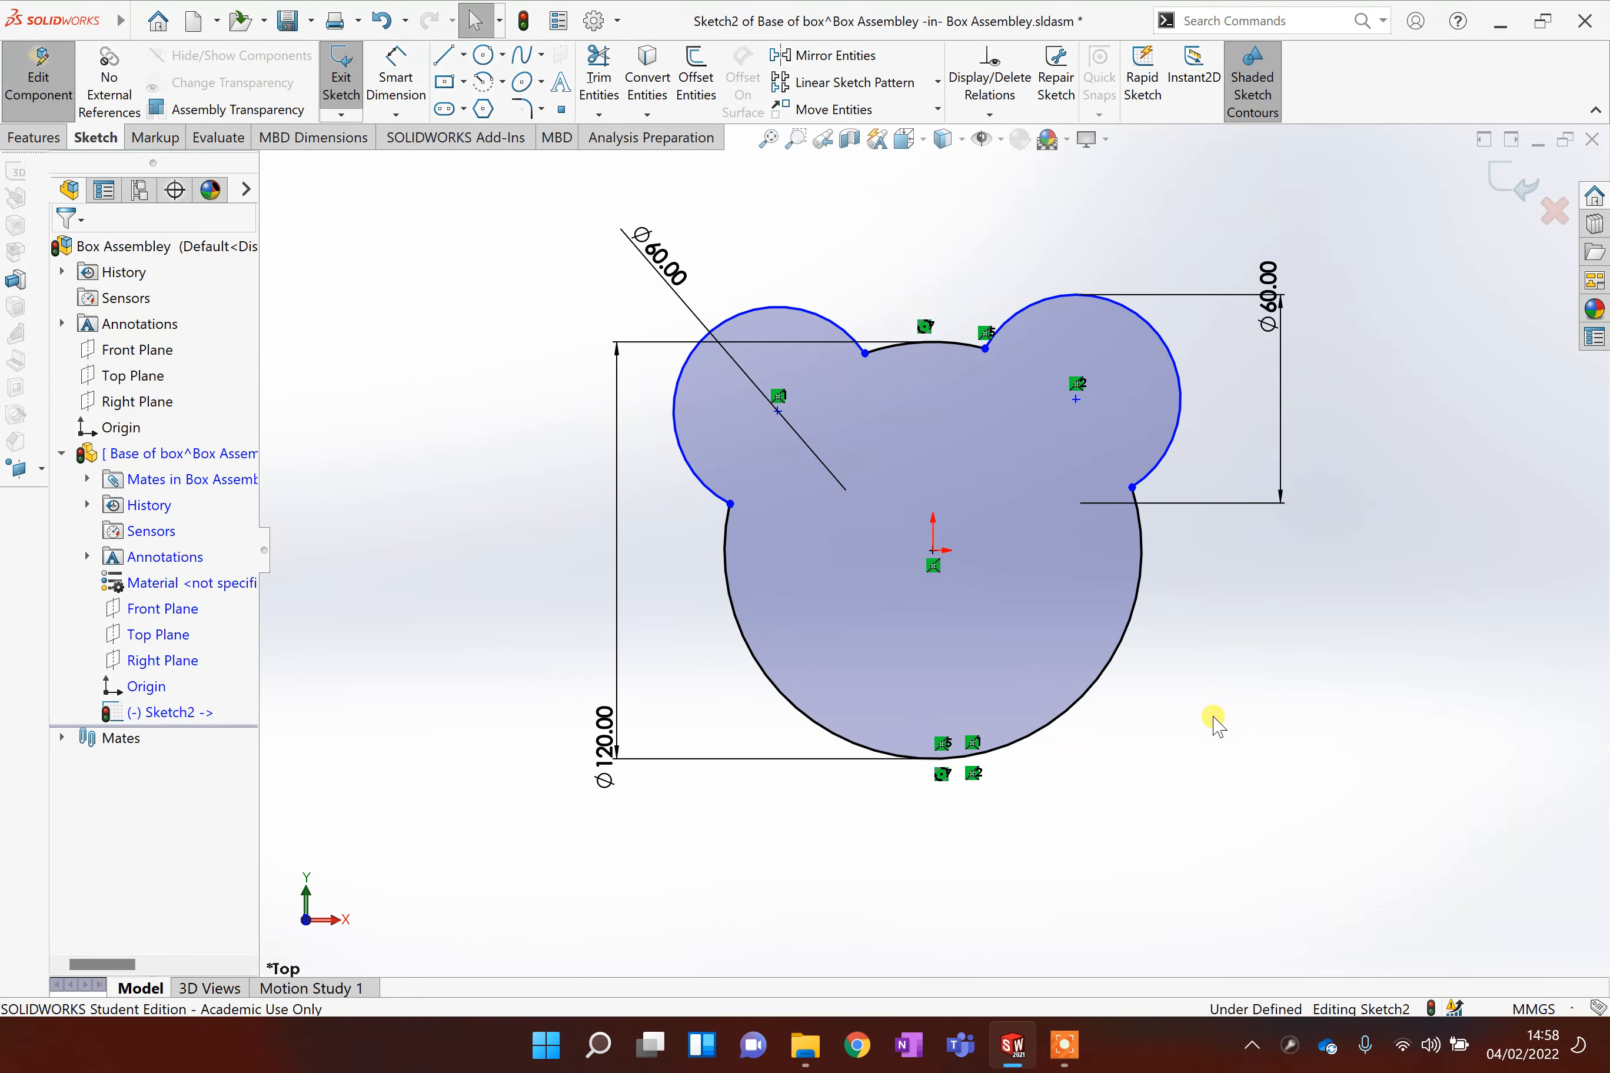
Step: Extrude the trimmed three-circle profile as a blind boss with a depth of 3 mm
mouse_move(1159, 764)
middle_mouse_down()
mouse_move(1182, 618)
mouse_move(1032, 460)
mouse_move(1125, 420)
mouse_move(1289, 532)
mouse_move(1143, 466)
mouse_move(1240, 416)
mouse_move(1118, 459)
mouse_move(1081, 444)
middle_mouse_up()
left_click(31, 137)
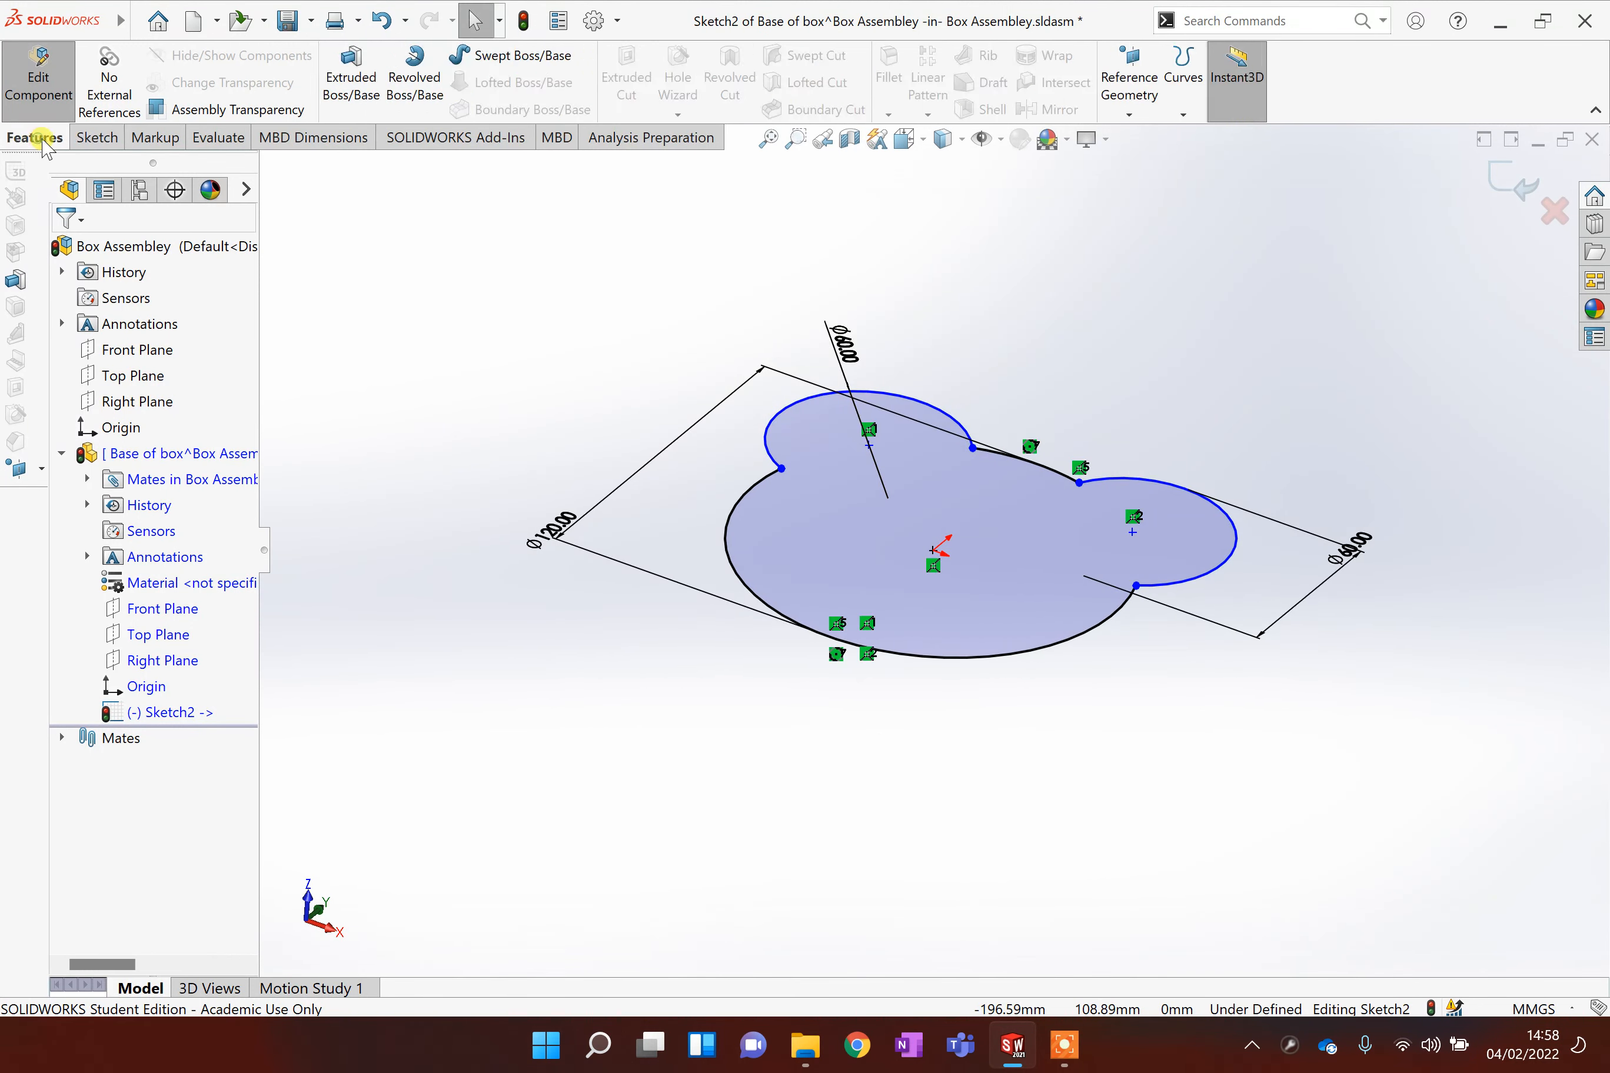
left_click(352, 73)
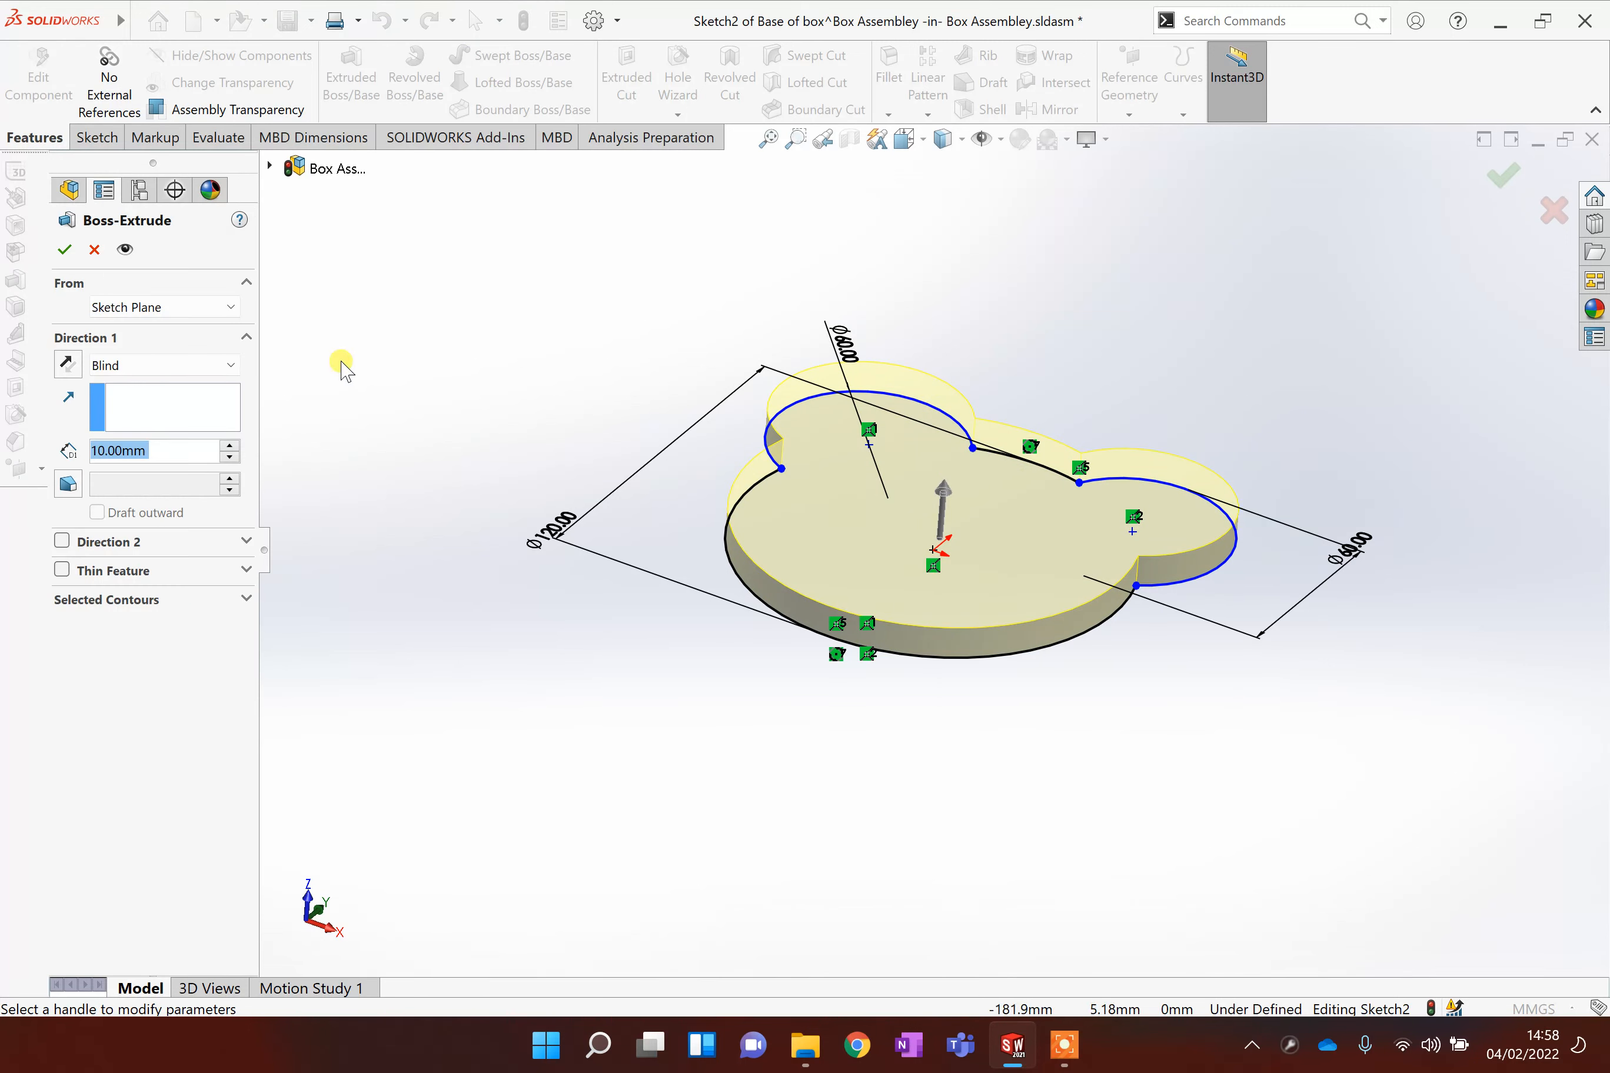
type("3")
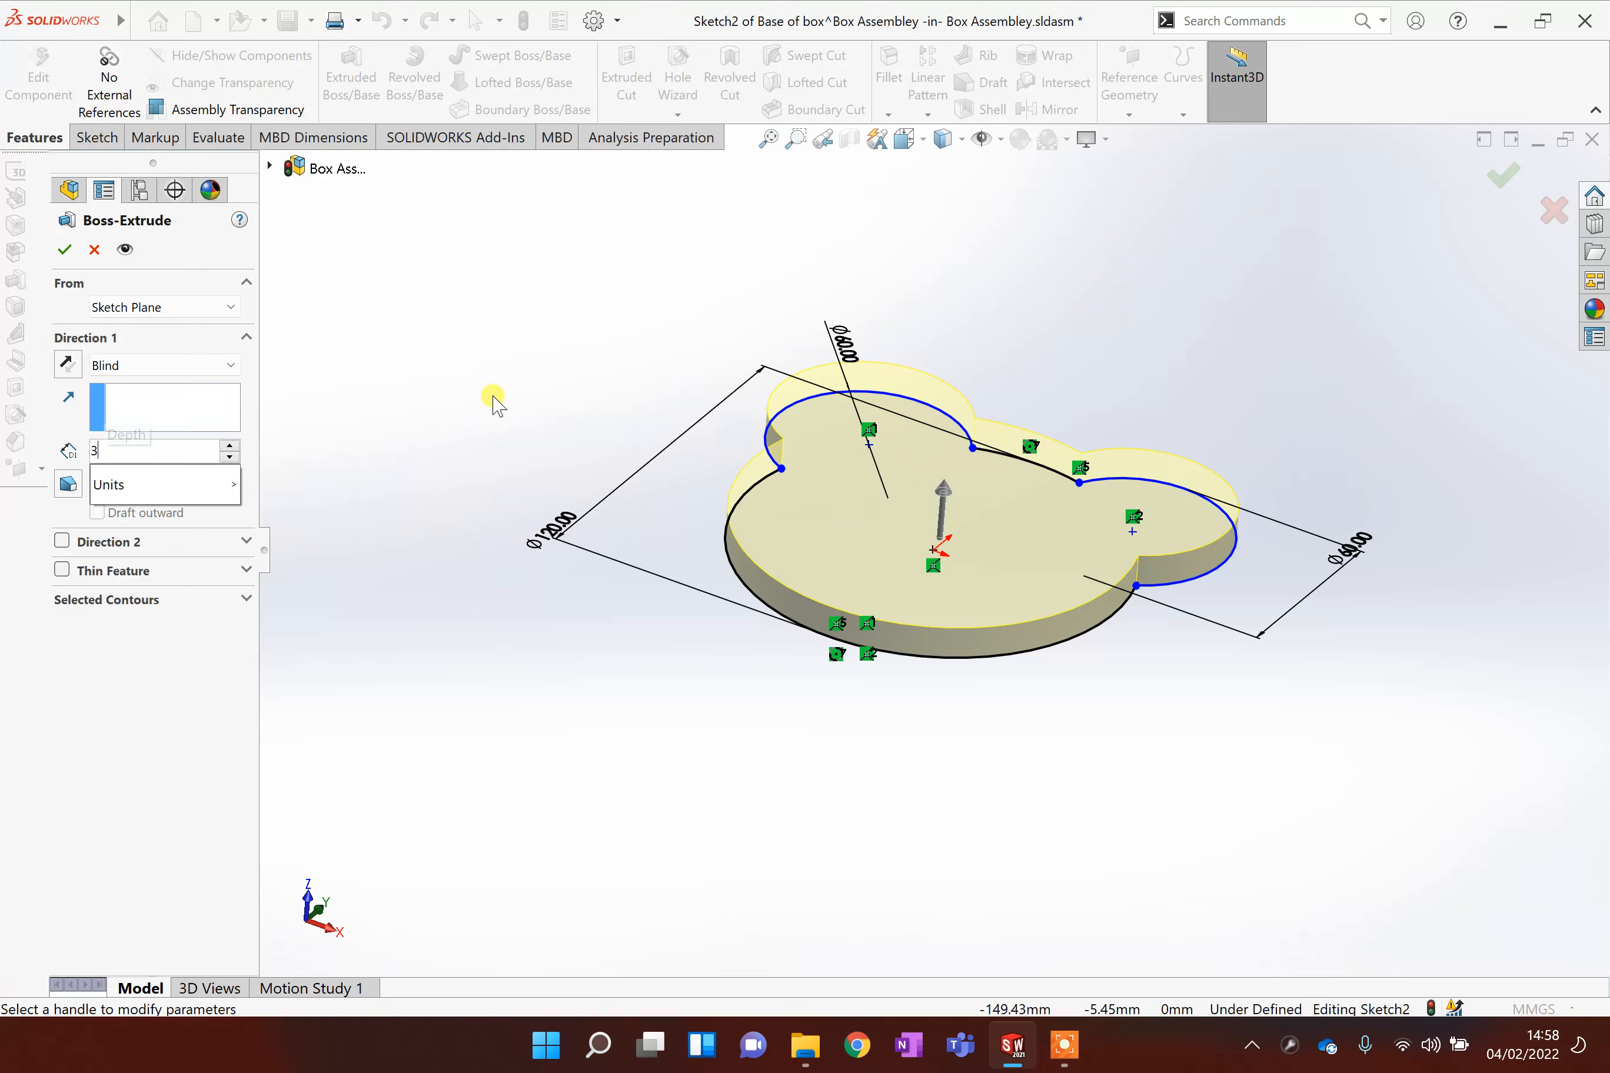
key("Return")
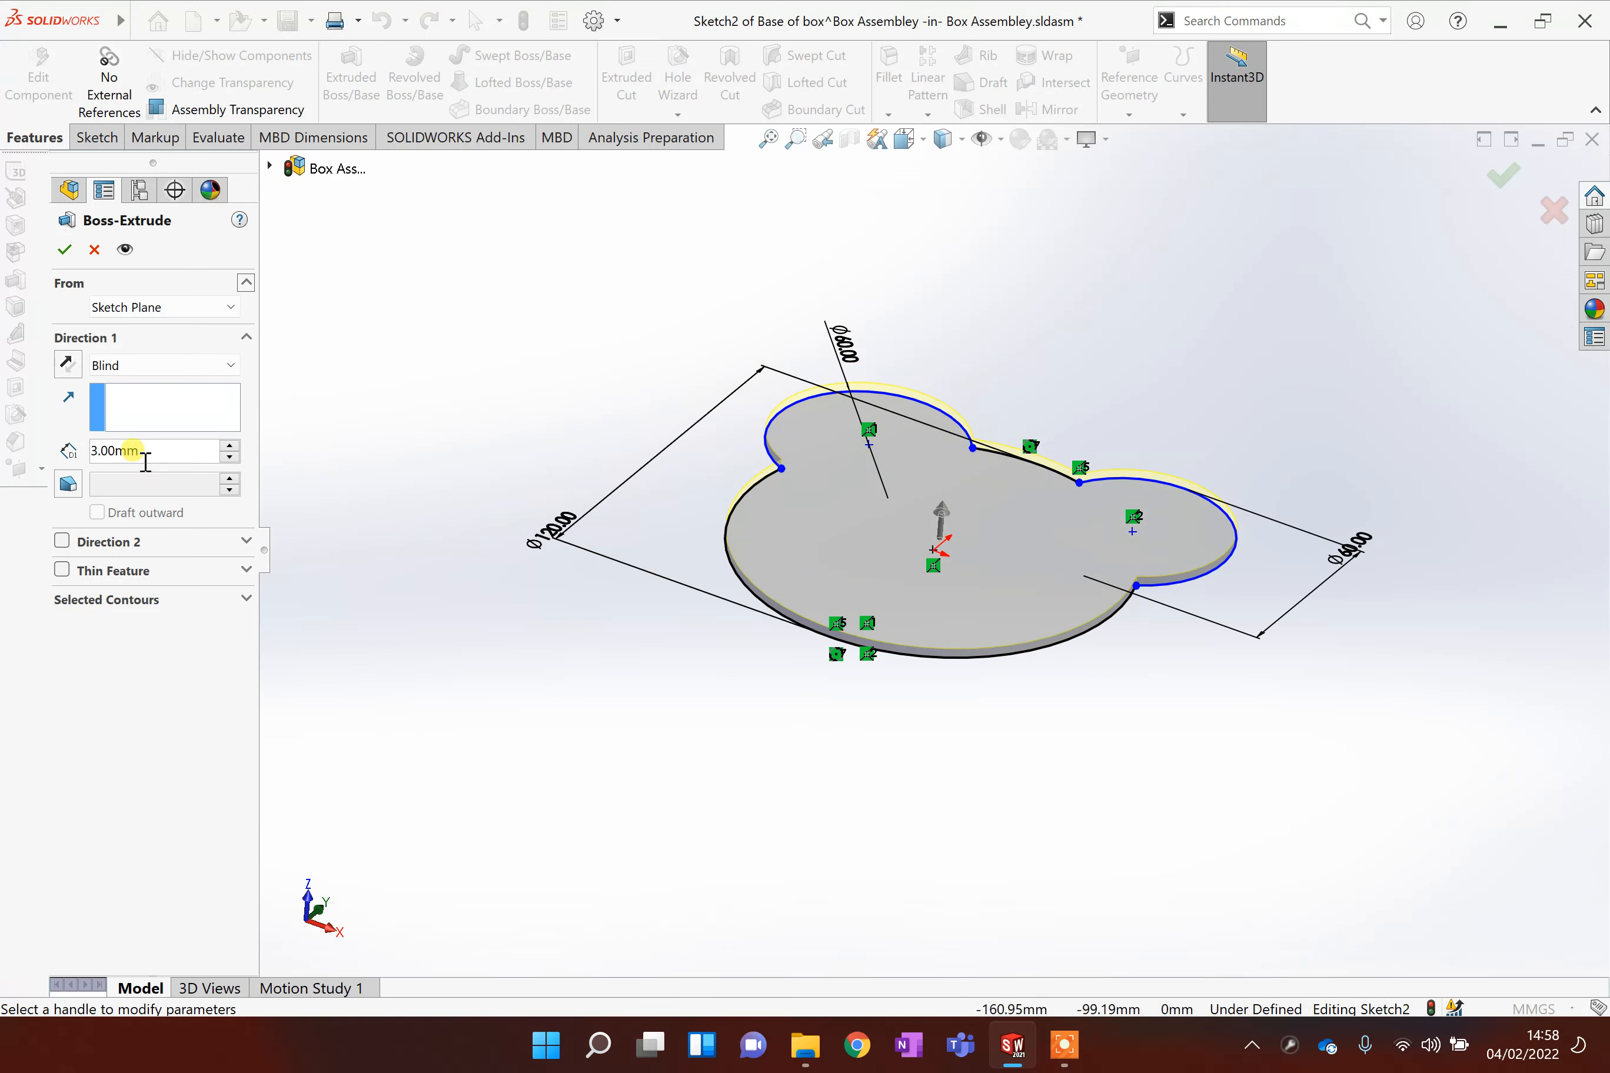
left_click(66, 248)
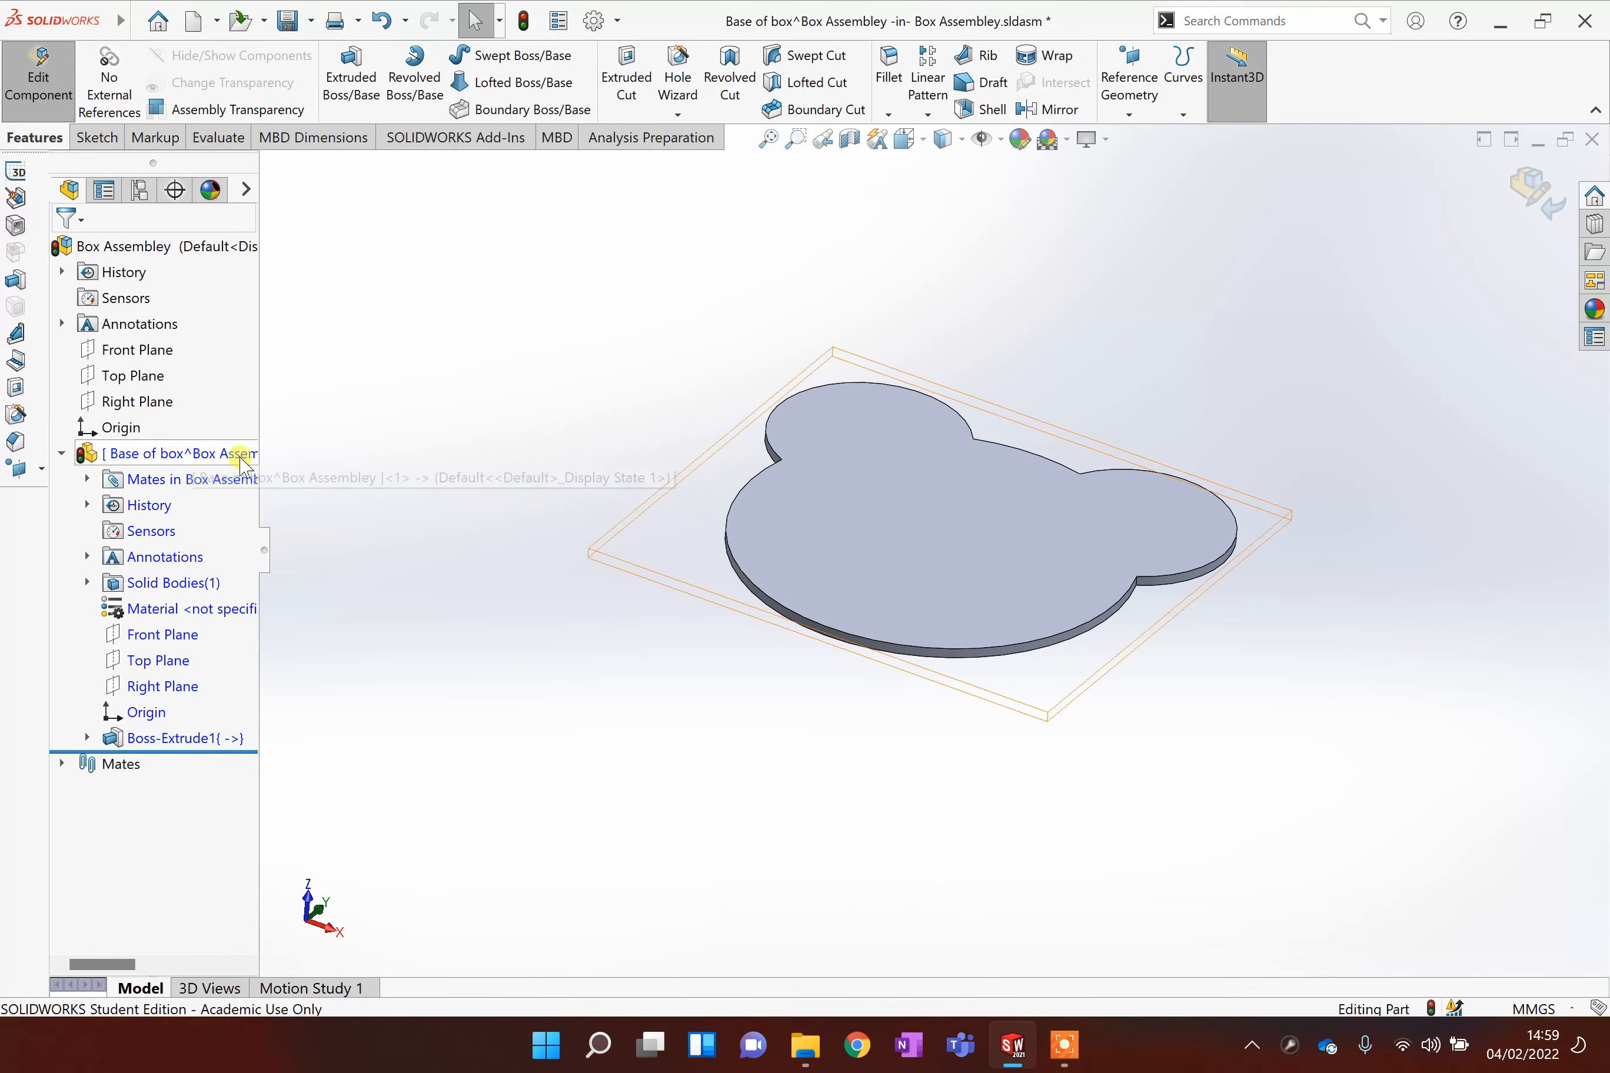
Step: Finish editing the Base of box part, return to the assembly, and collapse the part's feature list
scroll(1032, 463, "up", 1)
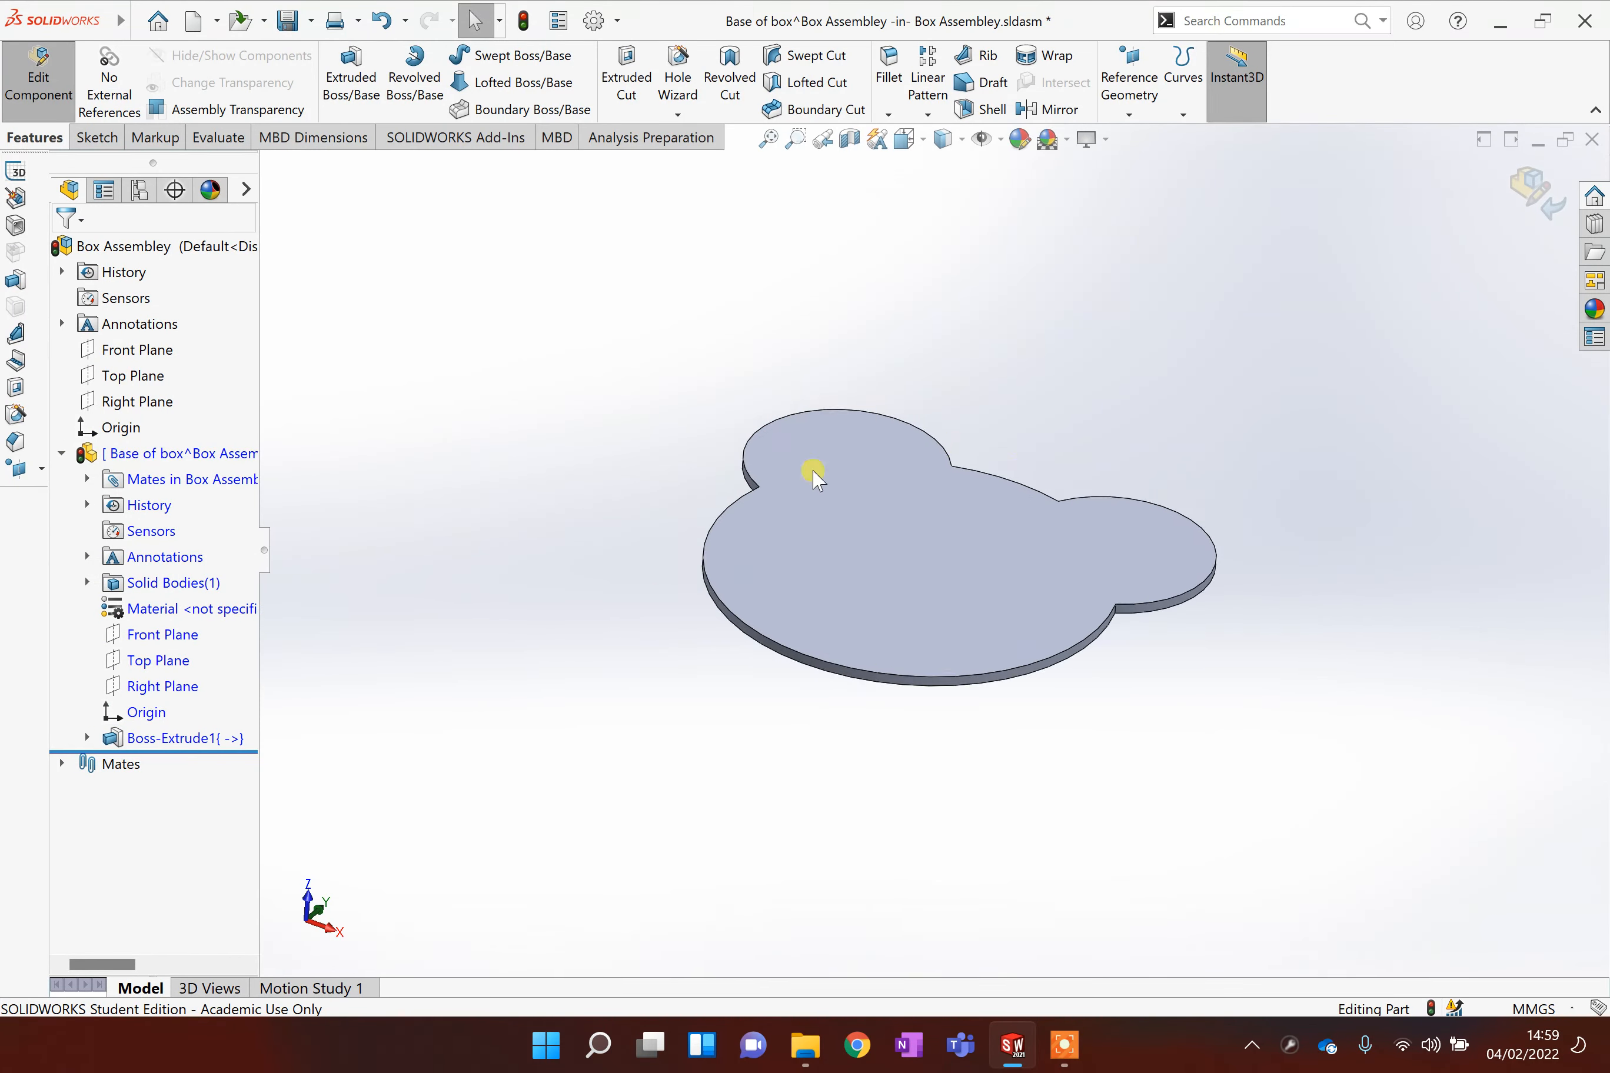
scroll(953, 435, "down", 1)
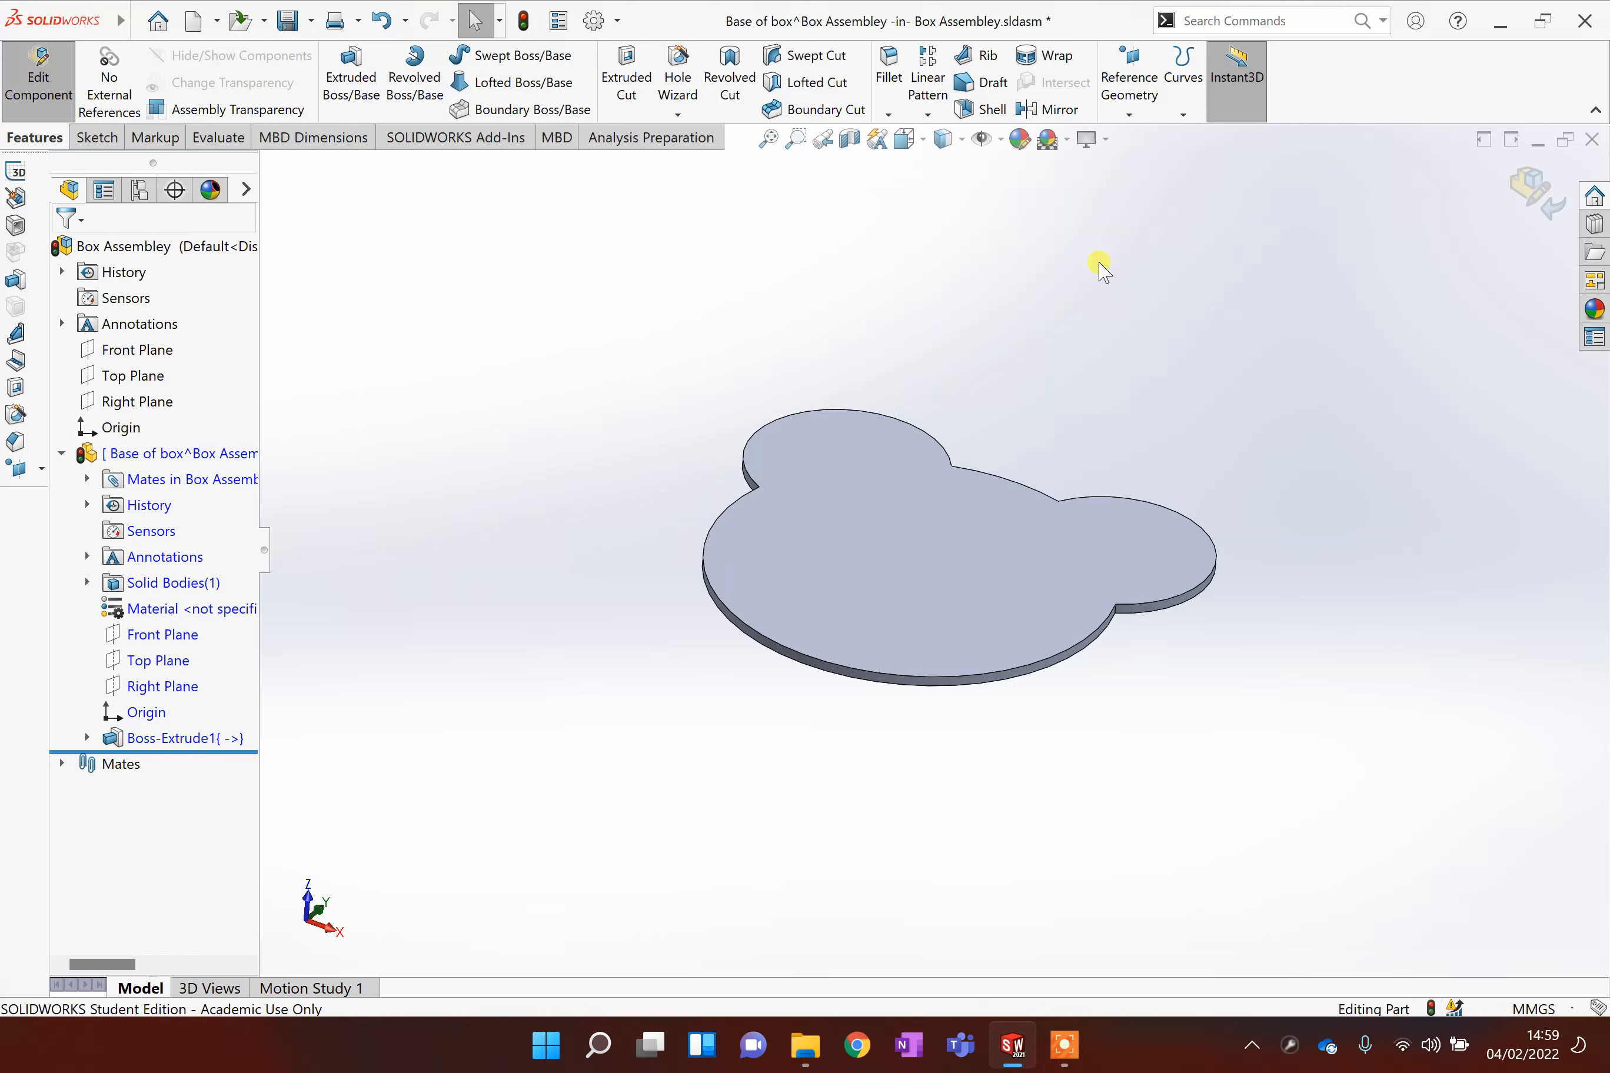
left_click(1527, 187)
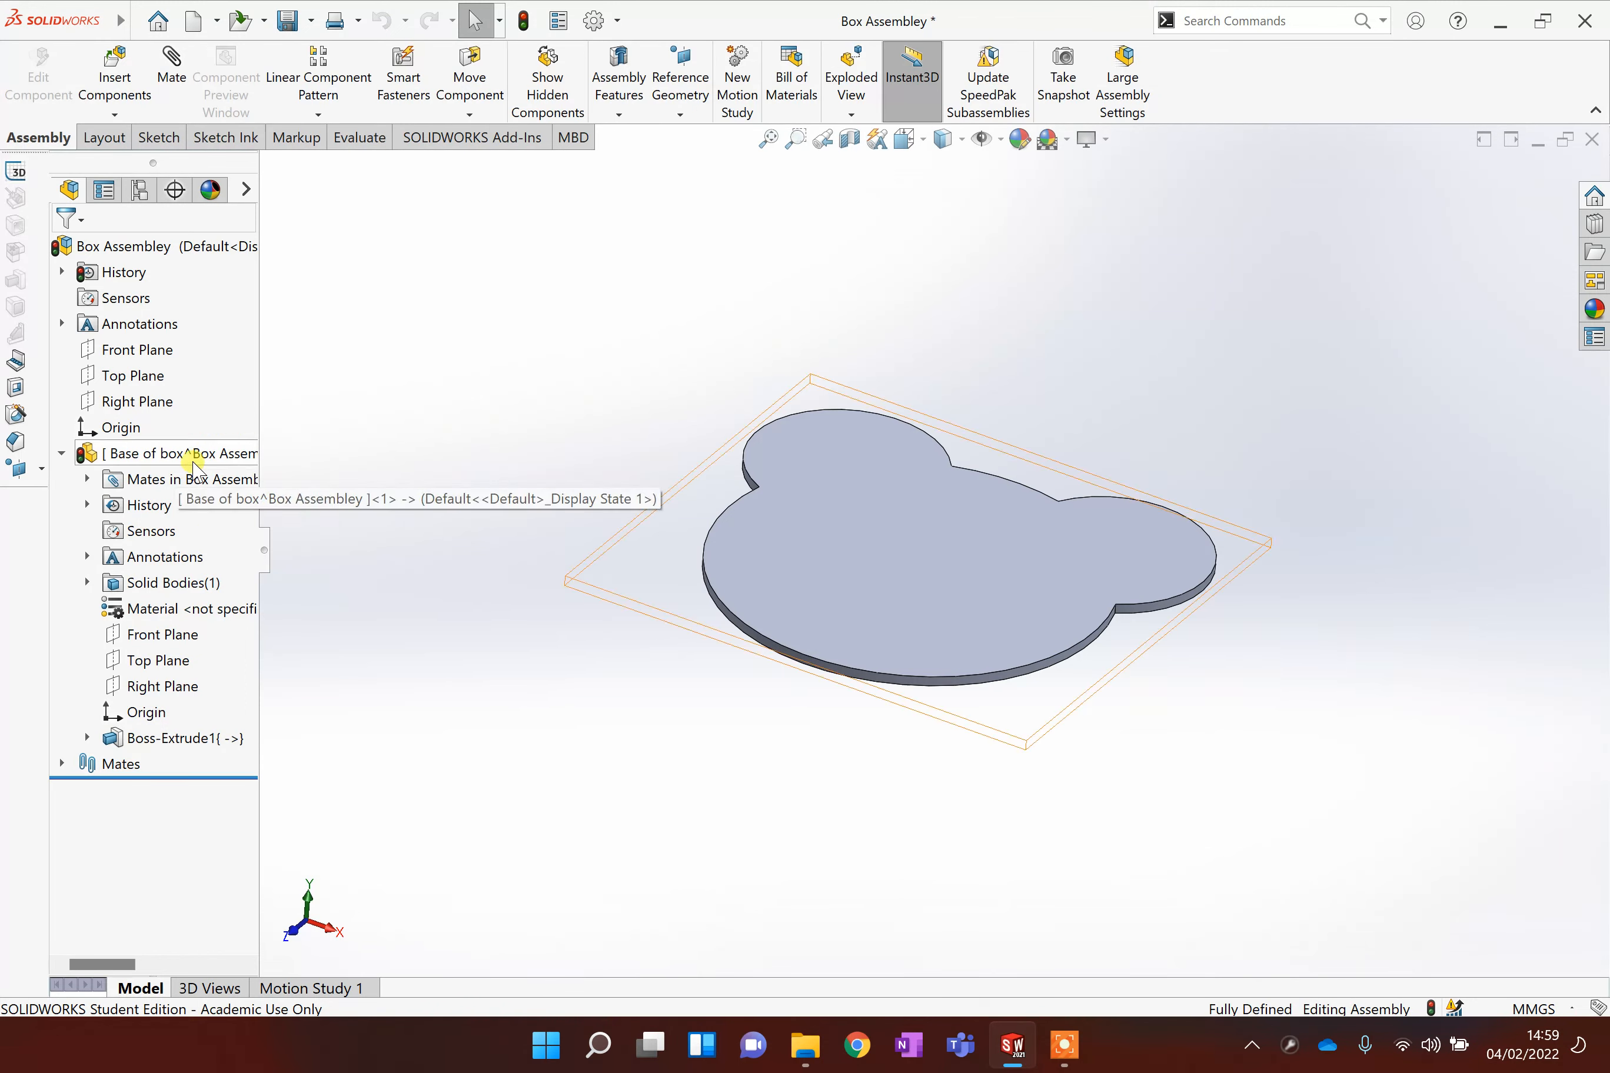
left_click(61, 453)
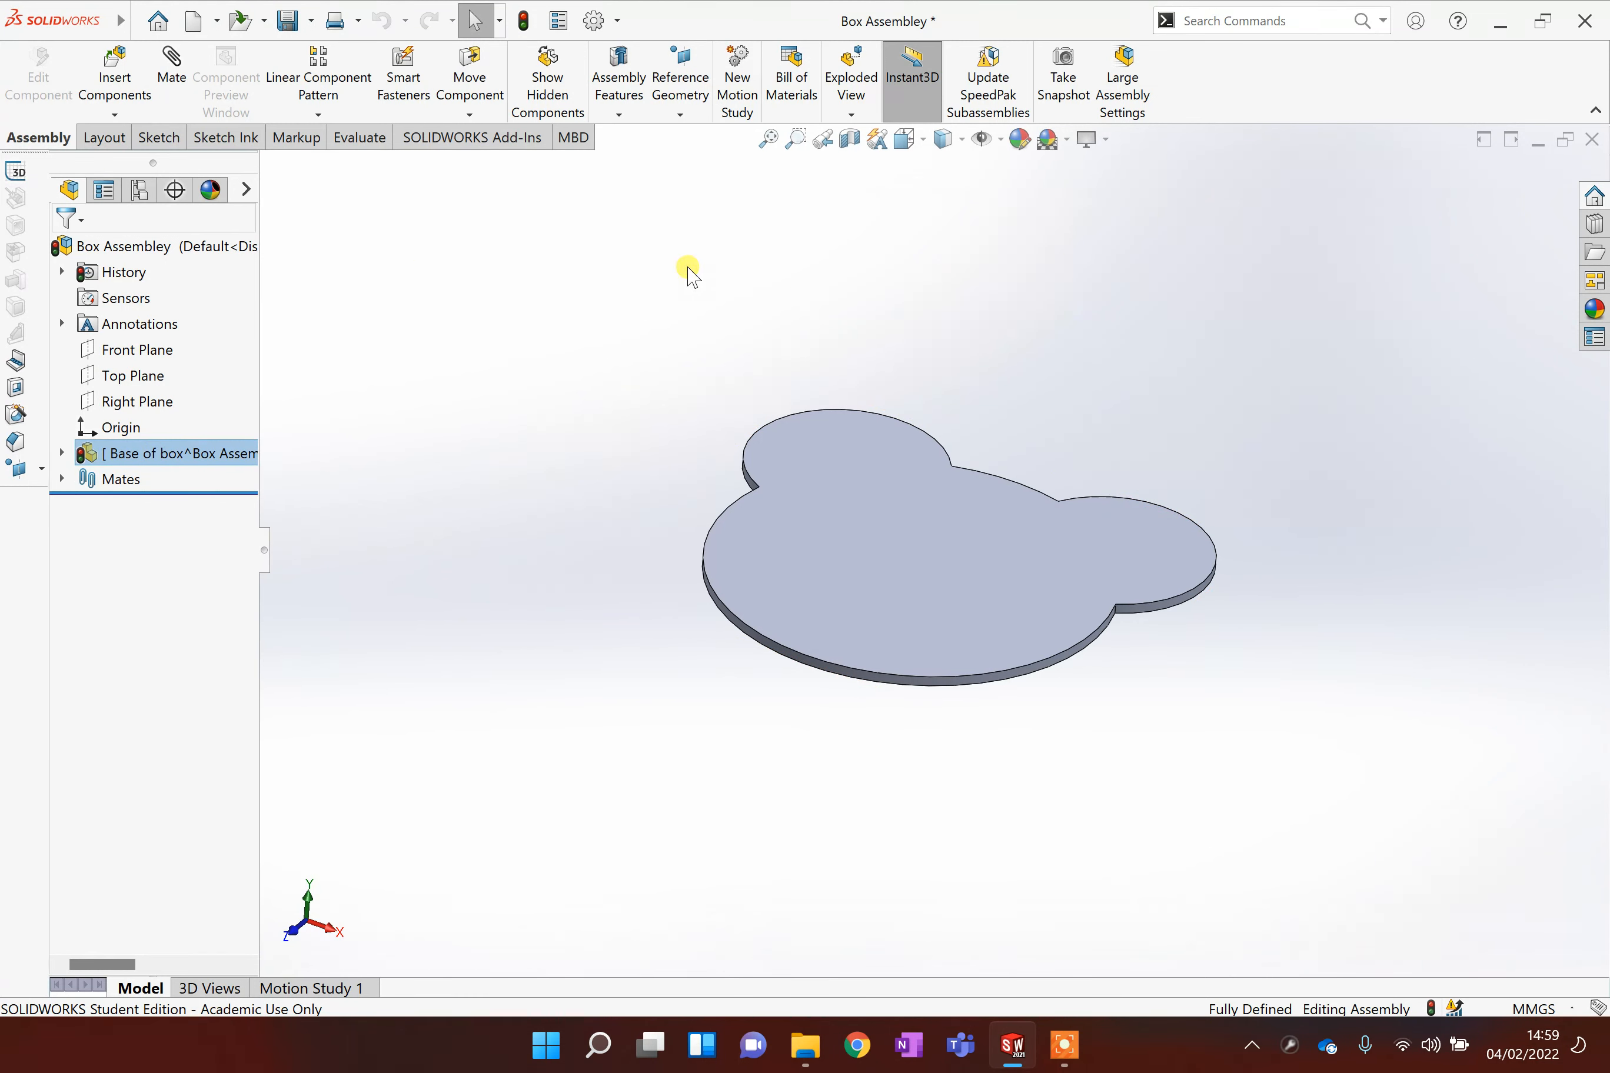
Step: Insert a second new part into the assembly and position it on the upper face of the base
left_click(117, 114)
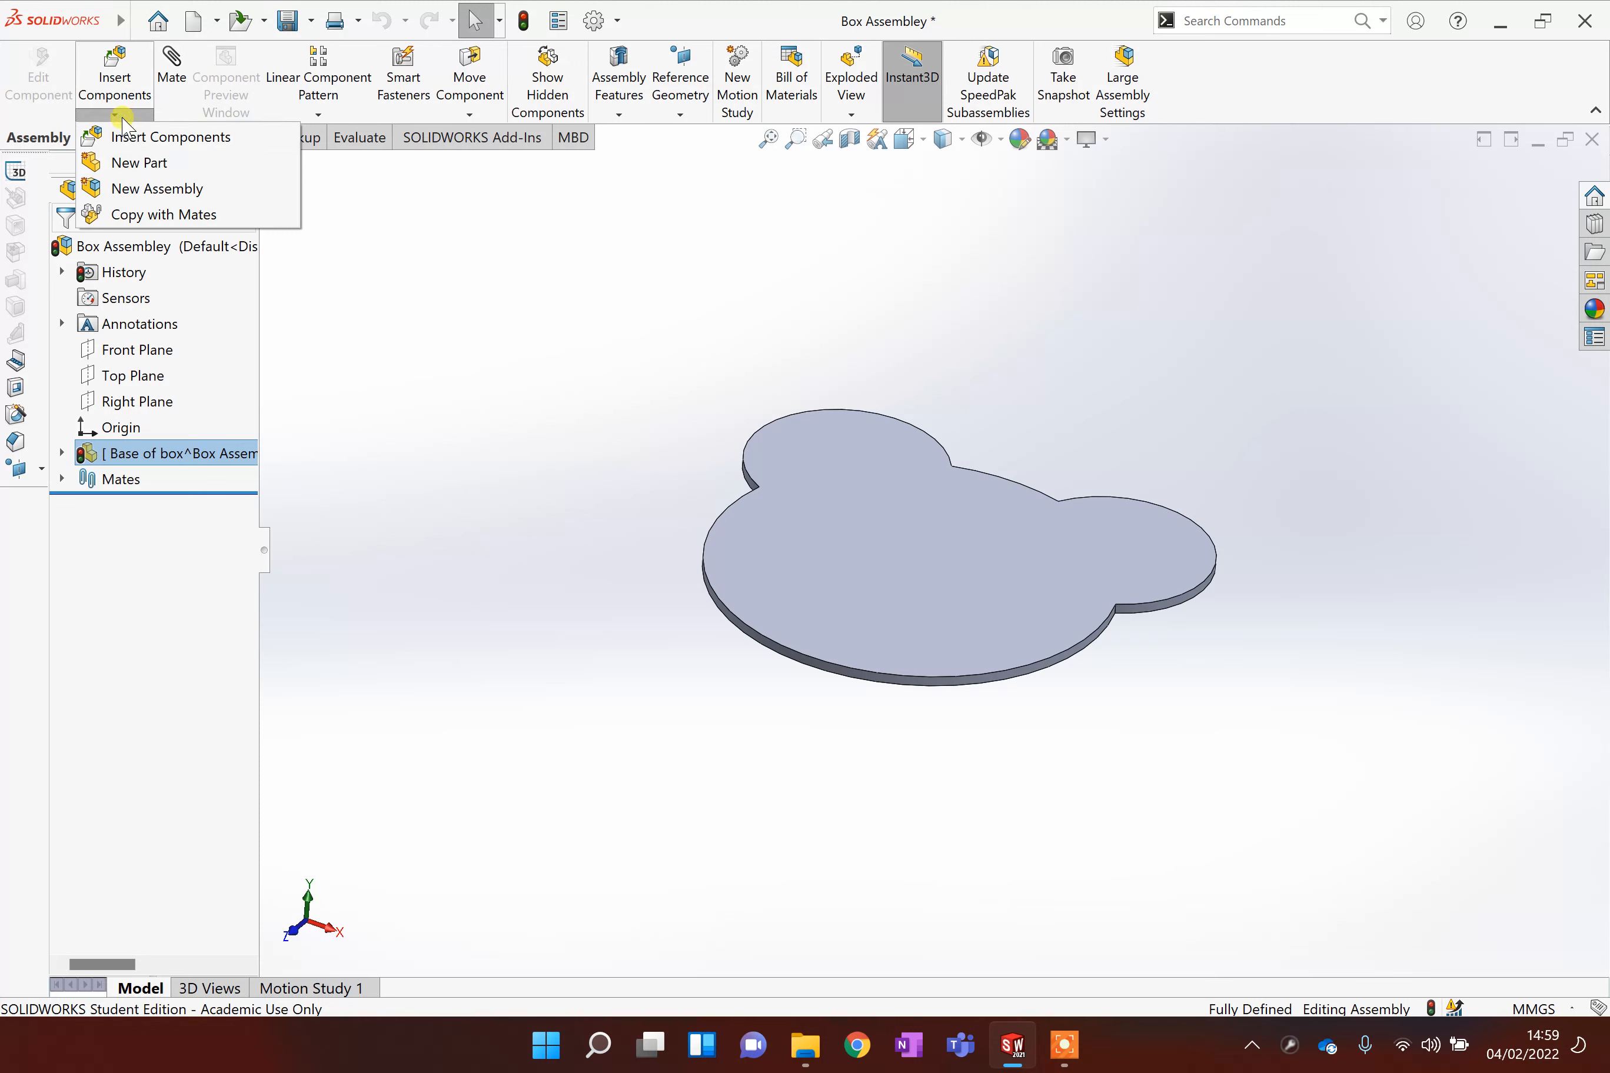
left_click(139, 163)
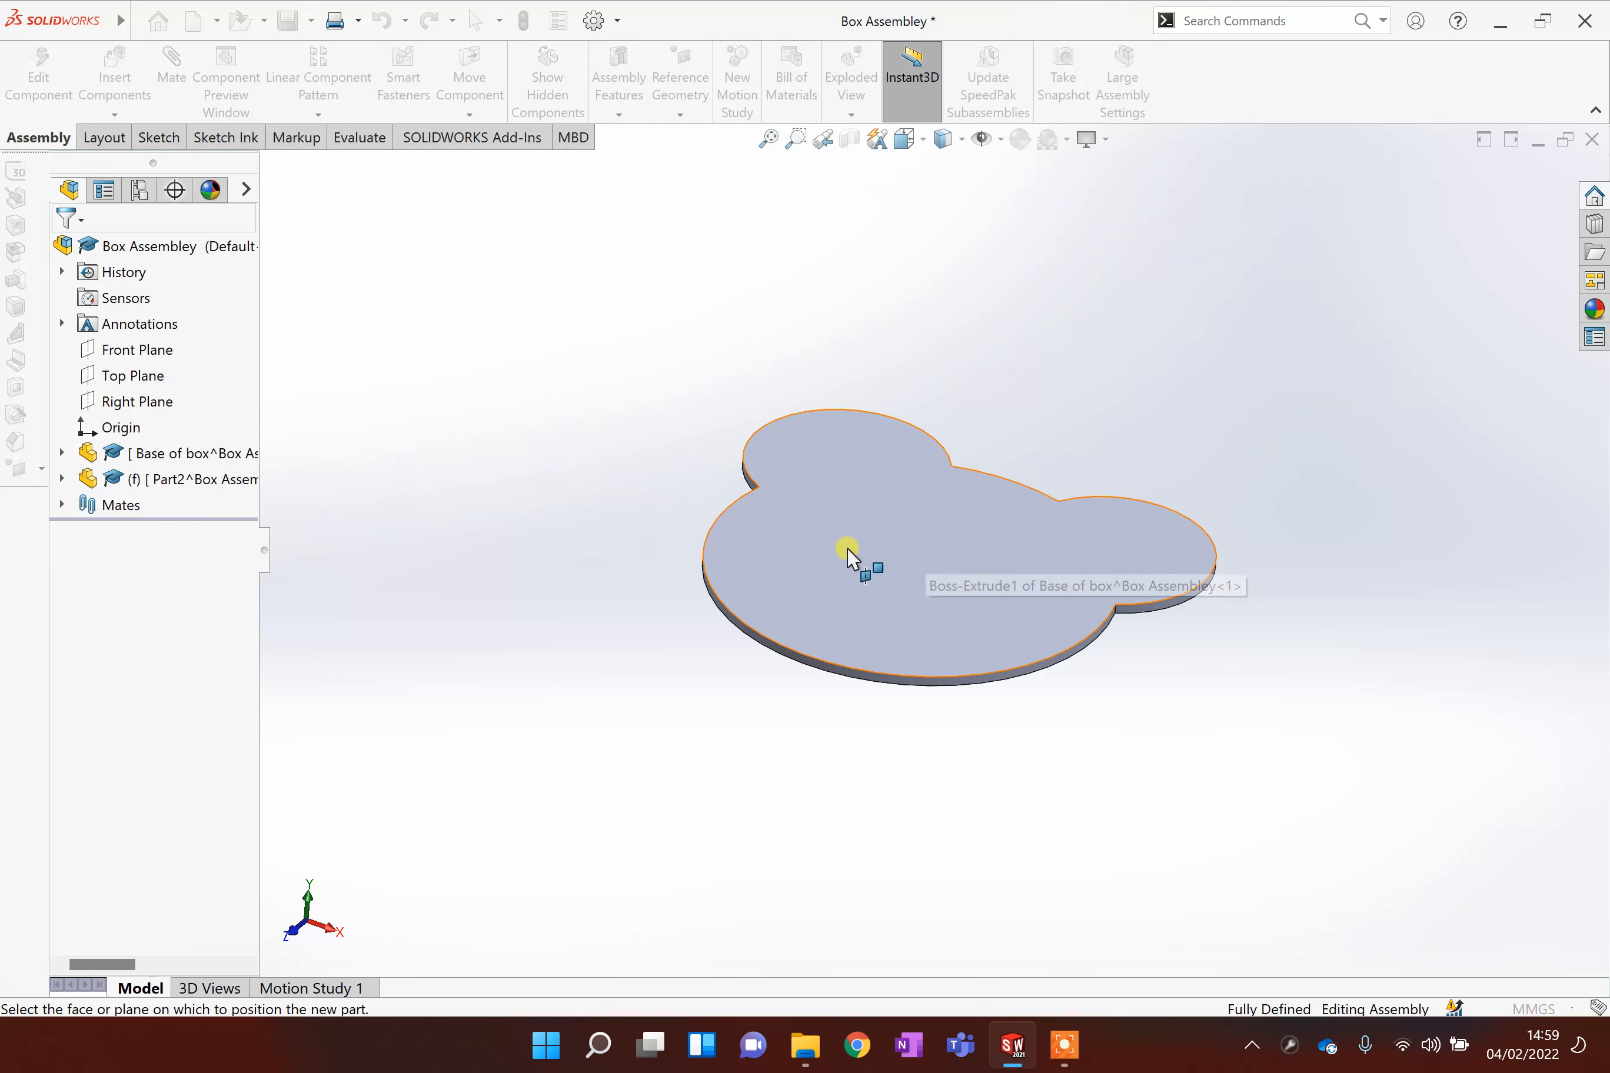
left_click(892, 501)
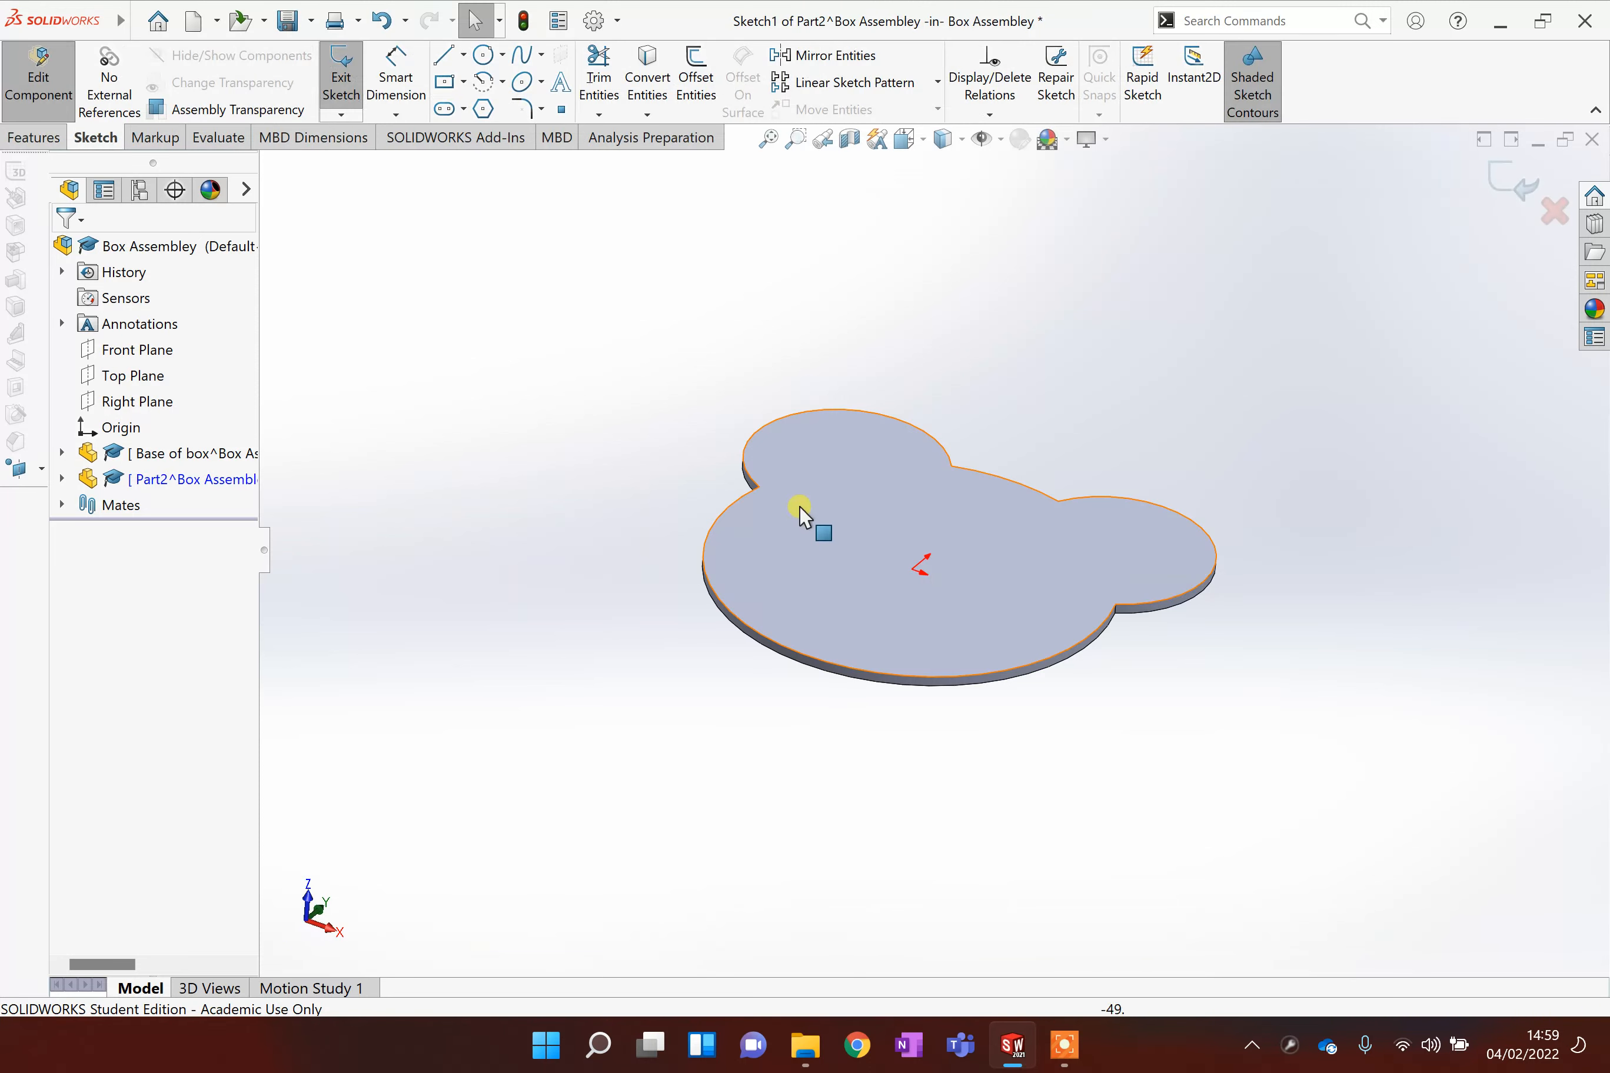
Step: Rename the second new part as "Middle"
right_click(210, 484)
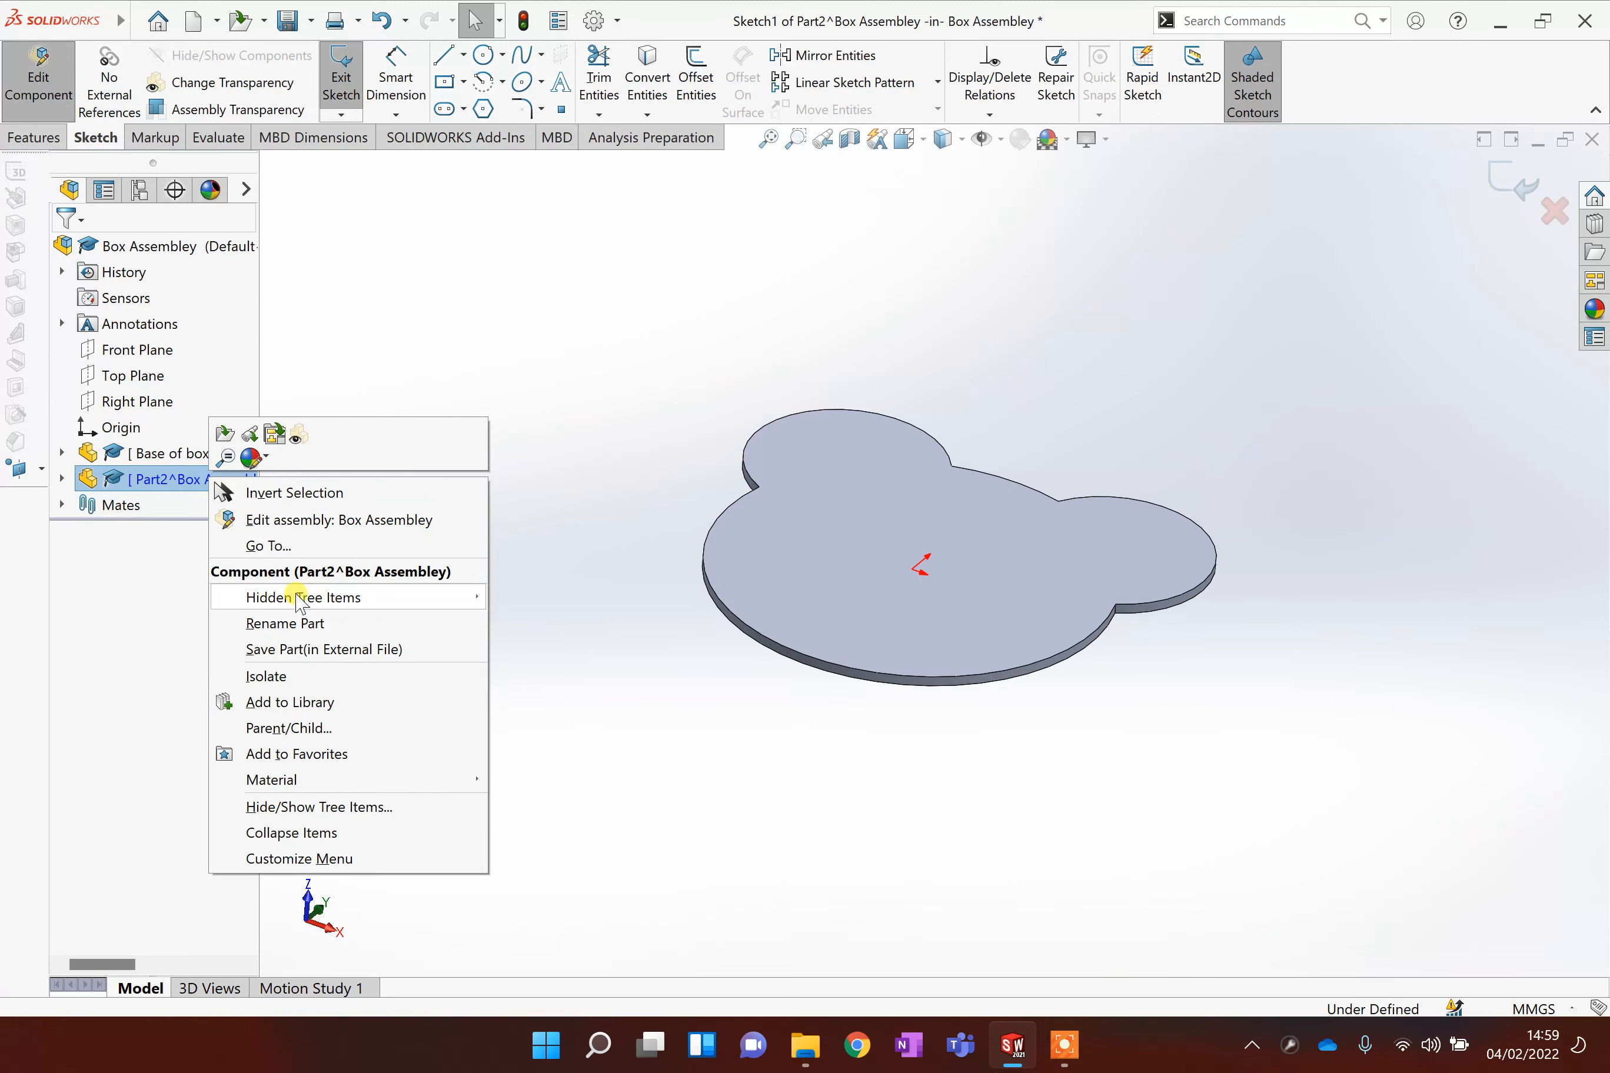
left_click(307, 623)
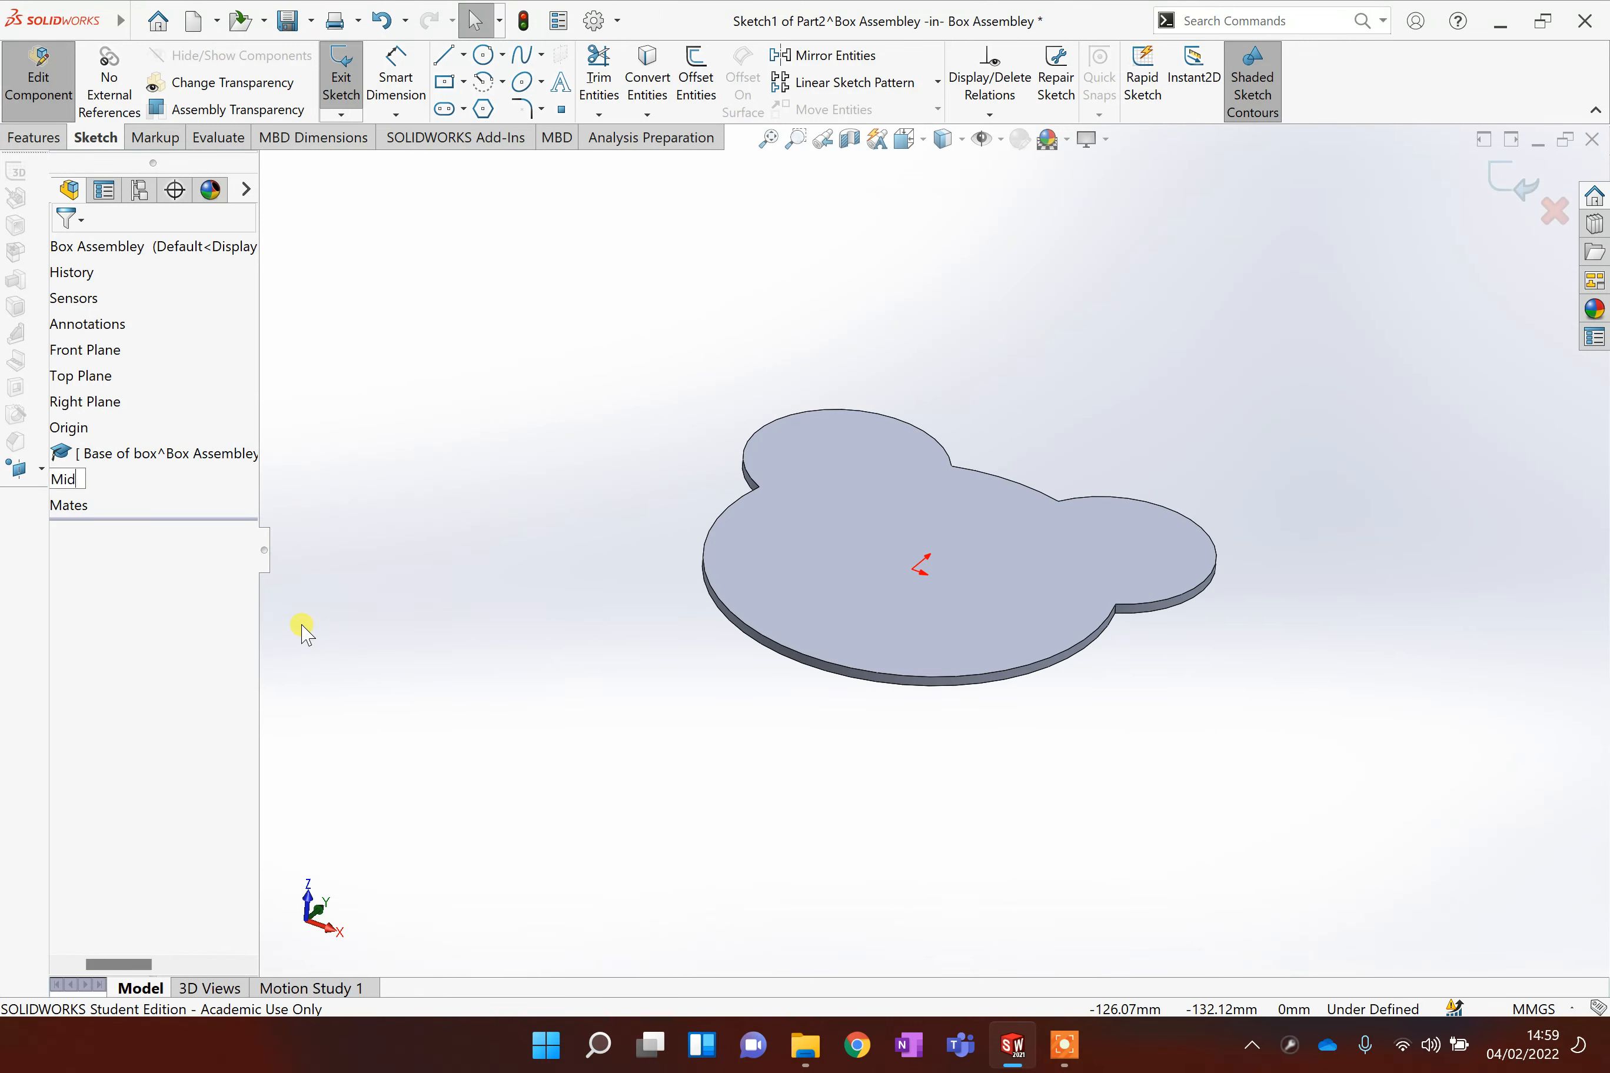
type("Middle")
key("Return")
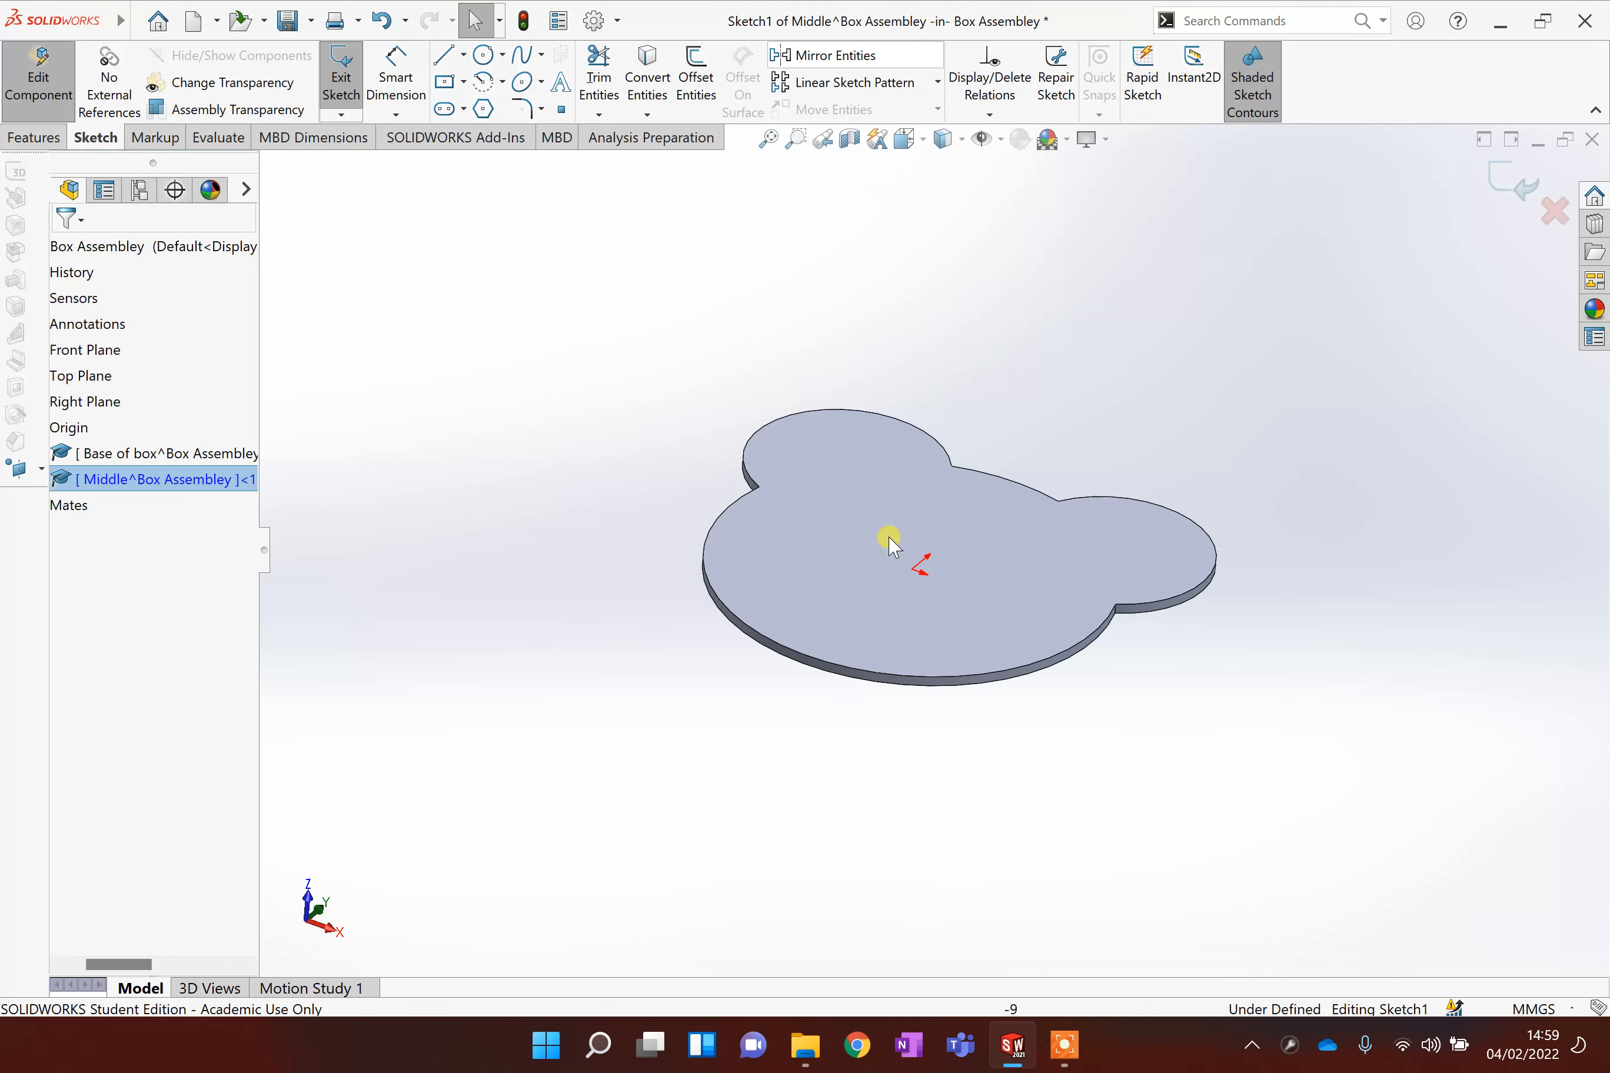
right_click(860, 478)
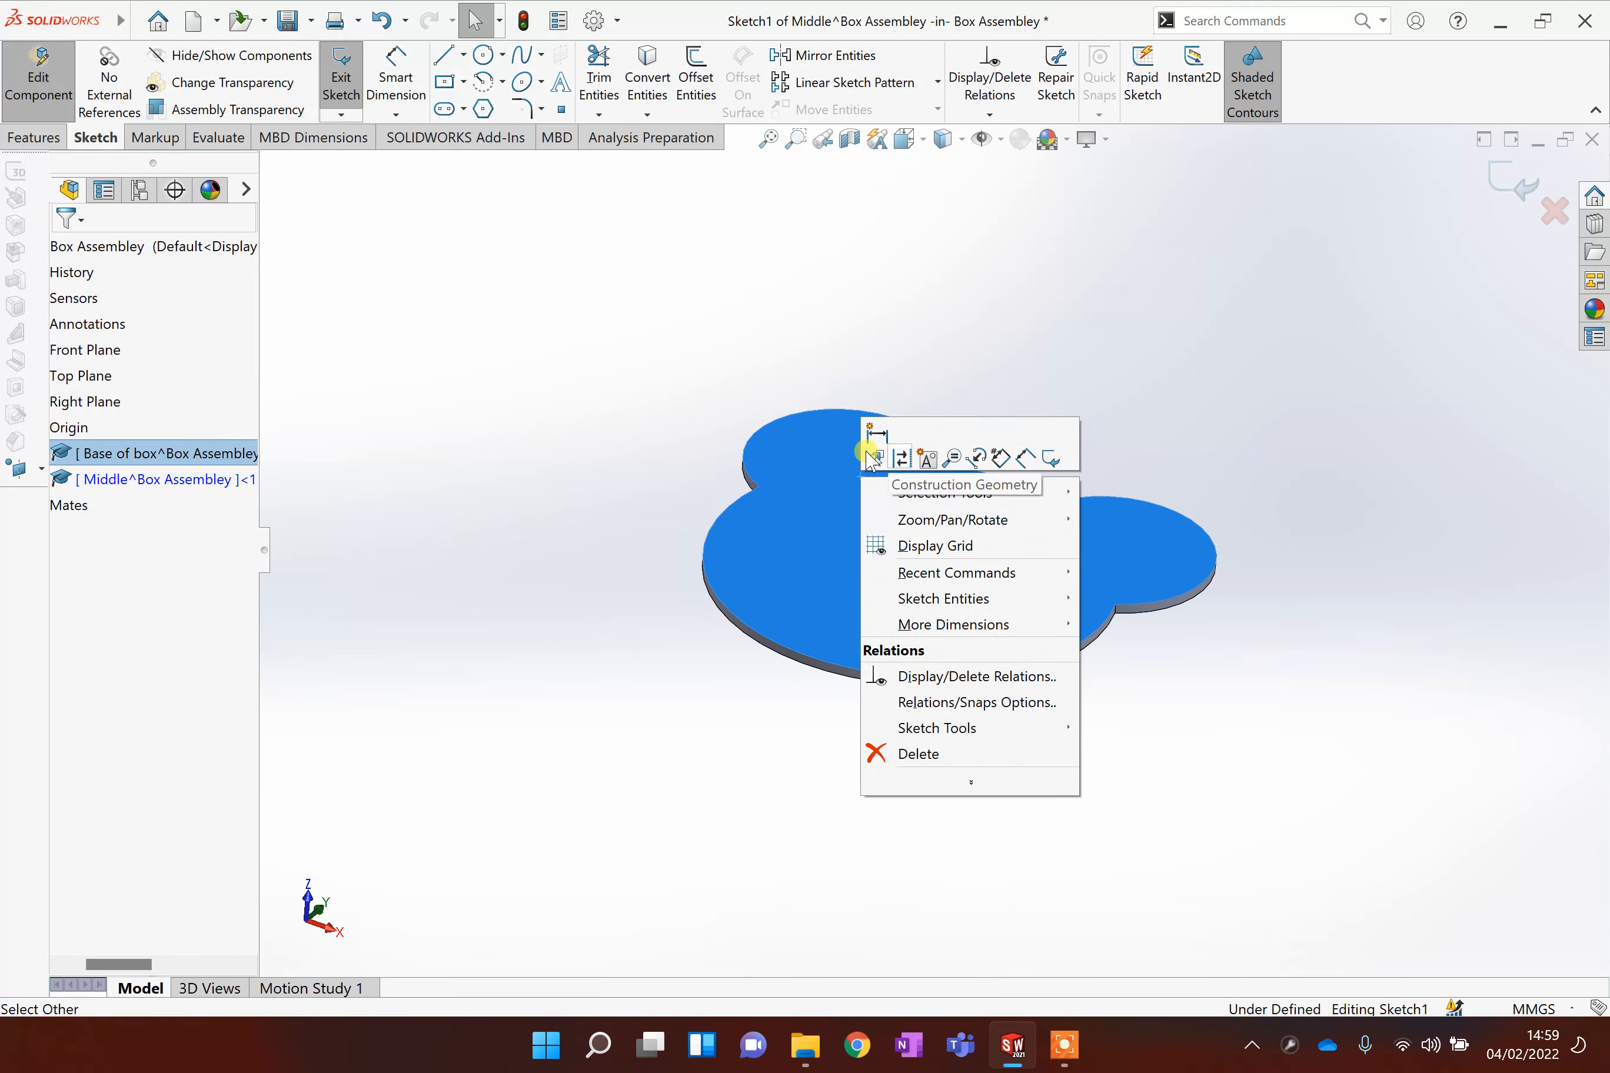
left_click(804, 329)
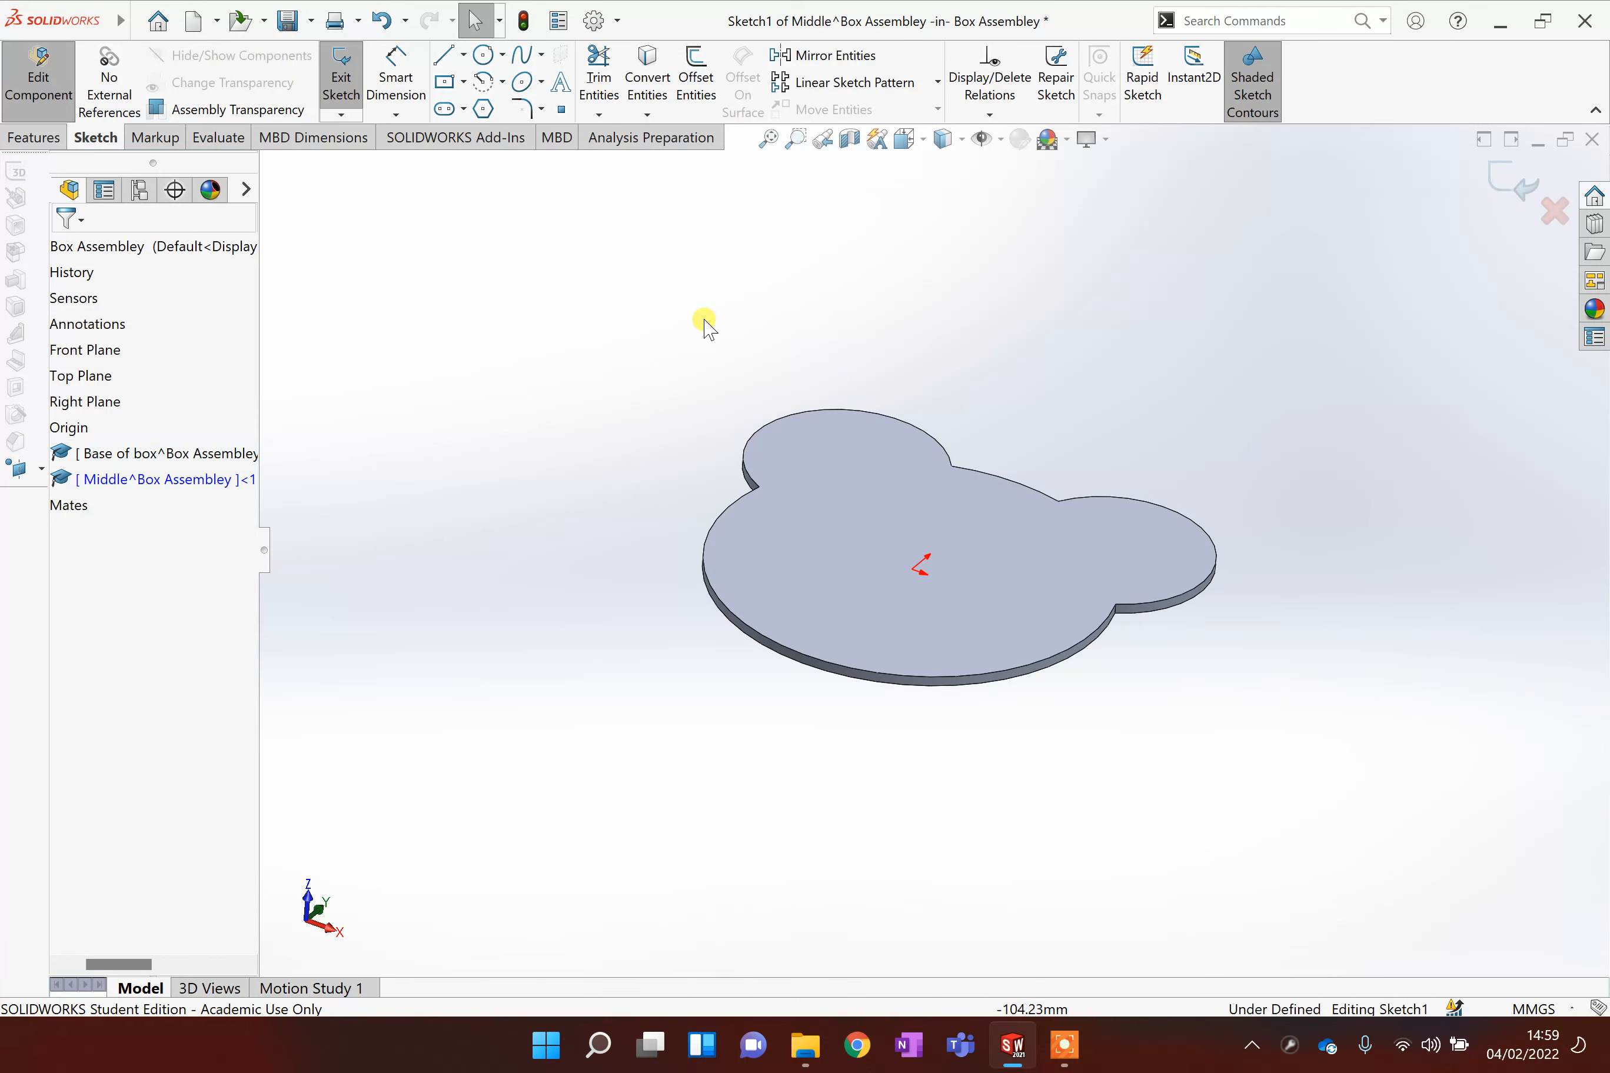
right_click(881, 474)
left_click(414, 402)
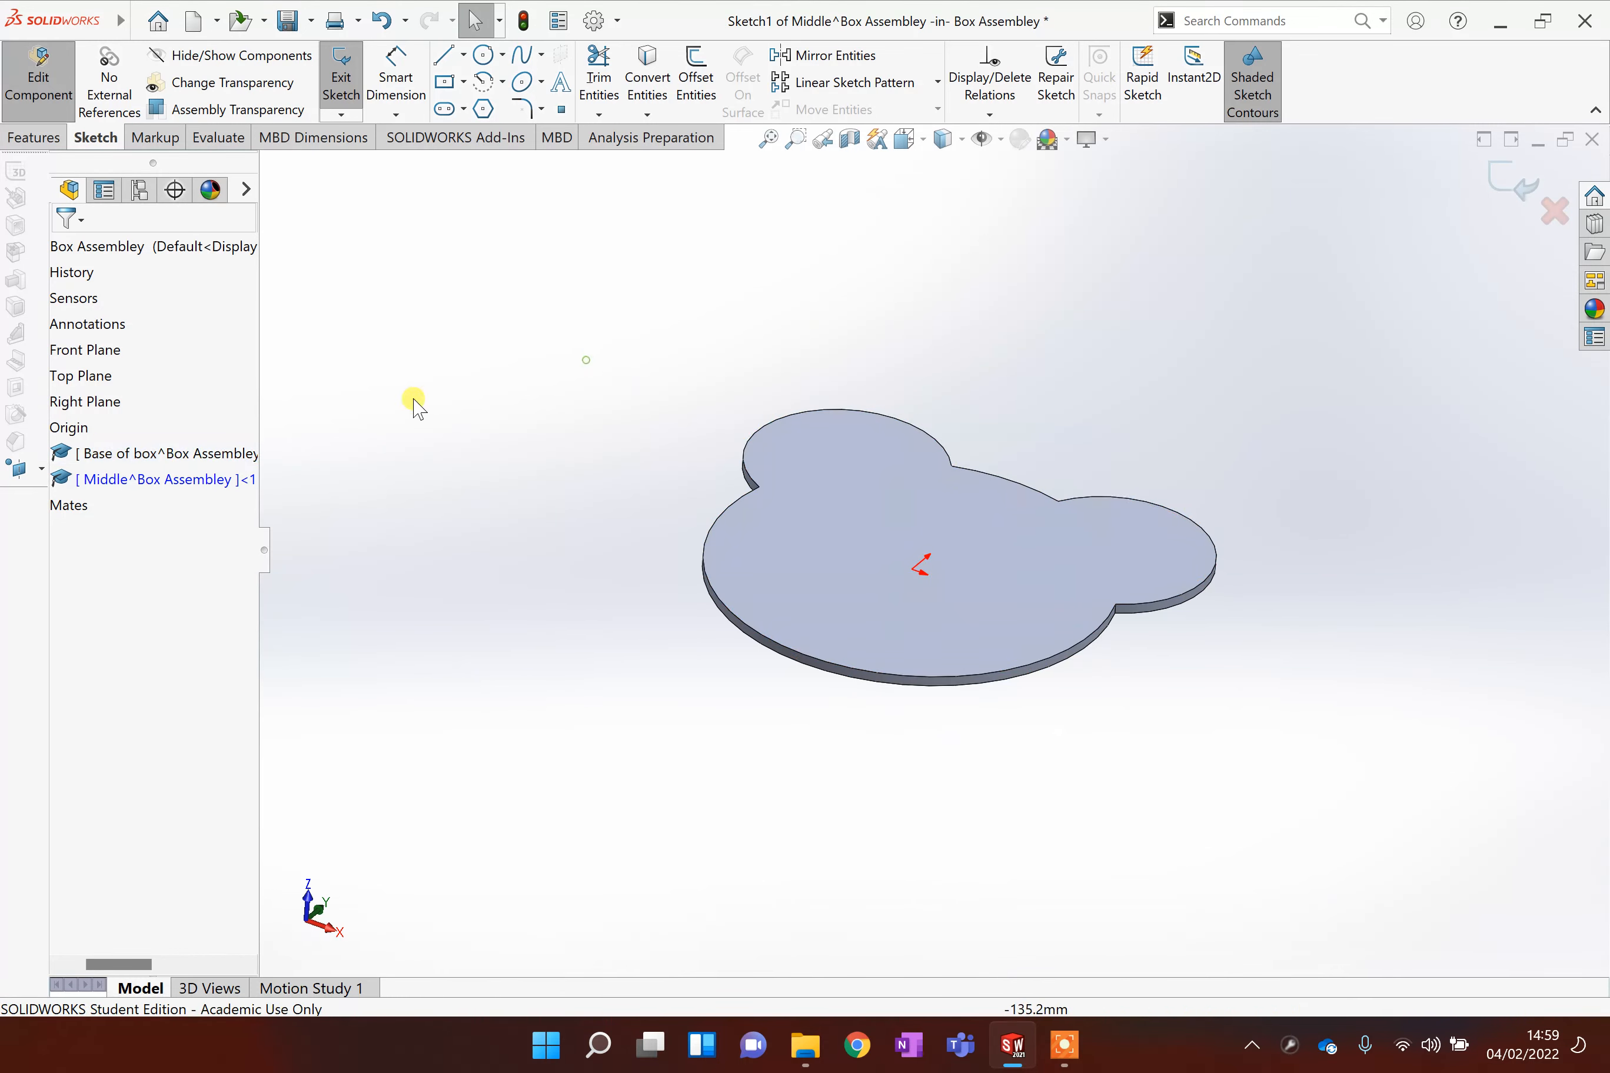
Step: Leave the empty automatic sketch and start a new sketch on the Middle part's own Front Plane
left_click_drag(100, 964, 62, 963)
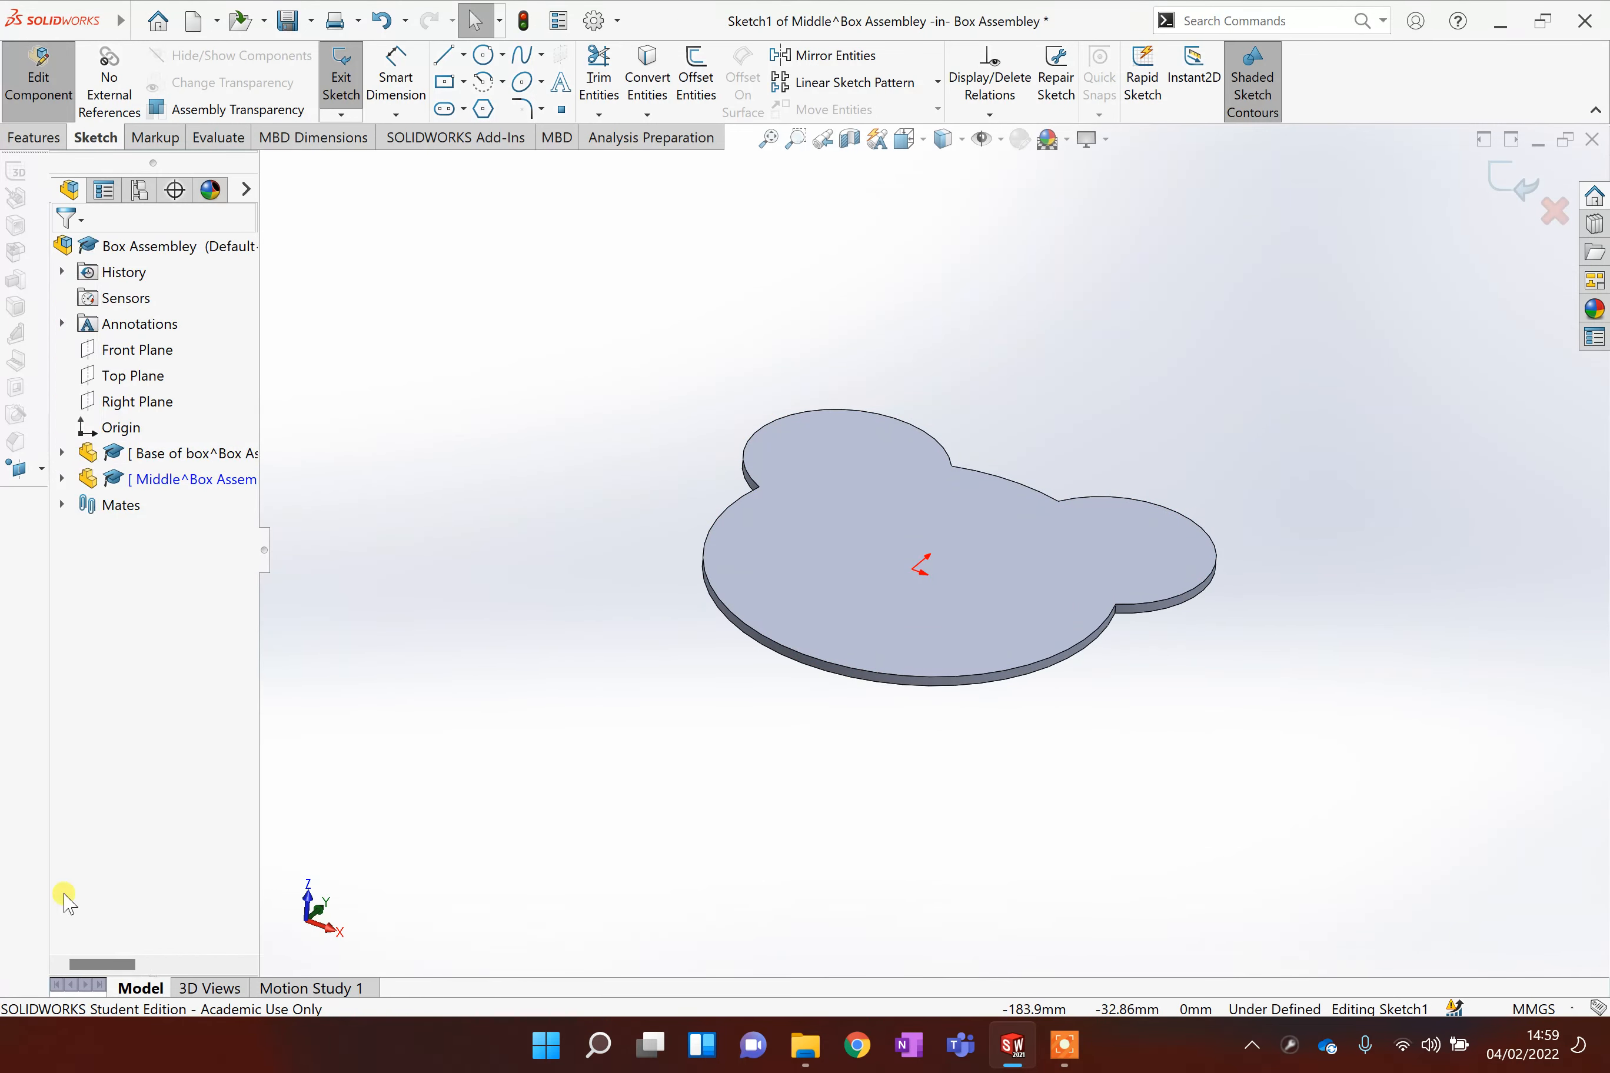
left_click(62, 479)
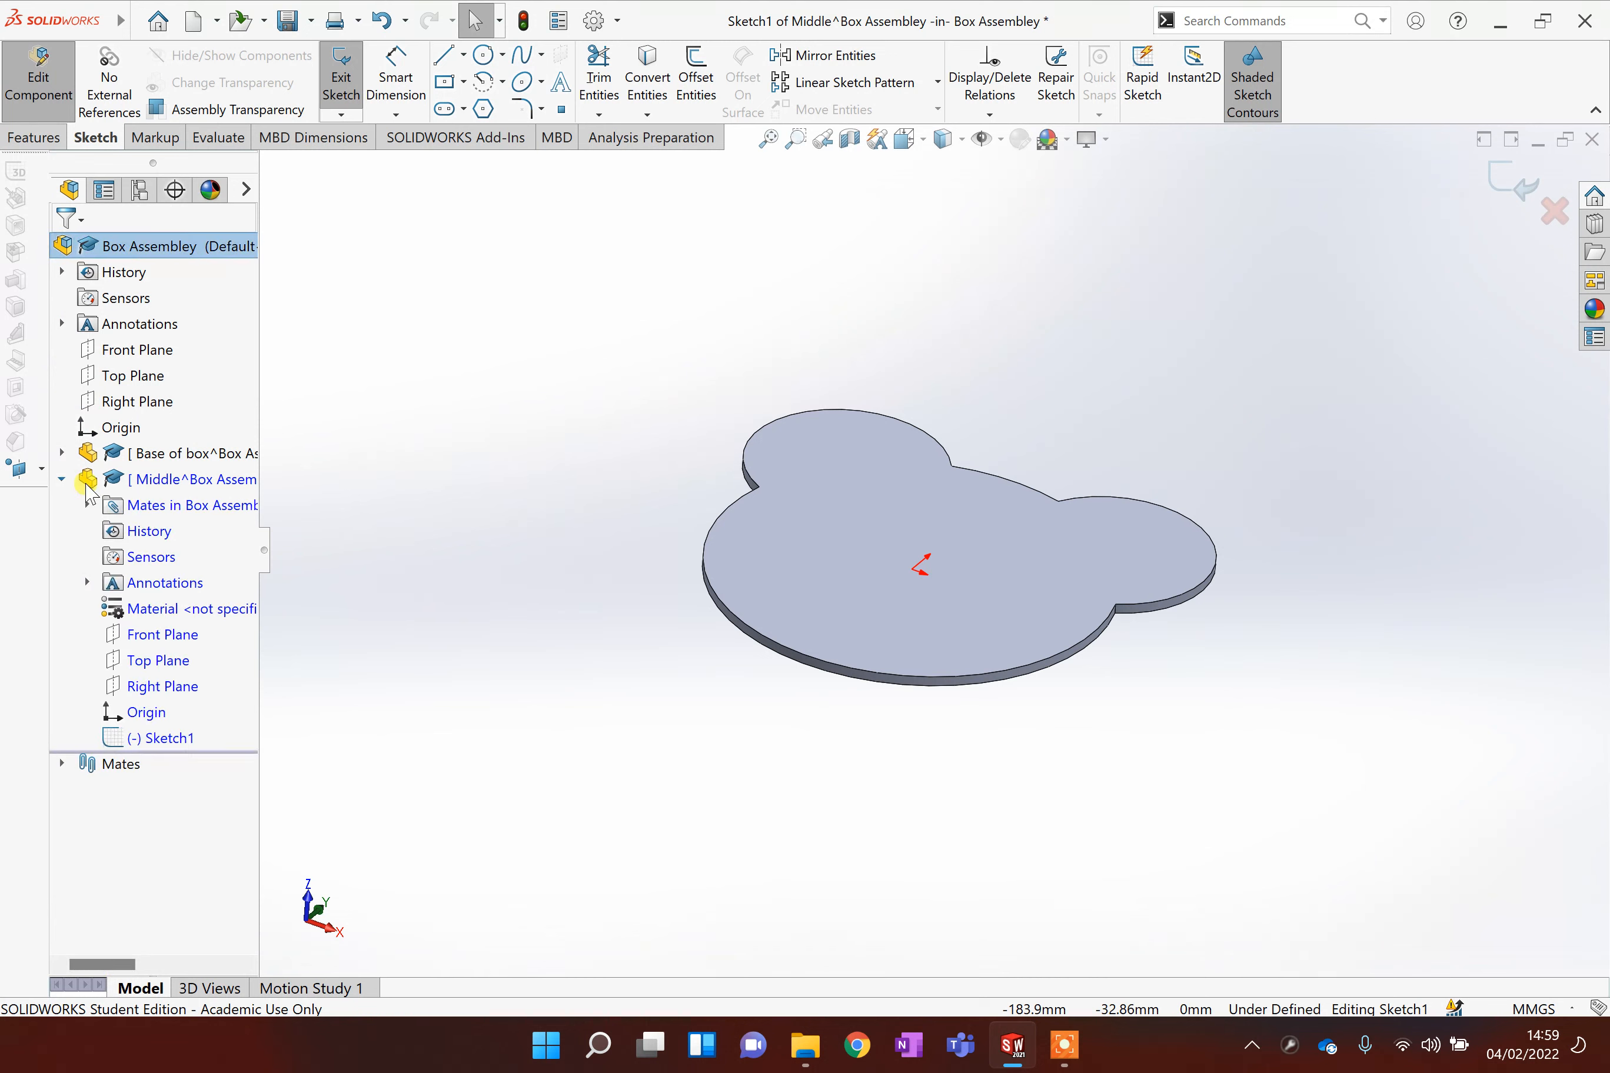
left_click(173, 641)
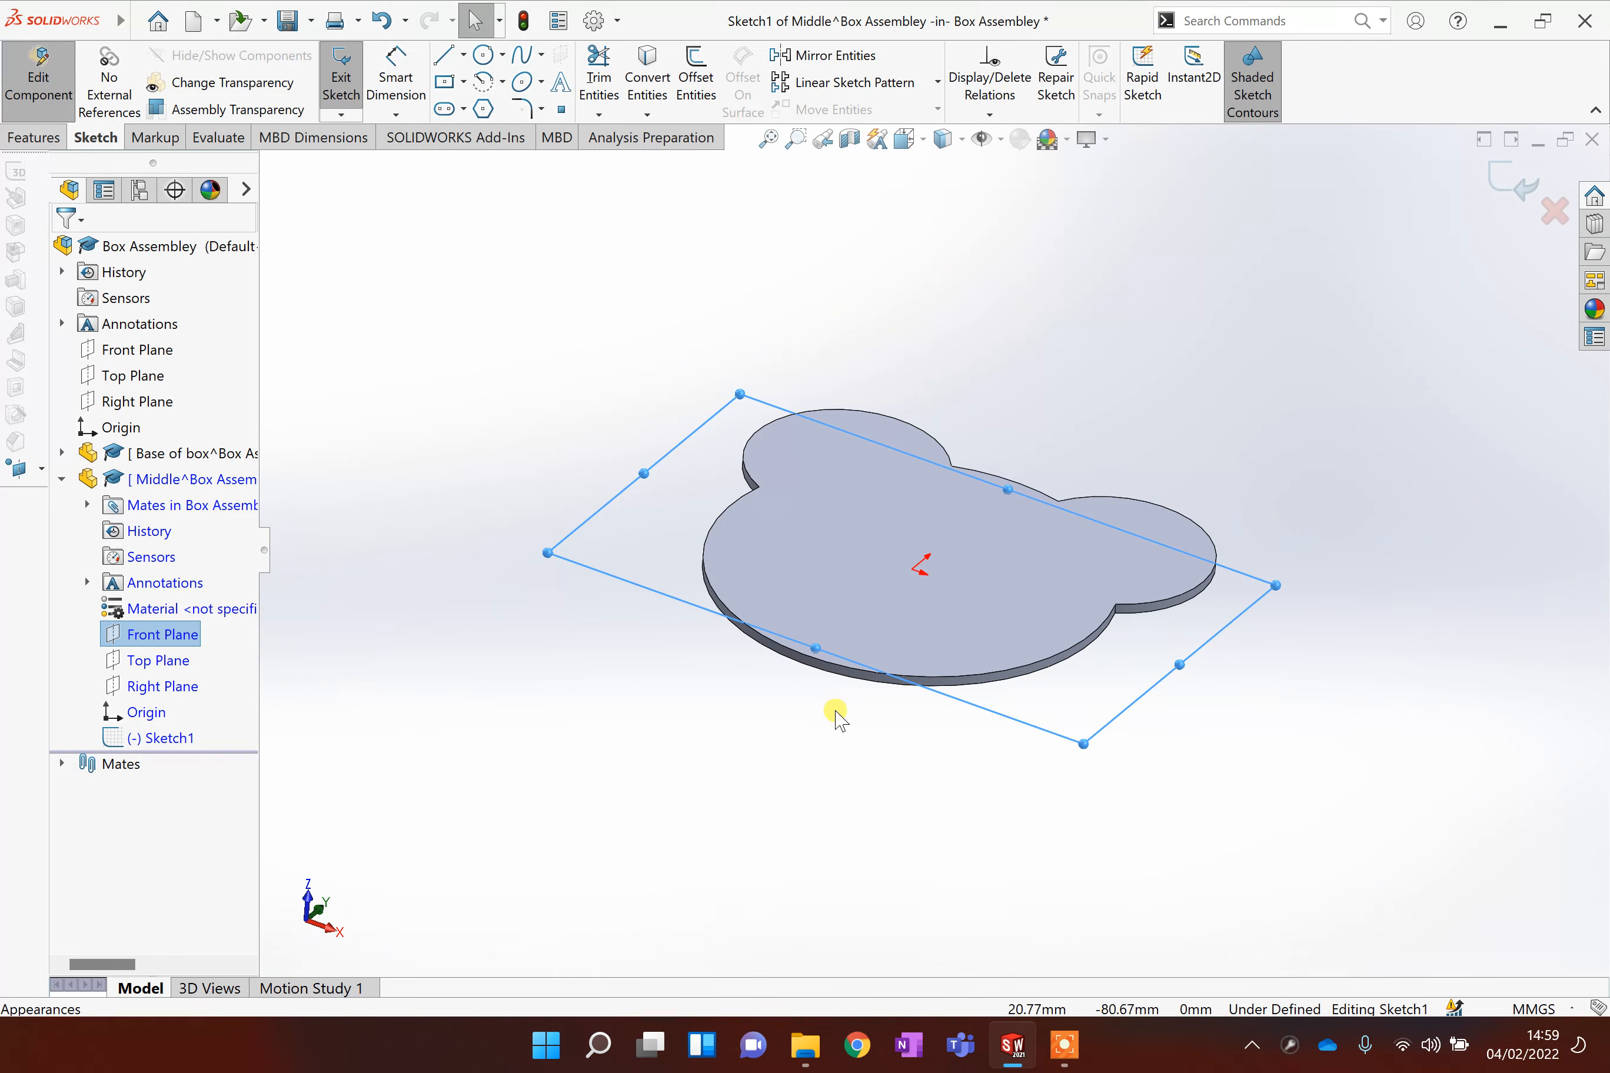
middle_click_drag(834, 715, 863, 504)
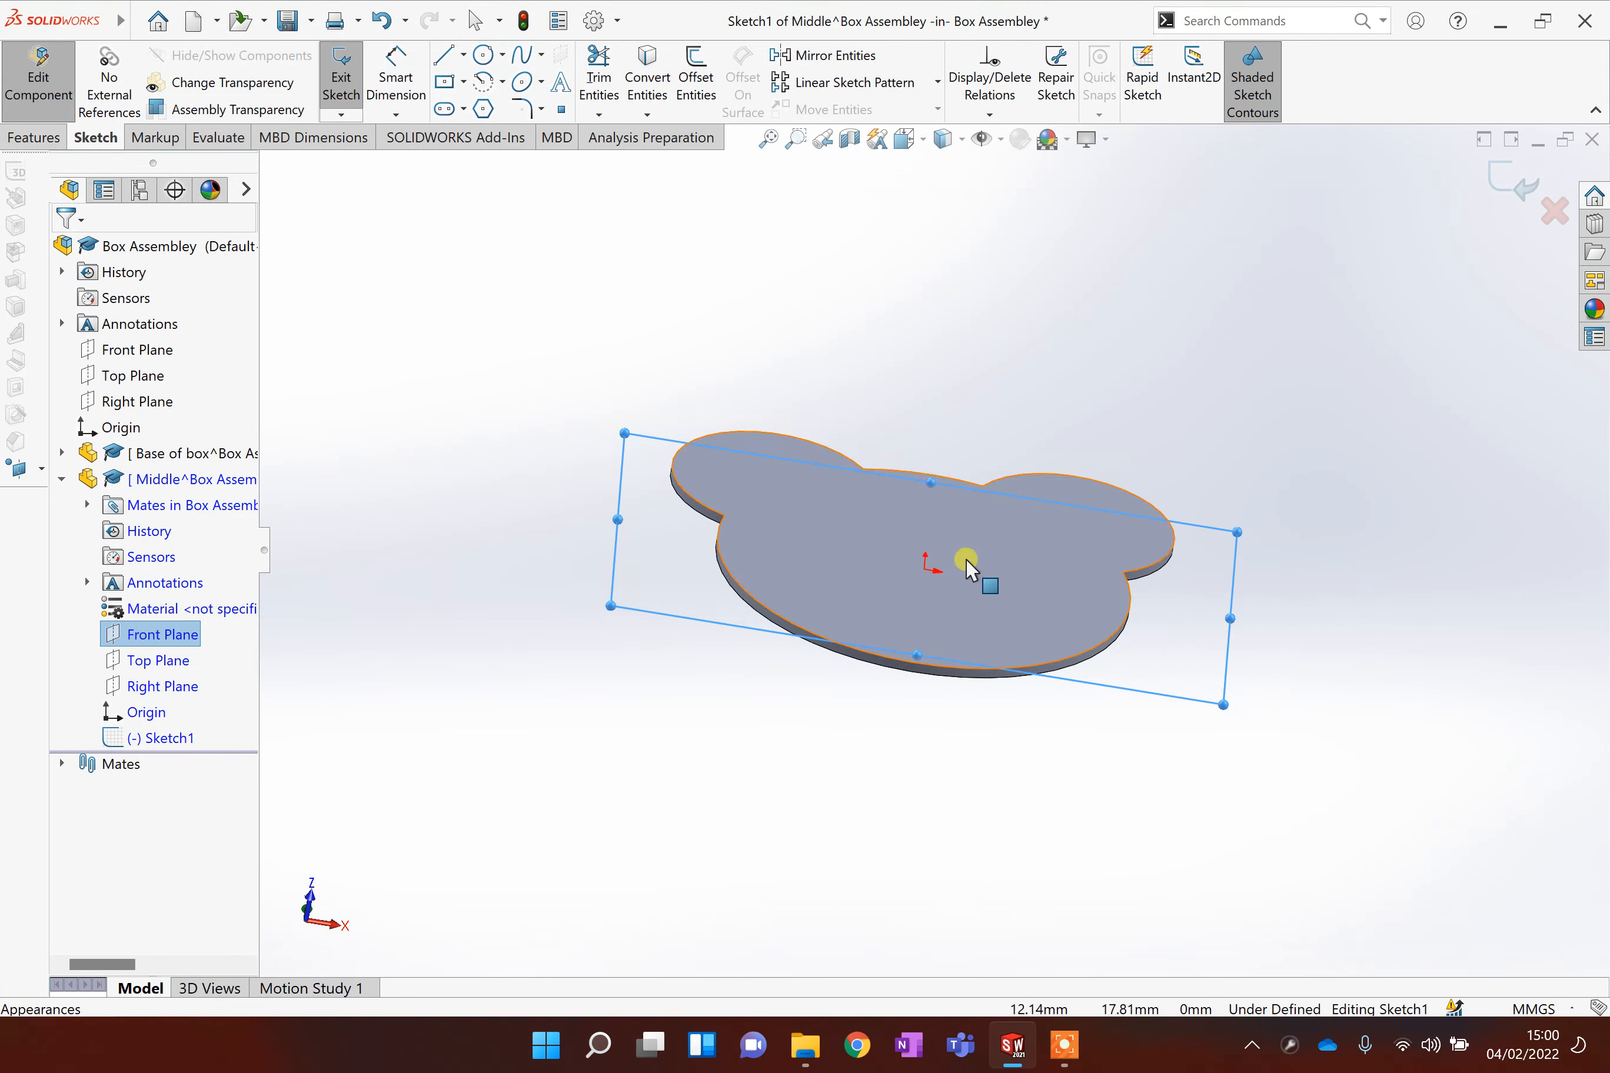
right_click(188, 638)
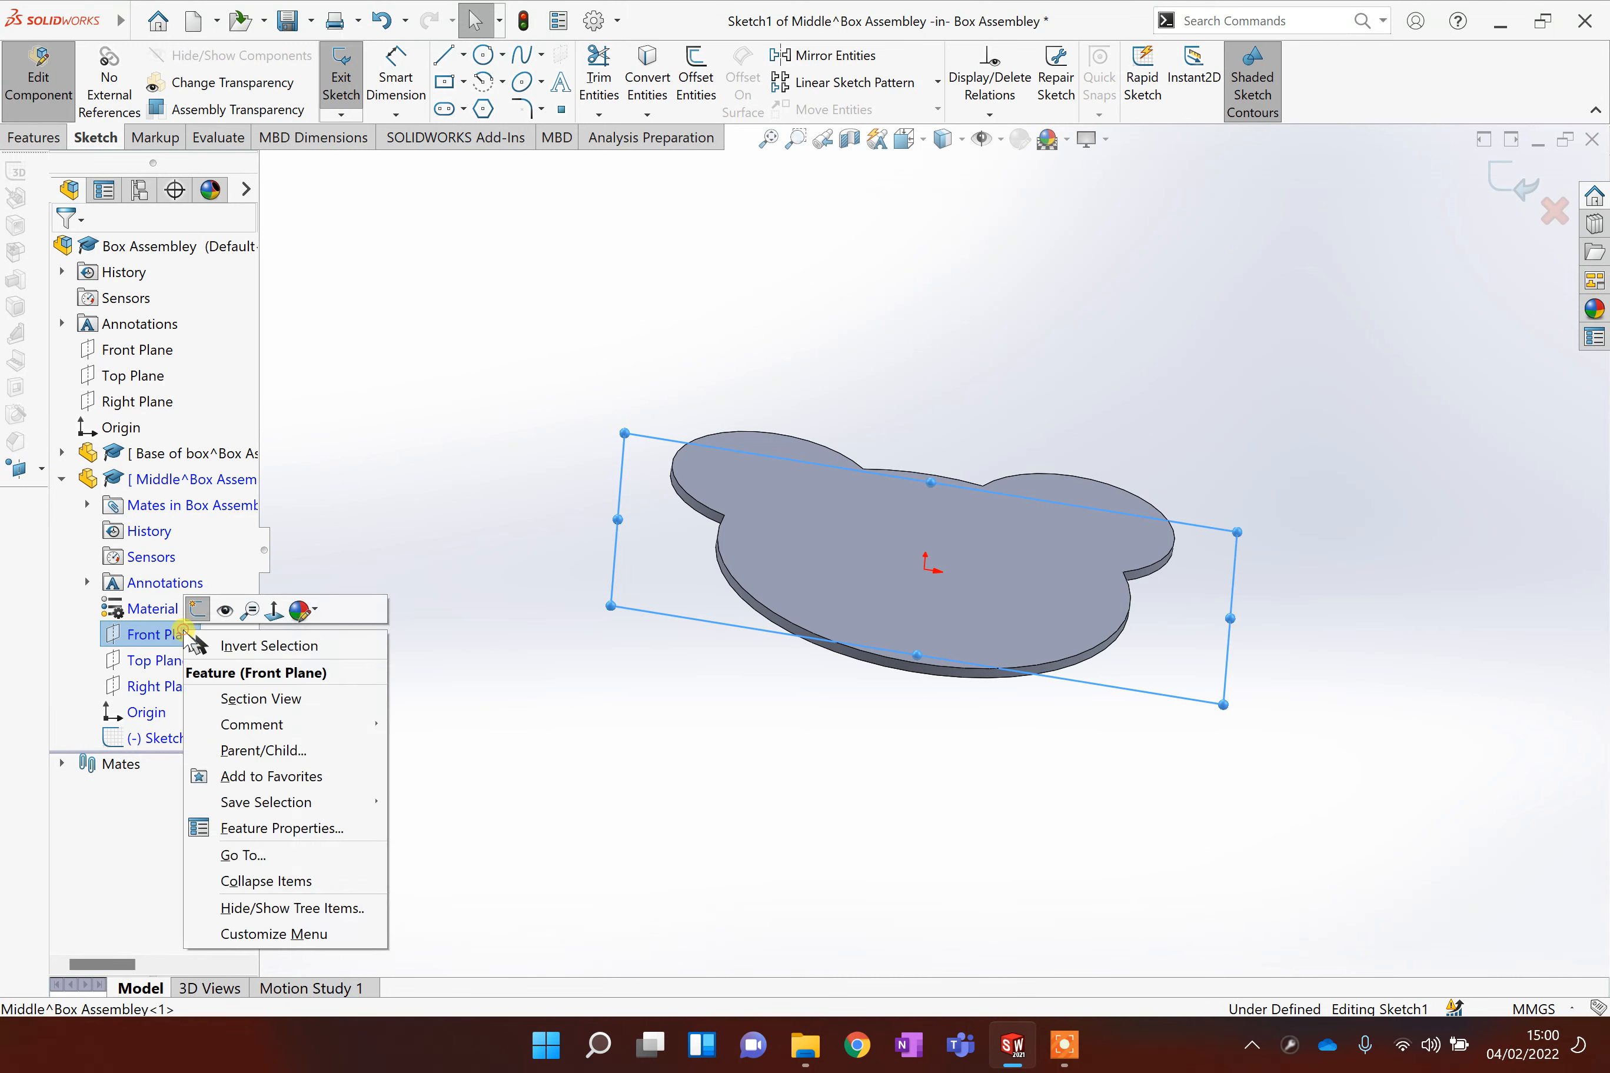
left_click(199, 609)
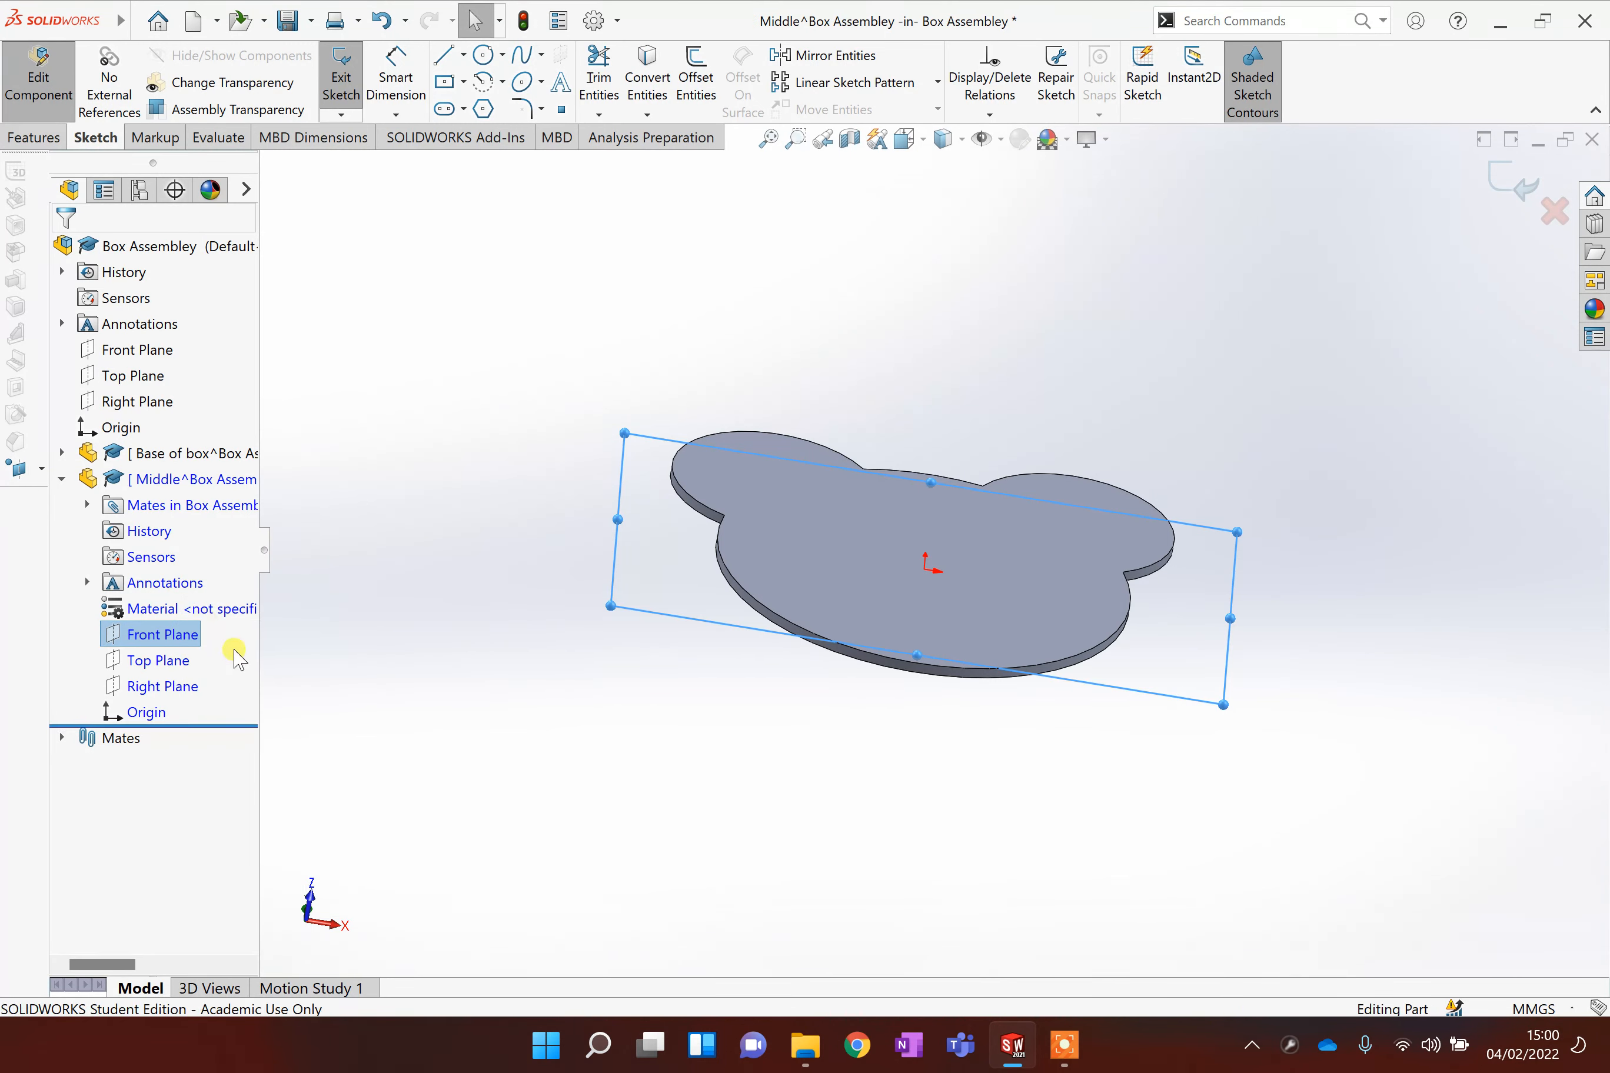
right_click(188, 634)
left_click(190, 612)
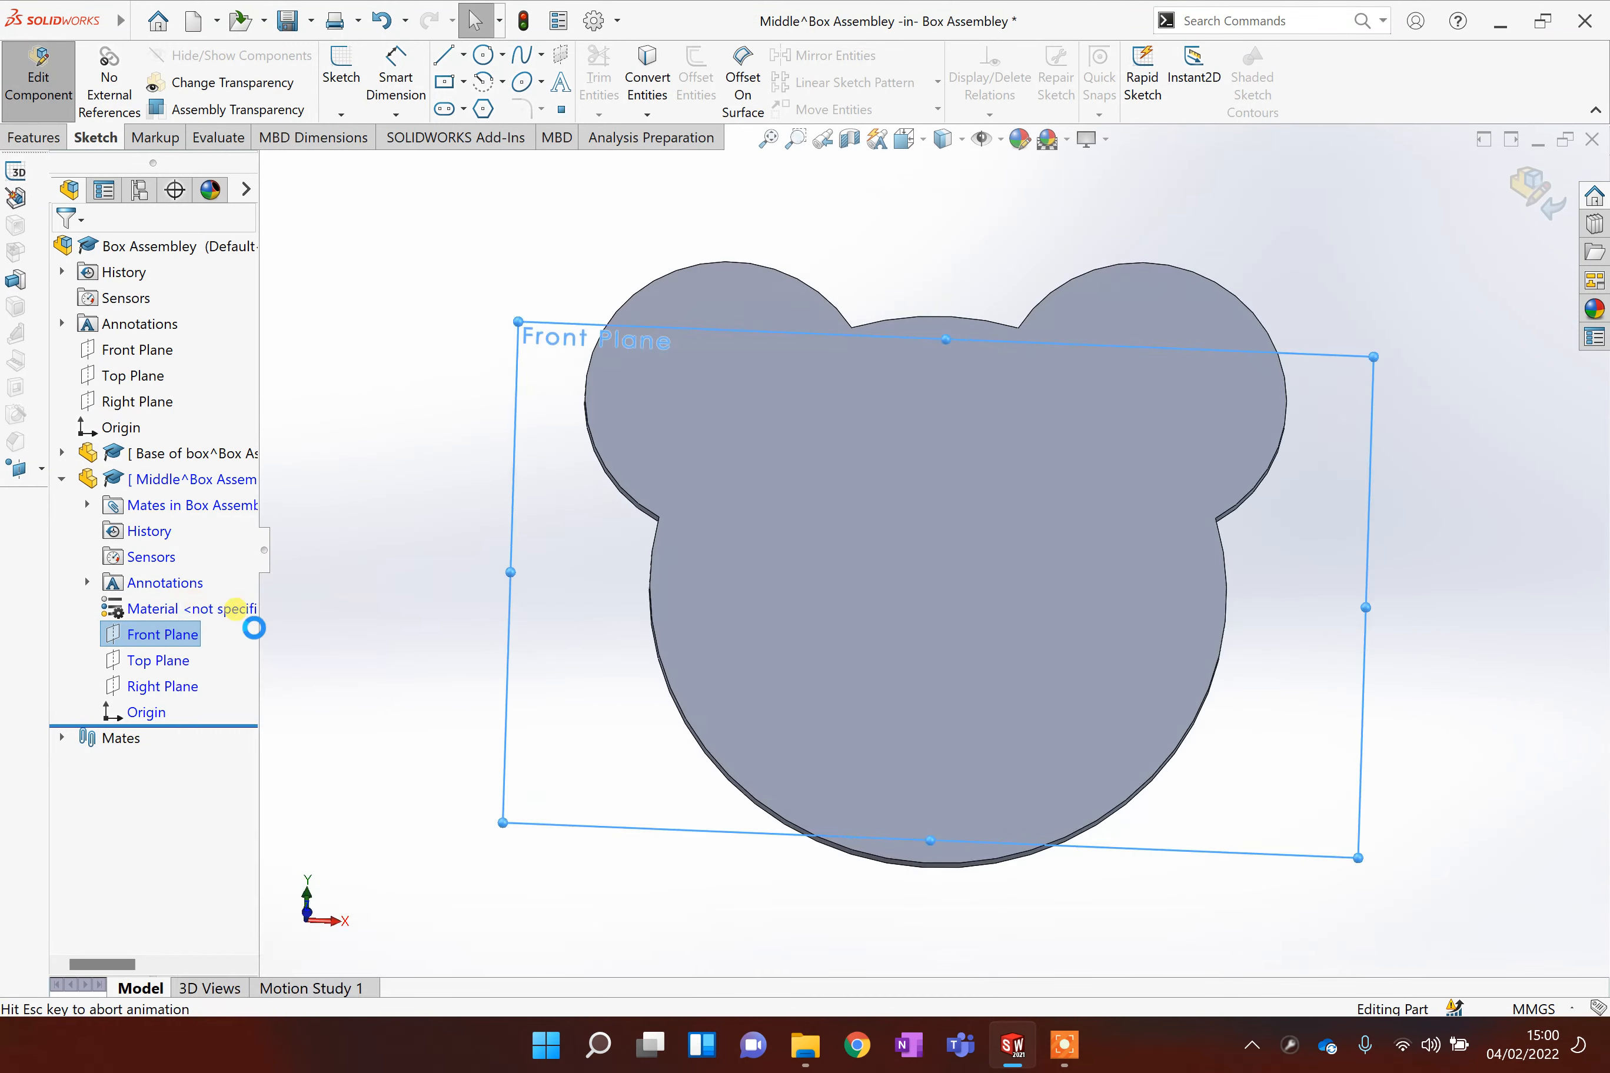
scroll(1320, 312, "down", 2)
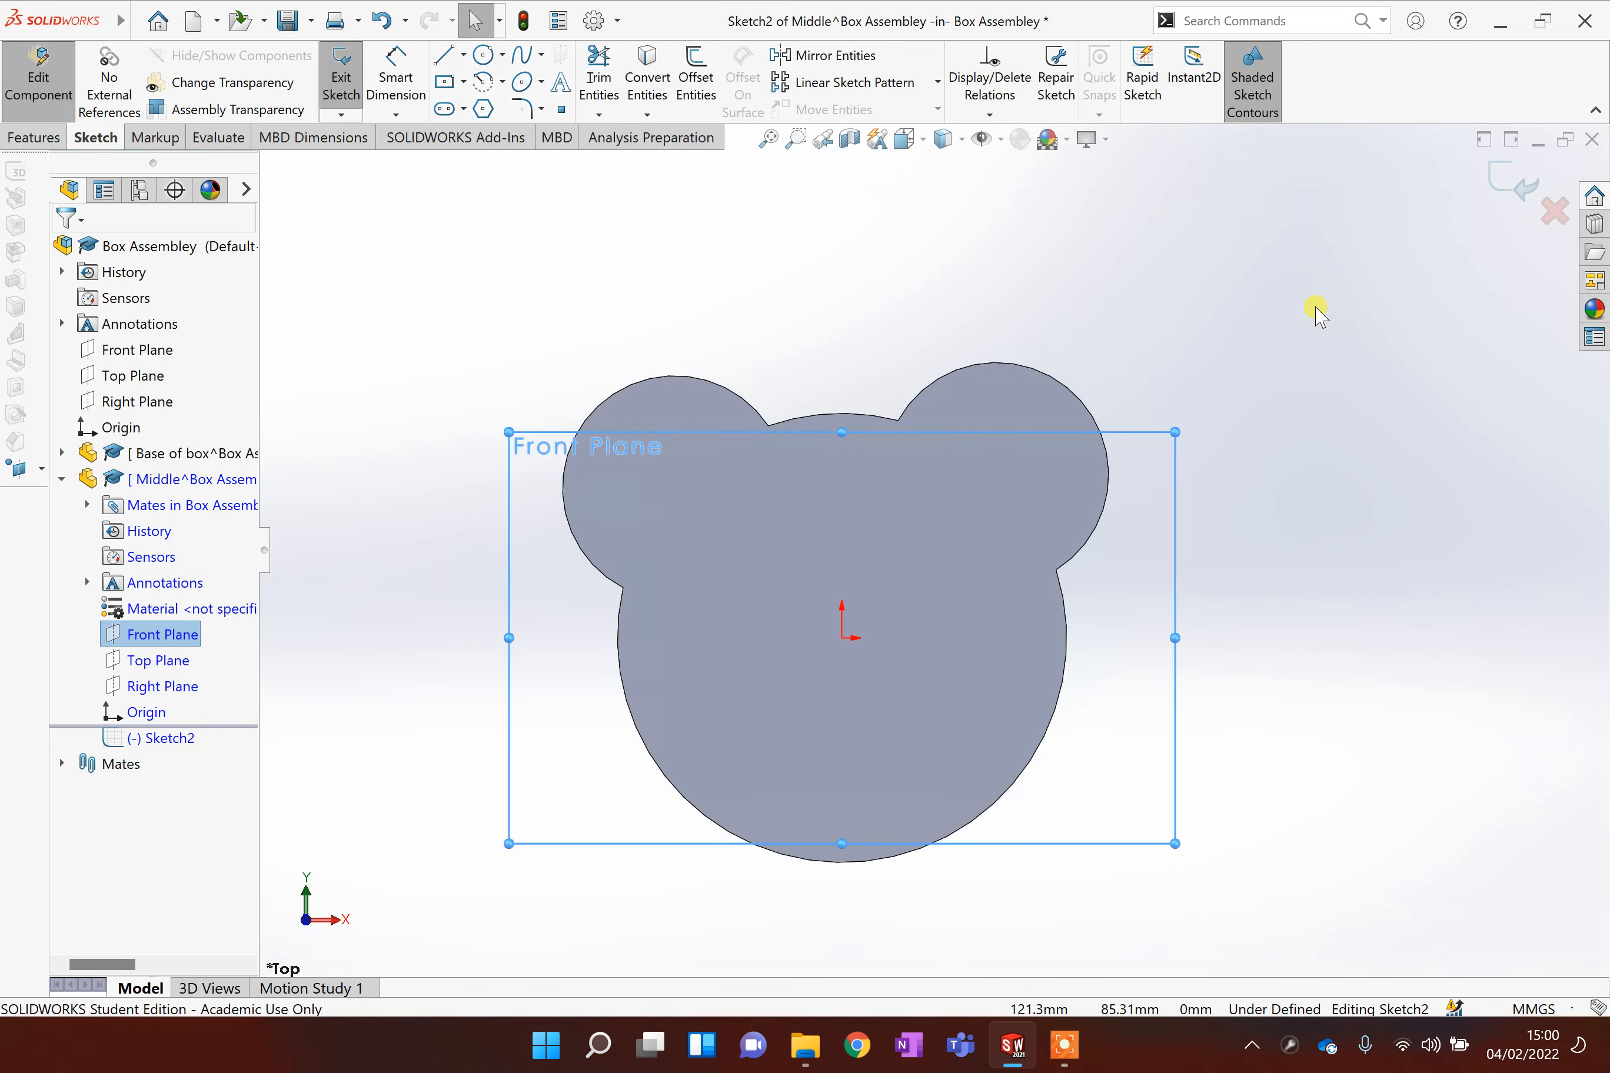
Step: Convert the outline of the base's upper face into sketch entities in the Middle part's sketch
left_click(655, 66)
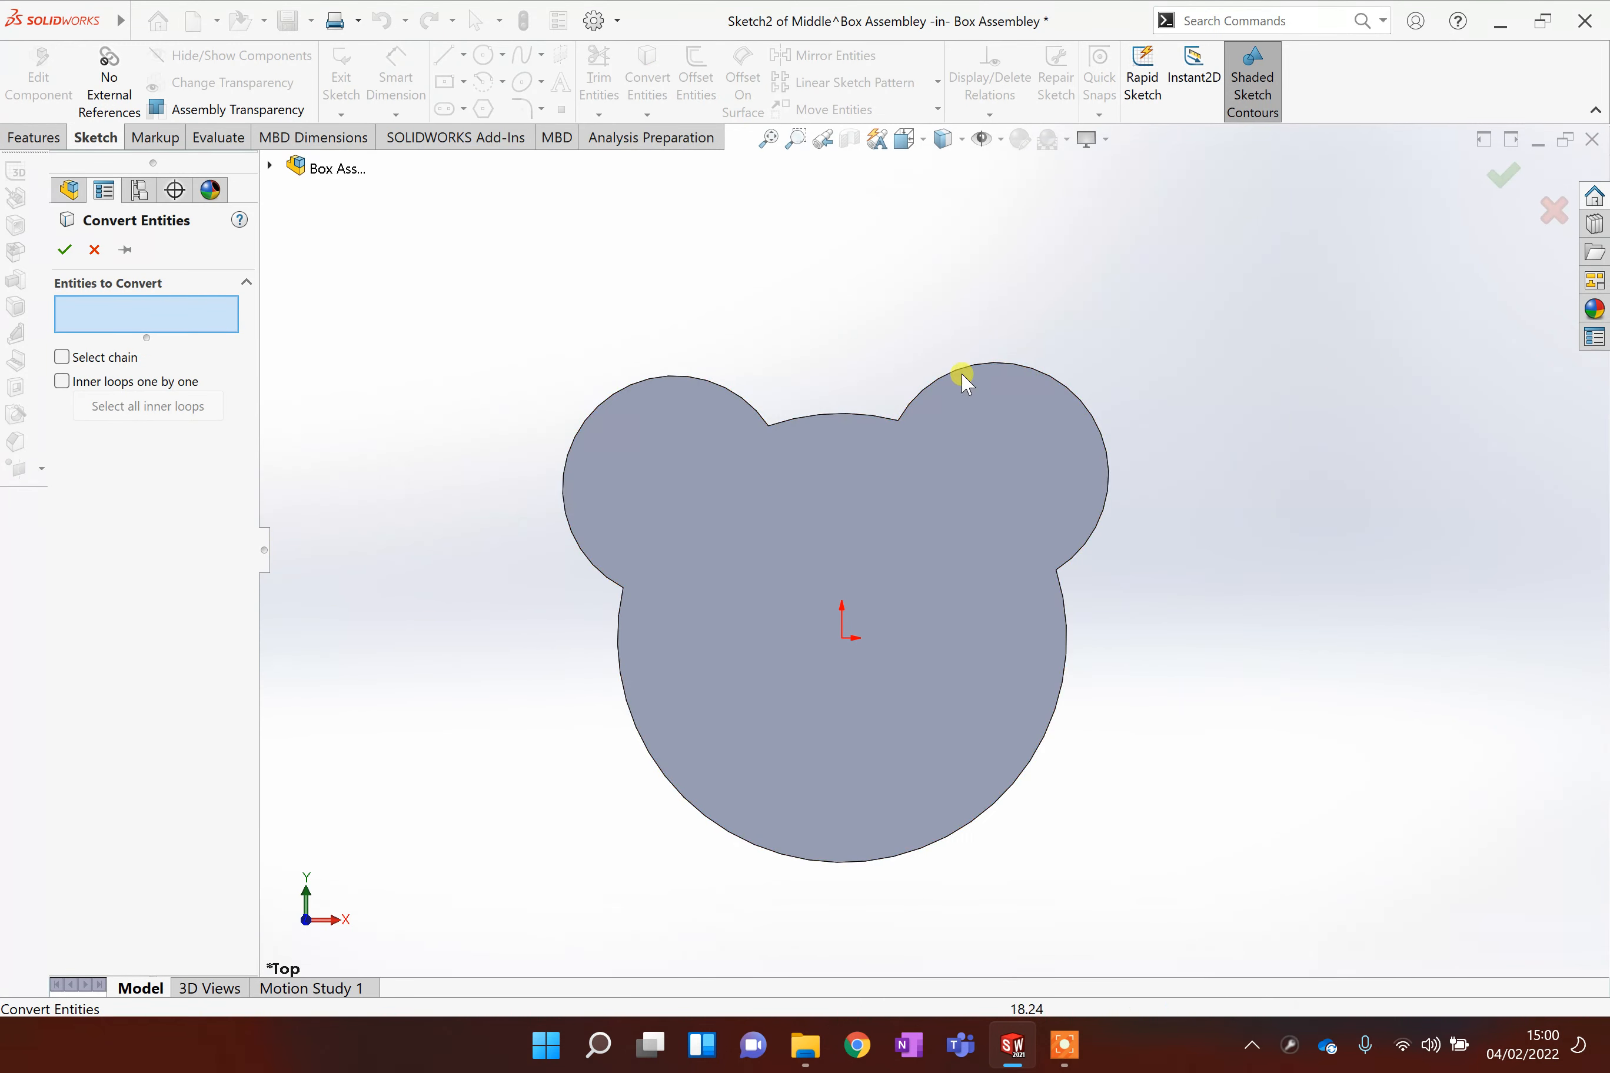
left_click(1031, 379)
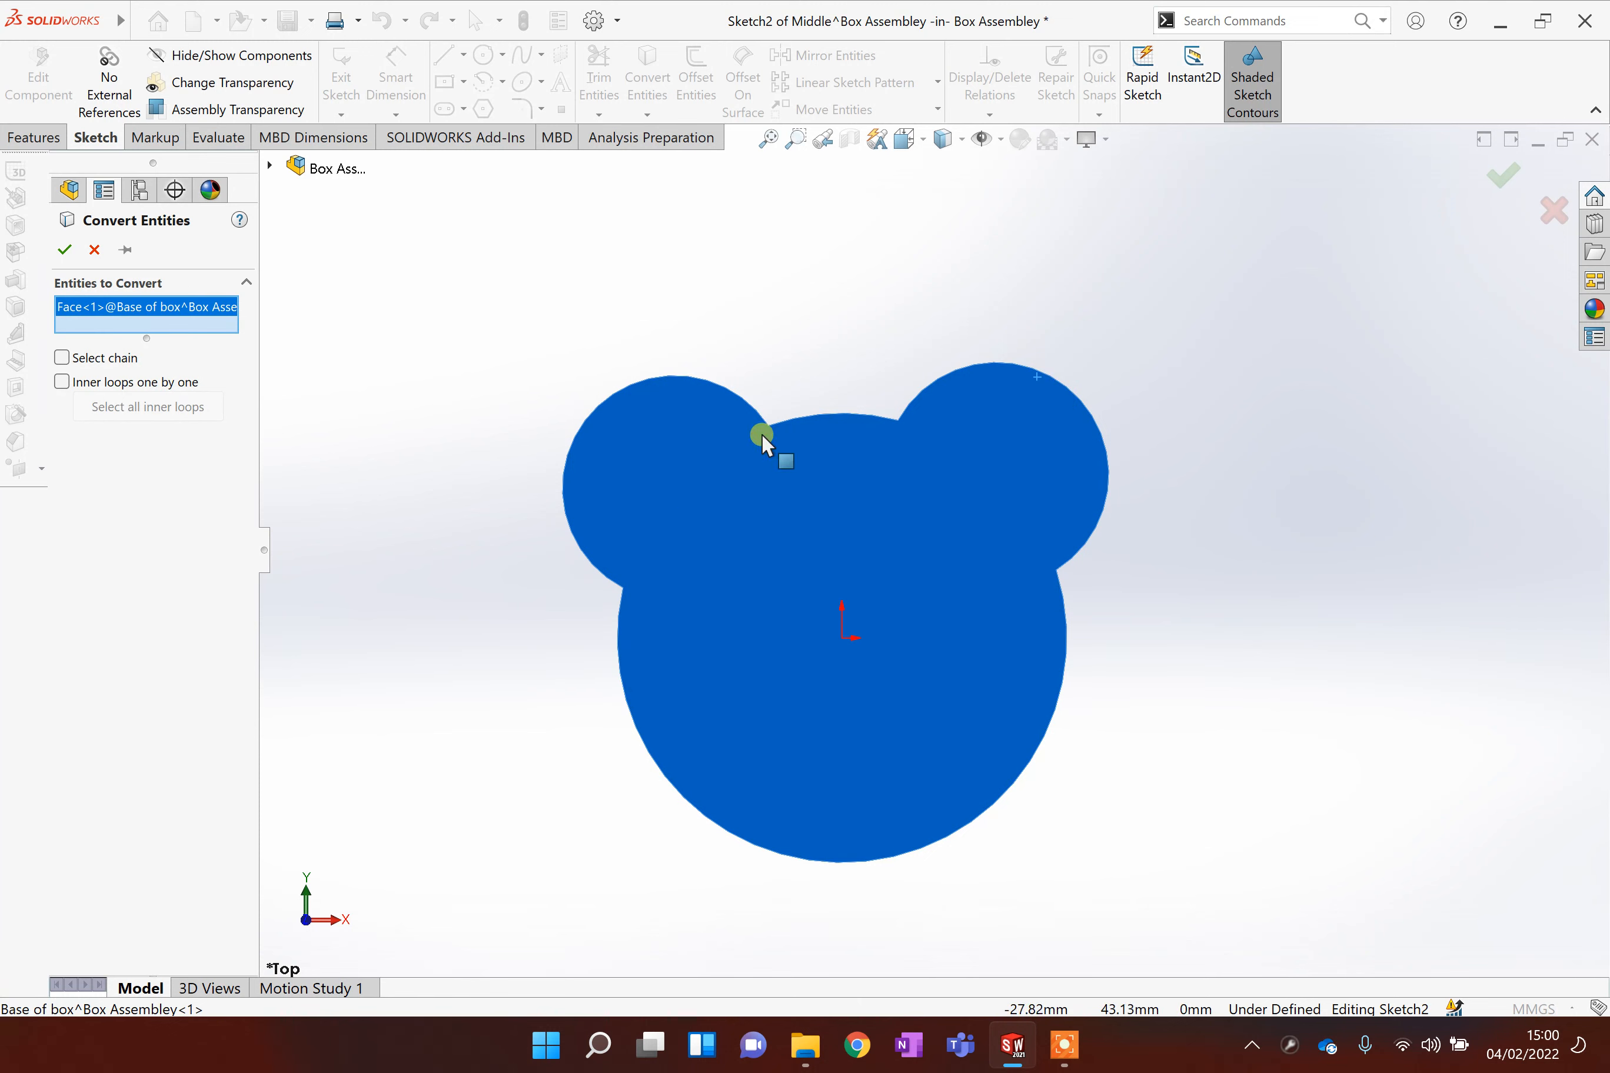
left_click(65, 251)
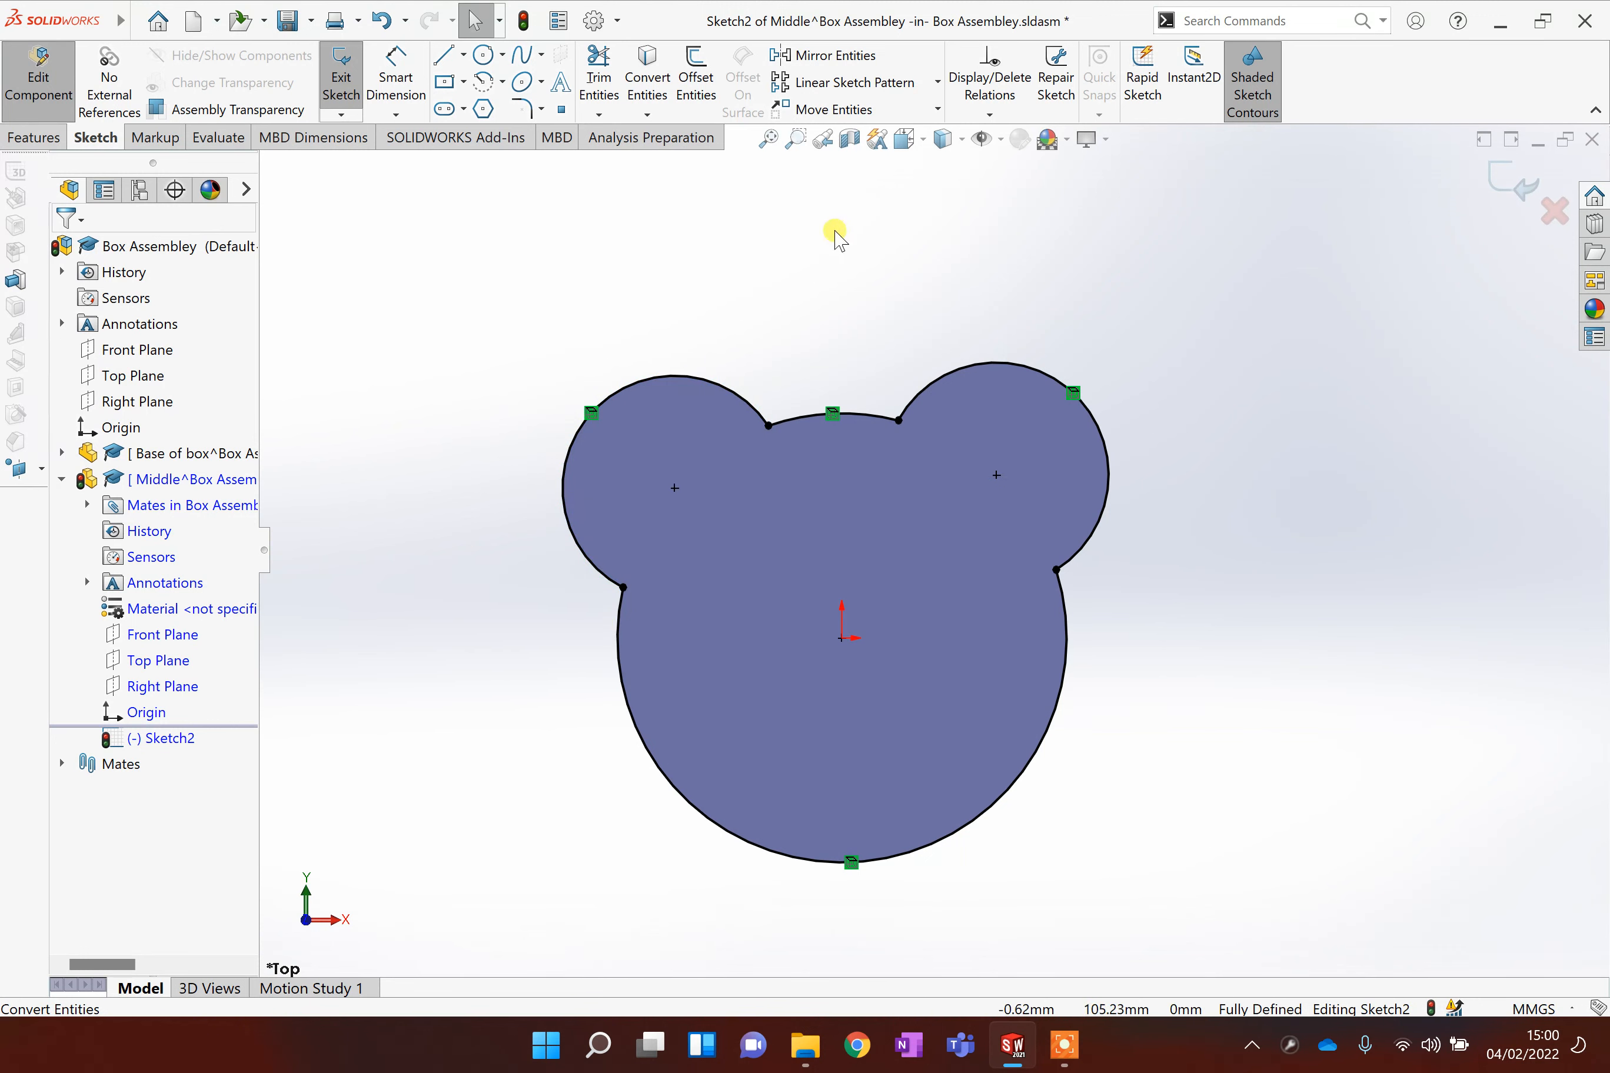
Step: Offset the whole converted outline 3 mm inward by reversing the offset direction, keeping the chain selection and added dimensions
left_click(696, 67)
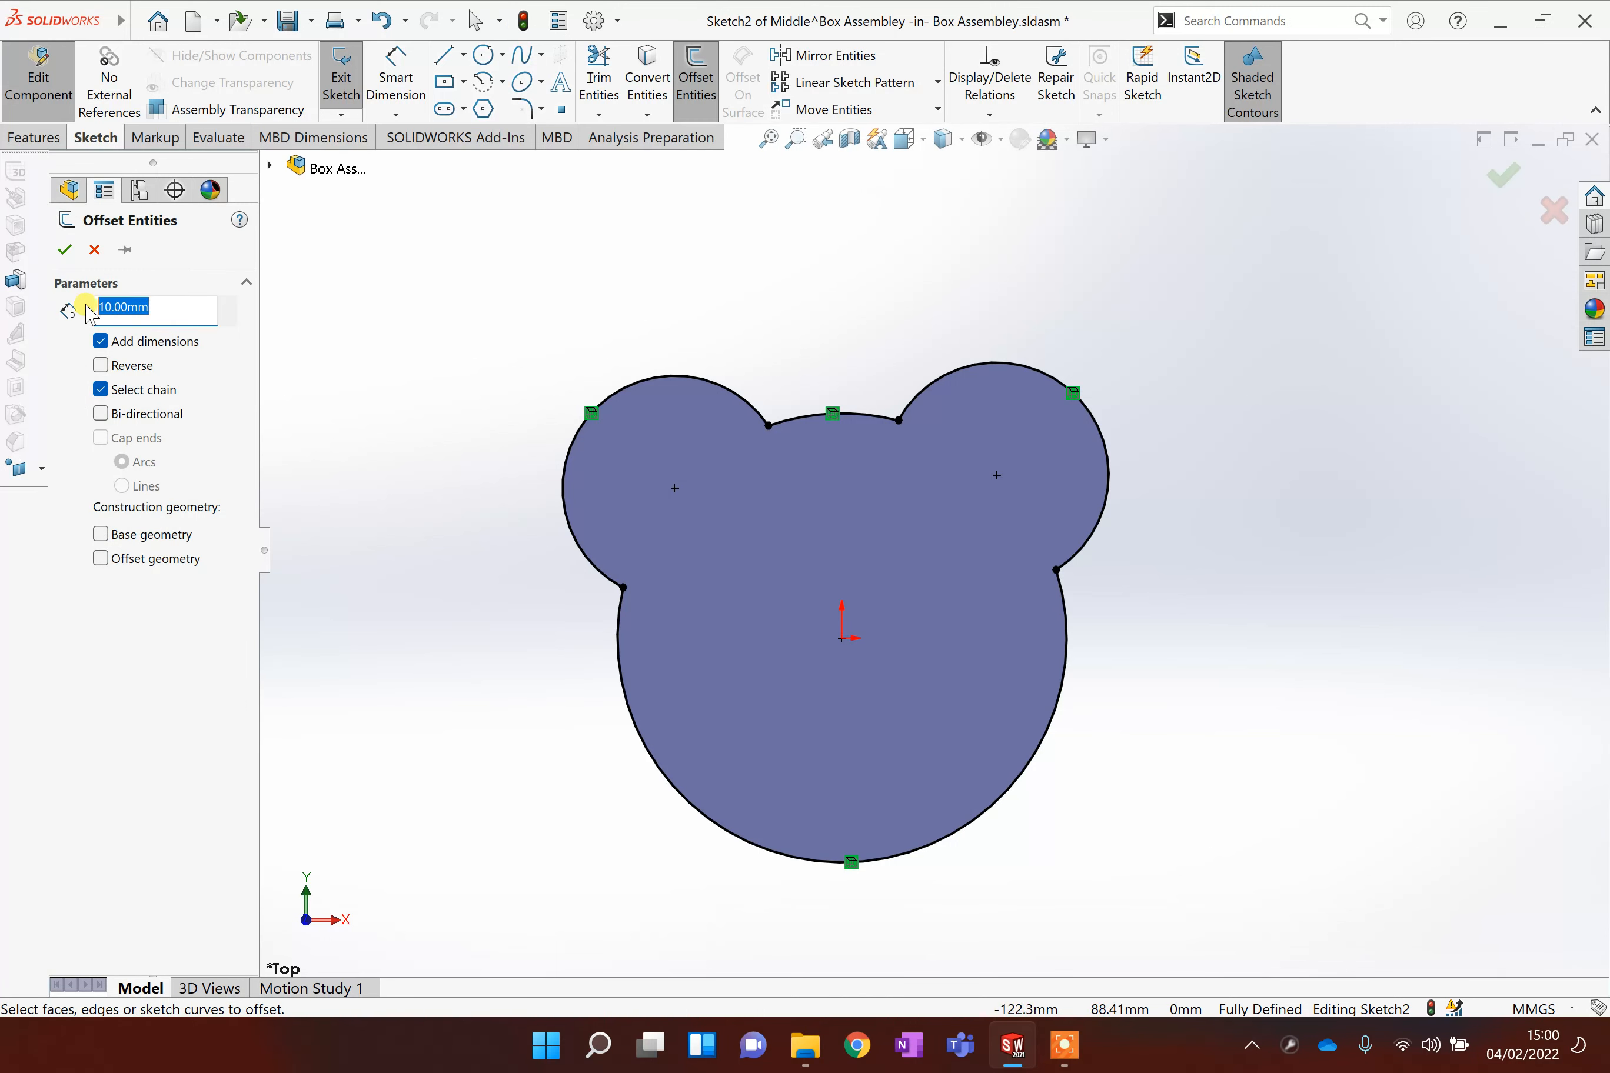
type("3")
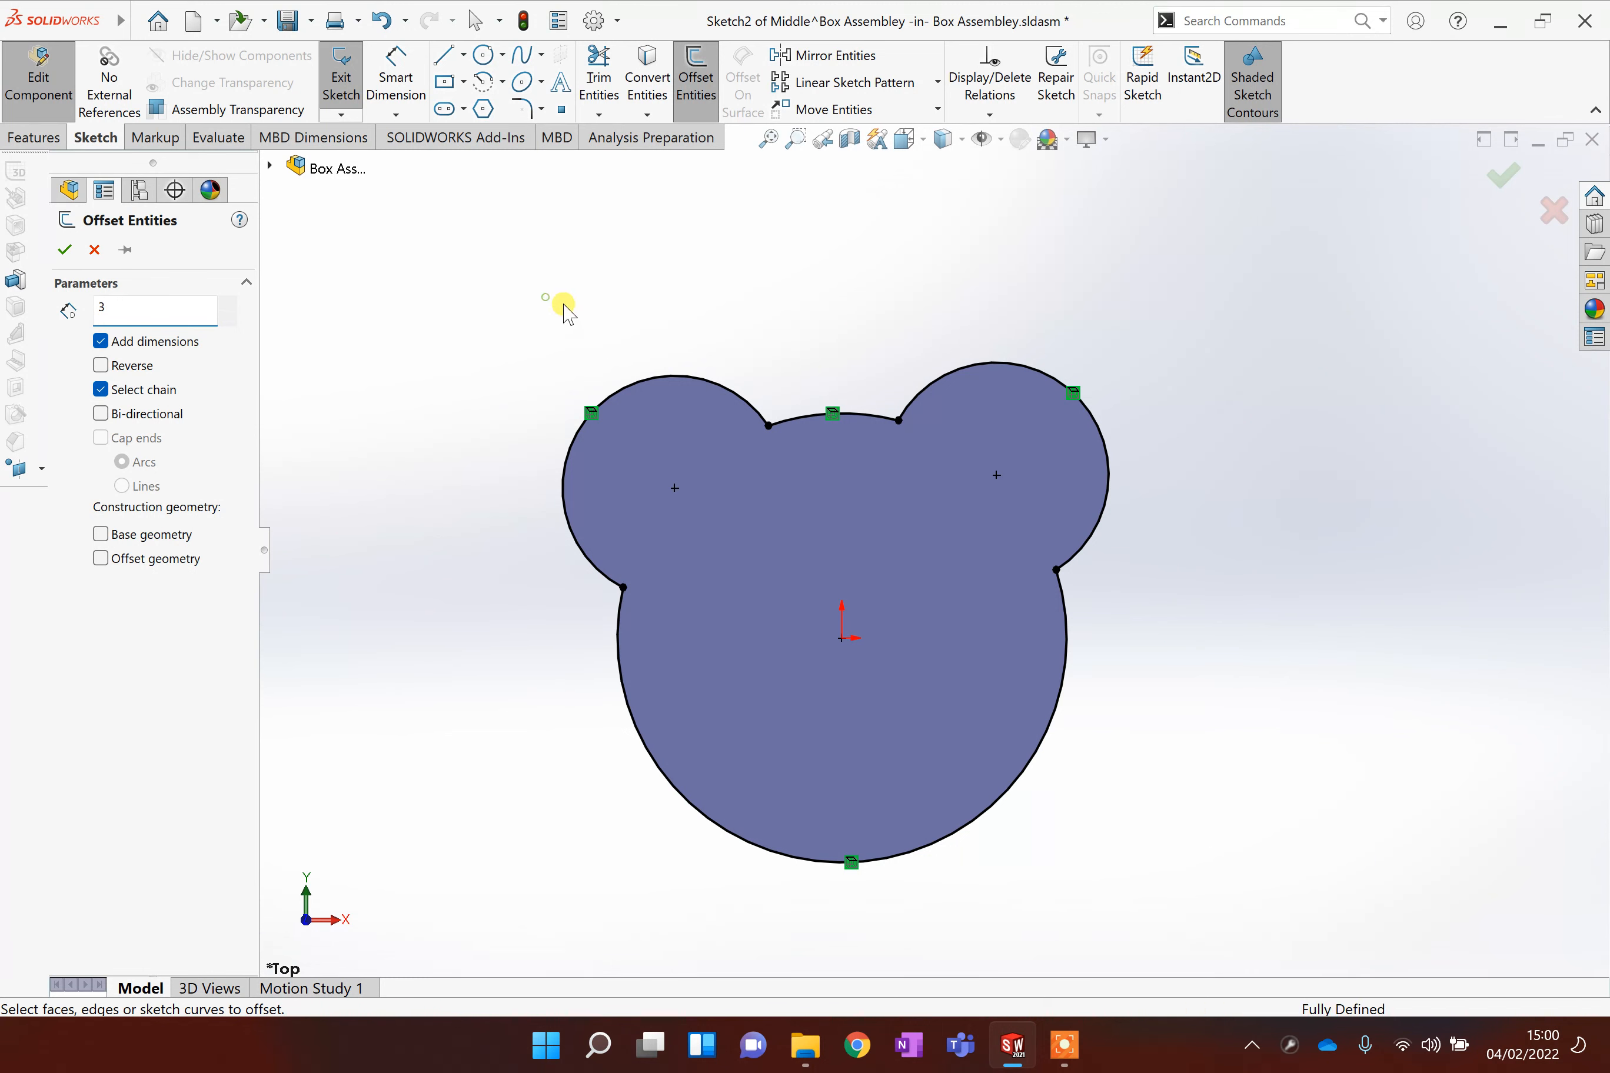
key("Return")
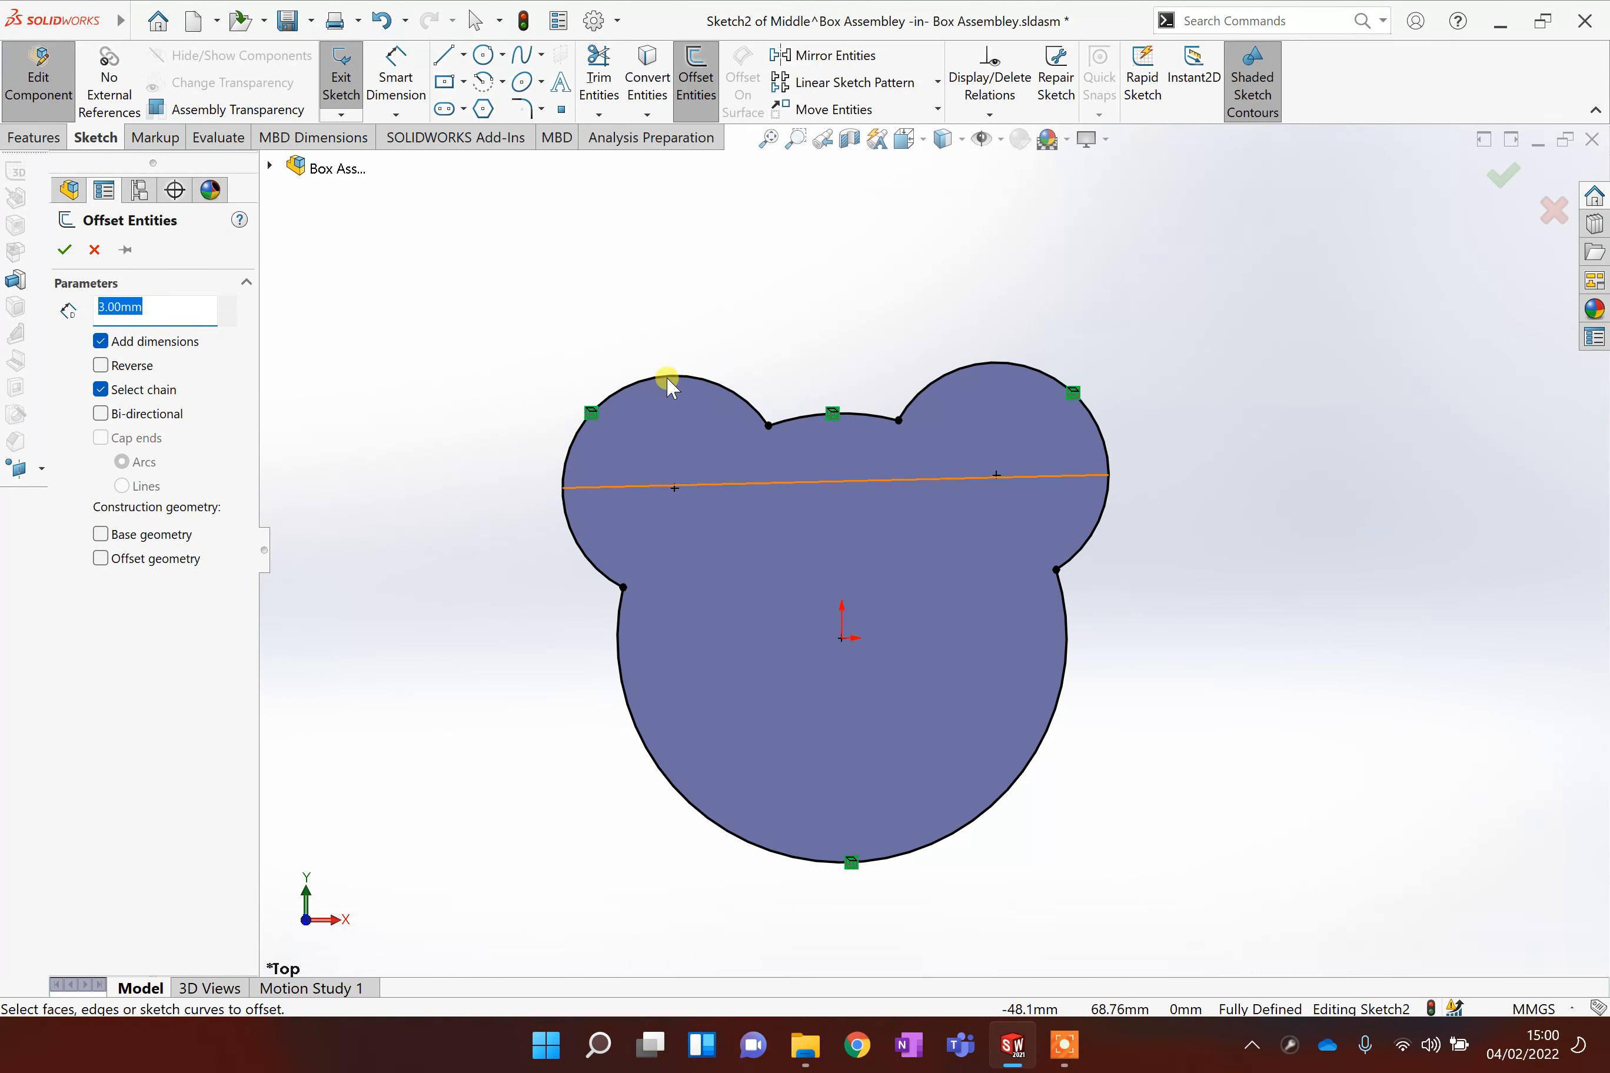
left_click(710, 378)
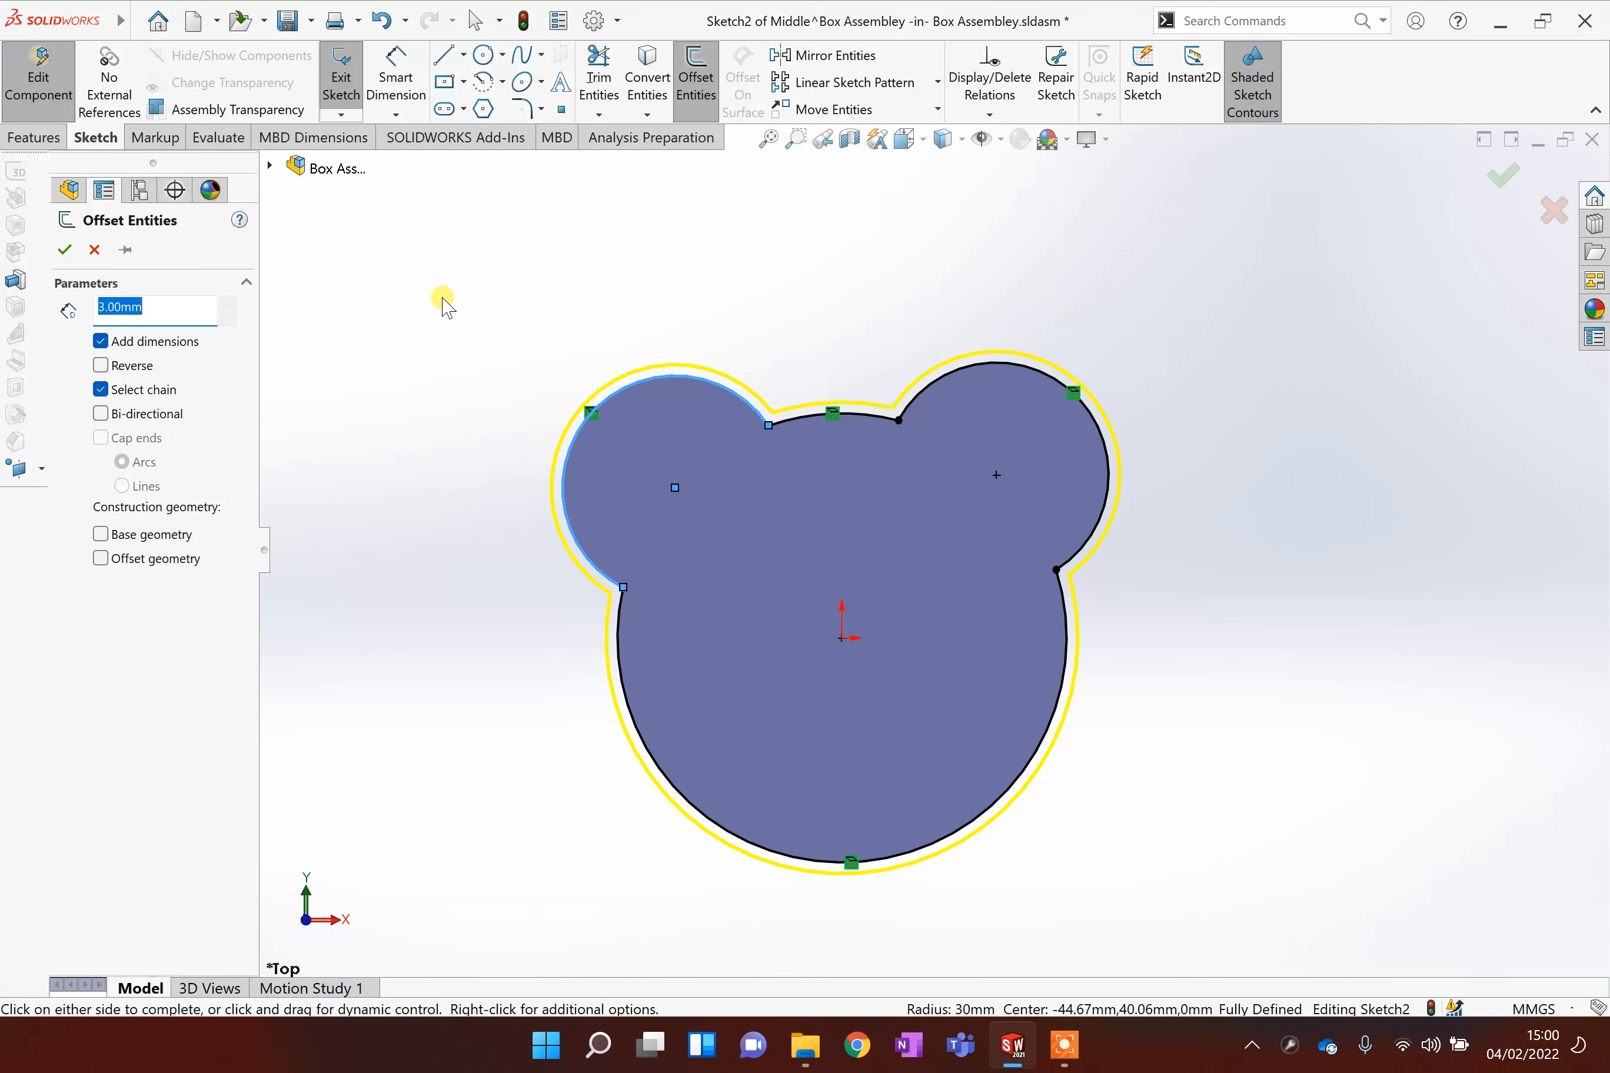
left_click(102, 369)
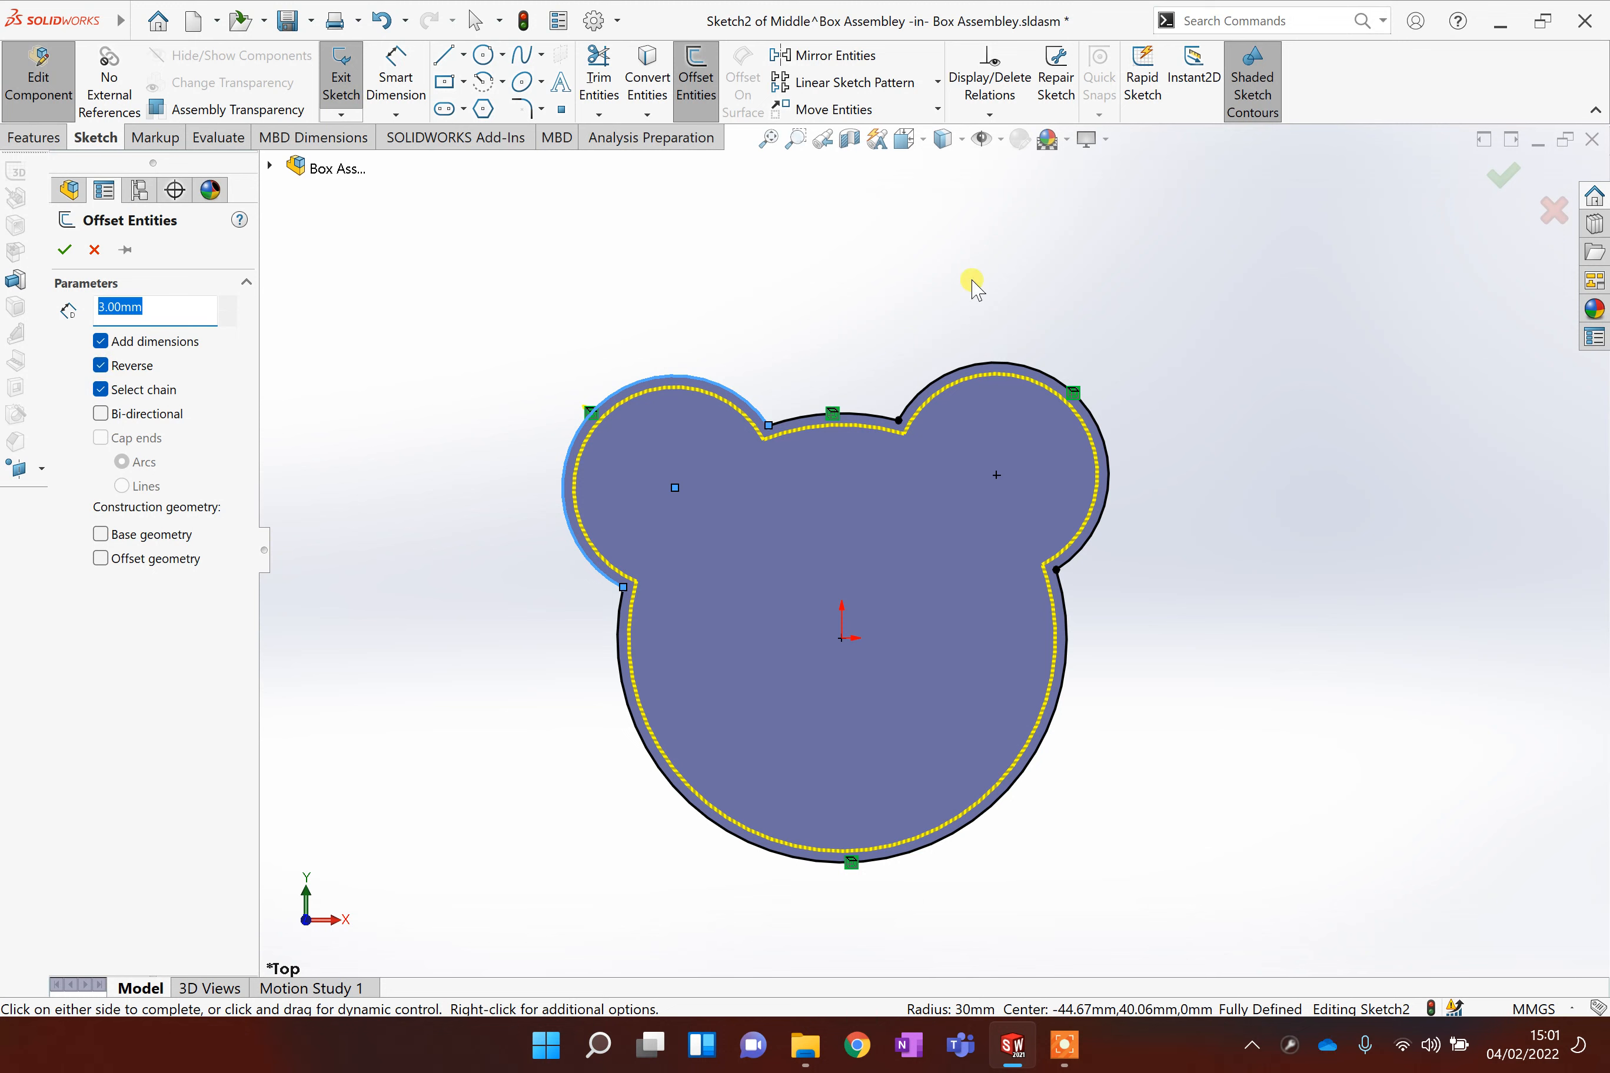
left_click(1496, 184)
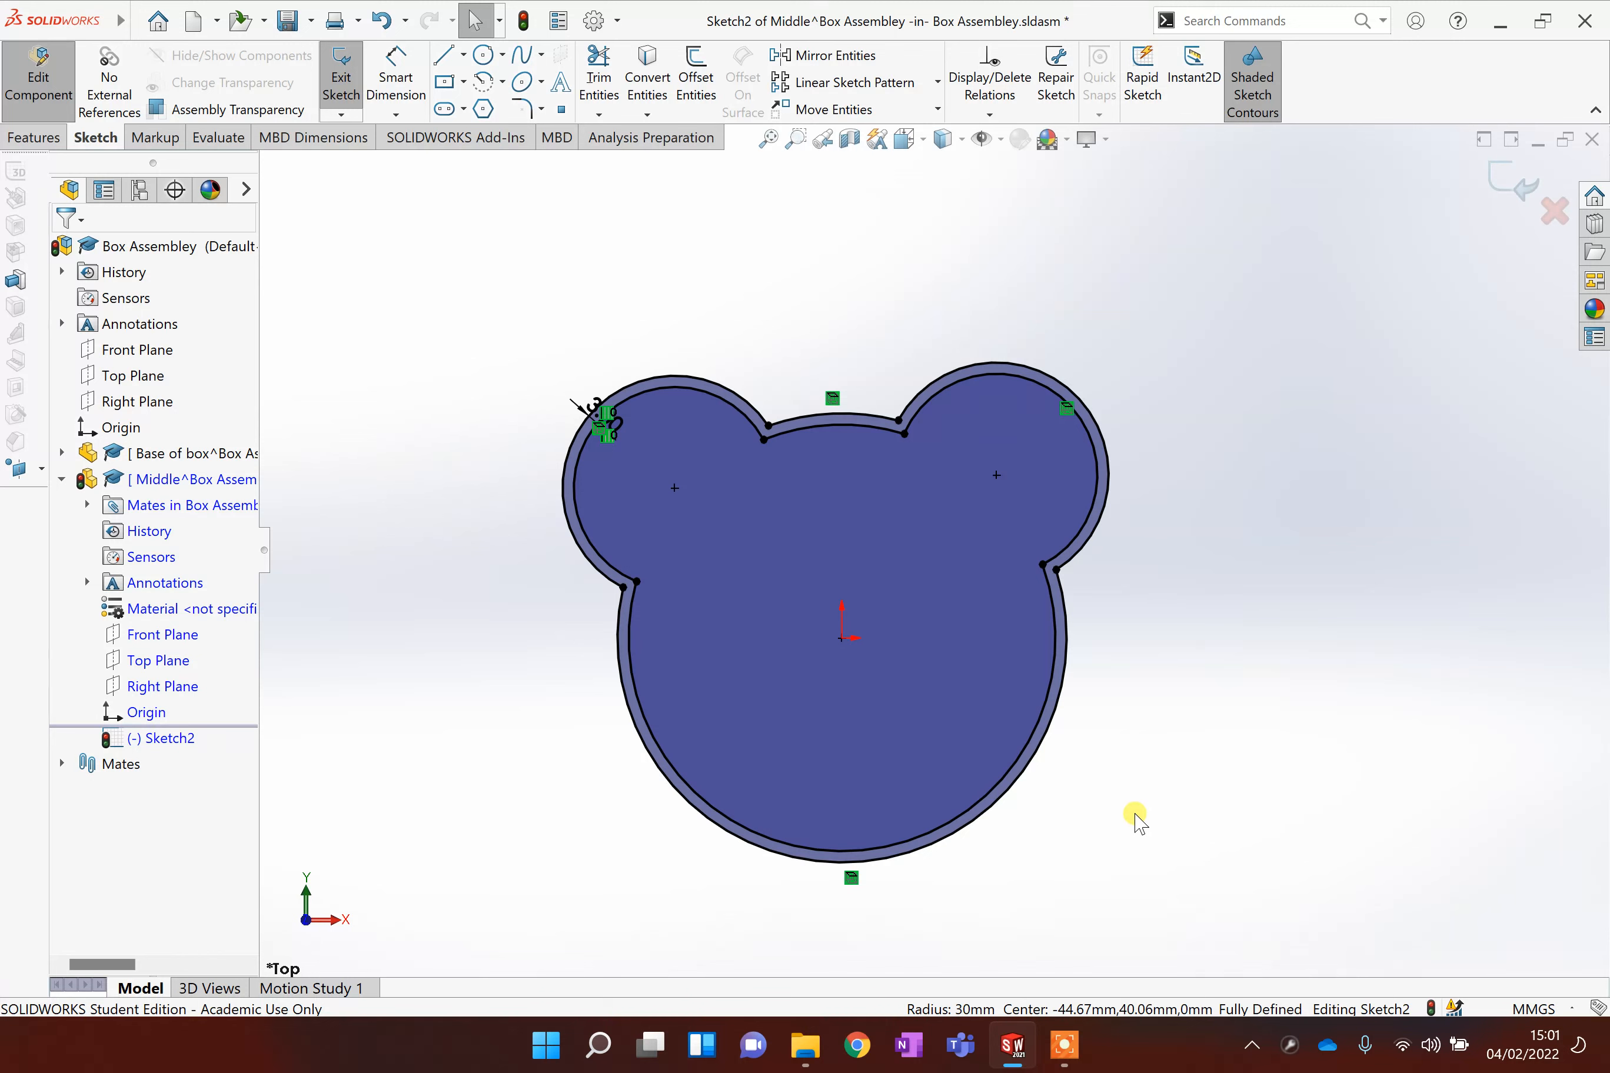
Step: Extrude the ring between the outer and offset outlines as a blind boss with a depth of 30 mm
mouse_move(1109, 817)
middle_mouse_down()
mouse_move(1133, 758)
mouse_move(1086, 539)
mouse_move(1054, 478)
mouse_move(1046, 523)
middle_mouse_up()
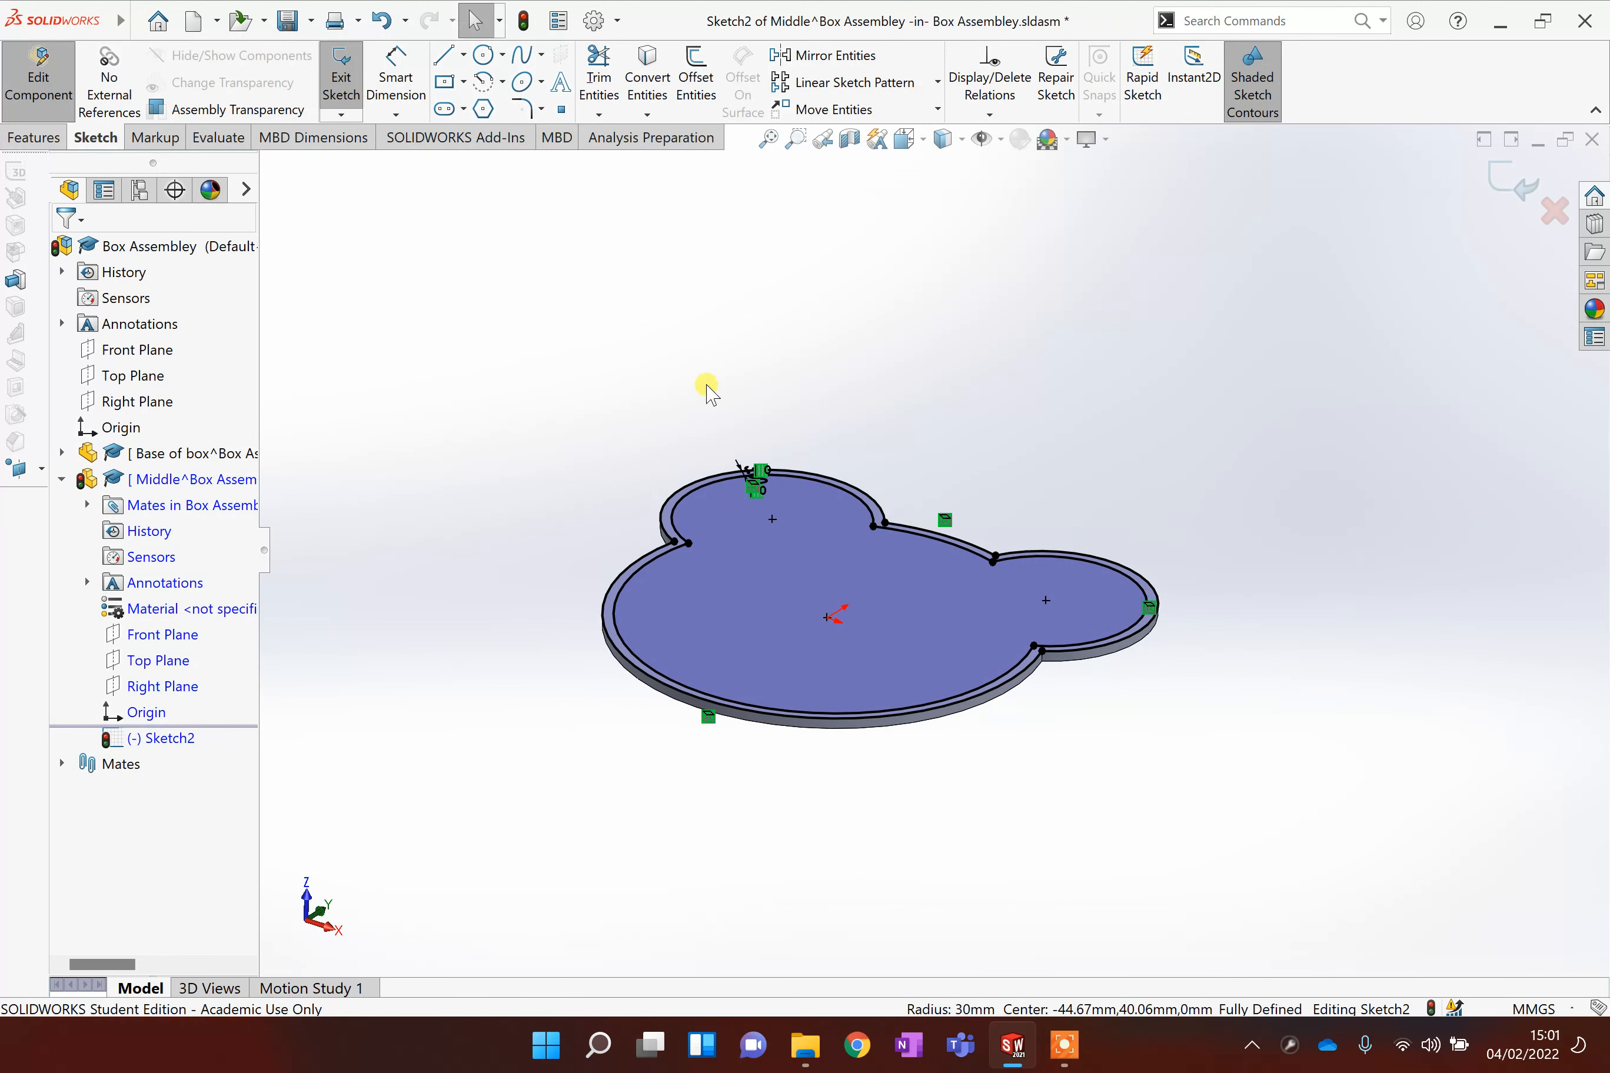
left_click(45, 136)
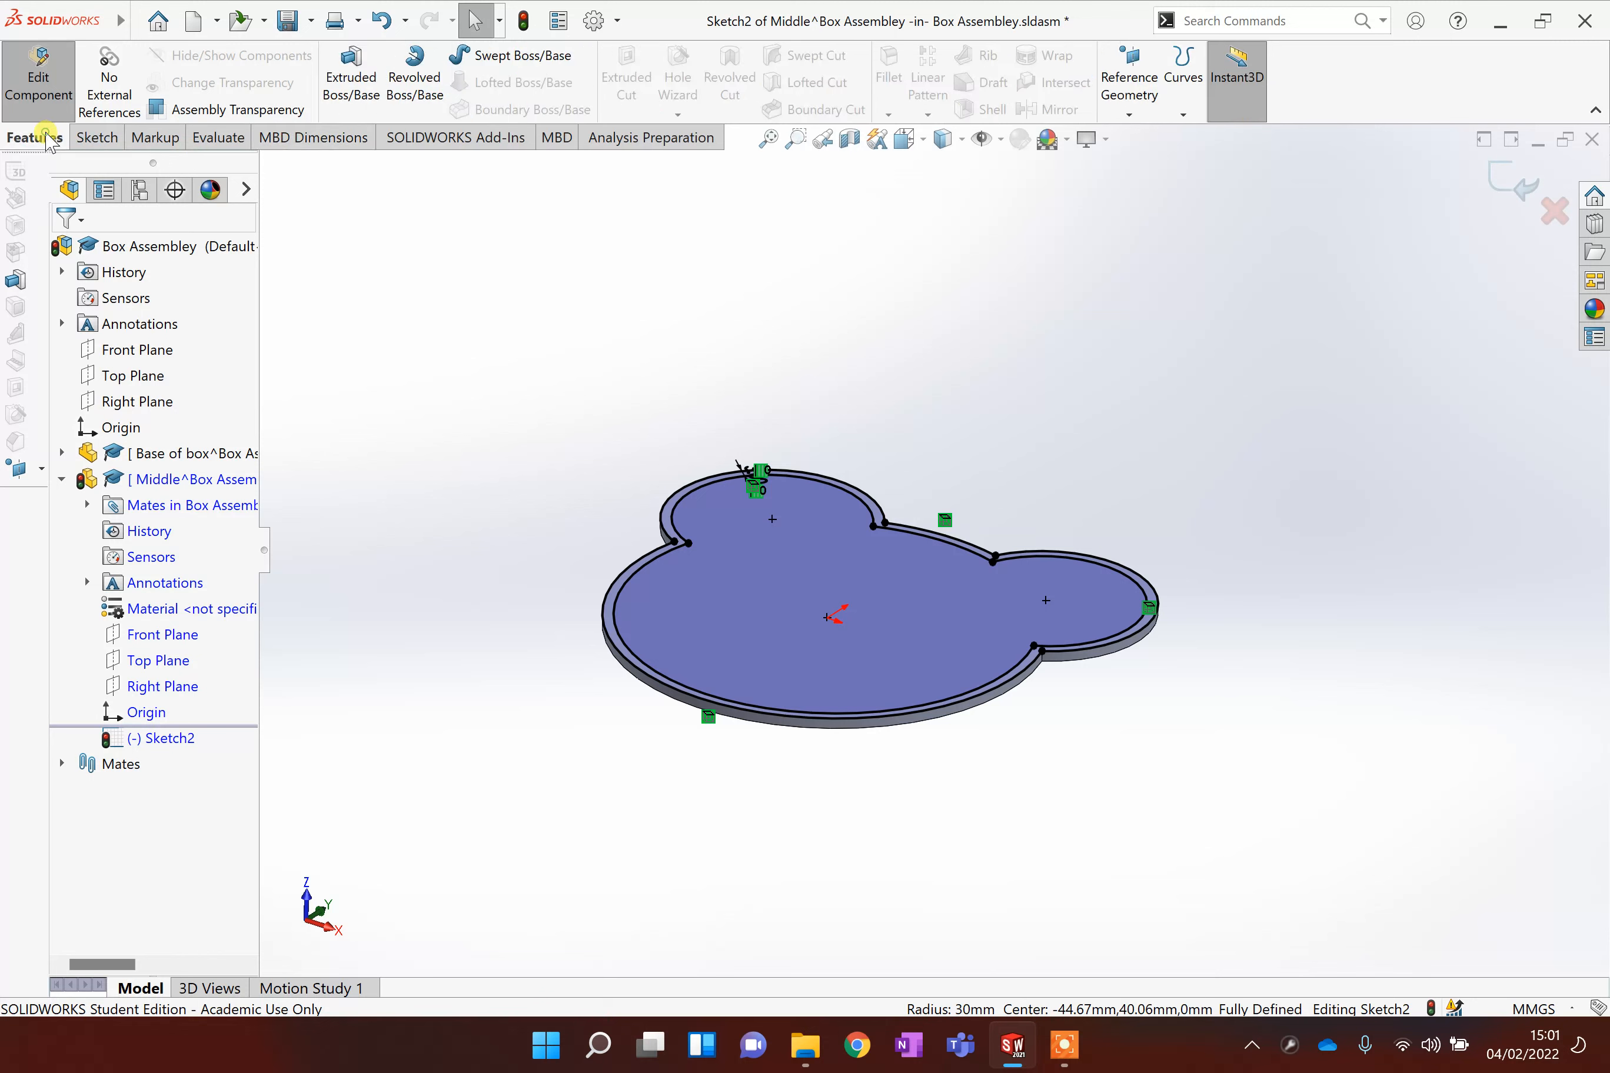
left_click(351, 75)
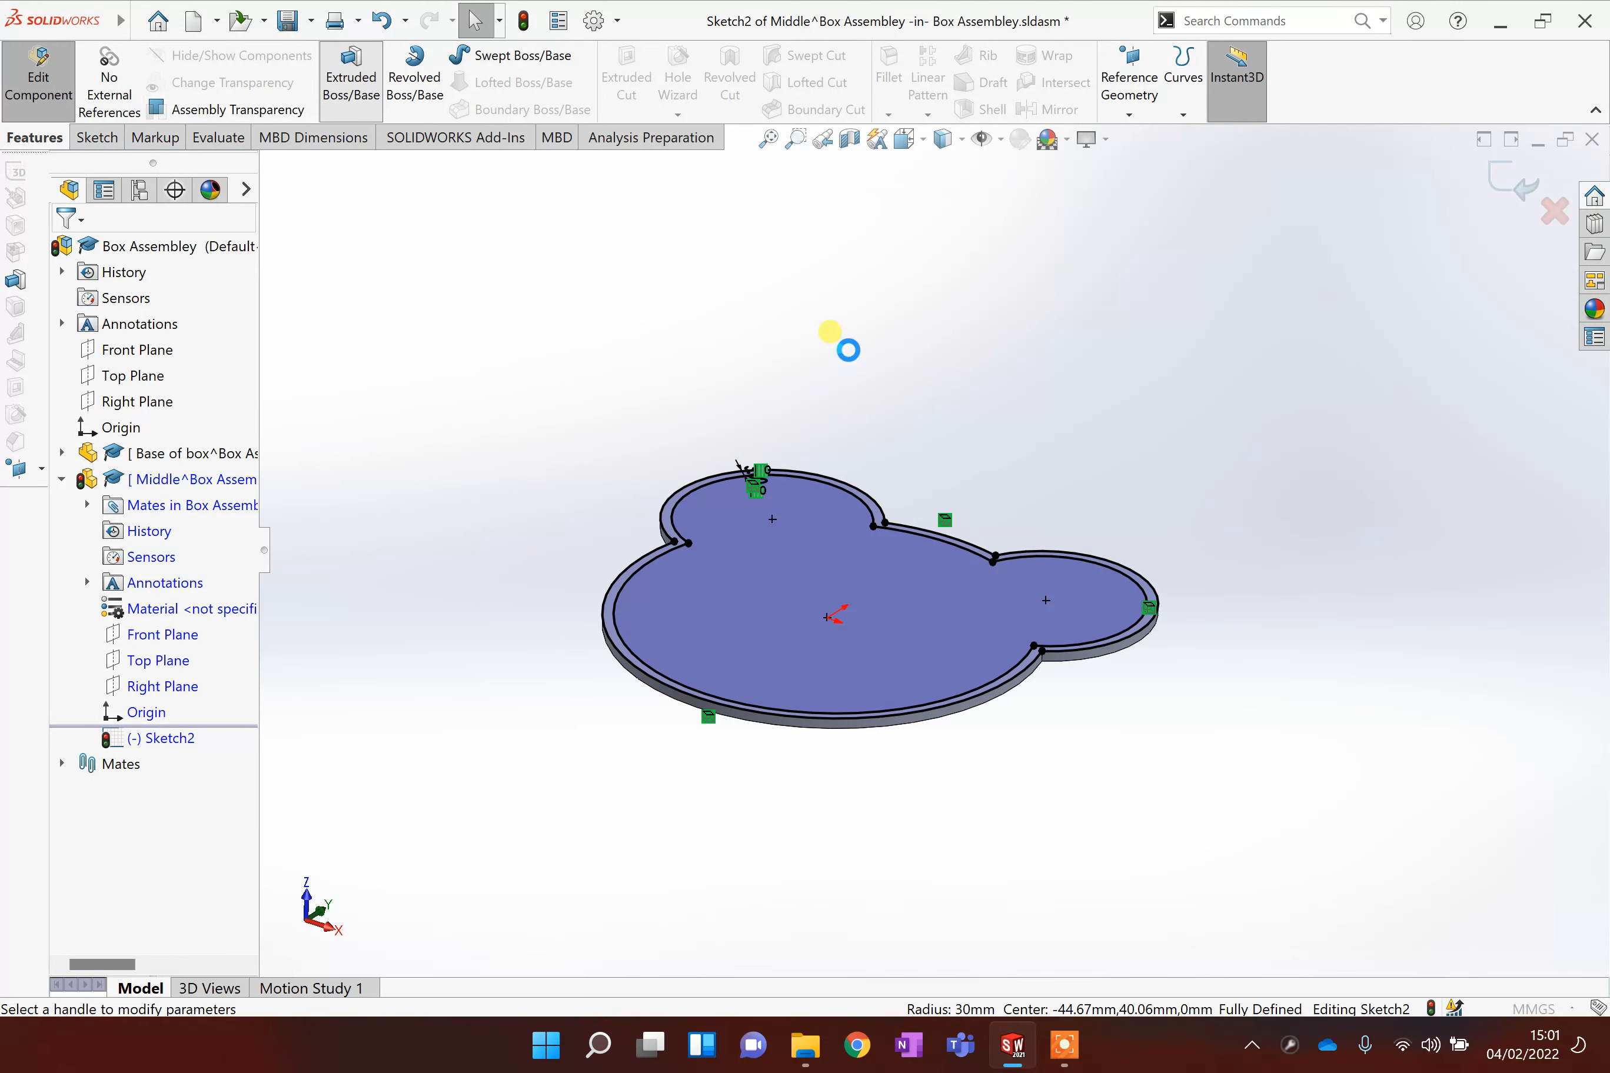
scroll(913, 492, "down", 3)
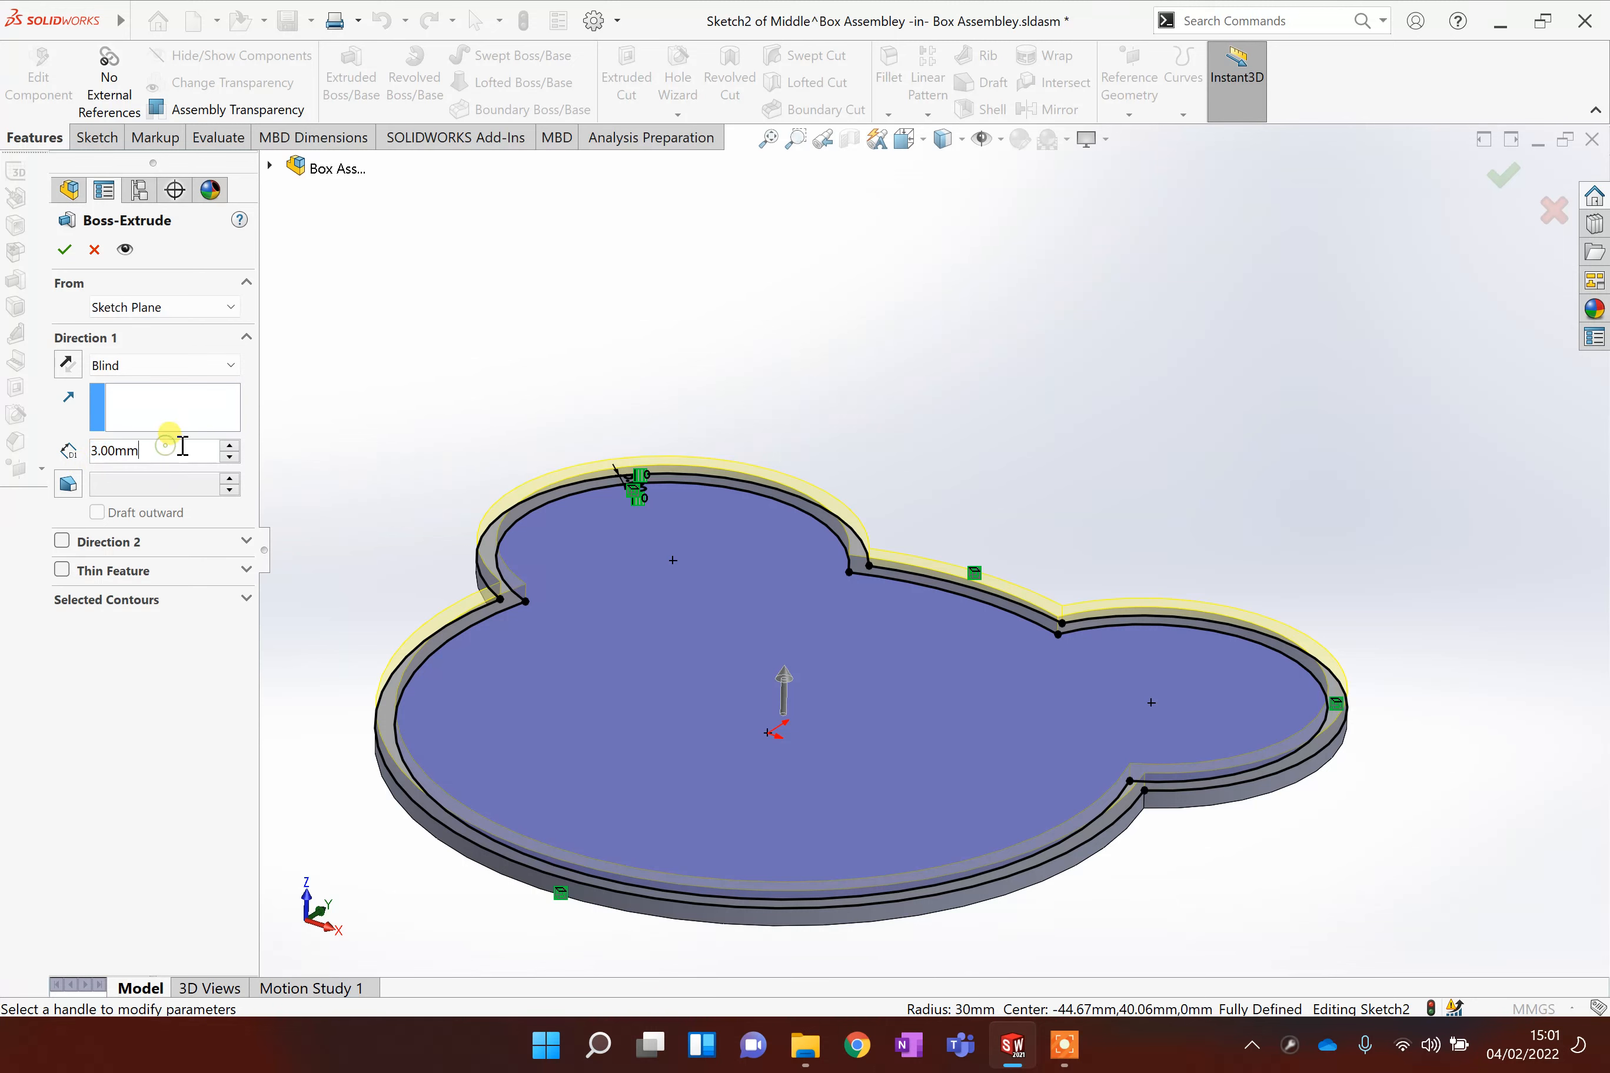
type("30")
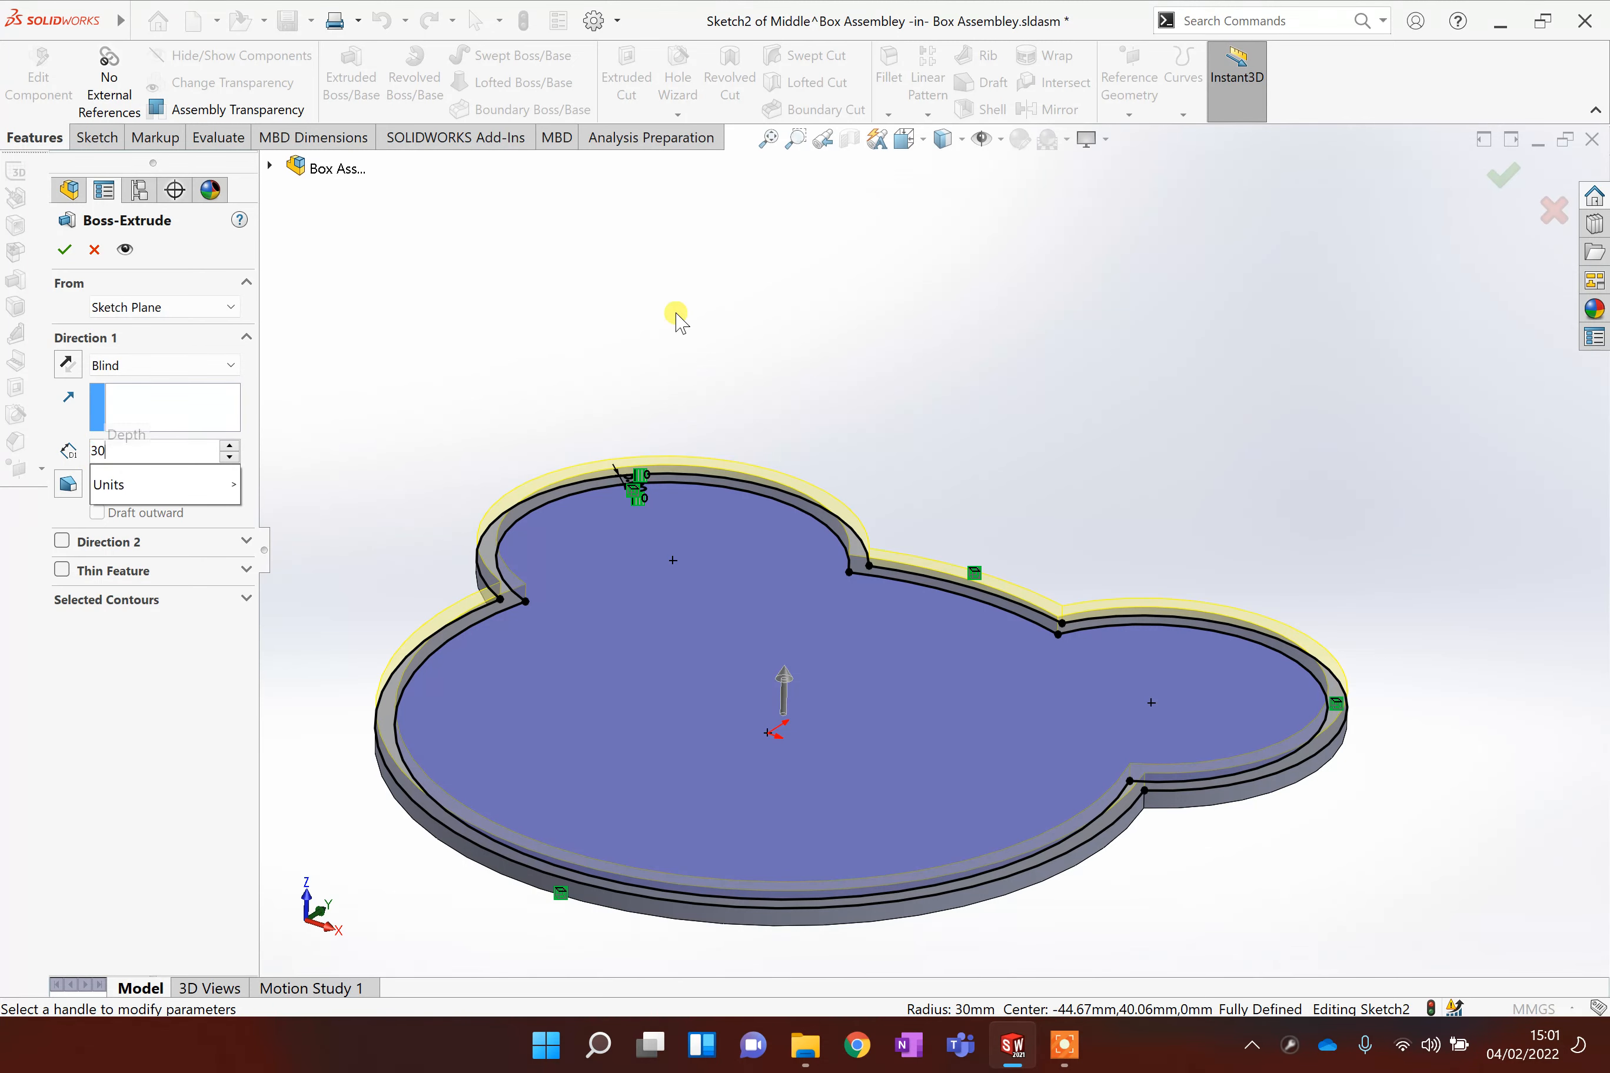
key("Return")
scroll(973, 309, "up", 3)
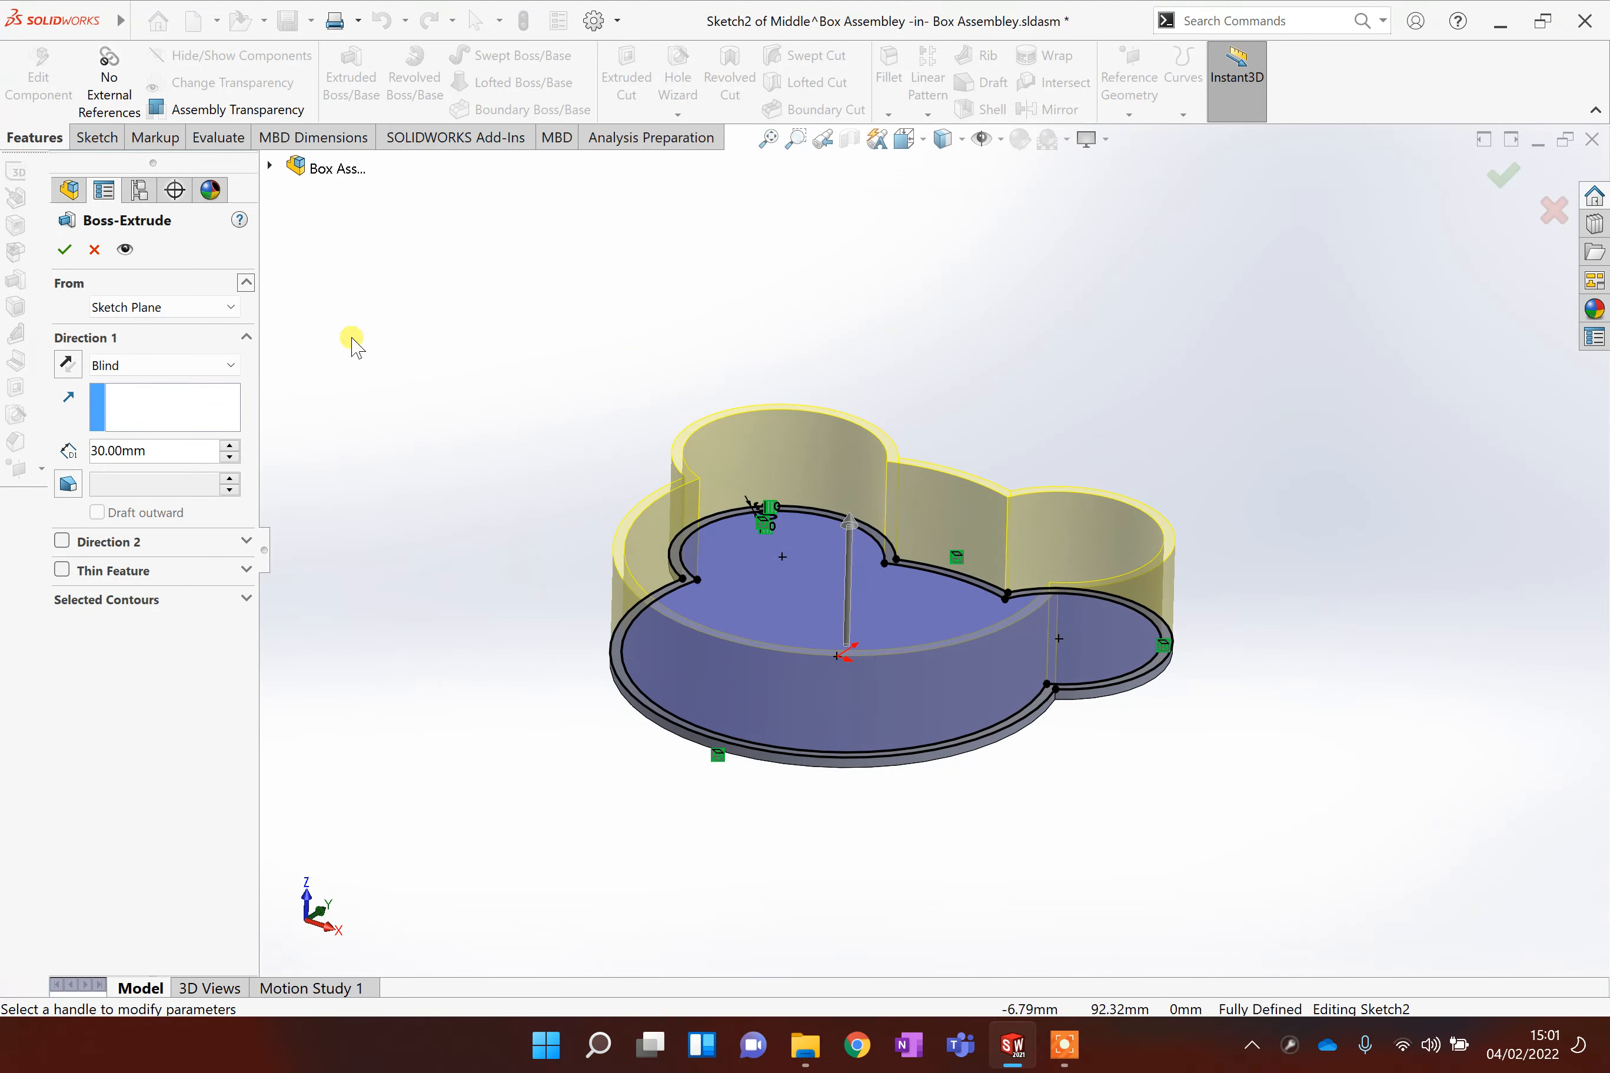
left_click(64, 258)
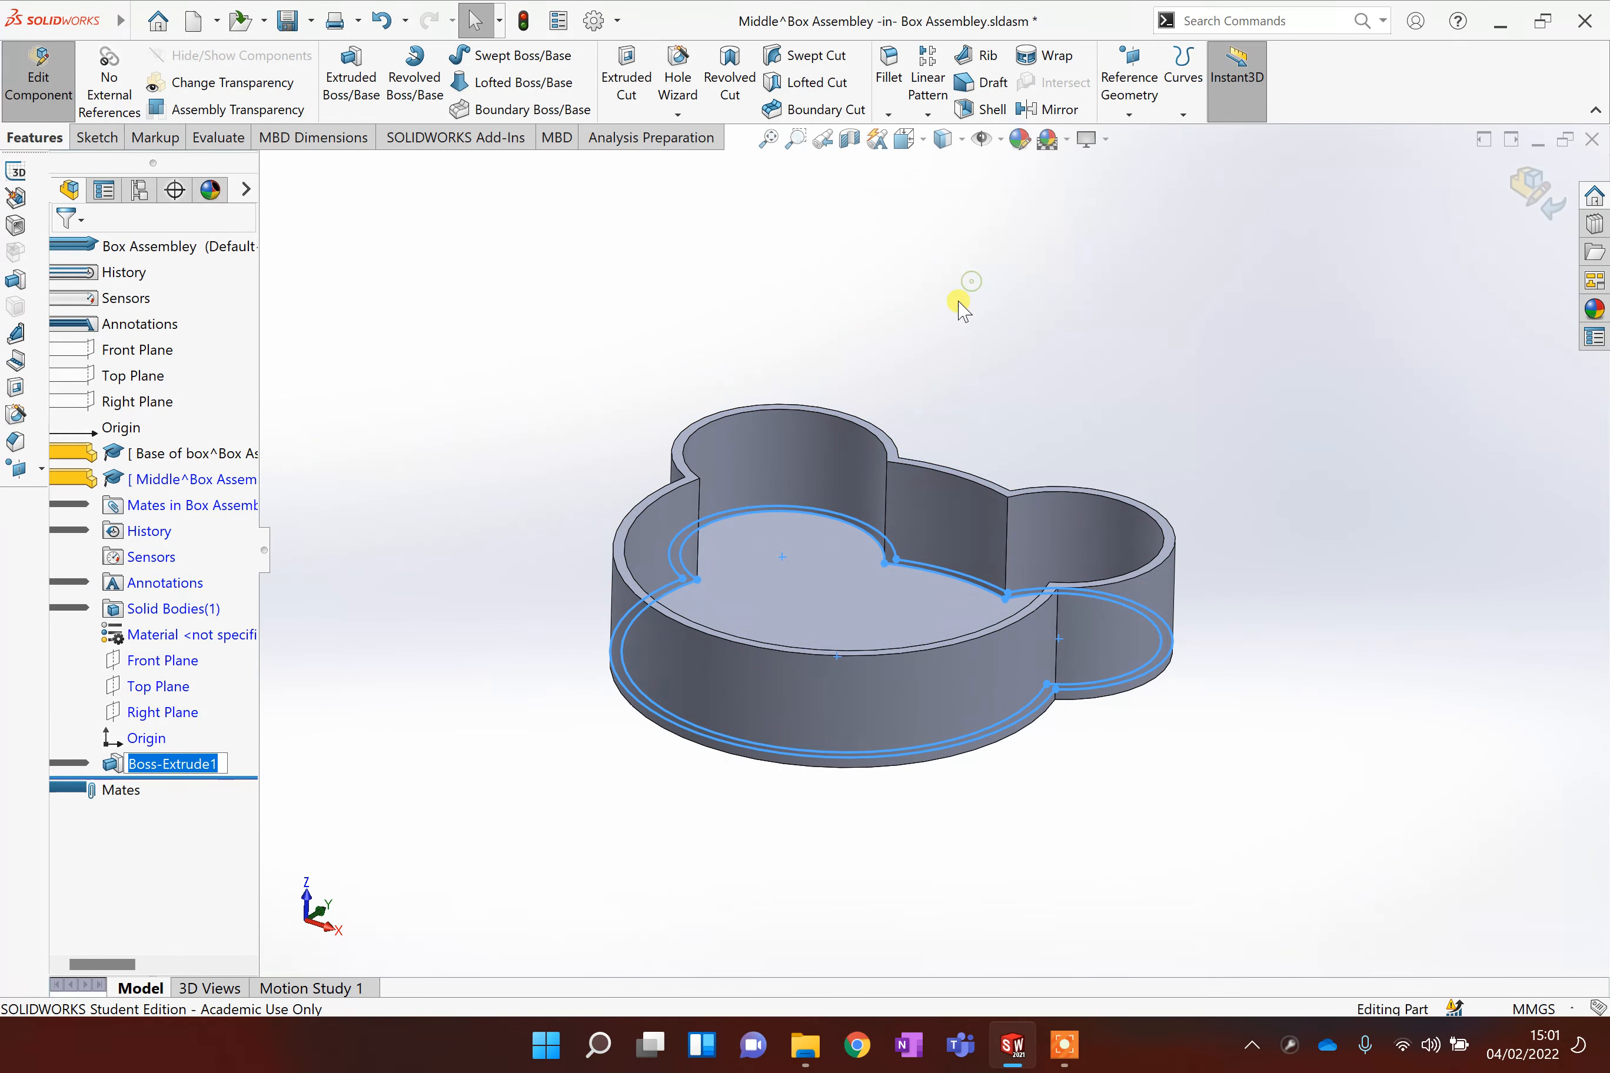
Step: Start a new sketch on the upper rim face of the Middle part's extruded wall
middle_click_drag(963, 320, 963, 251)
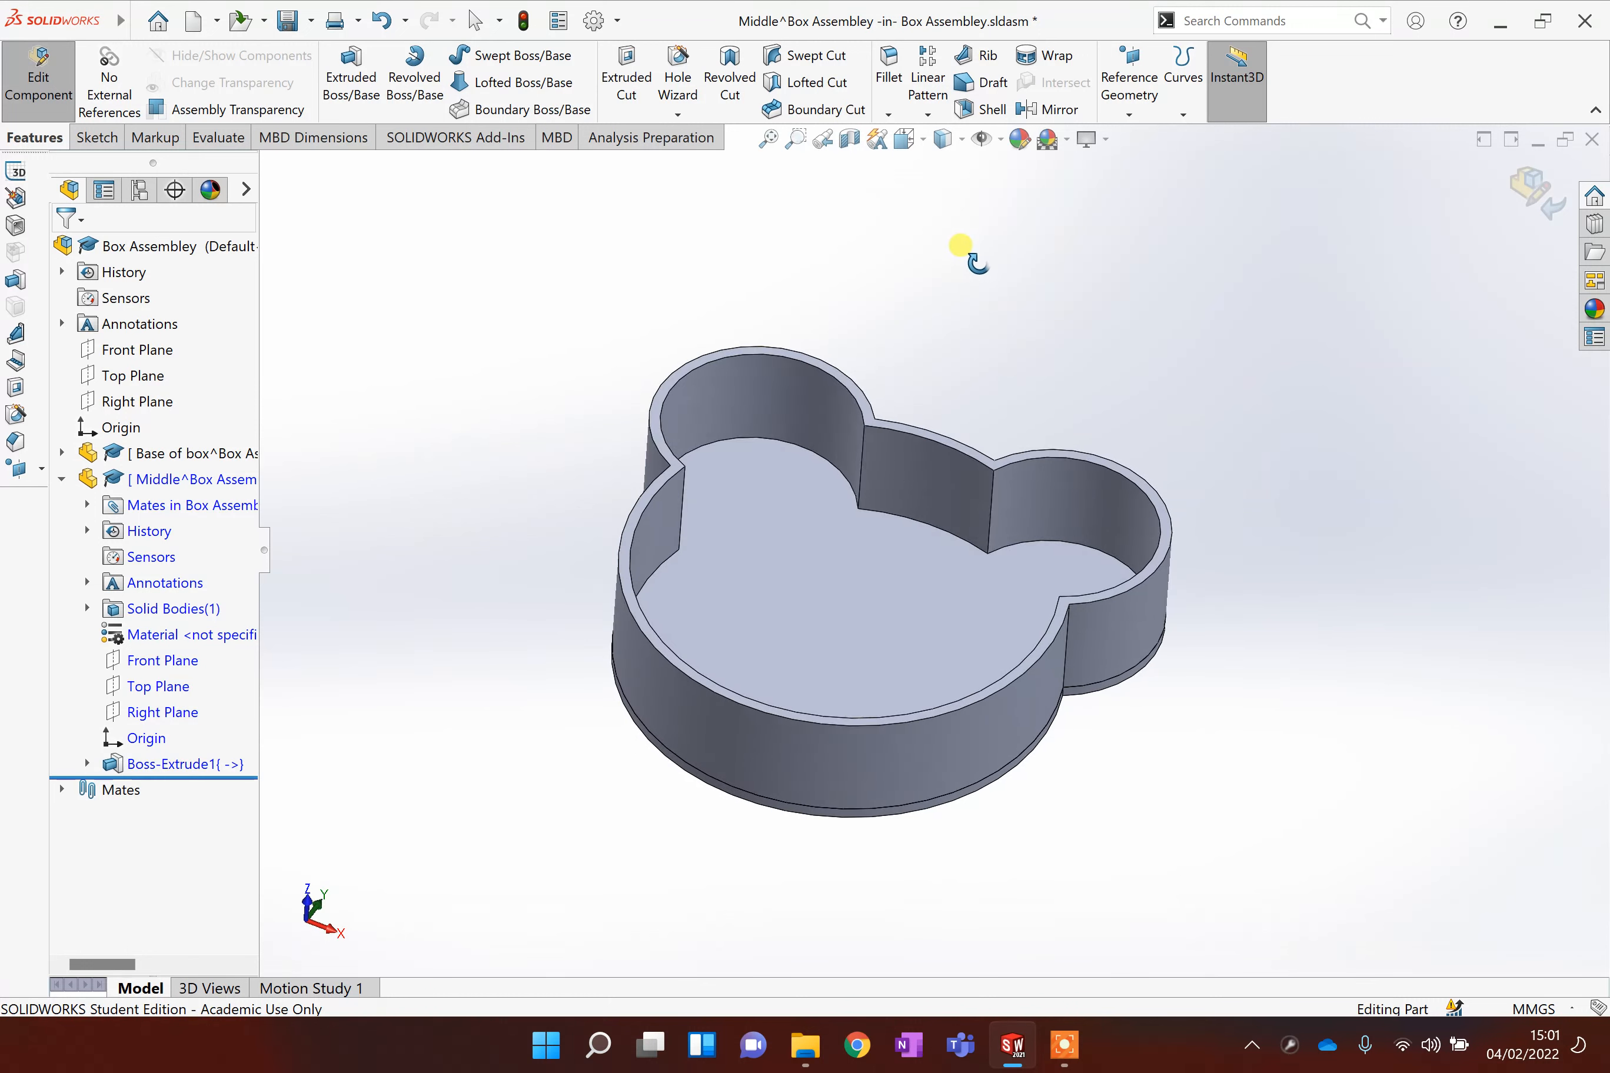
middle_click_drag(903, 503, 927, 348)
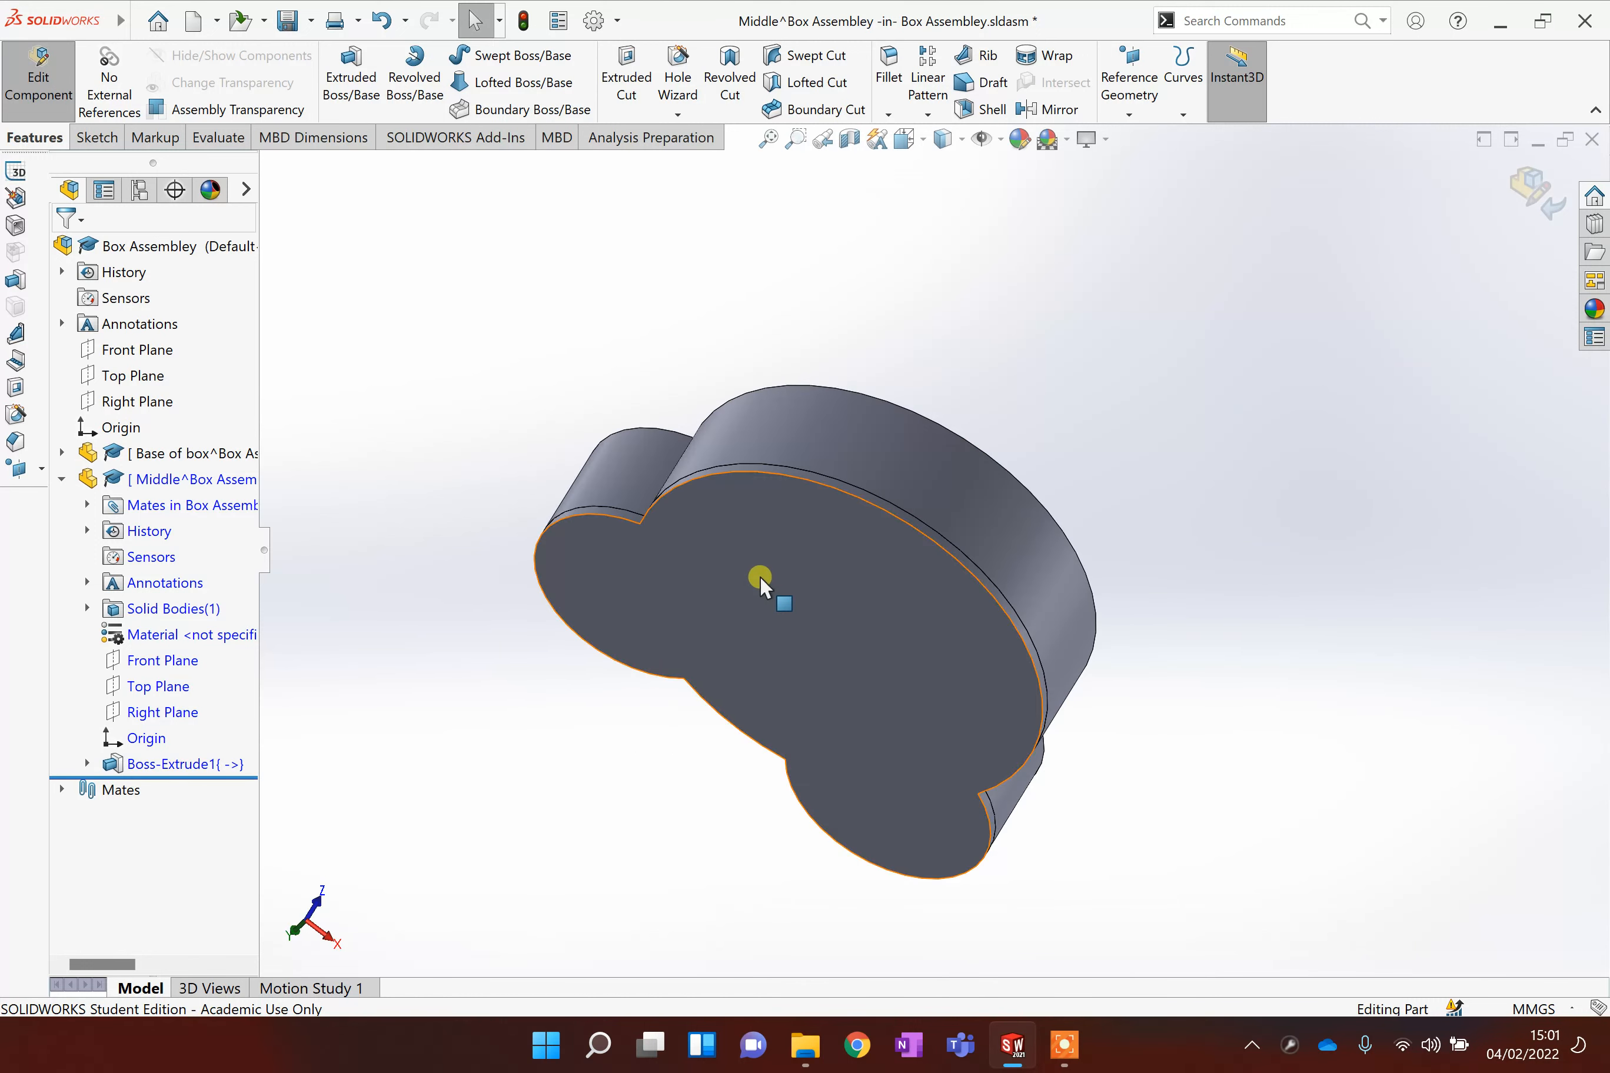
middle_click_drag(862, 442, 838, 672)
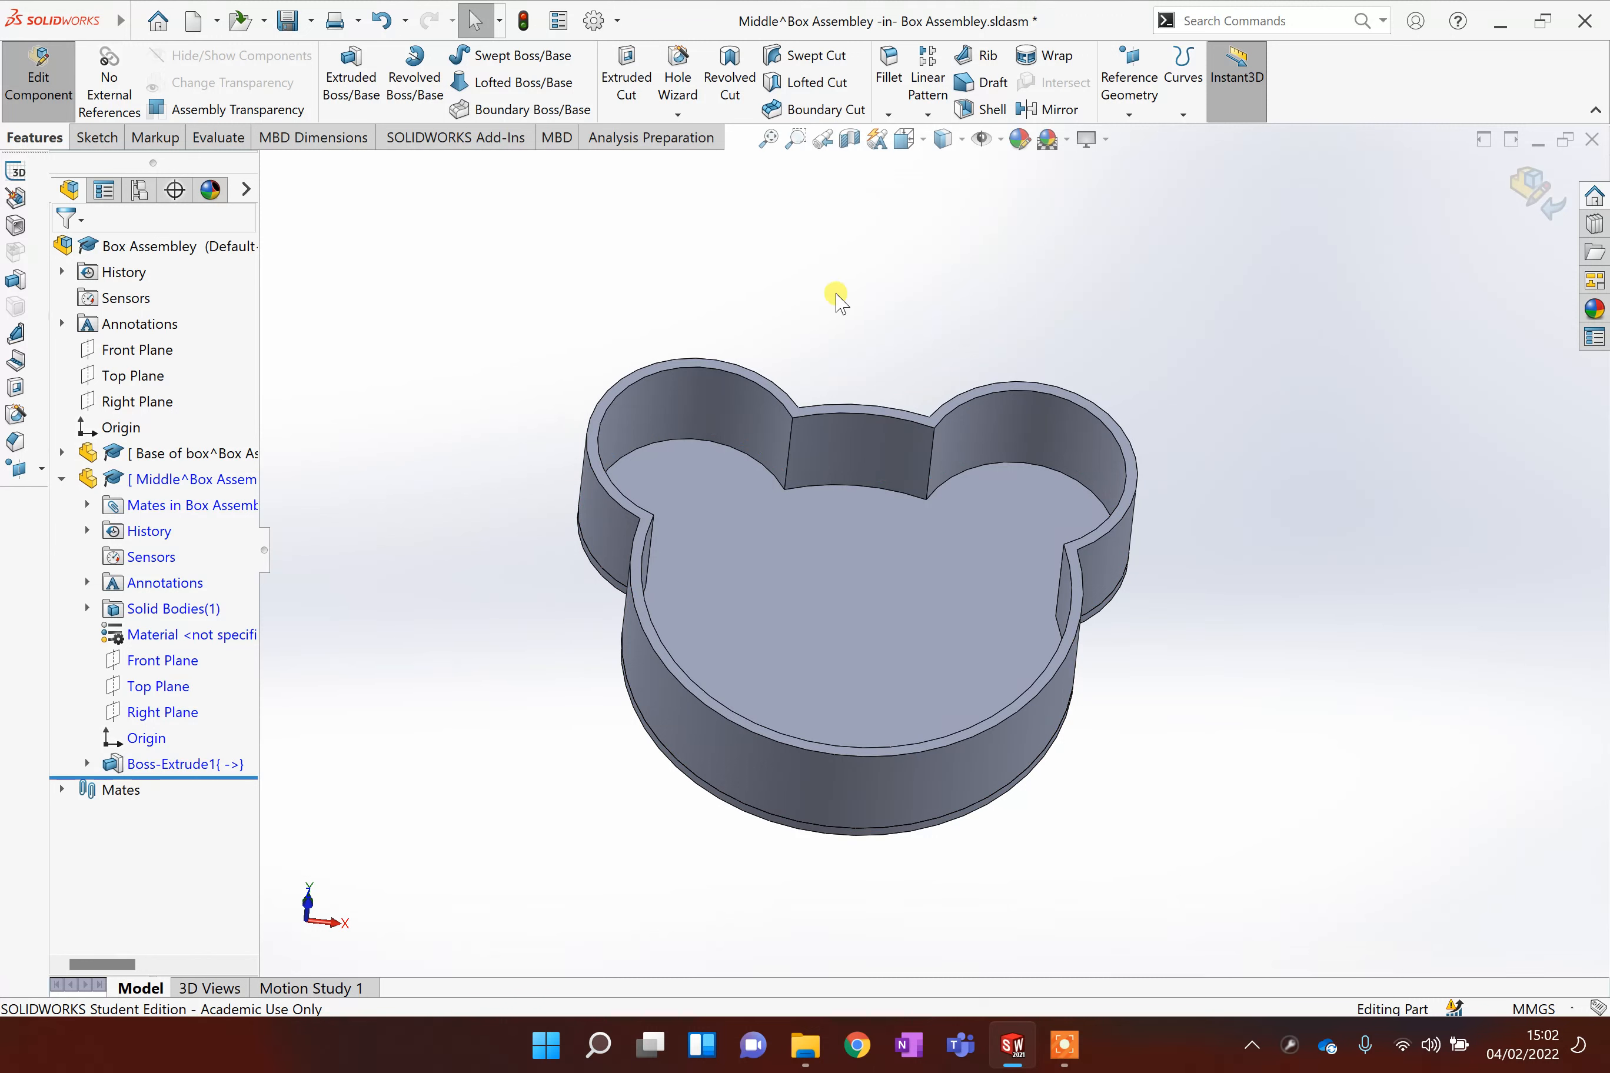
scroll(884, 413, "down", 3)
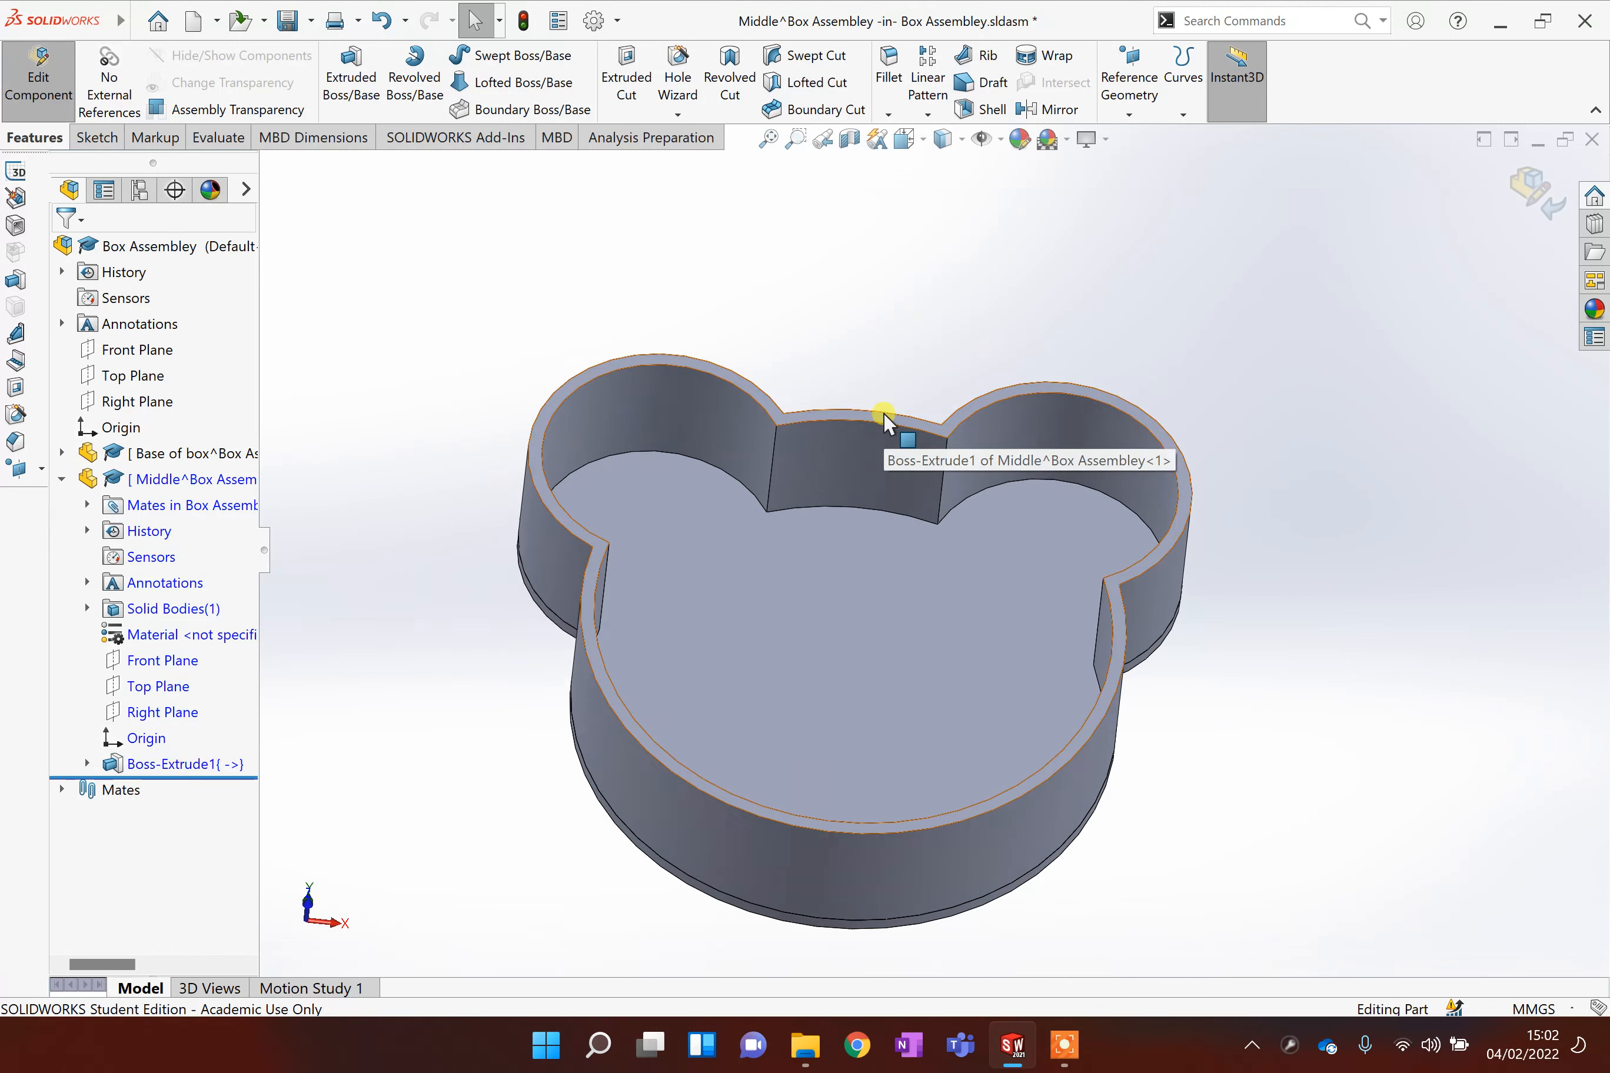
scroll(935, 436, "down", 1)
left_click(939, 439)
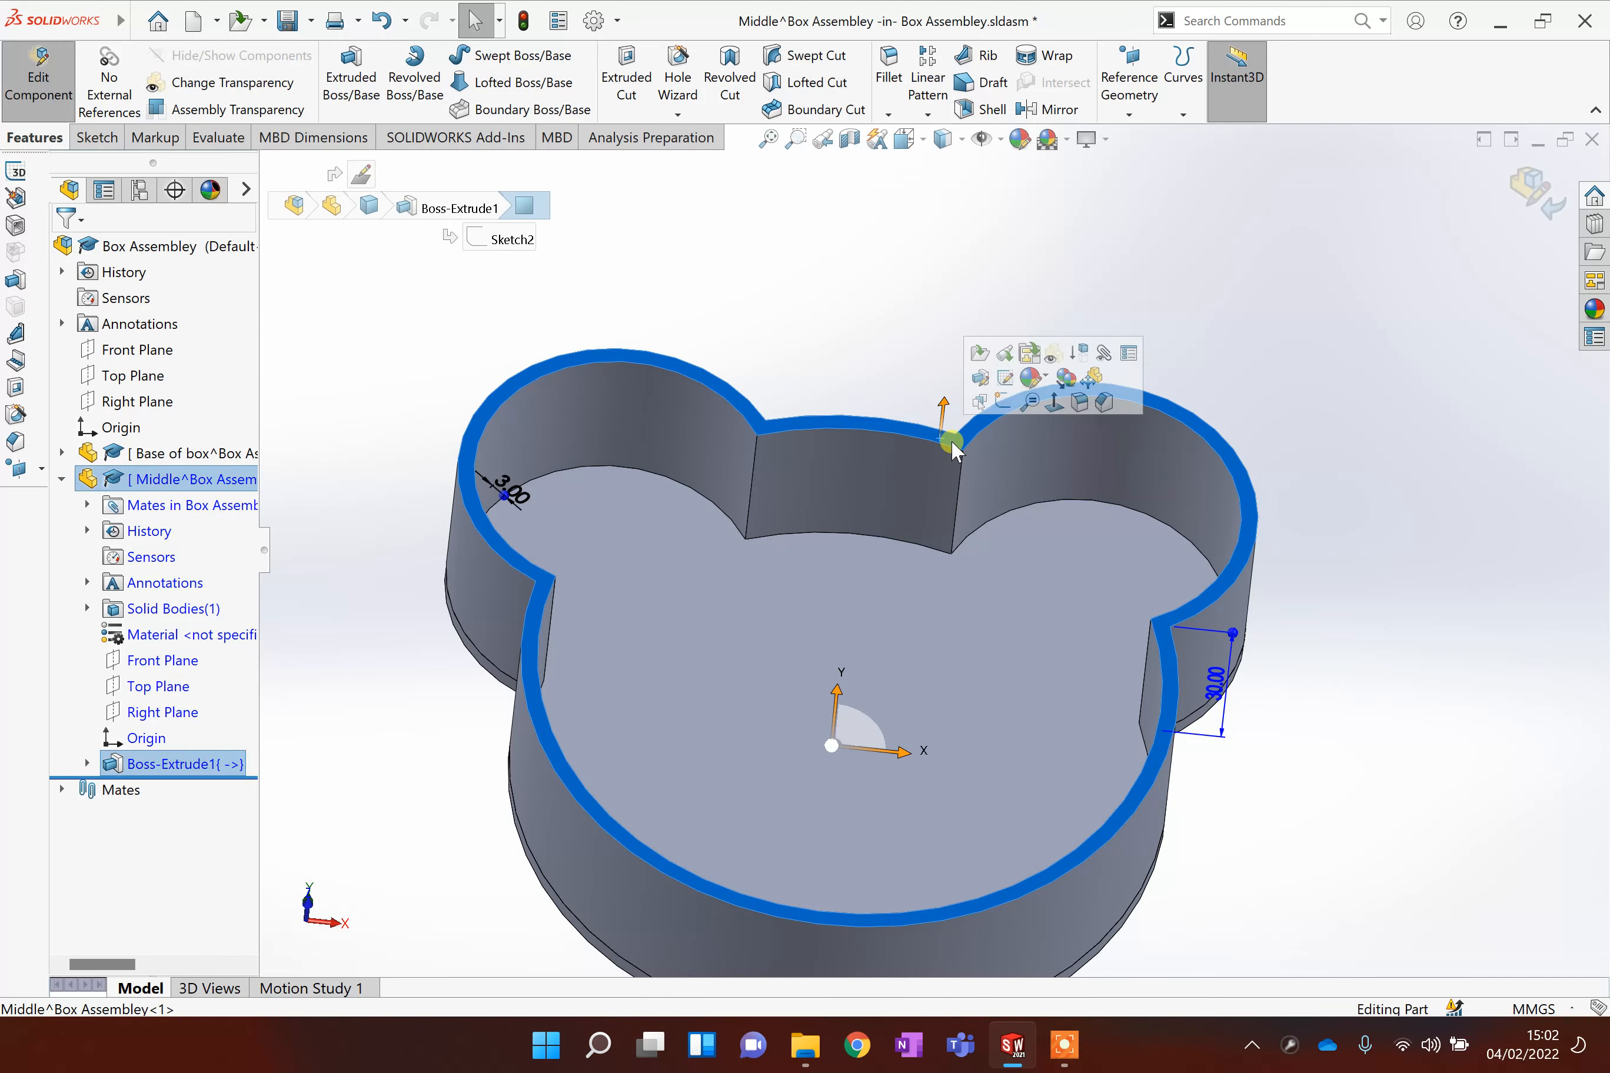
right_click(961, 447)
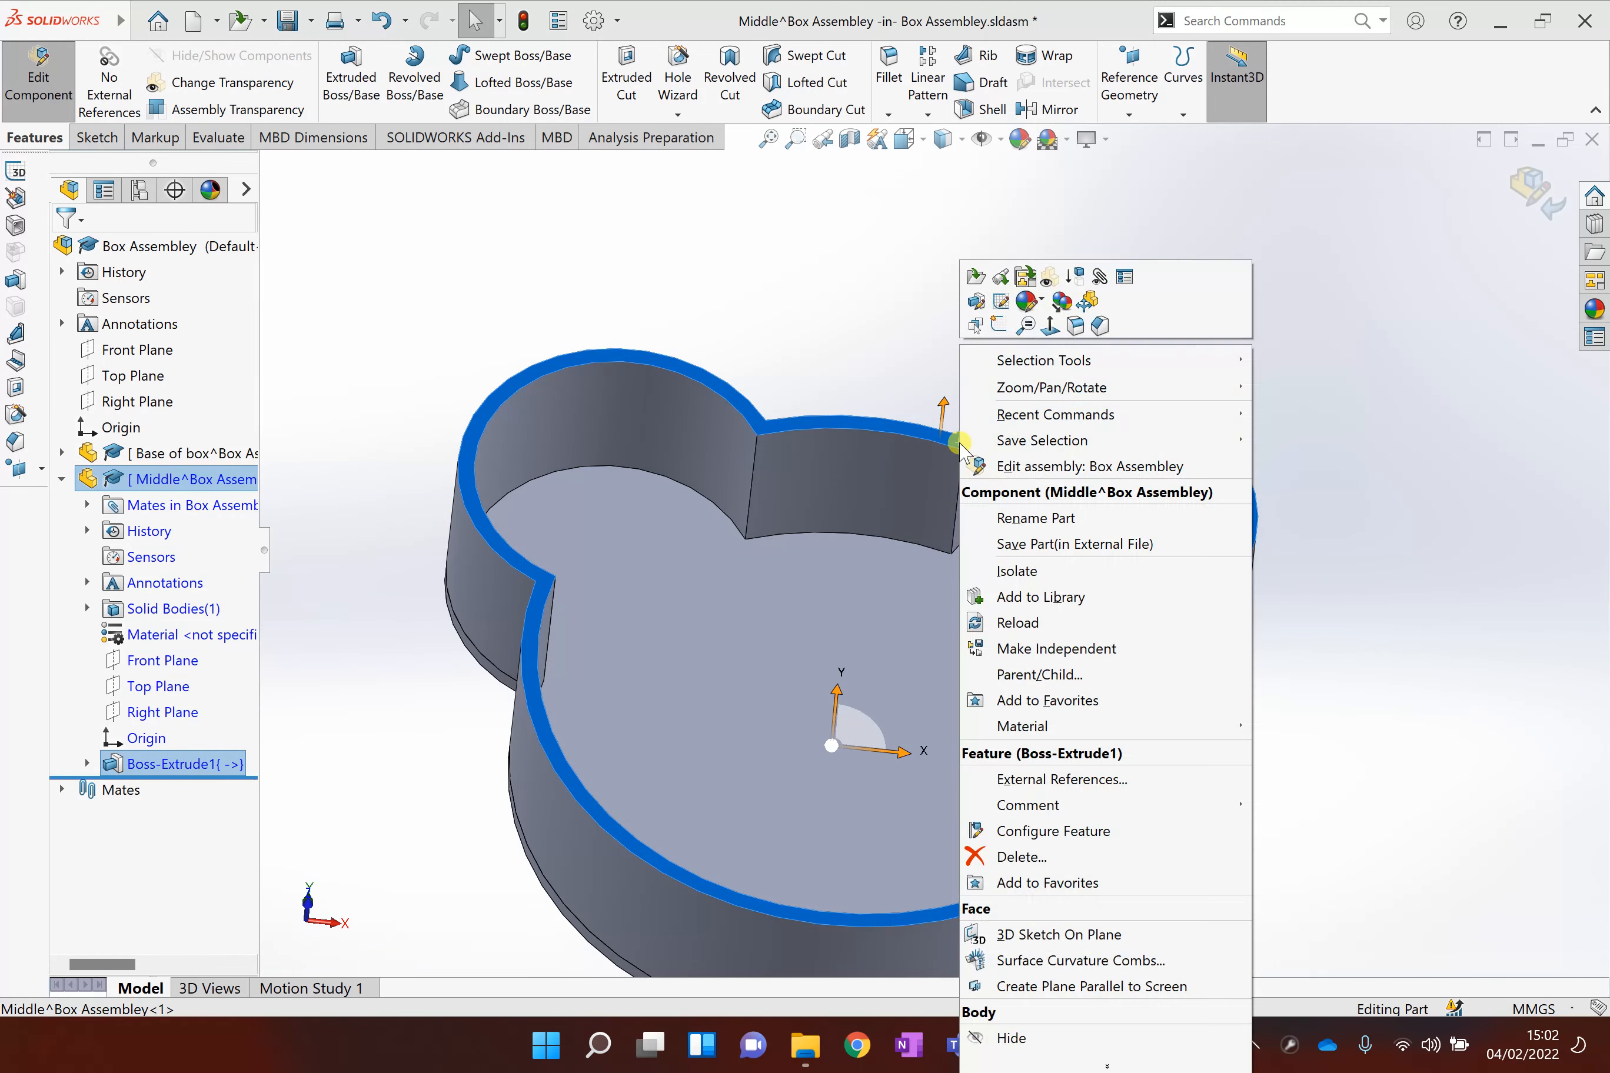
left_click(1000, 325)
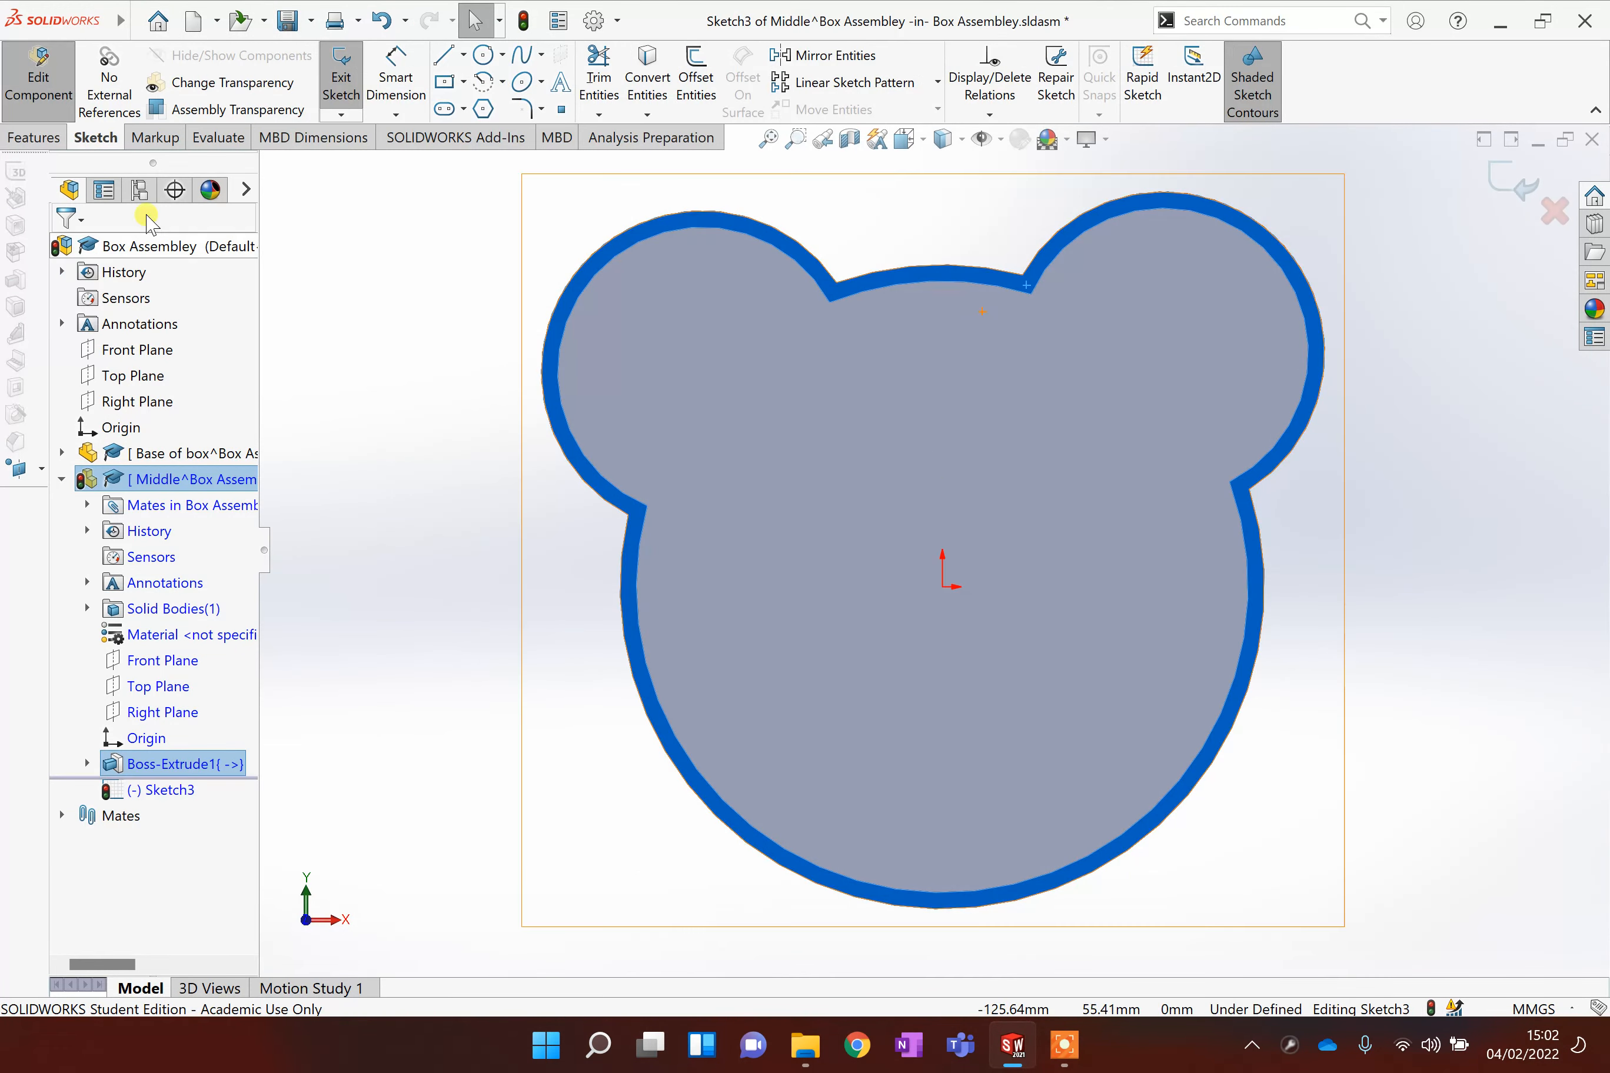
Step: Sketch three circles of about 5 mm radius along the inner wall edge: between the ears, at the lower left and at the lower right
left_click(485, 56)
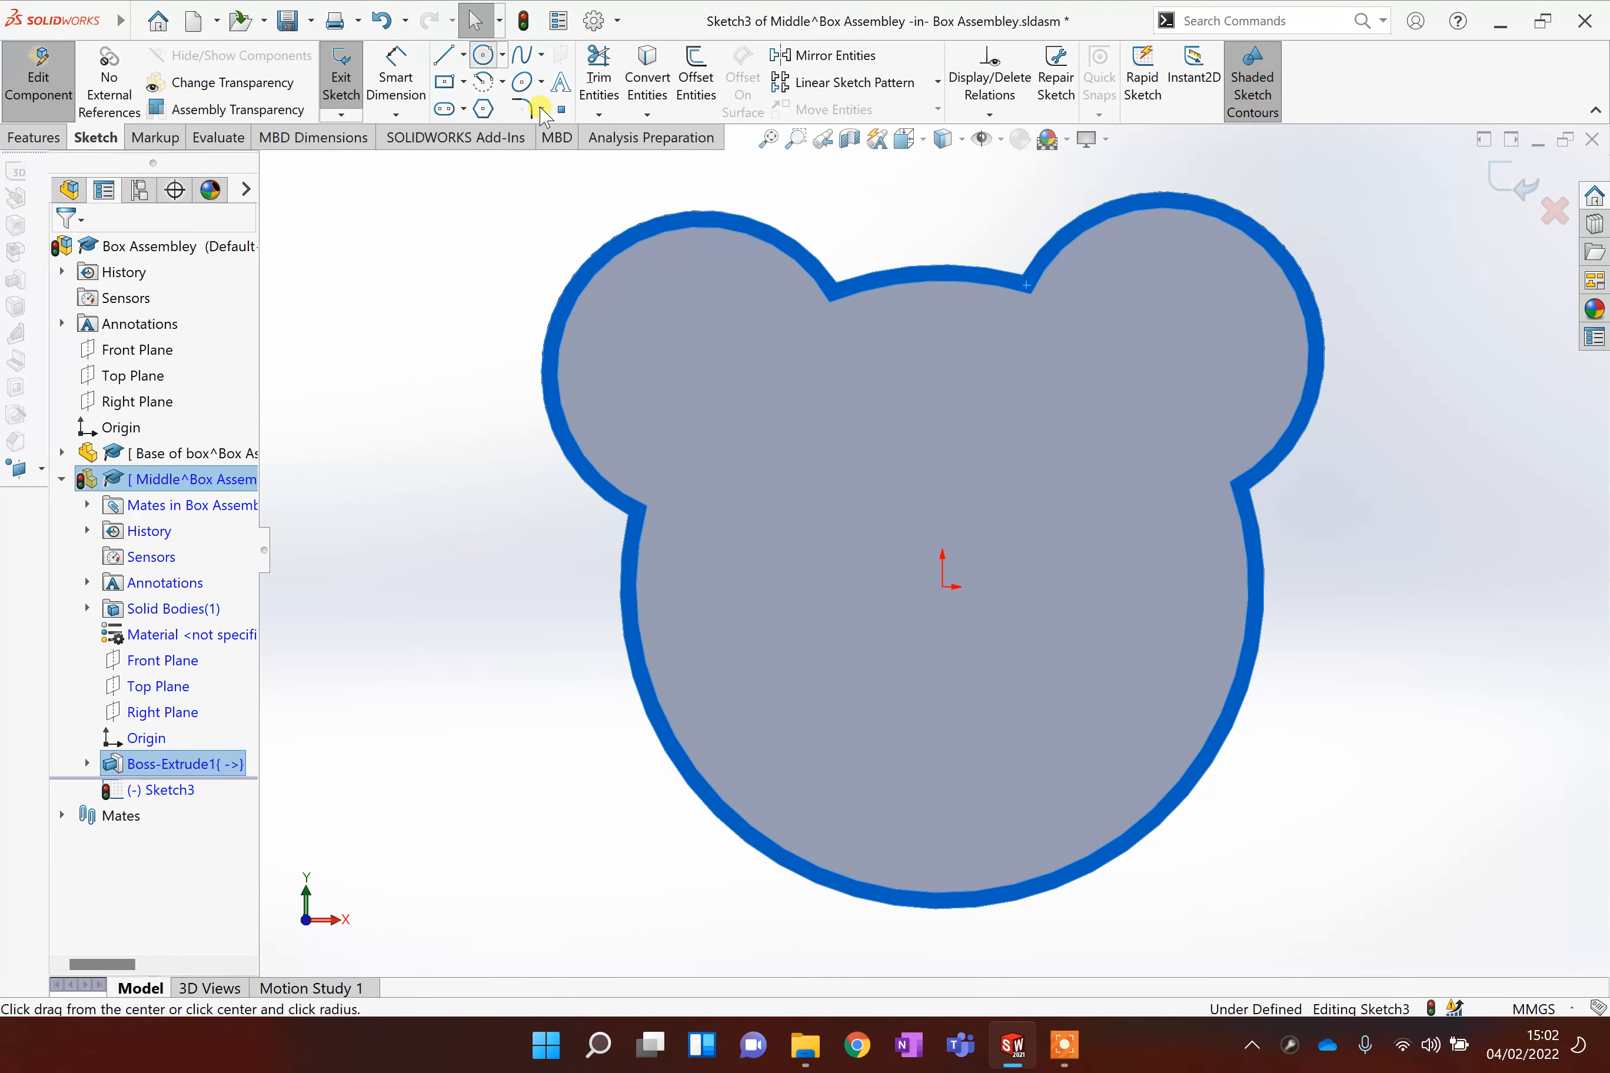
left_click(943, 305)
left_click(962, 317)
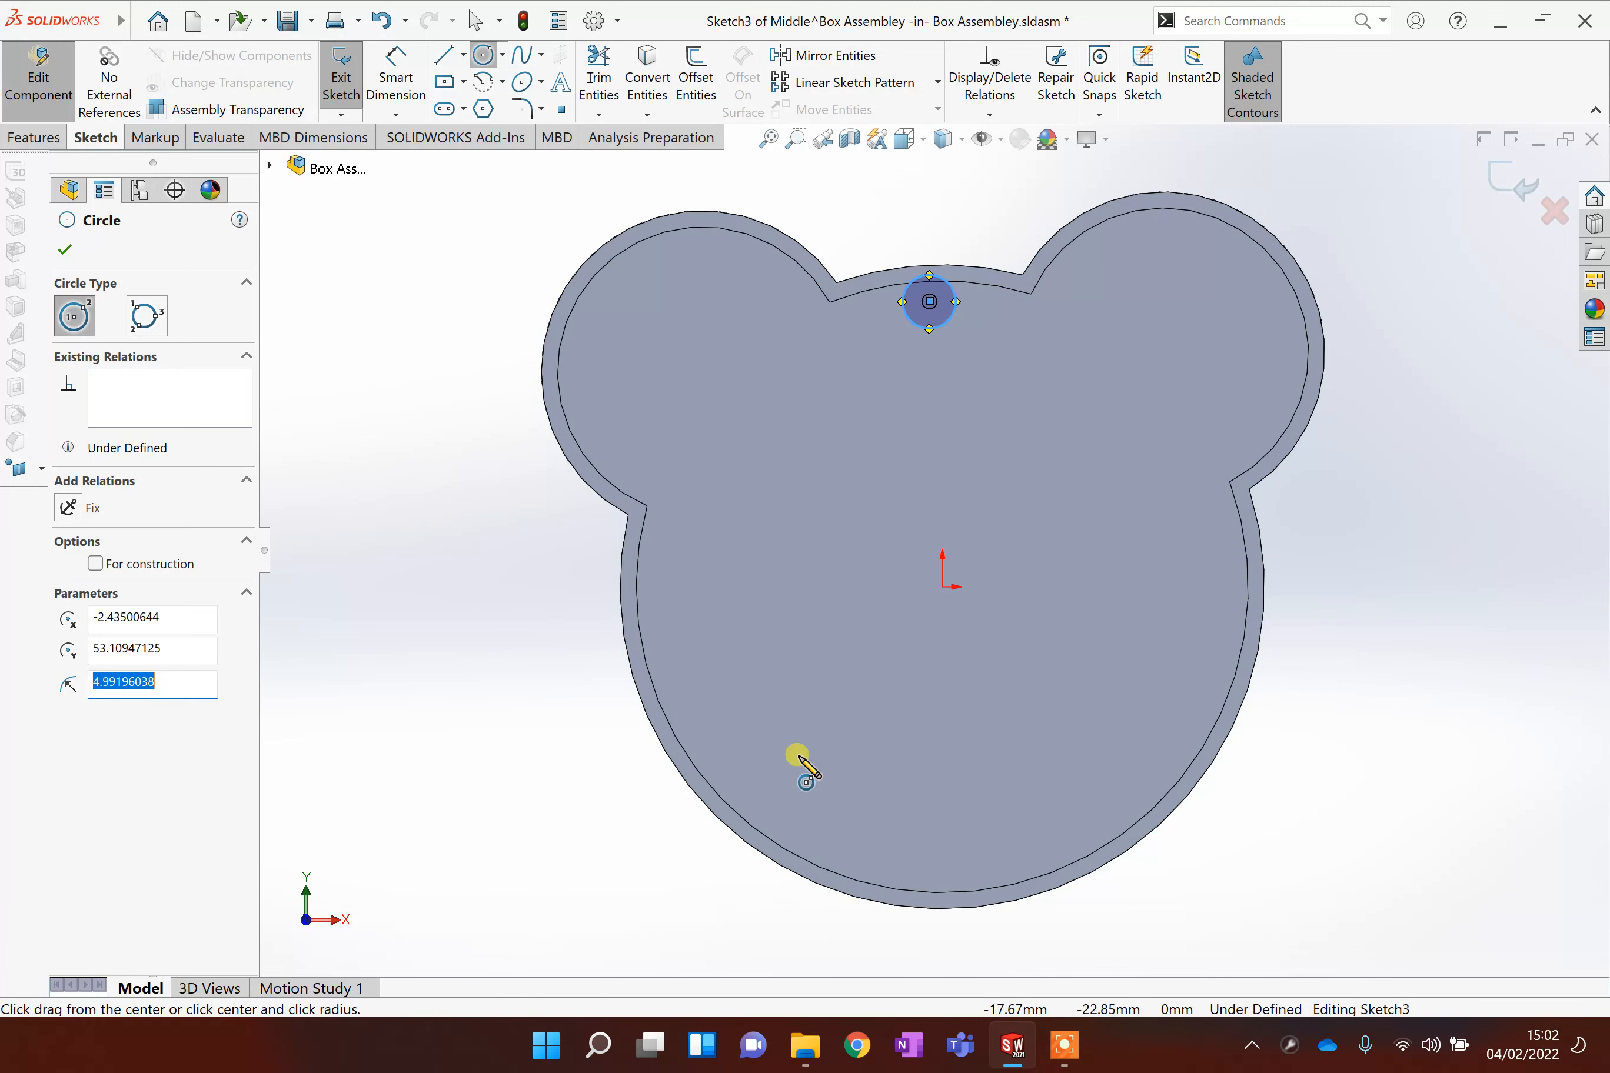
left_click(722, 759)
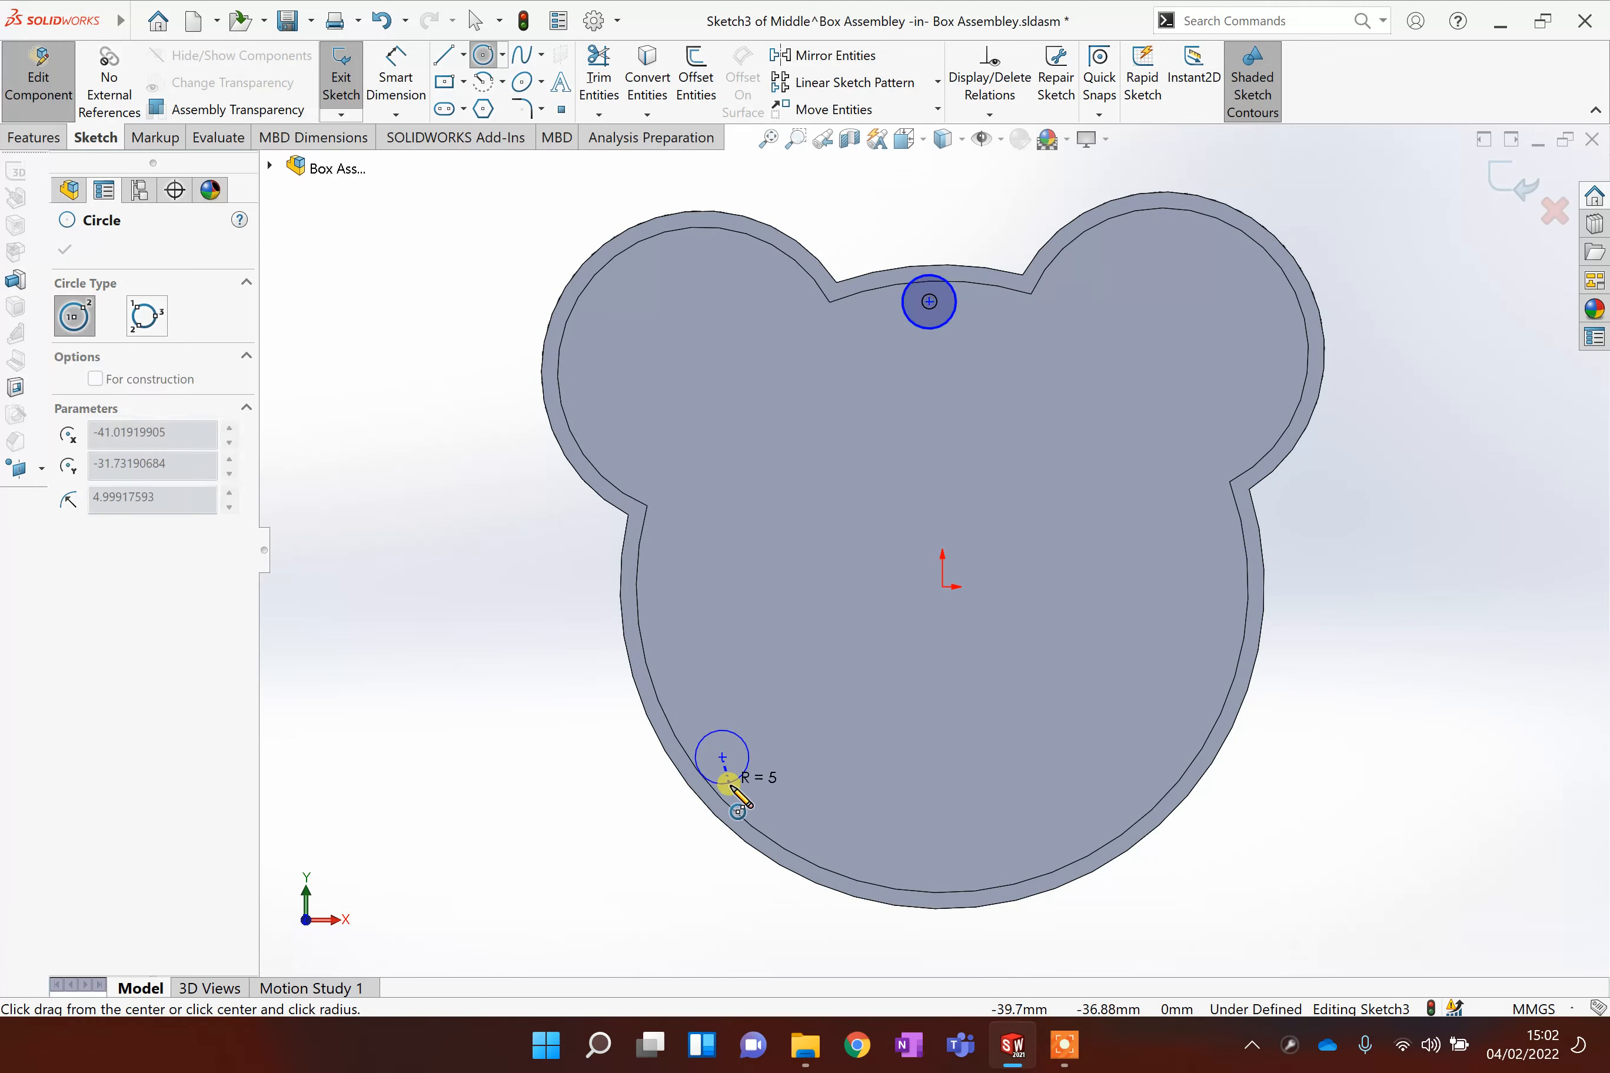
left_click(729, 785)
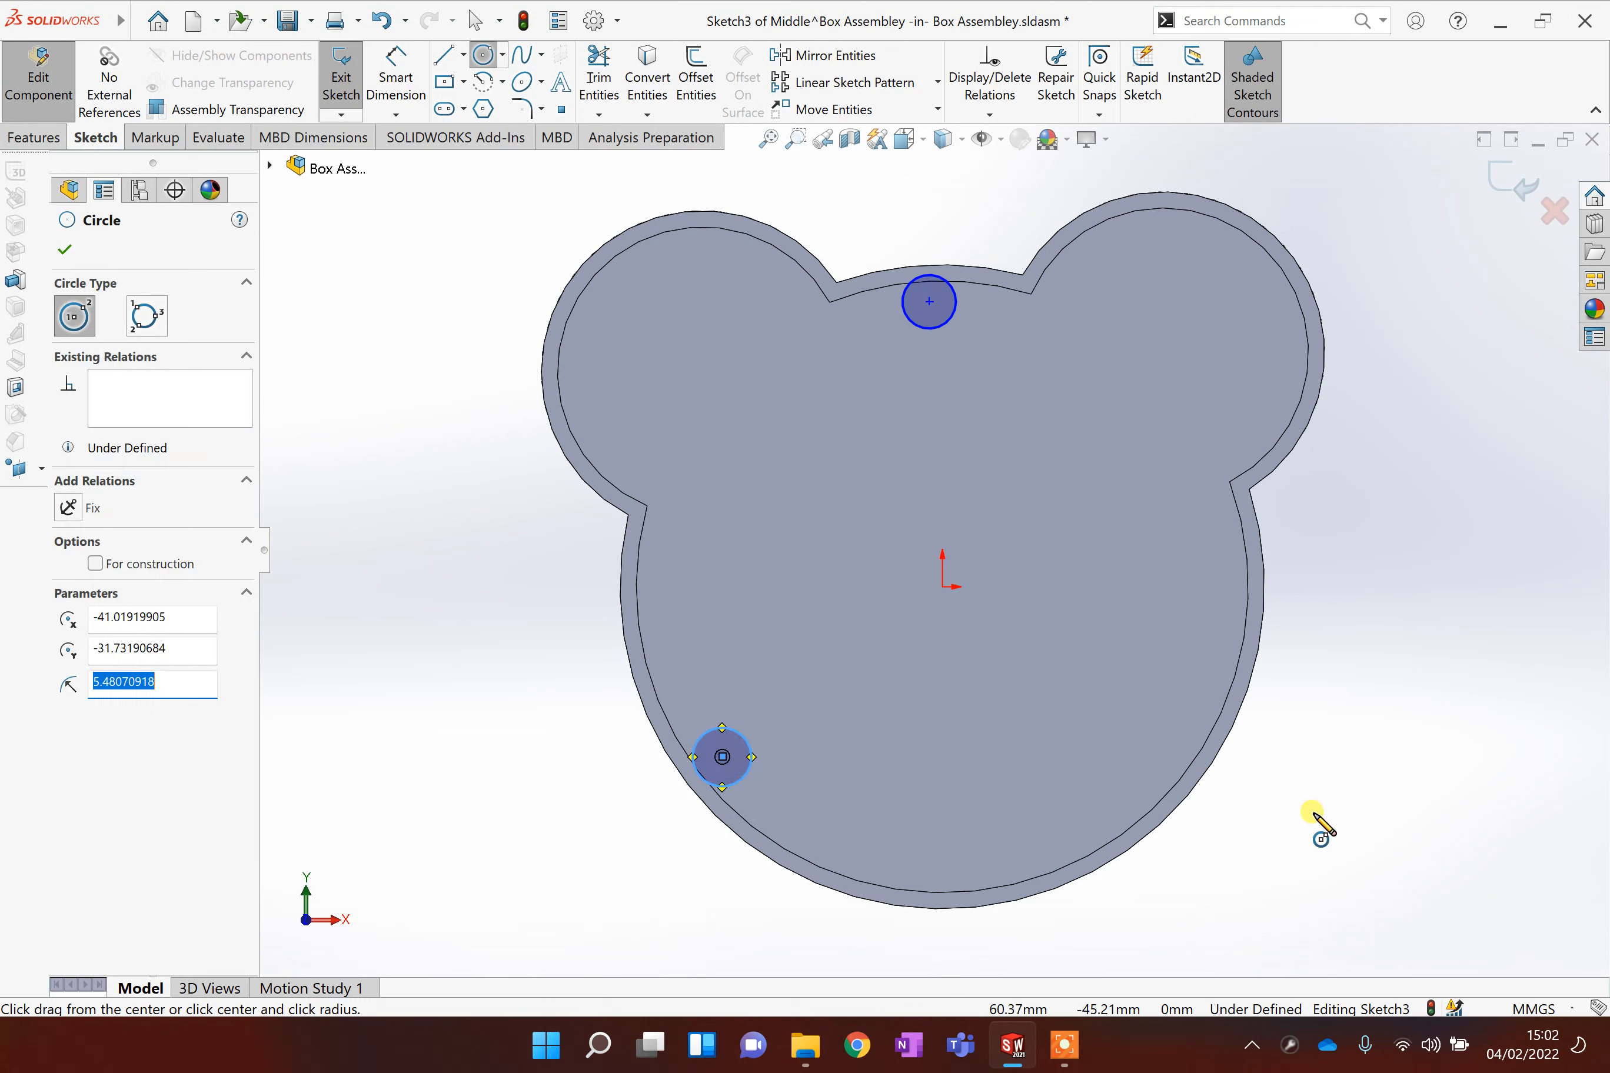
left_click(1210, 685)
left_click(1234, 703)
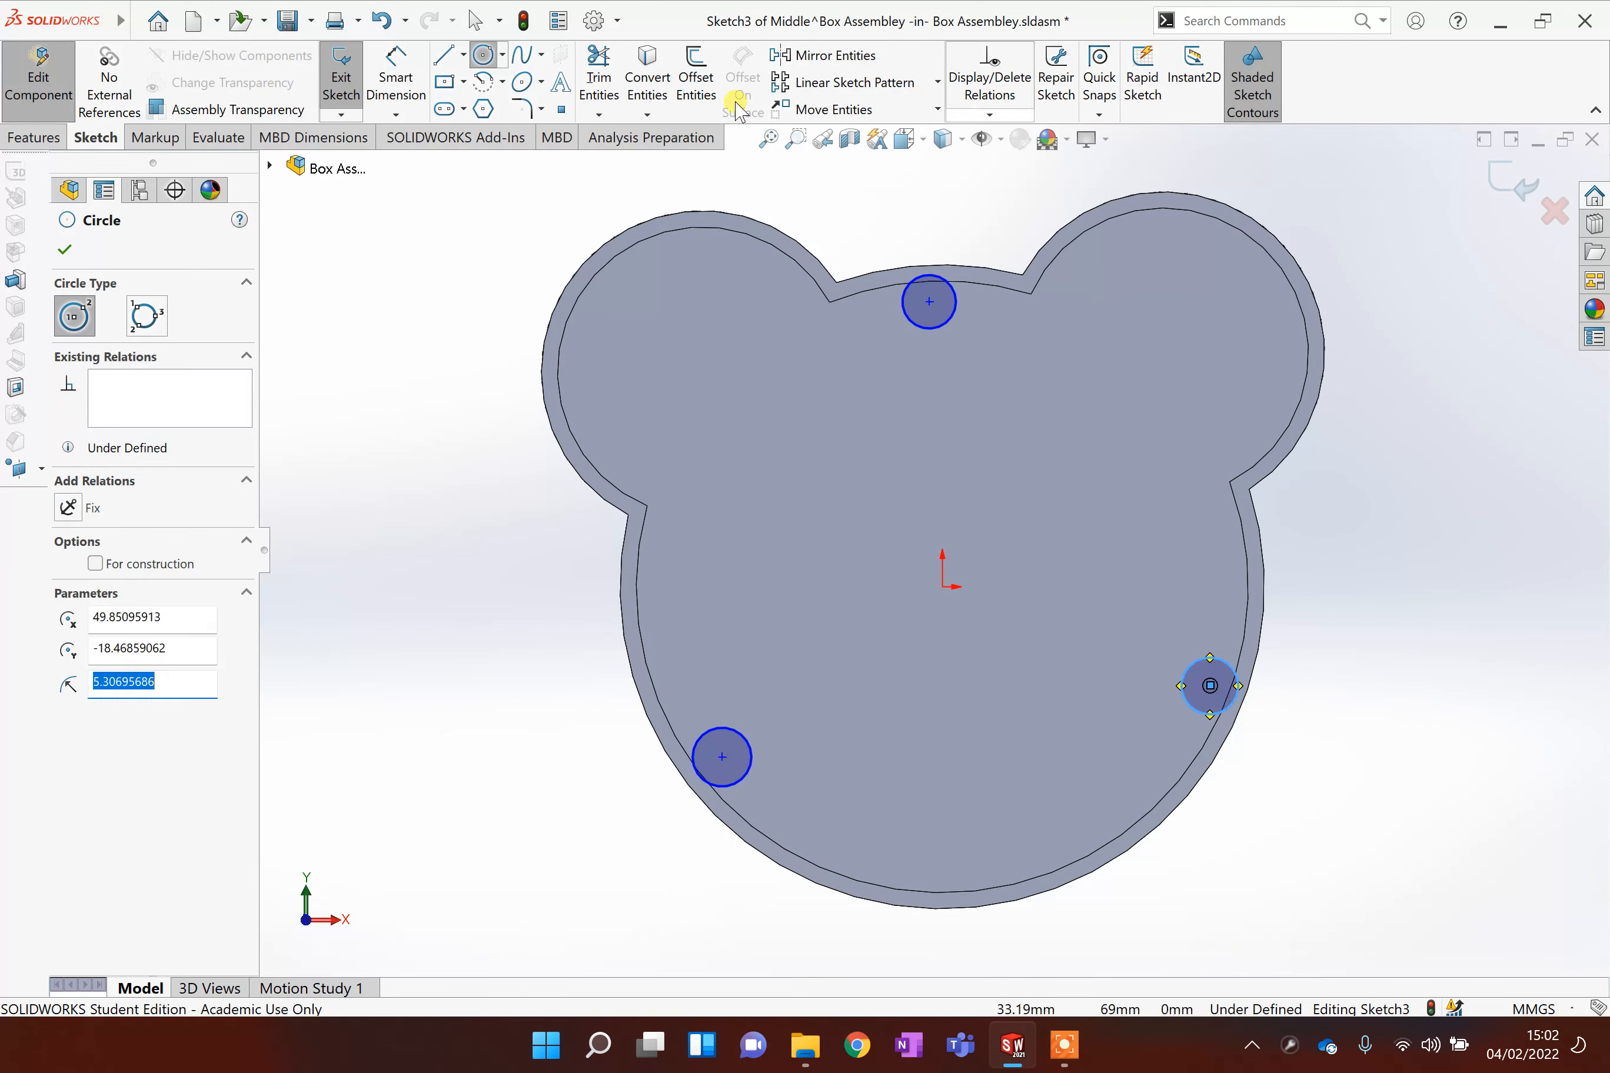
Step: Sketch a smaller concentric circle of about 2 mm radius inside each of the three circles
left_click(930, 302)
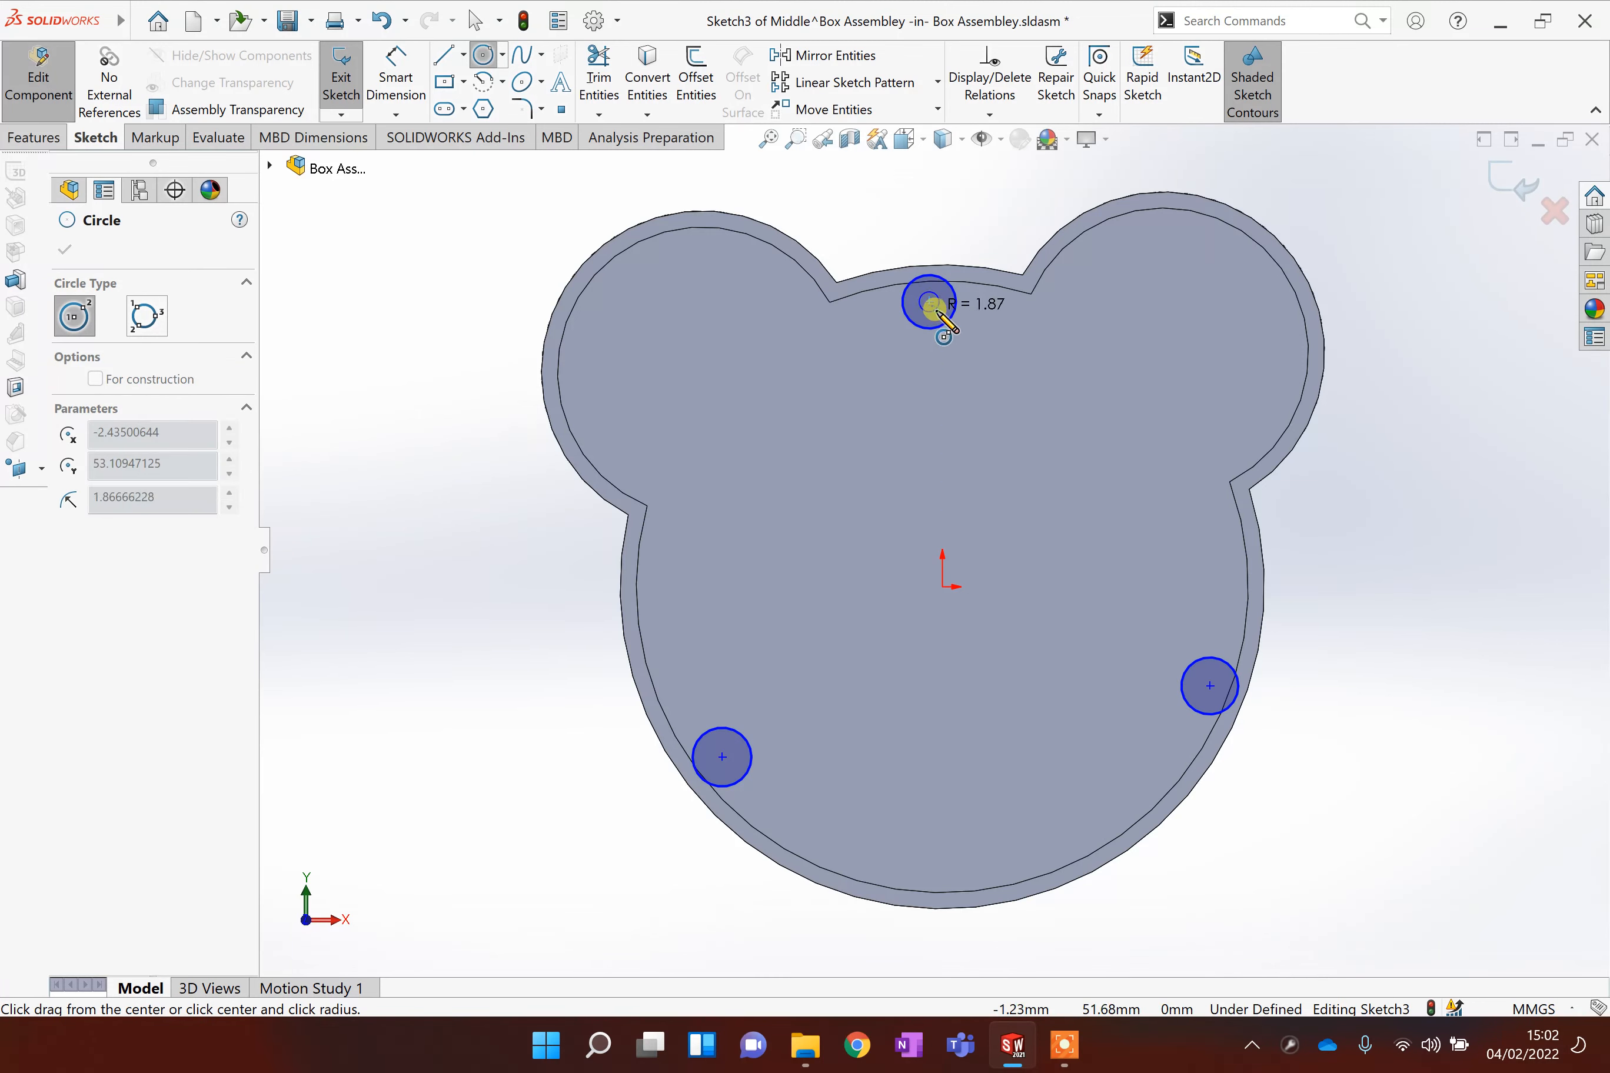
left_click(937, 312)
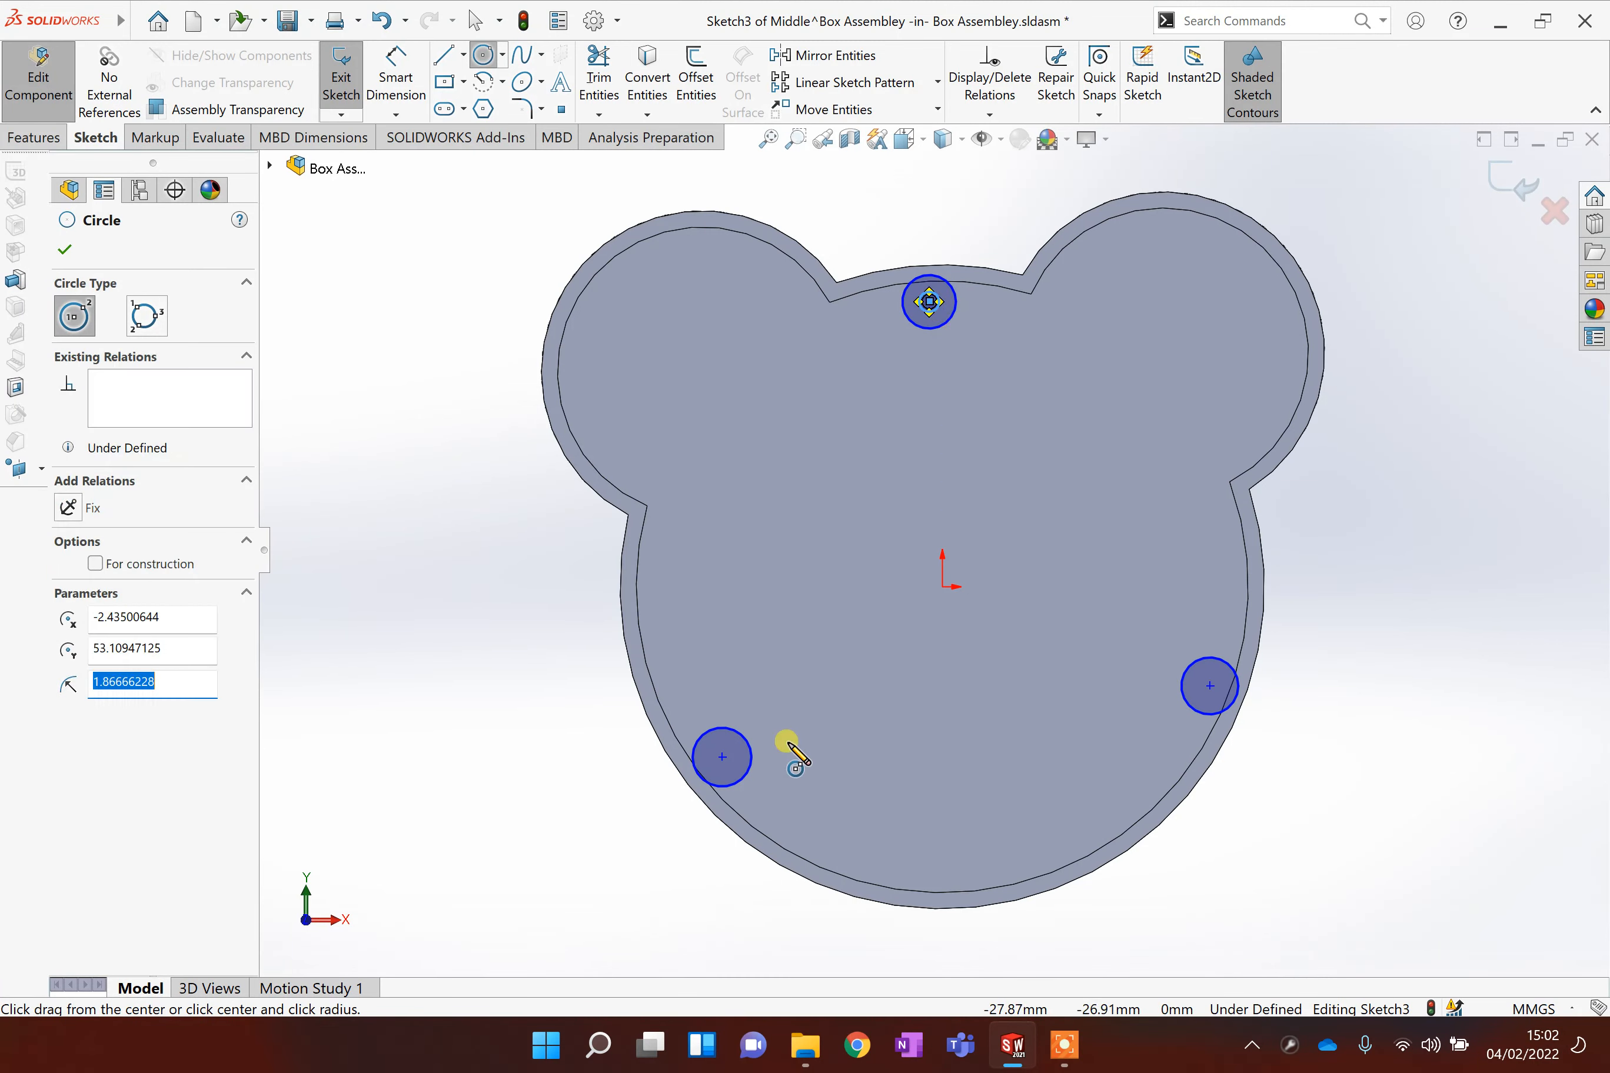
left_click(722, 757)
left_click(742, 780)
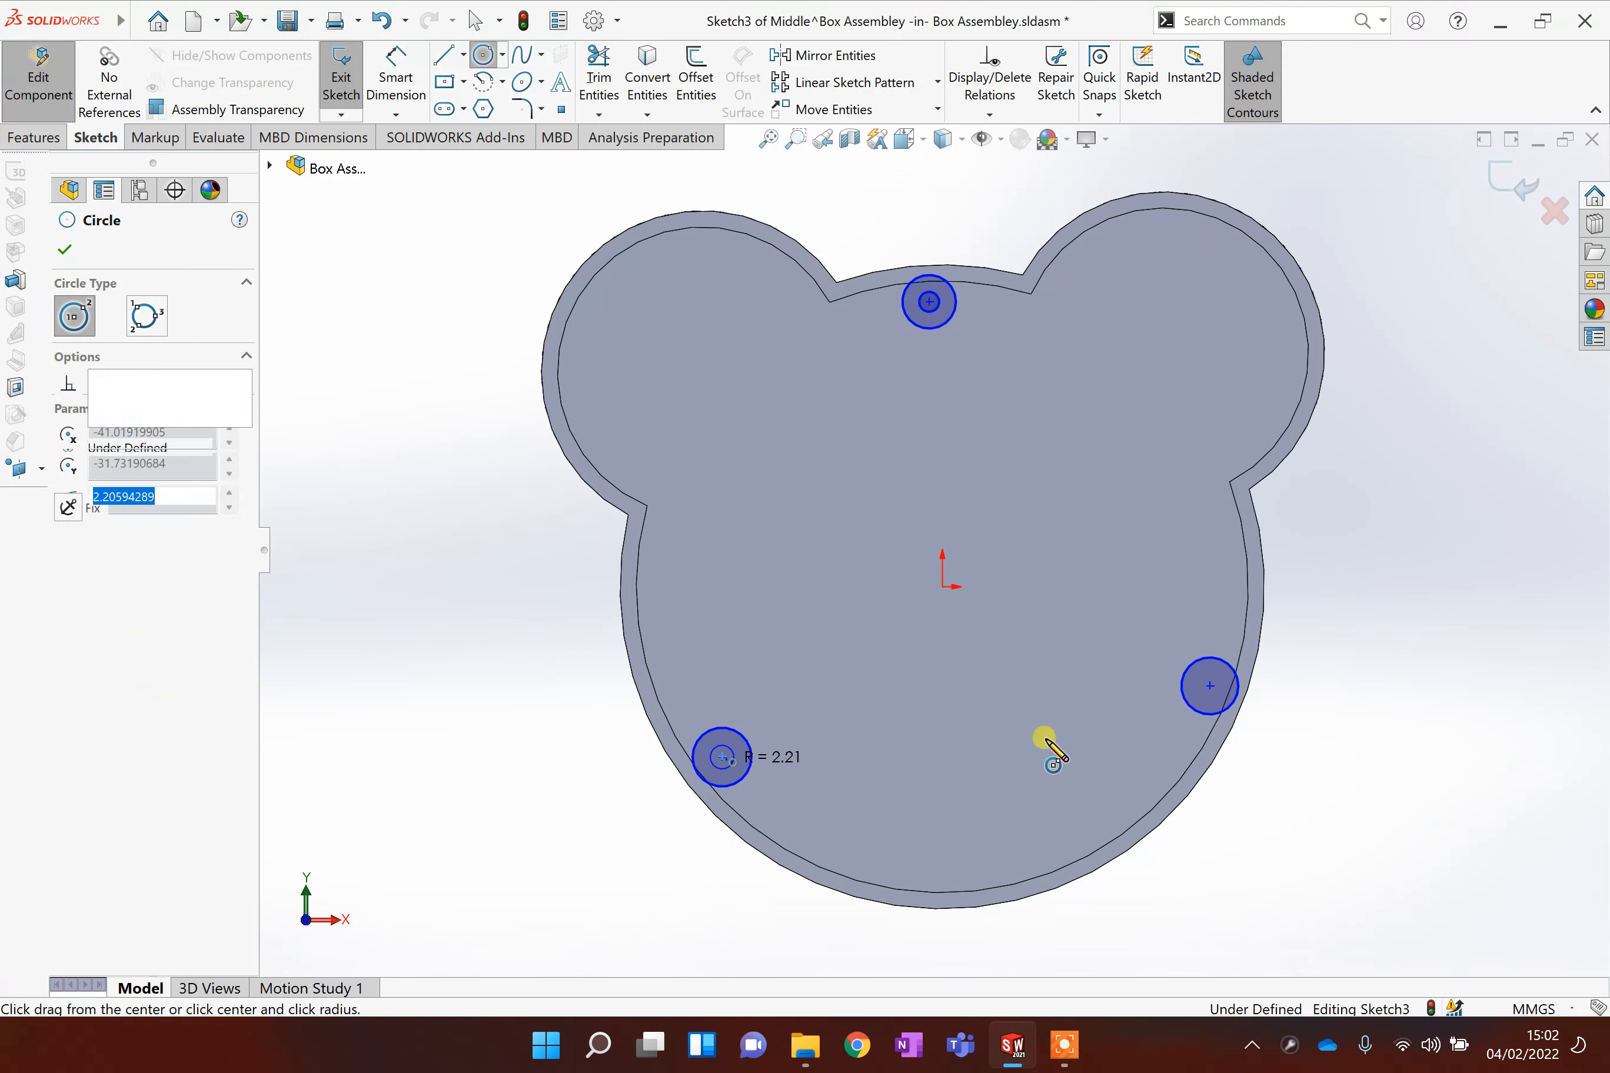
left_click(1209, 686)
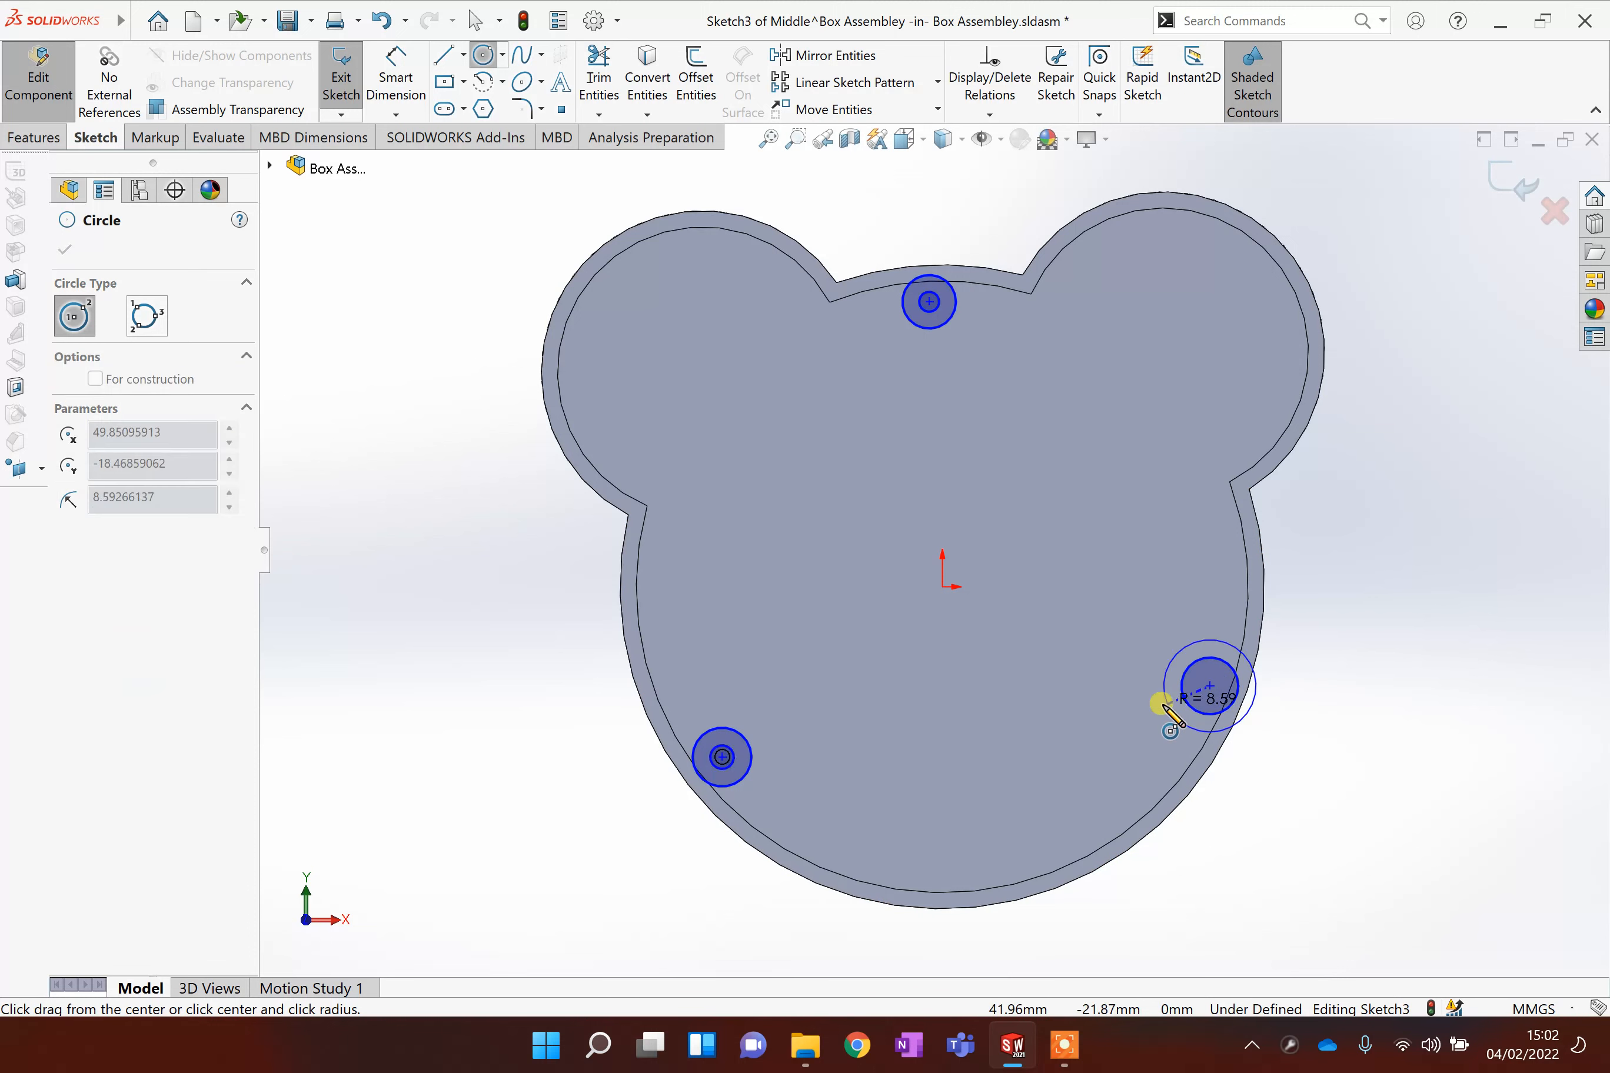
left_click(1204, 693)
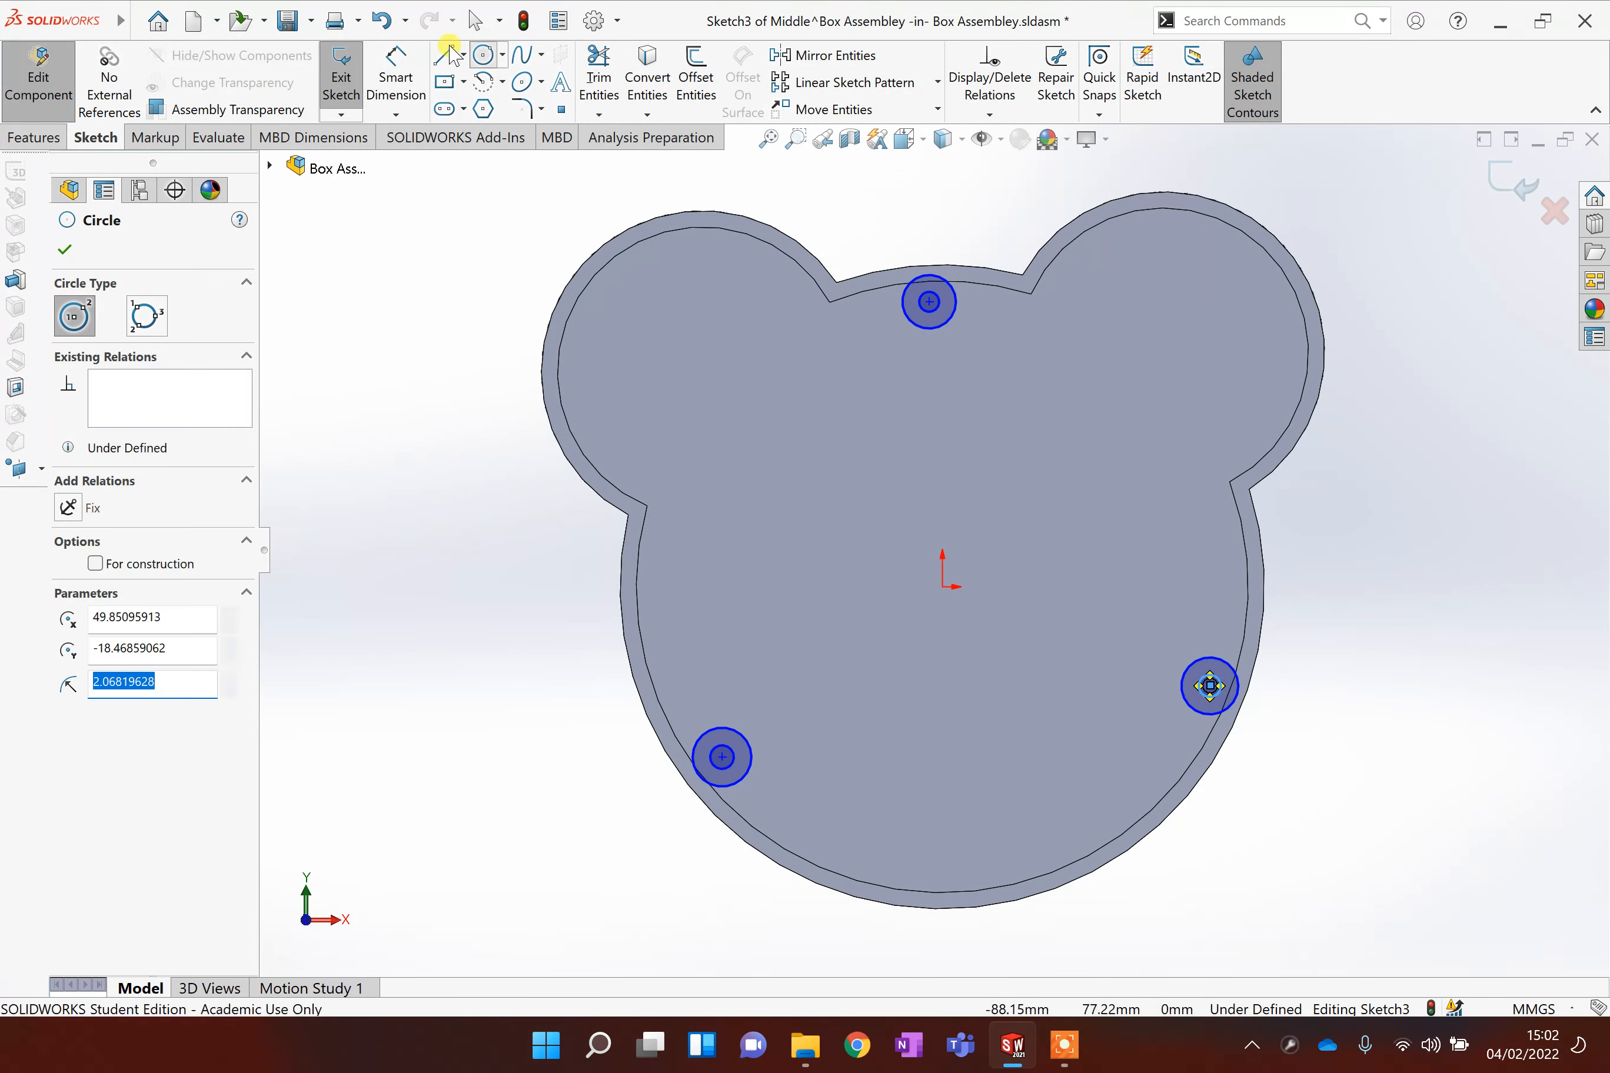
Step: Dimension the concentric circles between the ears, setting the inner diameter to 3 mm and the outer diameter to 10 mm
left_click(396, 78)
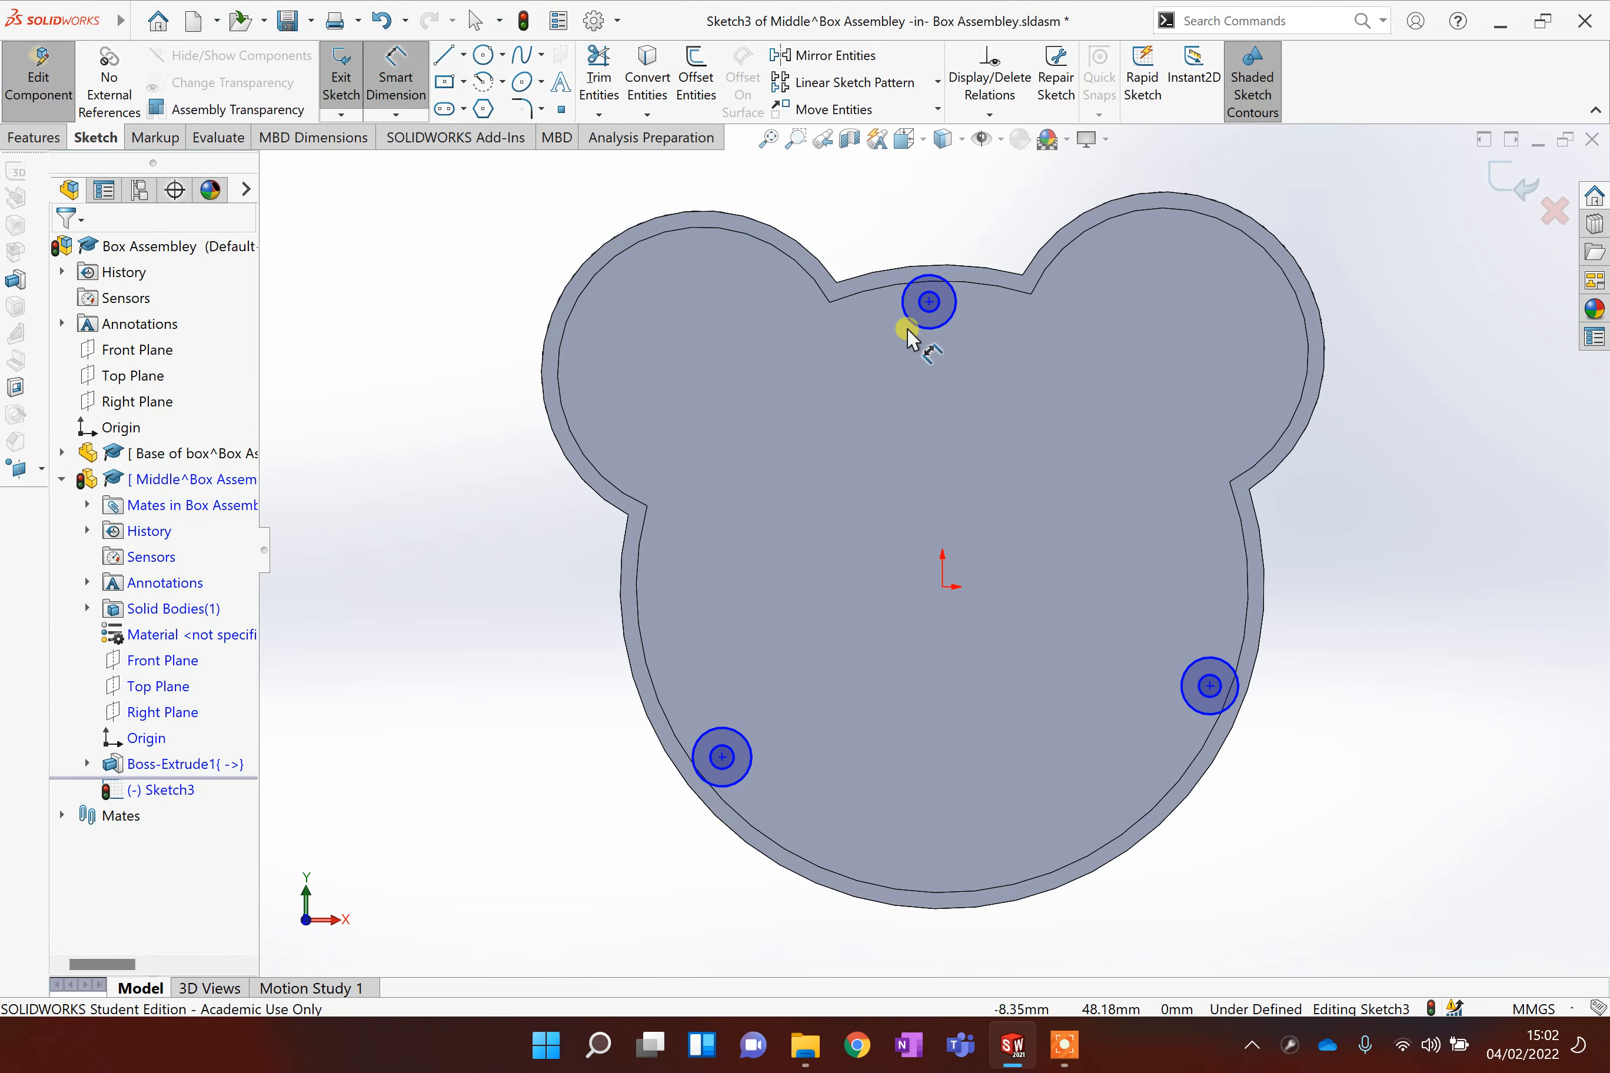
scroll(921, 332, "down", 3)
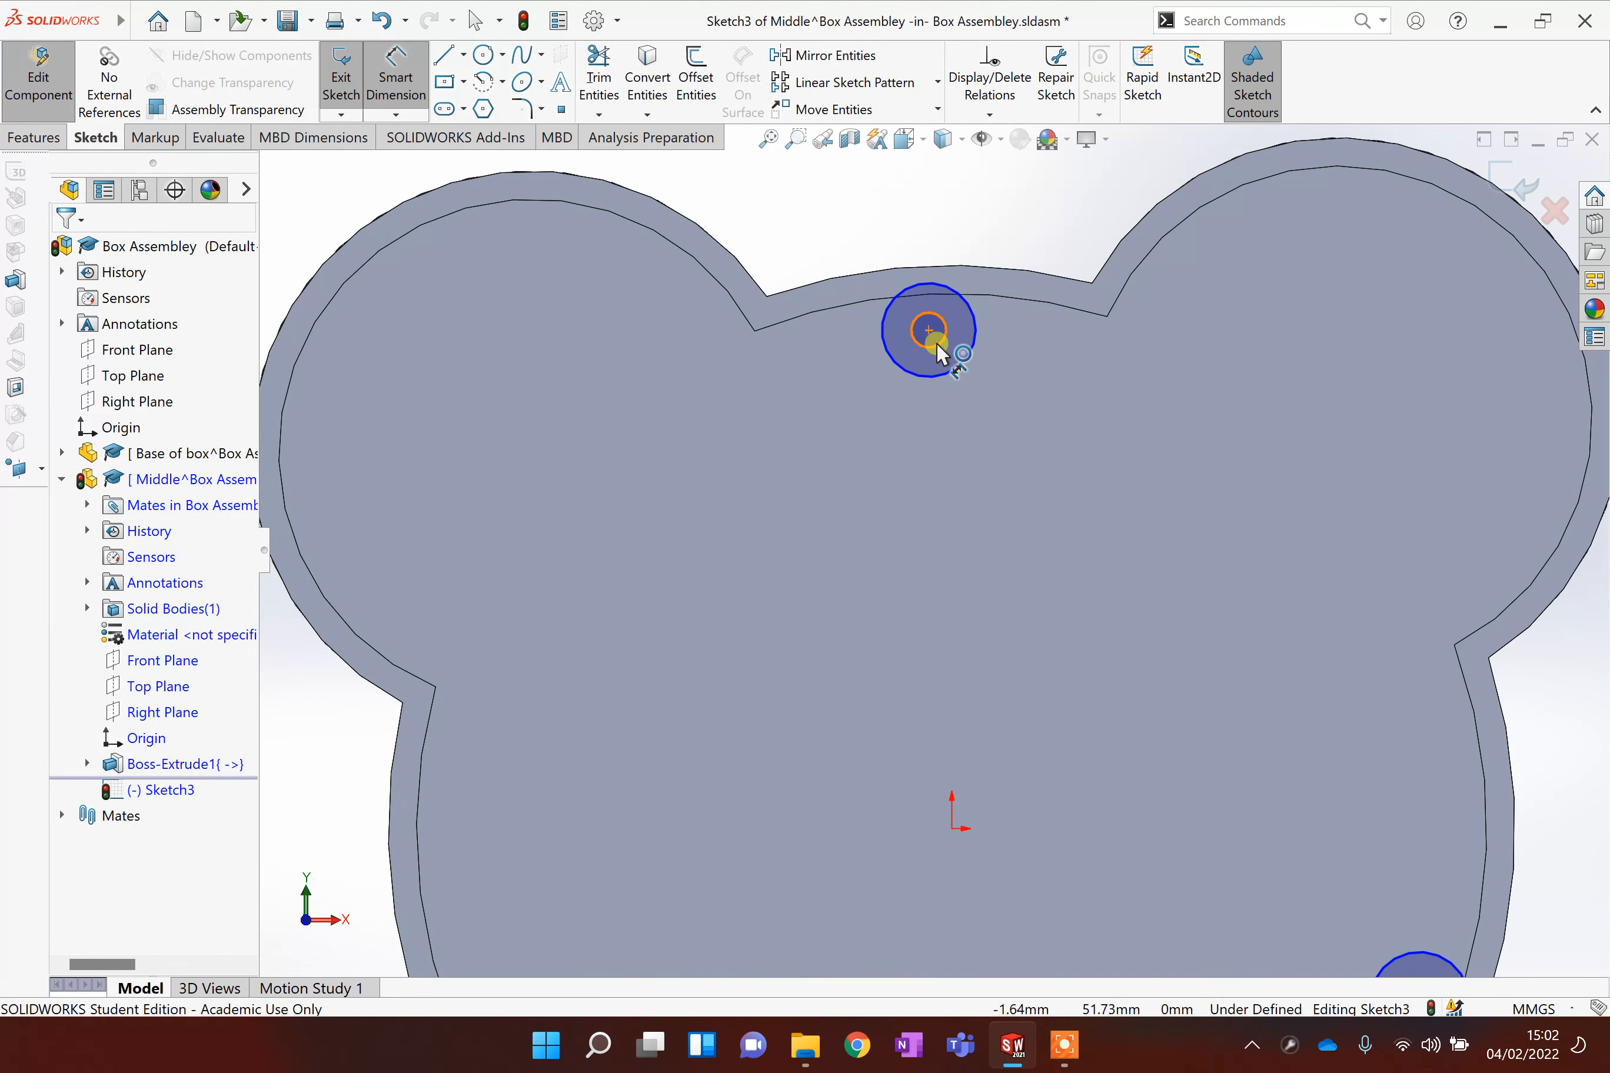
left_click(938, 343)
left_click(1140, 434)
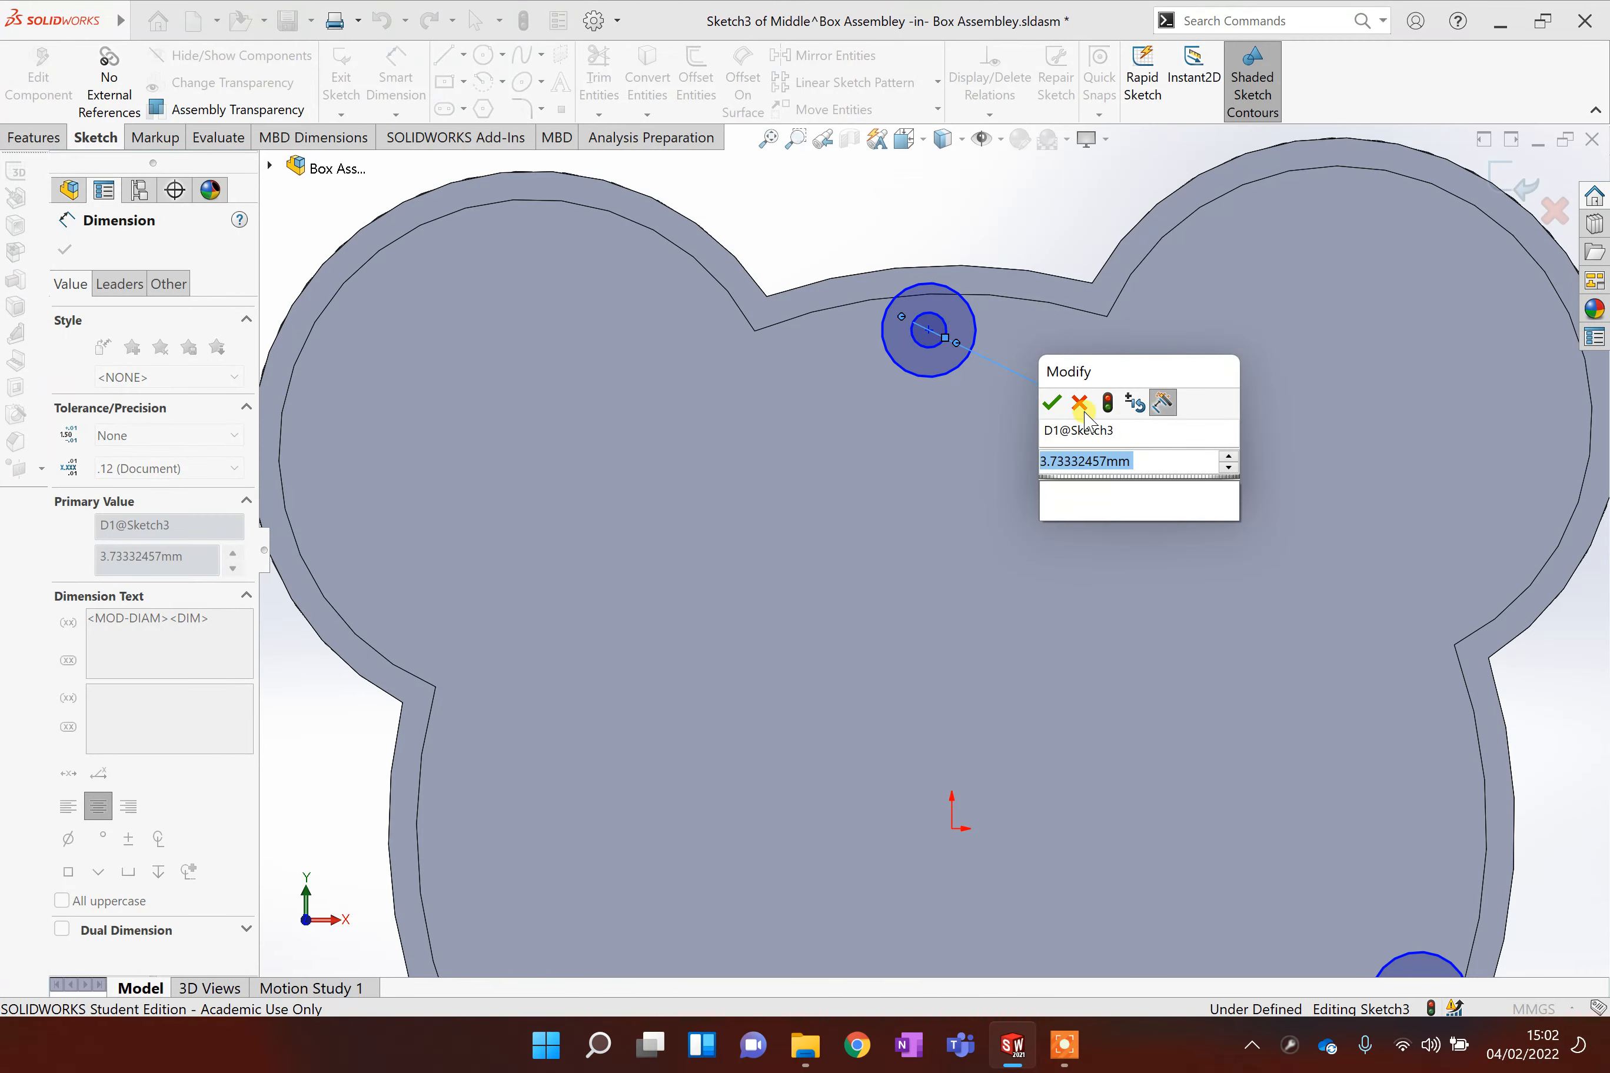
type("3")
left_click(1054, 406)
scroll(998, 415, "up", 1)
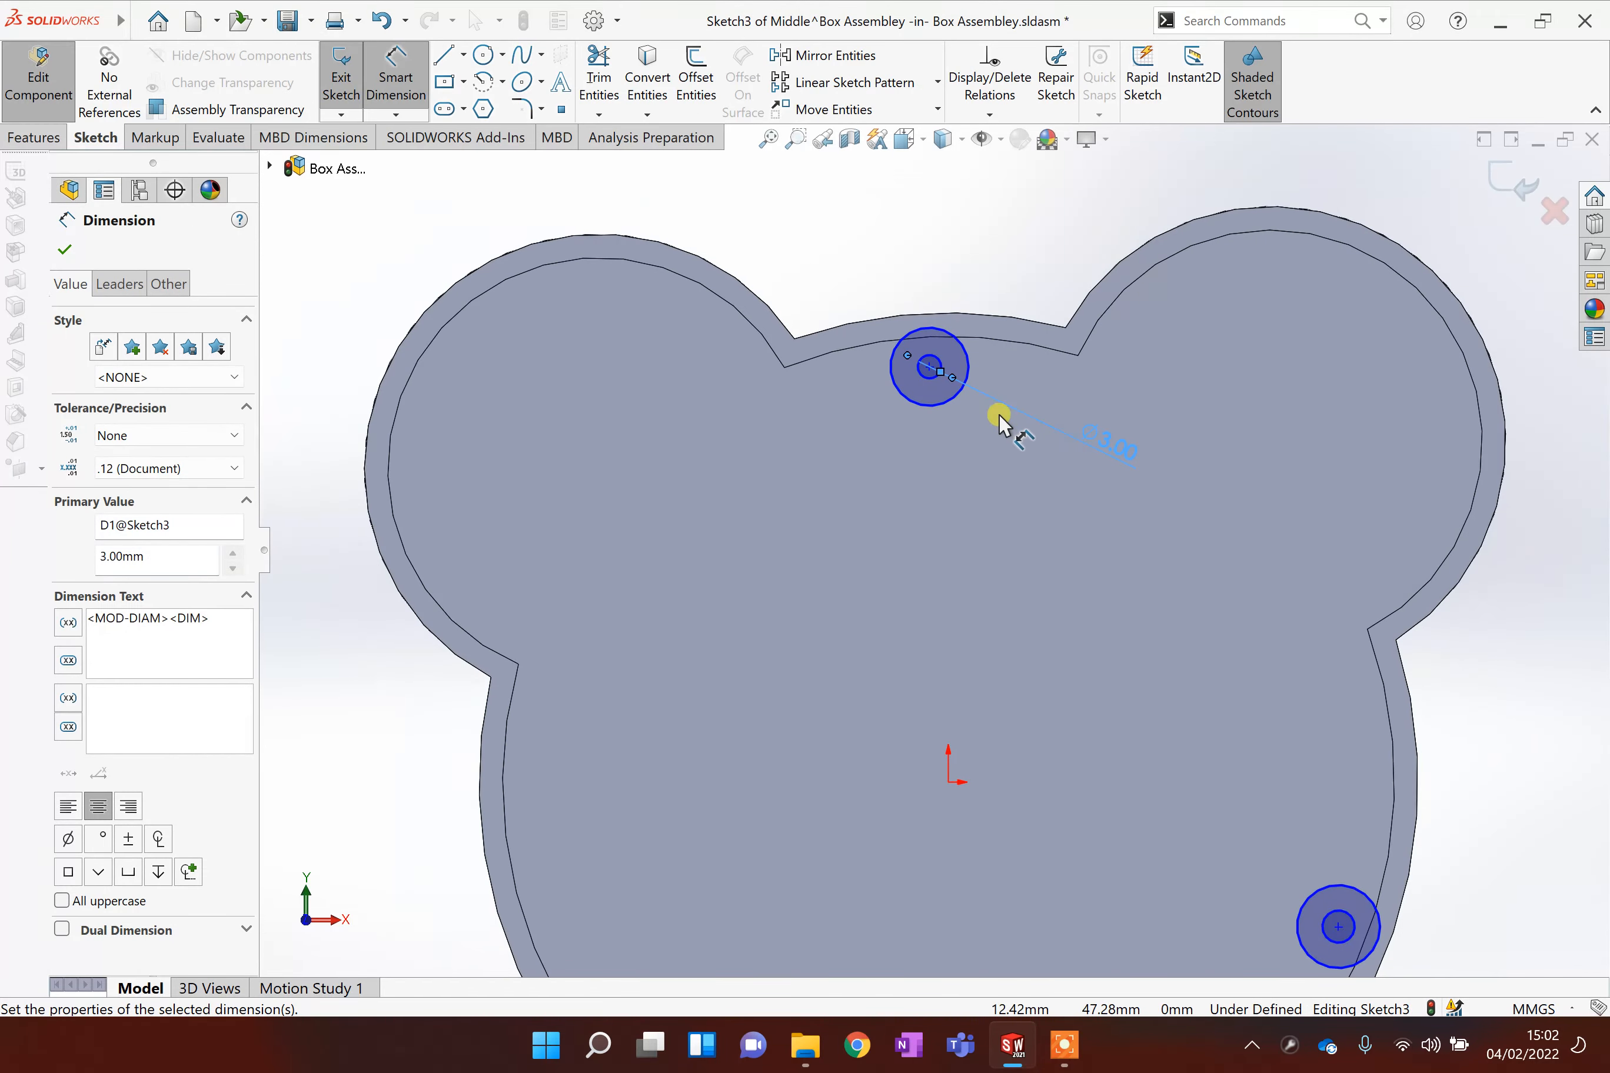
left_click(929, 408)
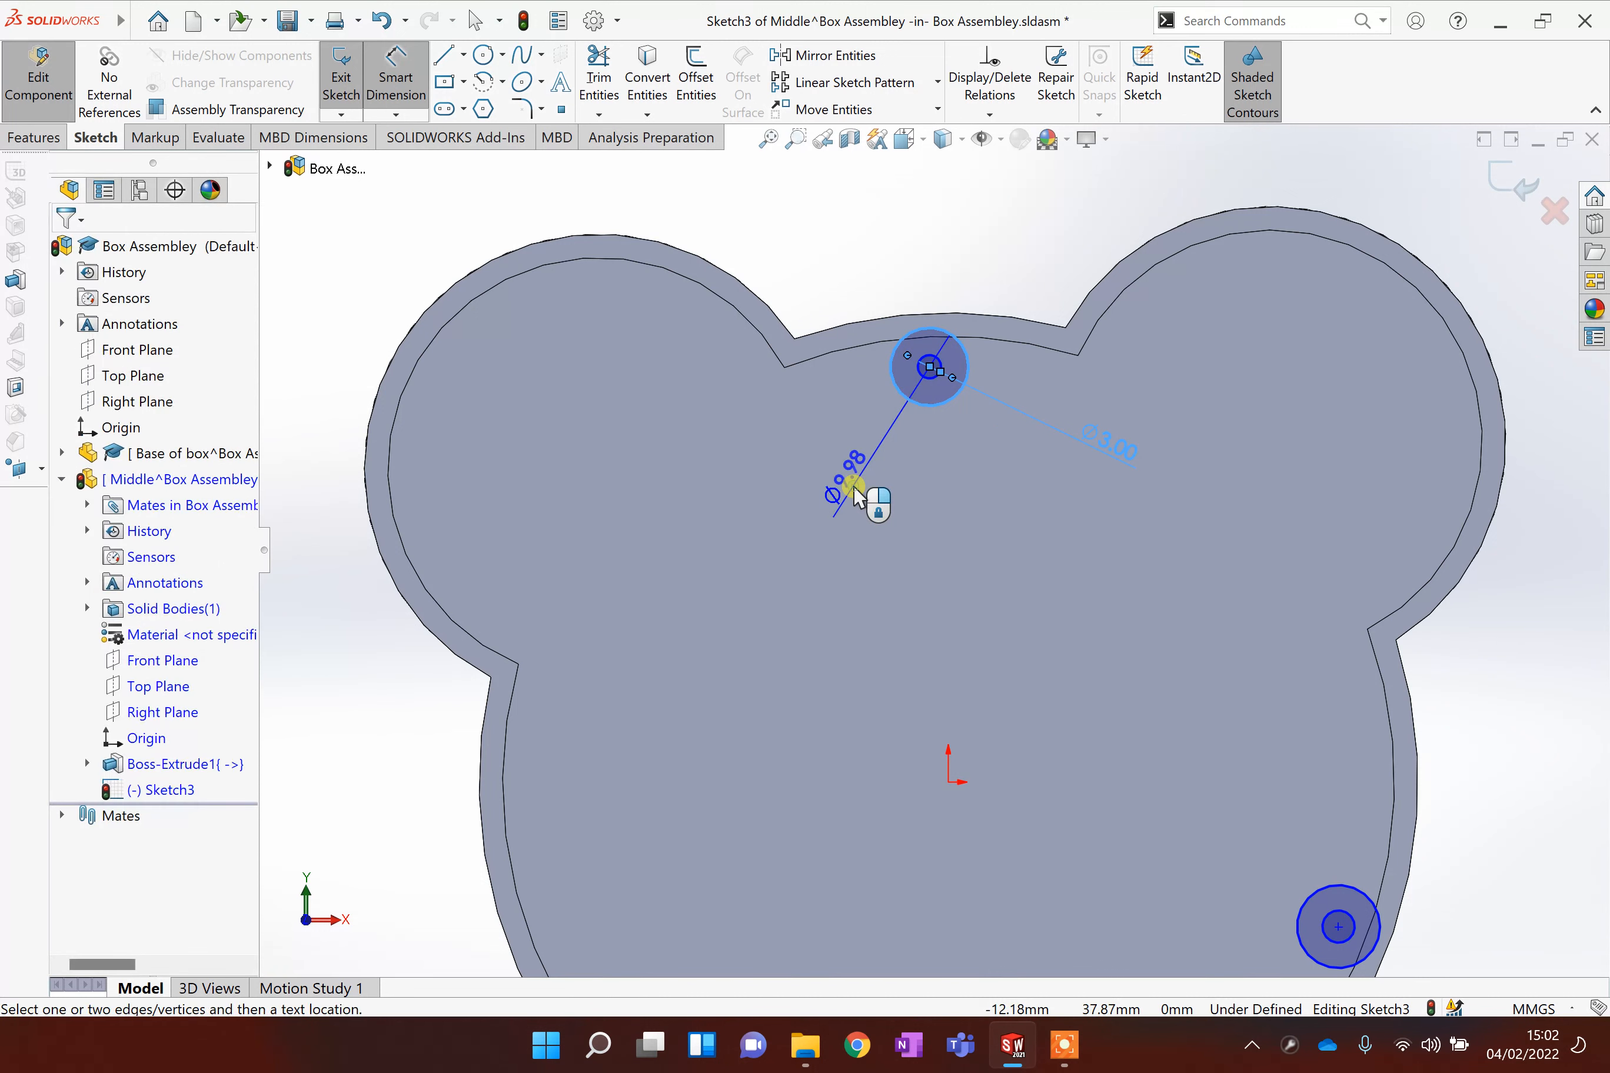
left_click(851, 485)
type("5")
key("Return")
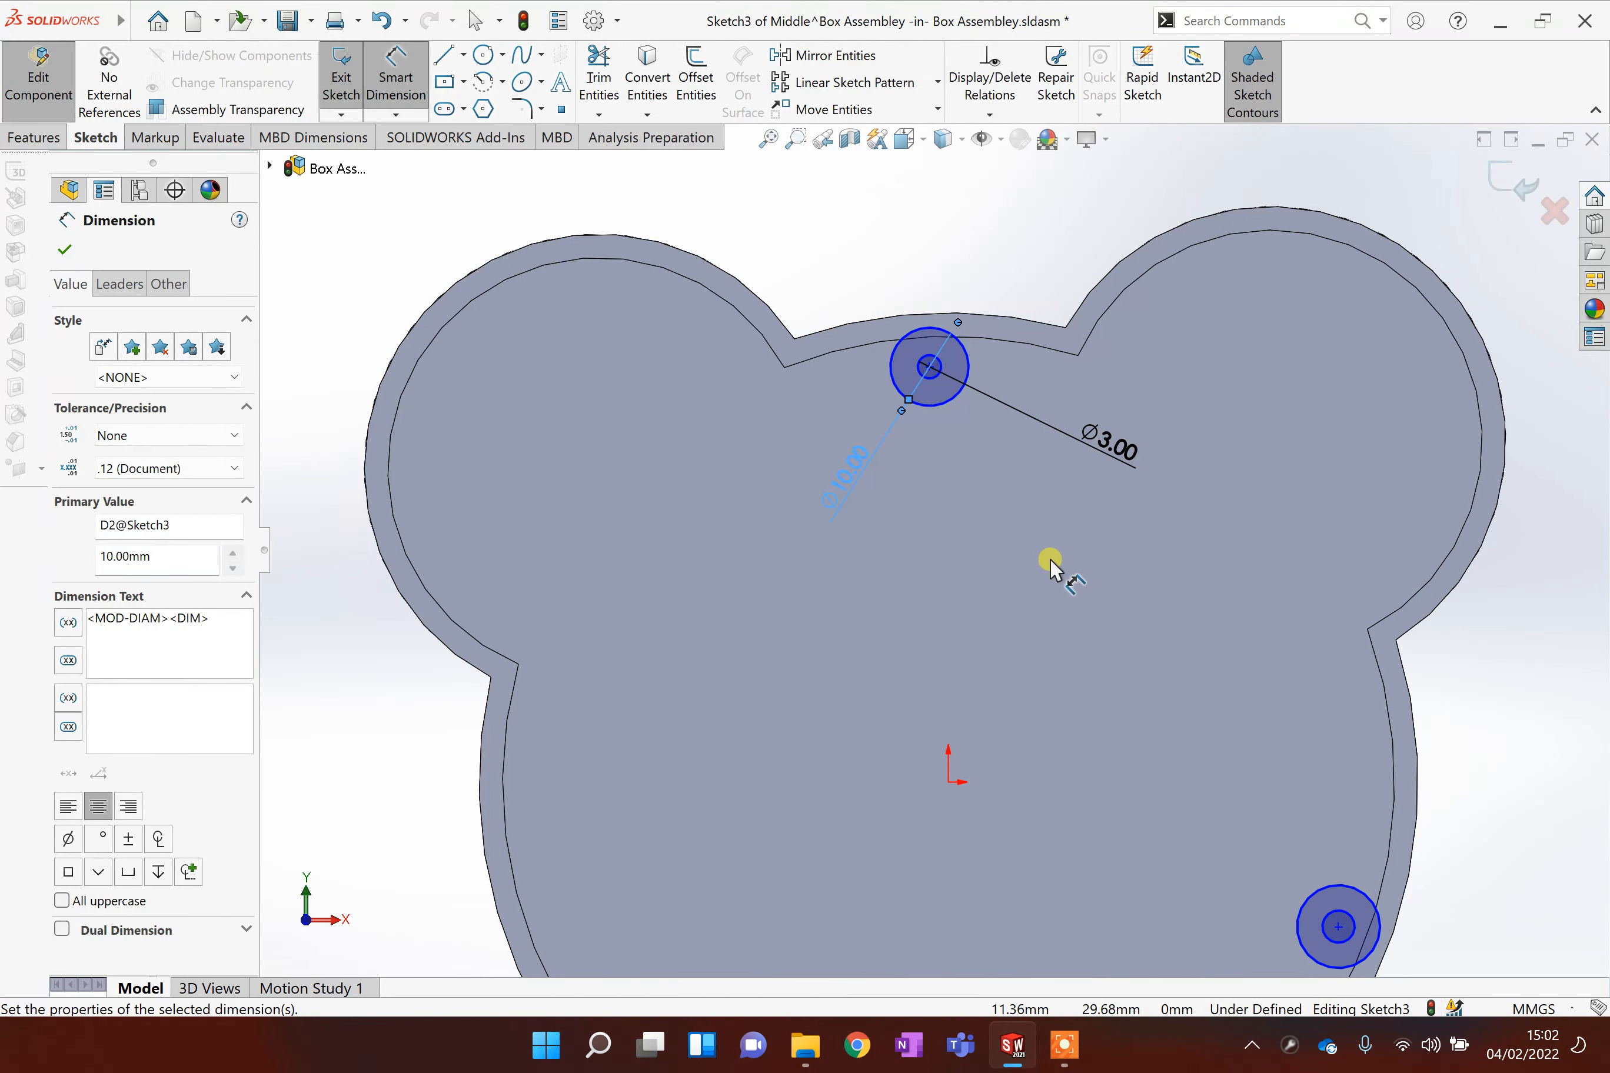
Step: Dimension the lower-right concentric circles with an inner diameter of 3 mm and an outer diameter of 10 mm
scroll(1109, 616, "up", 3)
scroll(1183, 765, "down", 3)
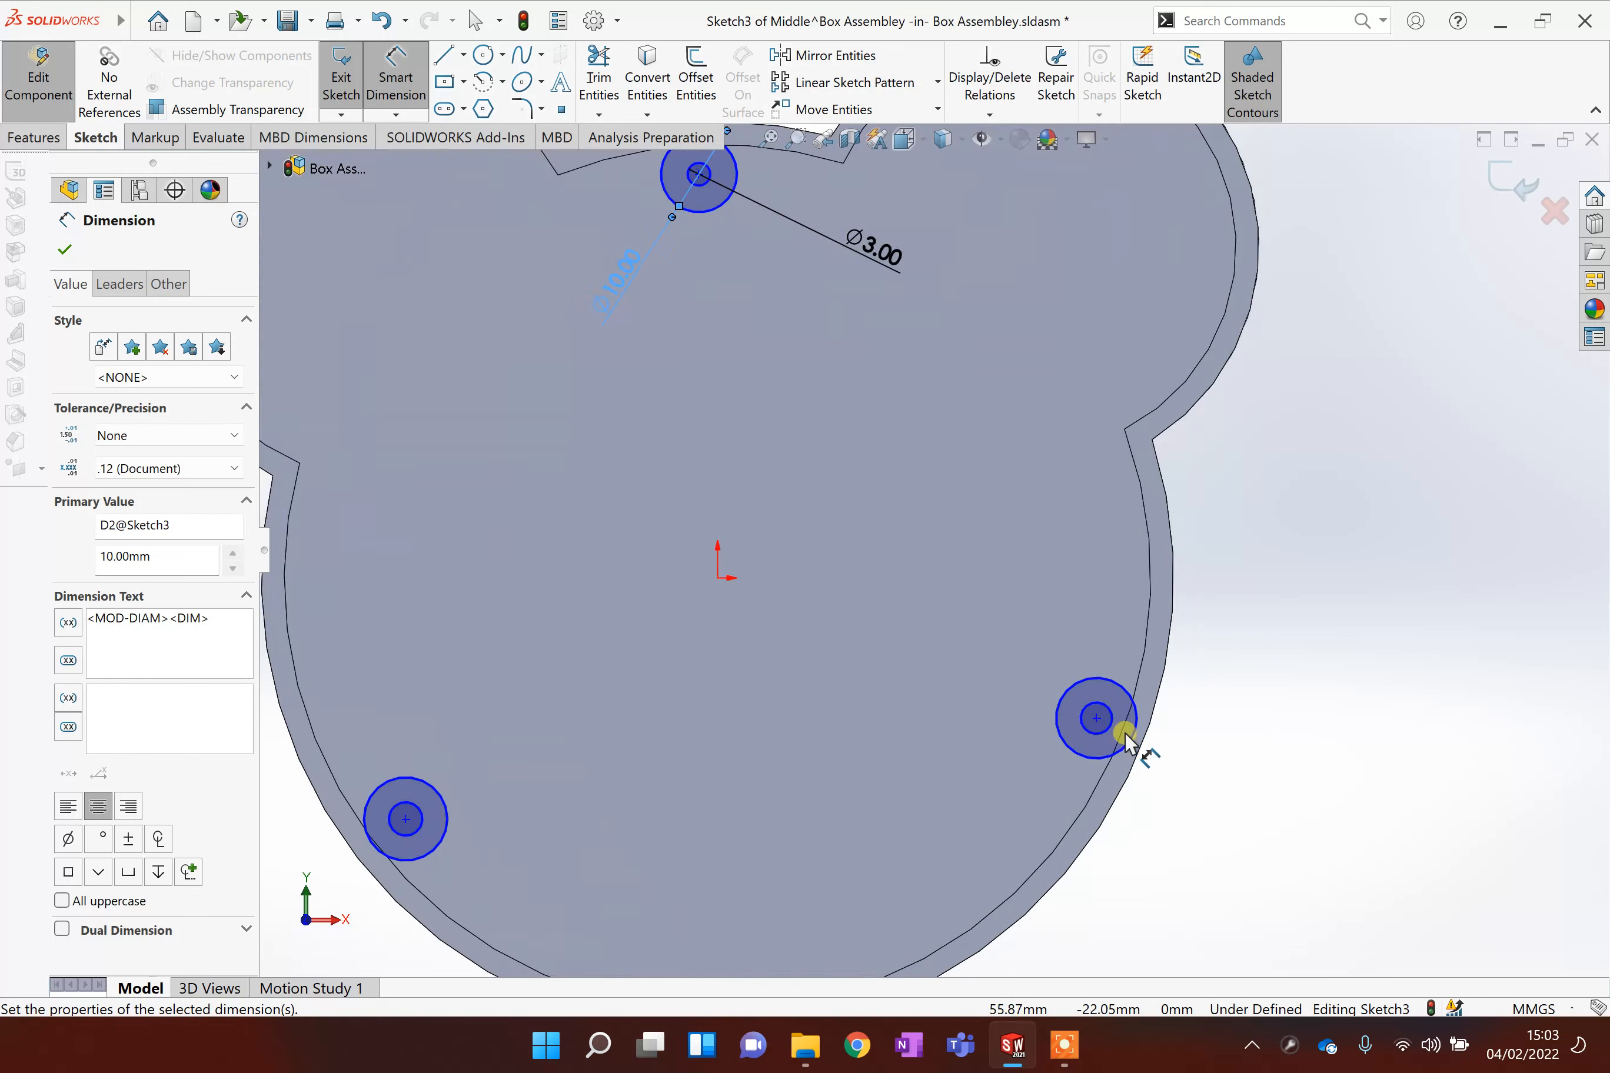
left_click(1096, 716)
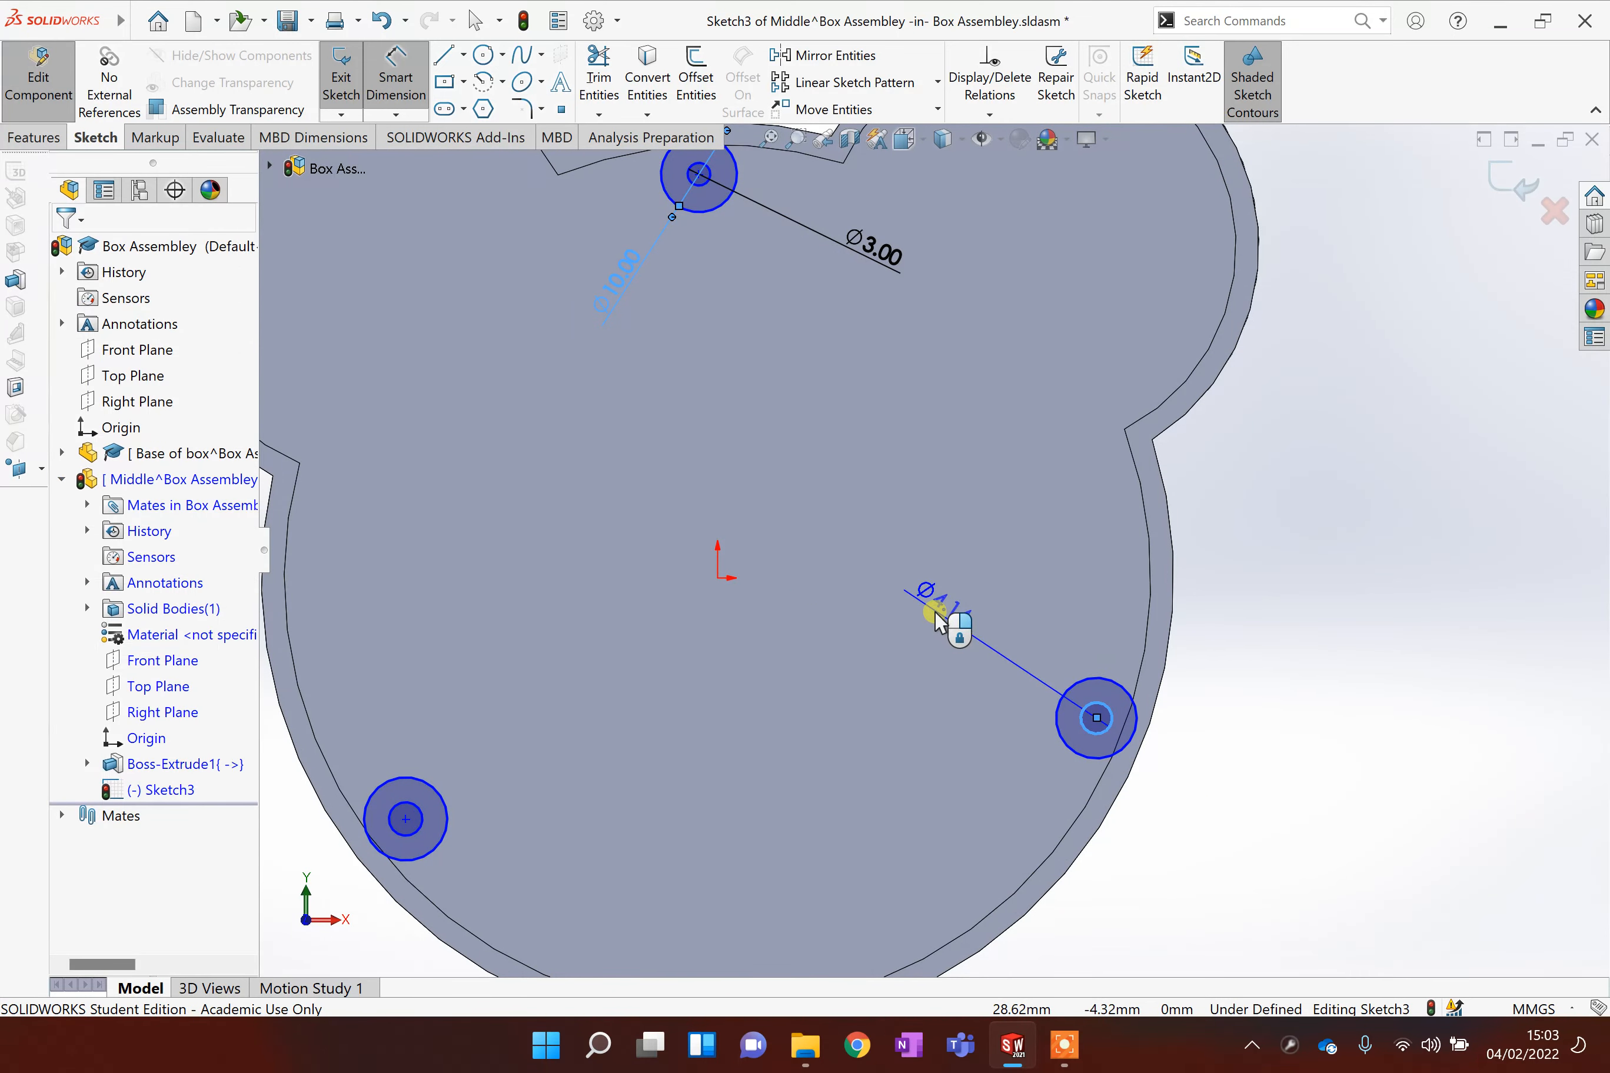
left_click(934, 611)
type("3")
key("Return")
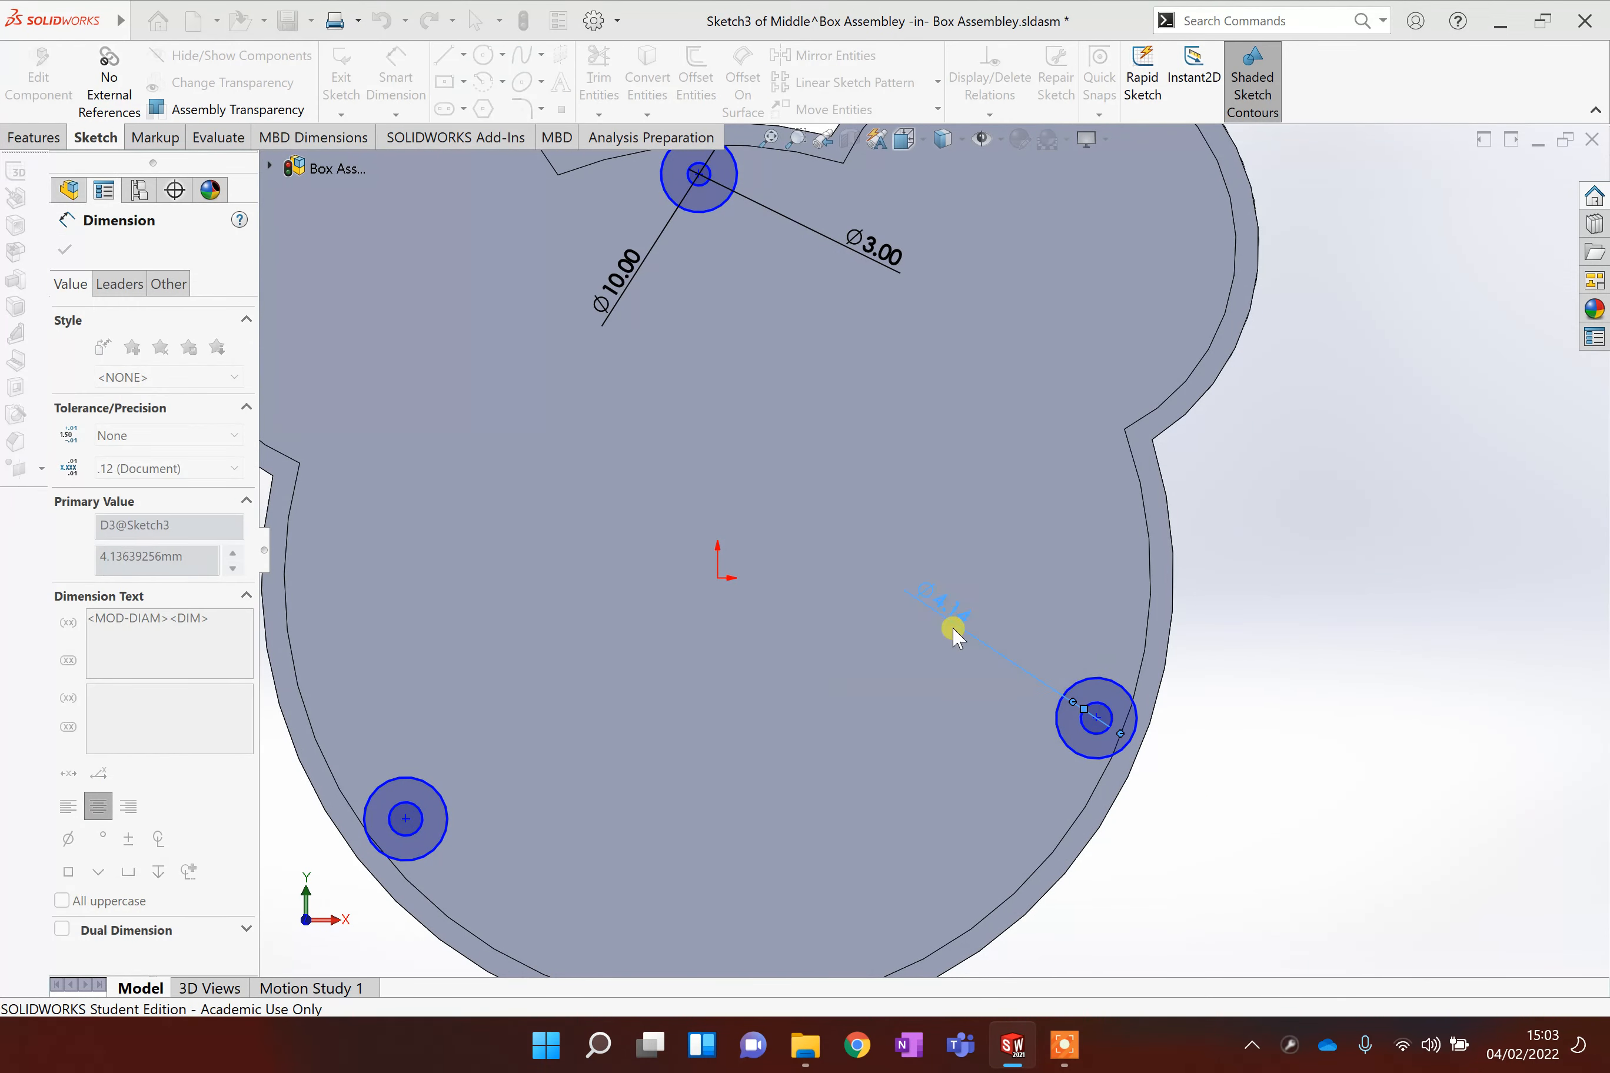
left_click(1039, 586)
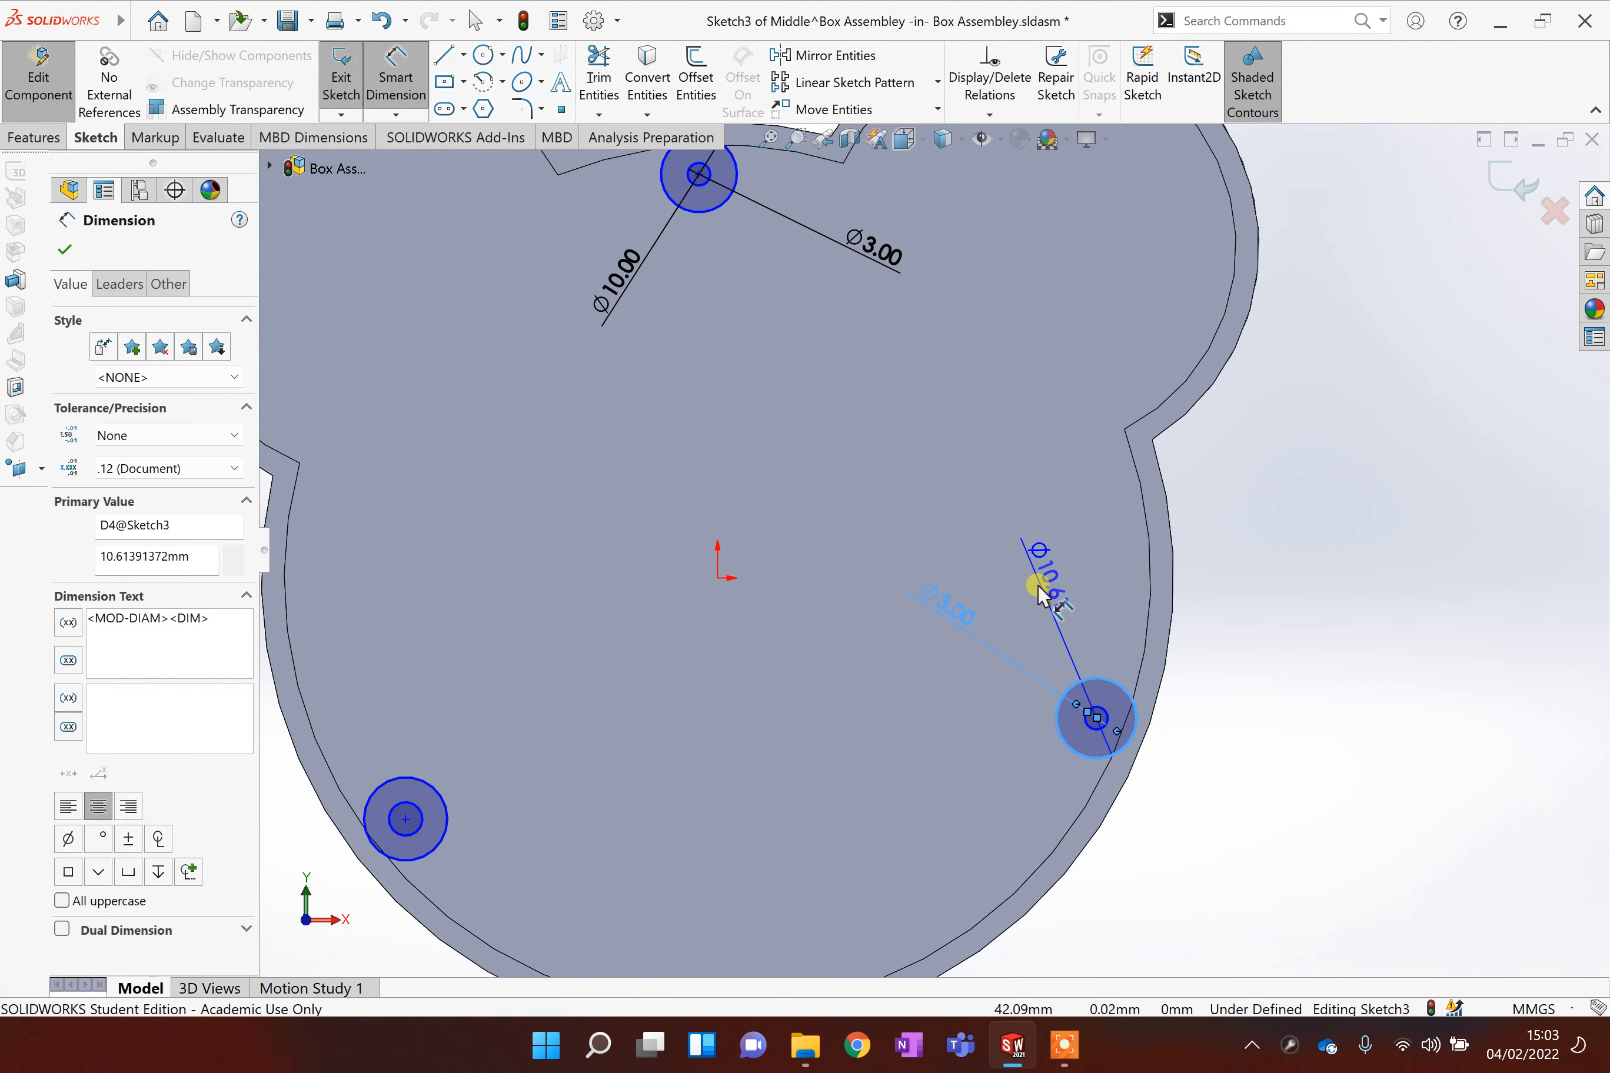
type("10")
key("Return")
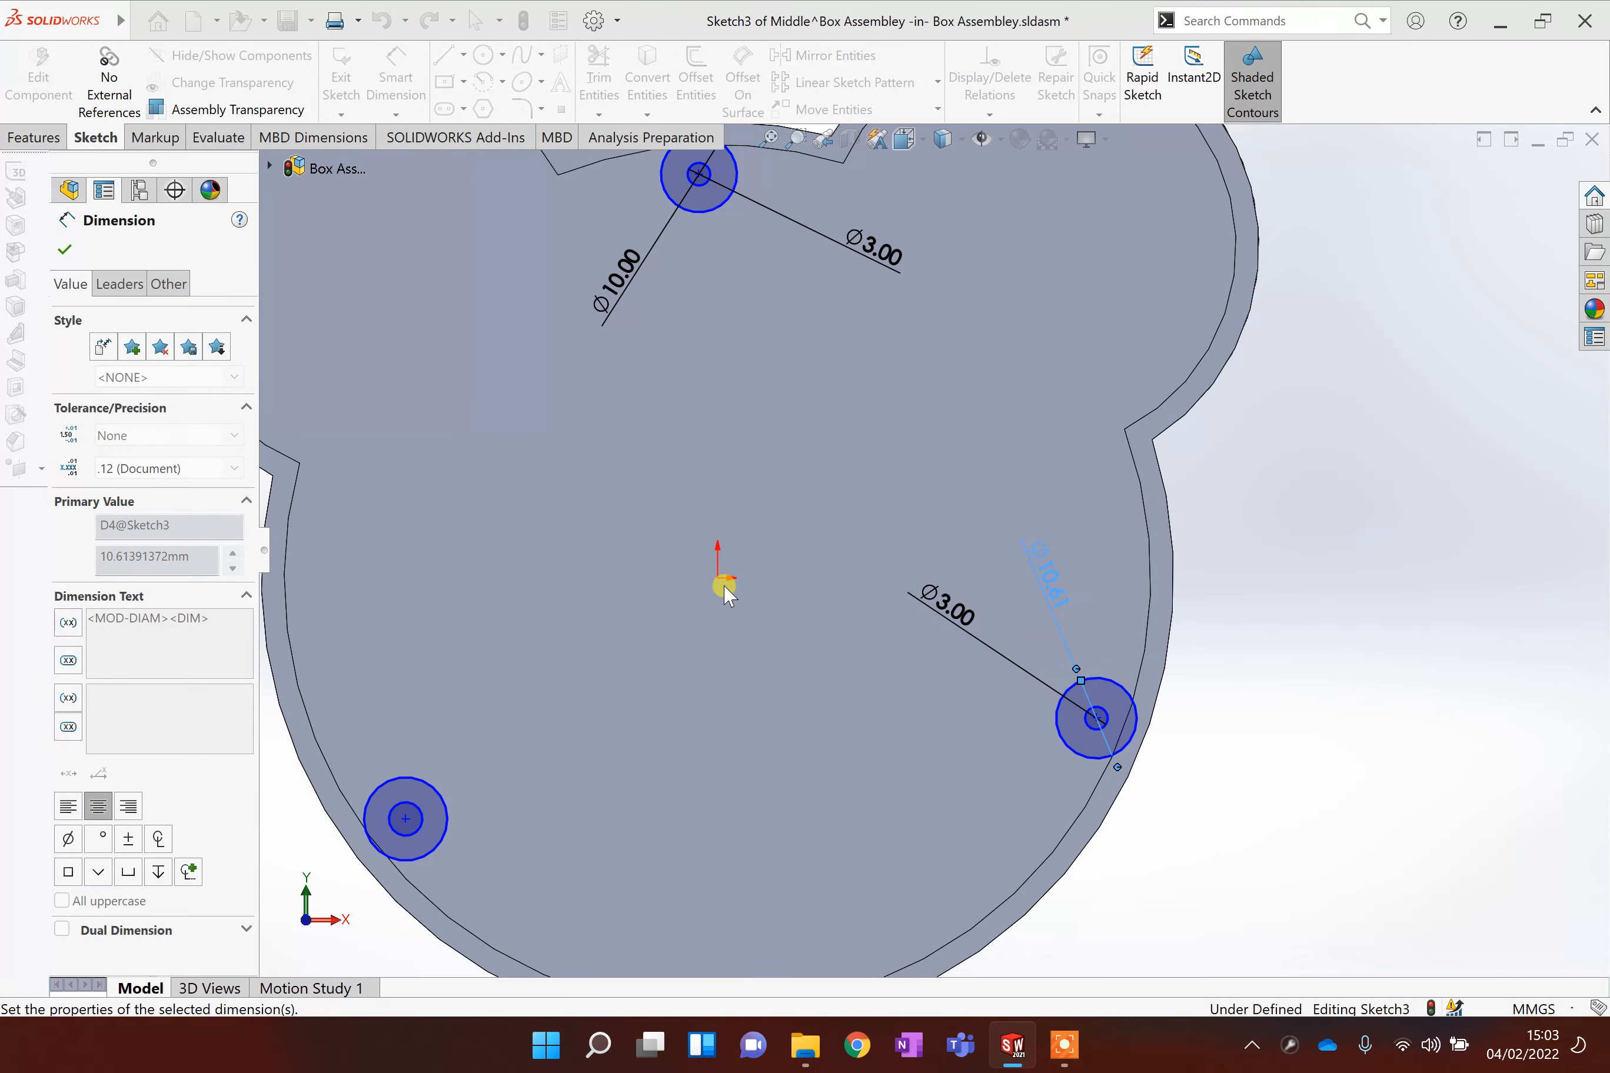
Step: Dimension the lower-left concentric circles with an inner diameter of 3 mm and an outer diameter of 10 mm
scroll(445, 808, "up", 1)
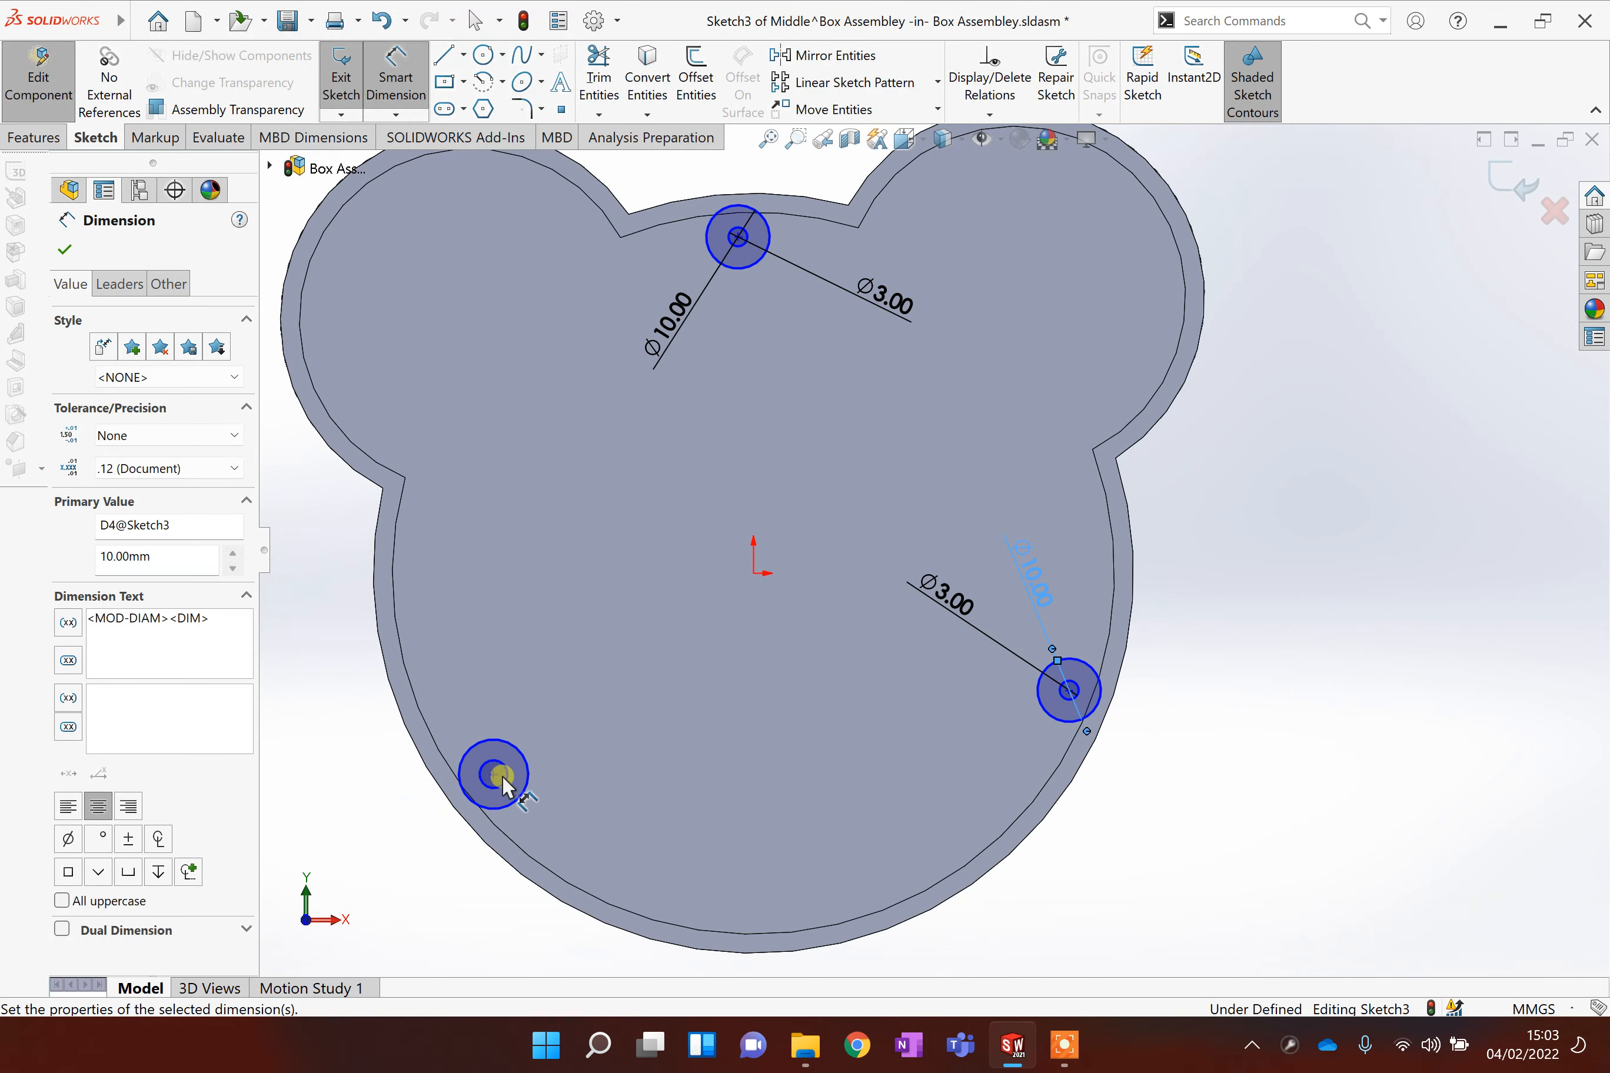
left_click(505, 770)
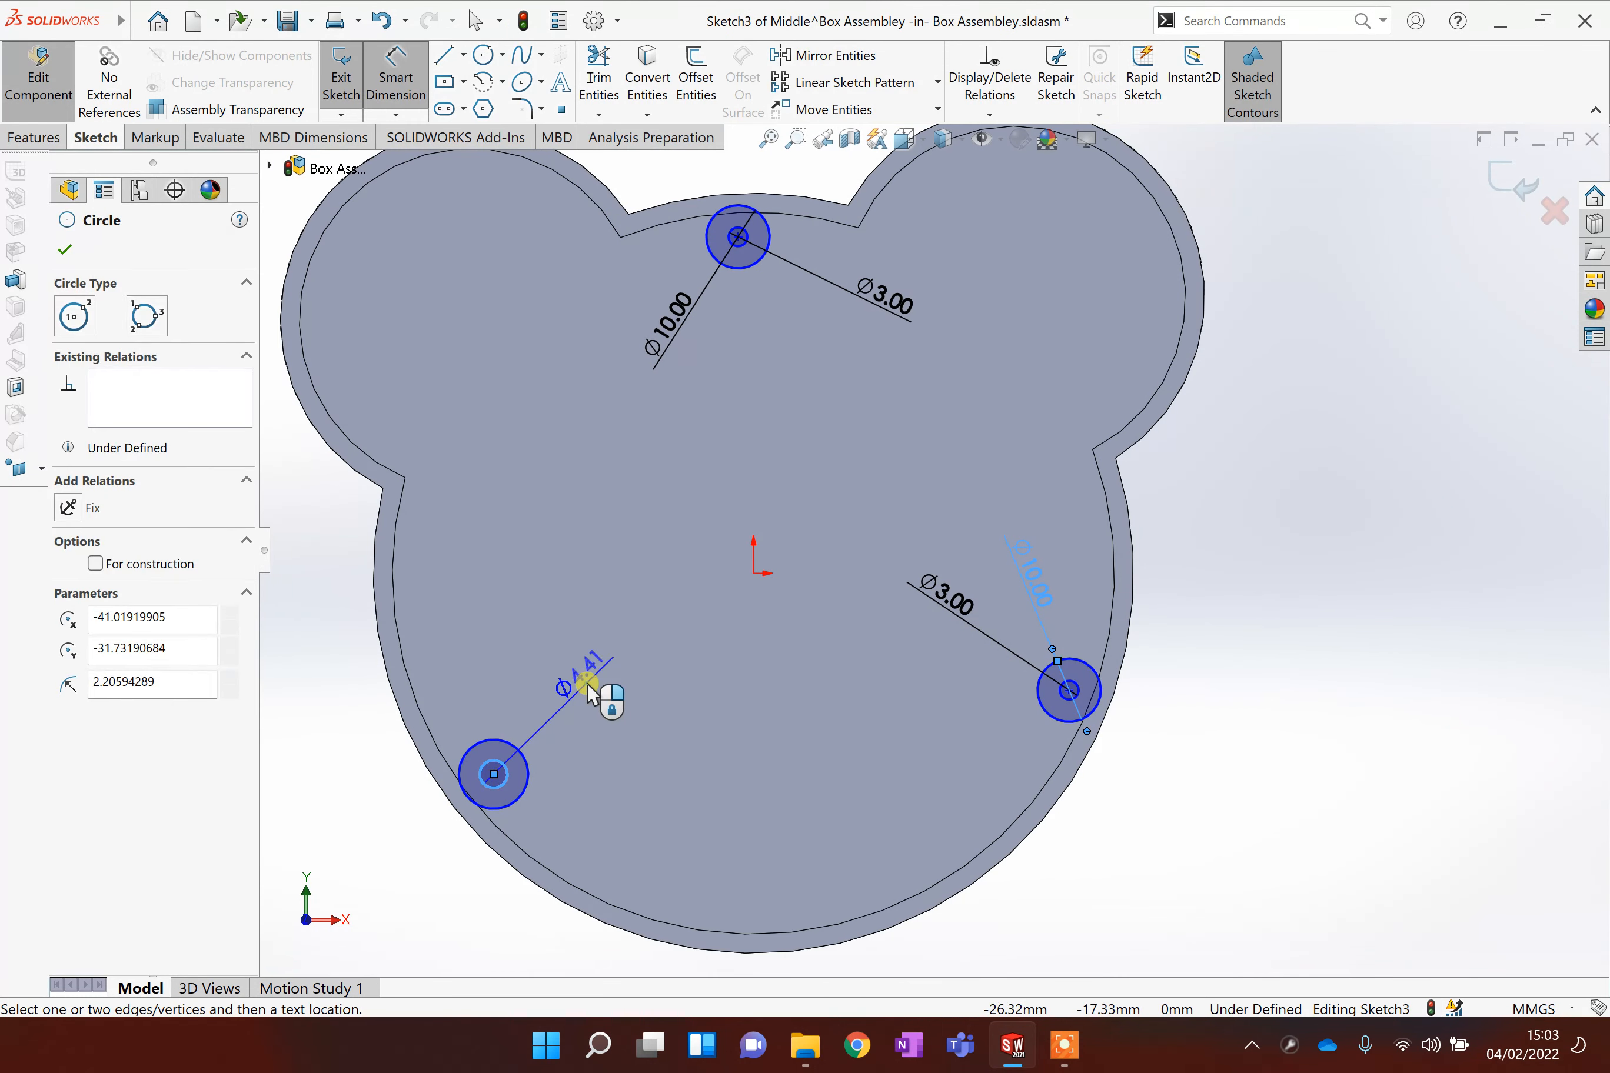
left_click(587, 685)
type("3")
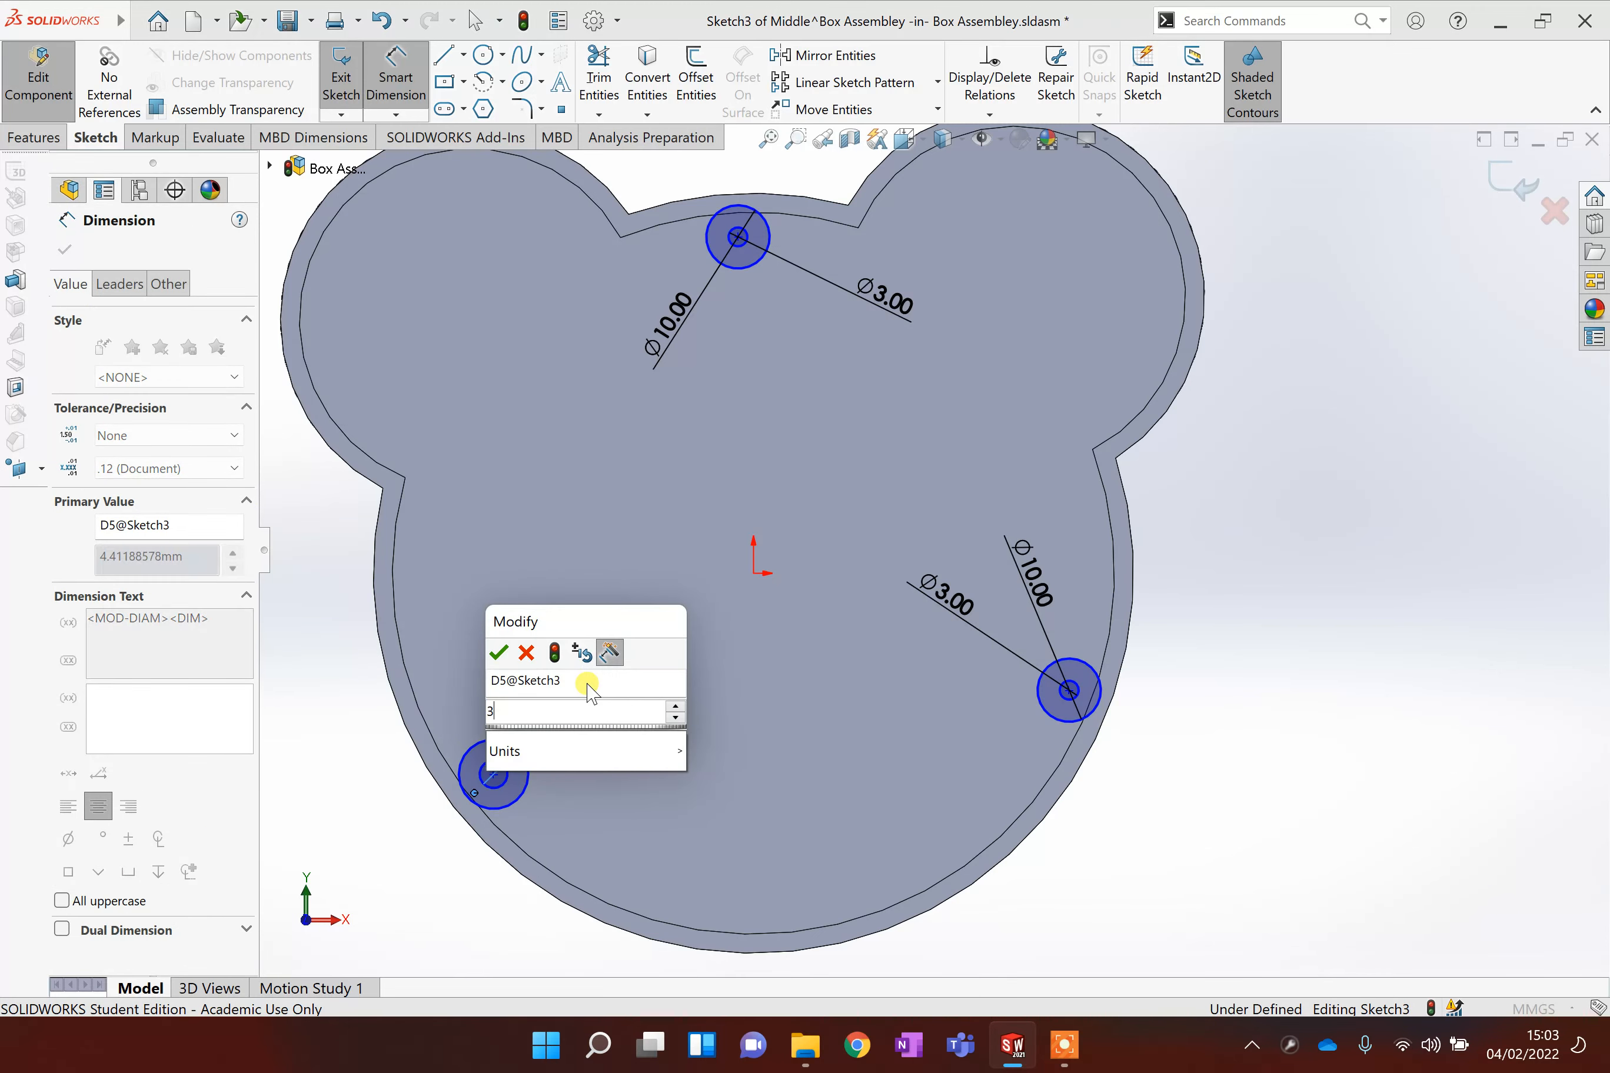
key("Return")
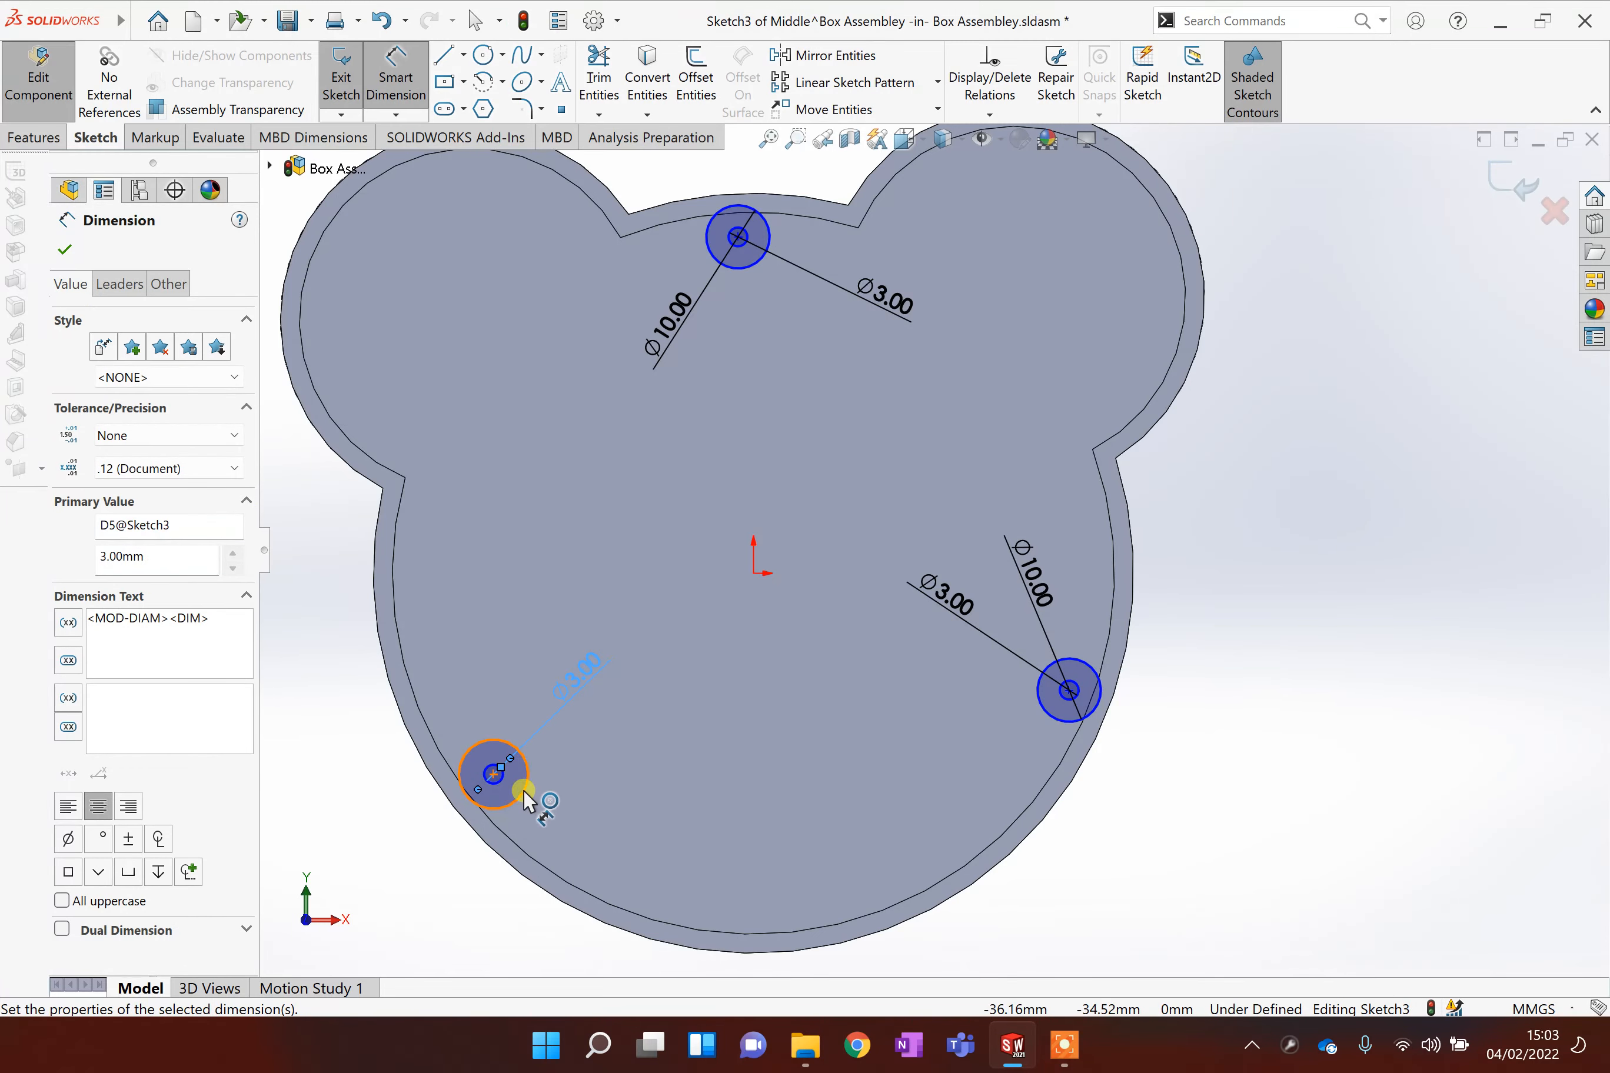
left_click(524, 792)
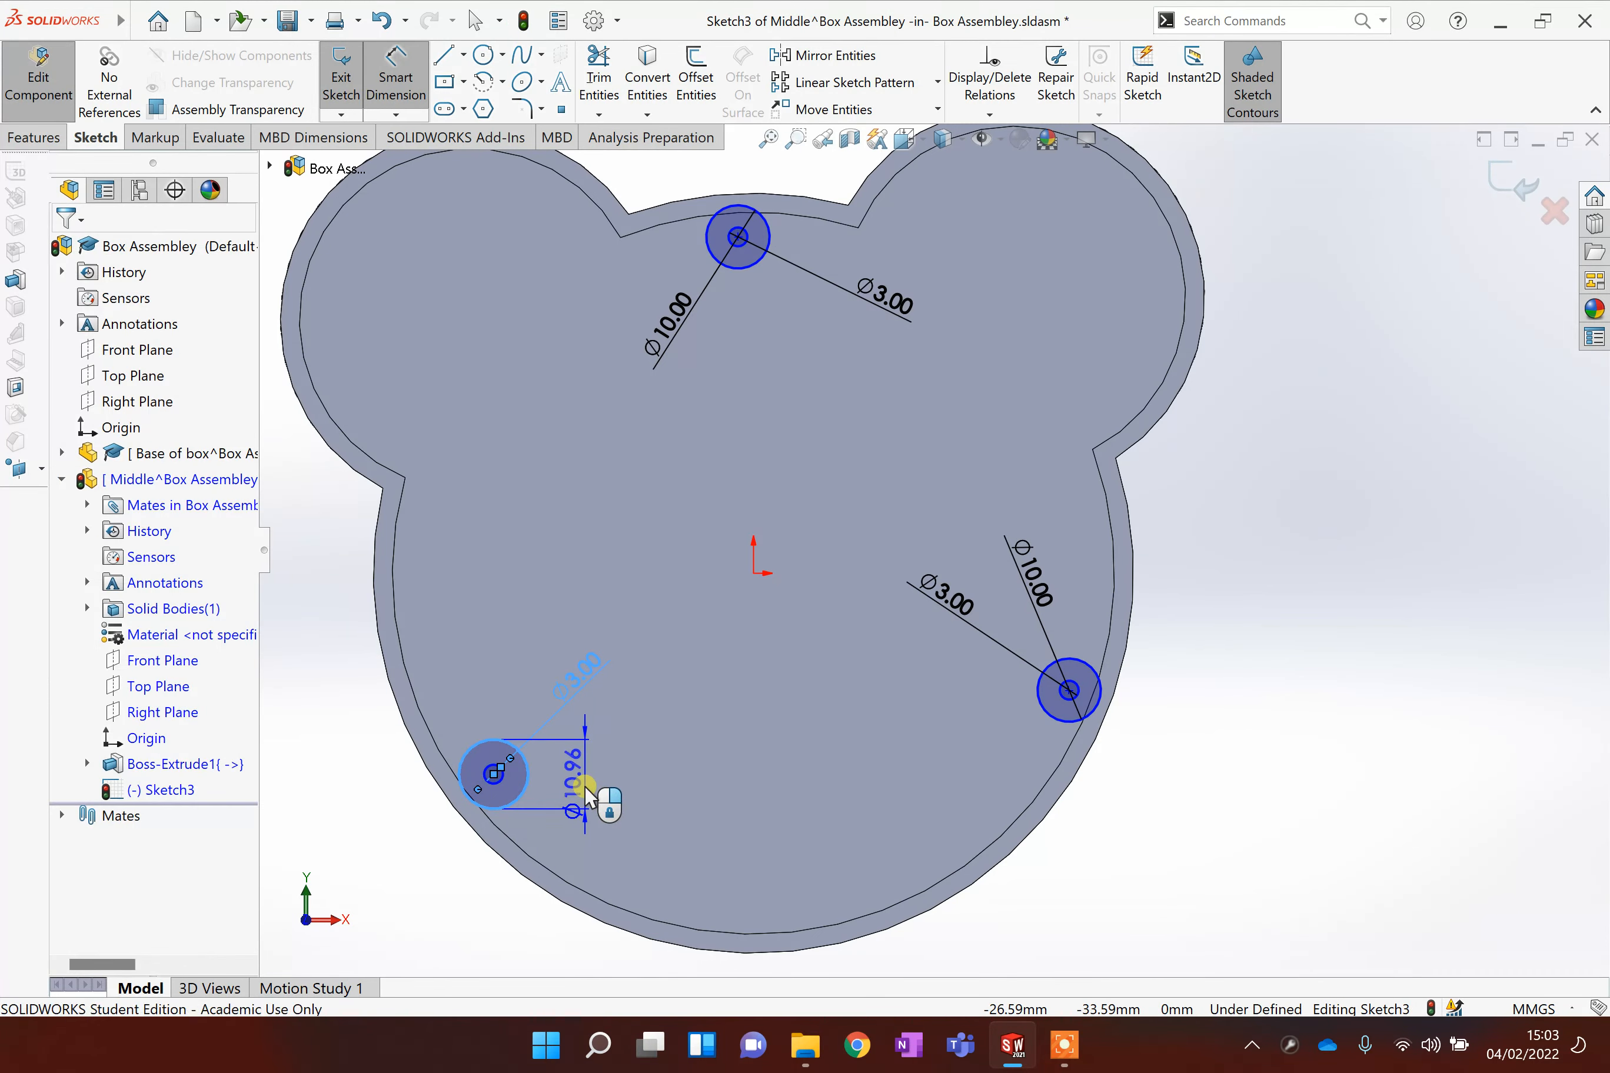
left_click(583, 787)
type("10")
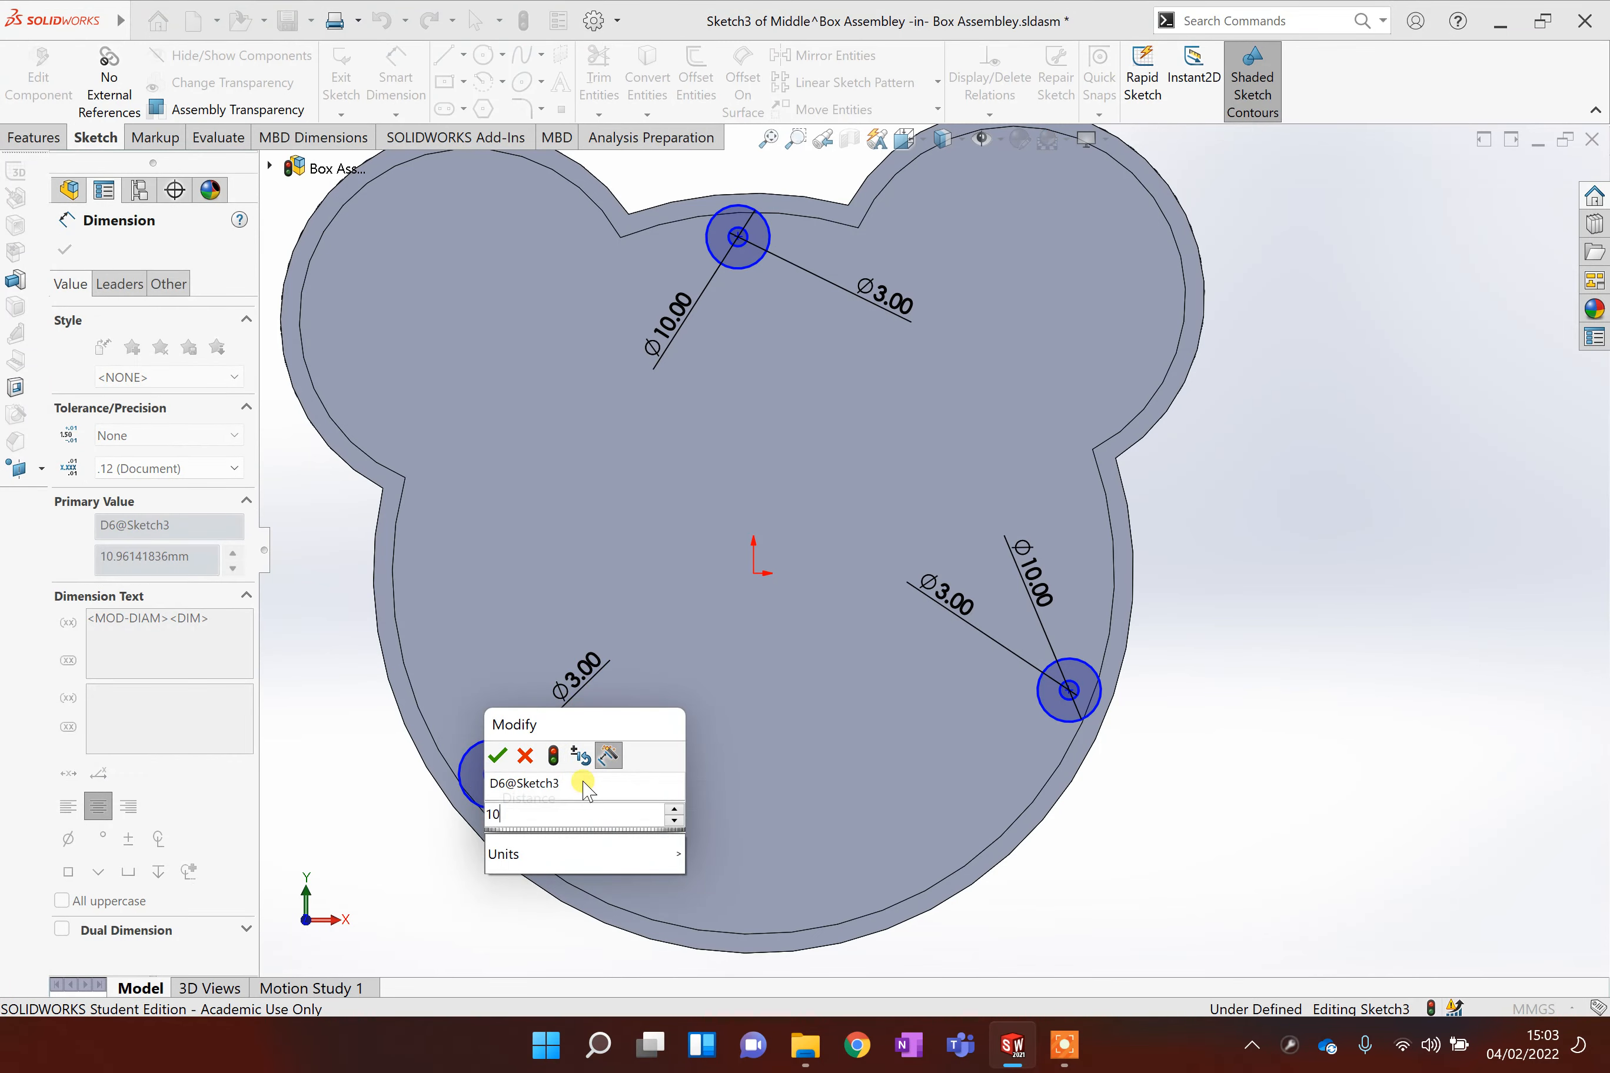
key("Return")
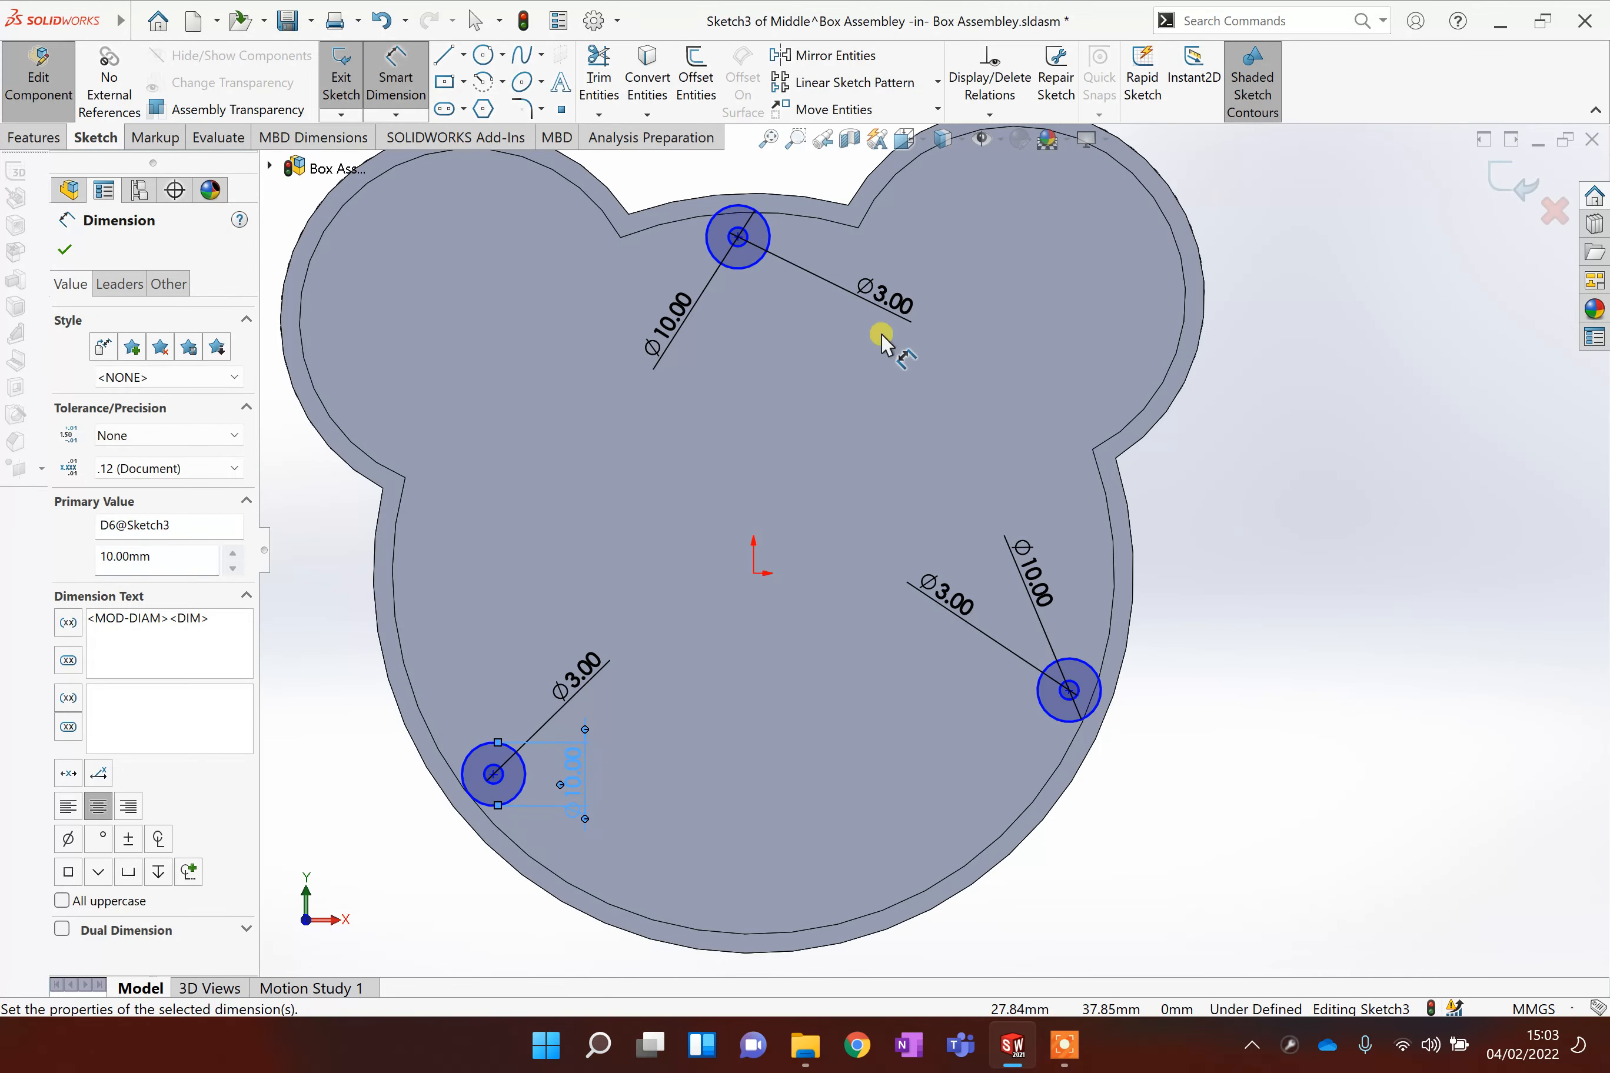
Step: Sketch two concentric circles on the right ear's outer wall, with radii of about 4.5 mm and 1.5 mm
left_click(483, 55)
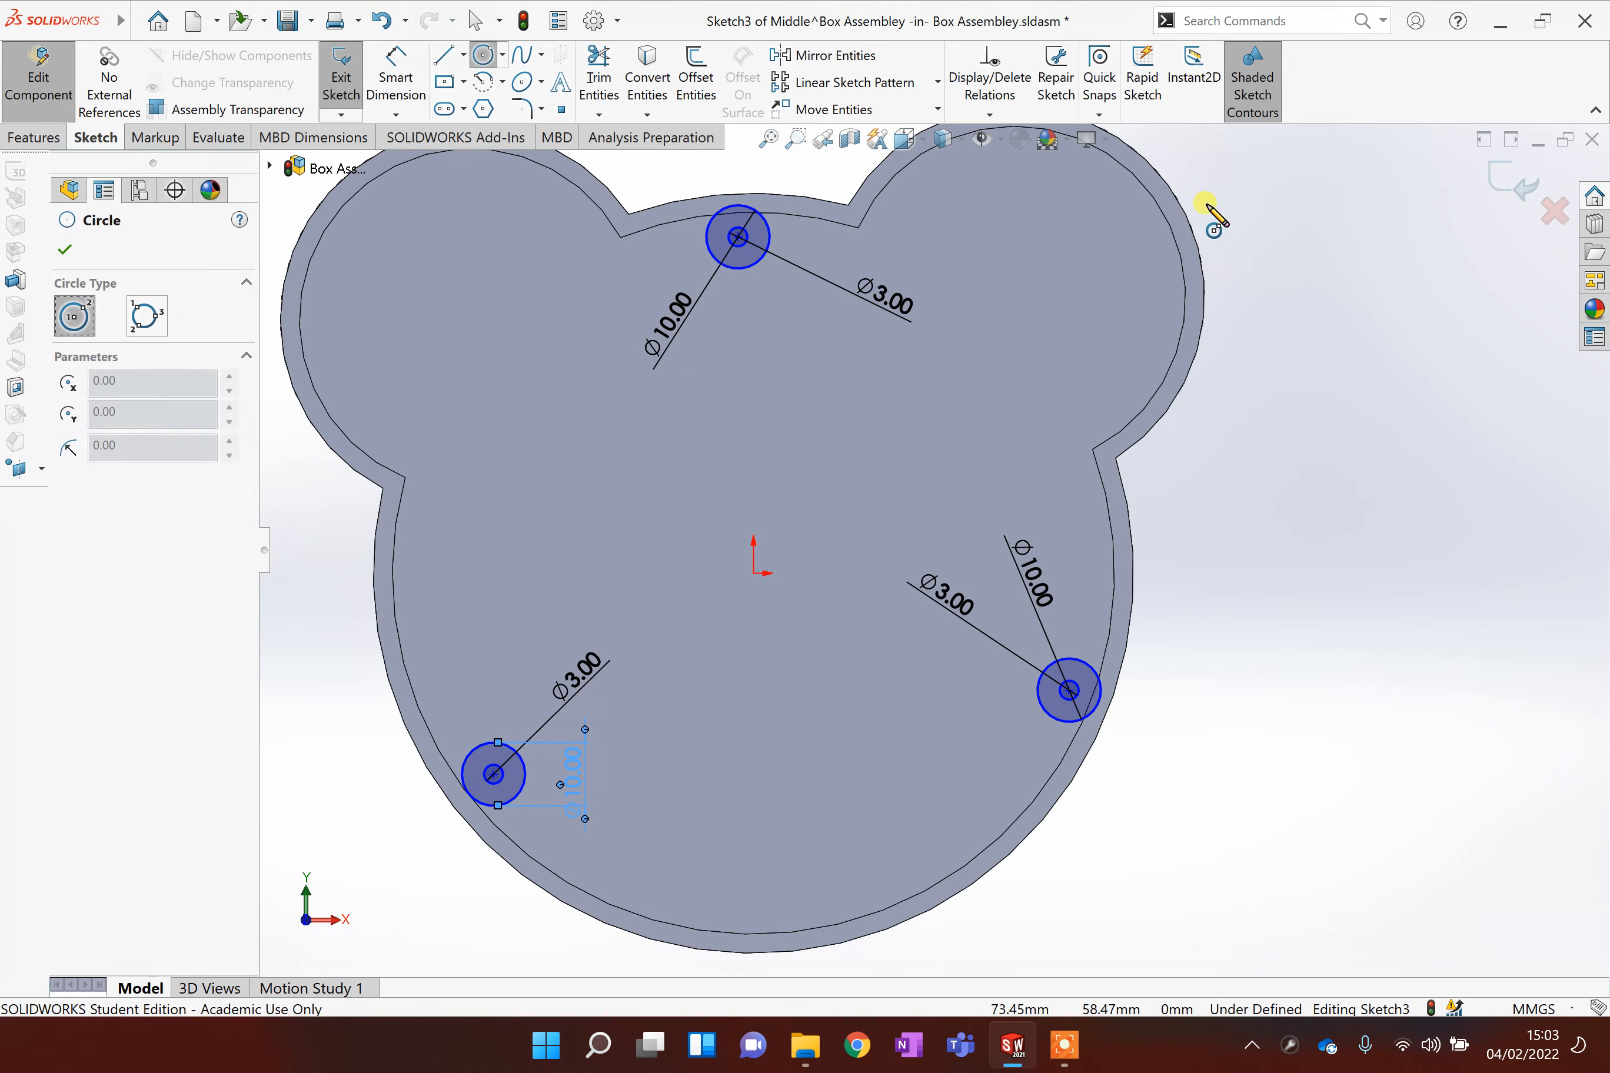
left_click(1172, 232)
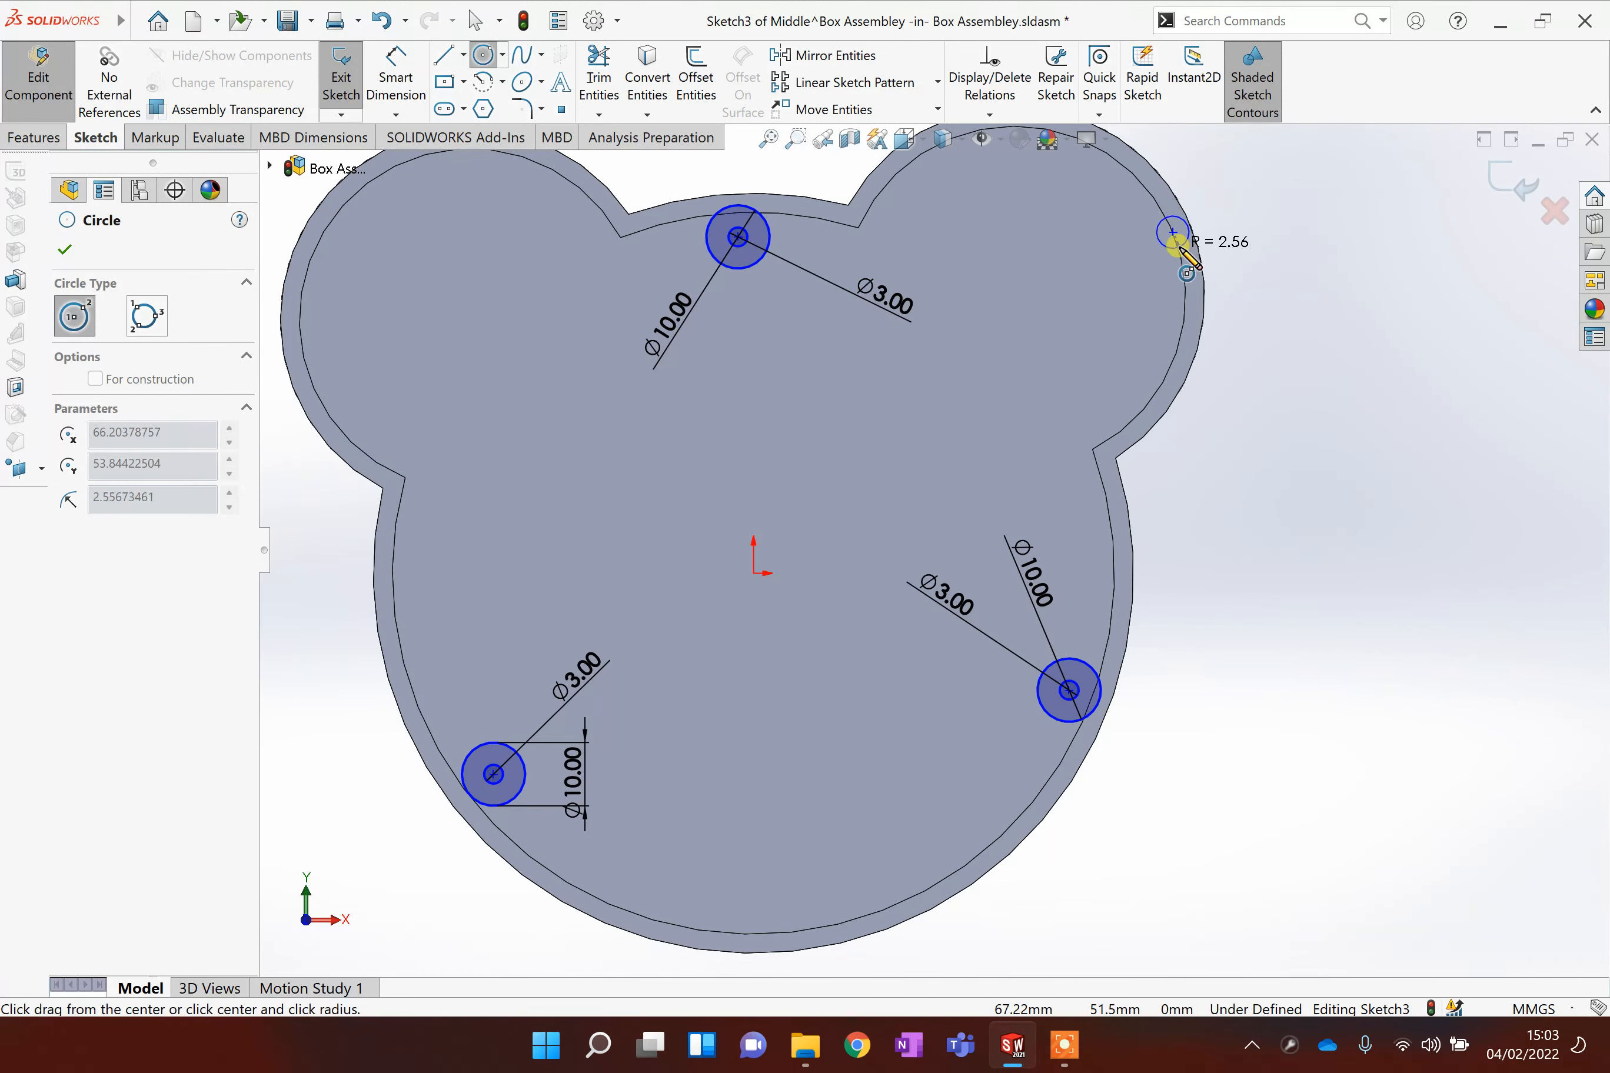
left_click(1188, 259)
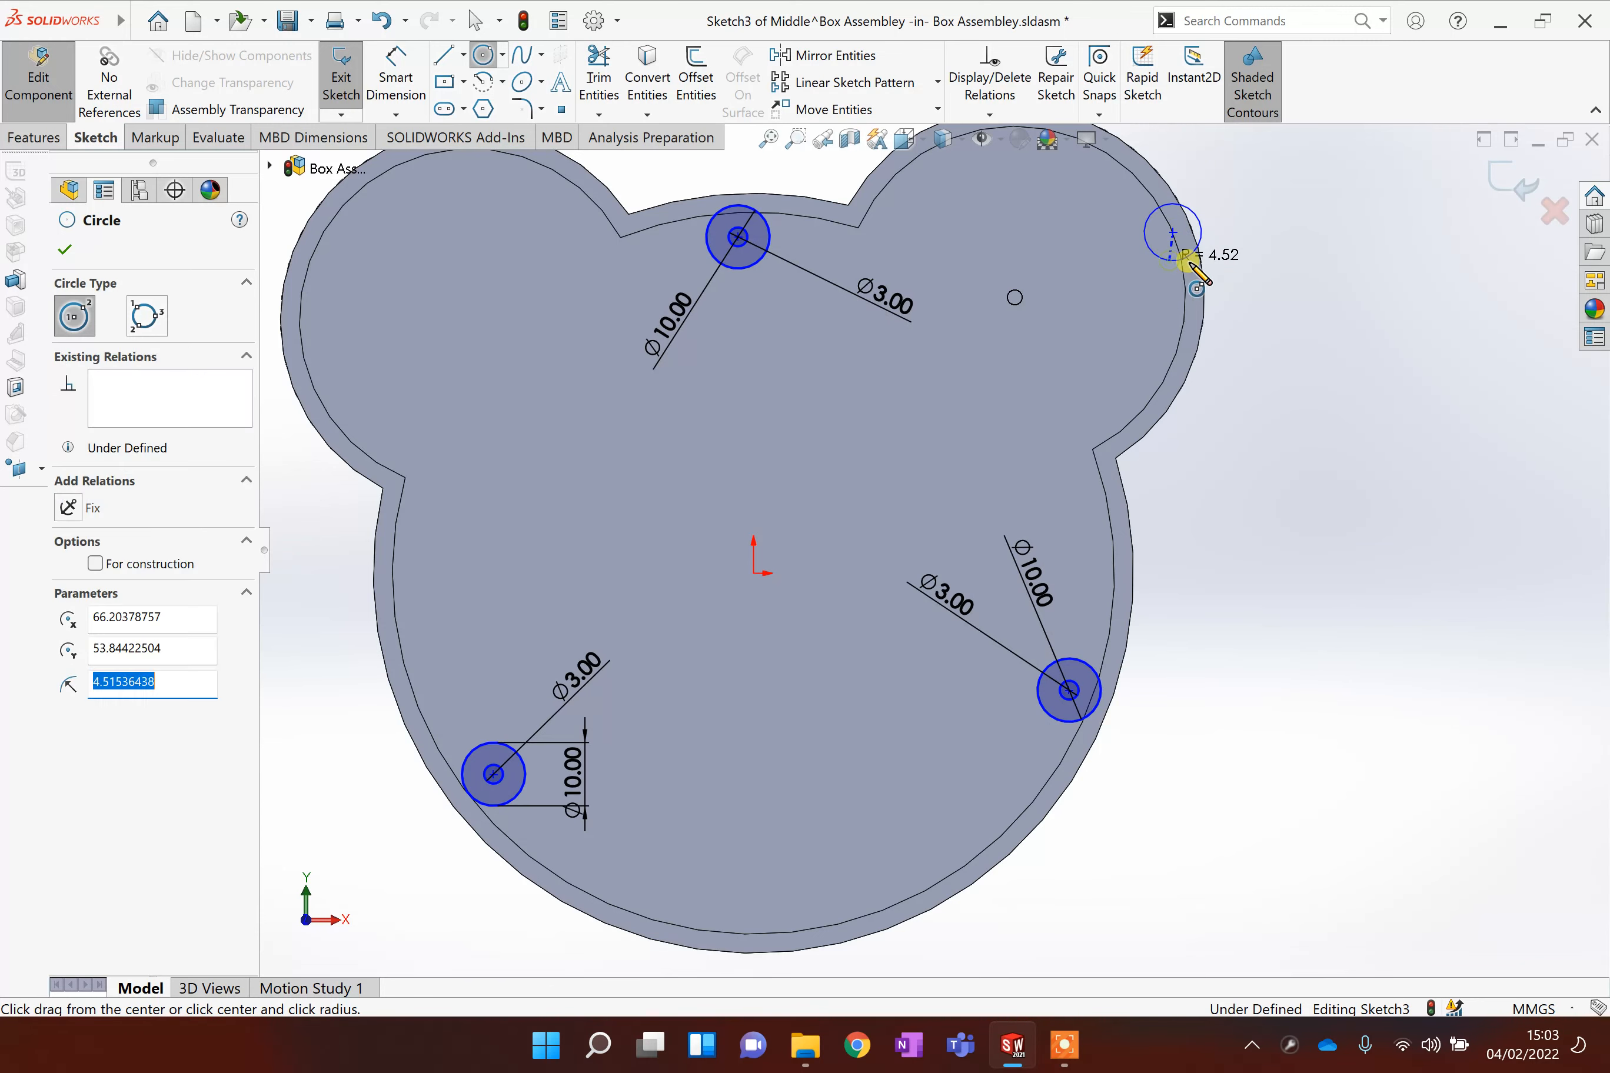
scroll(1233, 240, "down", 2)
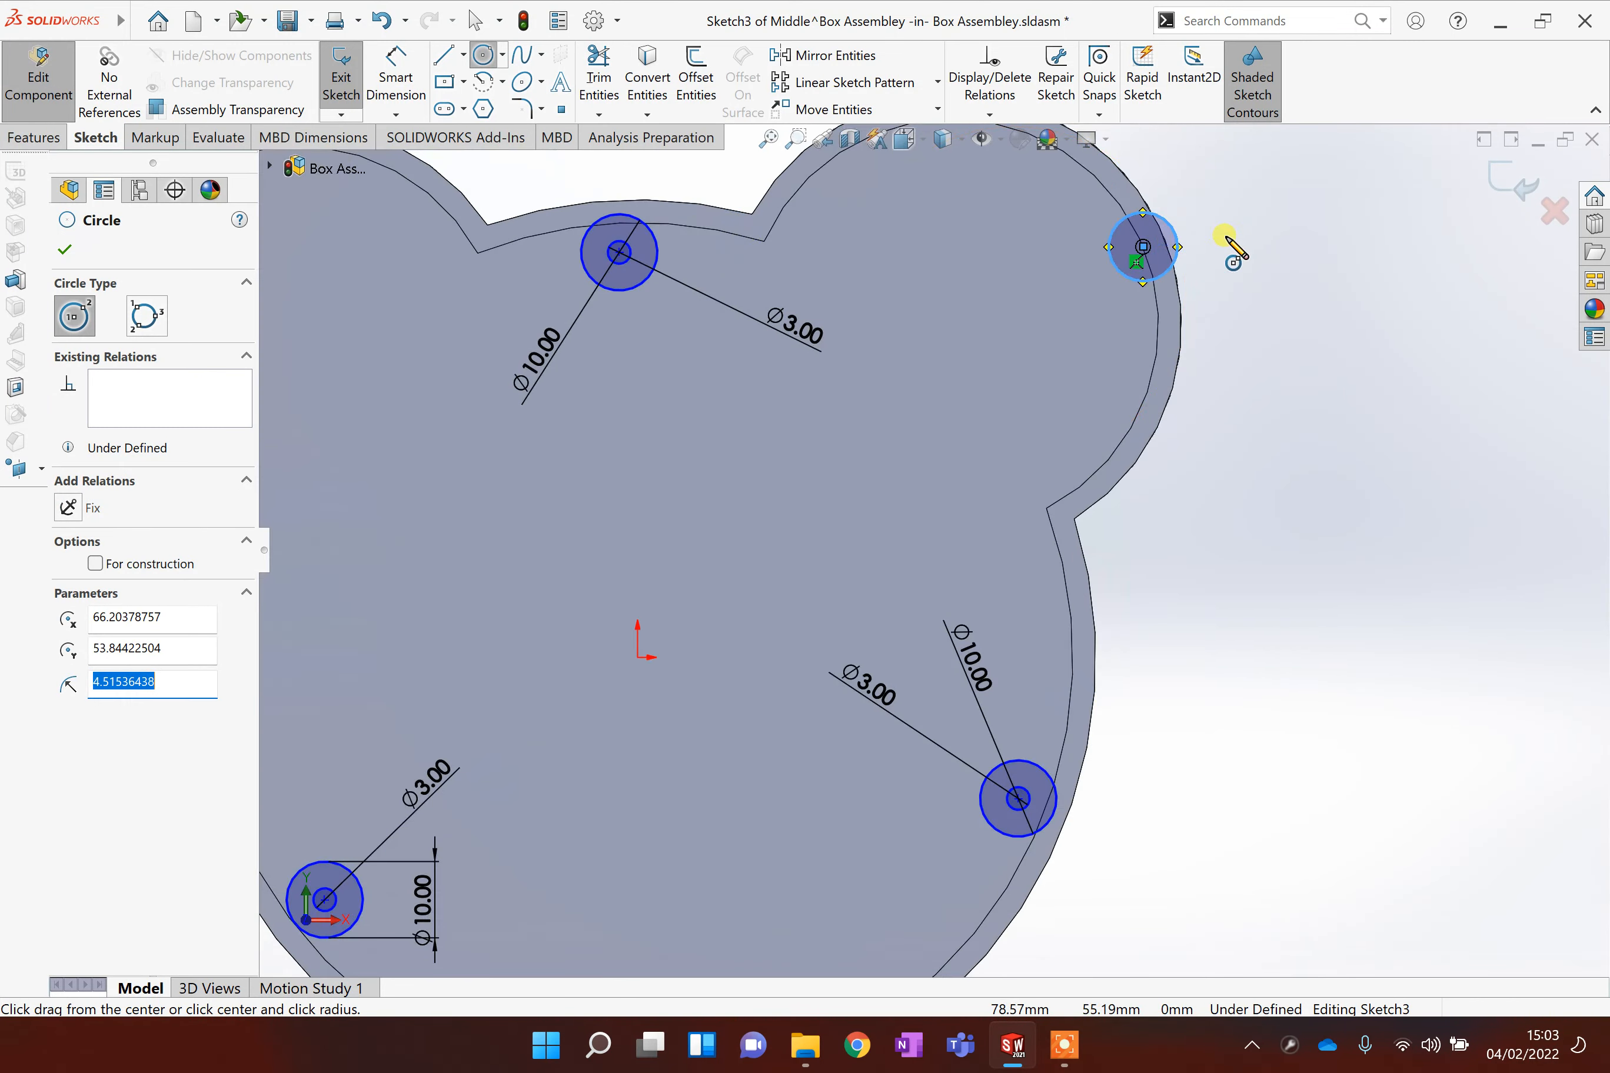
left_click(1142, 247)
left_click(1152, 252)
scroll(1183, 470, "up", 2)
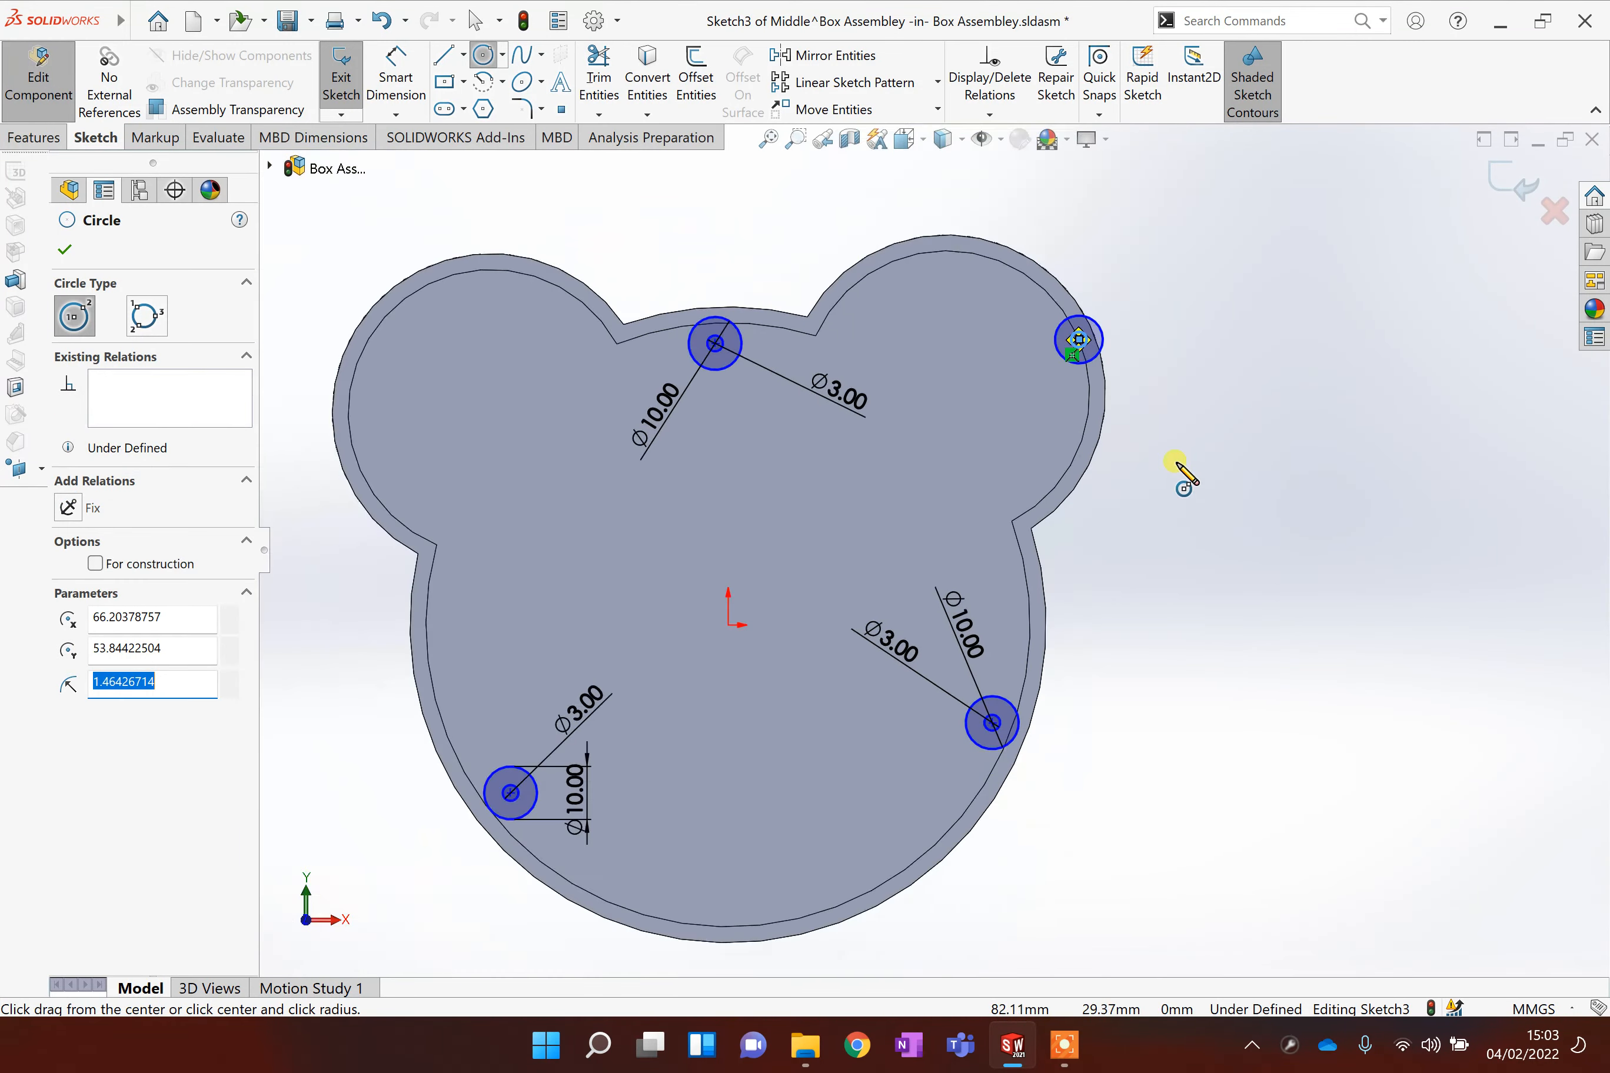
key("Escape")
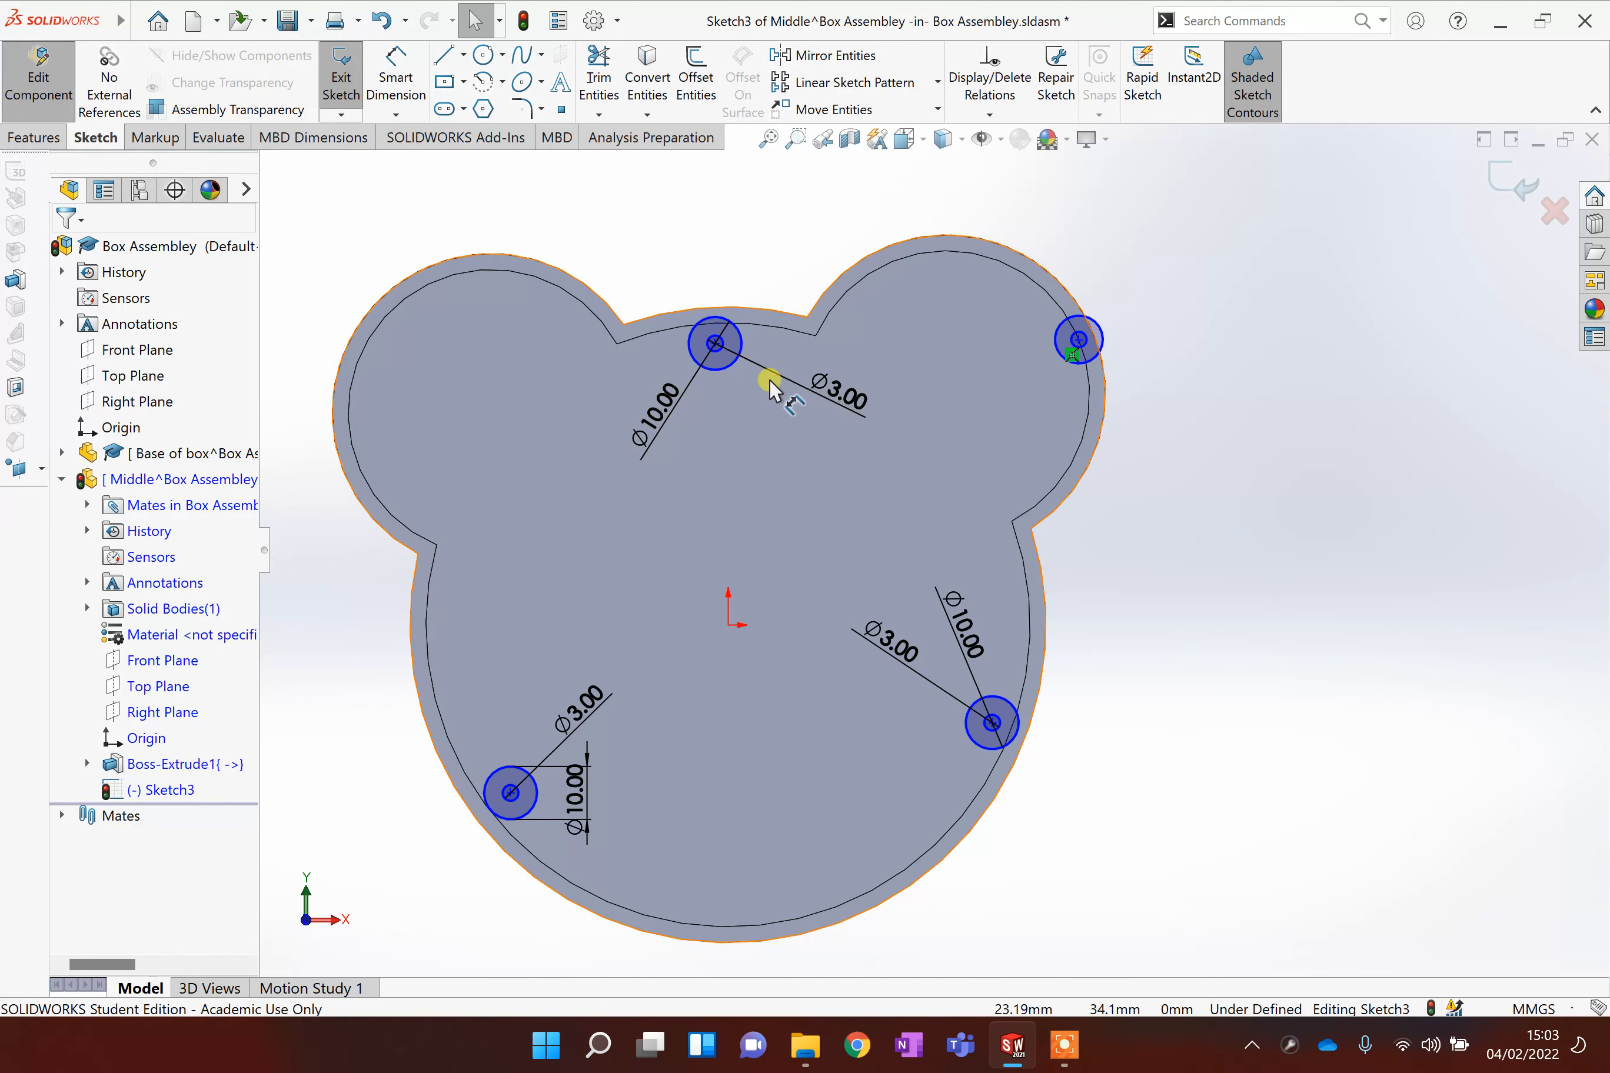
scroll(753, 369, "down", 3)
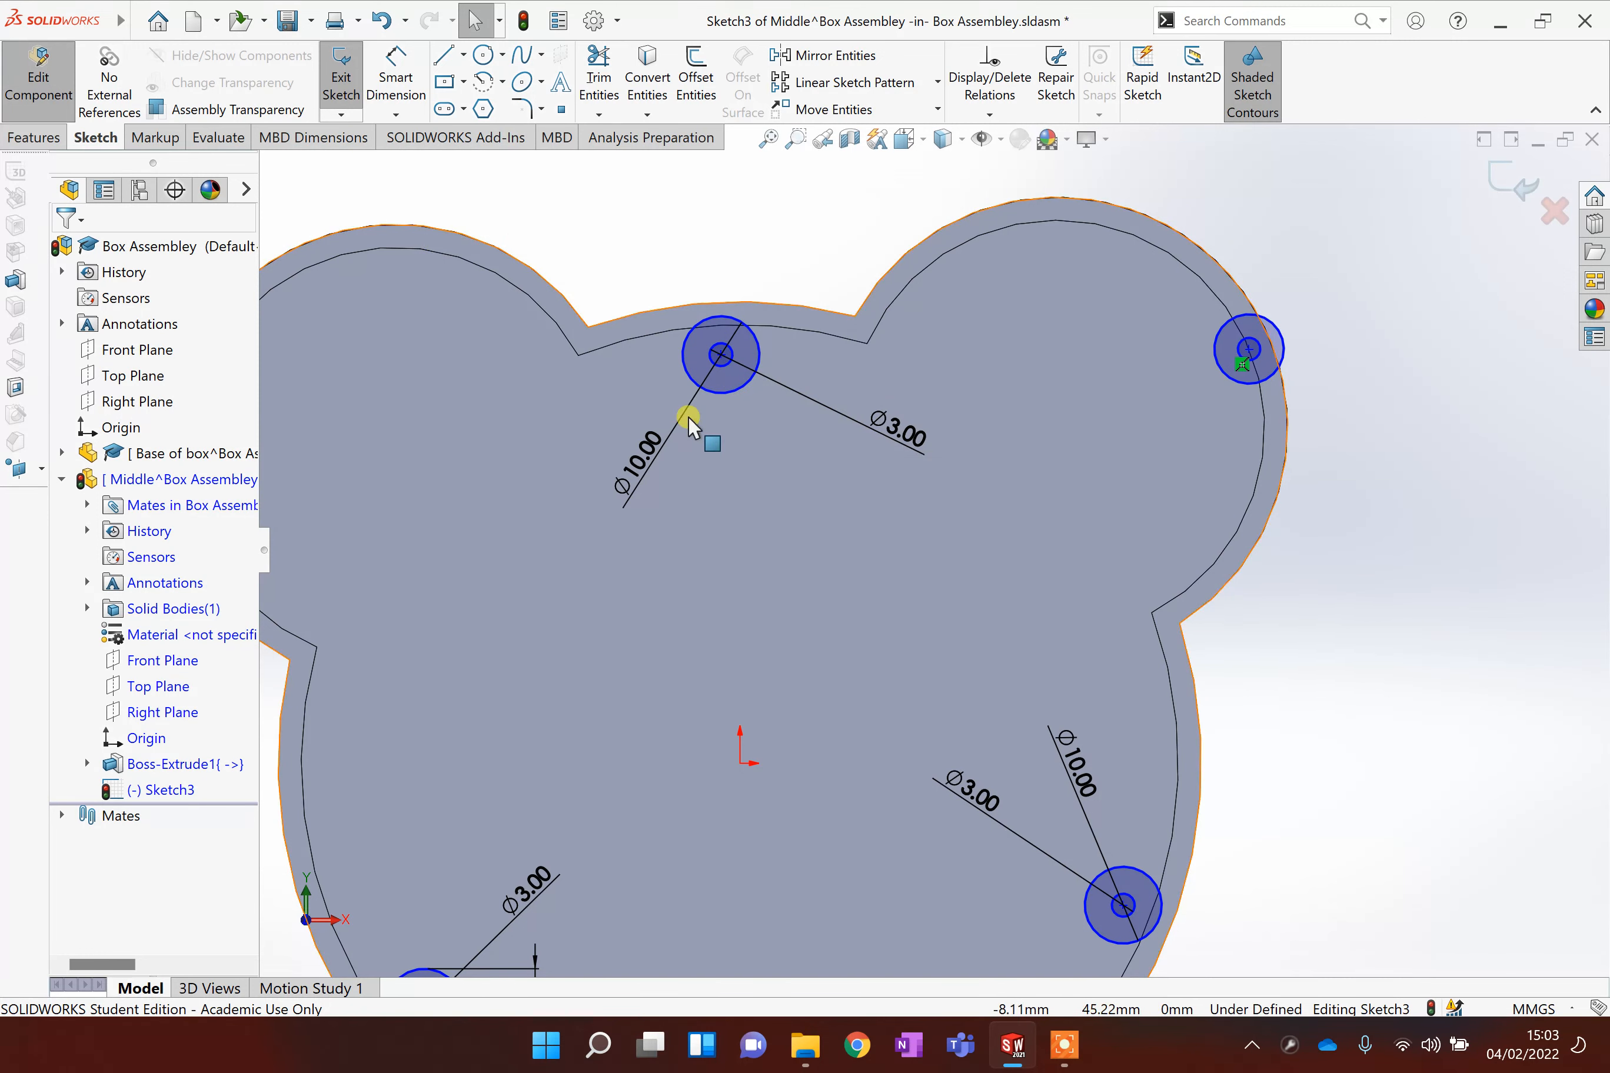
left_click(711, 392)
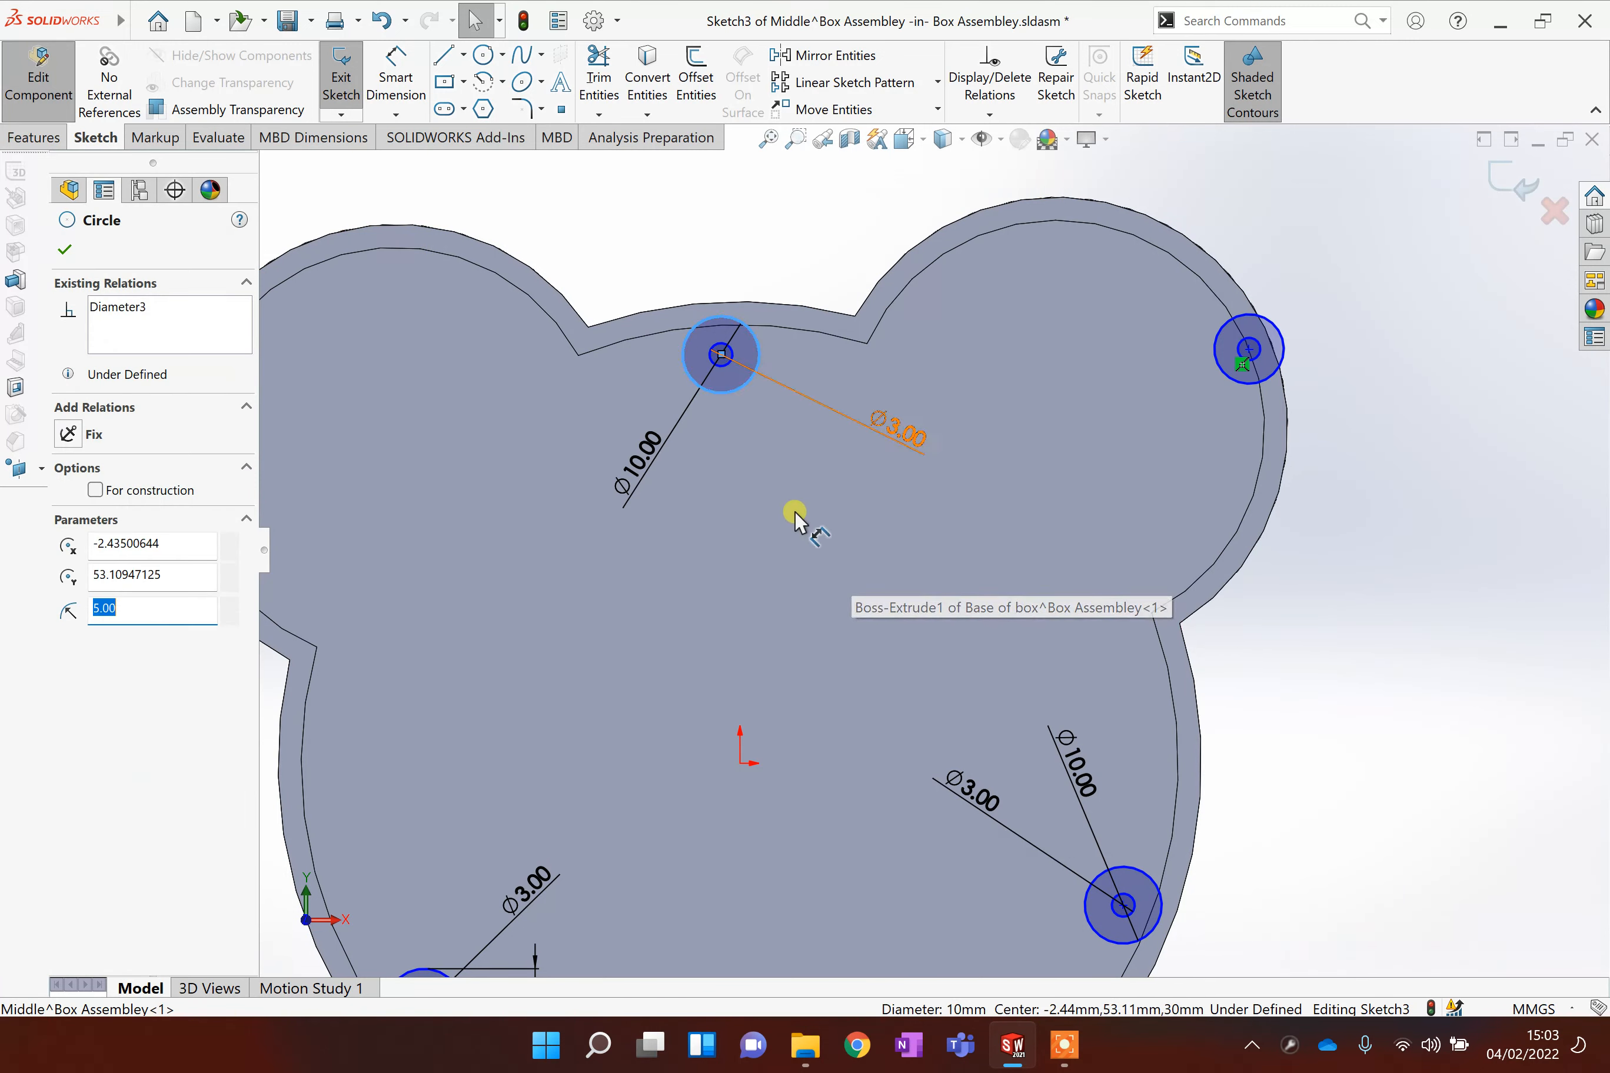
left_click(649, 333)
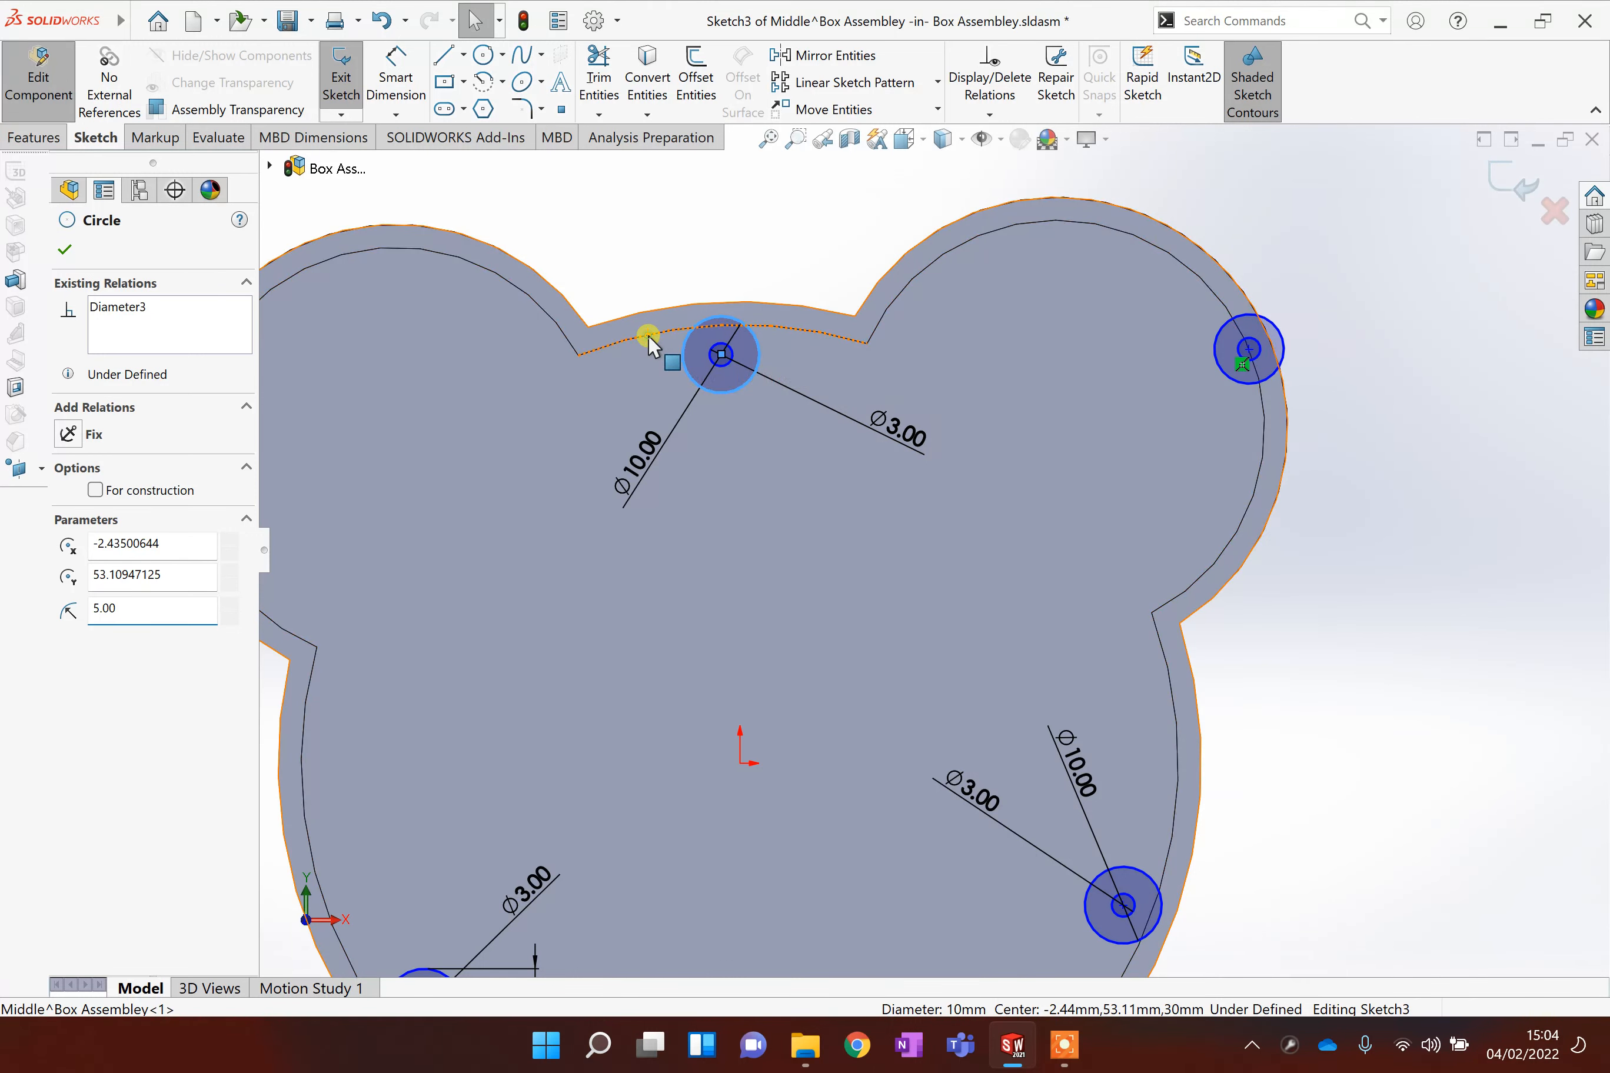
left_click(519, 396, "ctrl")
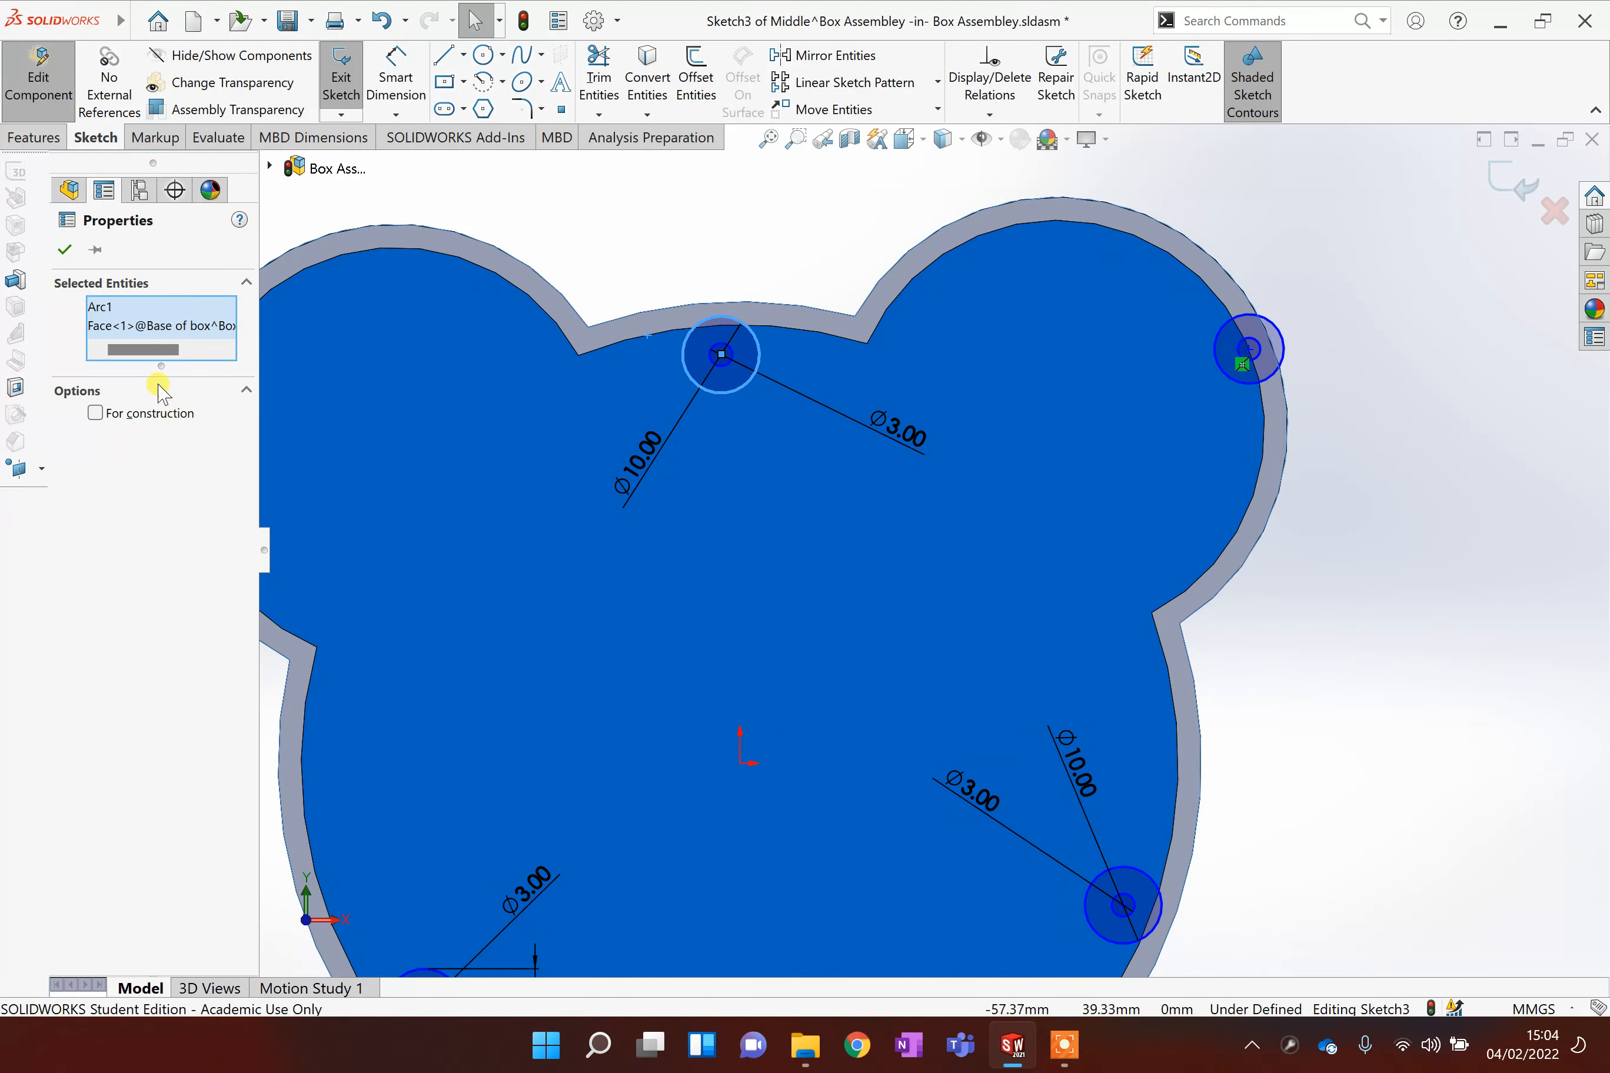
left_click(856, 234)
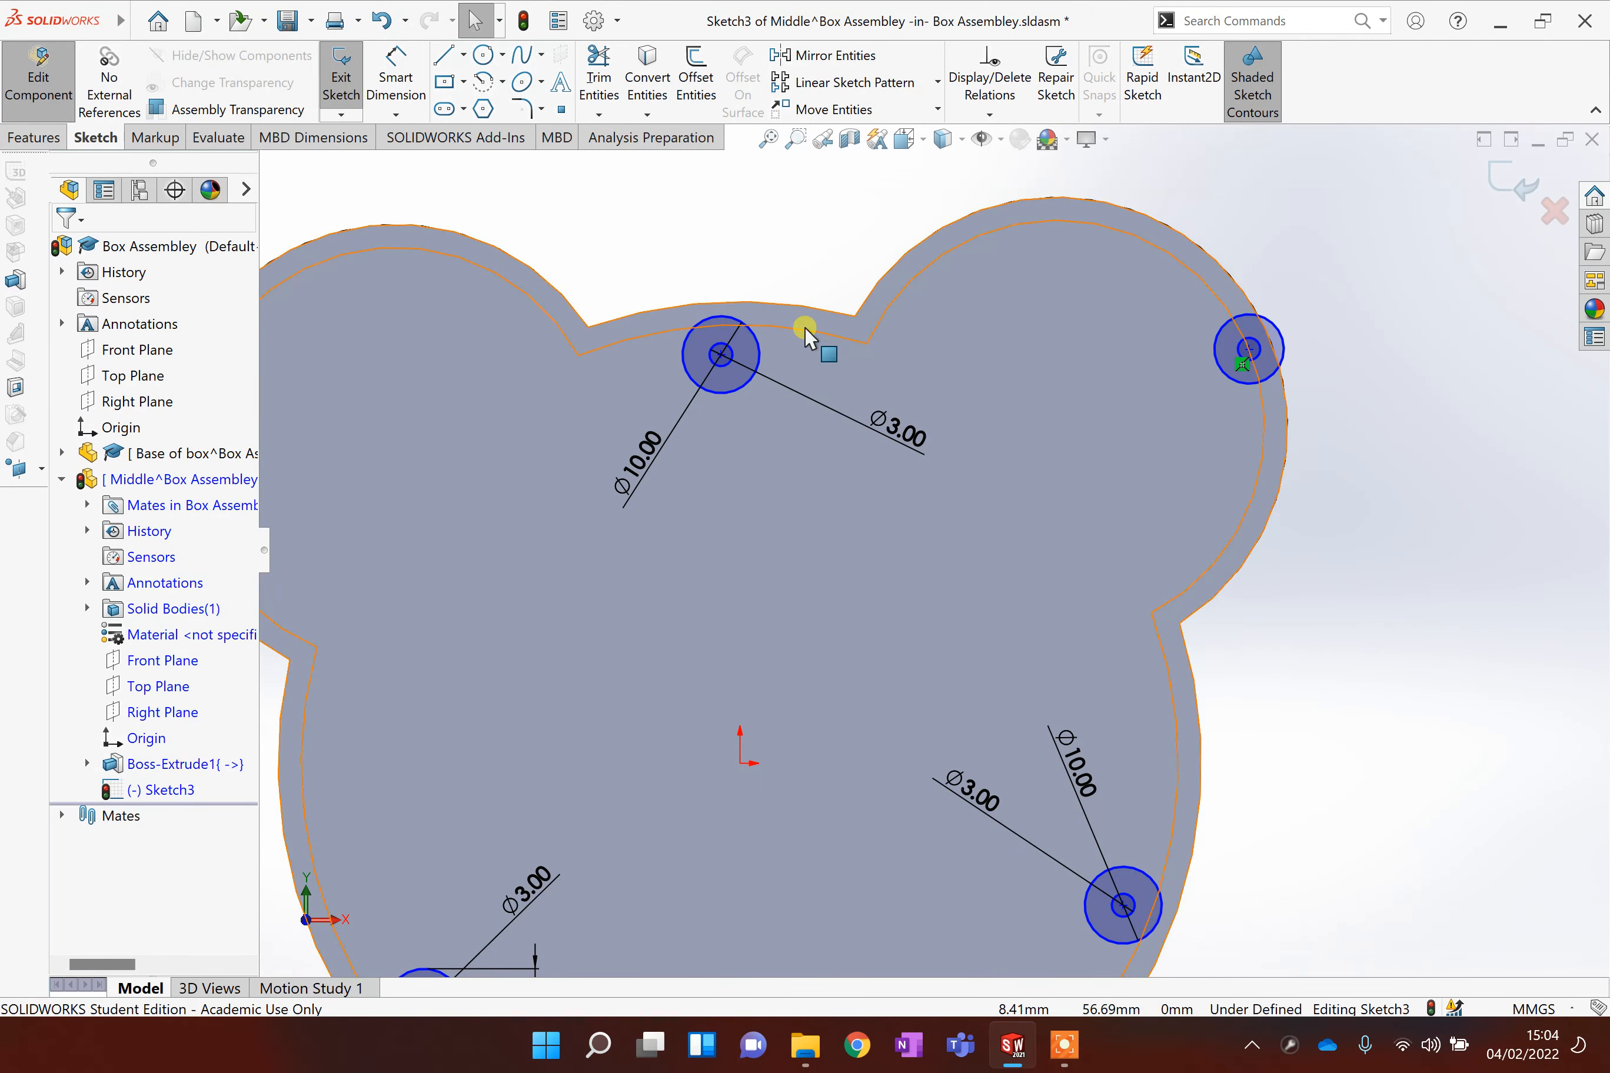
Step: Try making the 10 mm circle between the ears tangent to the wall's inner edge, and undo that relation
left_click(805, 329)
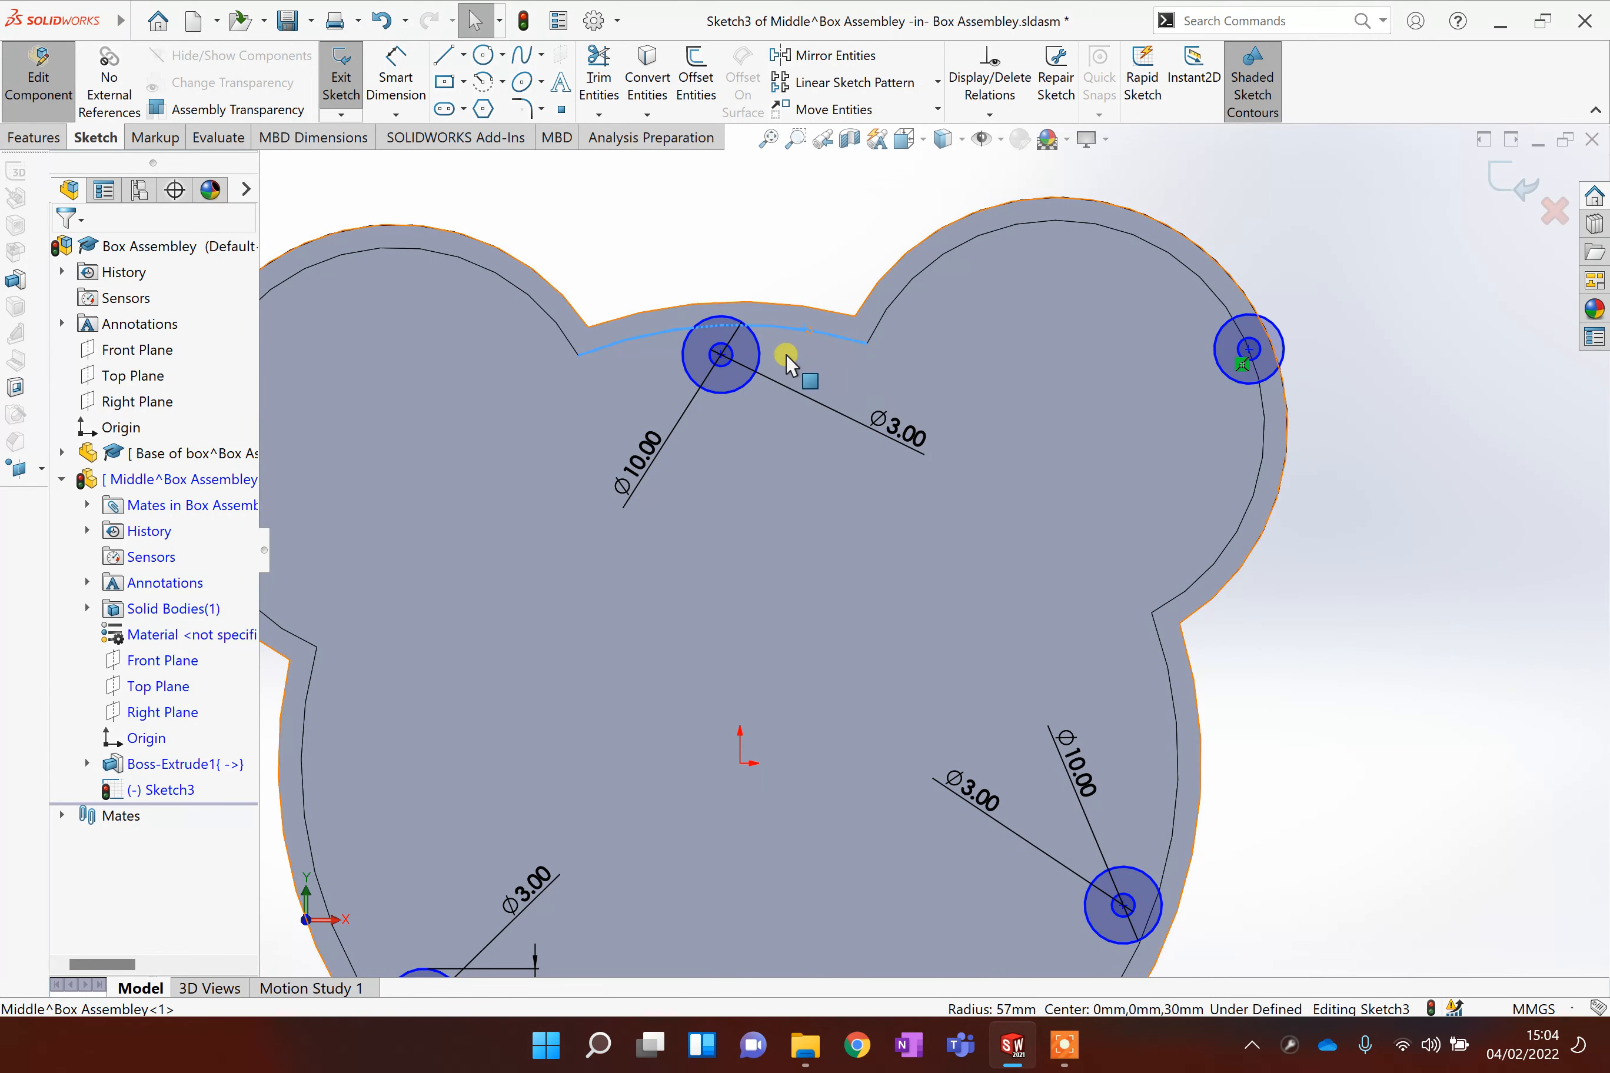
left_click(762, 356, "ctrl")
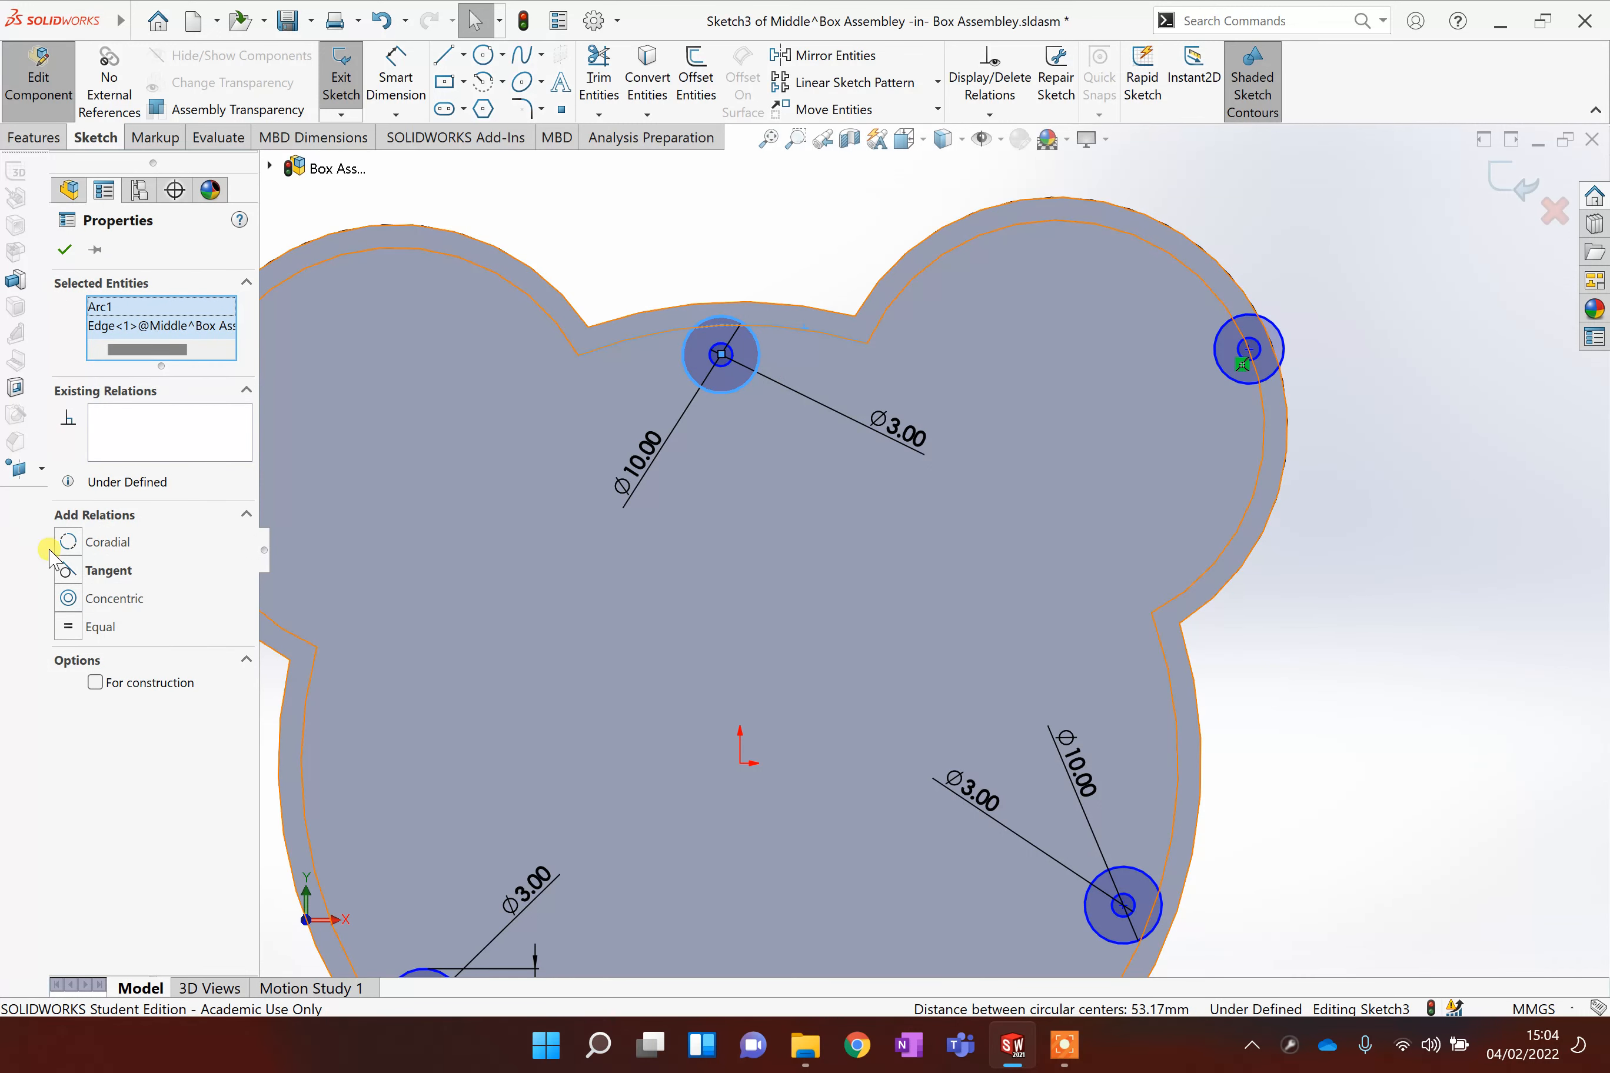
left_click(69, 571)
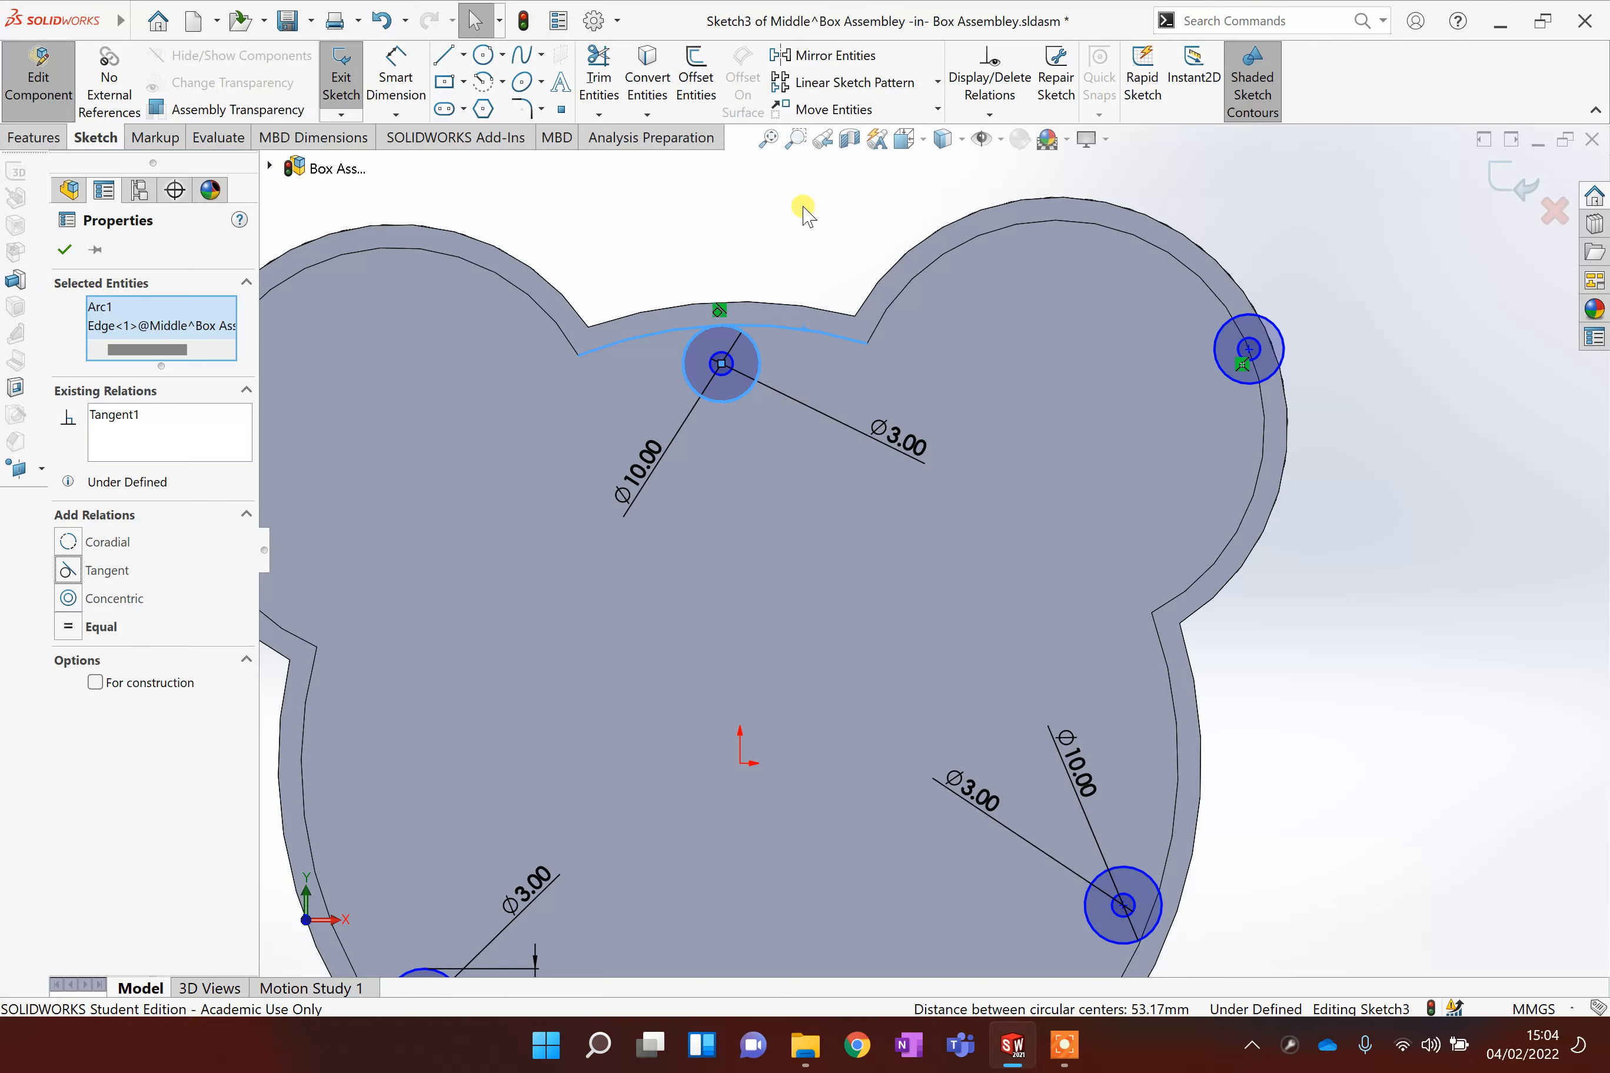
left_click(803, 207)
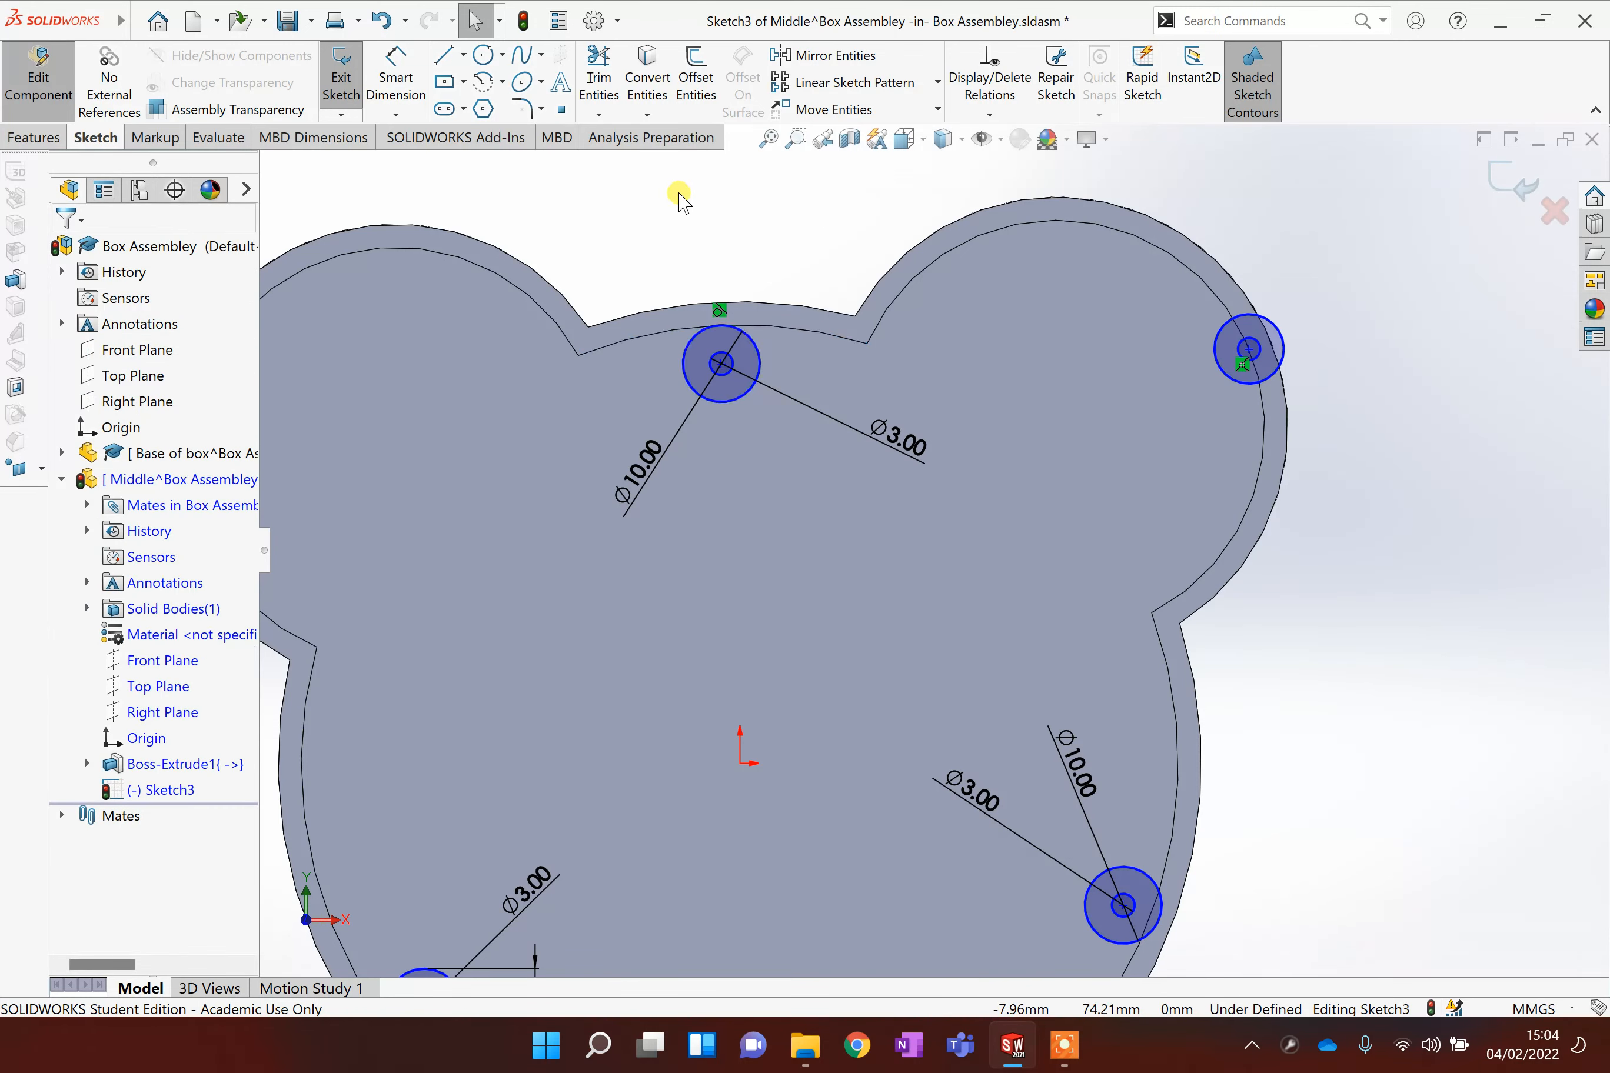
key("ctrl+z")
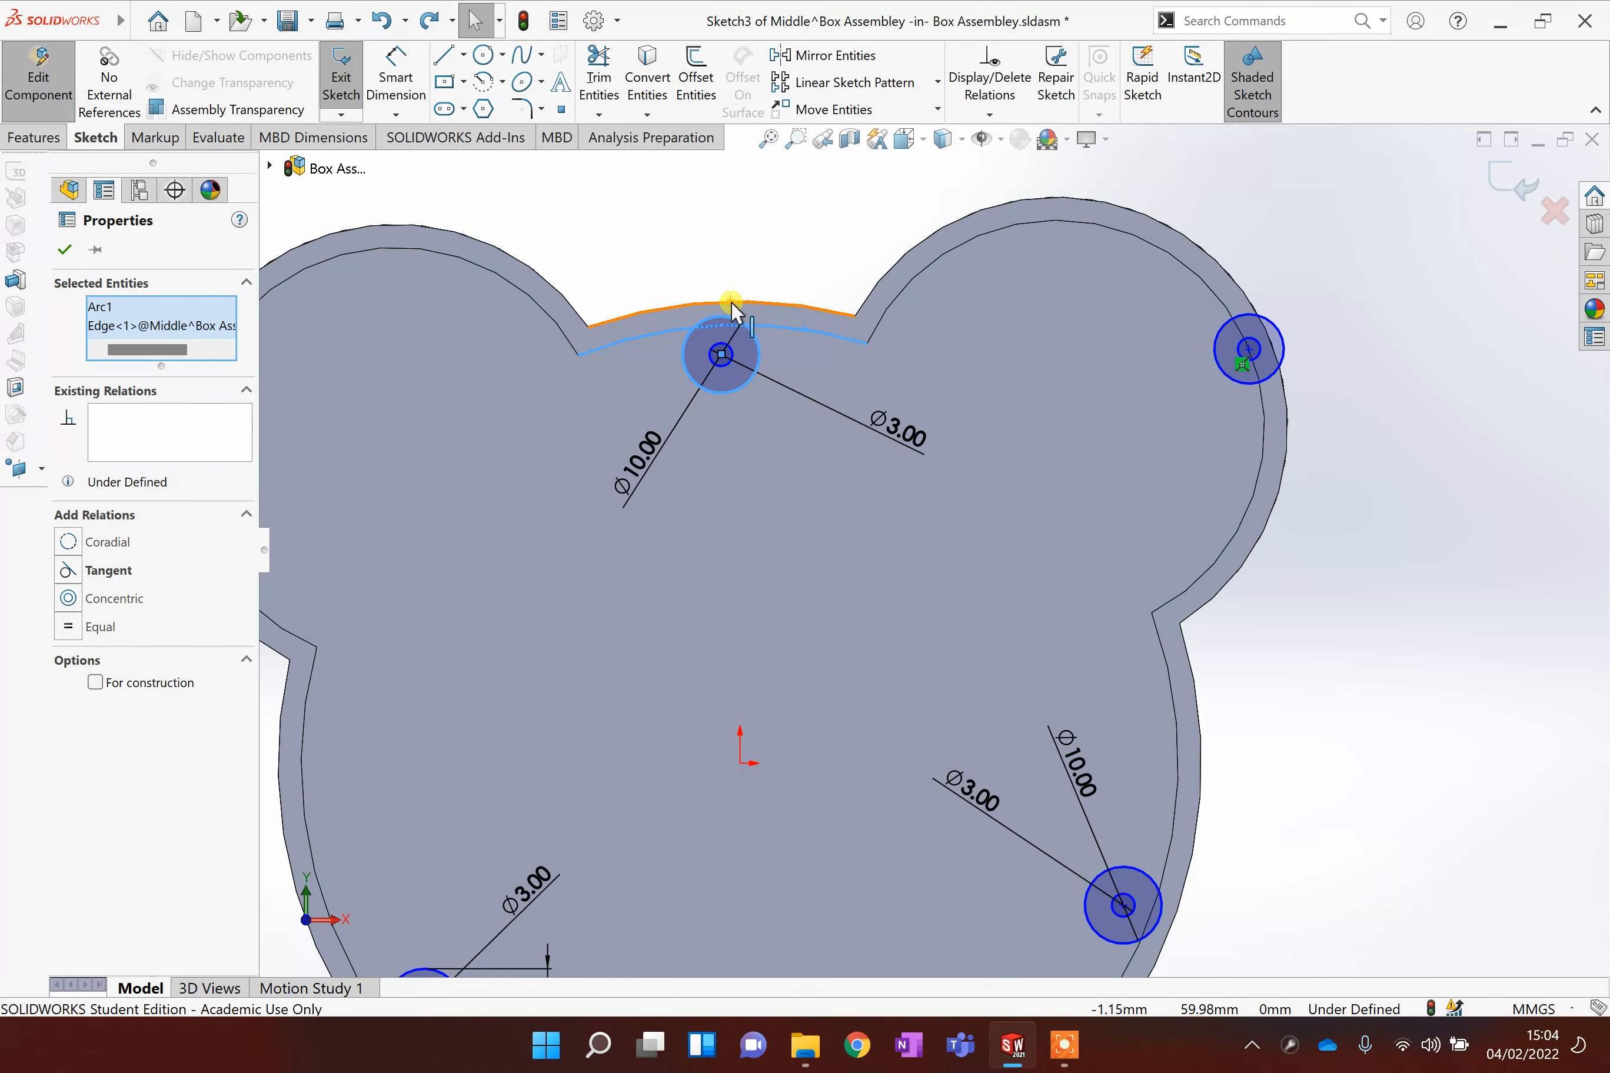
left_click(790, 236)
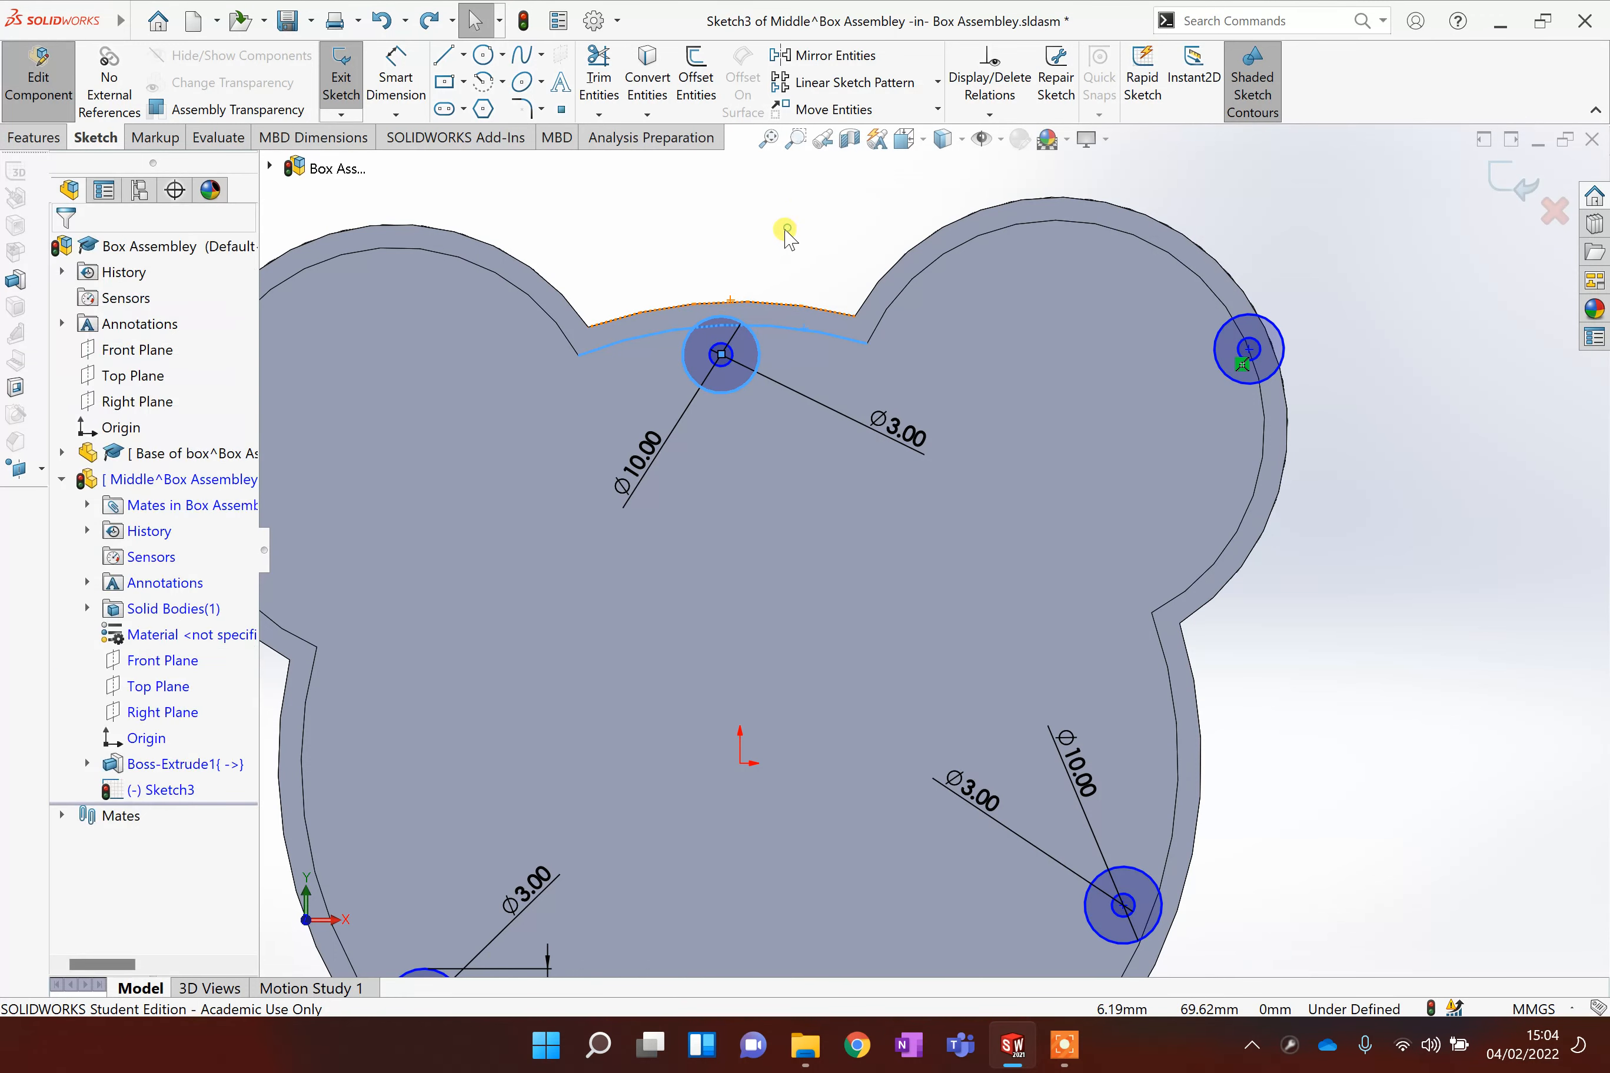
Step: Make the 10 mm circle between the ears tangent to the wall's outer edge
left_click(768, 302)
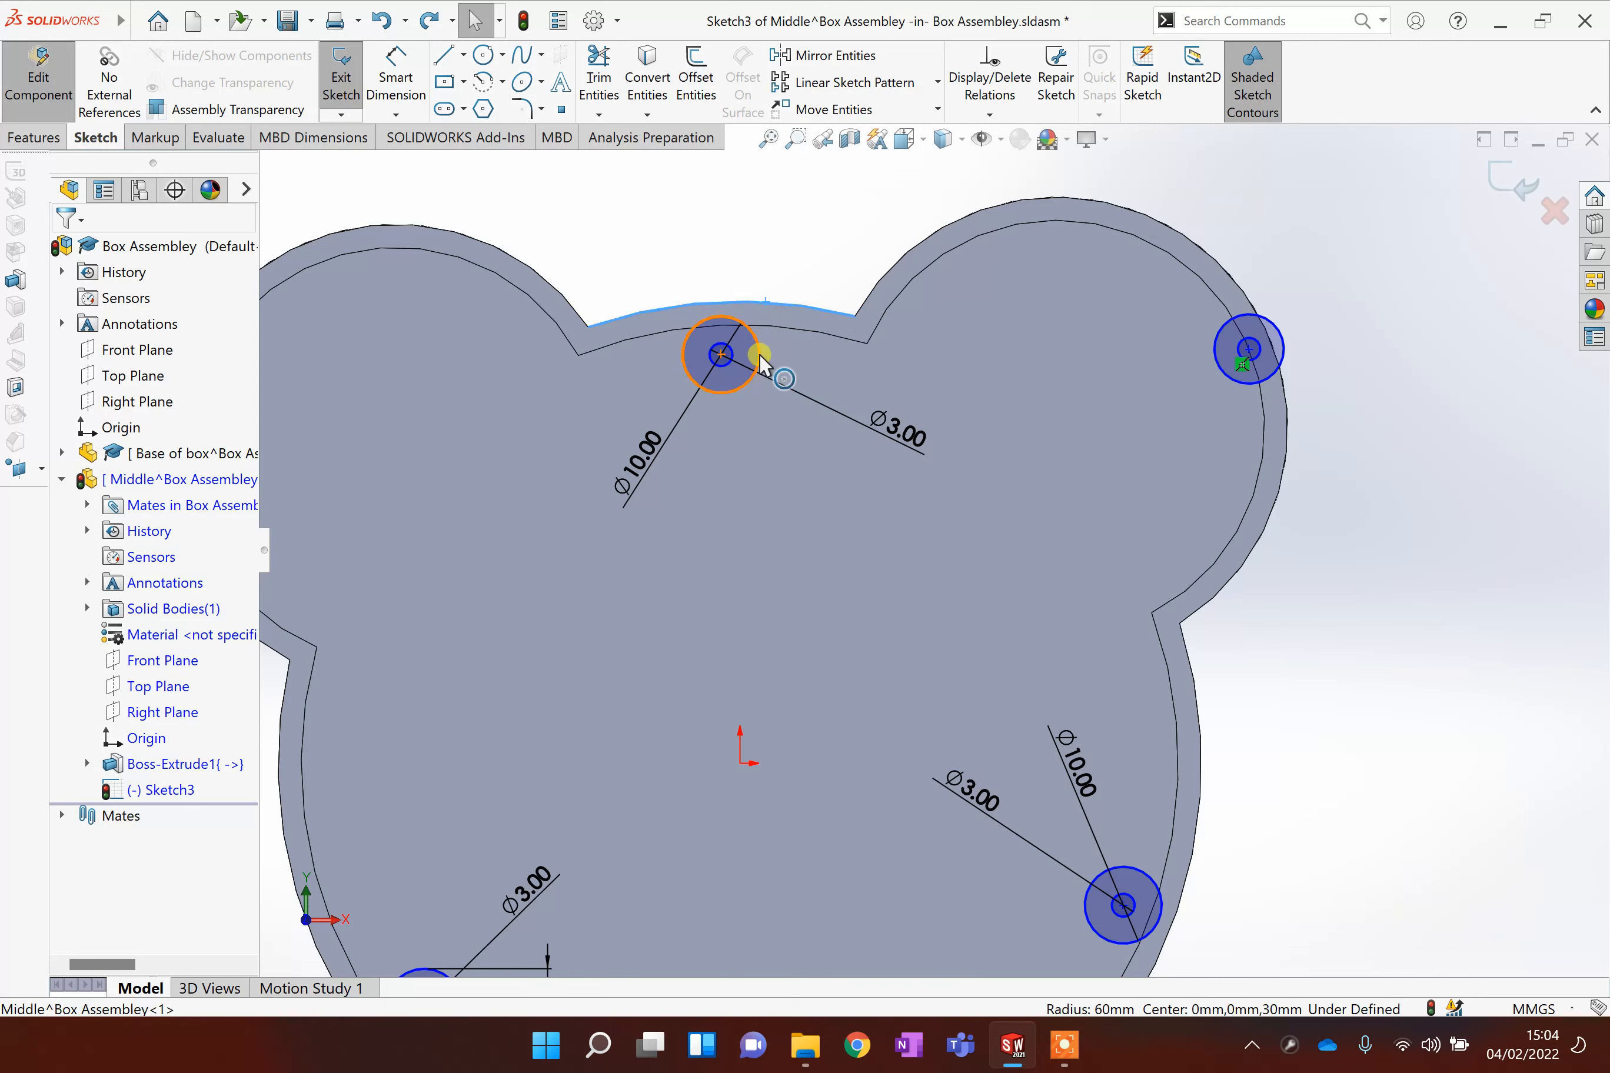
left_click(780, 333, "ctrl")
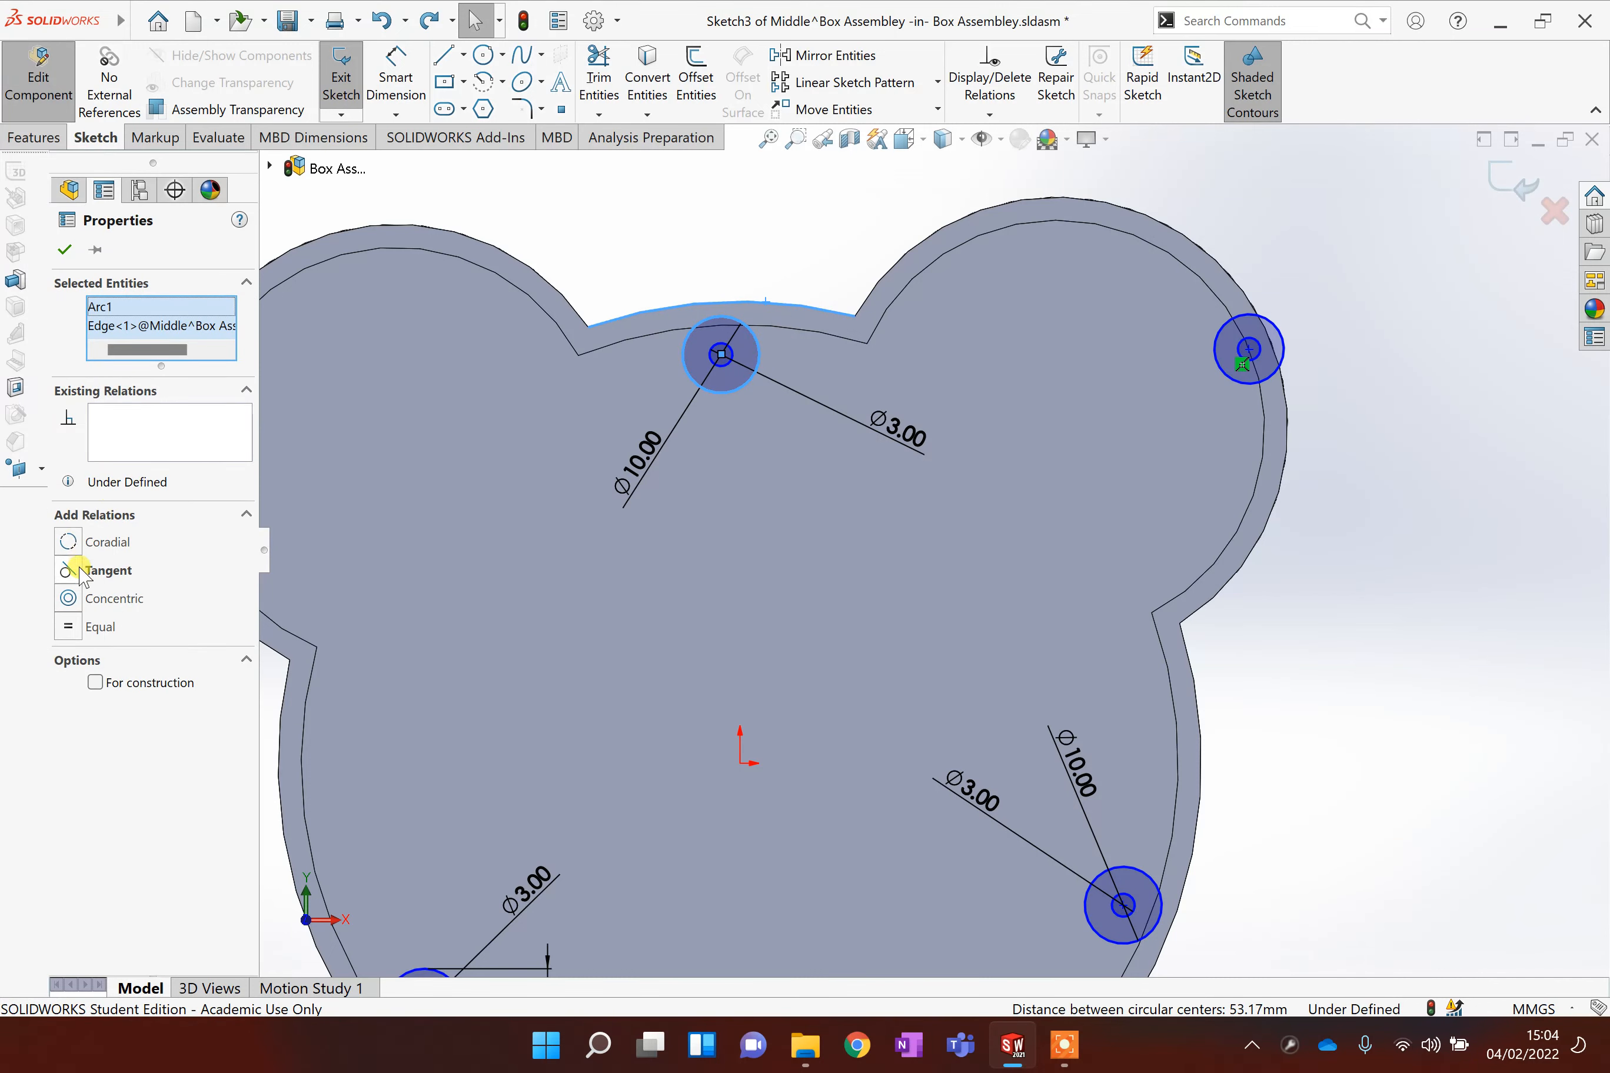
left_click(73, 570)
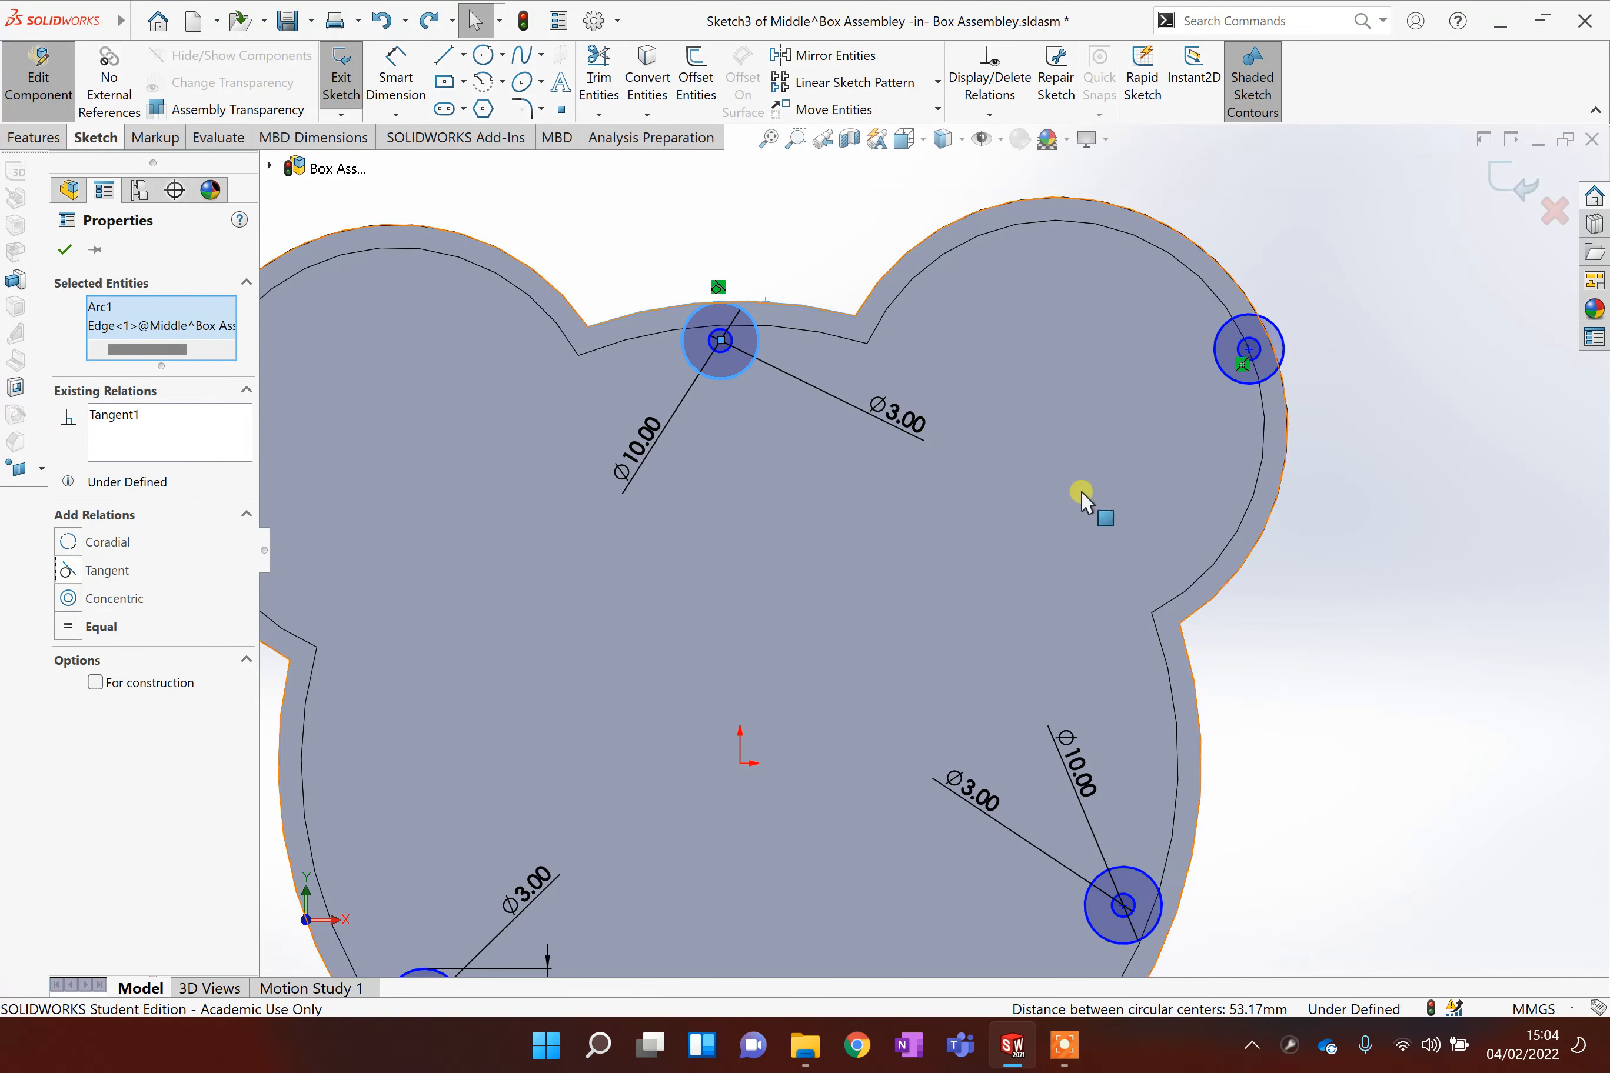
left_click(1401, 439)
Step: Make the lower-right 10 mm circle tangent to the outer edge of the head's wall
scroll(1125, 852, "up", 4)
scroll(971, 701, "down", 5)
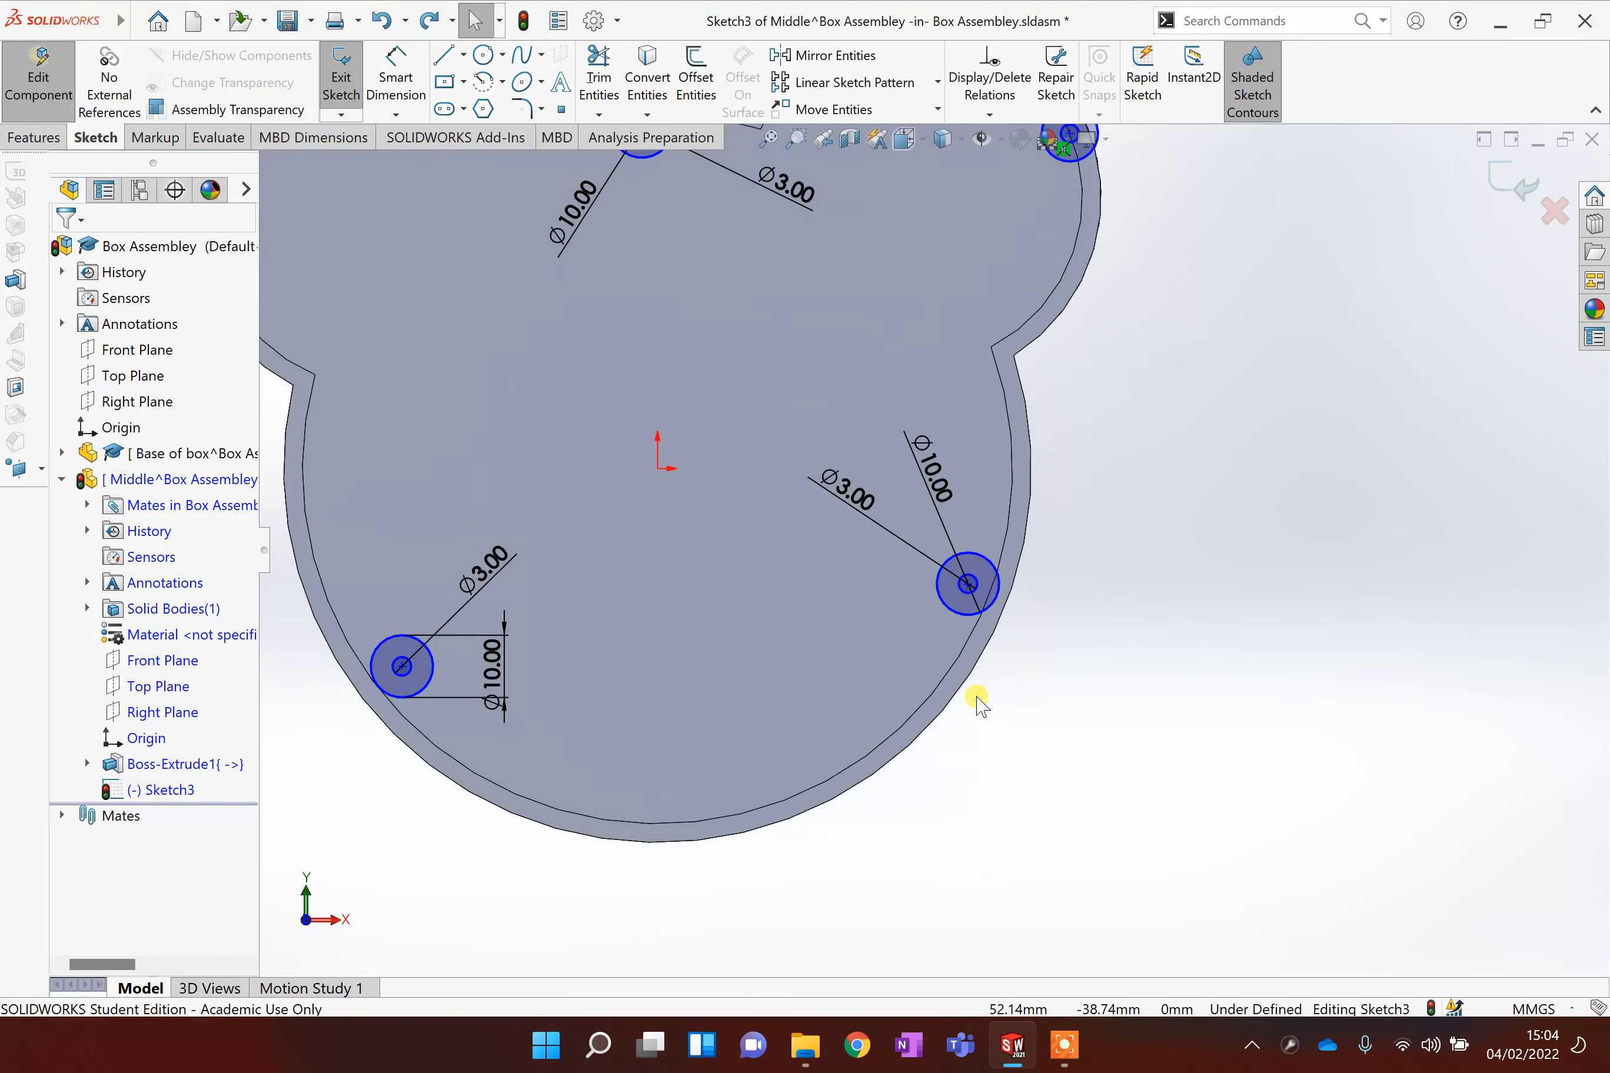
left_click(985, 582)
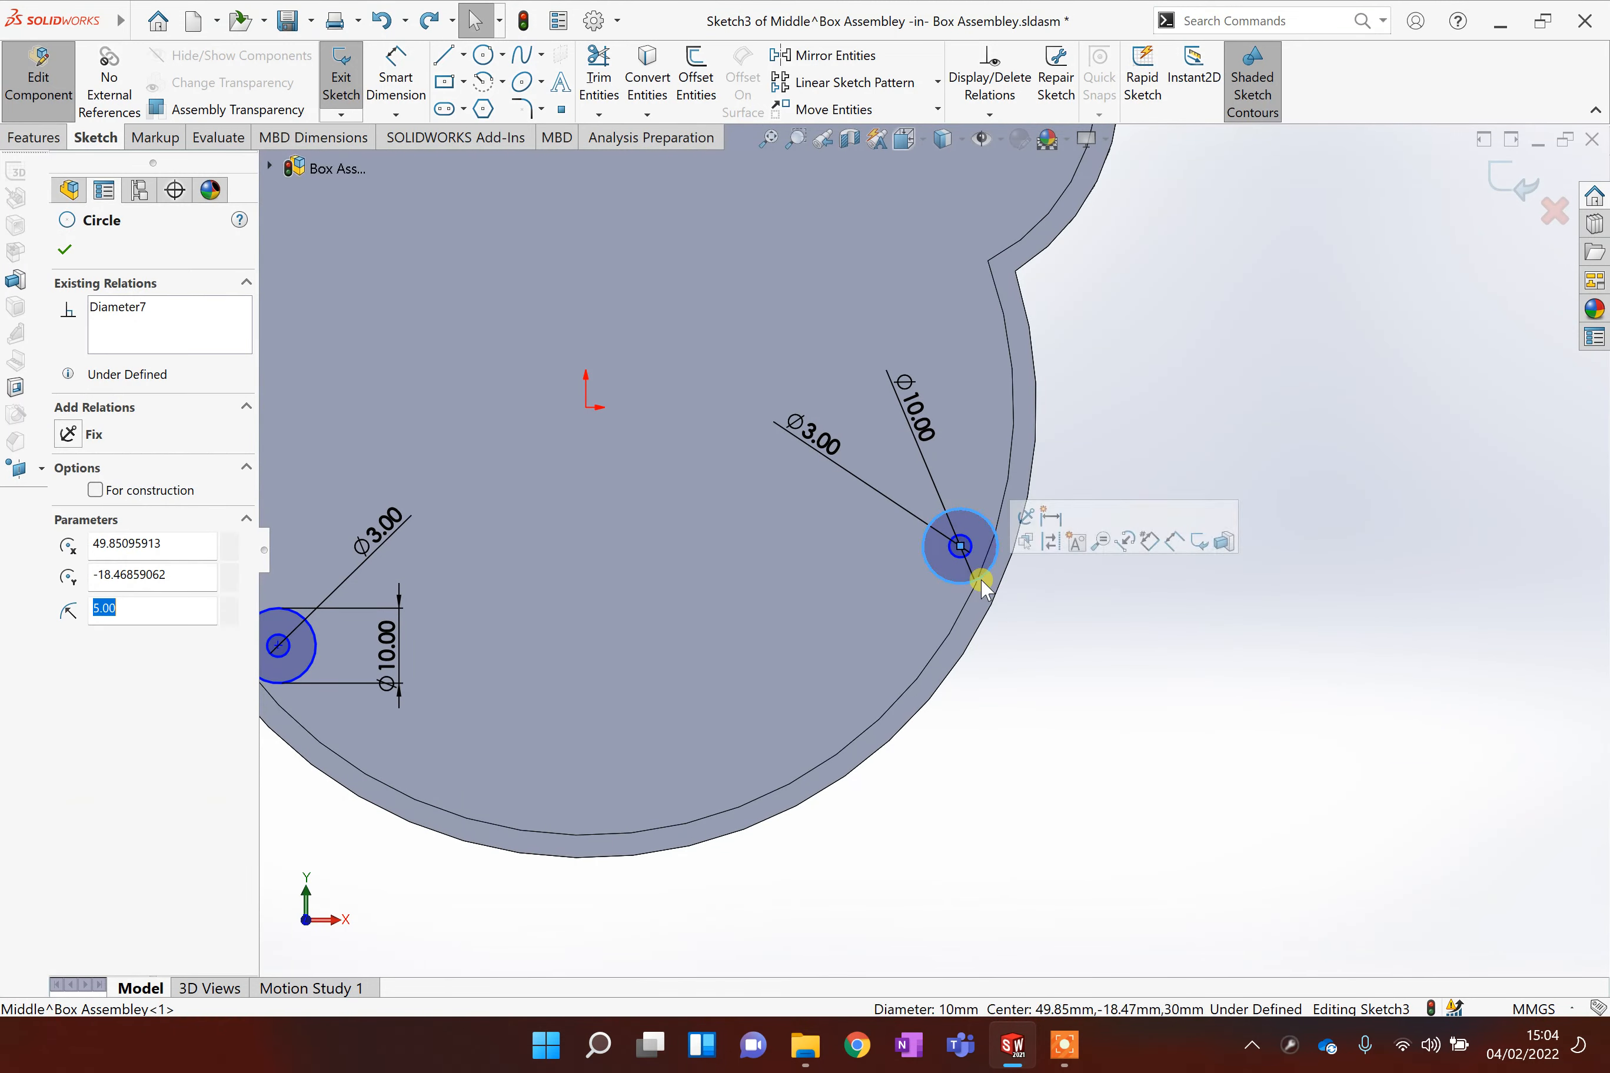
left_click(982, 616, "ctrl")
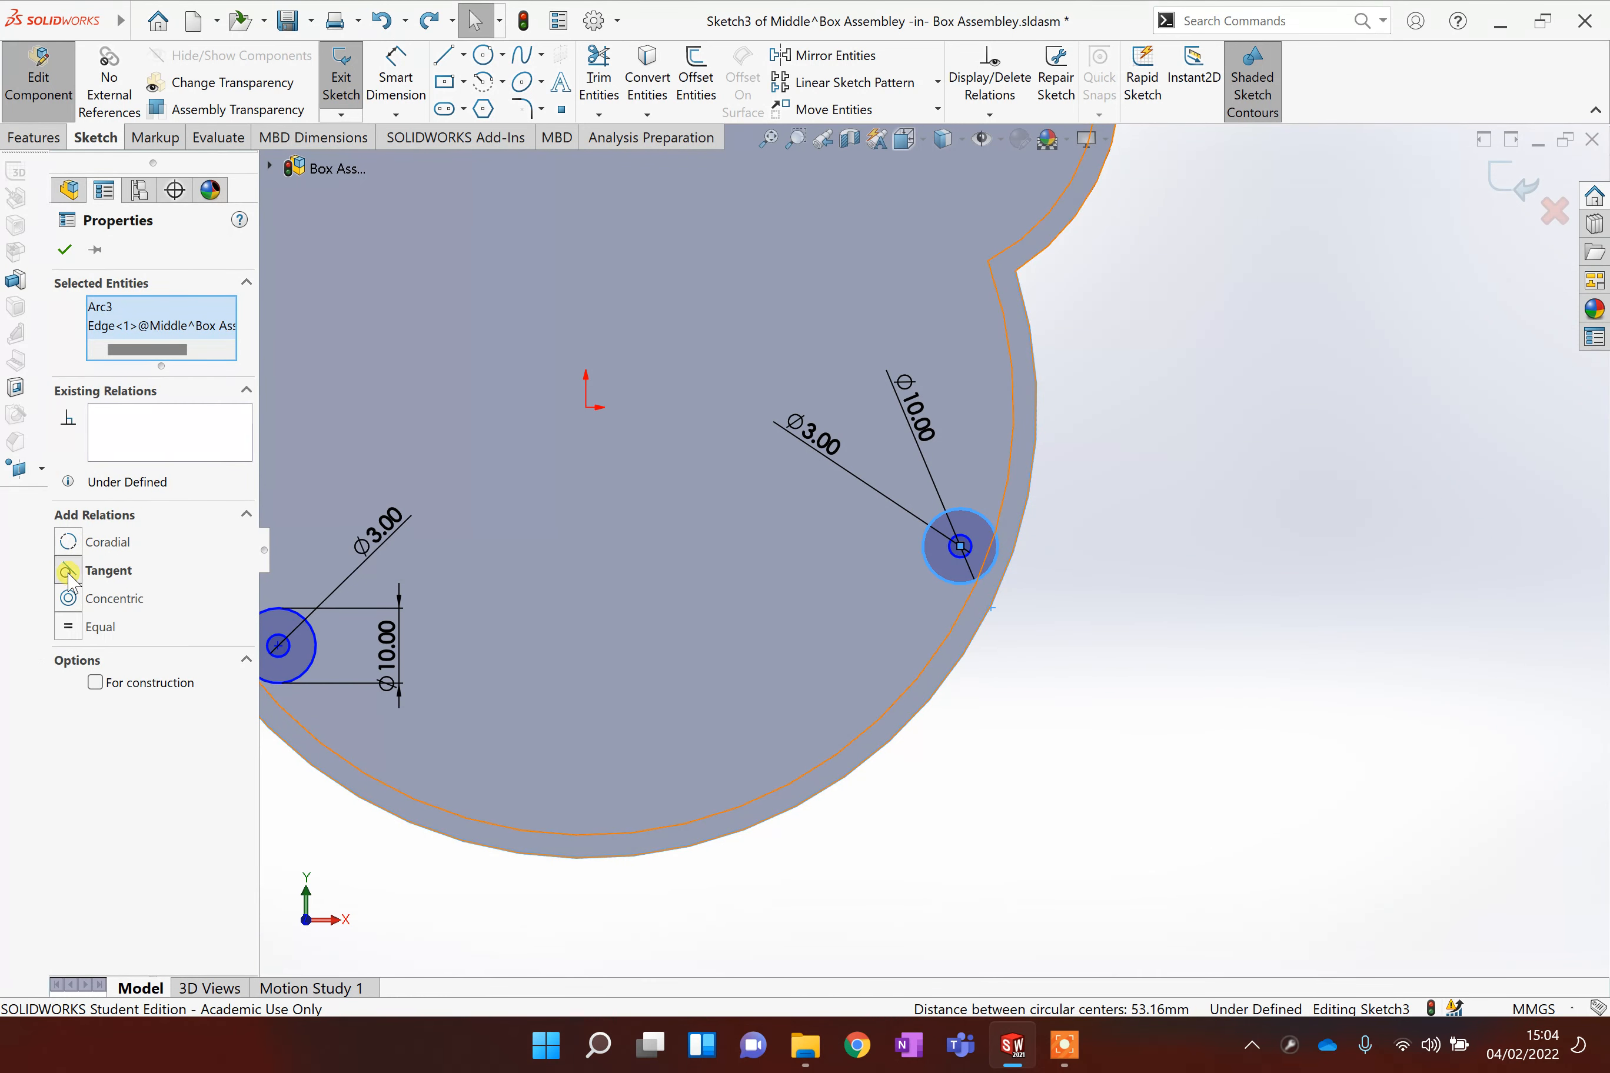
left_click(67, 572)
Step: Make the lower-left 10 mm circle tangent to the outer edge of the head's wall
scroll(525, 568, "up", 3)
scroll(643, 618, "down", 4)
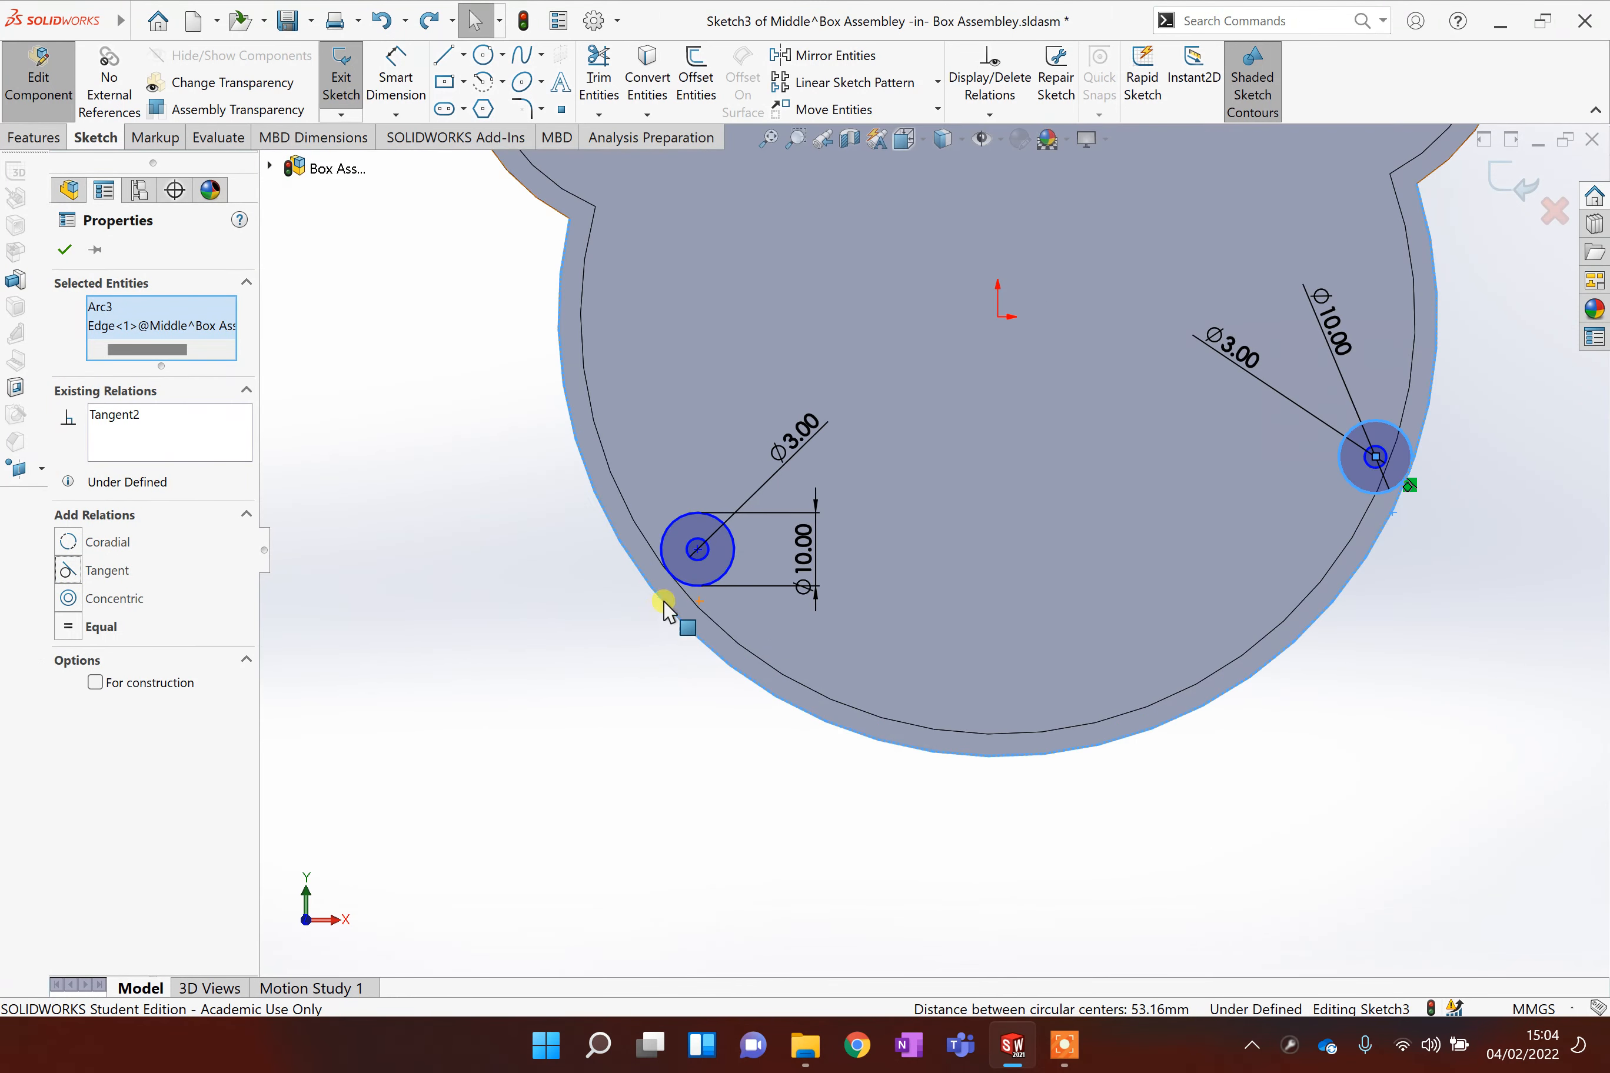
left_click(696, 588)
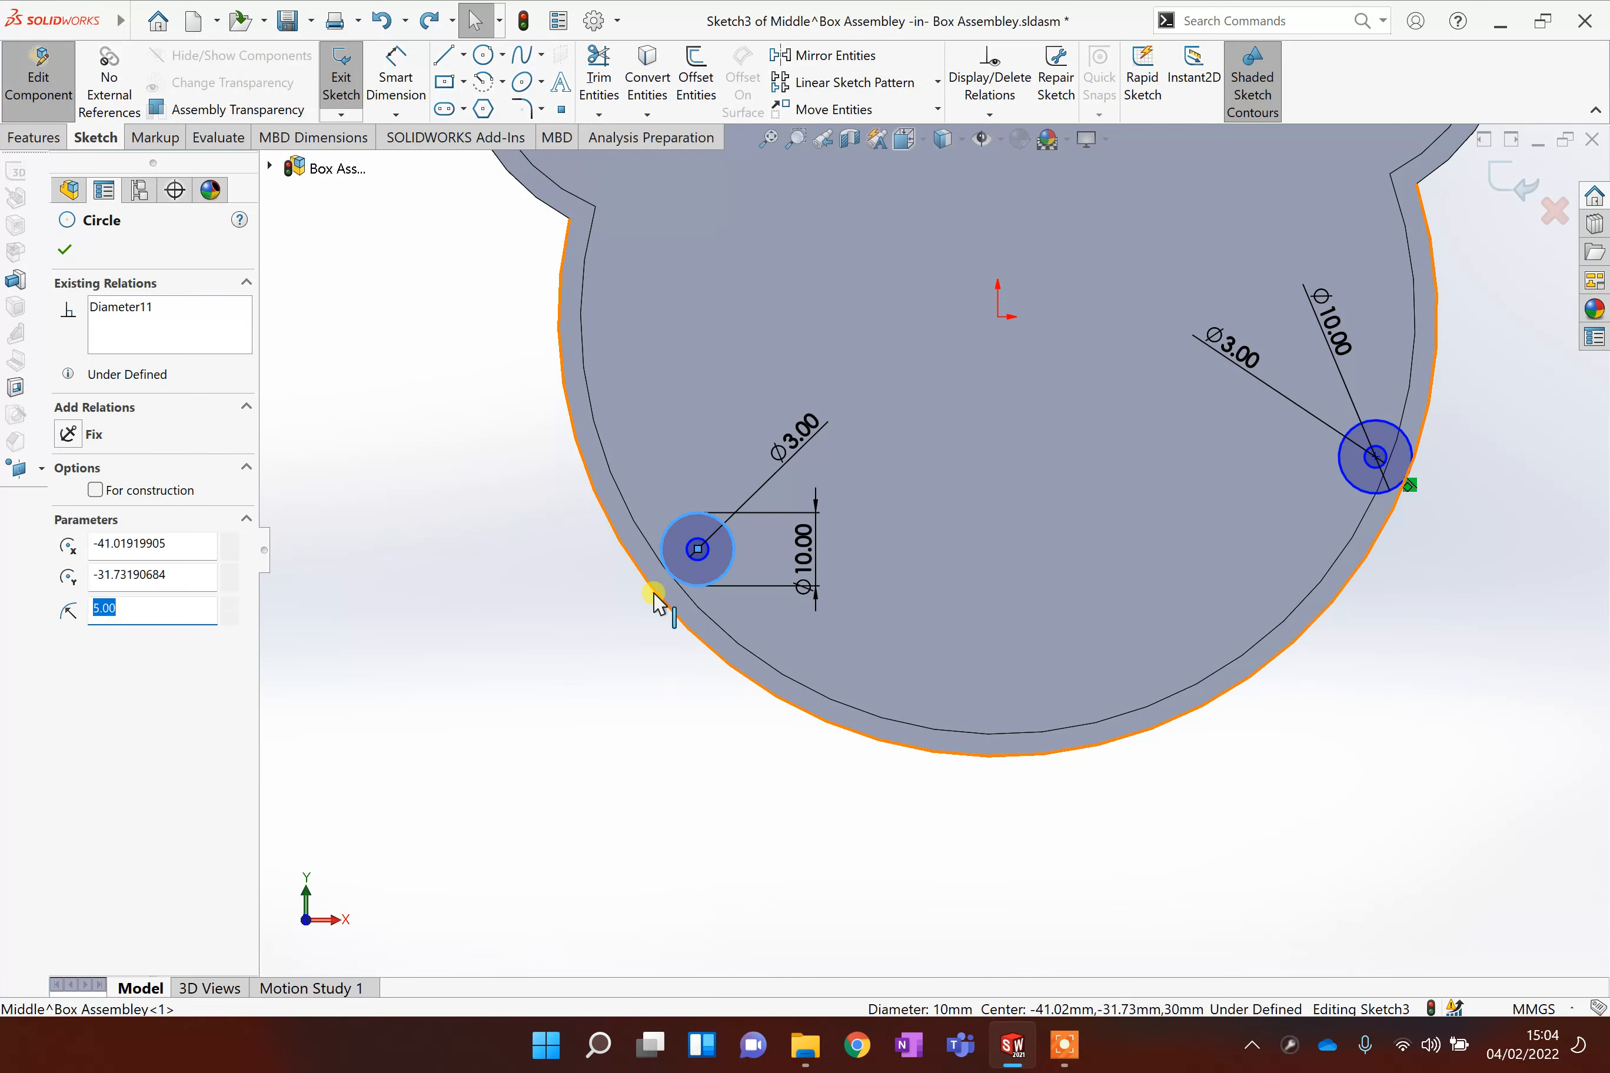
left_click(655, 599, "ctrl")
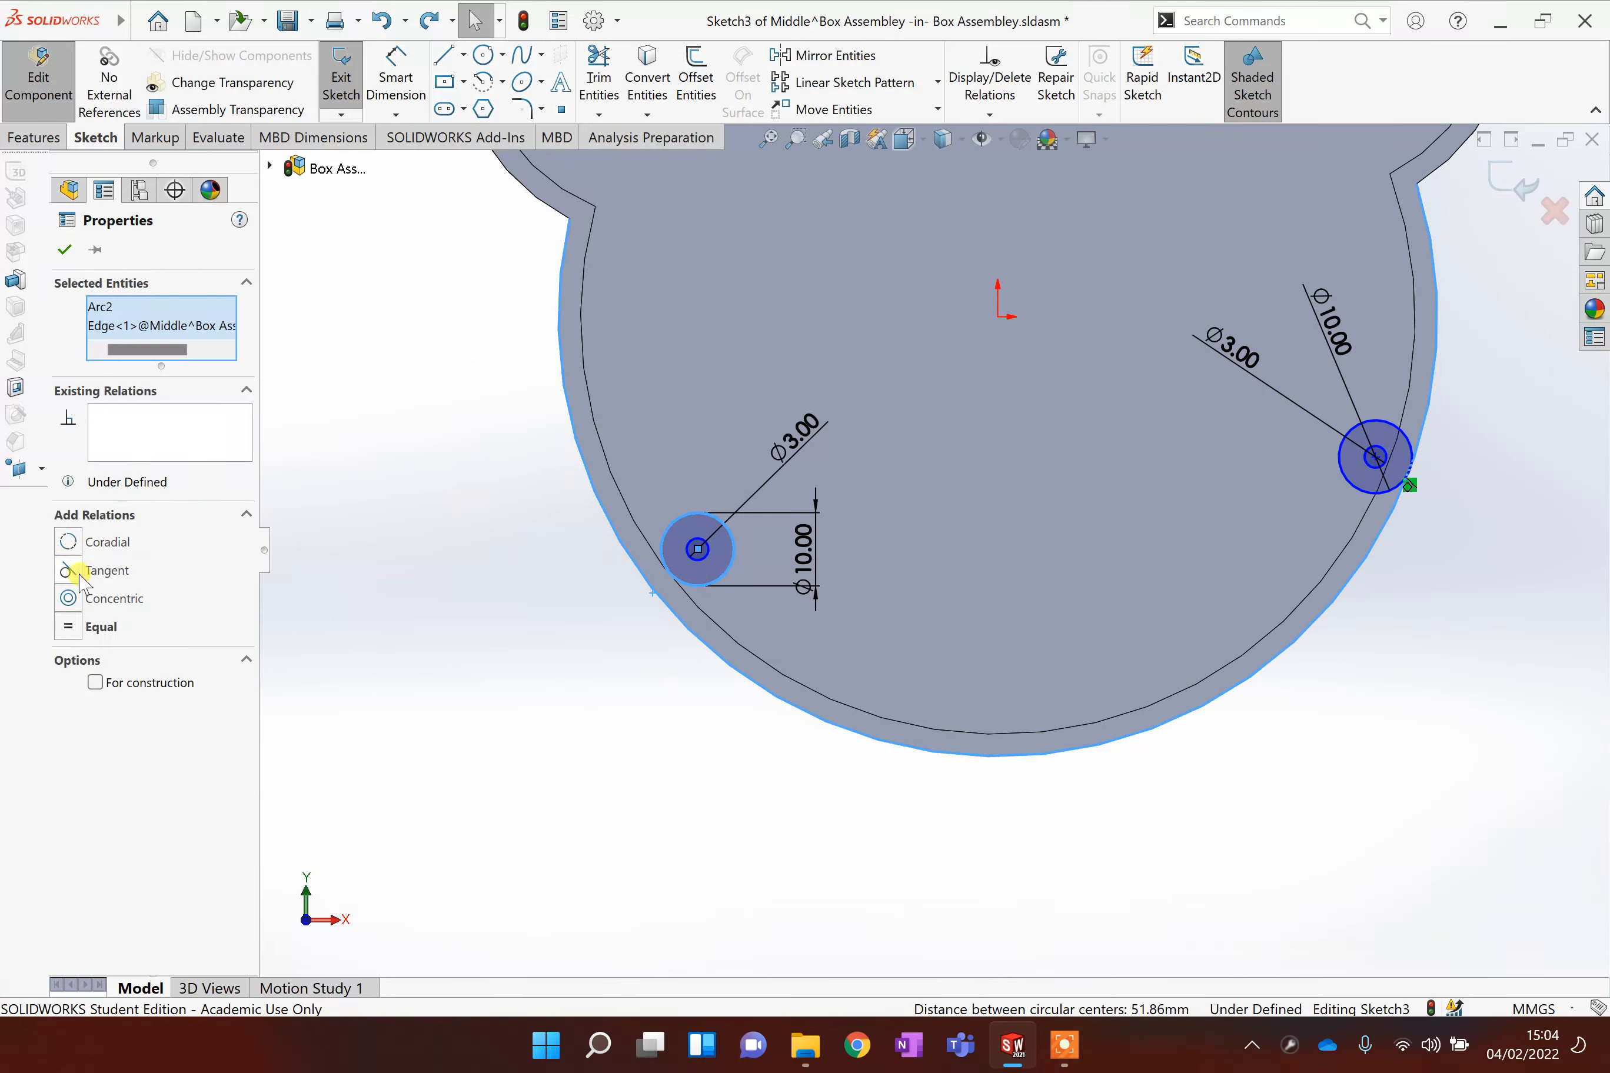
left_click(78, 575)
Step: Select the right ear's outer circle with the wall's outer edge, close the selection, and undo the last tangent relation
scroll(989, 342, "up", 5)
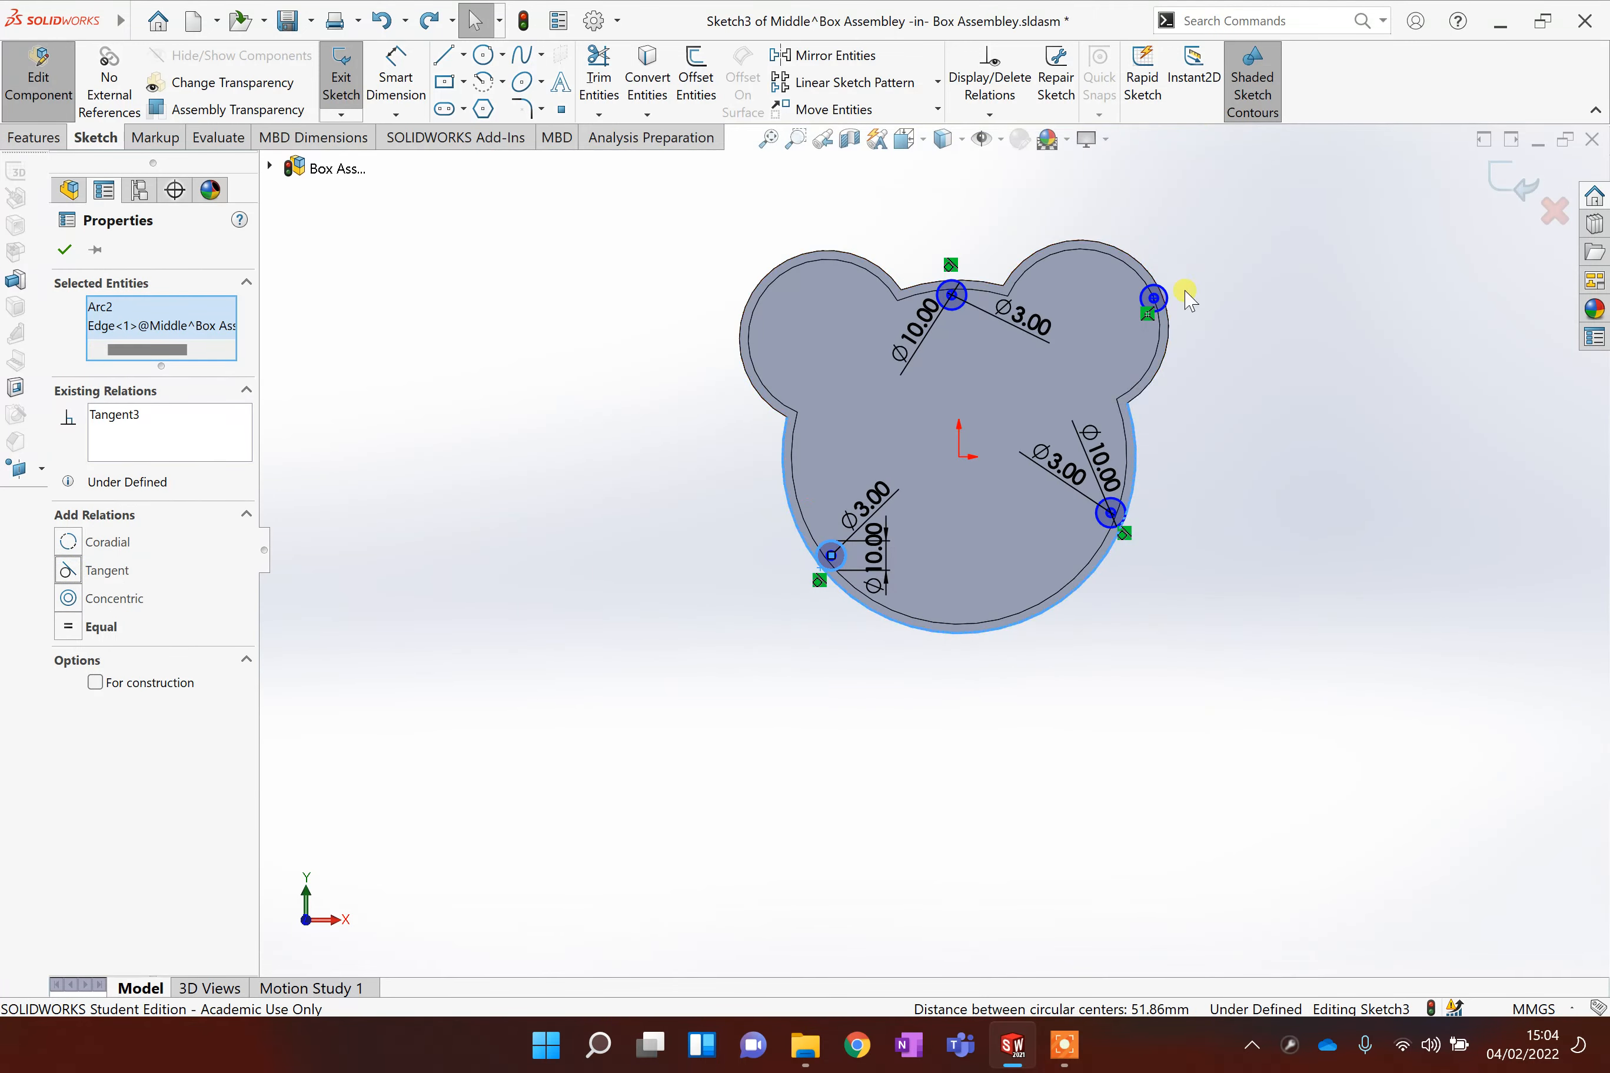
scroll(1187, 299, "down", 5)
scroll(1040, 402, "down", 3)
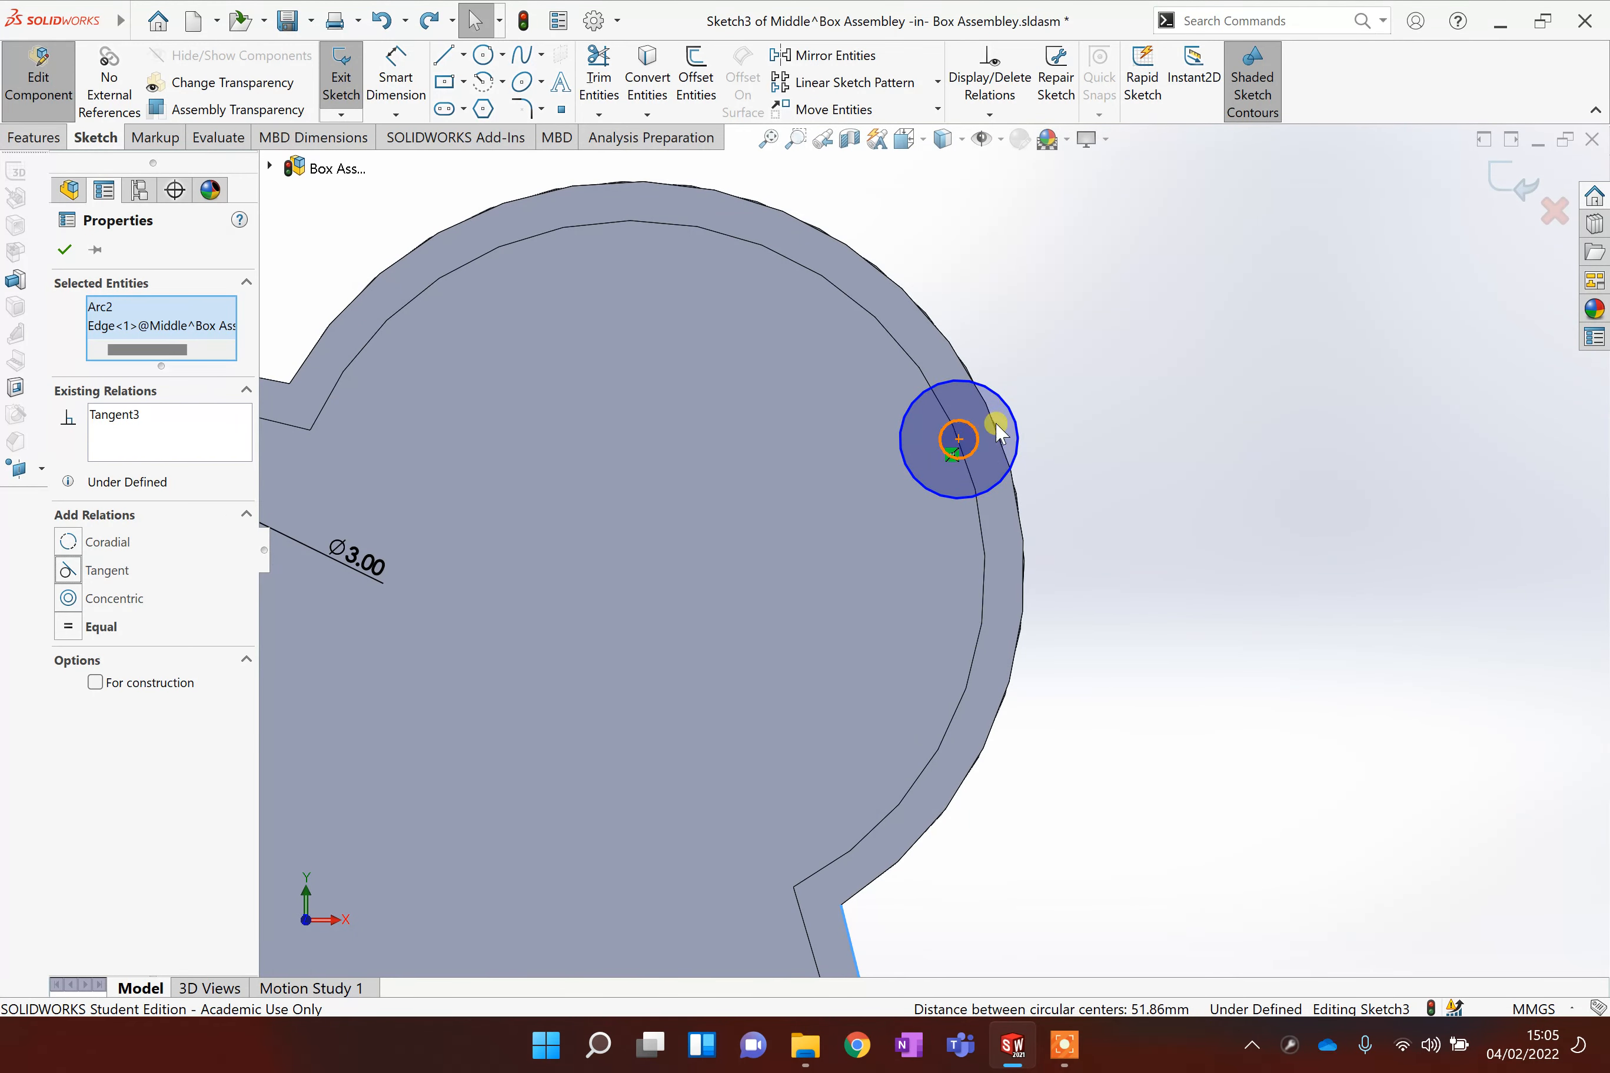
left_click(968, 426)
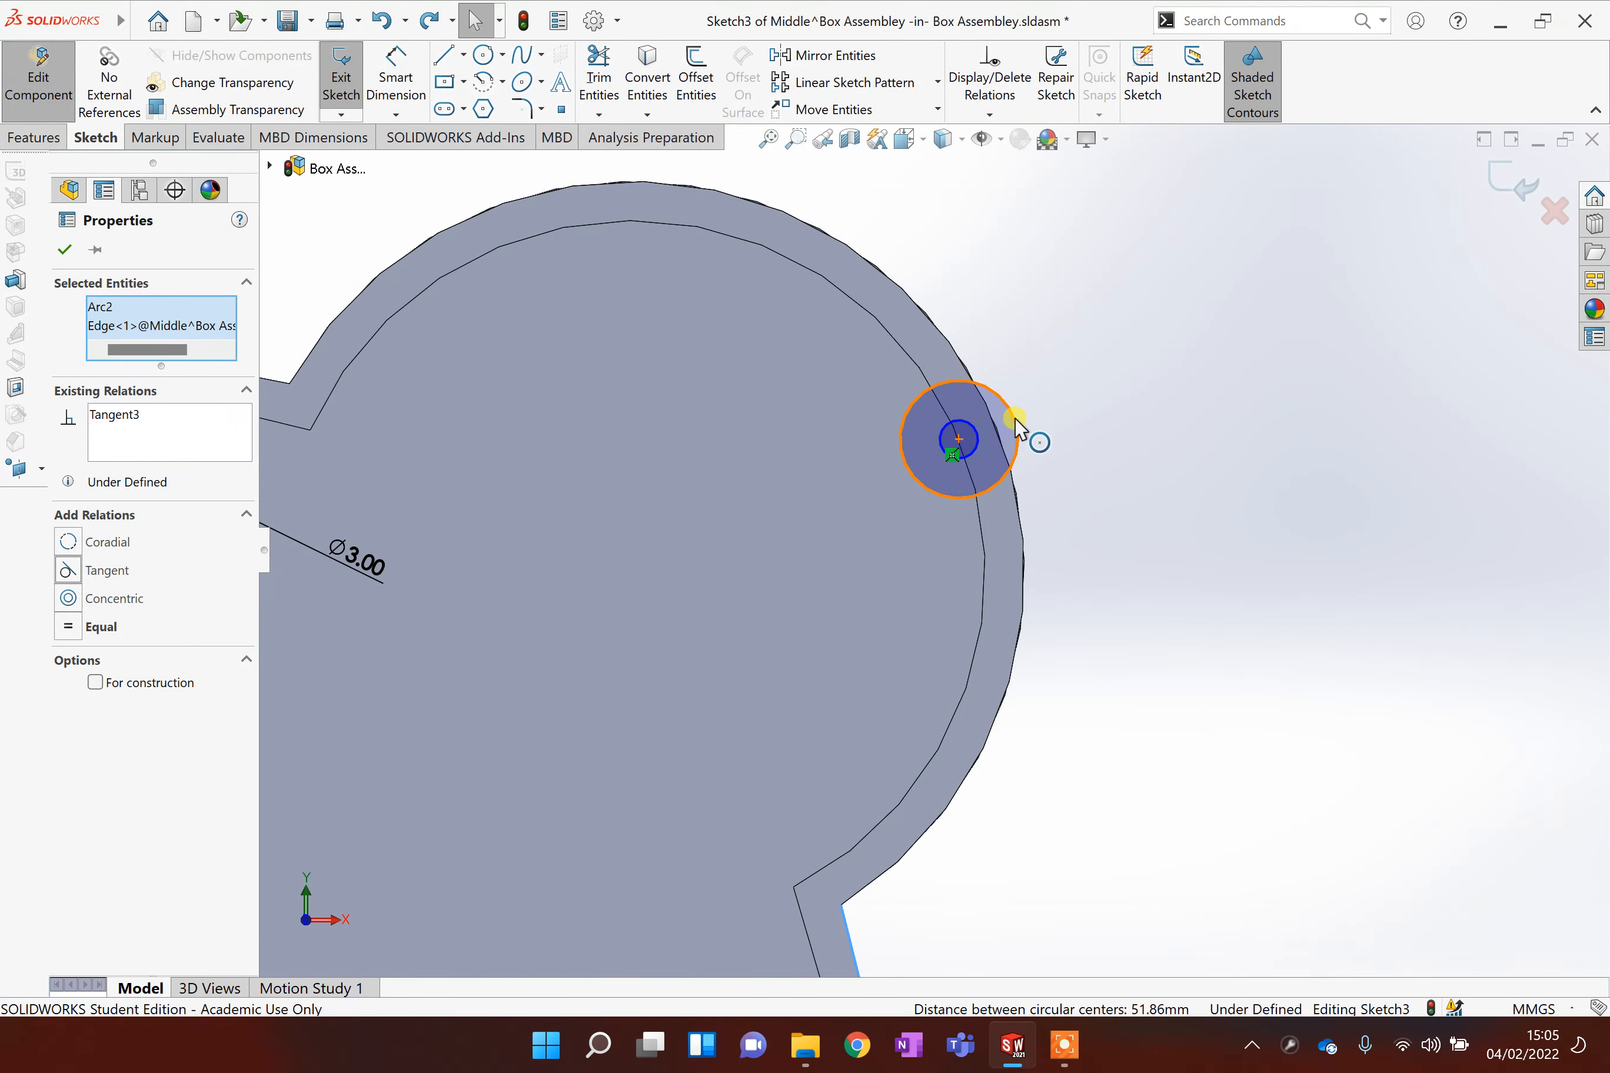
left_click(957, 347, "ctrl")
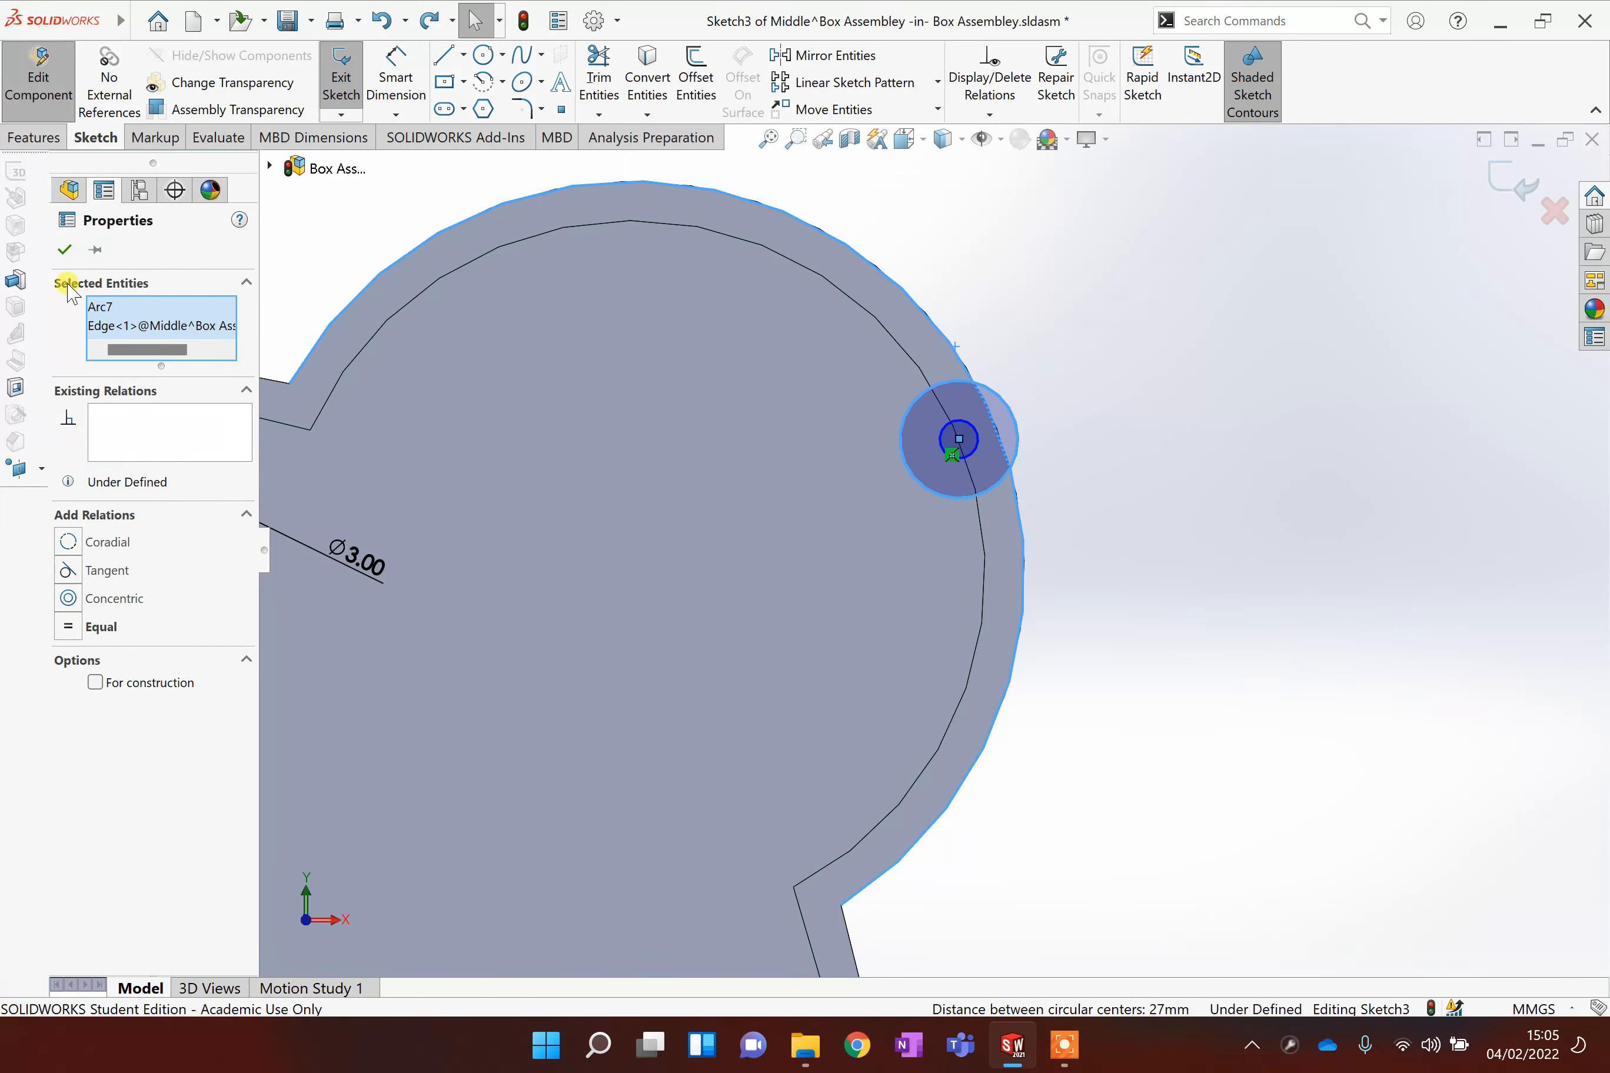
left_click(64, 250)
key("ctrl+z")
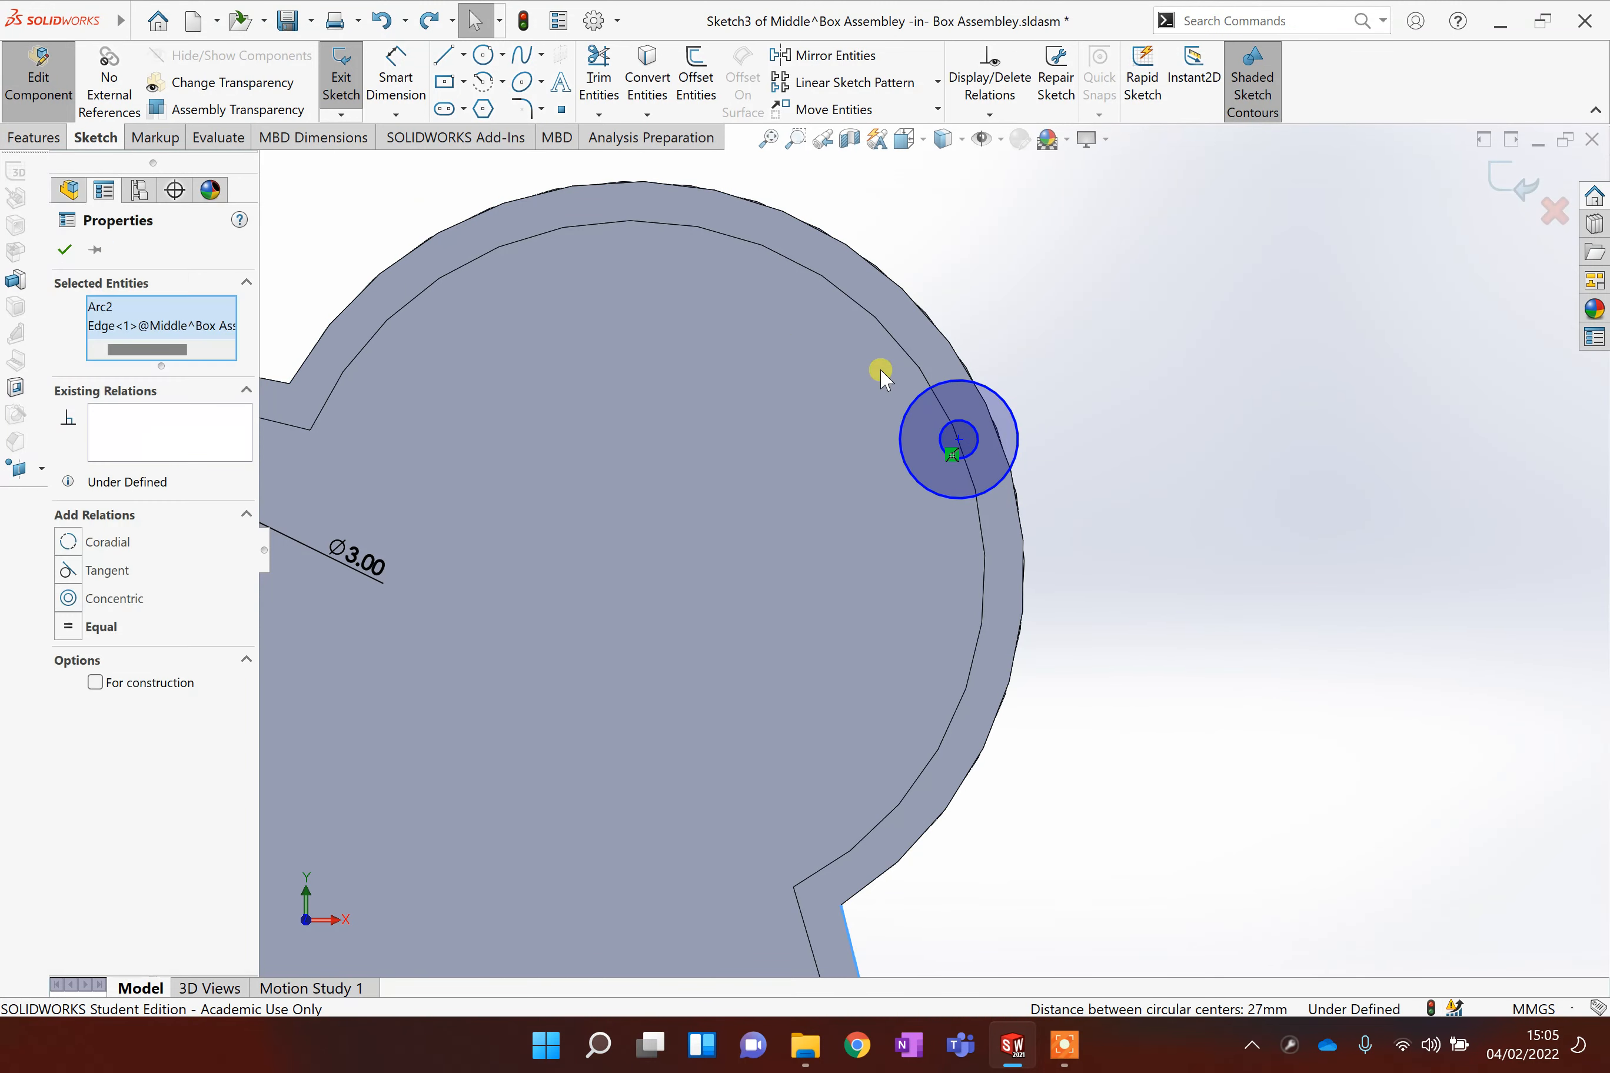
scroll(1267, 374, "up", 4)
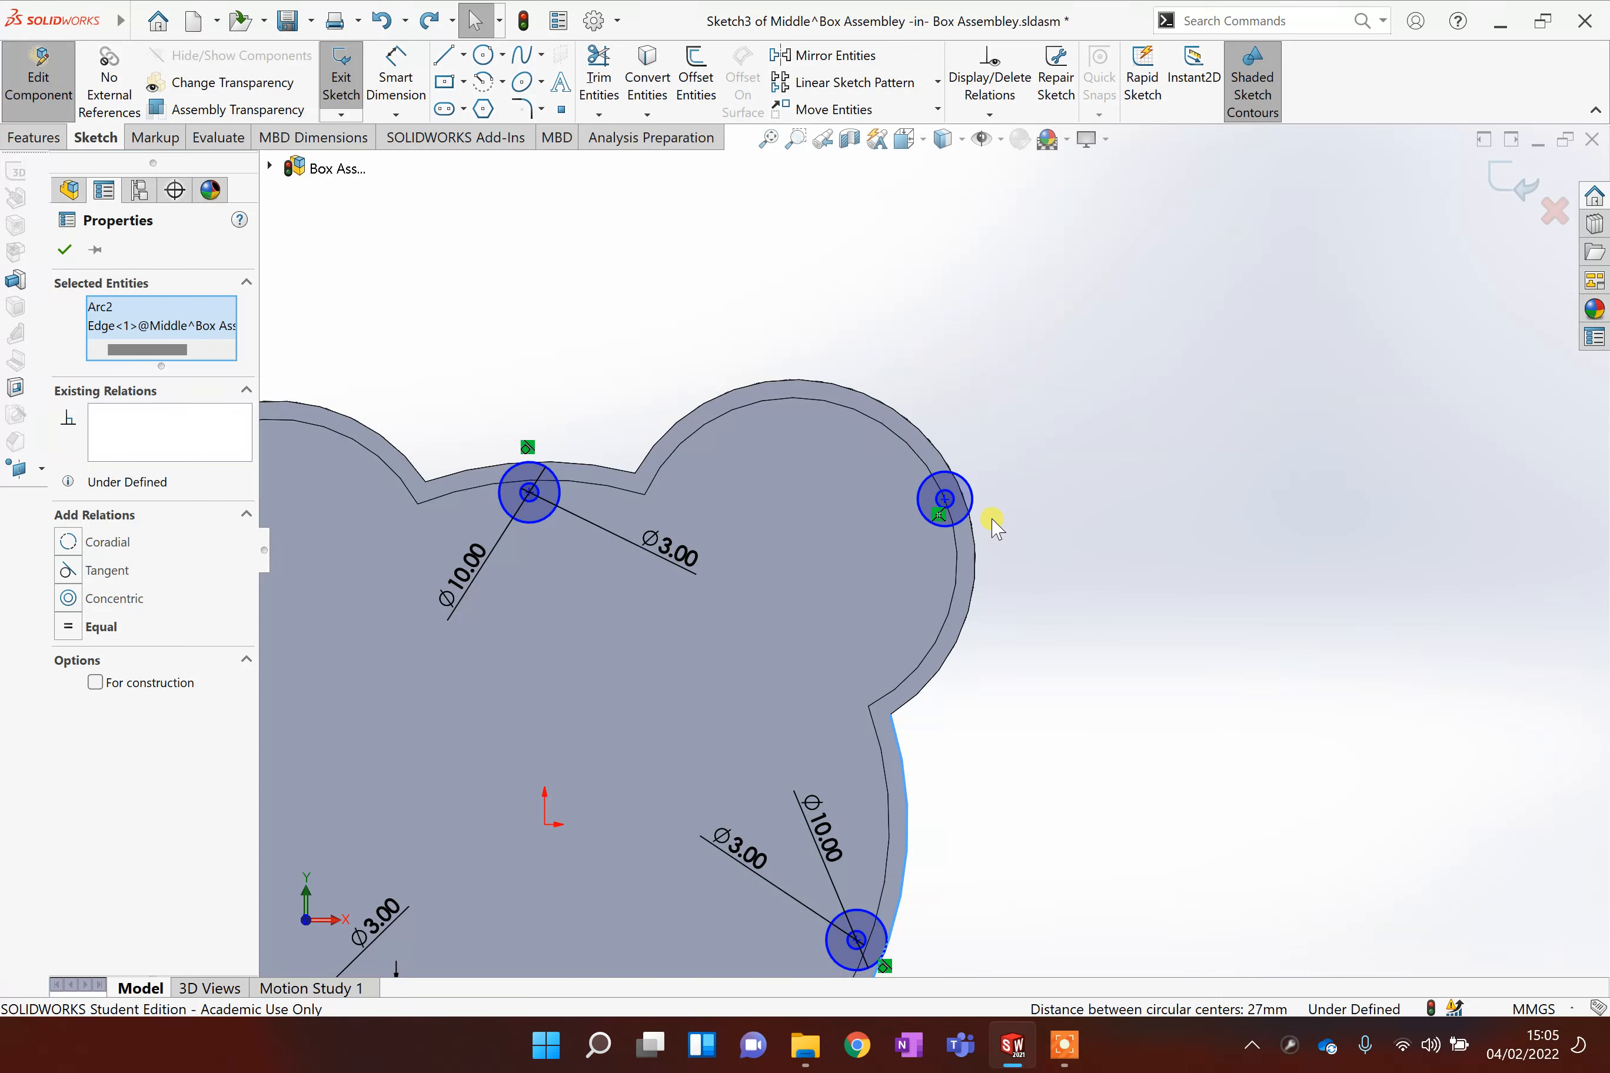
Step: Dimension the outer circle on the right ear with a diameter of 10 mm
left_click(402, 78)
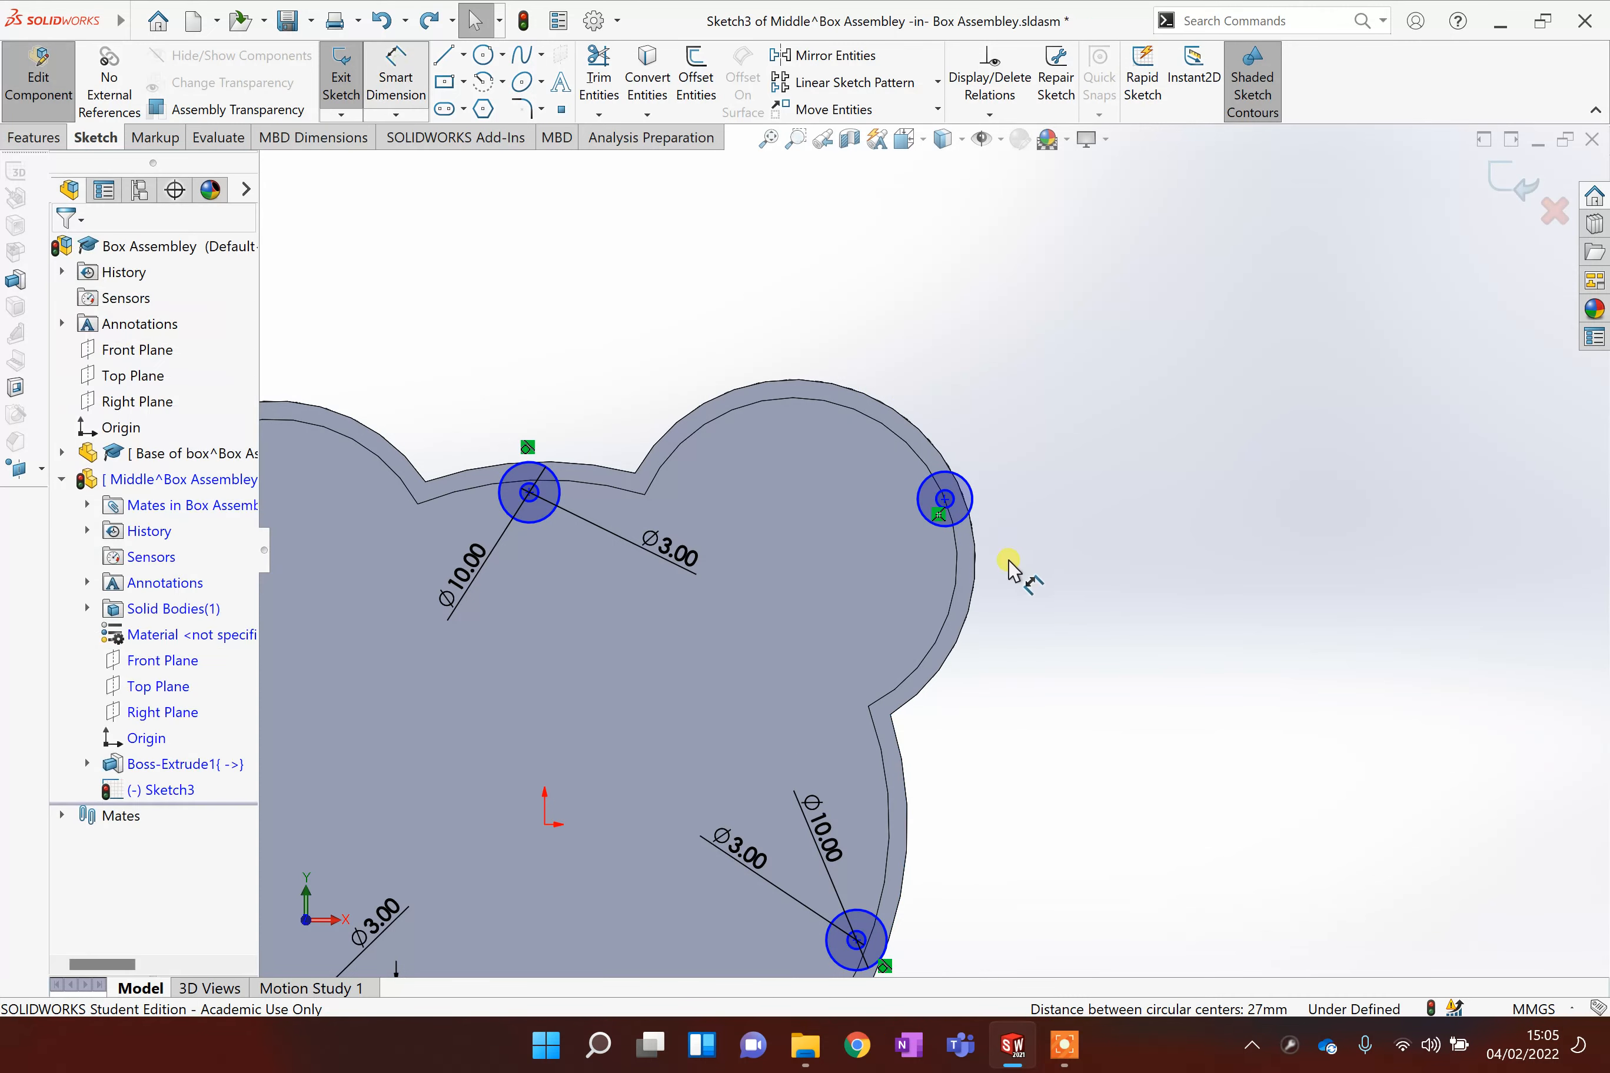
left_click(965, 518)
left_click(1125, 534)
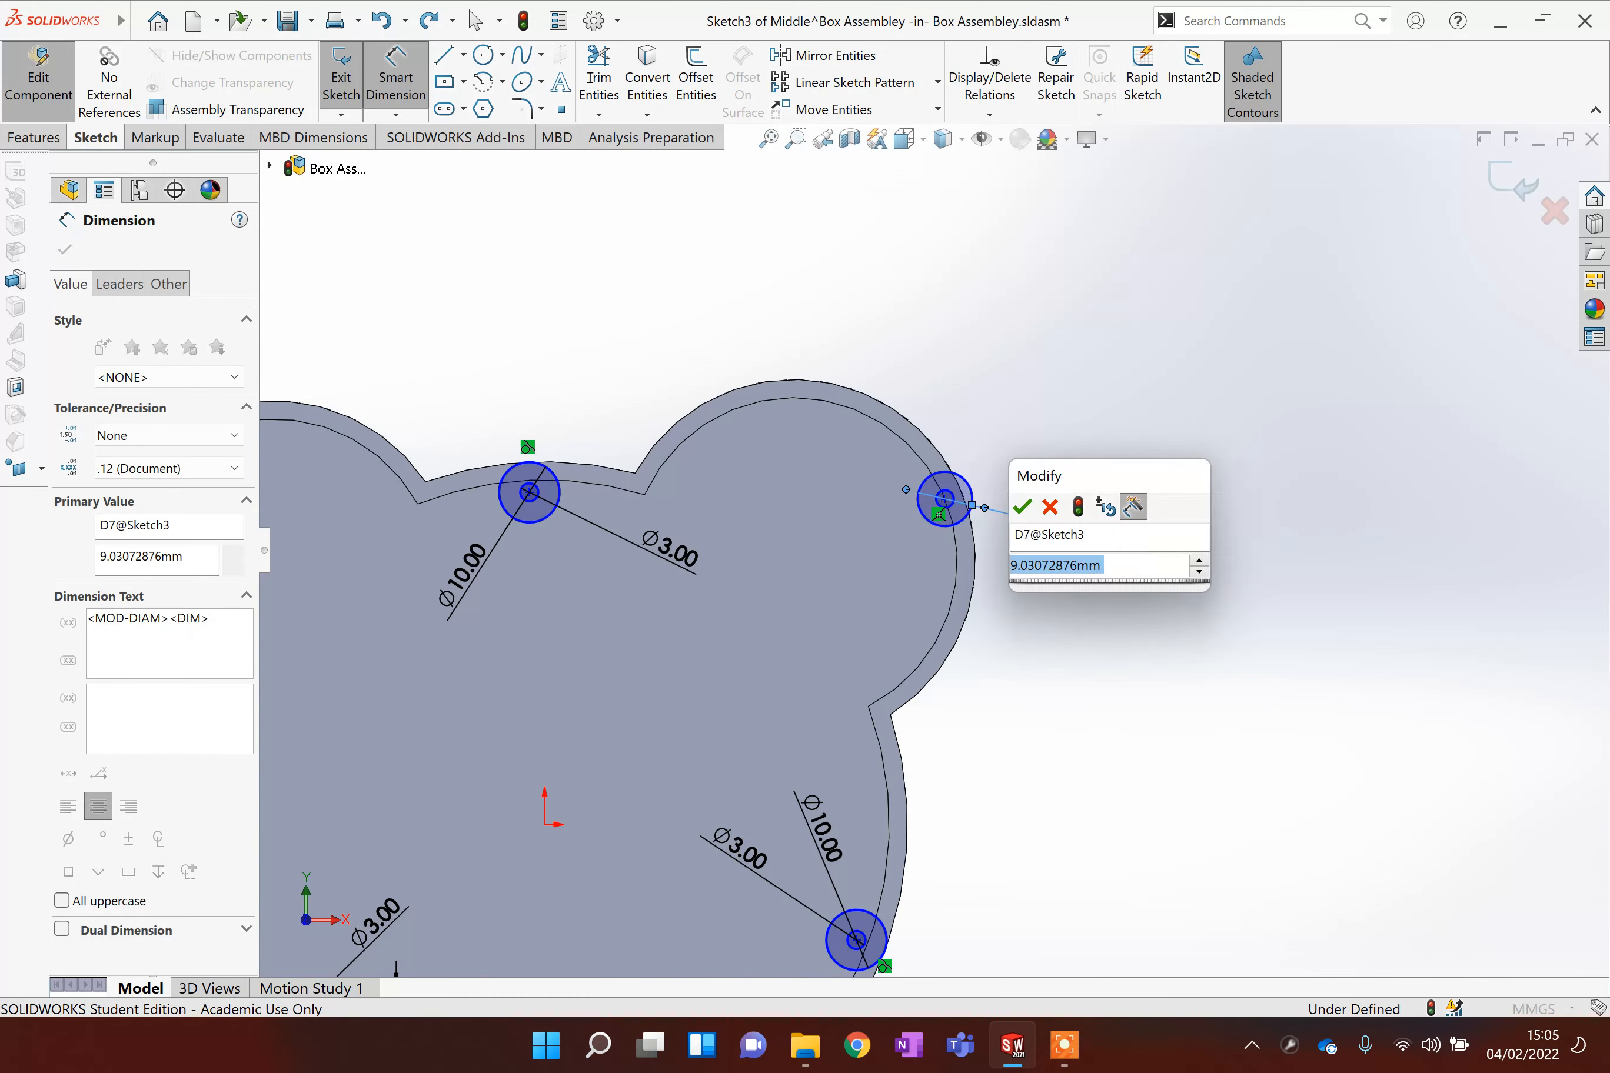
type("10")
key("Return")
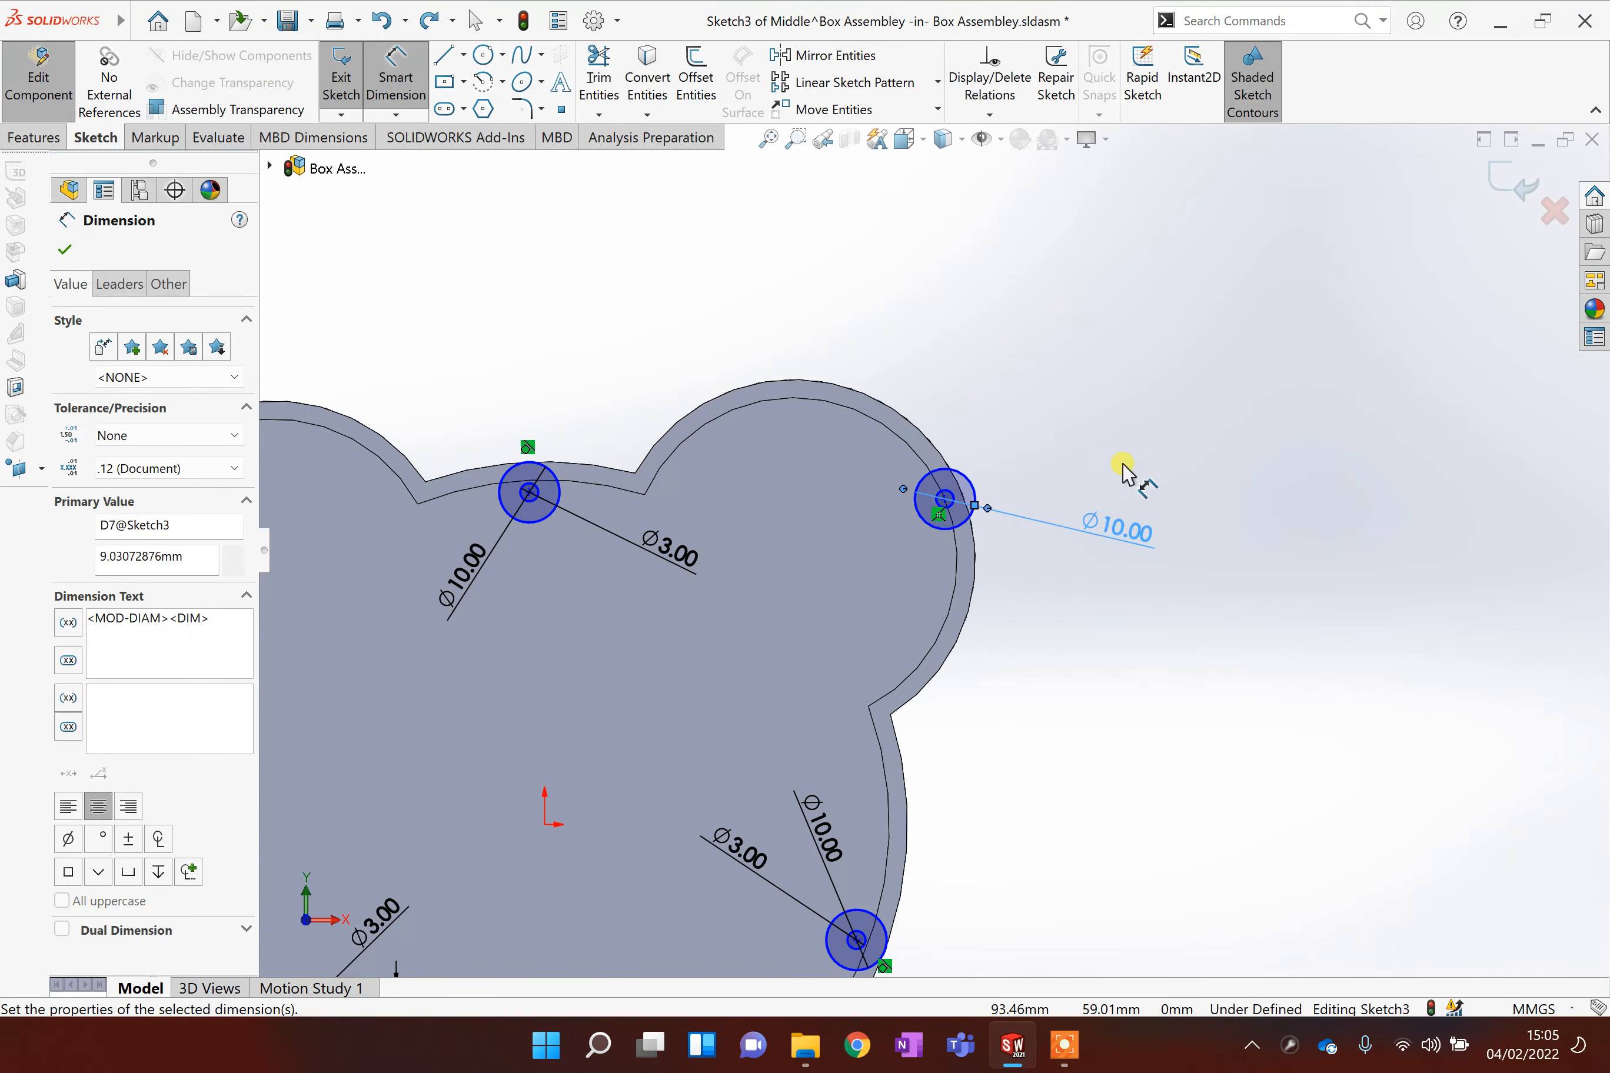
scroll(1087, 457, "down", 1)
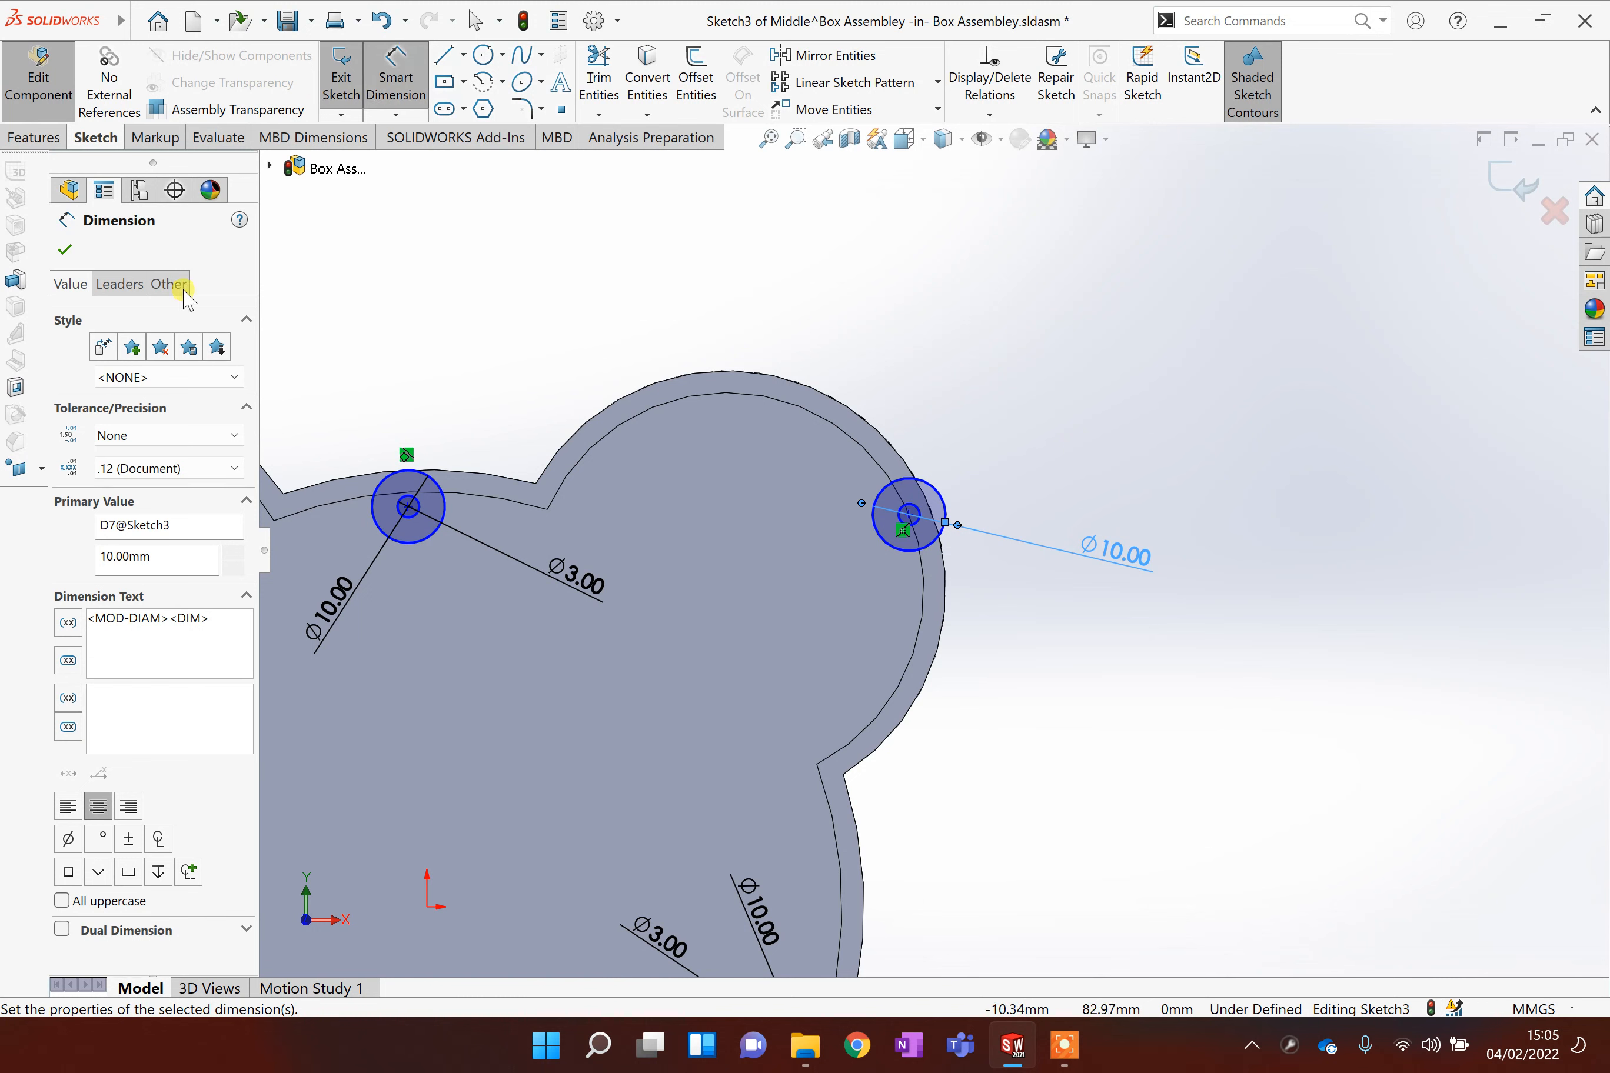
key("Escape")
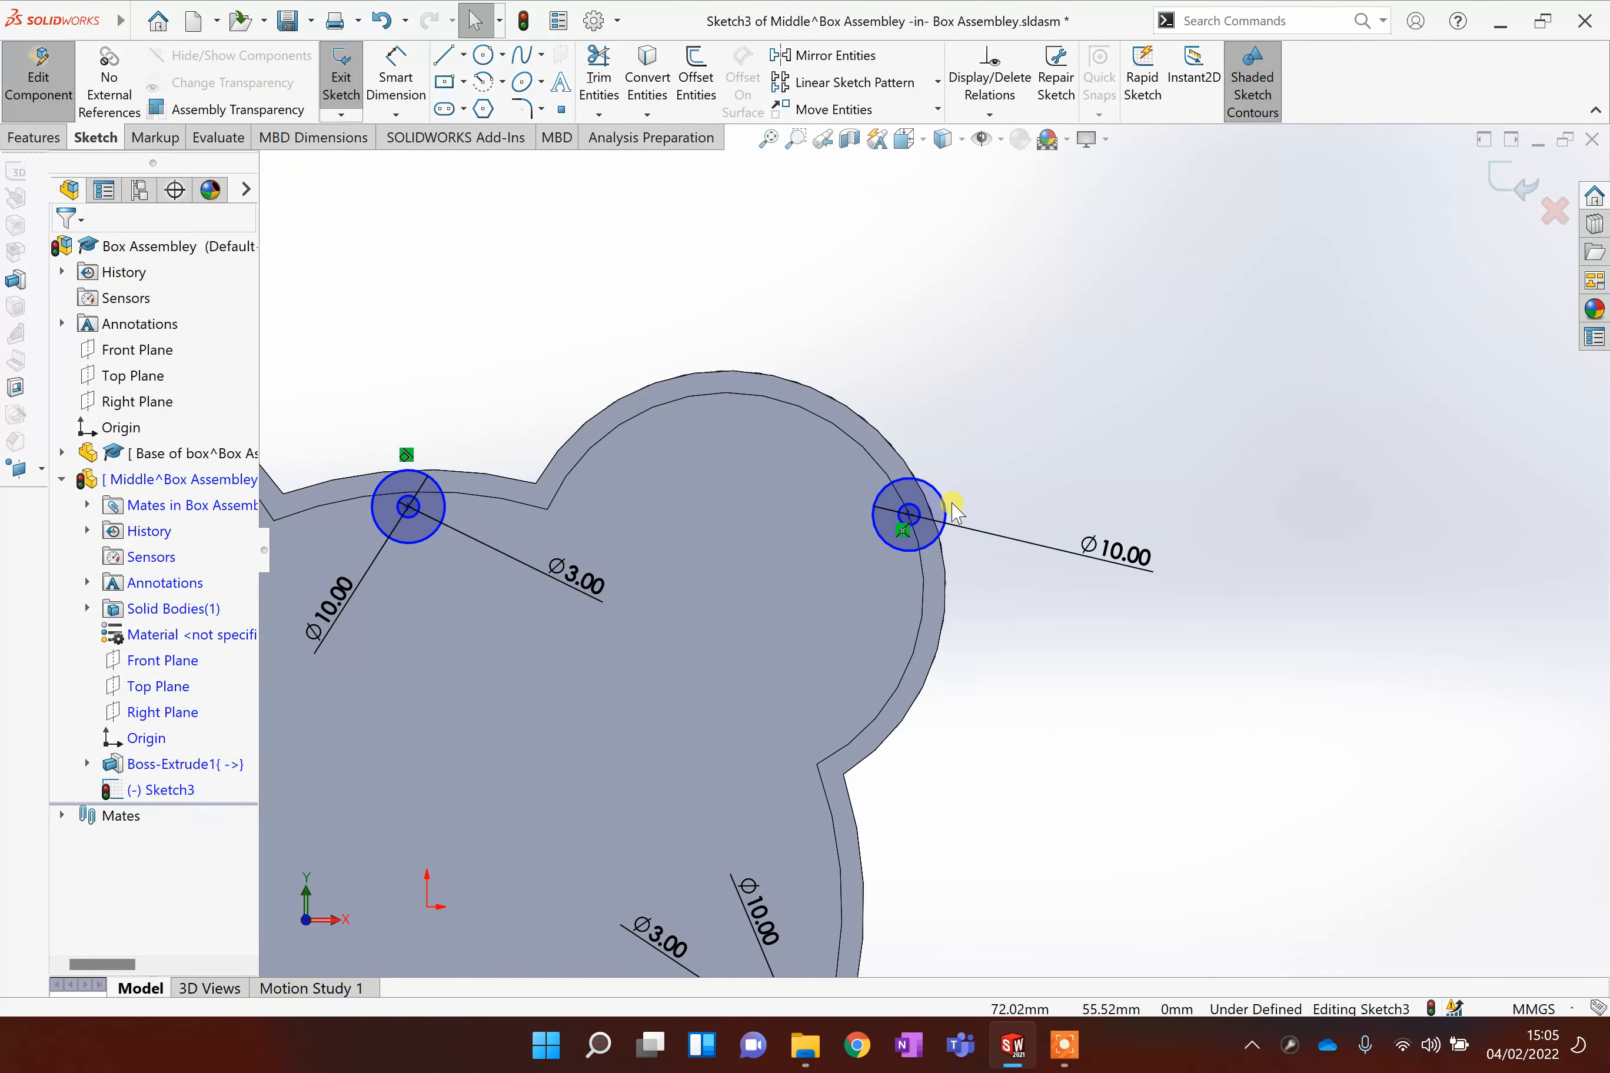
Step: Try to make the right ear's 10 mm circle tangent to the ear's outer wall edge
left_click(944, 510)
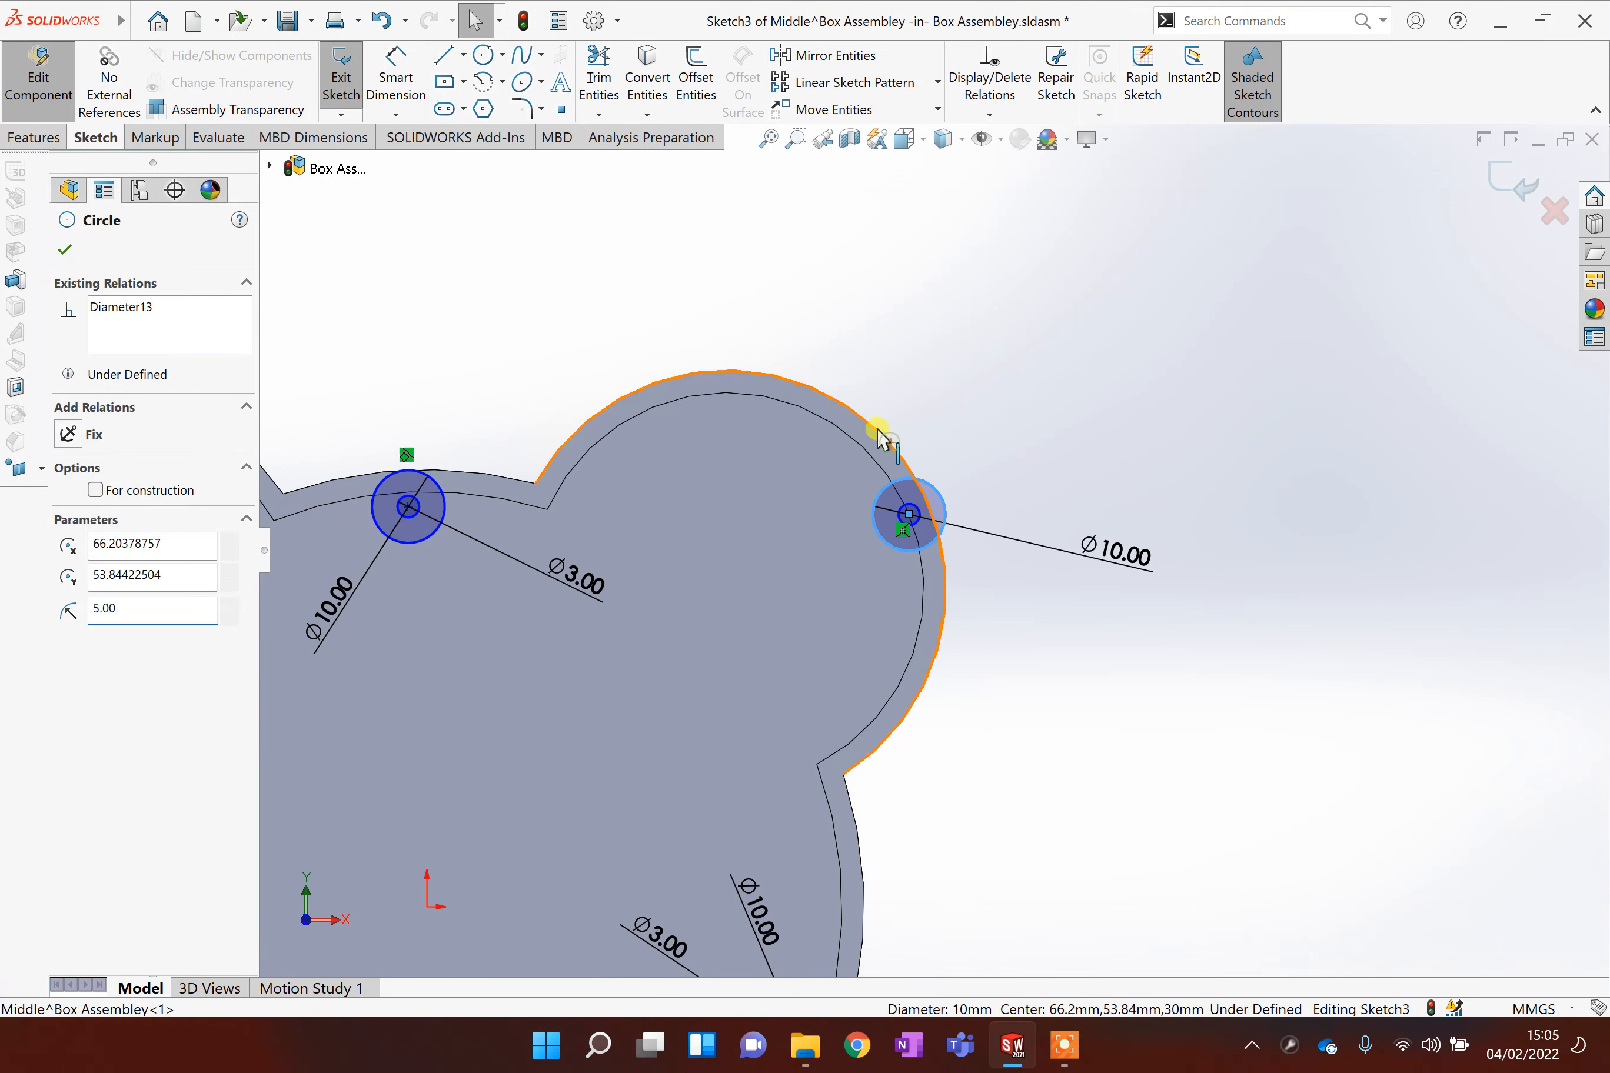
left_click(878, 432, "ctrl")
left_click(77, 572)
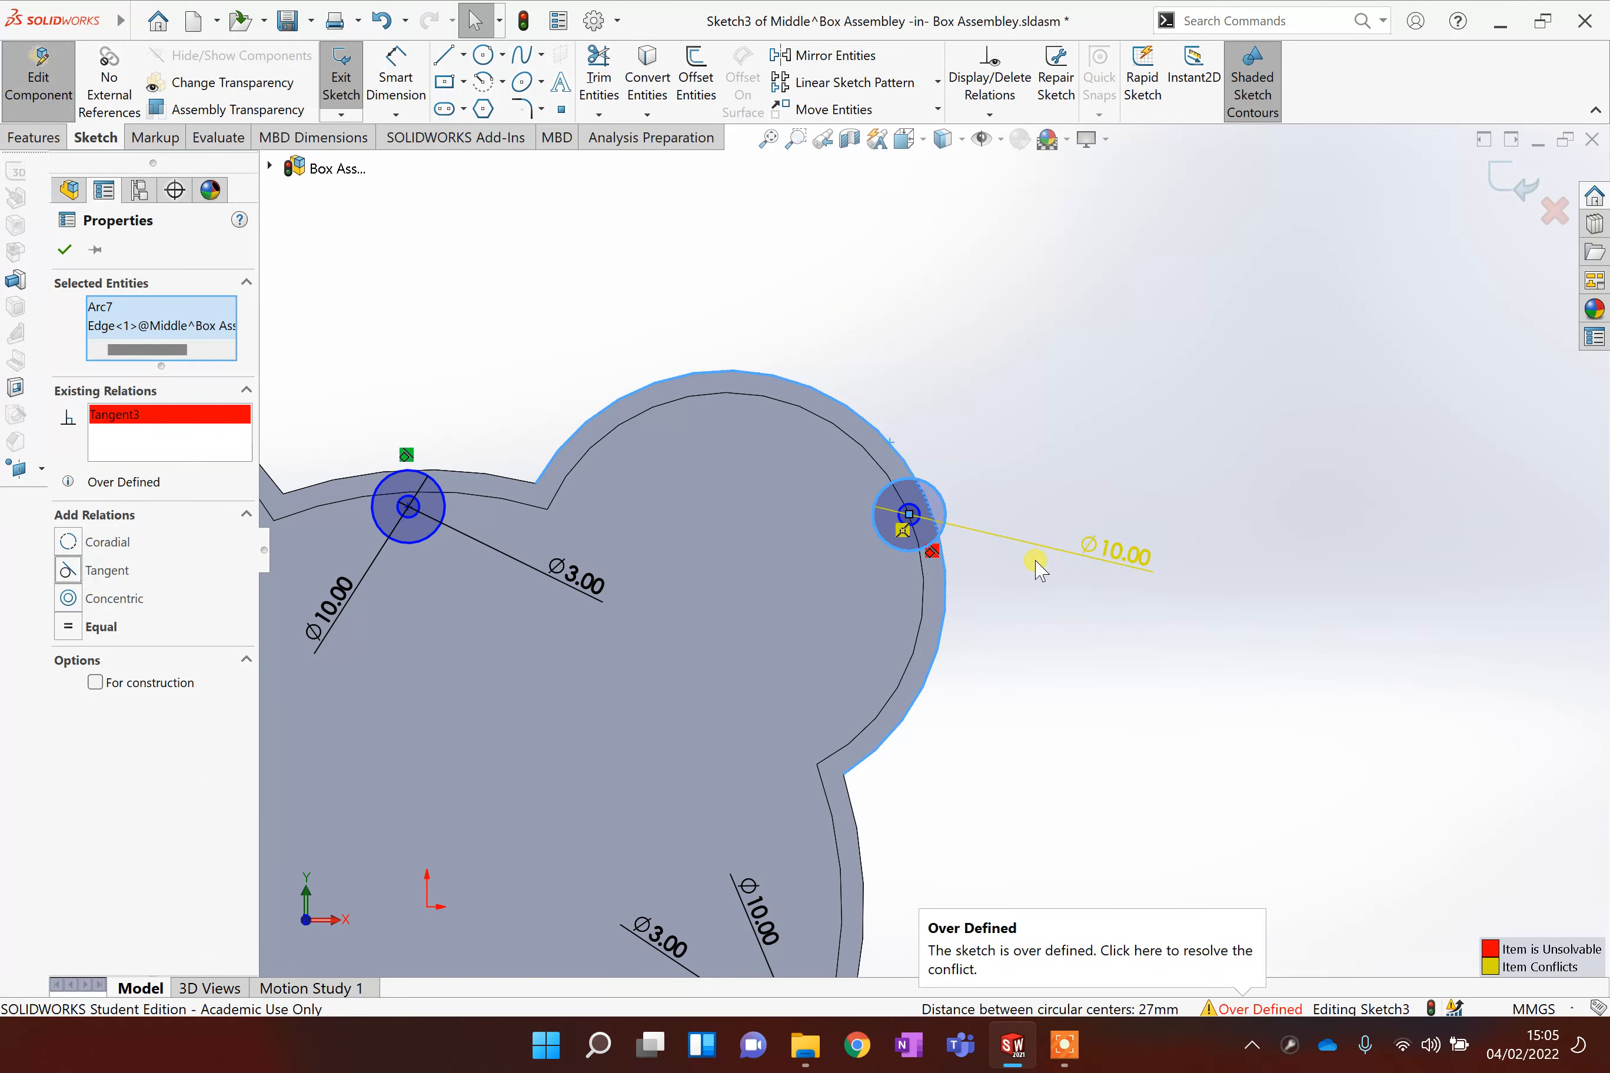
Step: Delete the conflicting 10 mm diameter dimension on the right ear's outer circle, along with the circle's wall relations
scroll(956, 526, "down", 5)
scroll(801, 505, "down", 5)
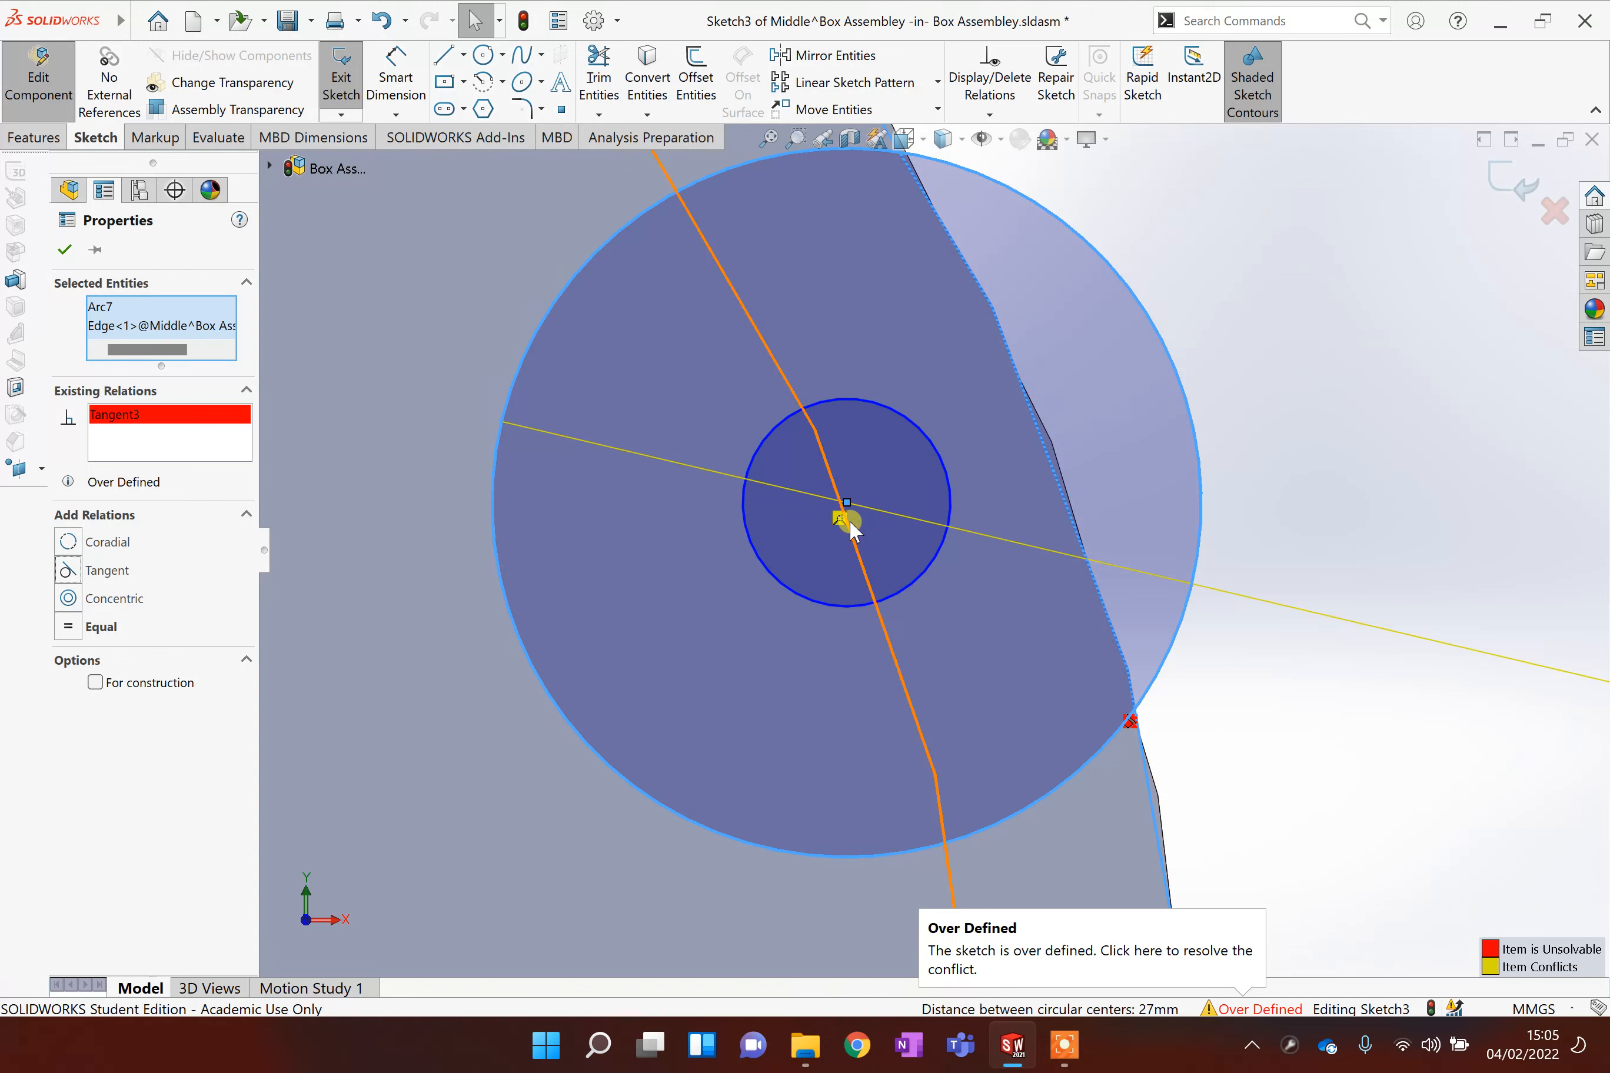
scroll(839, 526, "up", 3)
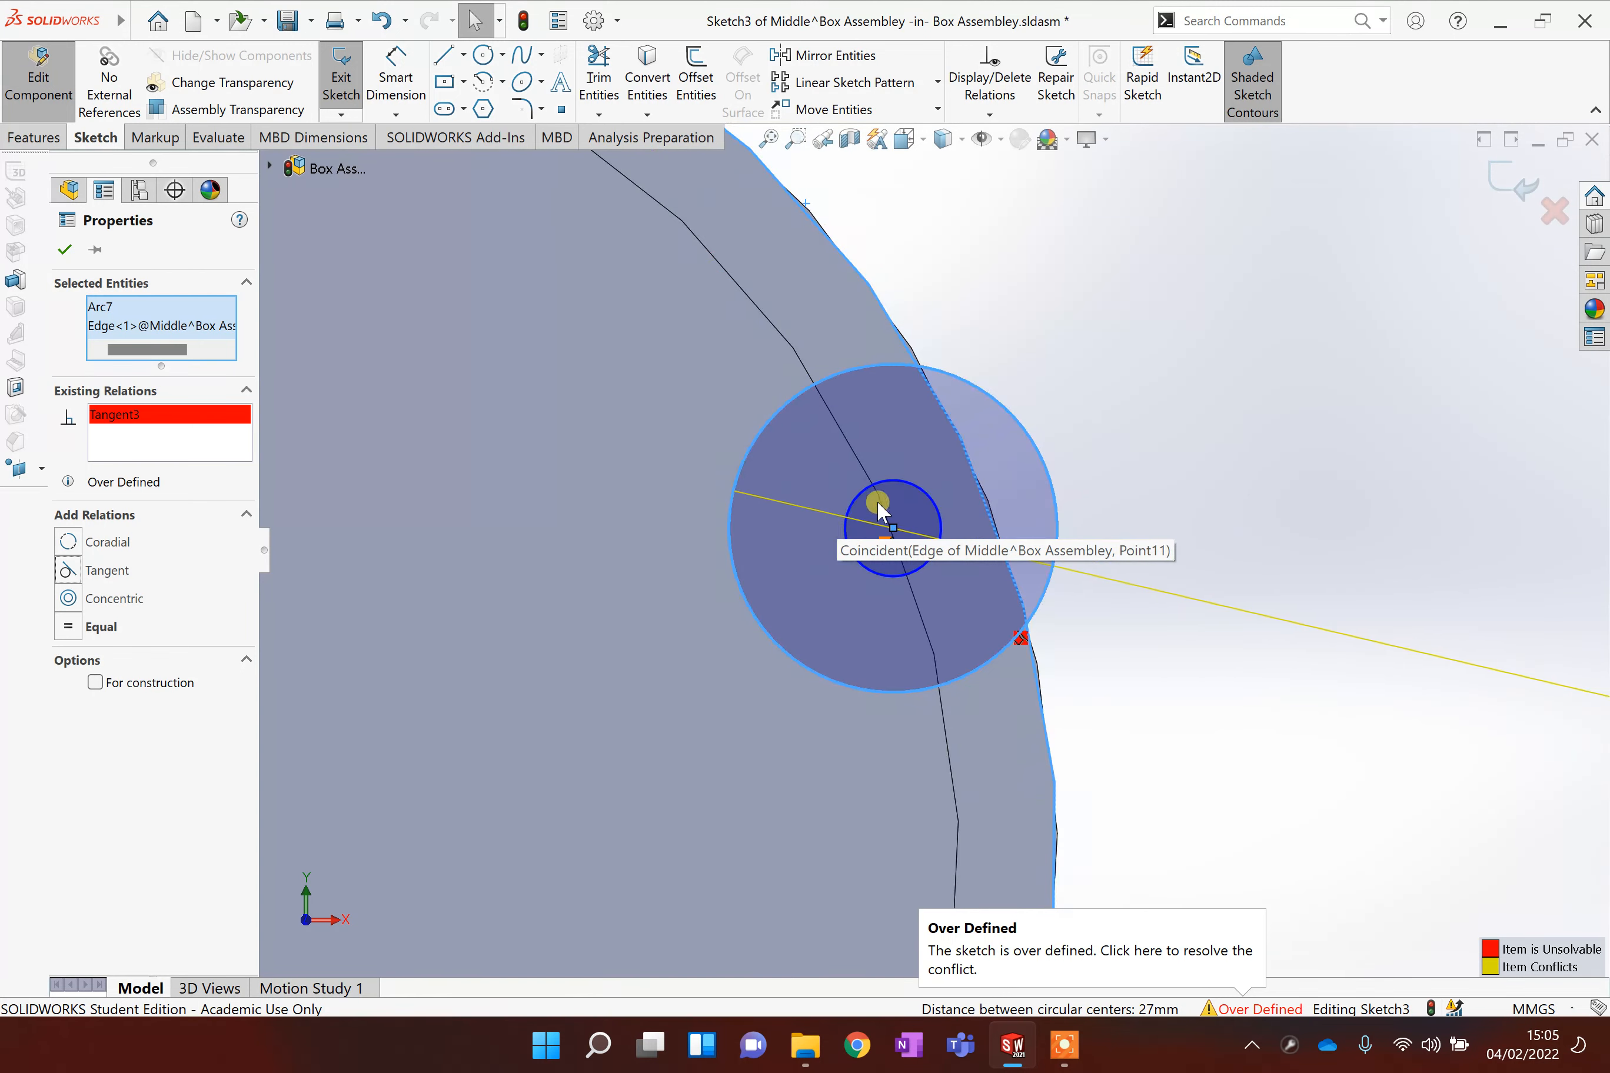
scroll(878, 504, "up", 4)
left_click(909, 406)
scroll(1145, 440, "up", 2)
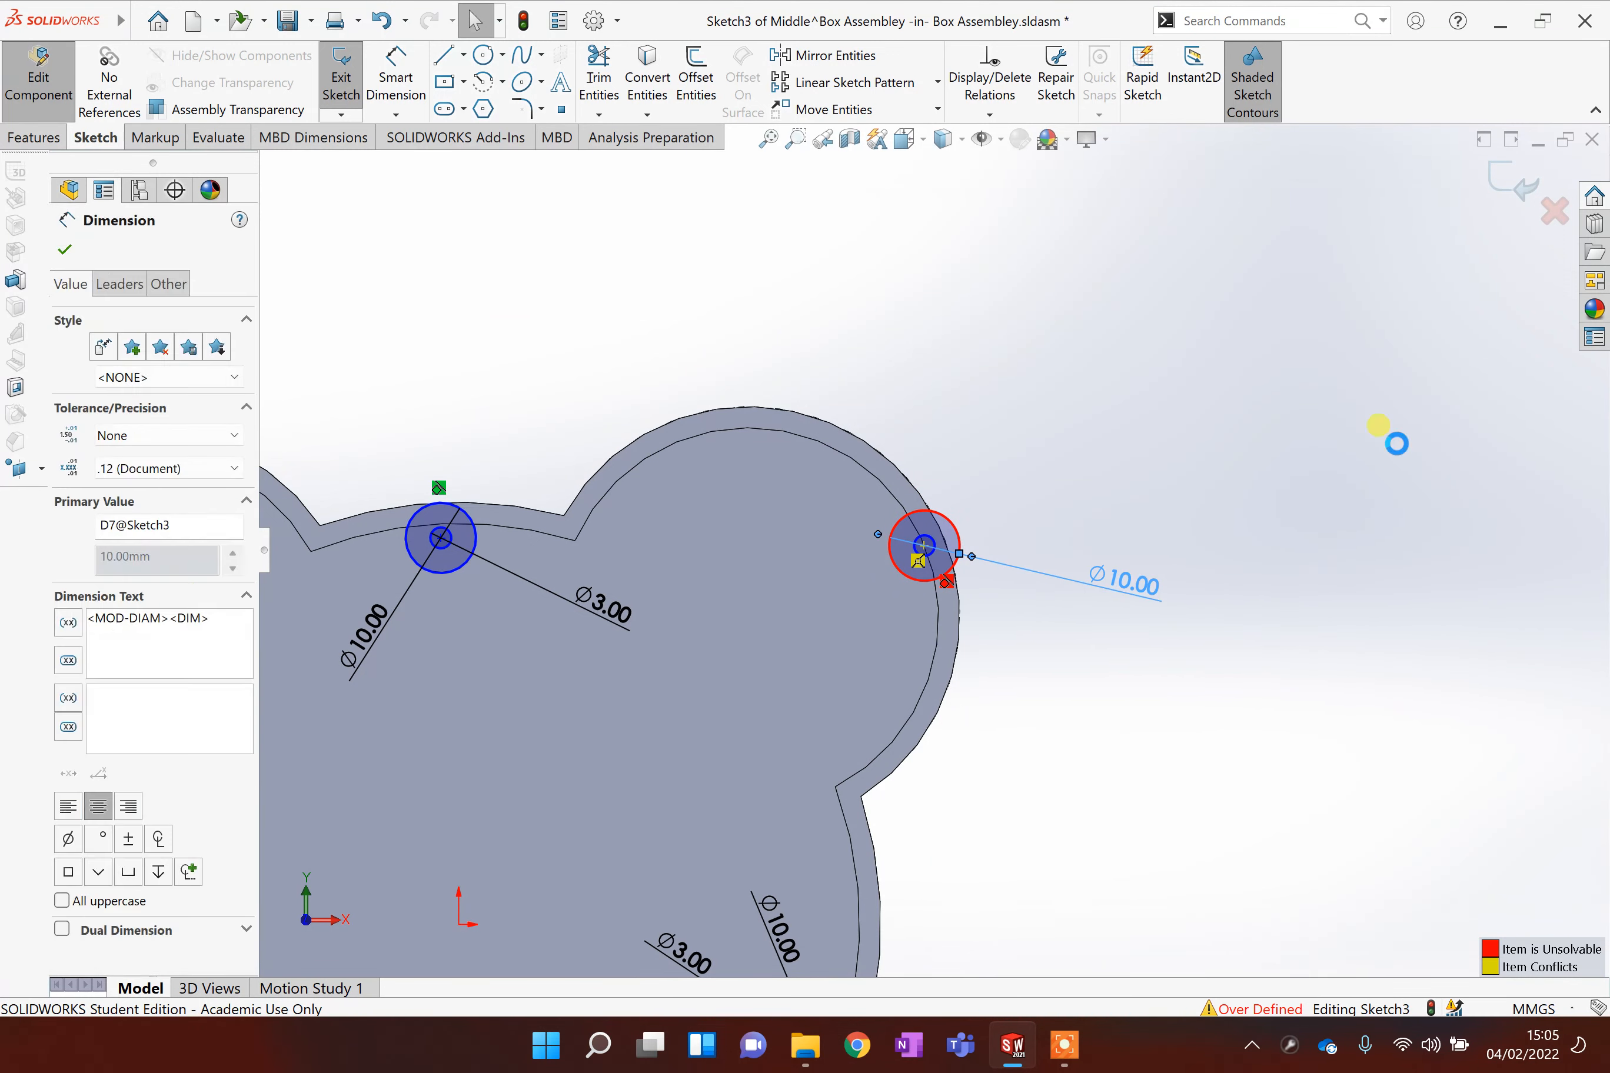
key("Delete")
scroll(932, 584, "up", 2)
scroll(941, 563, "up", 2)
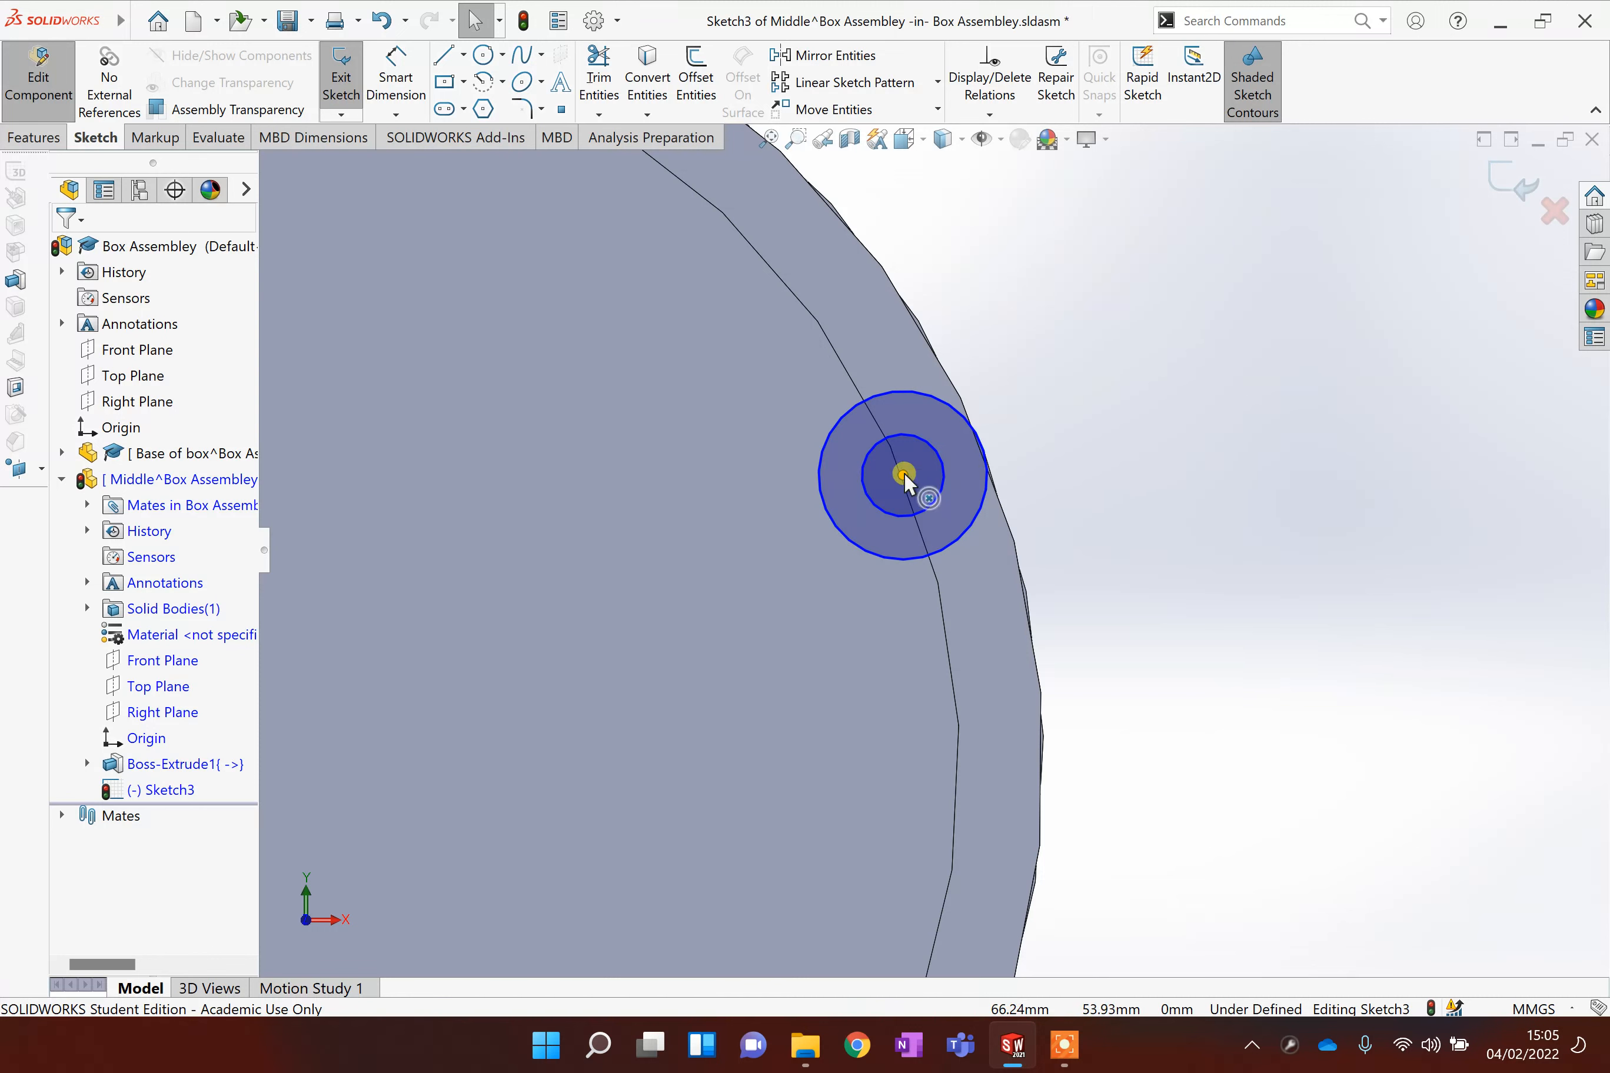
Step: Move the right ear's concentric circles off the wall edge and delete both circles from the sketch
left_click_drag(878, 485, 810, 508)
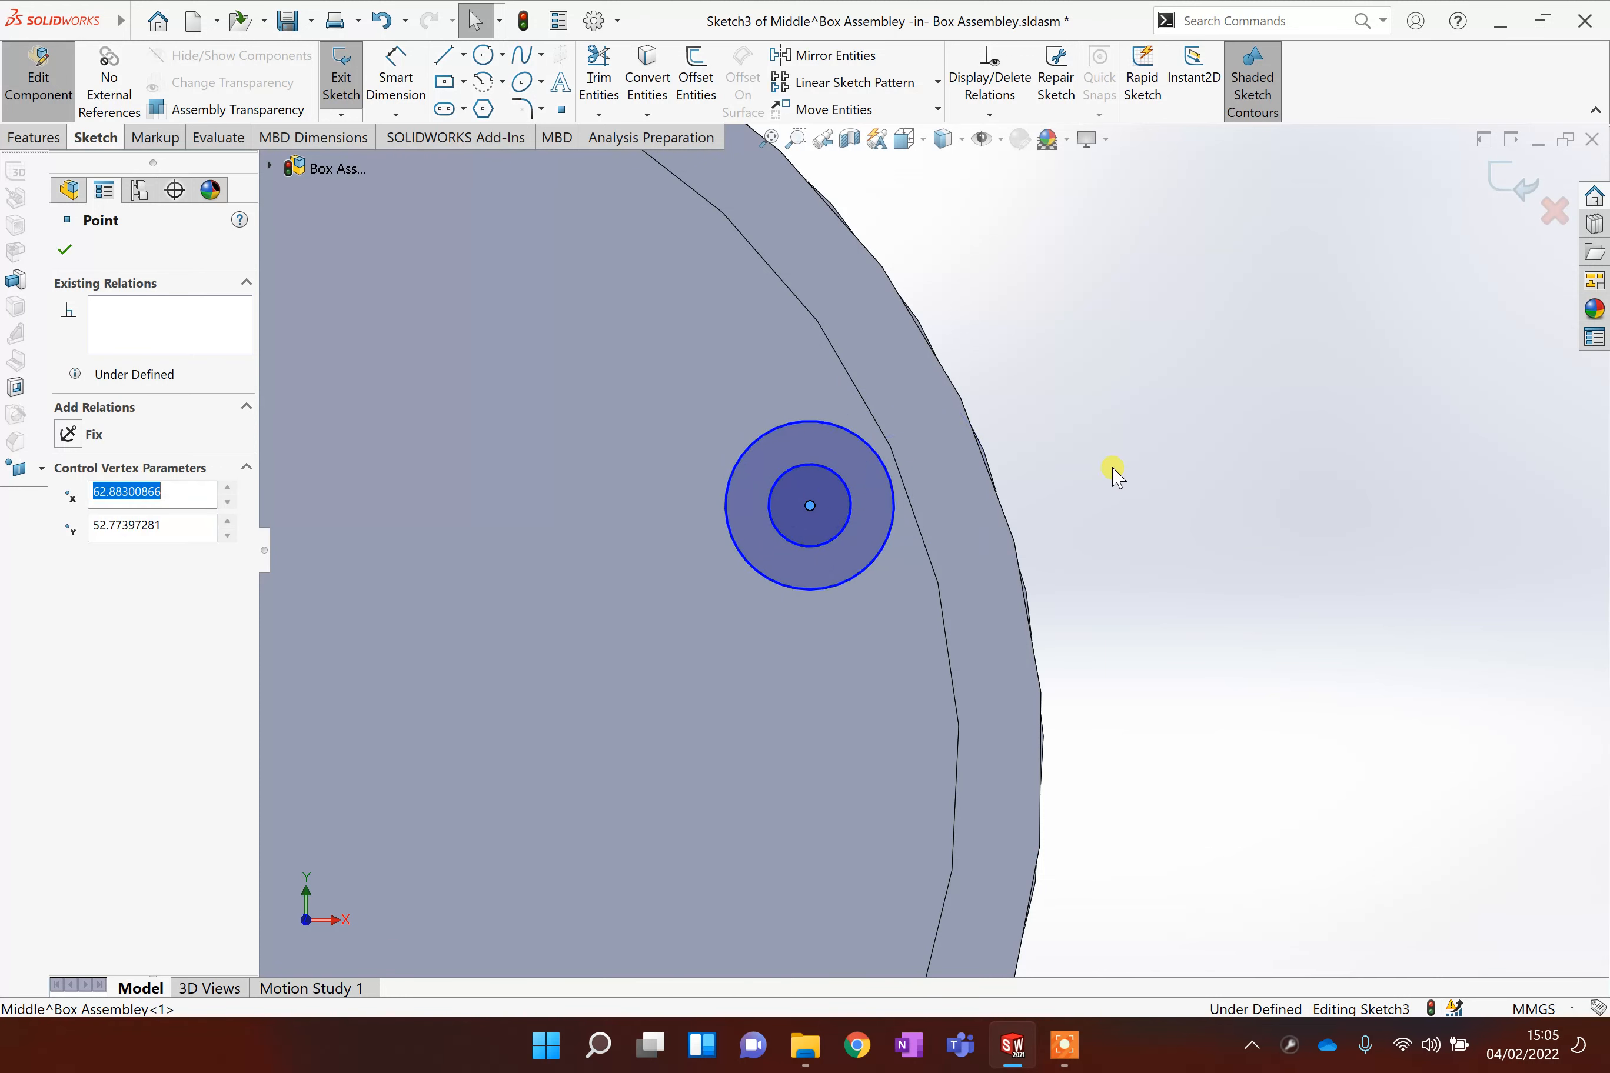
scroll(1099, 520, "up", 5)
left_click(1059, 471)
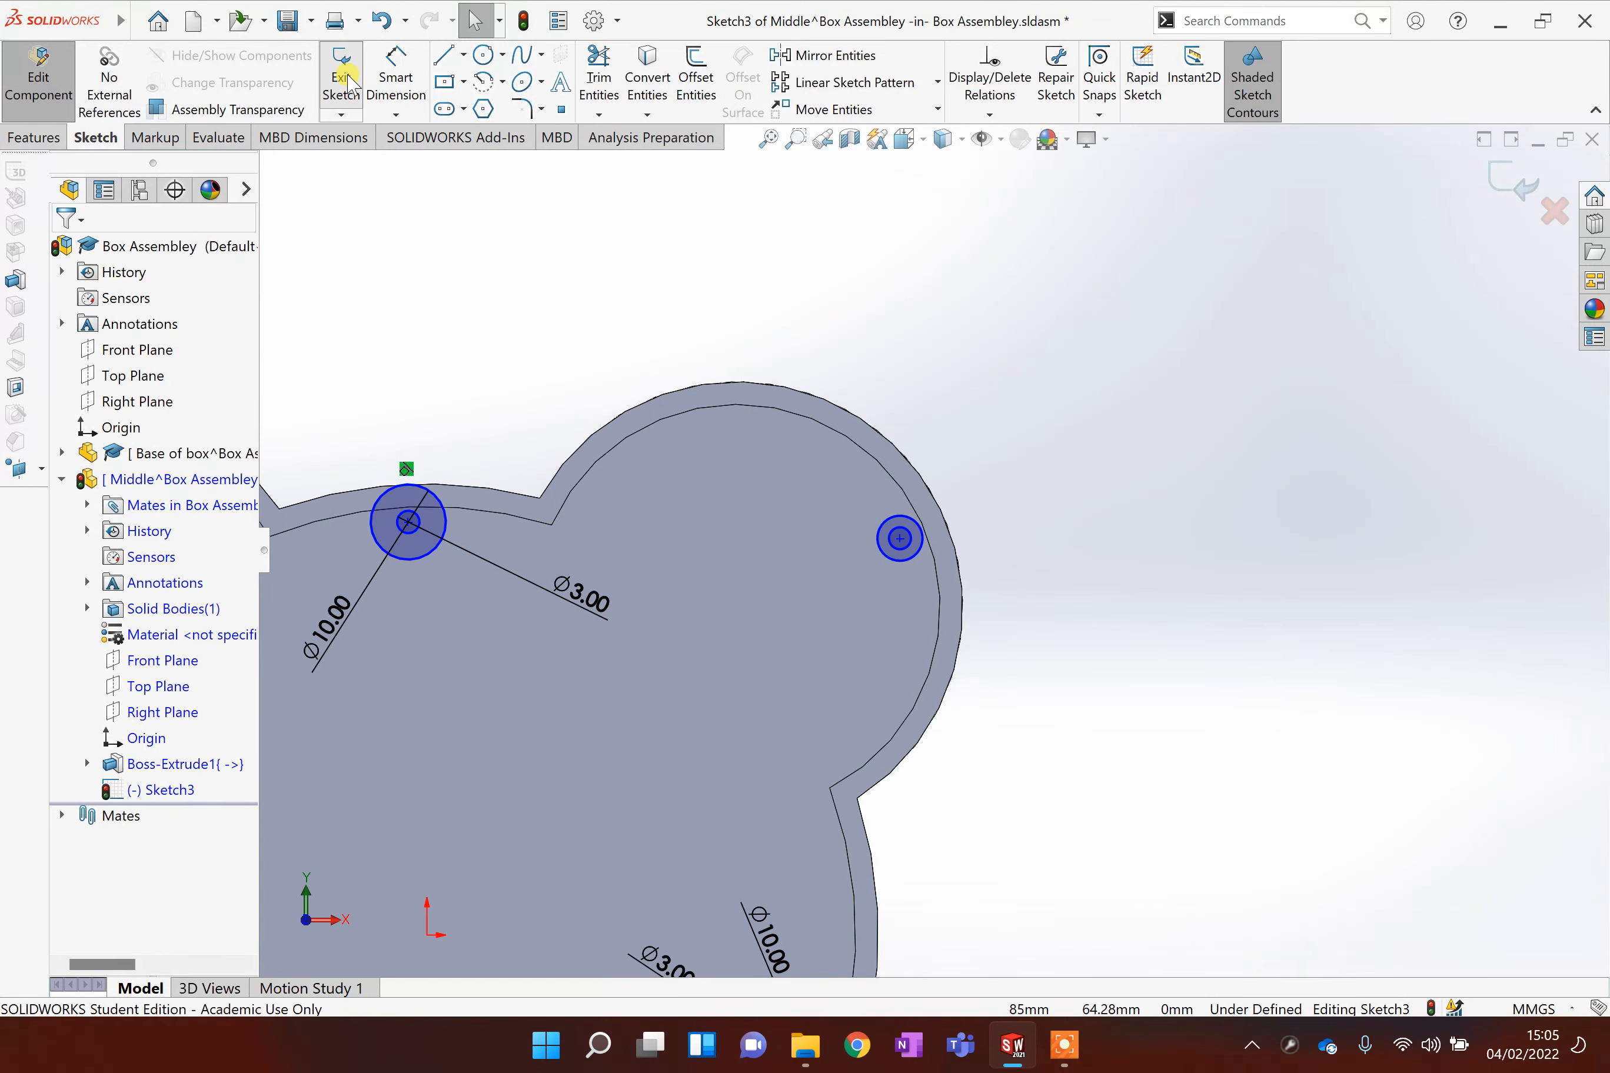
left_click(388, 76)
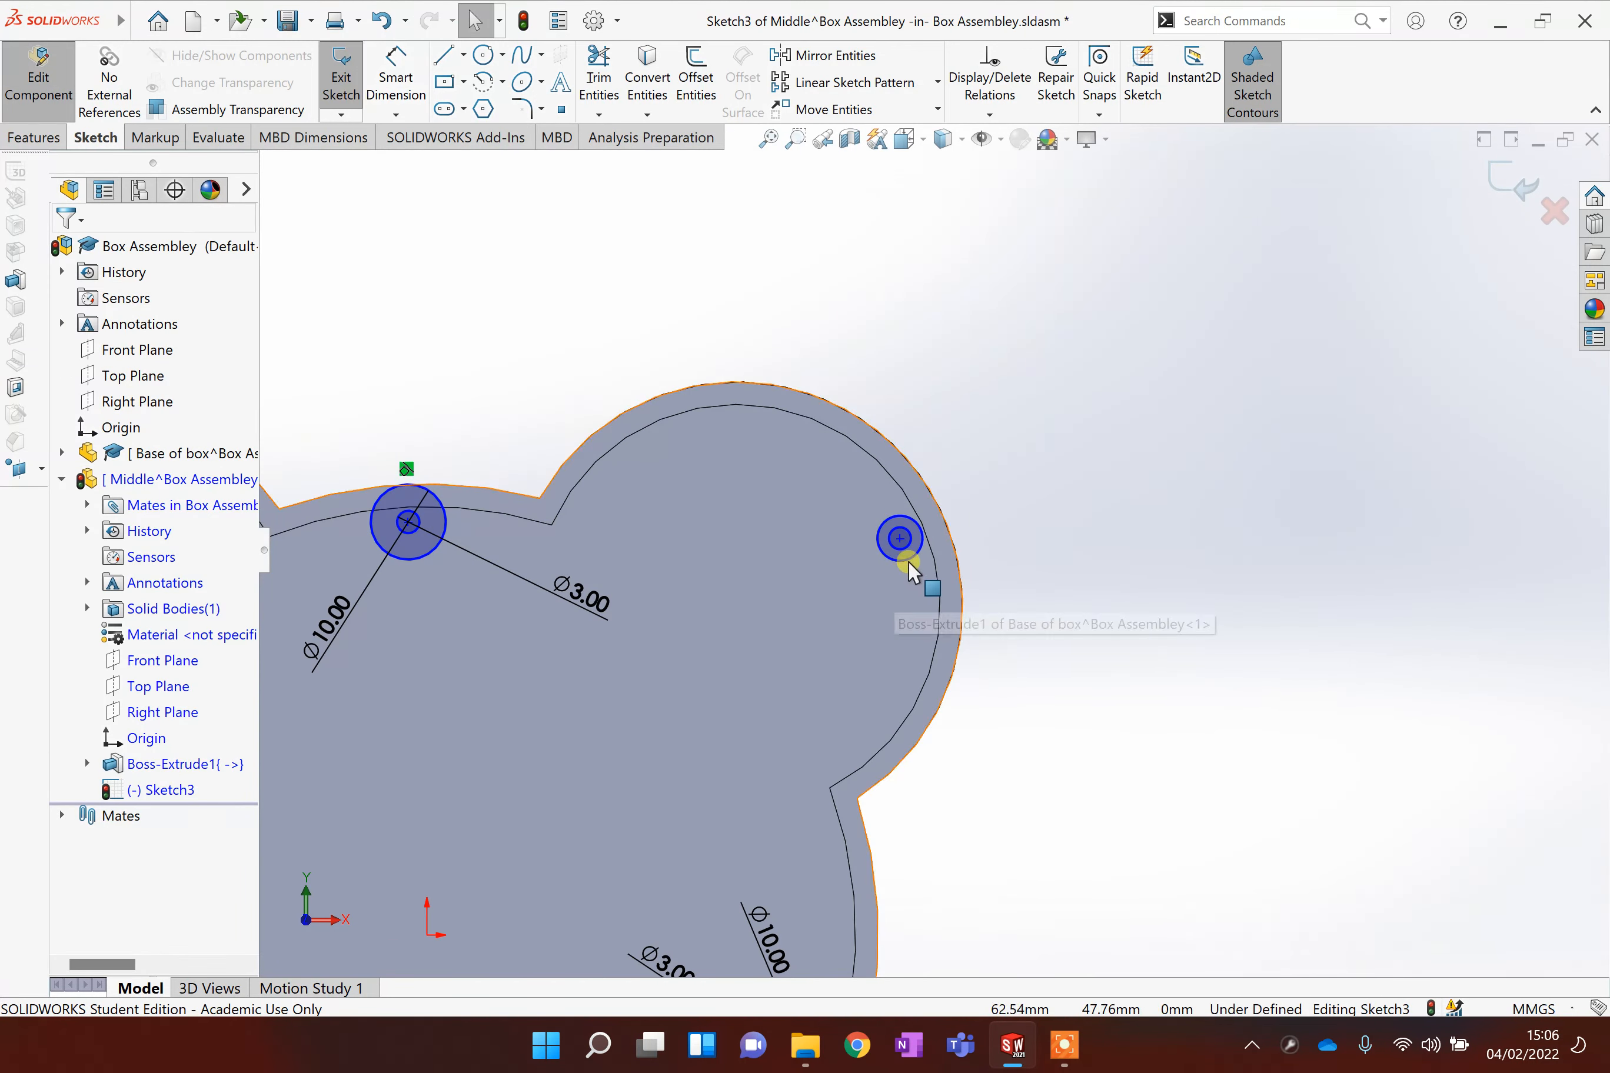
scroll(970, 540, "up", 5)
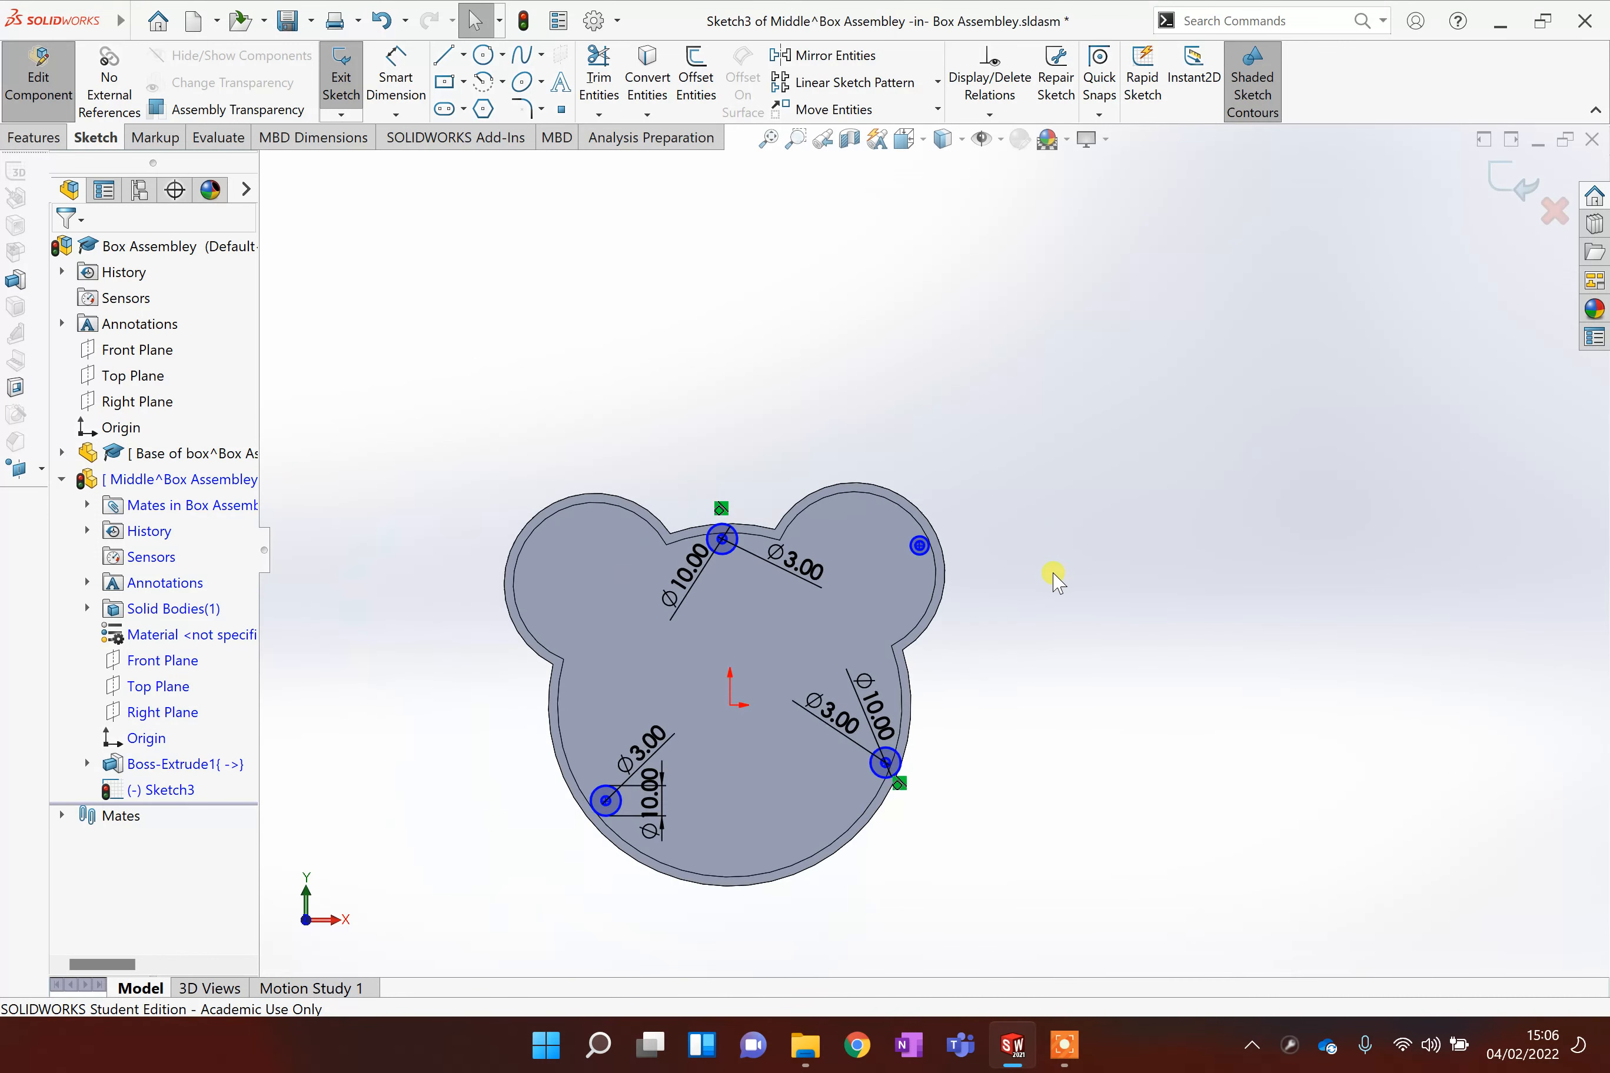
left_click_drag(891, 509, 963, 575)
left_click(1033, 572)
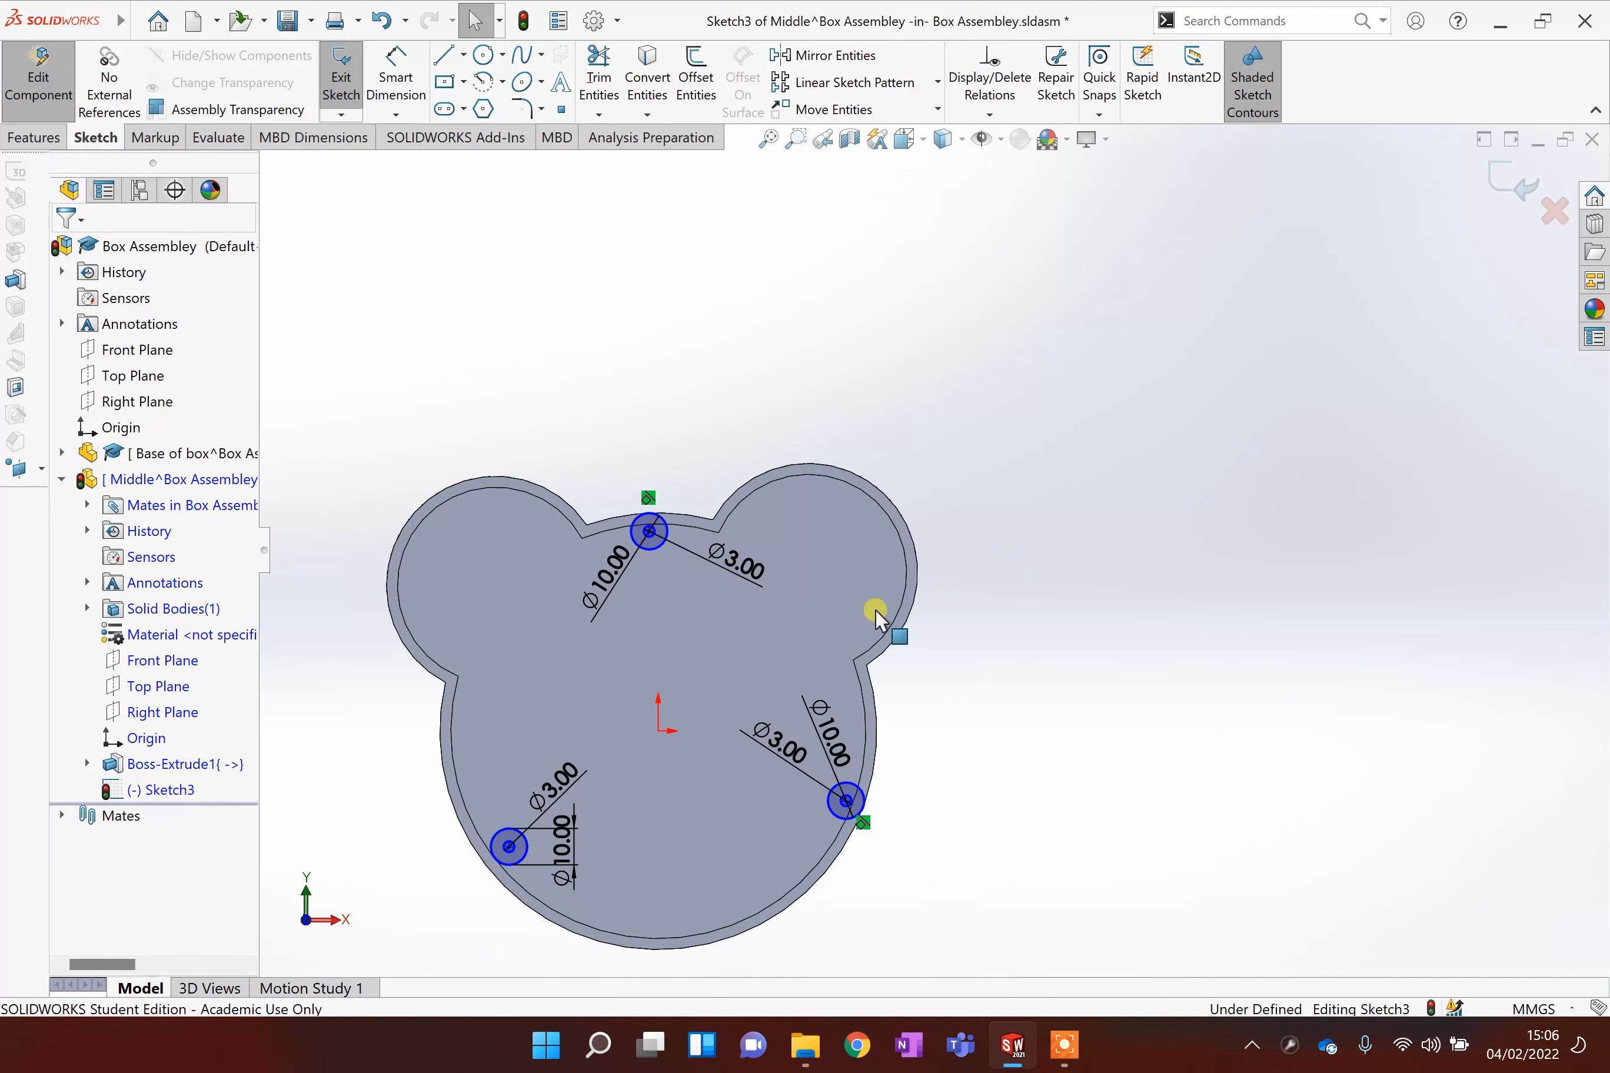
Step: Move the lower-left concentric circles closer to the head's wall, to about X -41.2, Y -34.2 mm
scroll(873, 618, "up", 2)
scroll(732, 754, "down", 3)
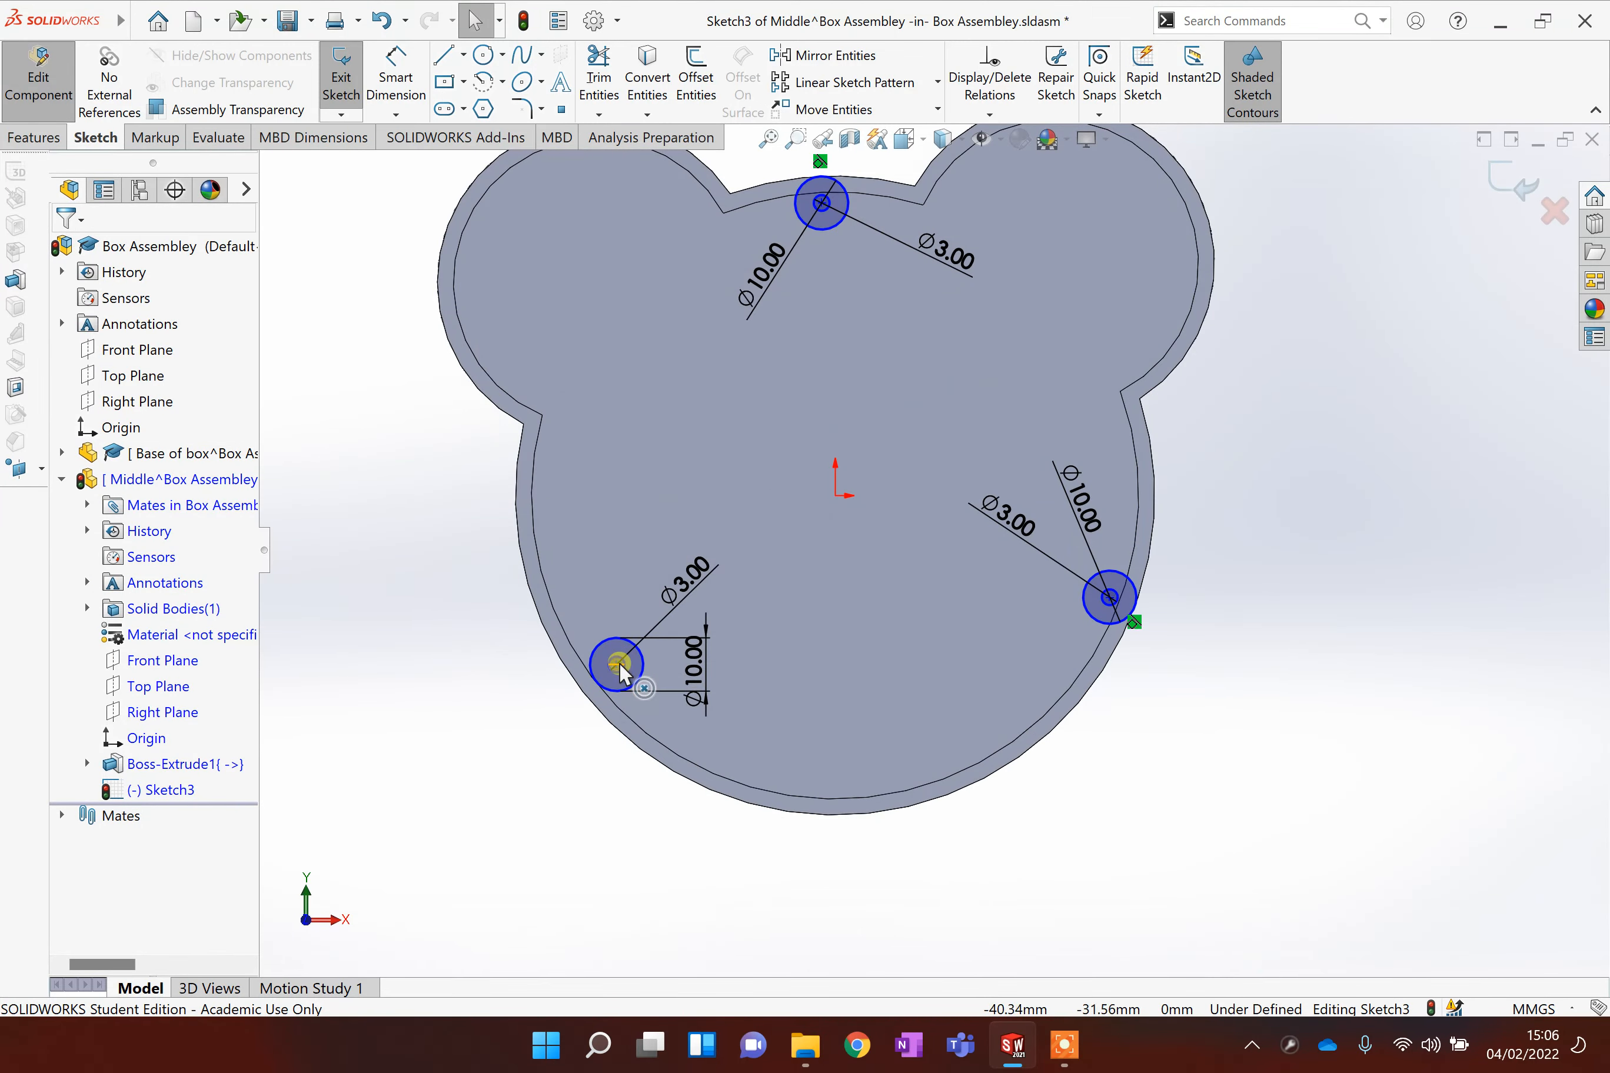
mouse_move(614, 665)
left_mouse_down()
mouse_move(569, 604)
mouse_move(625, 666)
mouse_move(606, 672)
left_mouse_up()
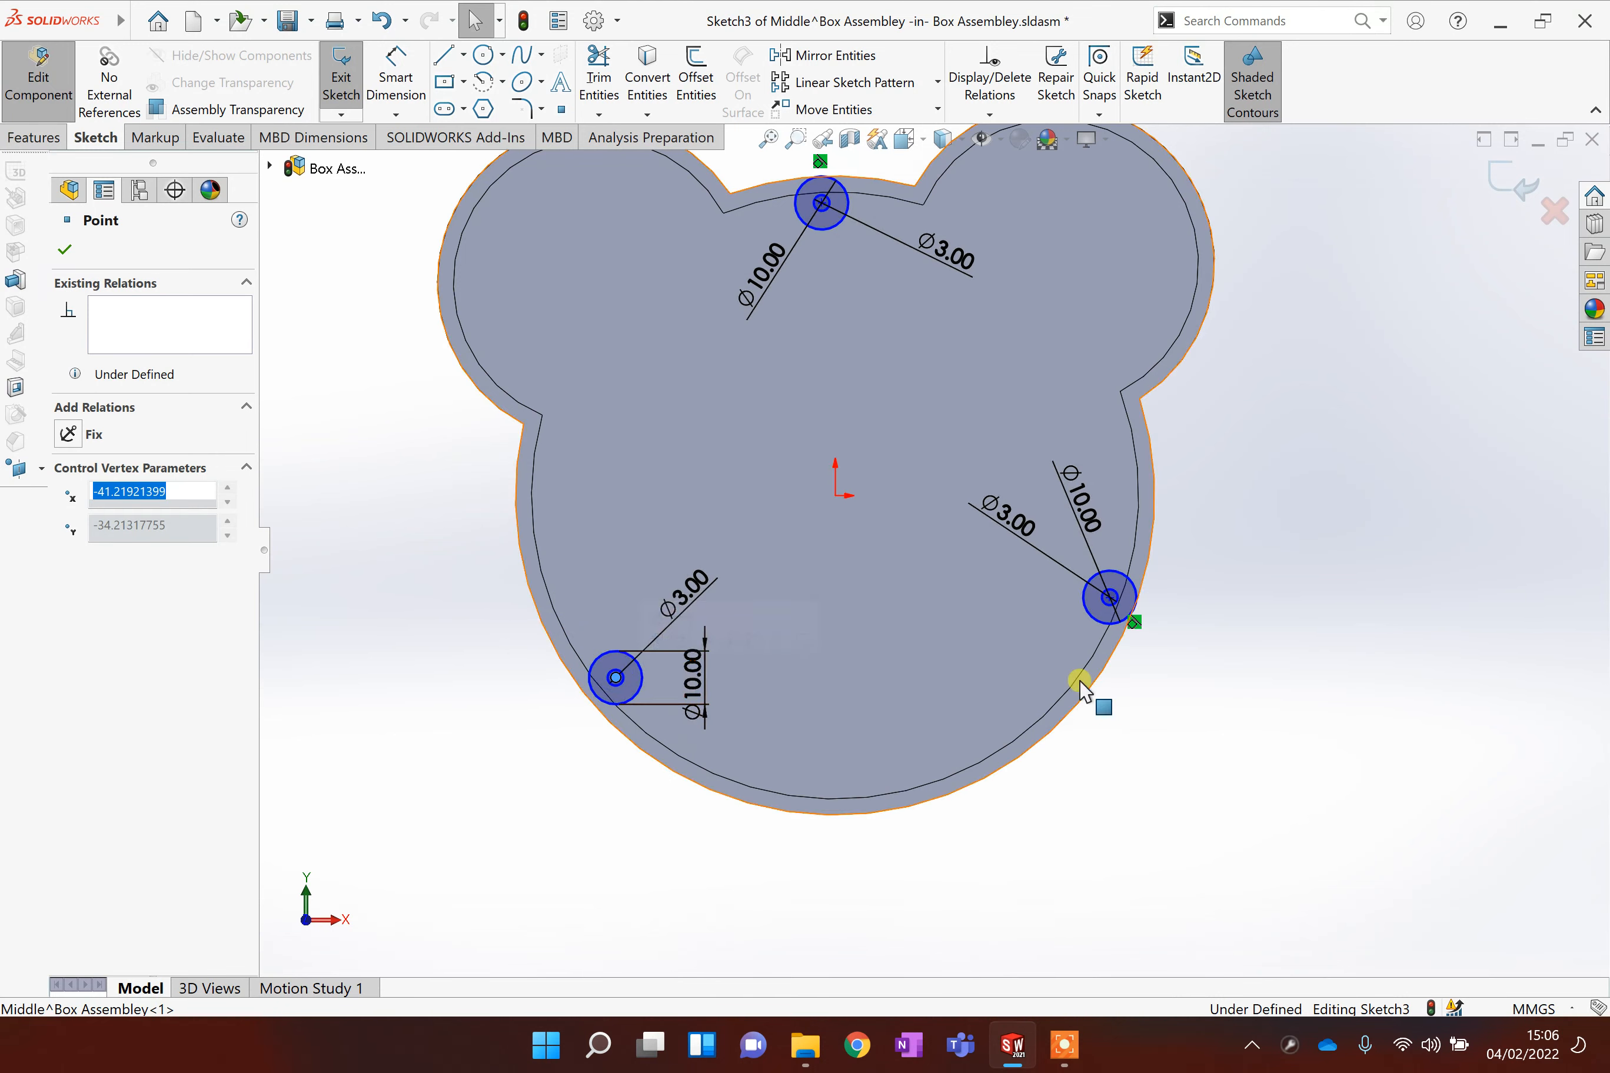
scroll(568, 689, "down", 1)
scroll(640, 610, "up", 3)
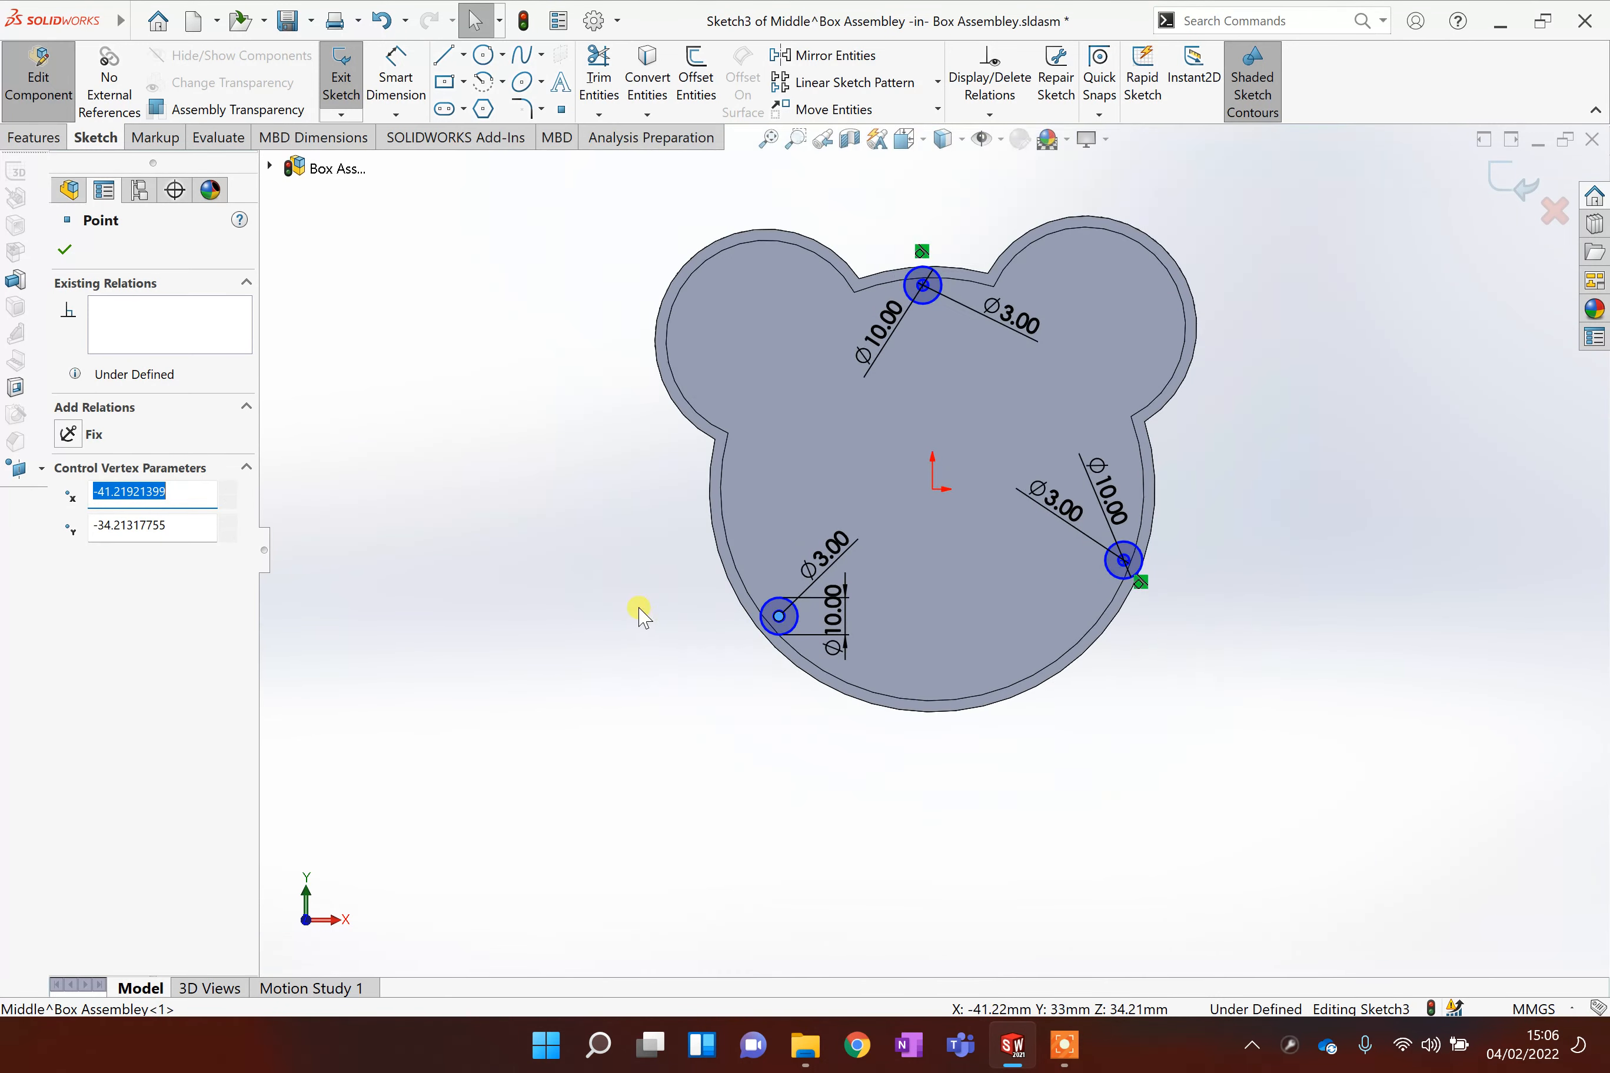
scroll(712, 703, "down", 1)
scroll(709, 698, "down", 1)
left_click(798, 696)
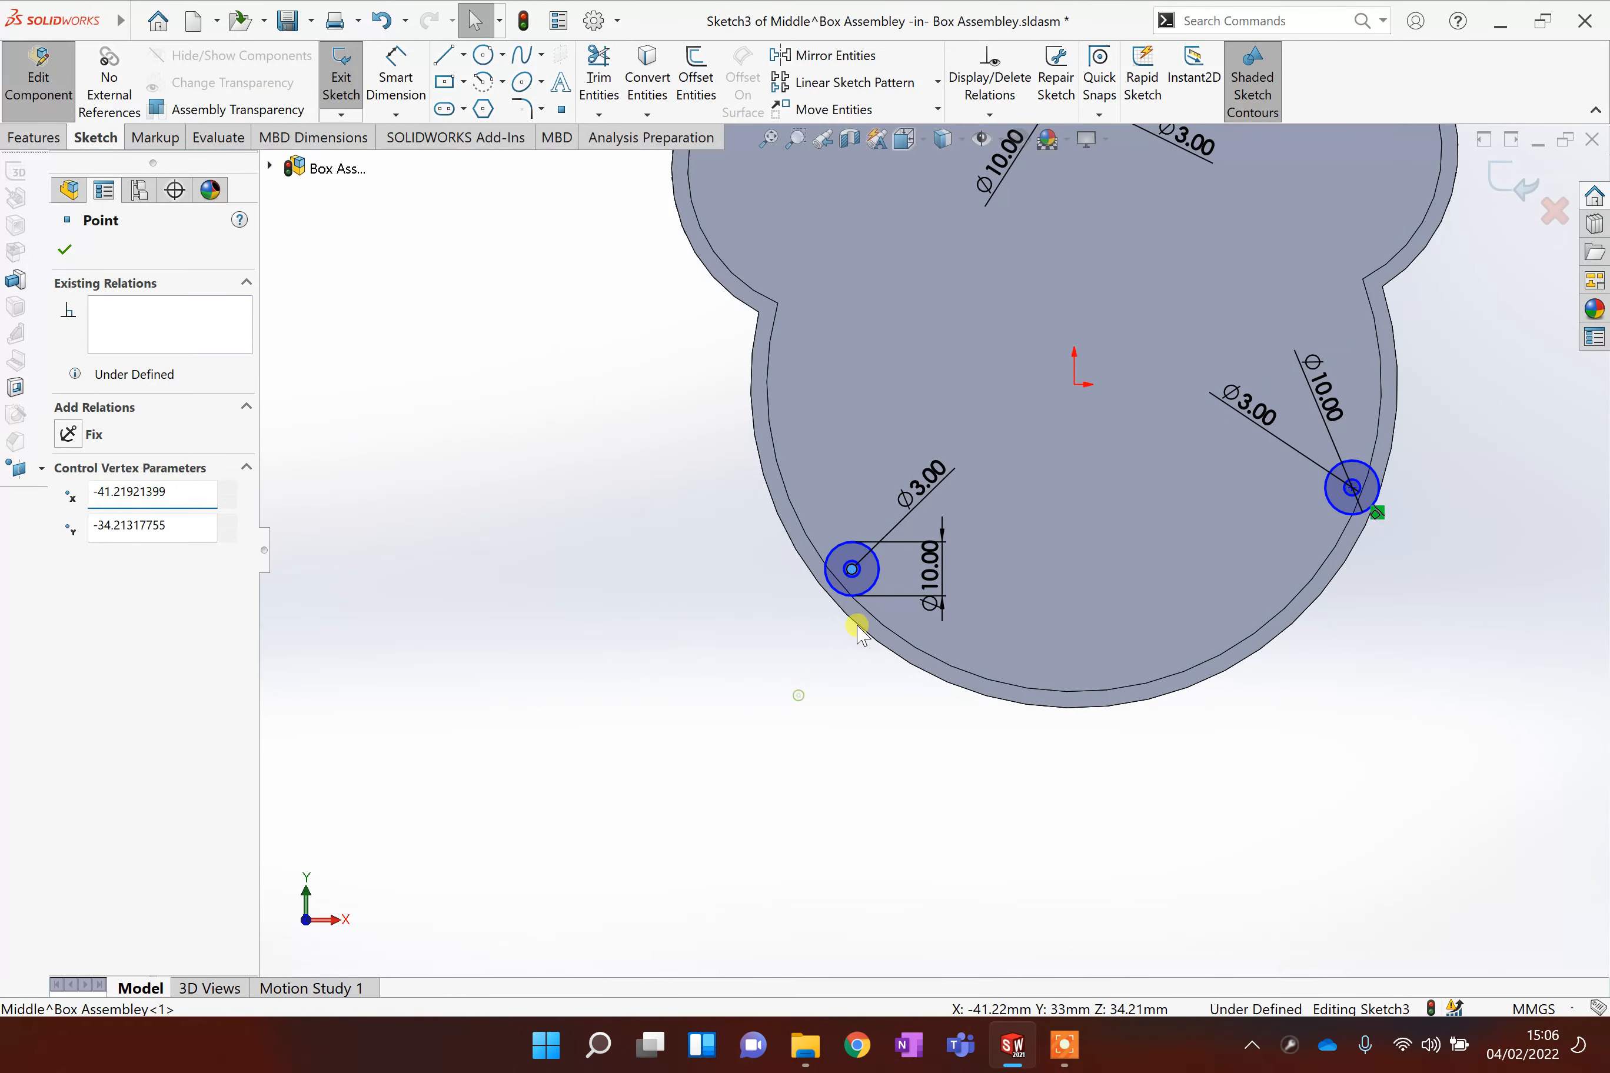
Step: Make the lower-left 10 mm circle tangent to the outer edge of the head's wall
left_click(836, 596)
left_click(845, 616, "ctrl")
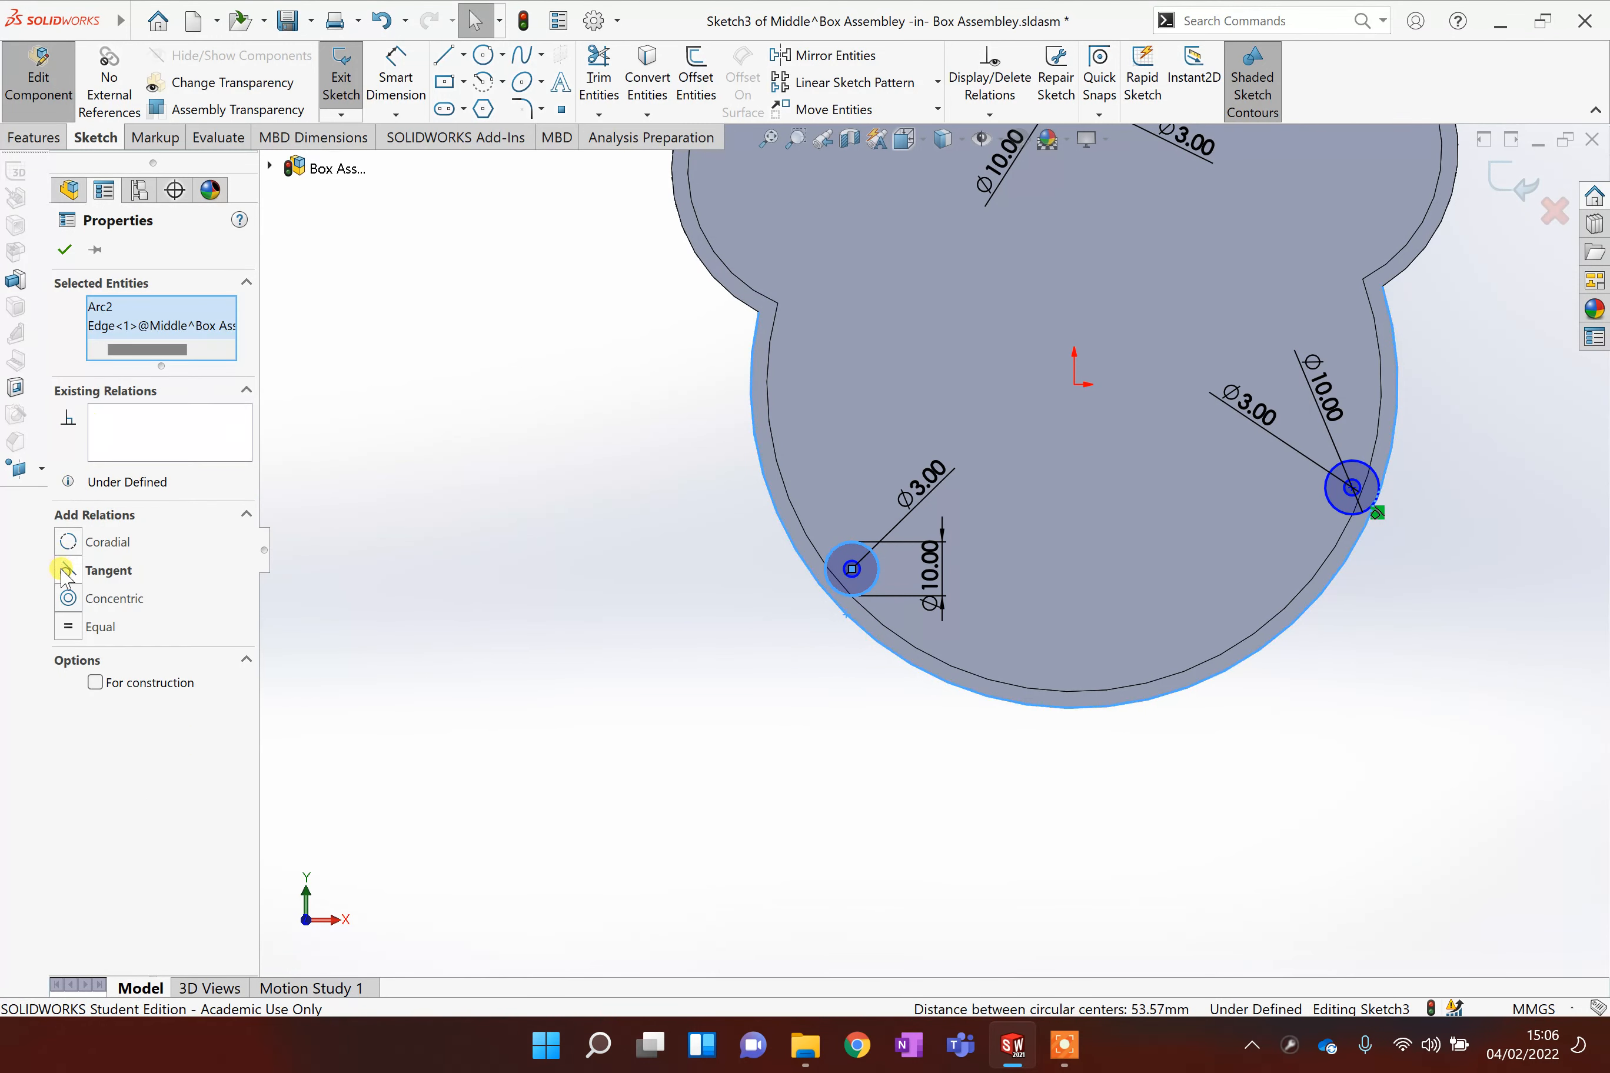
left_click(66, 569)
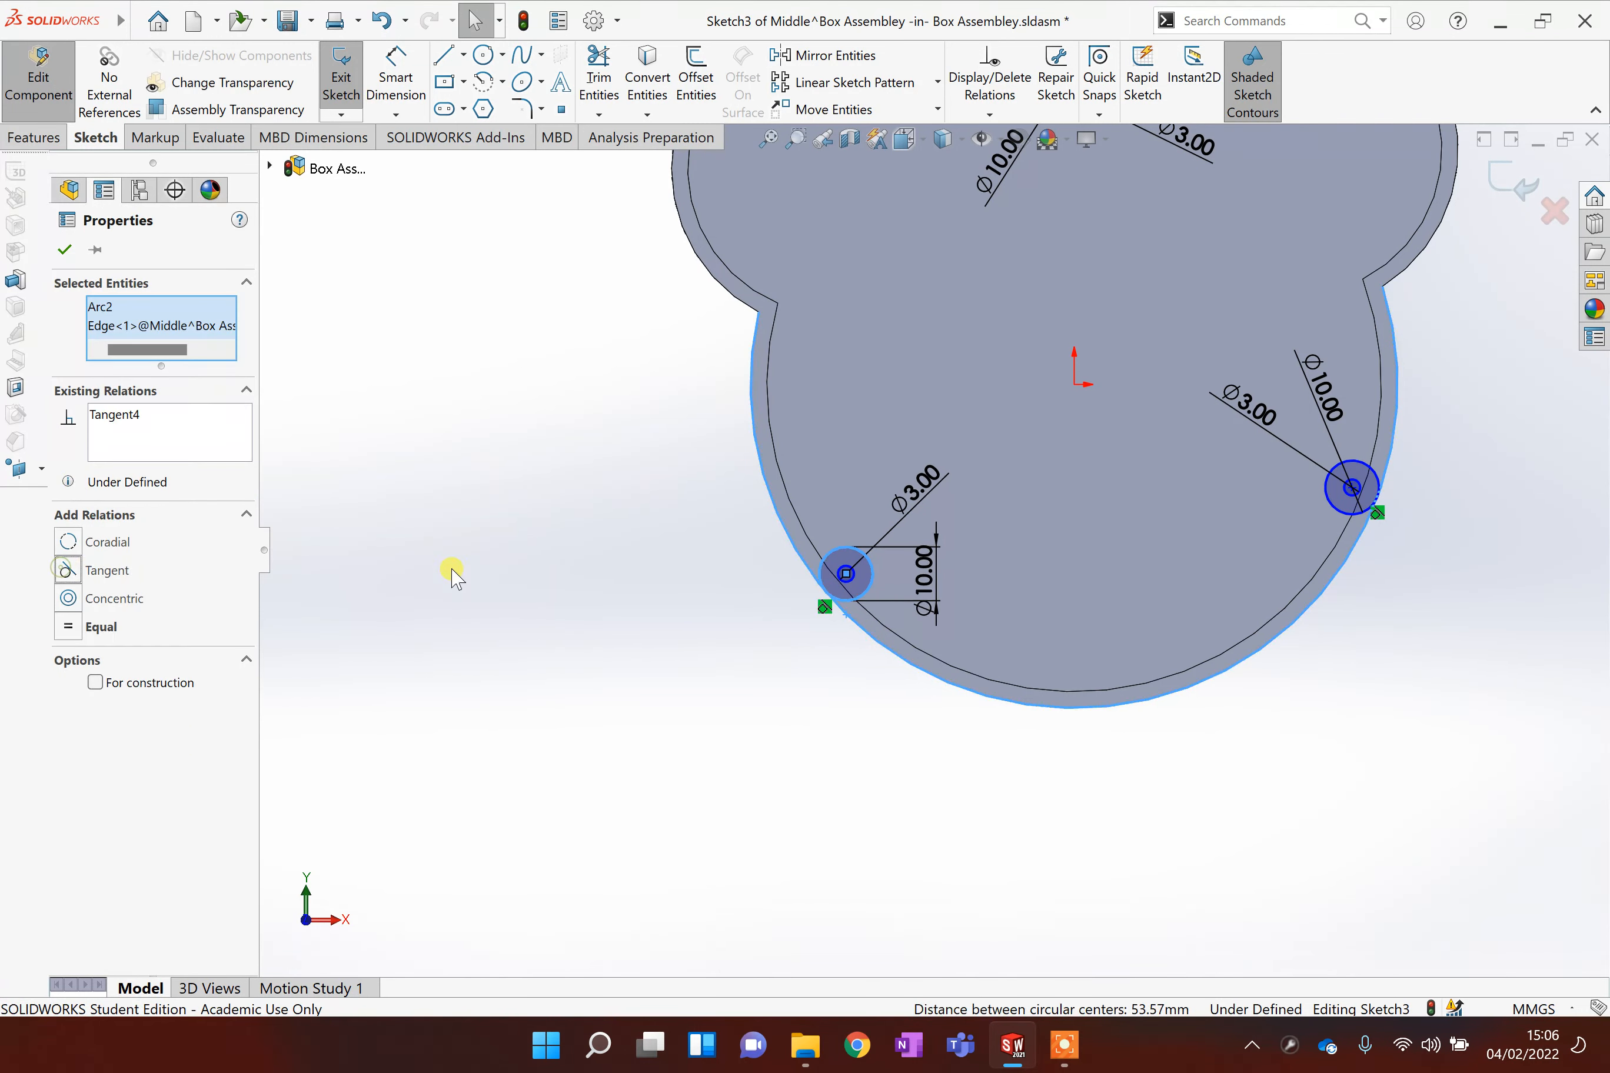
left_click(65, 253)
Step: Slide the circle pairs along the wall to about (-48, -27) lower left, (47, -28) lower right and (-1, 55) mm between the ears
scroll(868, 584, "up", 1)
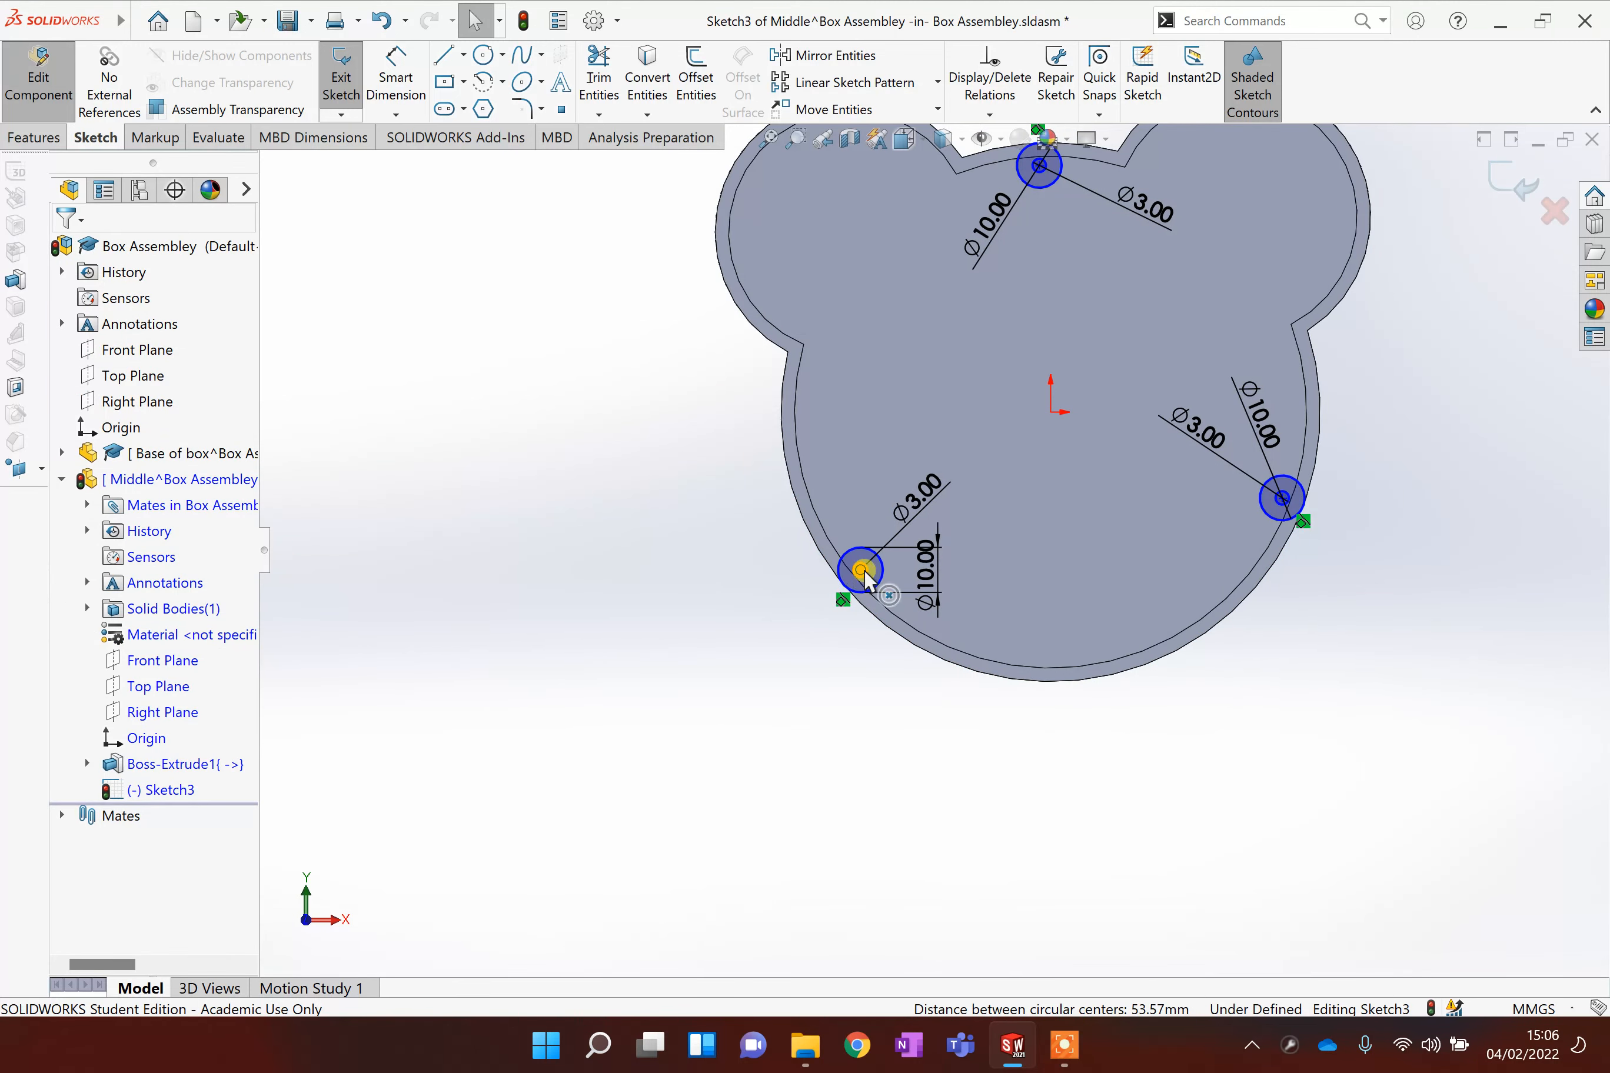
mouse_move(816, 544)
left_mouse_down()
mouse_move(807, 407)
mouse_move(805, 535)
mouse_move(969, 687)
mouse_move(1197, 655)
mouse_move(880, 651)
mouse_move(811, 554)
left_mouse_up()
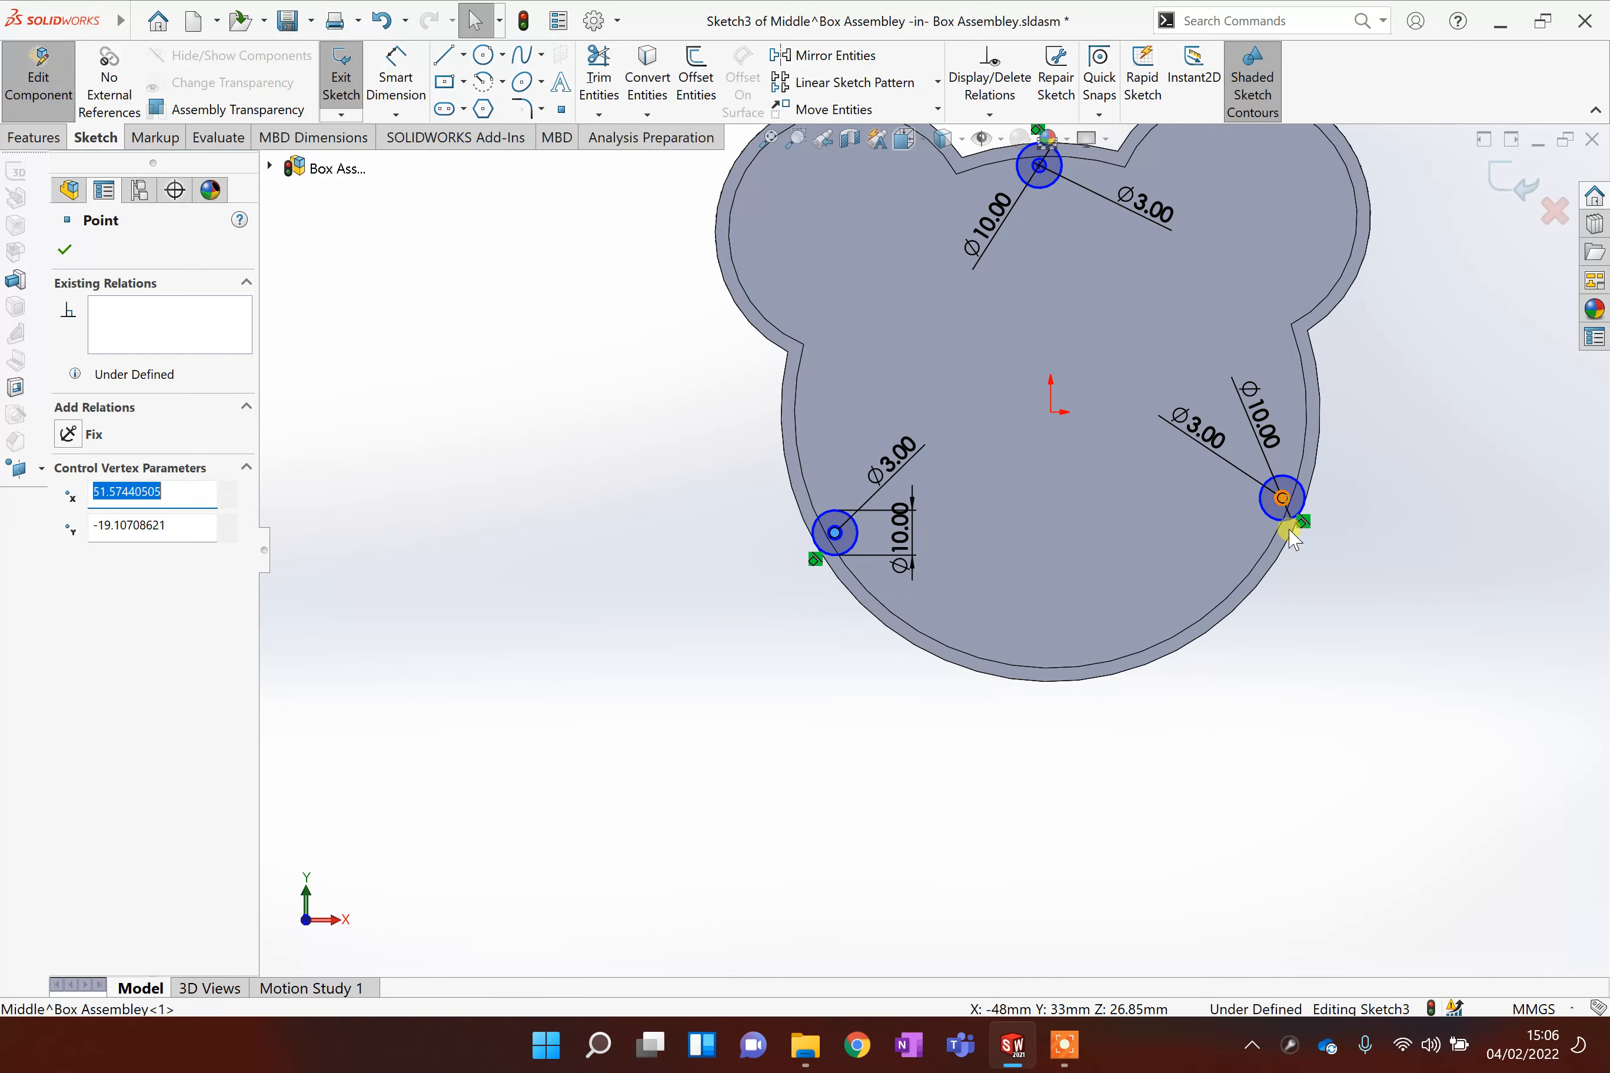
left_click_drag(1284, 500, 1265, 538)
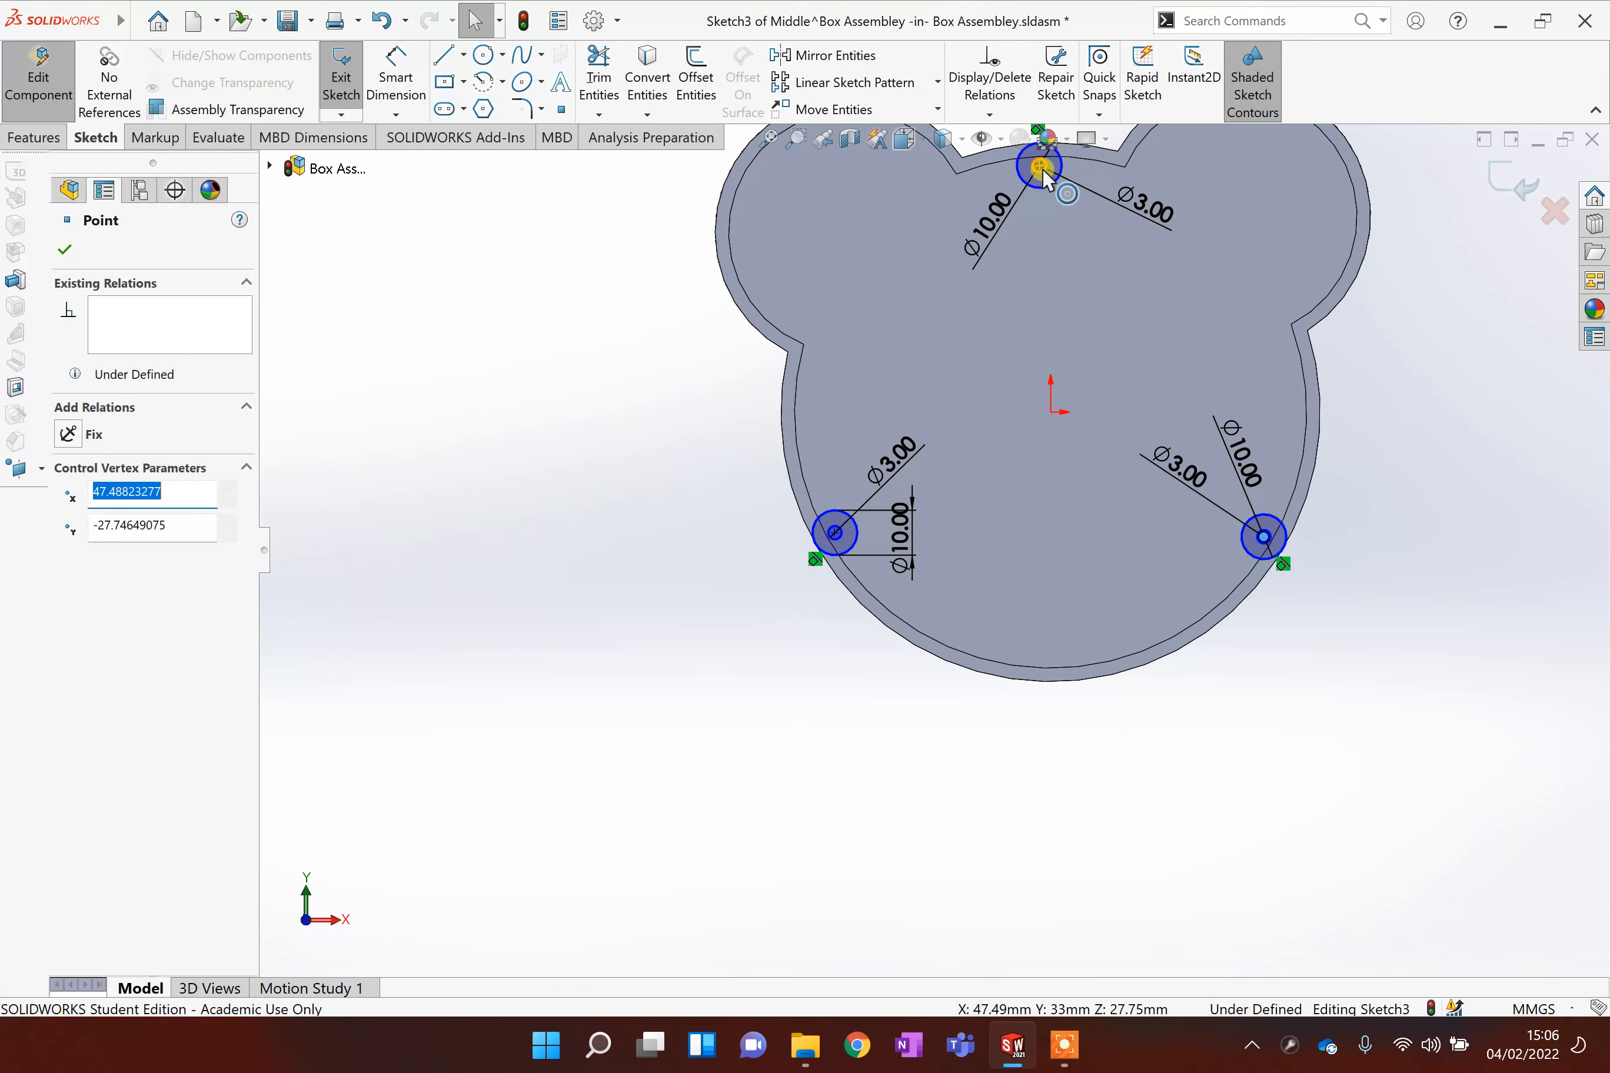
left_click_drag(1055, 160, 1046, 163)
scroll(1301, 488, "up", 1)
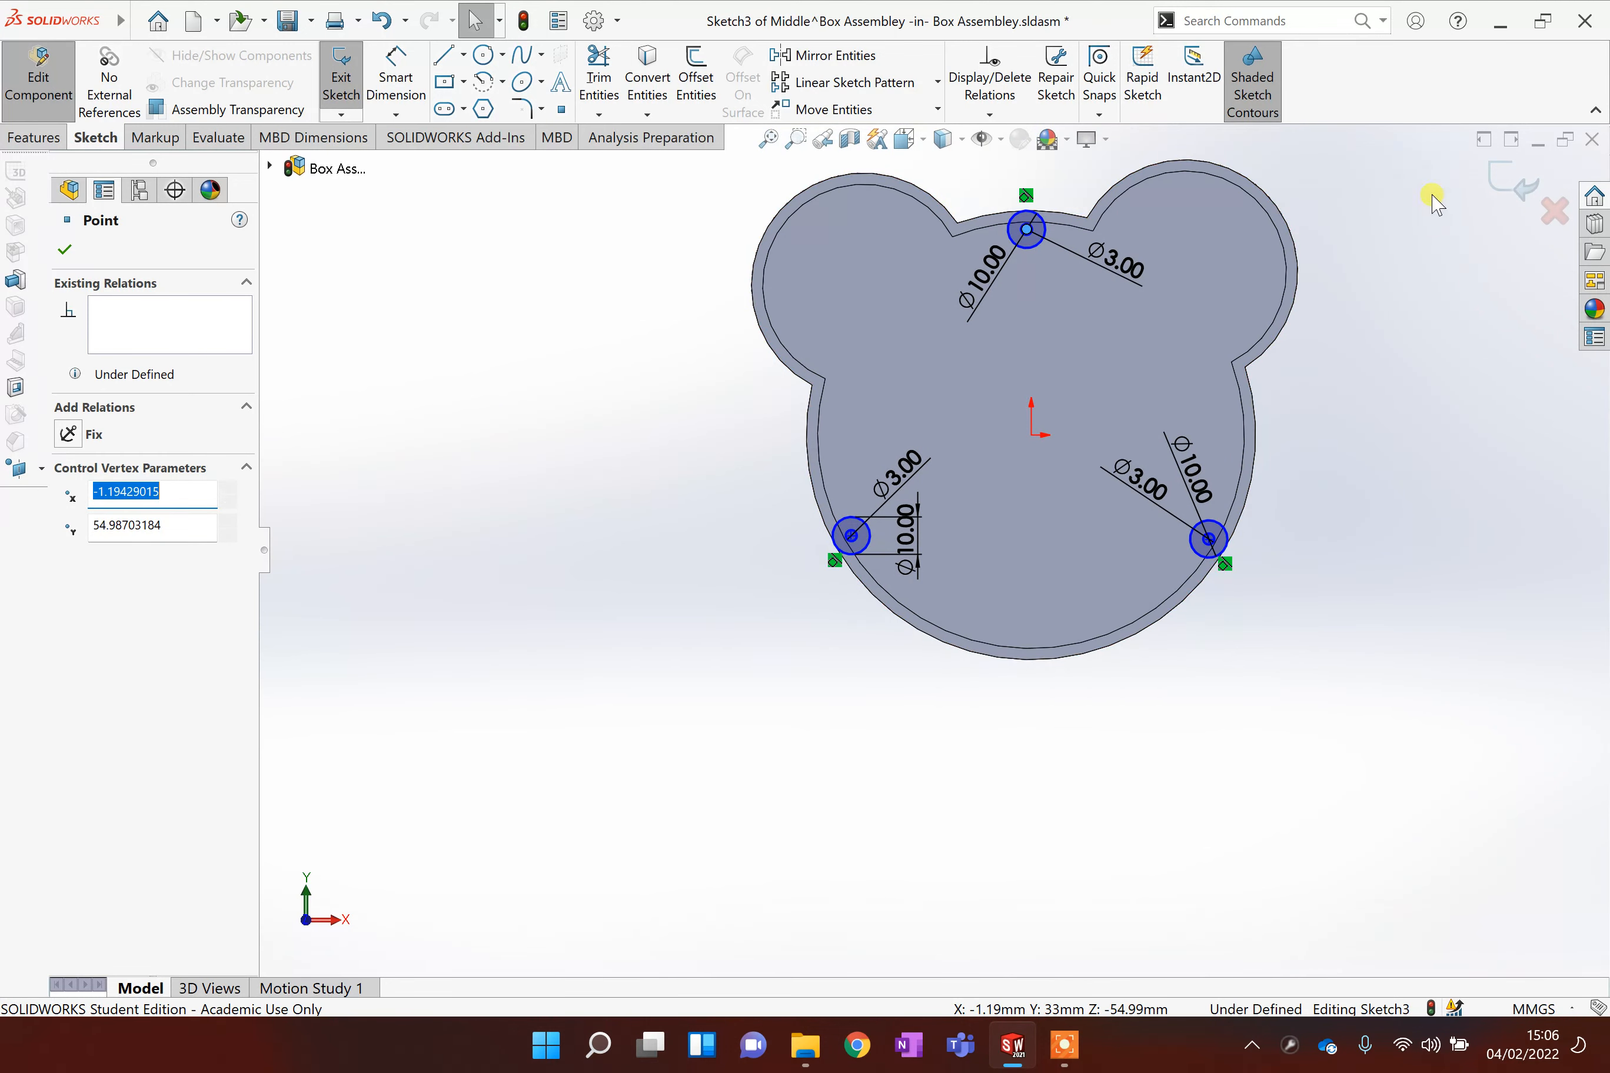
Step: Extrude the three ring profiles as a 15 mm blind boss in the reversed direction, down into the box, with results merged
left_click(38, 138)
left_click(351, 77)
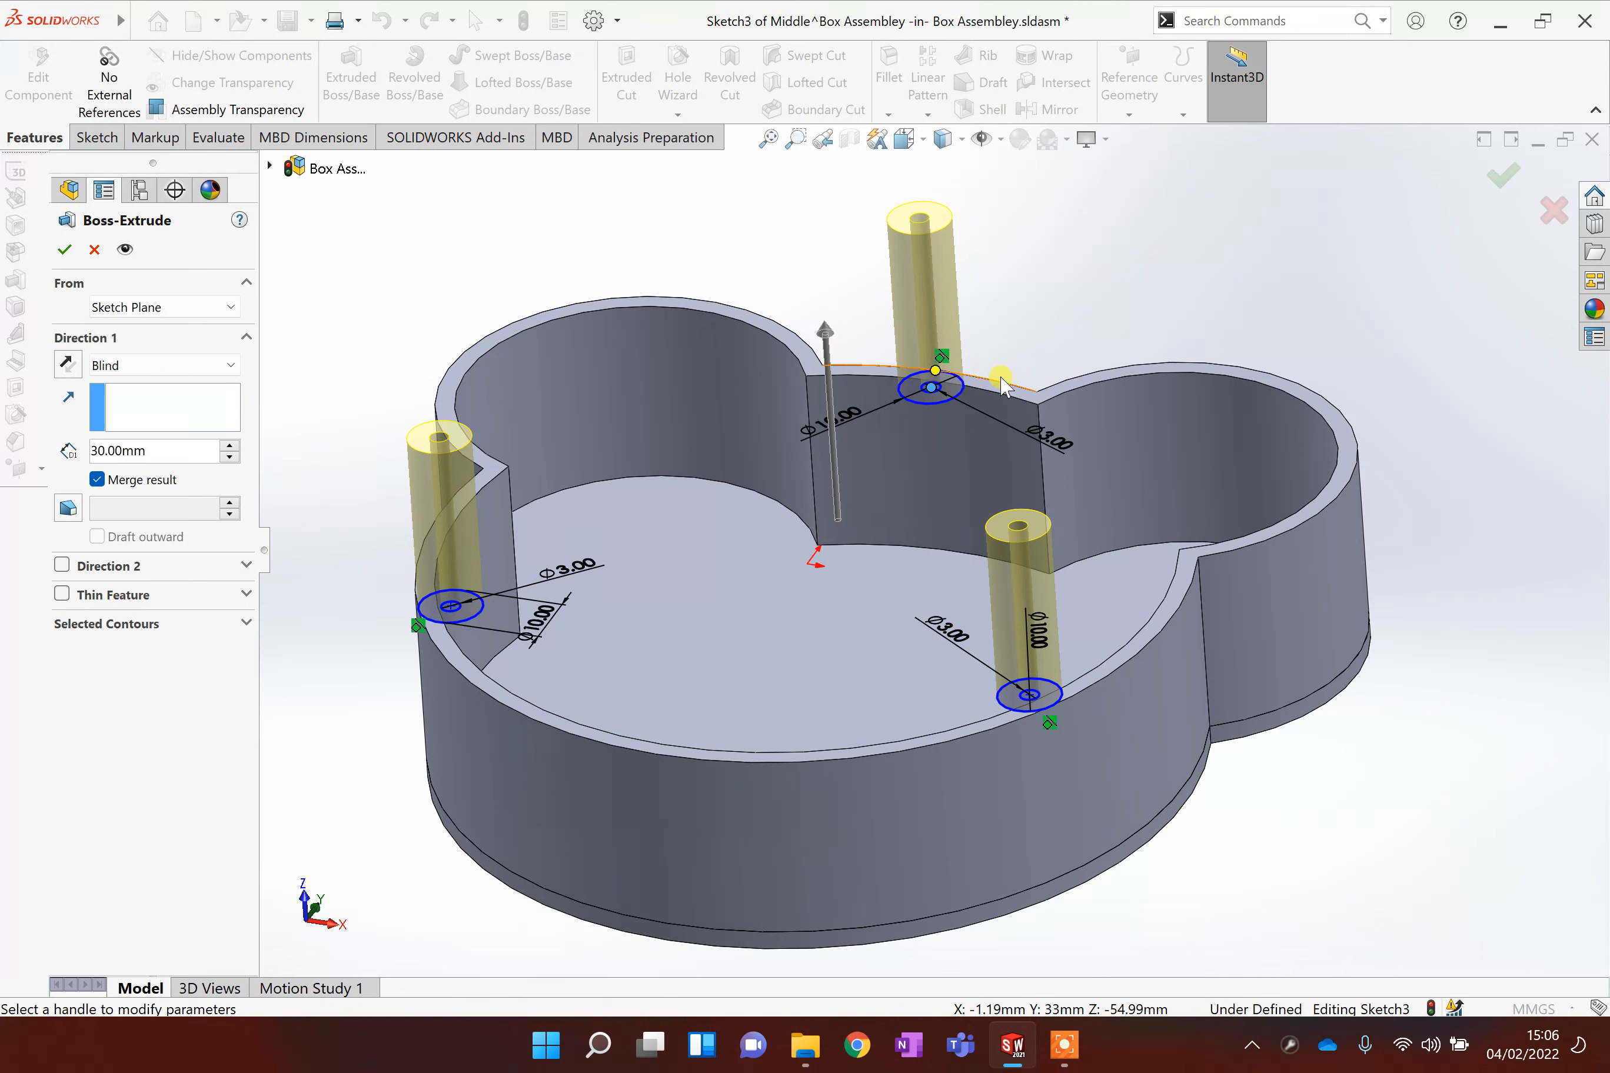
left_click(67, 363)
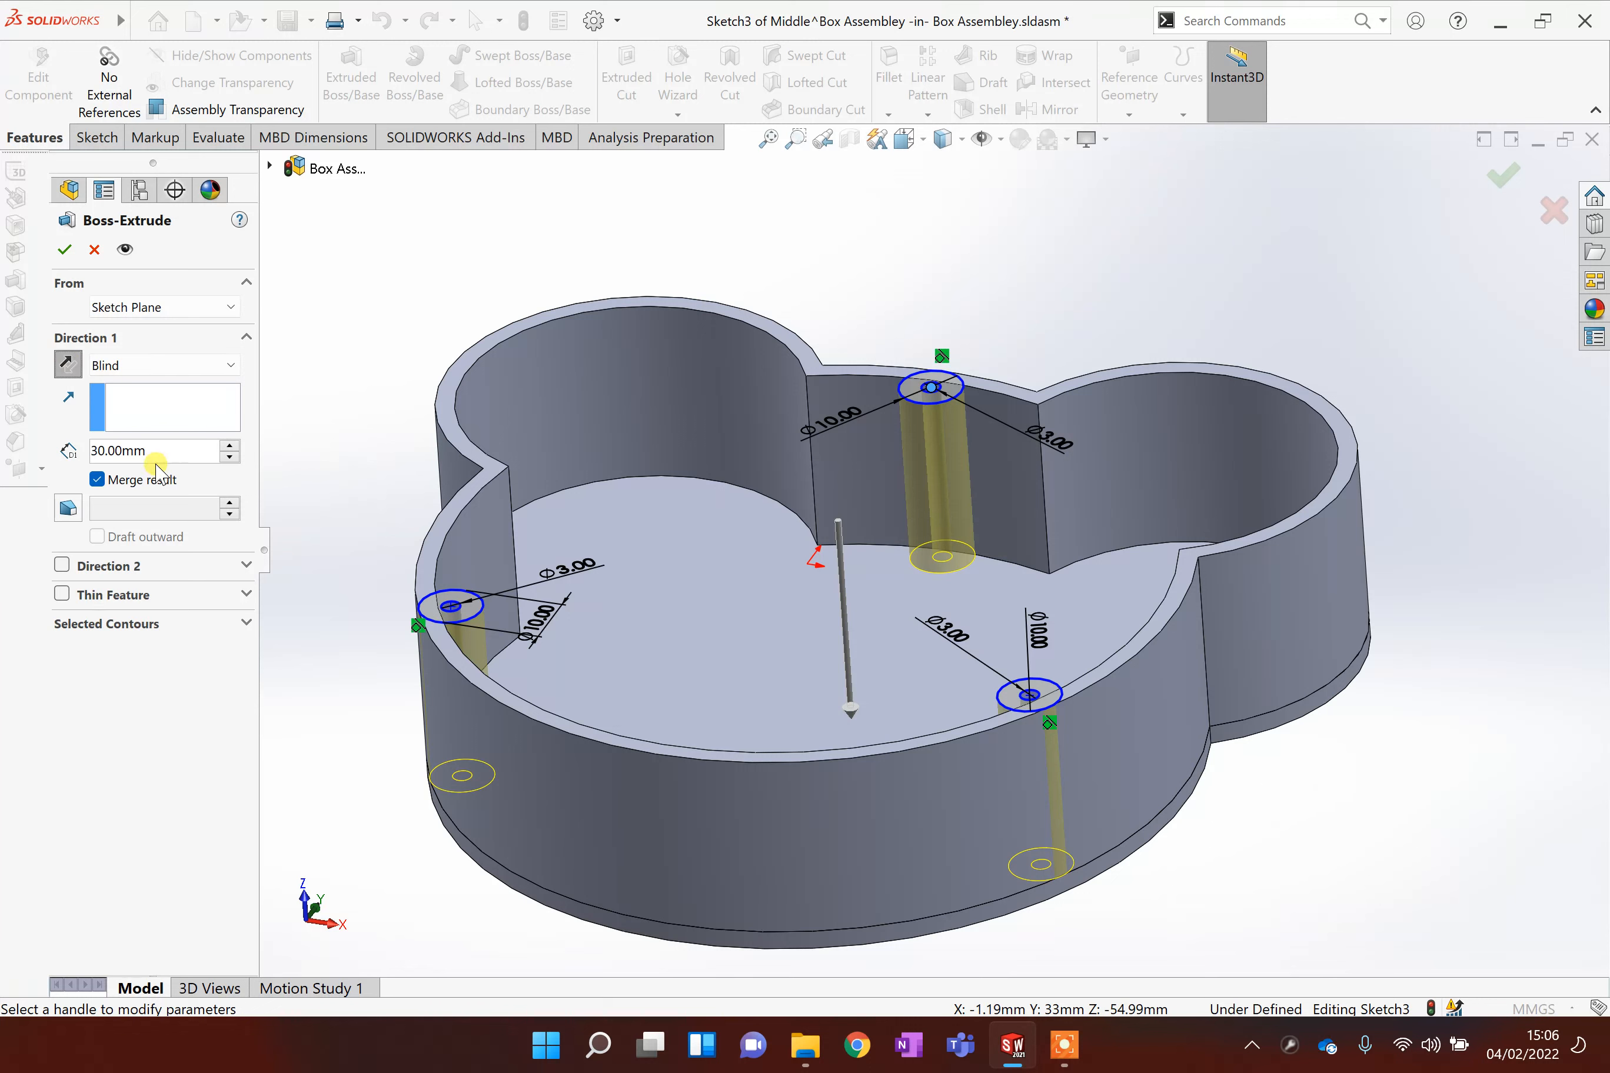
left_click(214, 366)
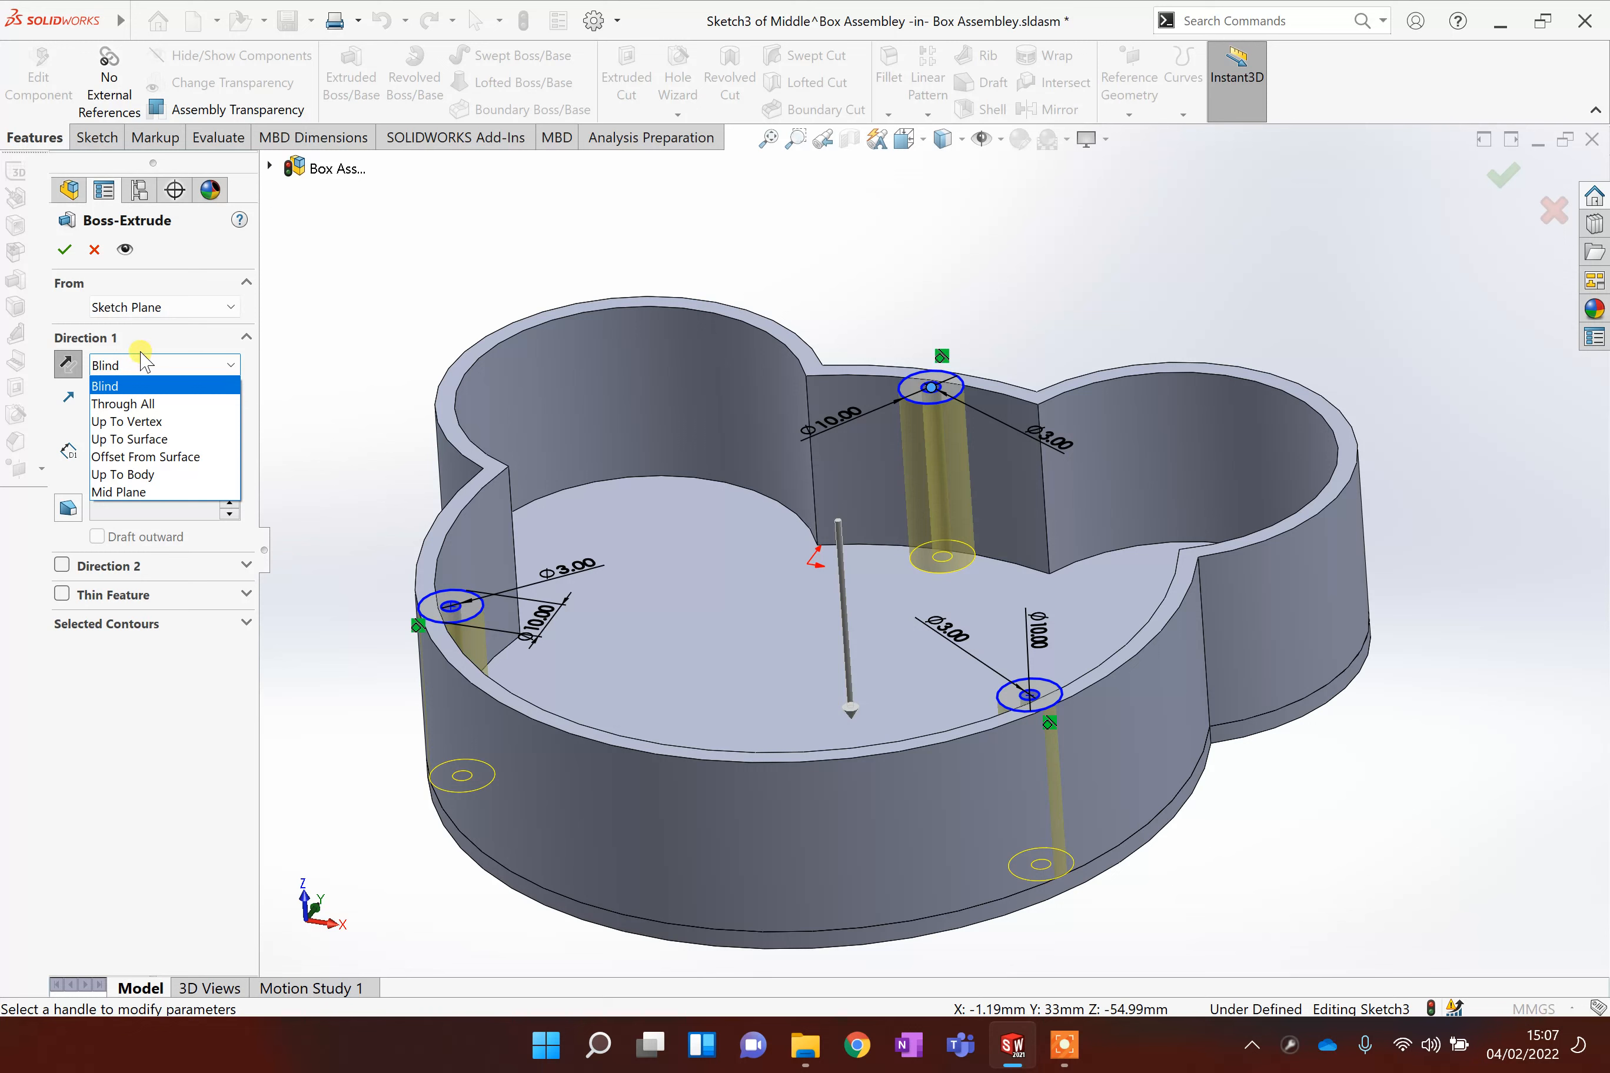
left_click(230, 361)
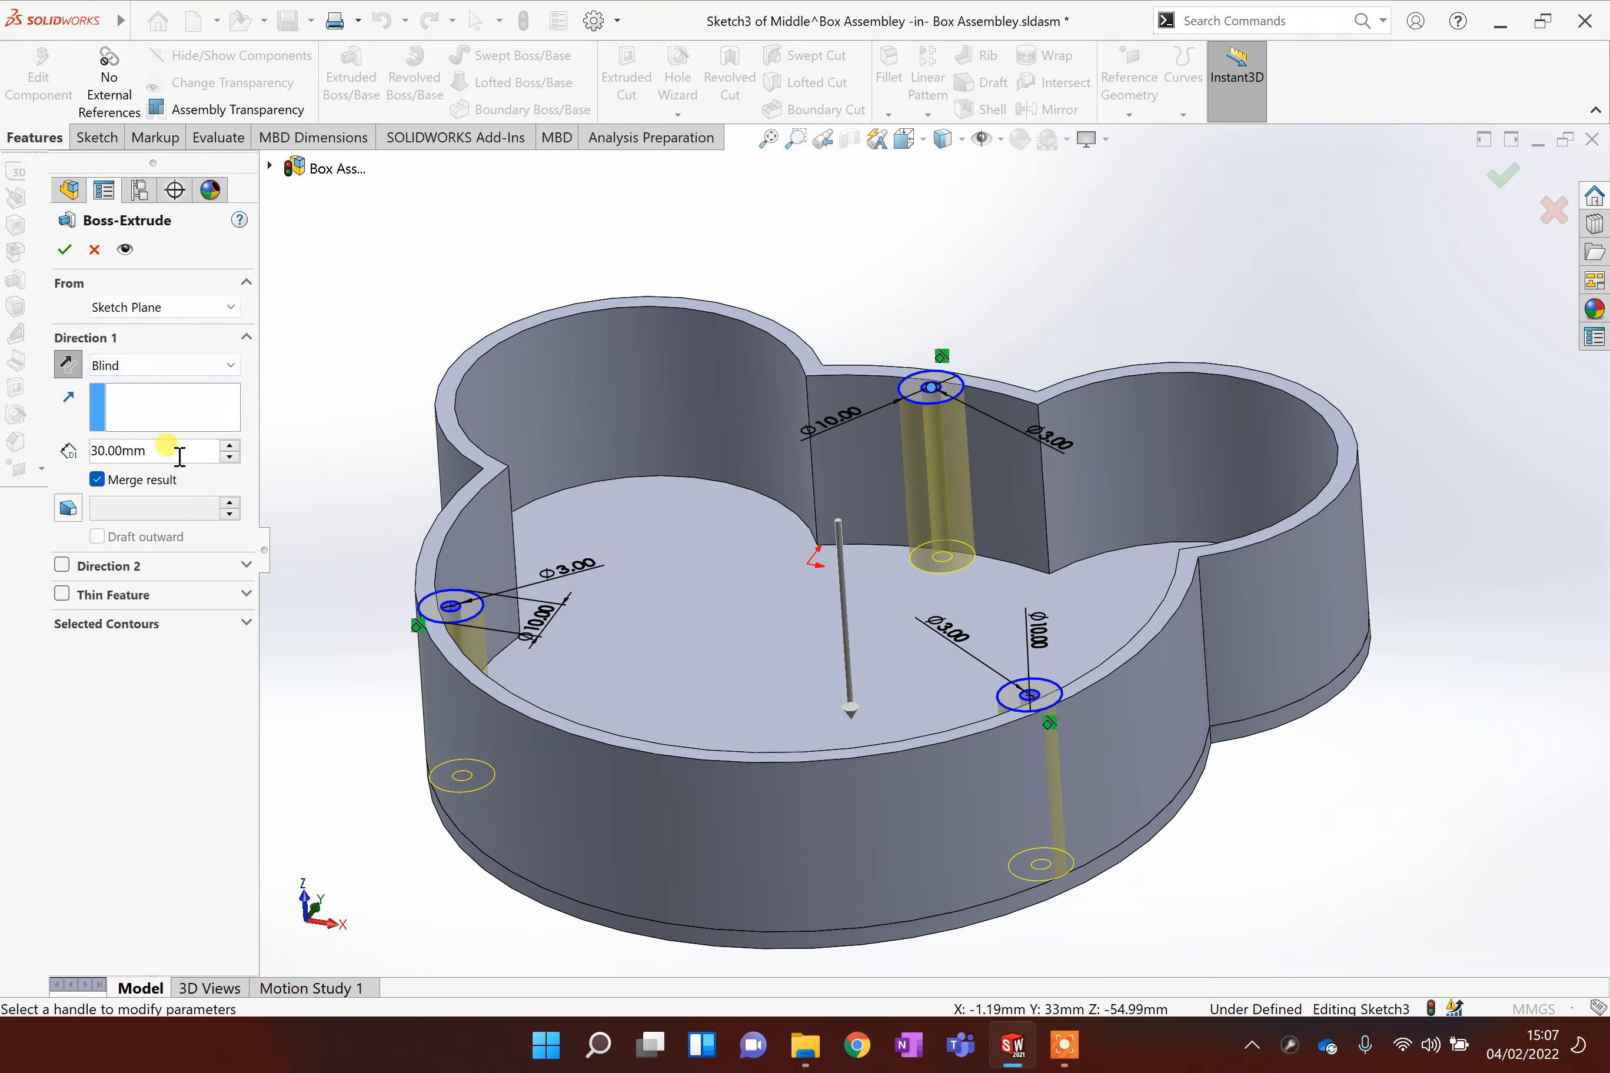
left_click_drag(179, 455, 55, 432)
type("15")
key("Return")
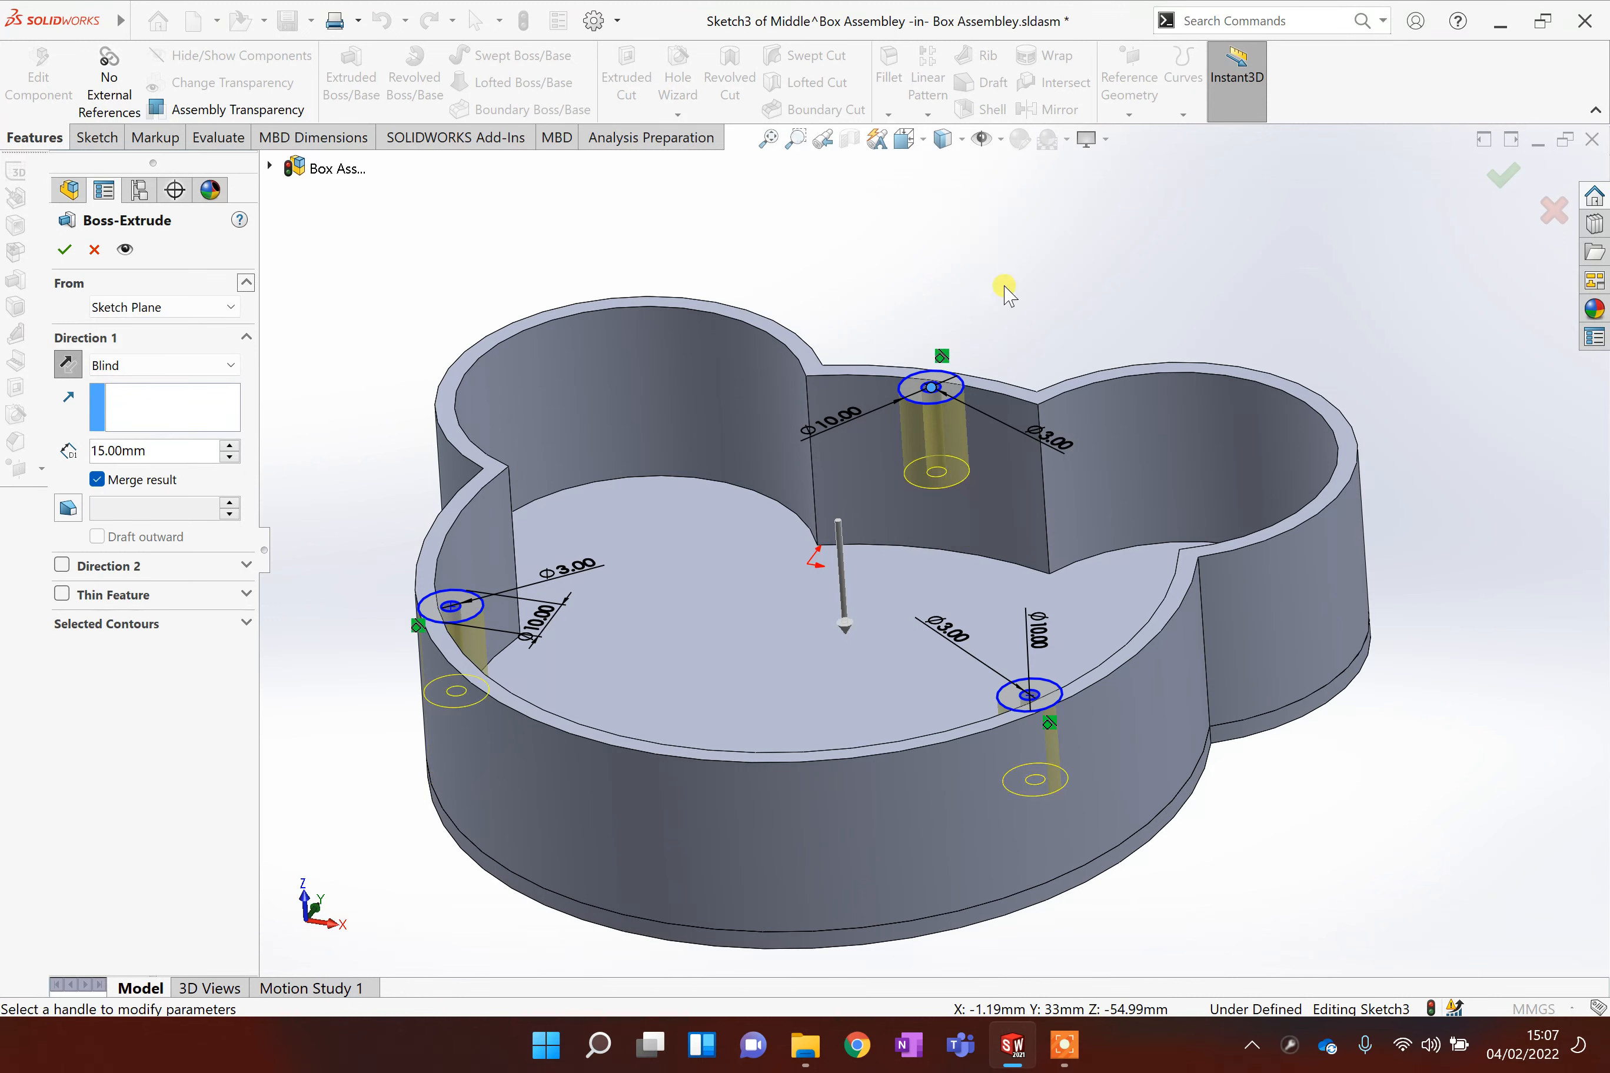
middle_click_drag(1395, 629, 1118, 270)
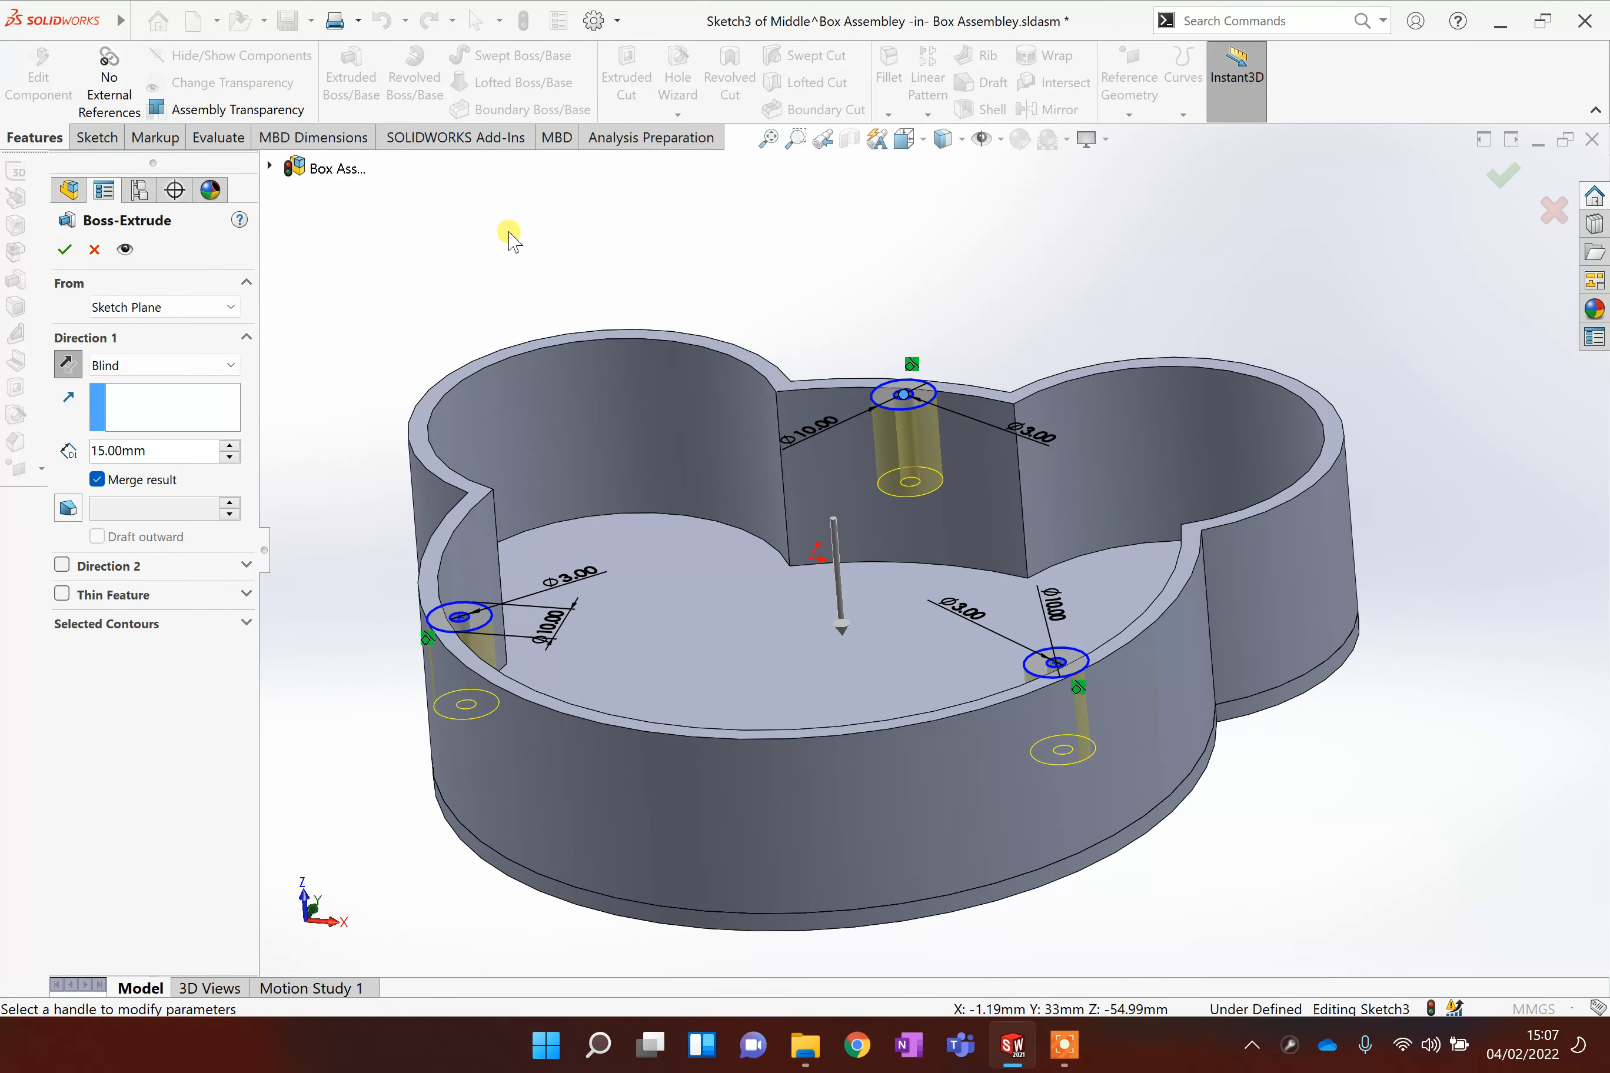
key("f")
left_click(62, 250)
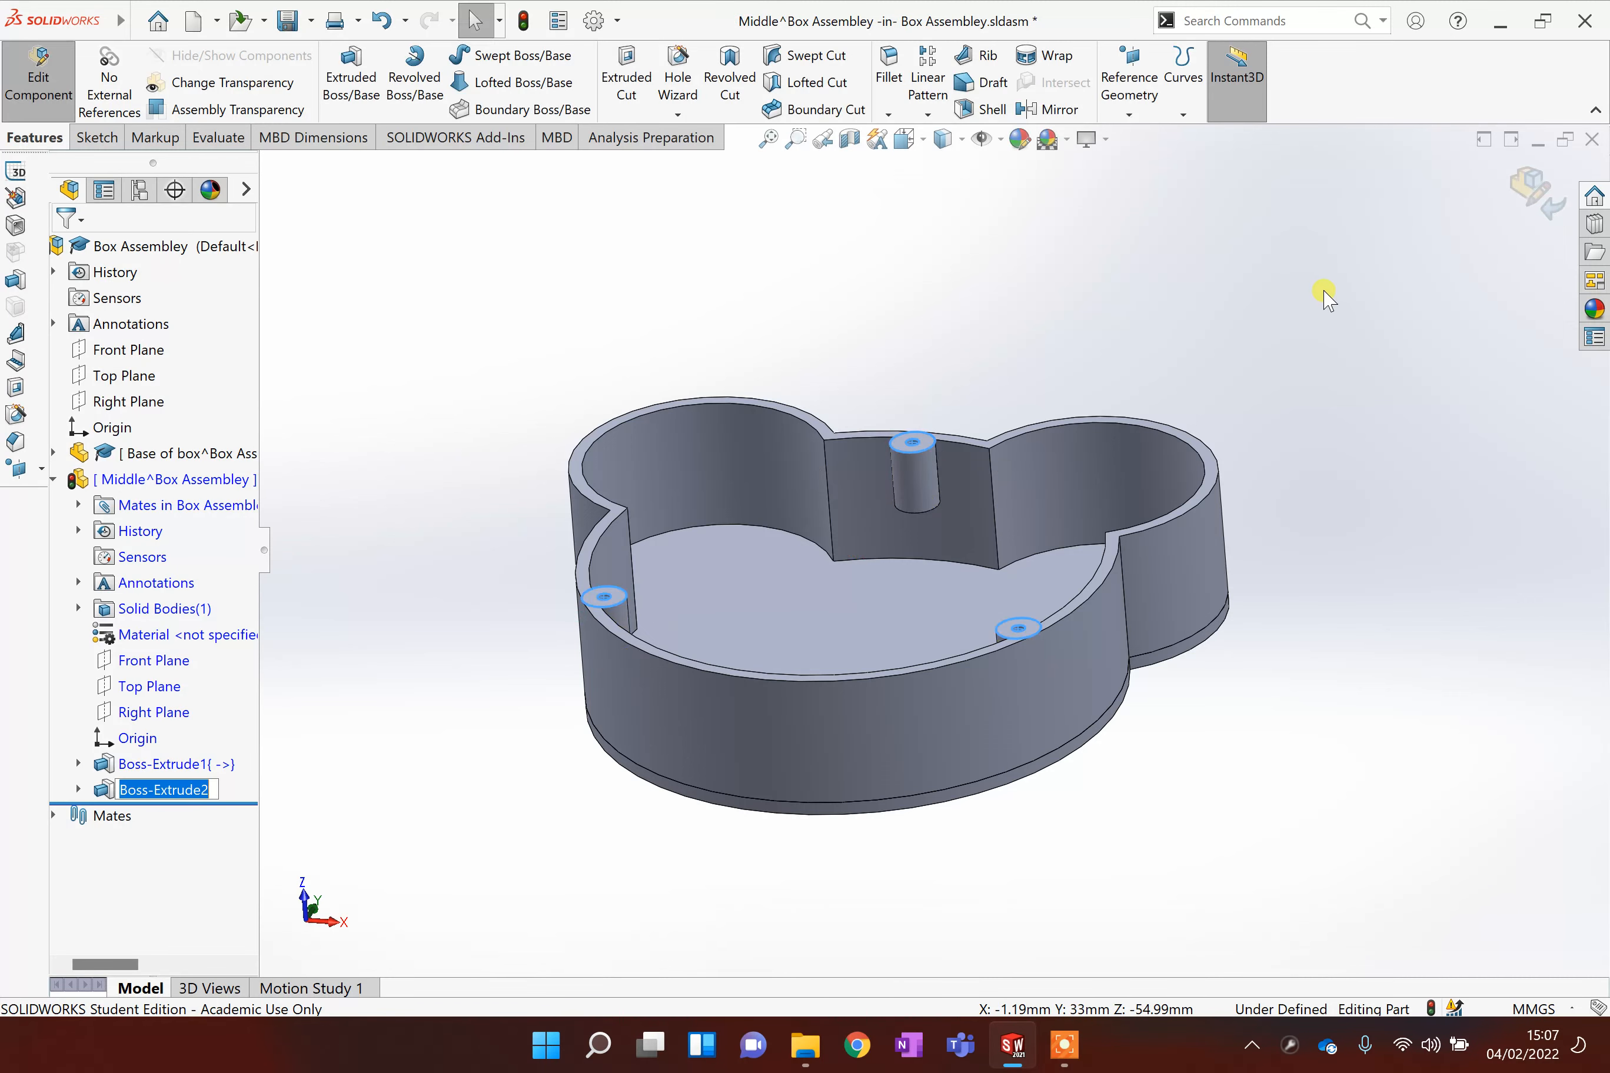
Step: Start a symmetric constant-size fillet on the Middle part with a radius of 3 mm
middle_click_drag(895, 302, 887, 342)
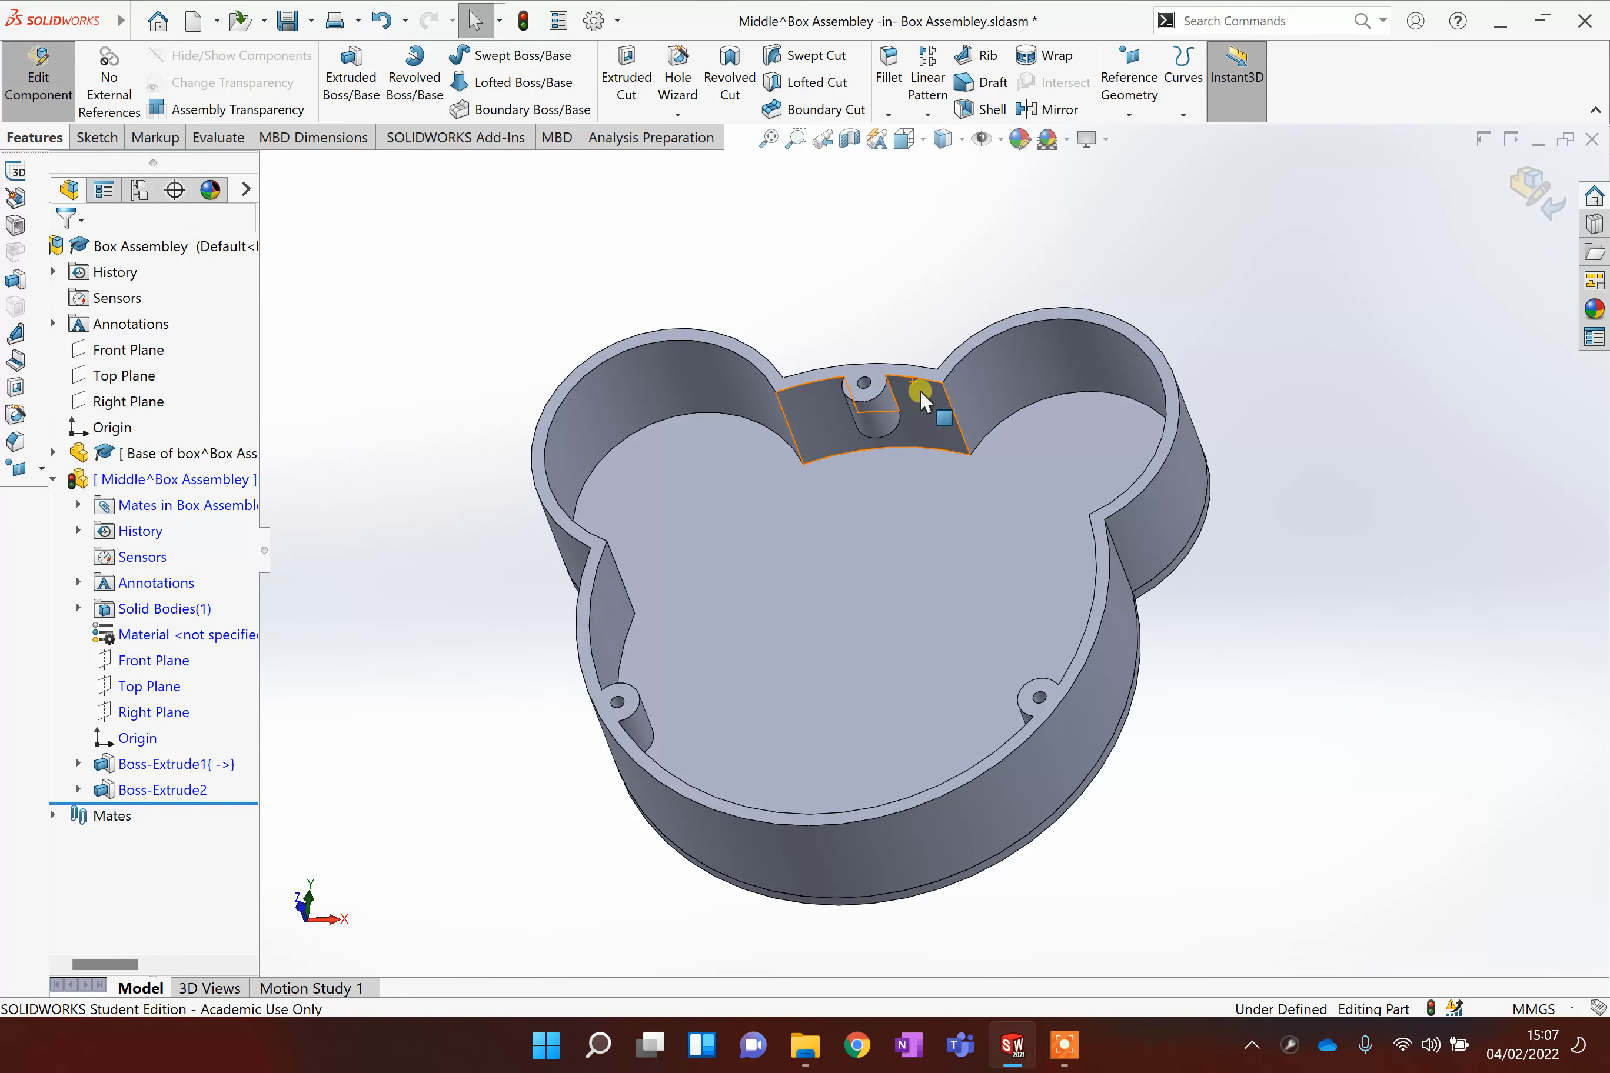
scroll(903, 384, "down", 5)
scroll(904, 384, "up", 5)
scroll(928, 499, "down", 4)
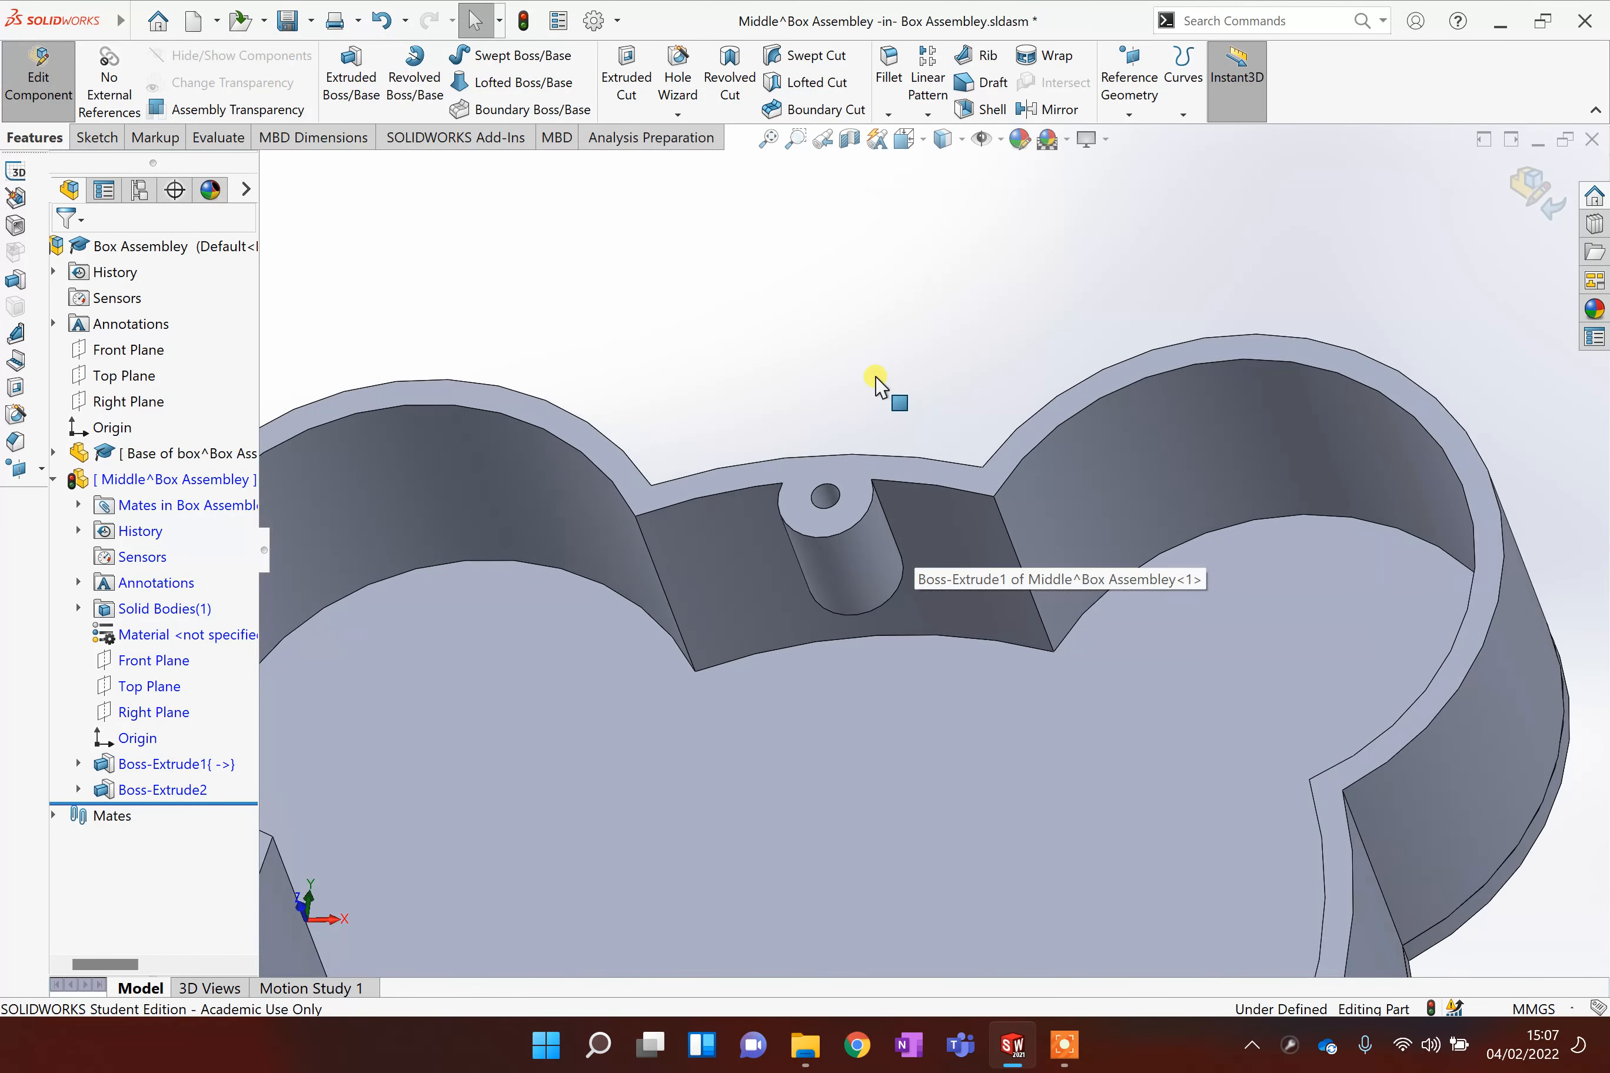
scroll(894, 373, "up", 2)
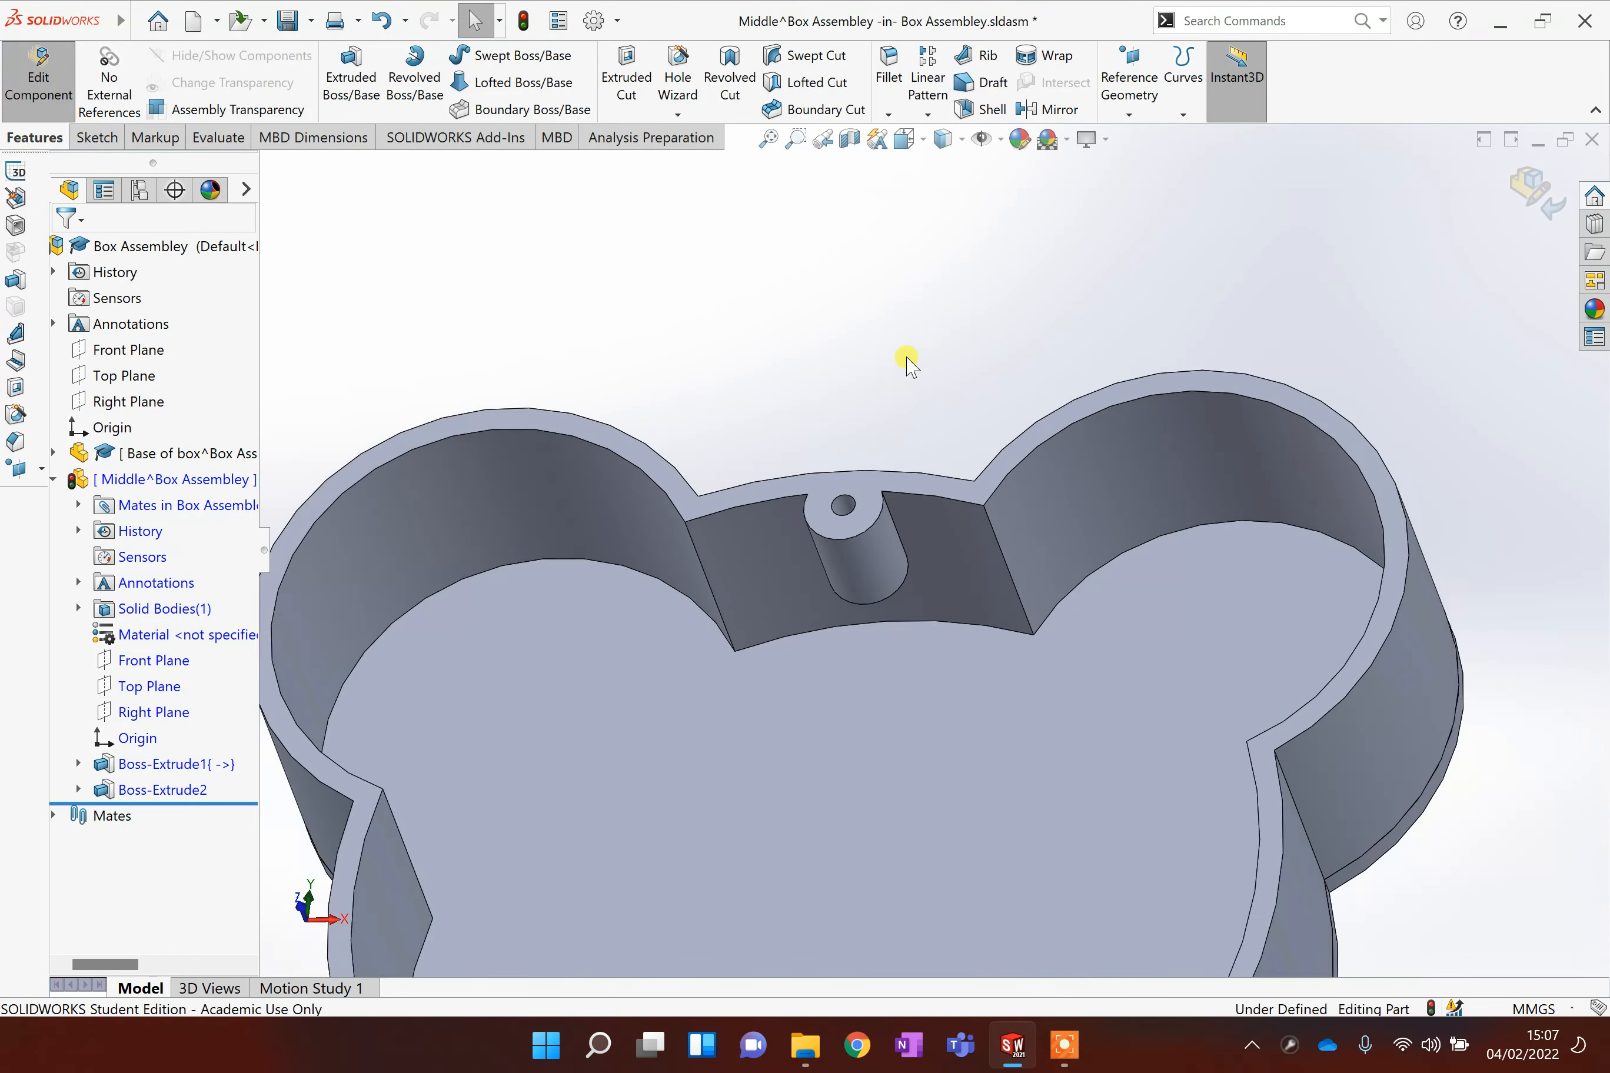
left_click(889, 61)
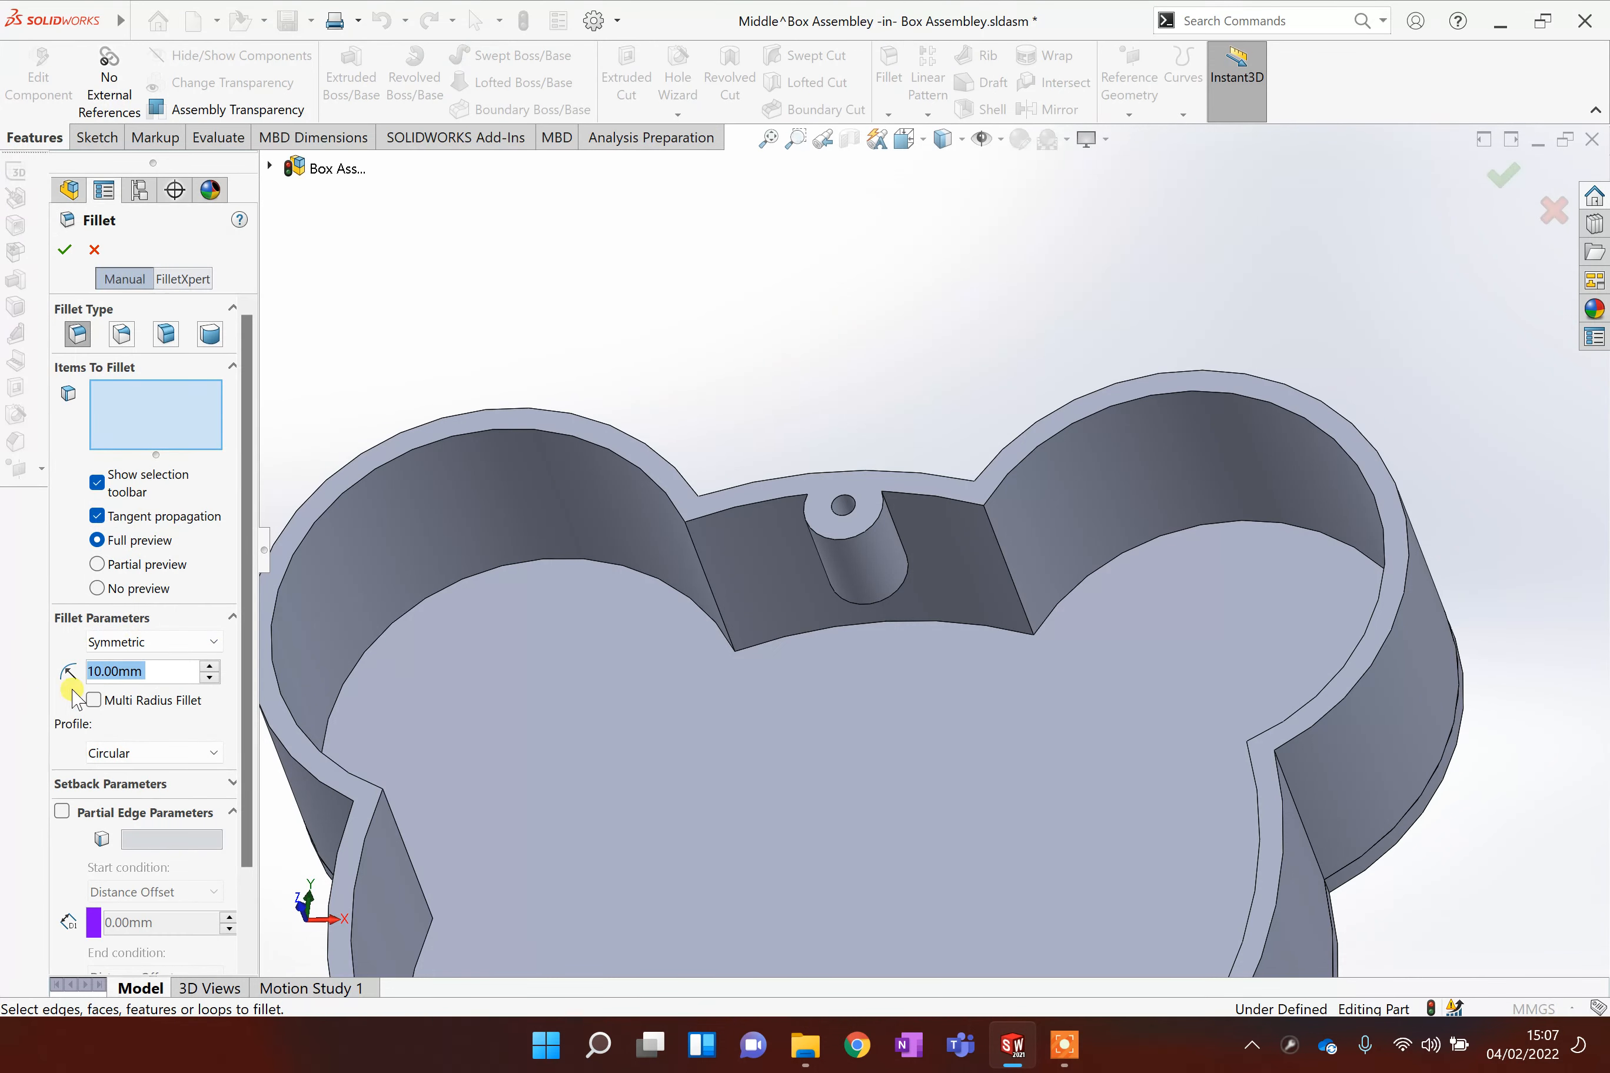
type("3")
key("Return")
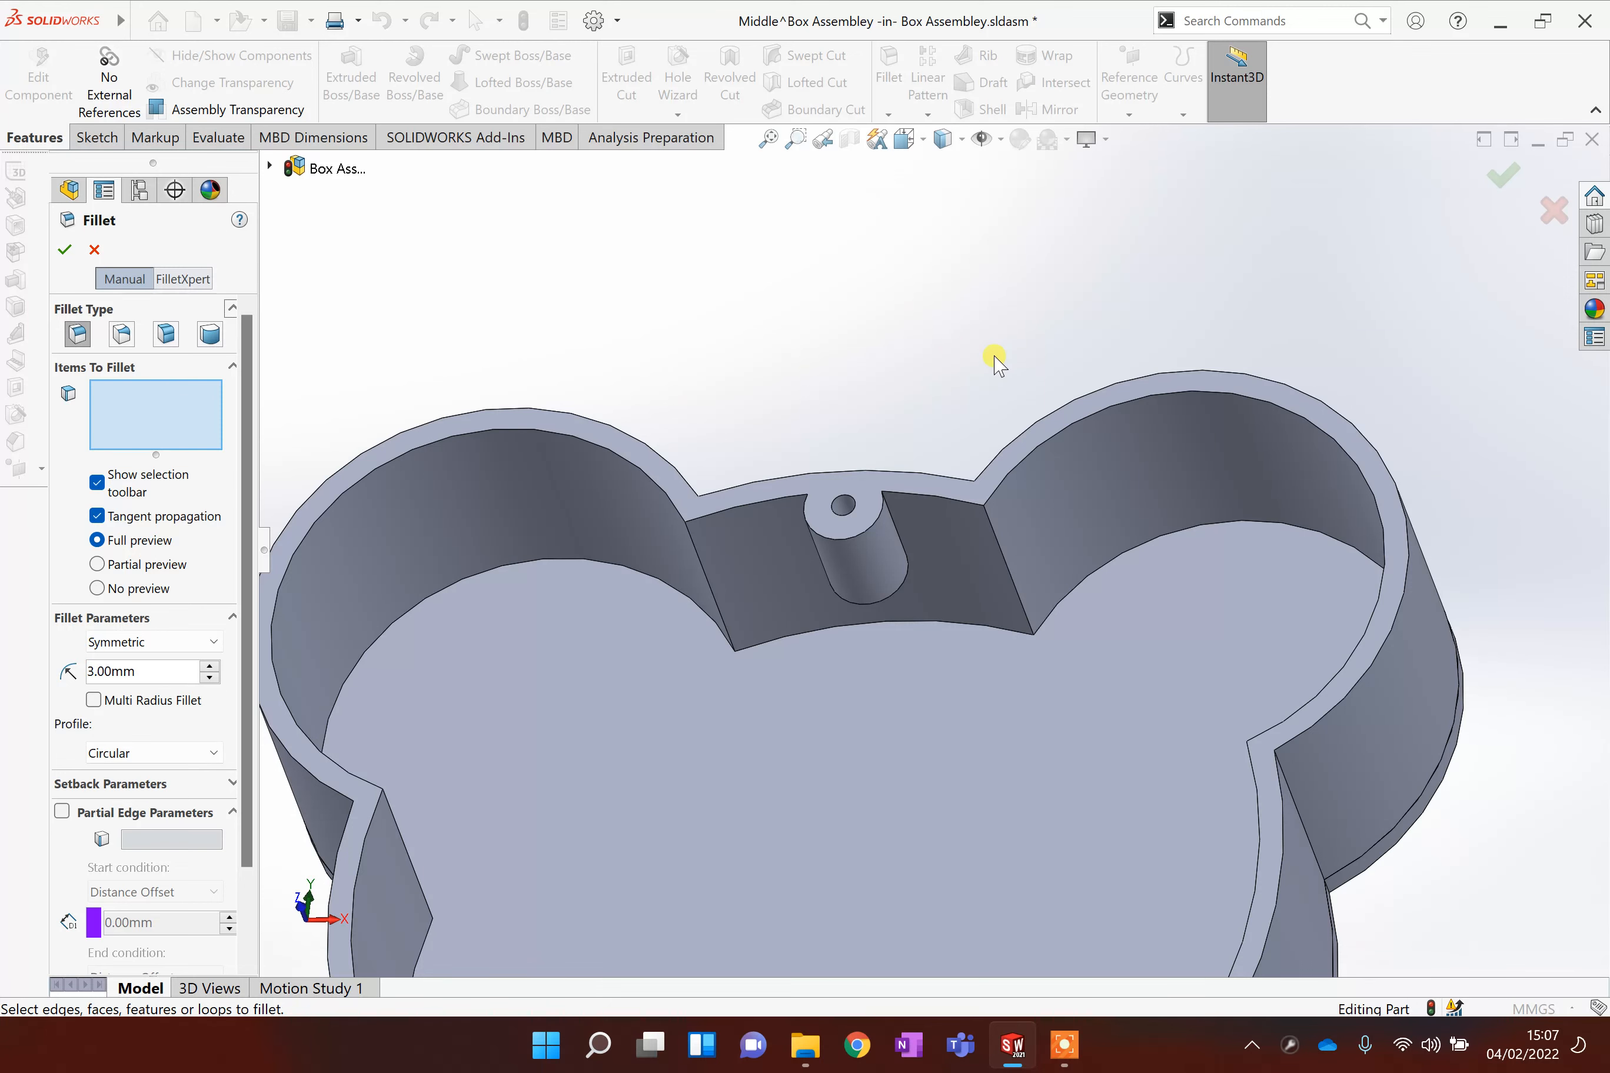
middle_click_drag(931, 333, 923, 529)
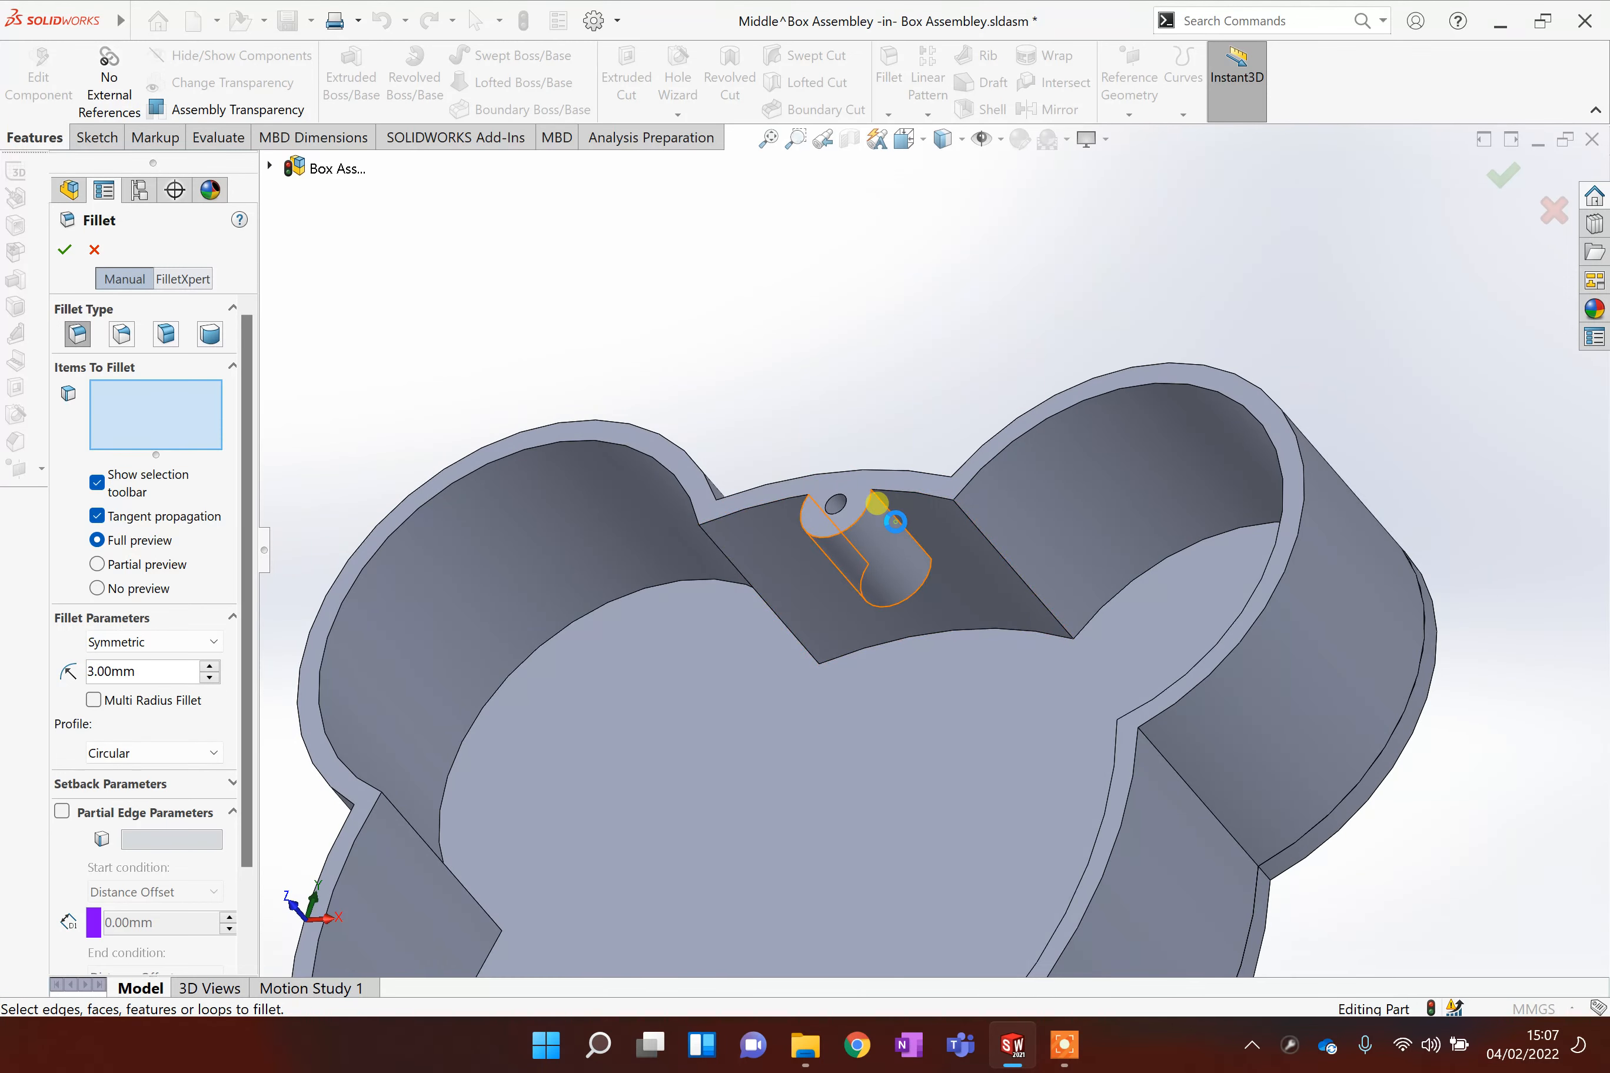
left_click(895, 521)
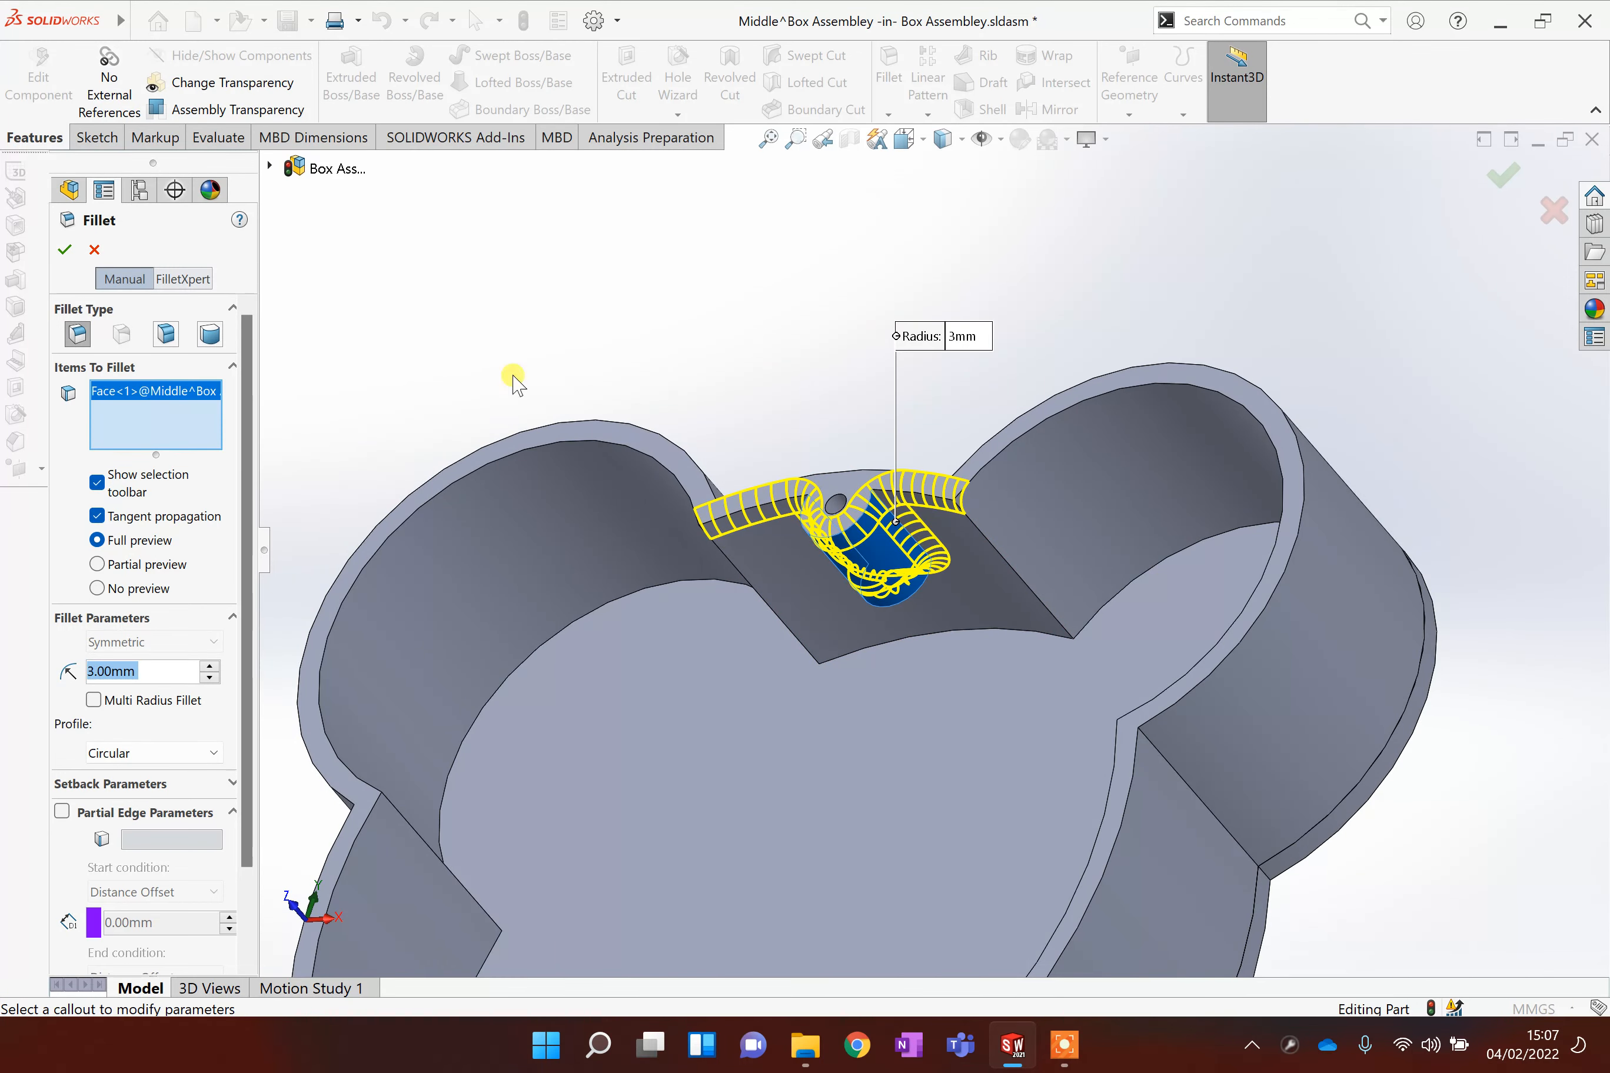
left_click(151, 393)
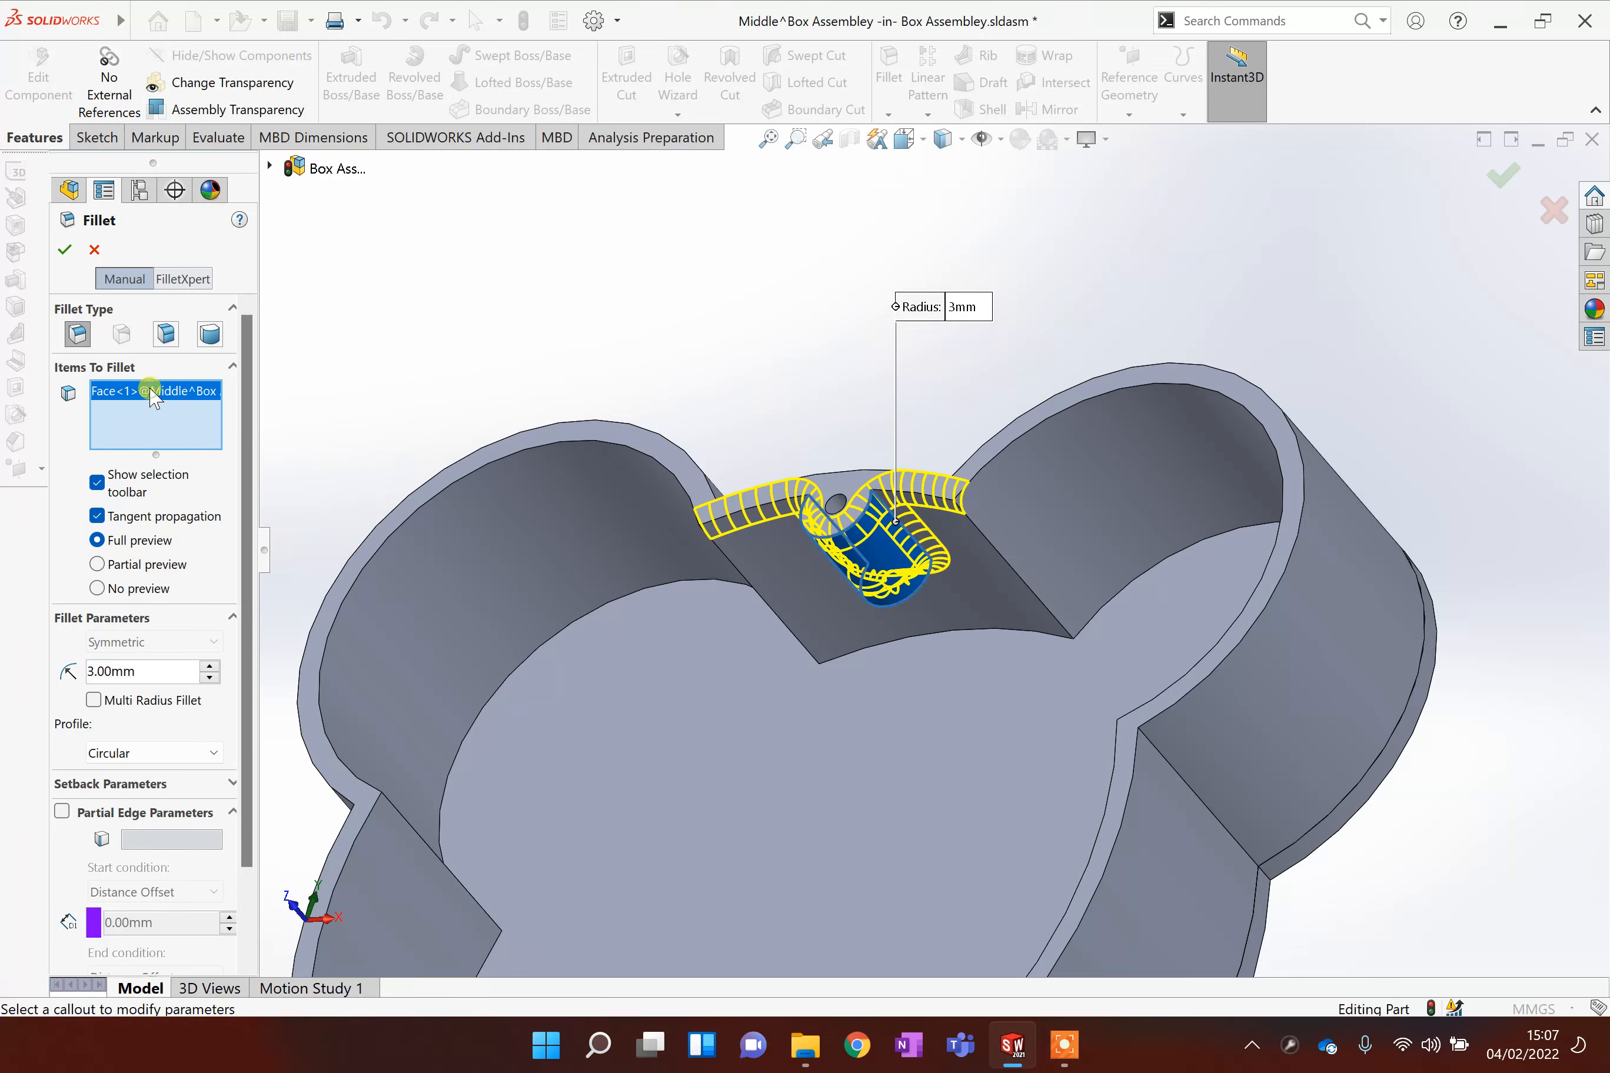
right_click(160, 408)
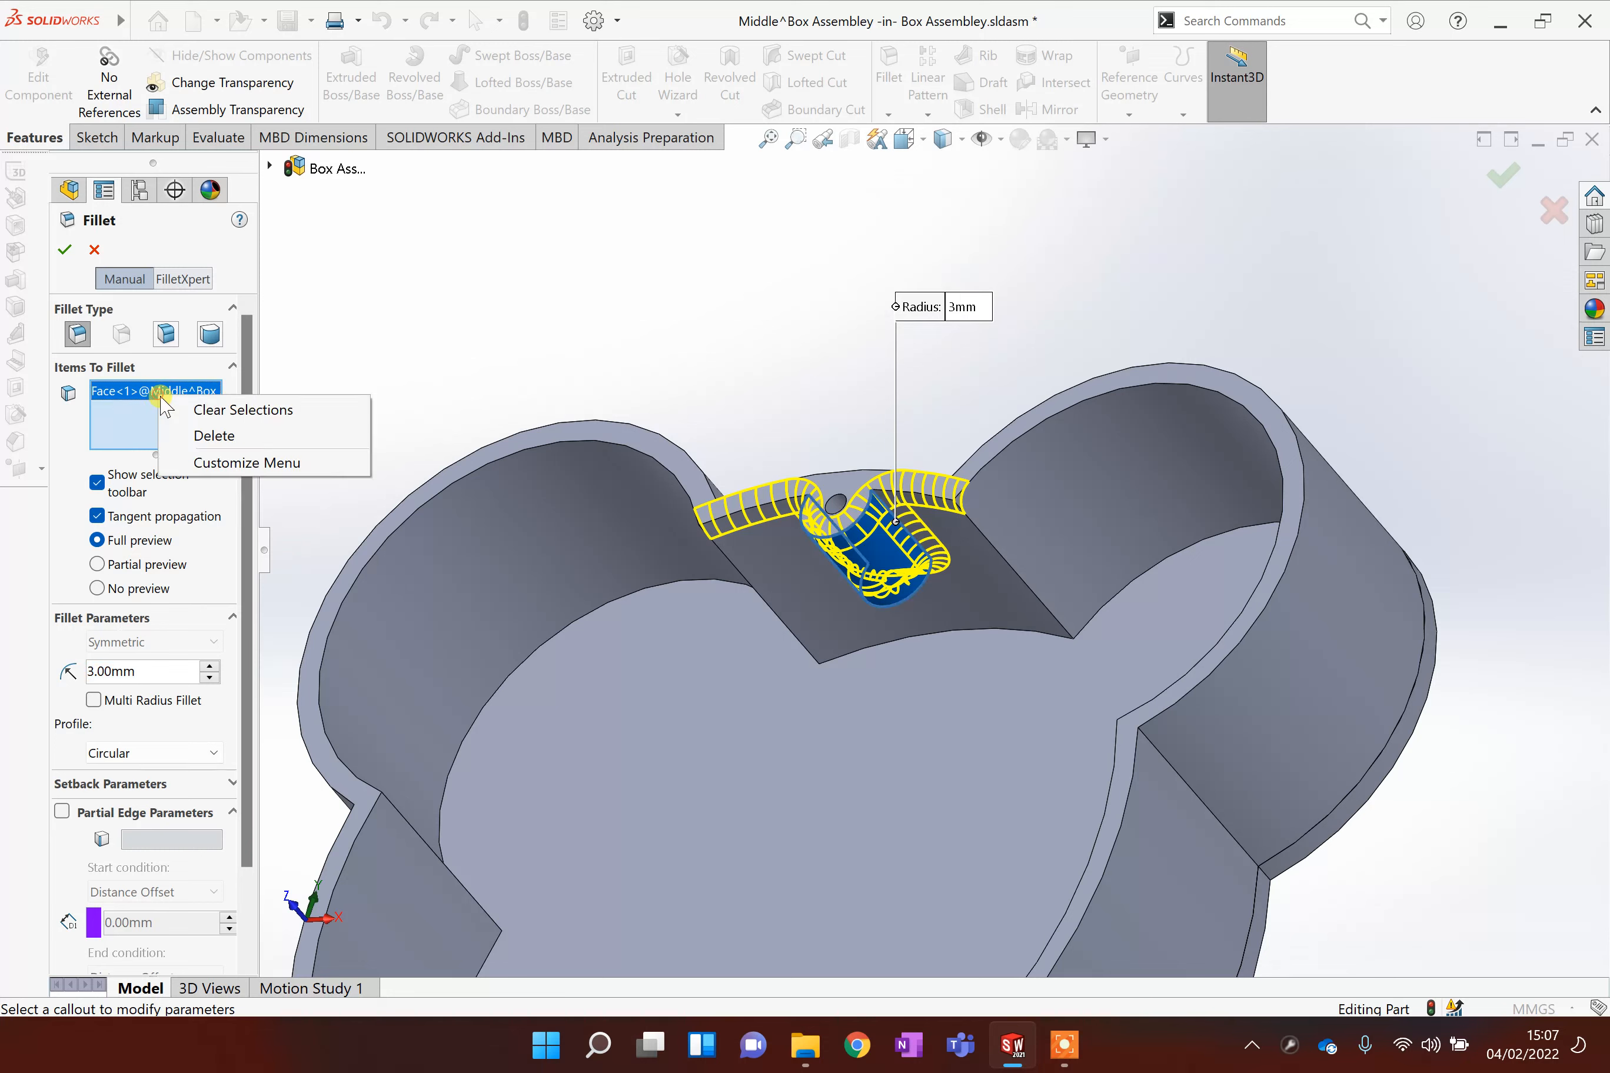
left_click(208, 436)
Step: Select the two vertical edges where the post between the ears meets the wall for the 3 mm fillet
left_click(889, 504)
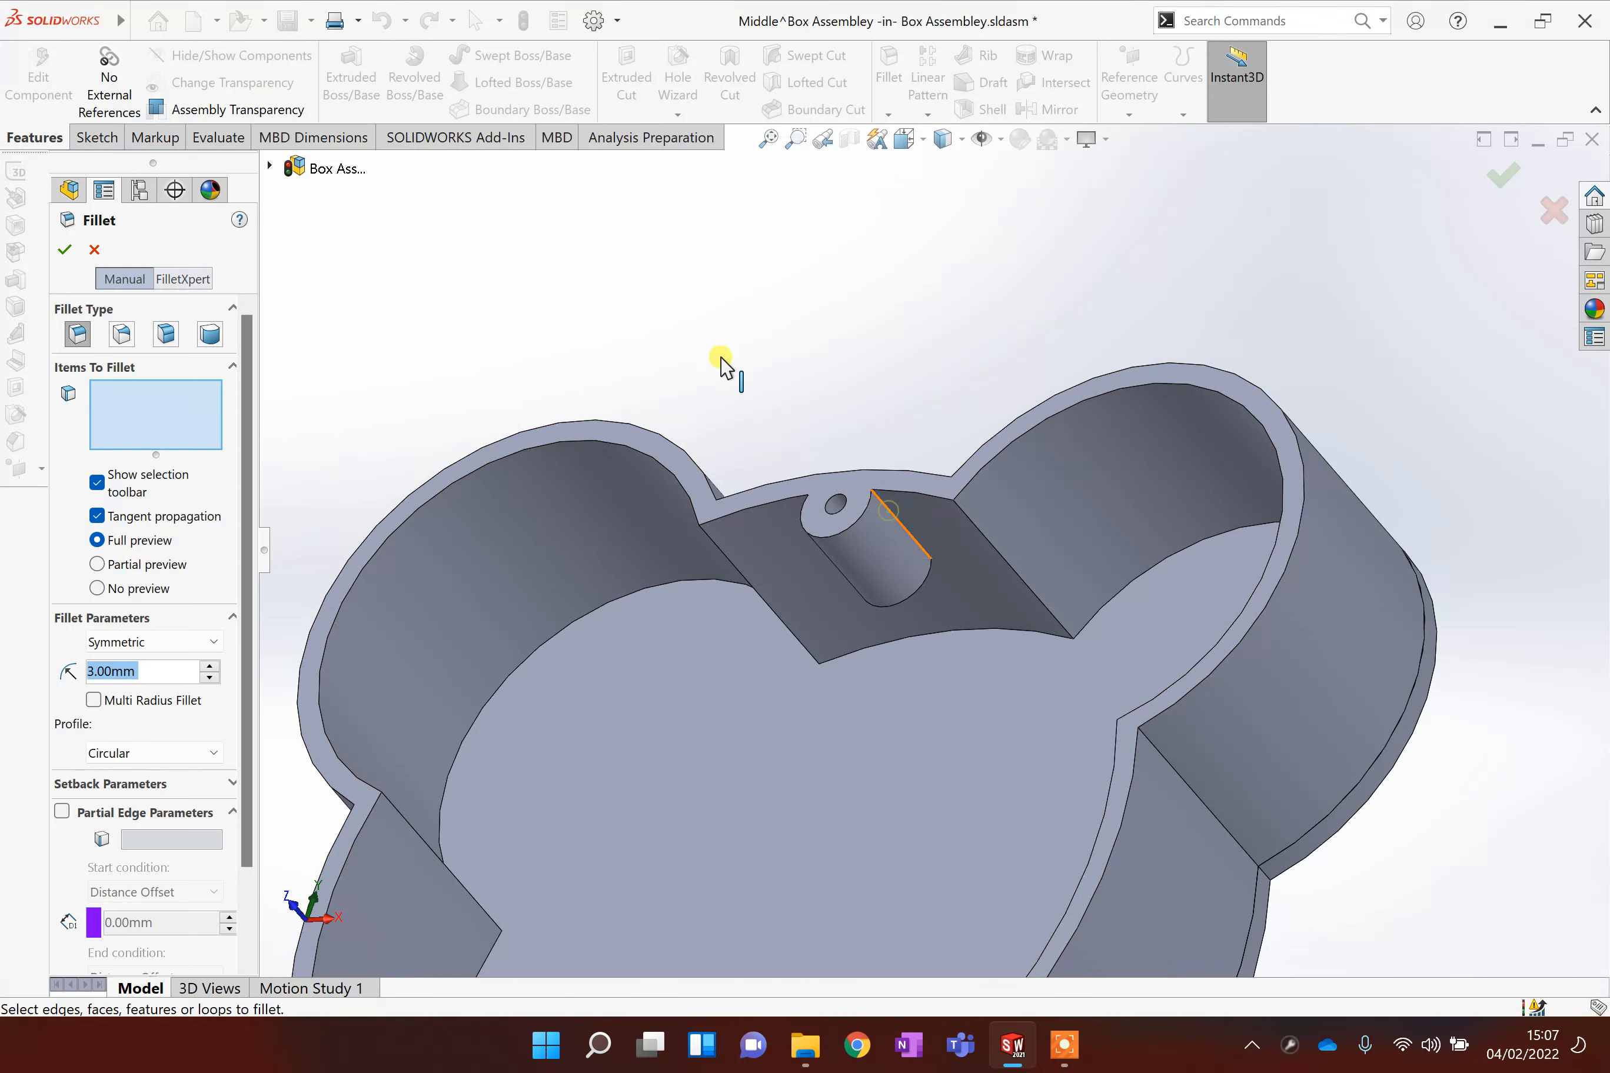
middle_click_drag(738, 357, 792, 547)
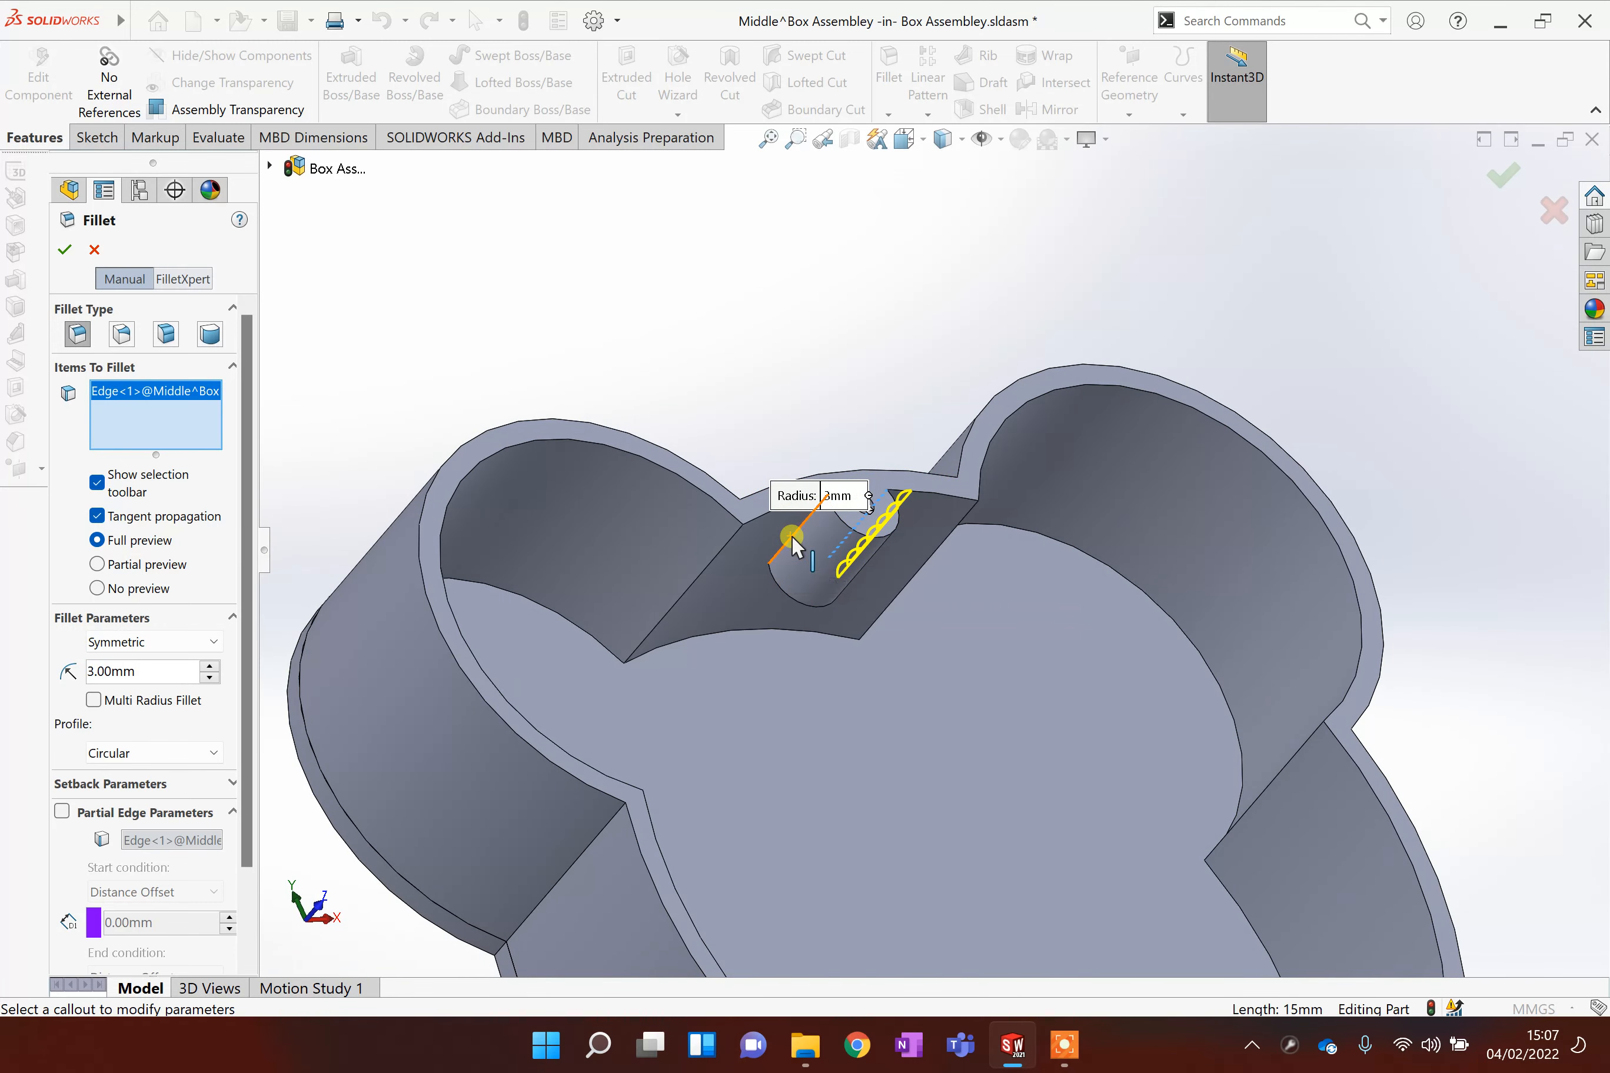
left_click(790, 546)
Step: Add the two vertical edges where the lower-left post joins the wall to the fillet selection
scroll(860, 540, "up", 5)
middle_click_drag(996, 629, 849, 737)
scroll(844, 723, "down", 5)
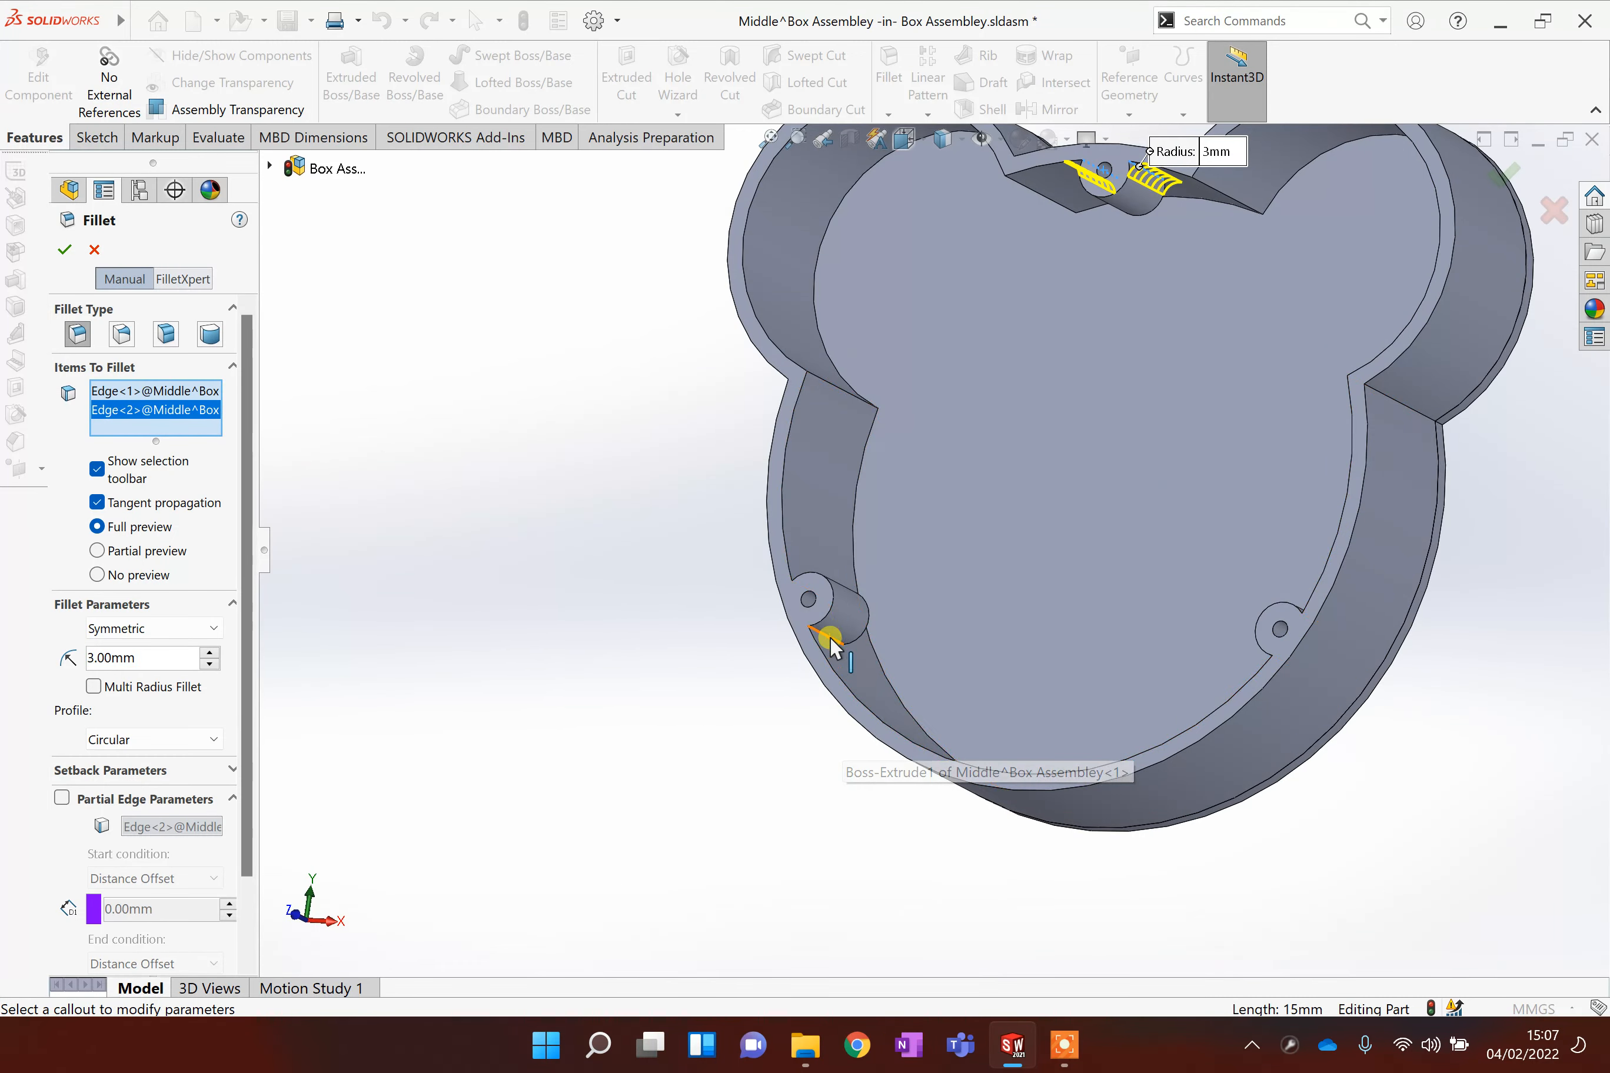
left_click(841, 601)
middle_click_drag(844, 532, 873, 662)
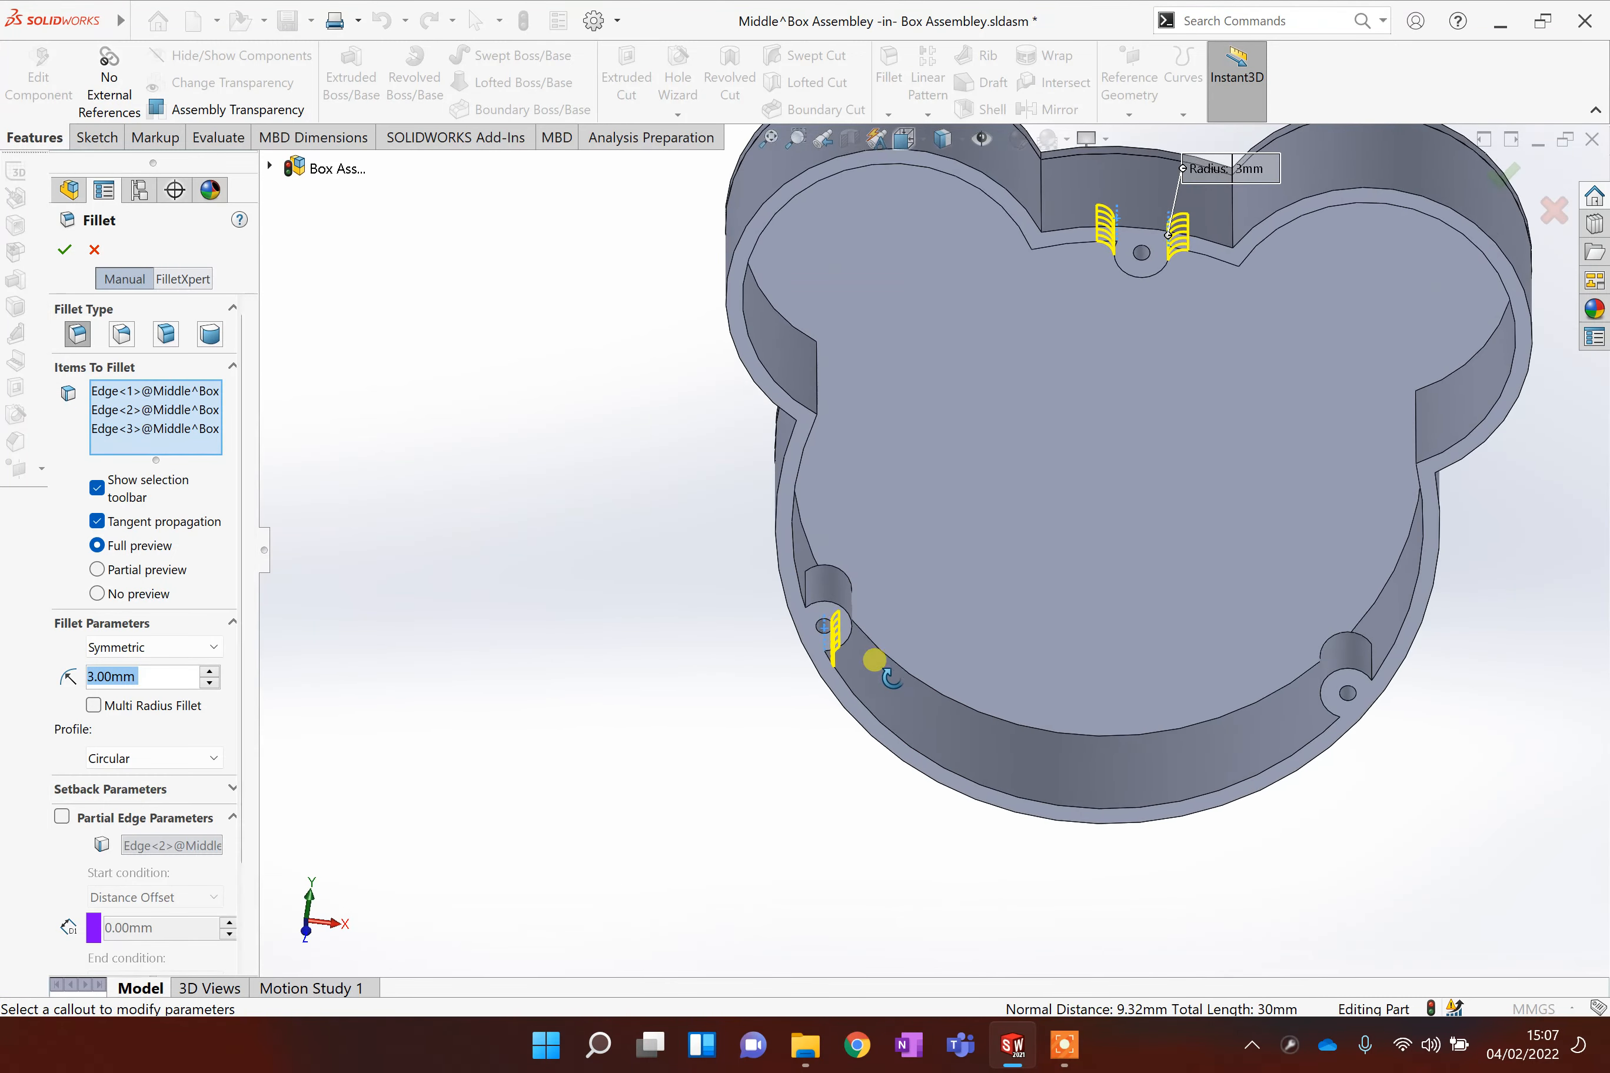
left_click(806, 588)
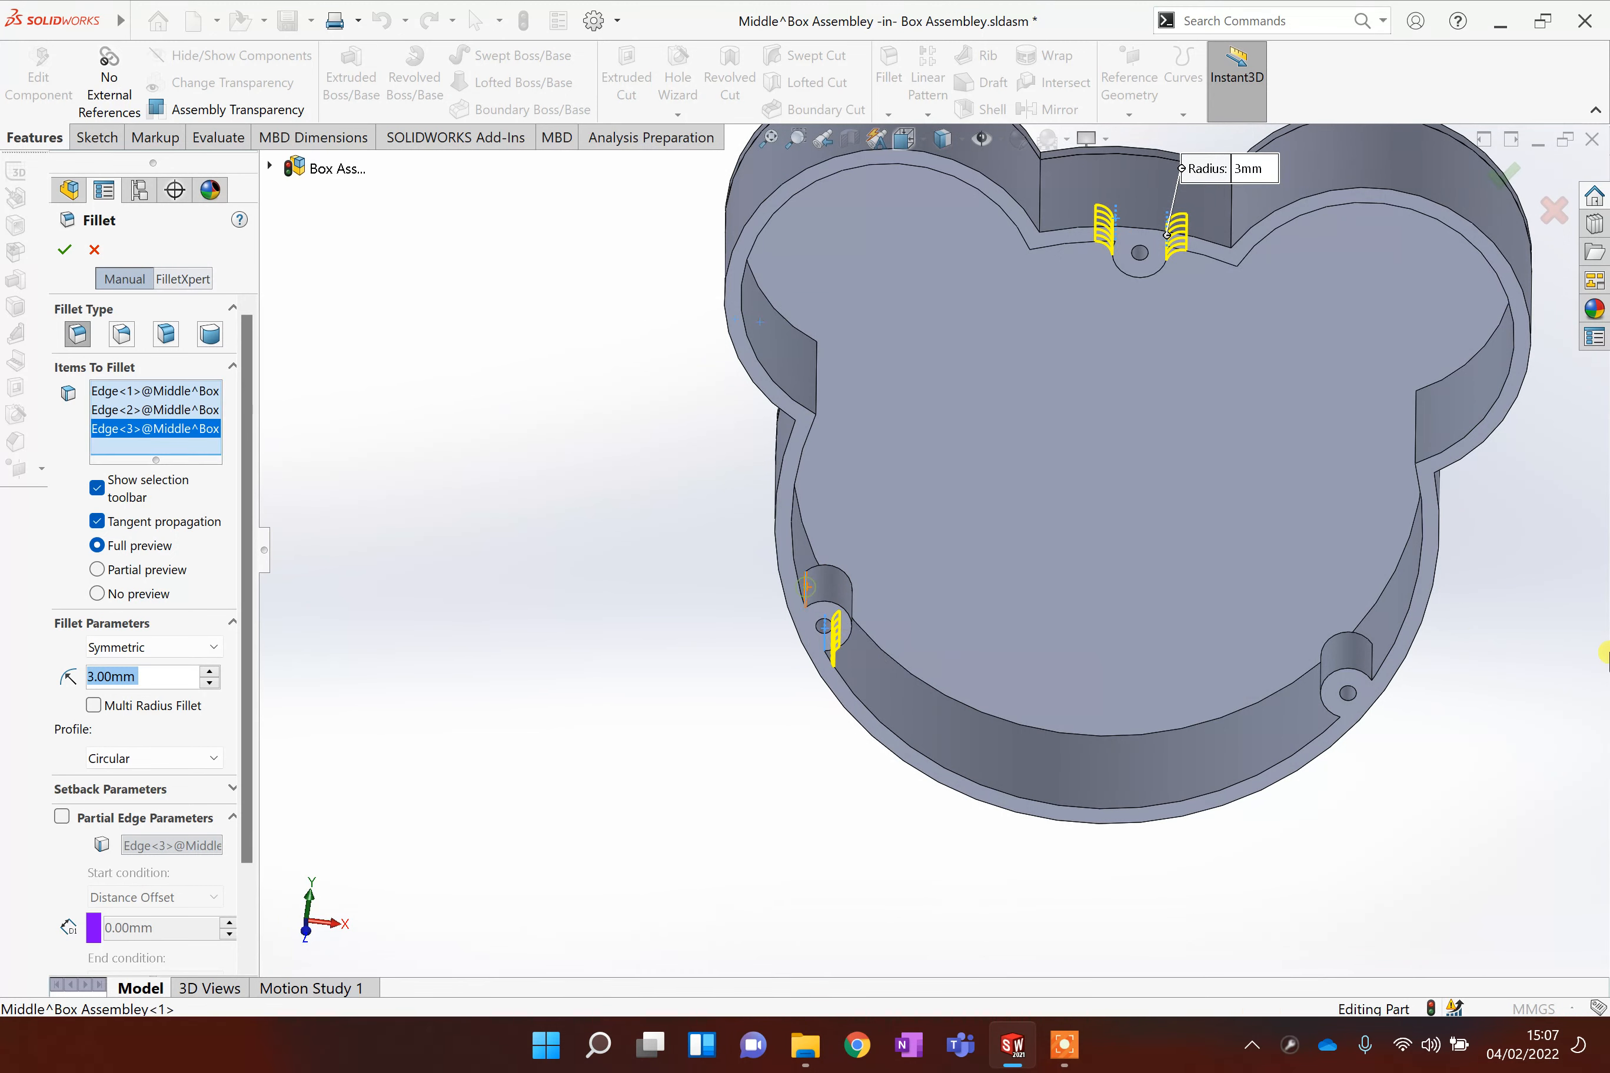
Step: Add the lower-right post's two vertical wall edges and apply the 3 mm fillet to all six edges
scroll(1337, 668, "down", 3)
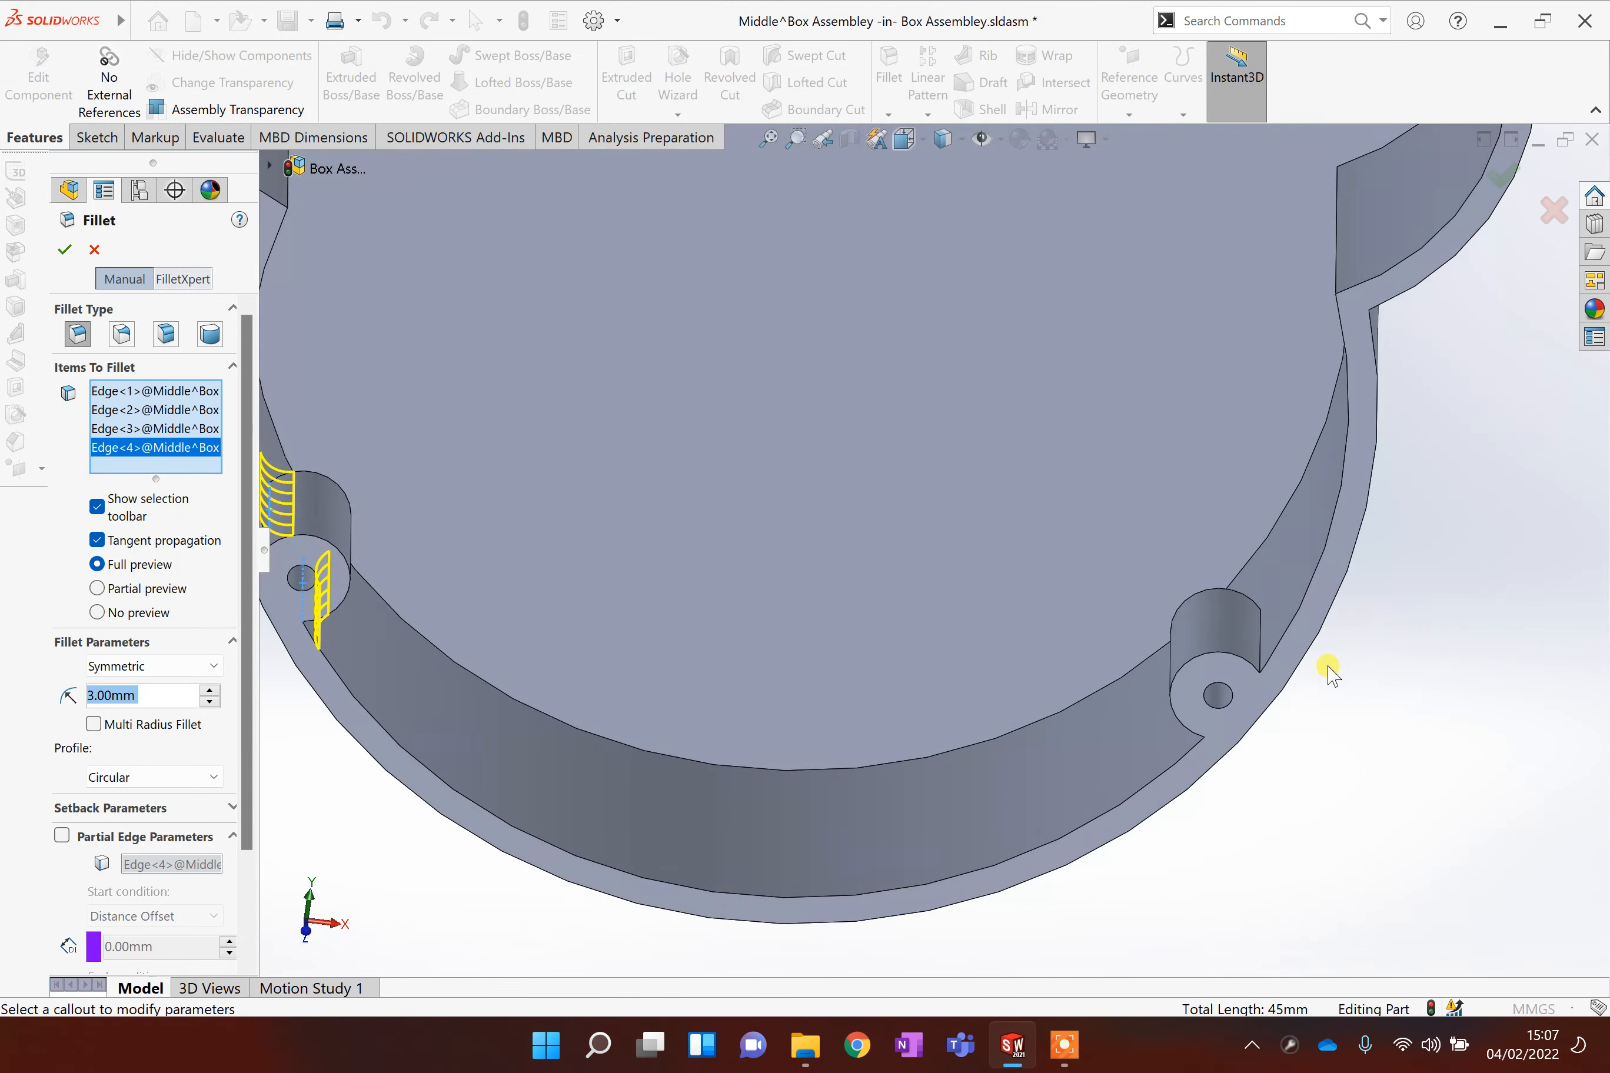
left_click(1262, 640)
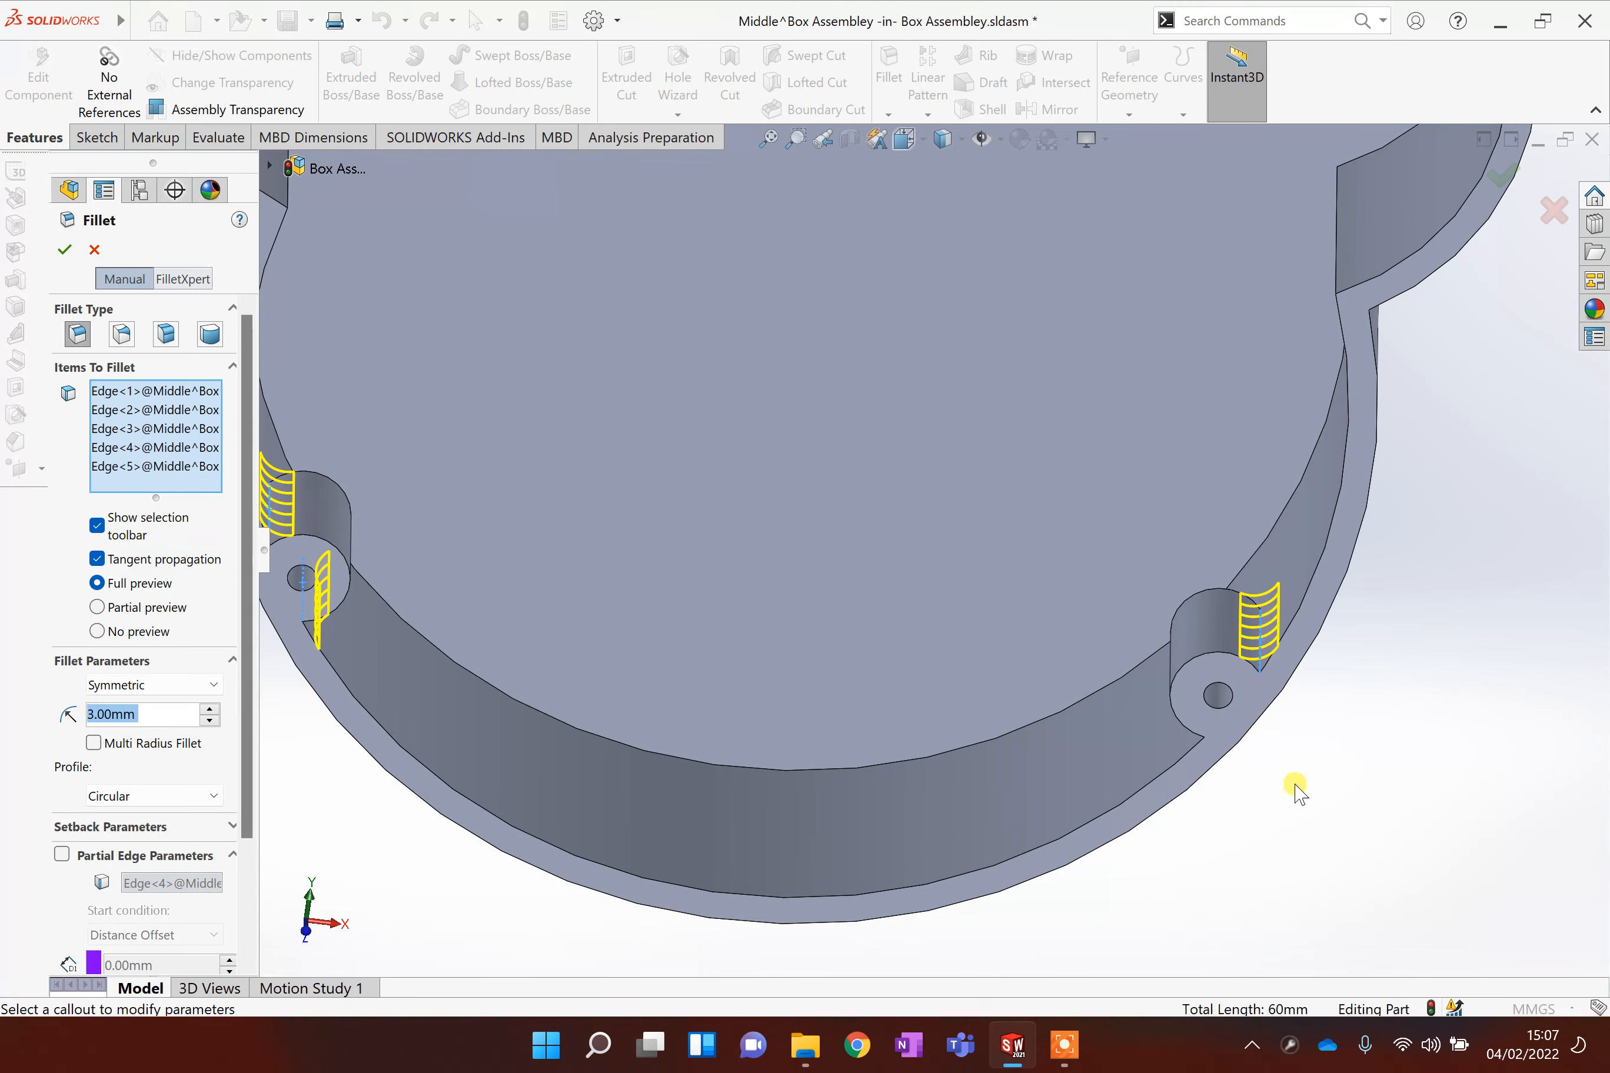
middle_click_drag(1294, 790, 1171, 698)
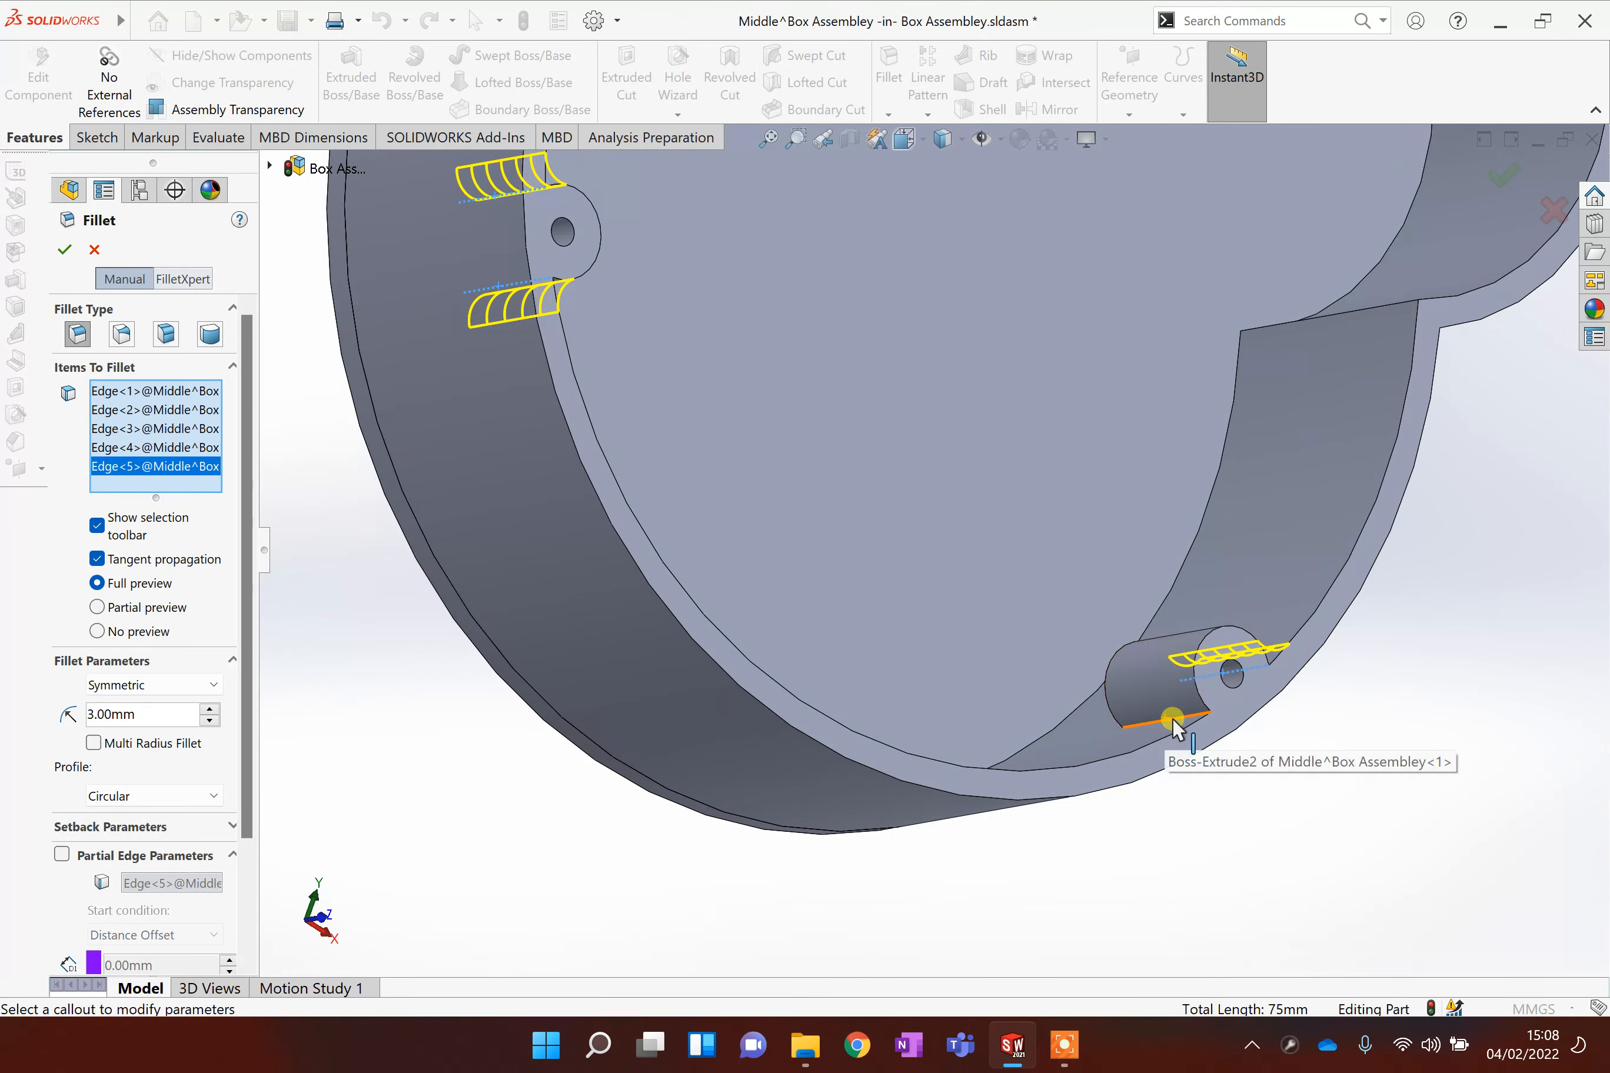
left_click(1172, 718)
scroll(1344, 630, "up", 6)
mouse_move(1238, 597)
middle_mouse_down()
mouse_move(1216, 545)
mouse_move(1221, 569)
middle_mouse_up()
scroll(1220, 569, "down", 1)
scroll(1217, 569, "down", 3)
scroll(1028, 533, "up", 3)
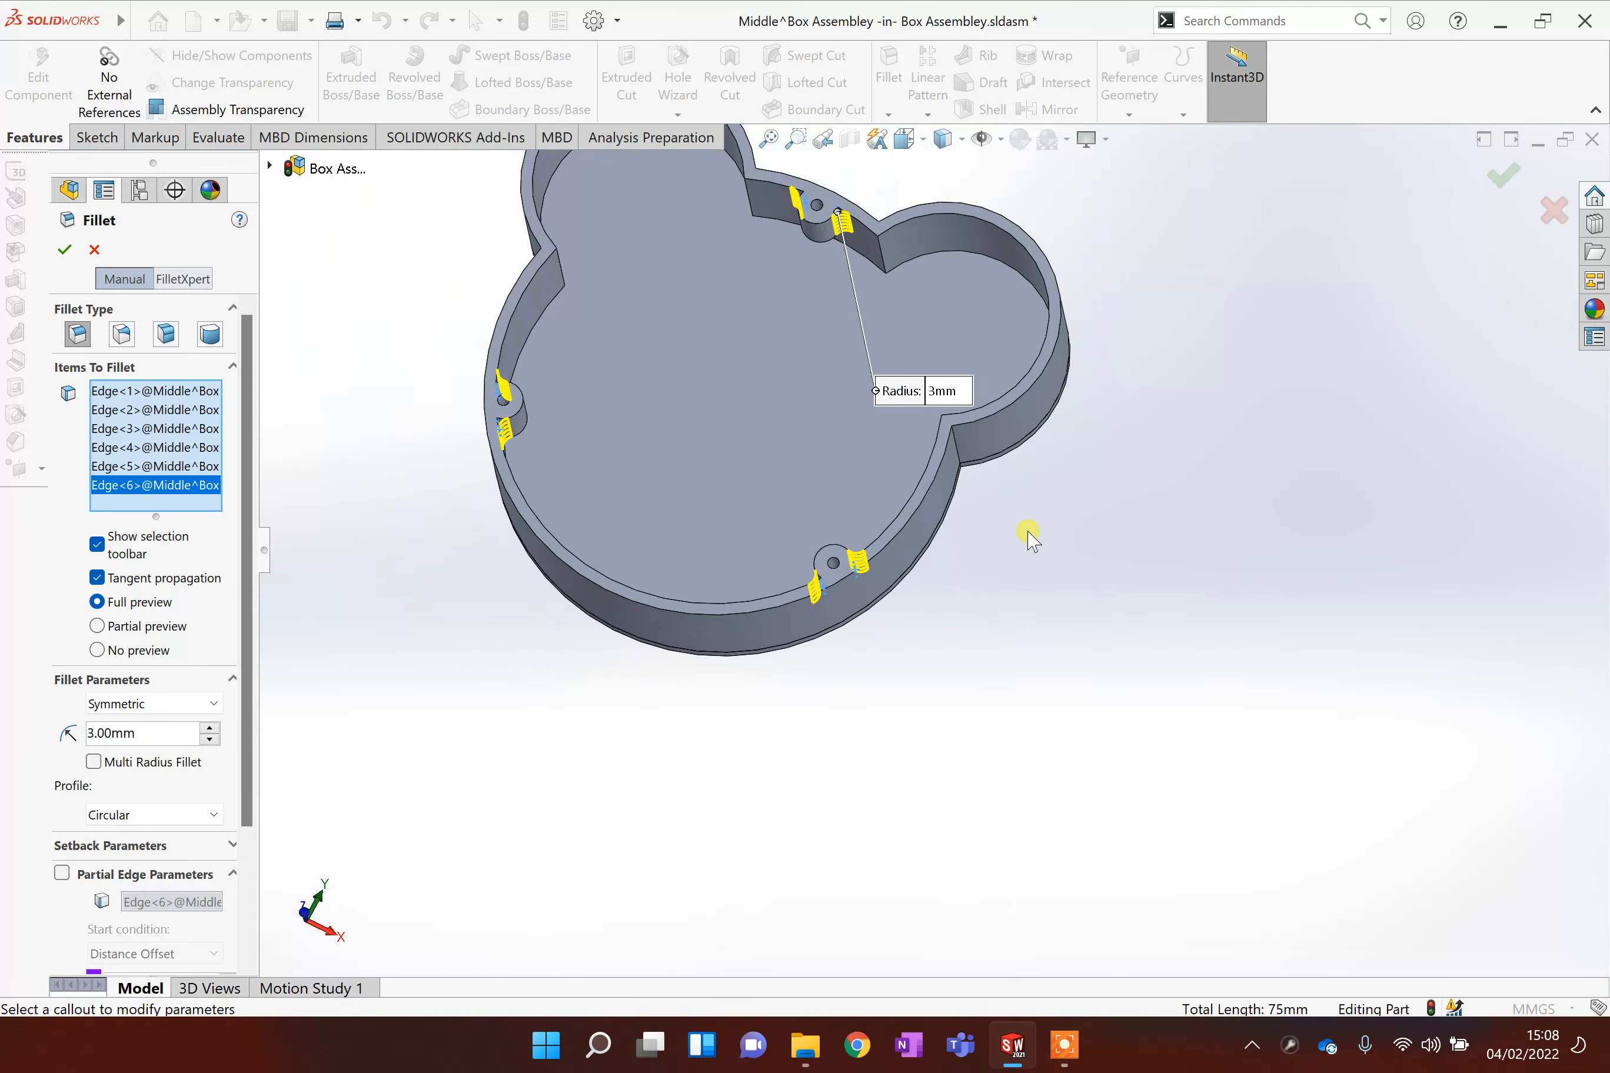
left_click(63, 250)
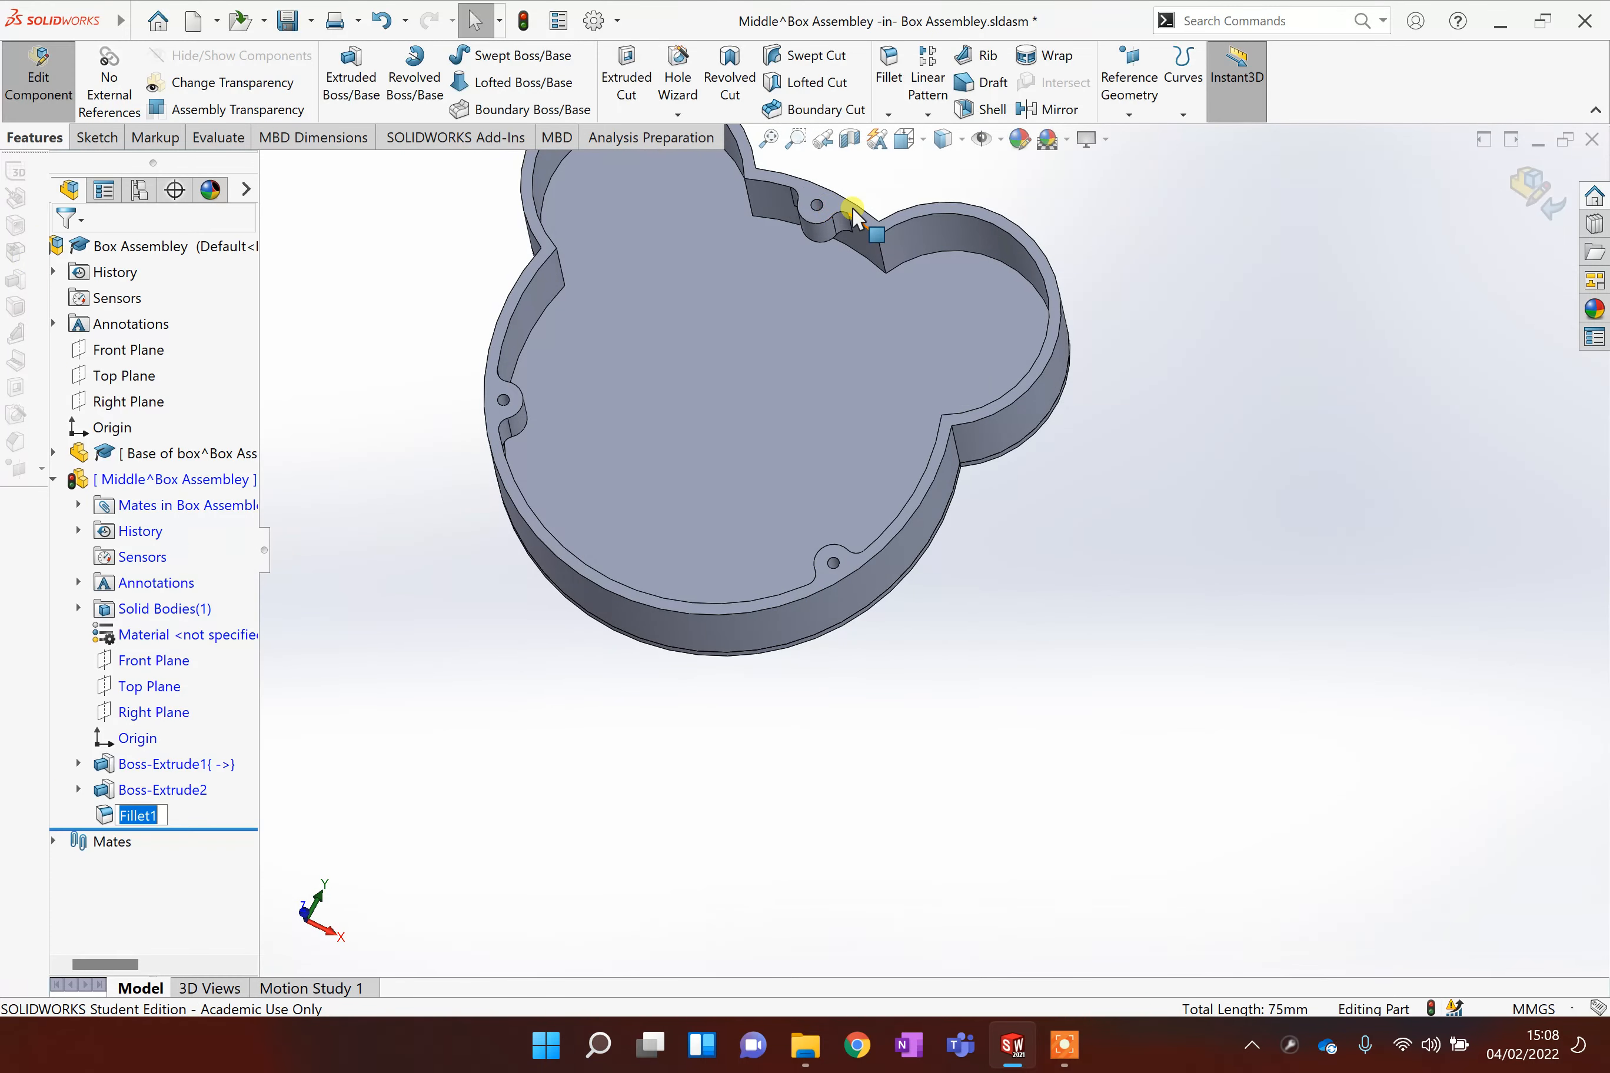
Step: Finish editing the Middle part, return to the assembly and collapse the part's feature list
scroll(853, 220, "down", 3)
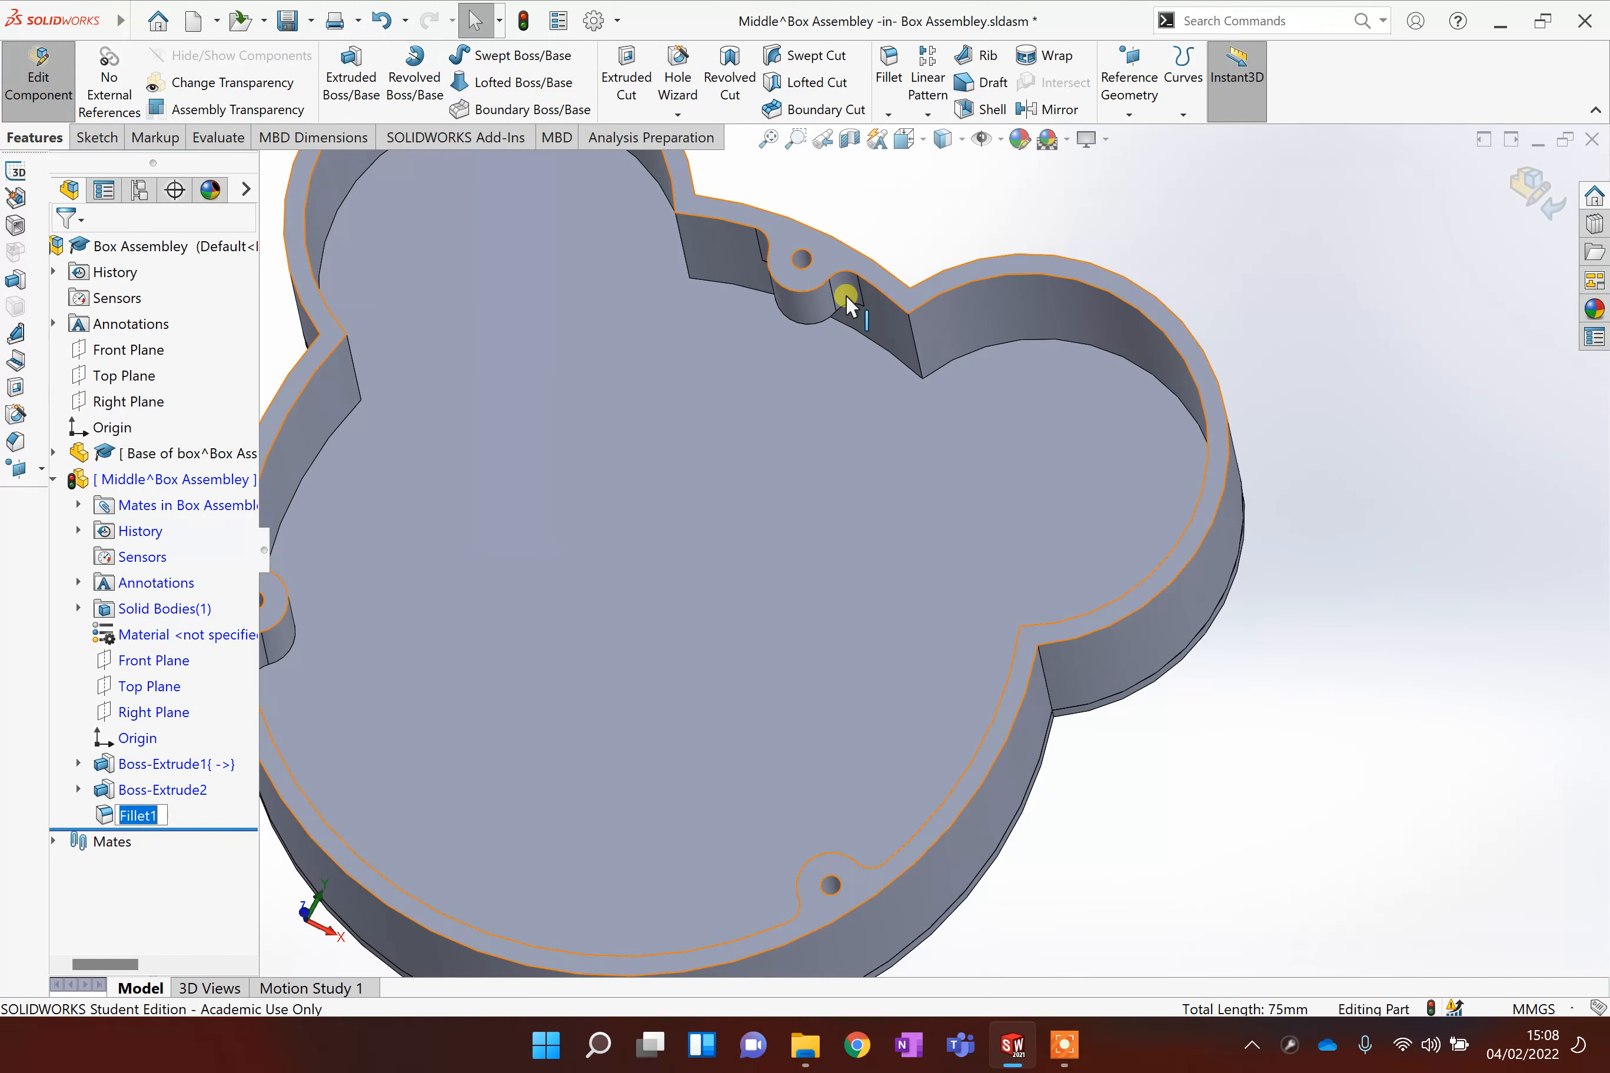
scroll(900, 326, "up", 3)
middle_click_drag(690, 435, 662, 404)
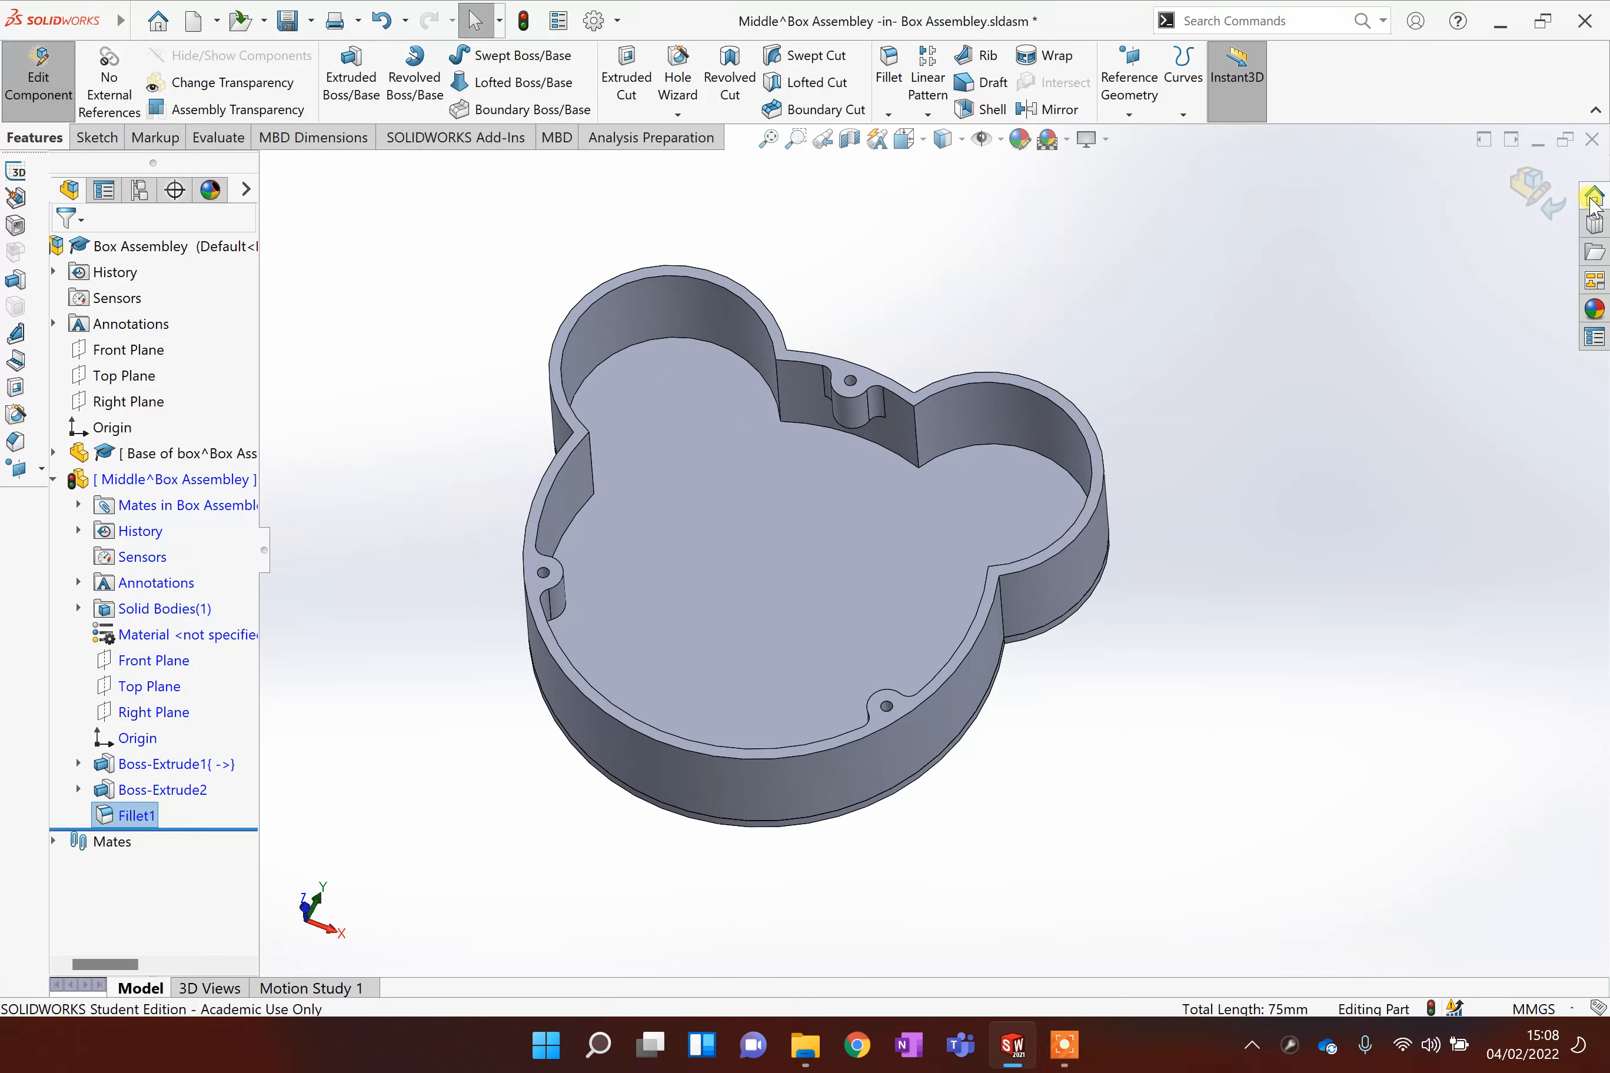
left_click(1529, 197)
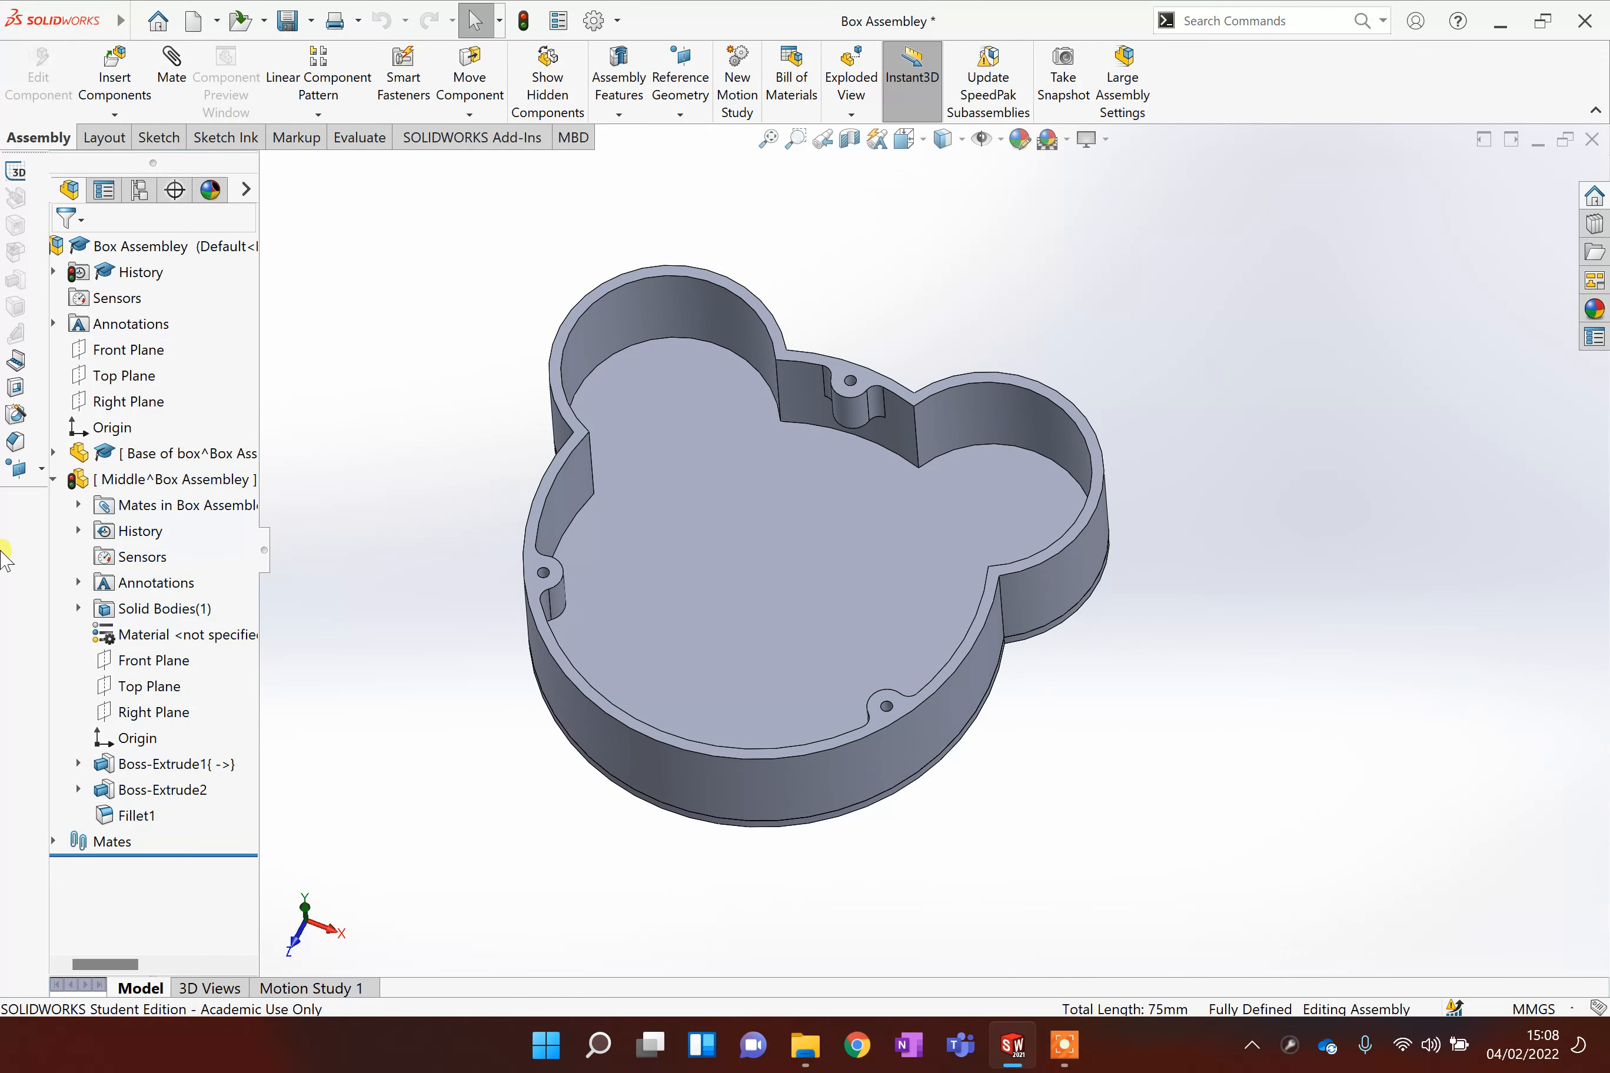
left_click(54, 479)
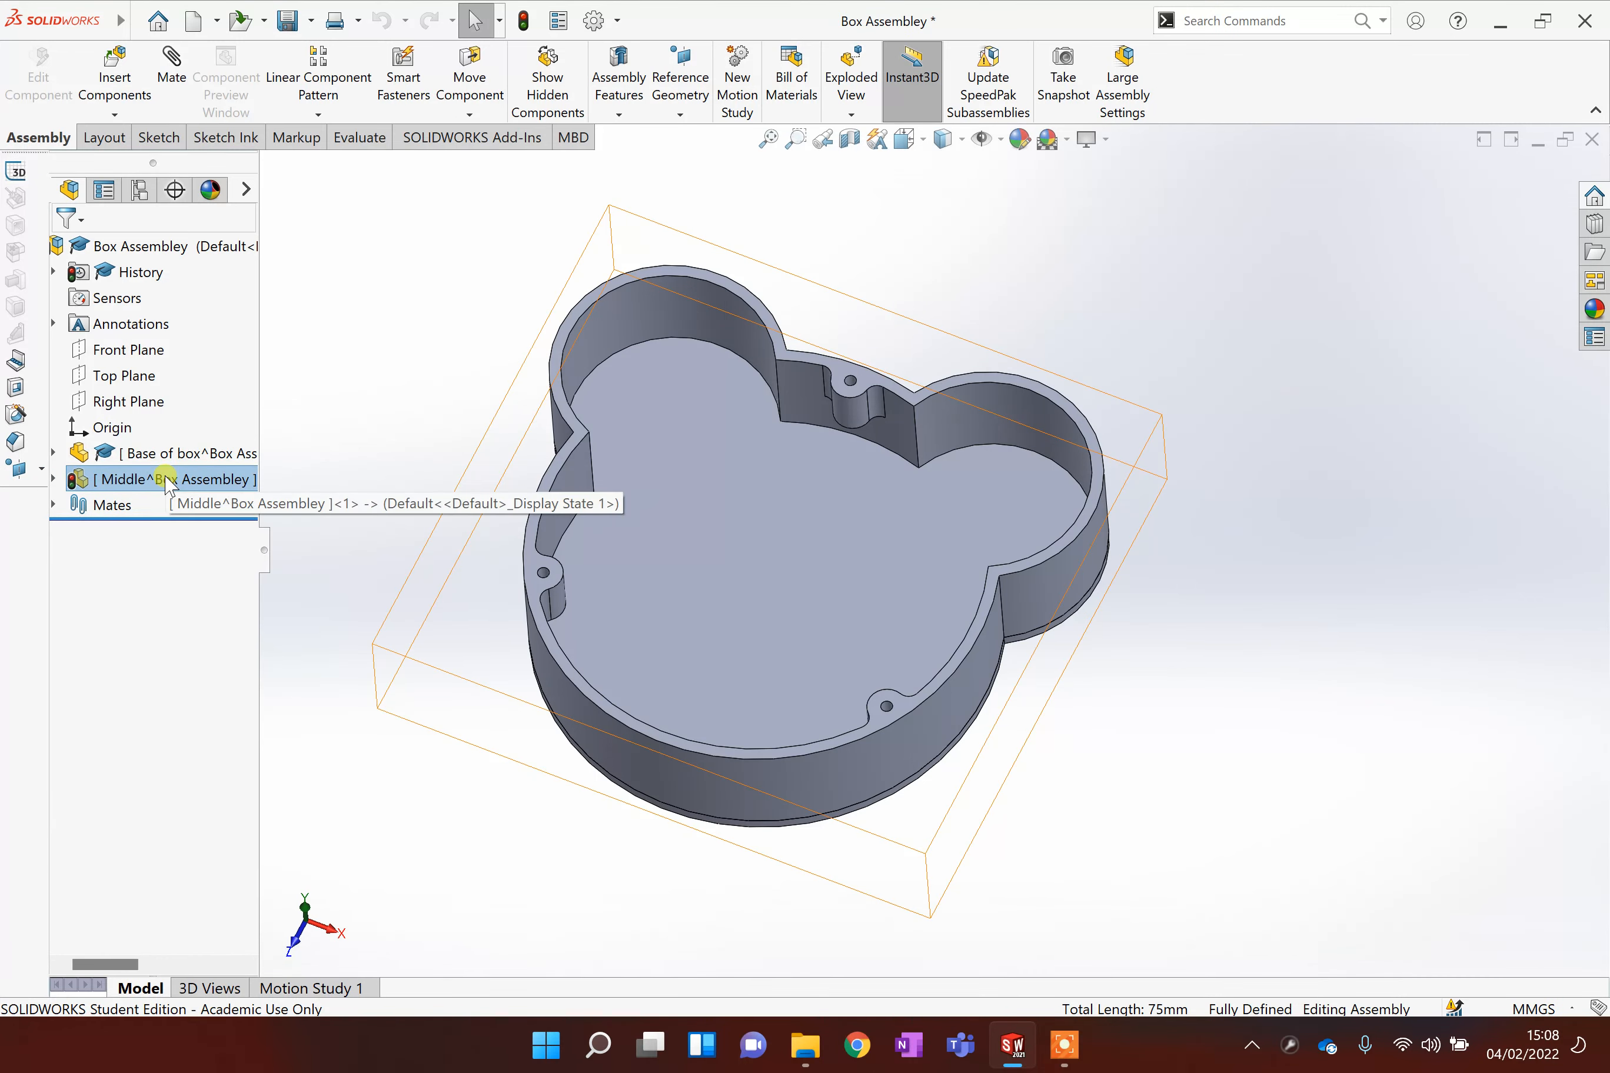
Step: Highlight the Base of box and Middle parts in turn to examine them in the assembly
left_click(190, 453)
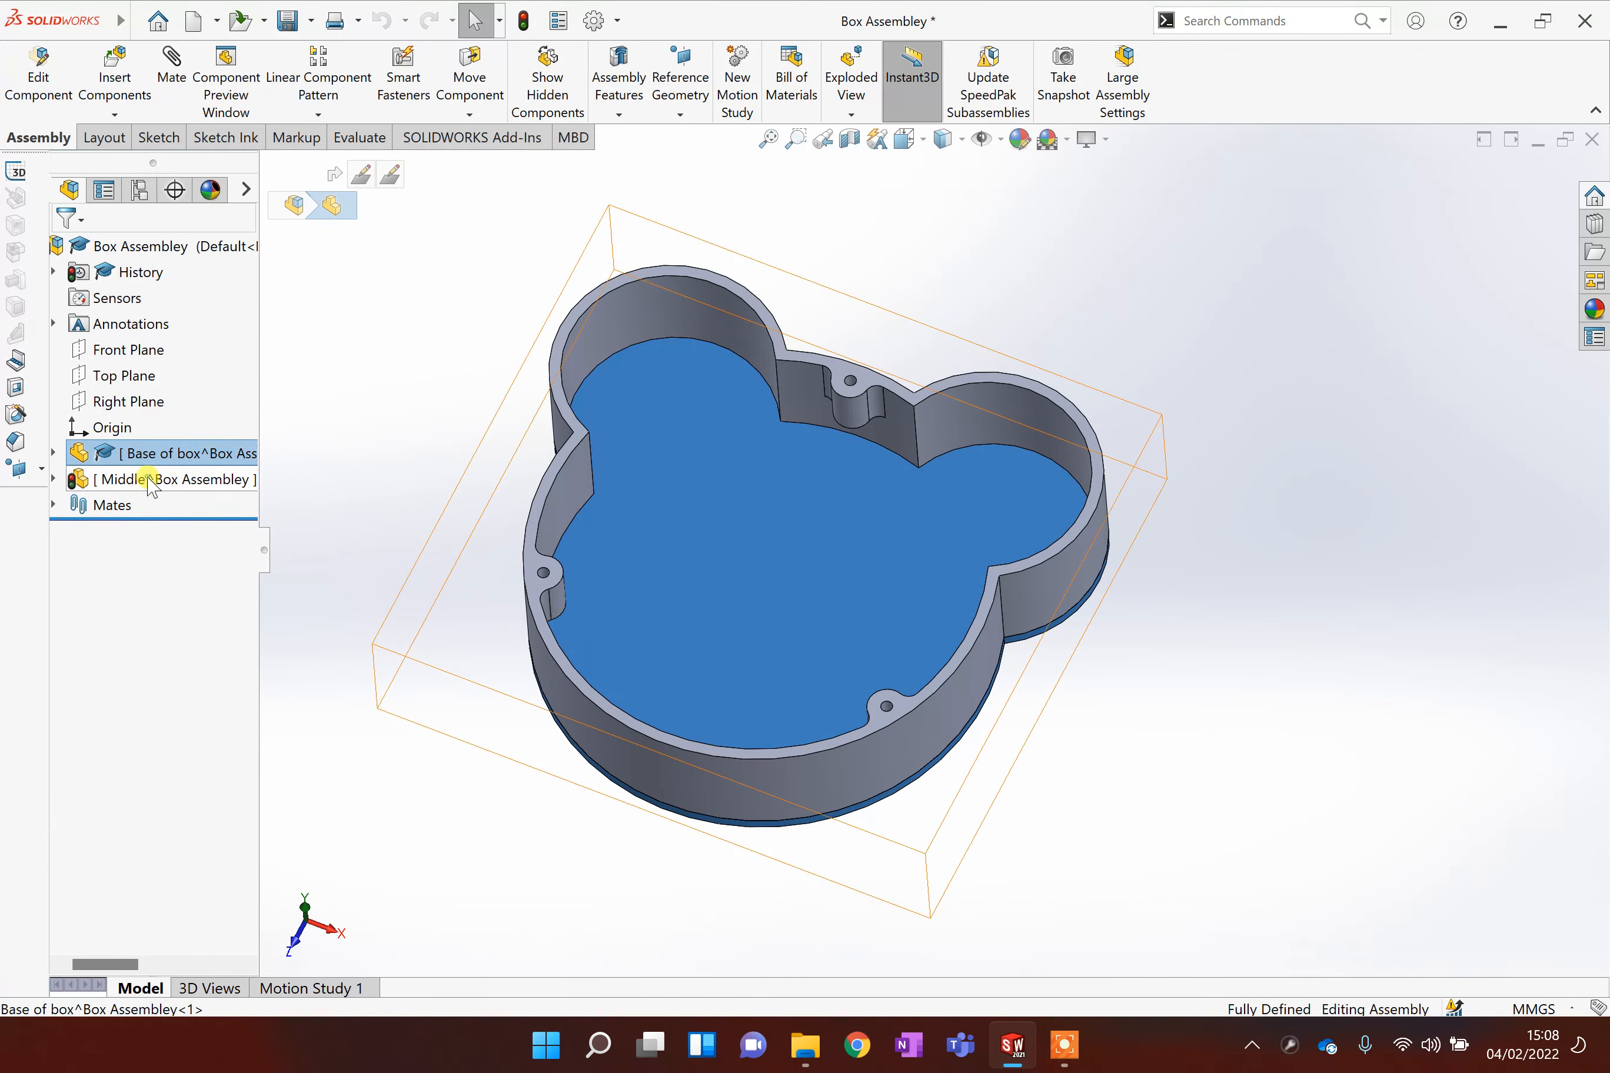
left_click(170, 479)
middle_click_drag(1063, 626, 894, 626)
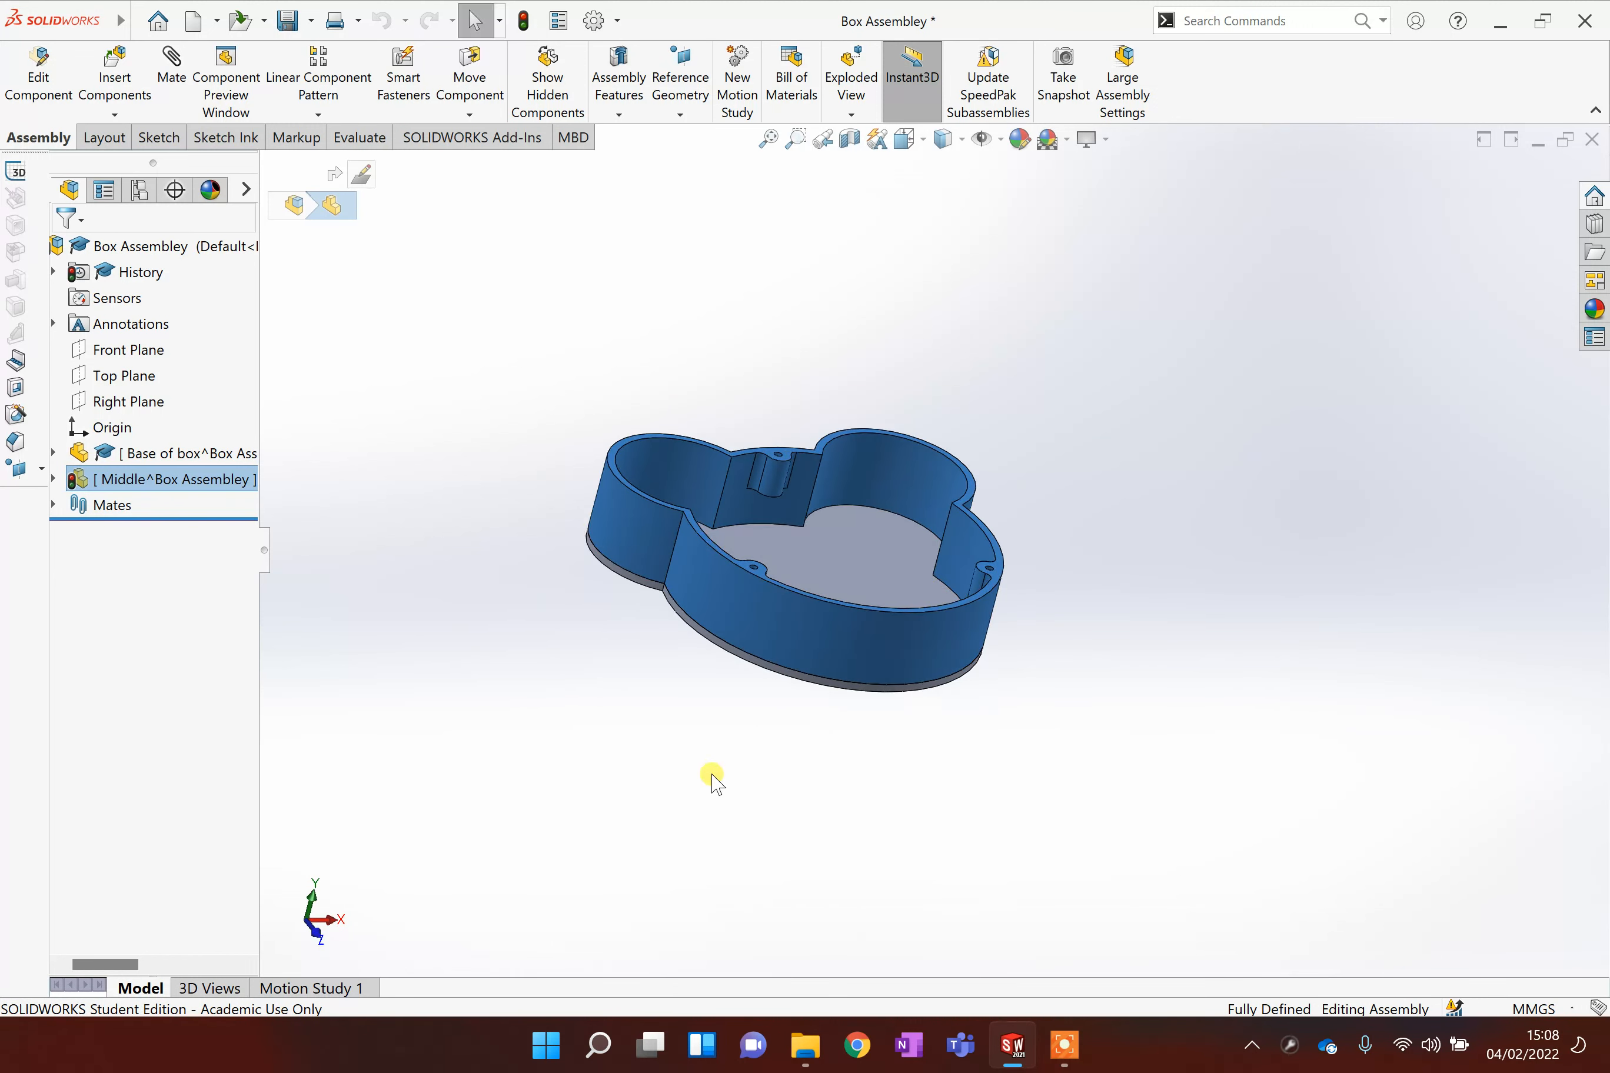
scroll(628, 661, "down", 1)
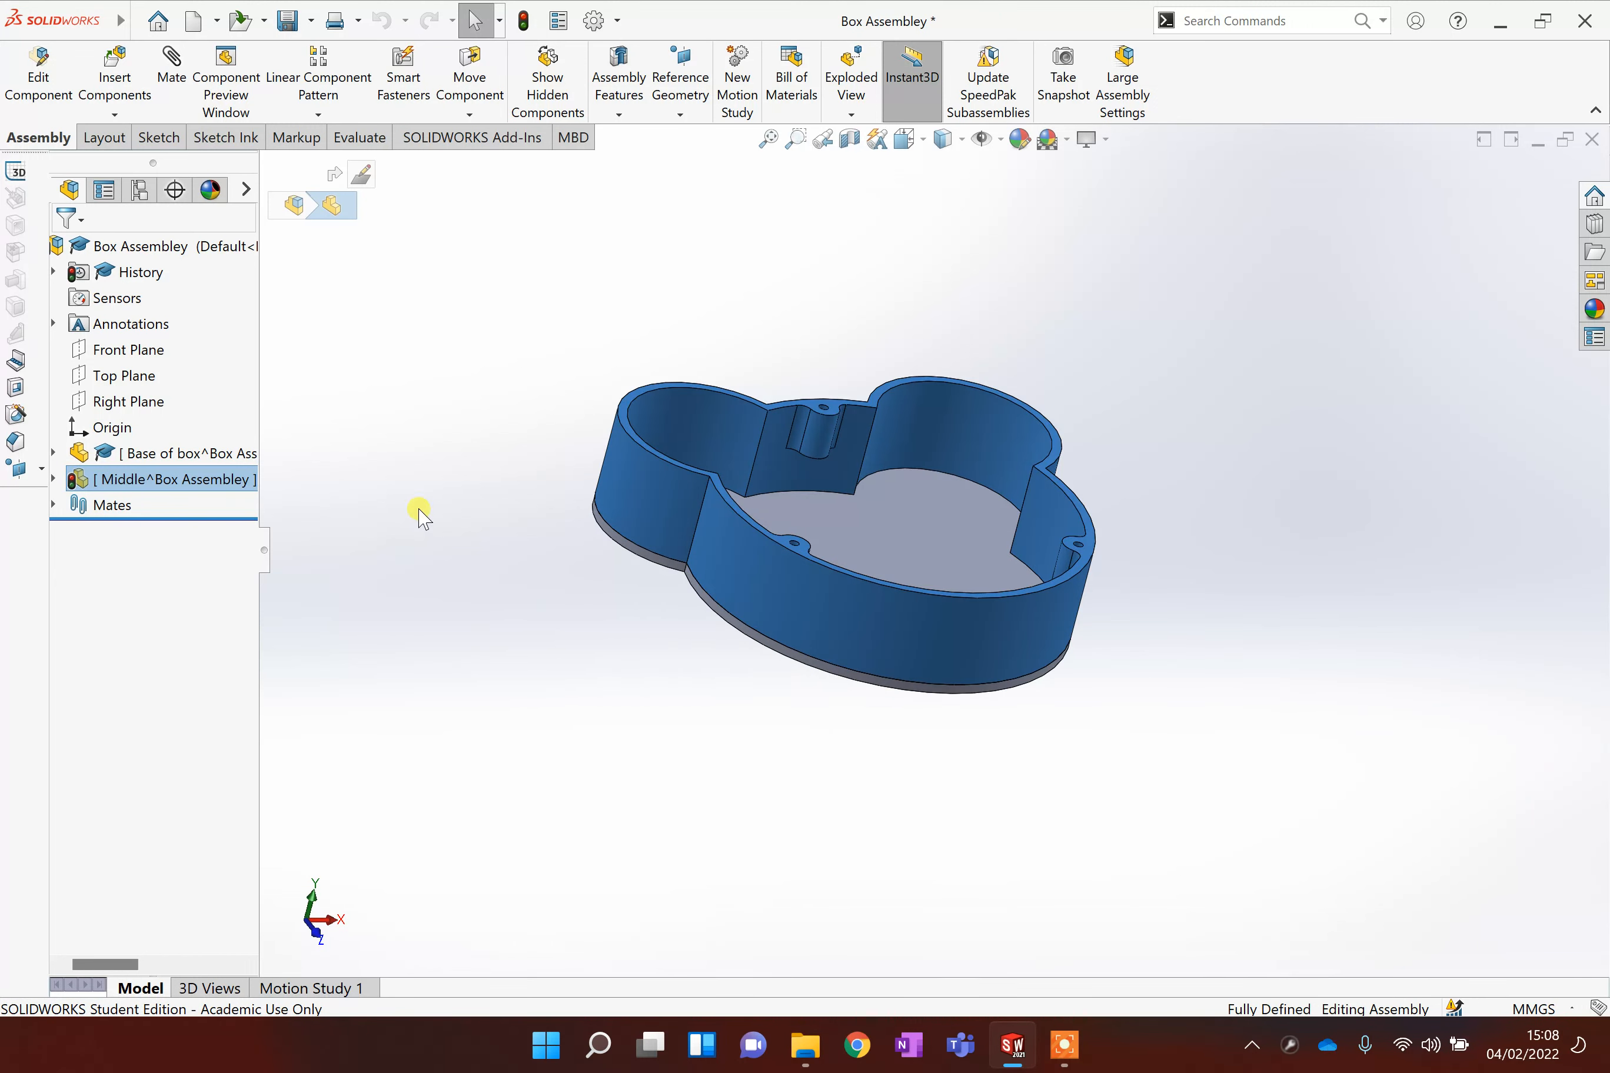
left_click(450, 488)
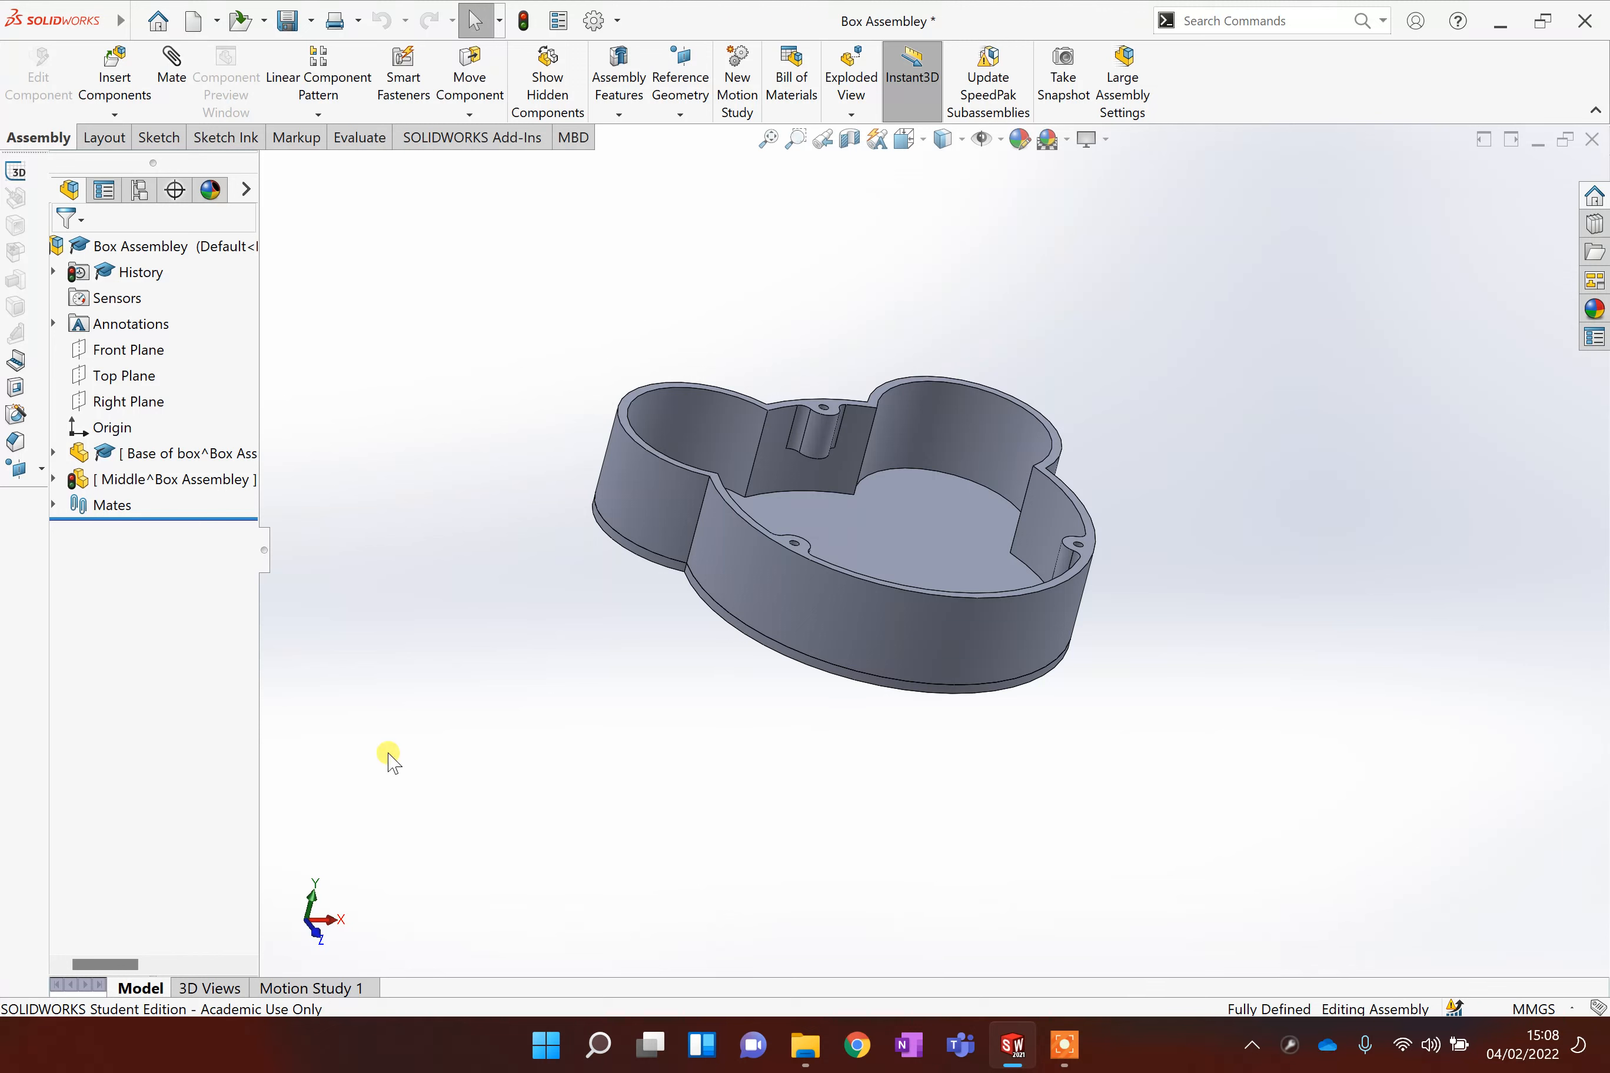
Step: Widen the feature tree and insert a new in-context part positioned on the Middle part's upper rim face
left_click_drag(133, 962, 97, 966)
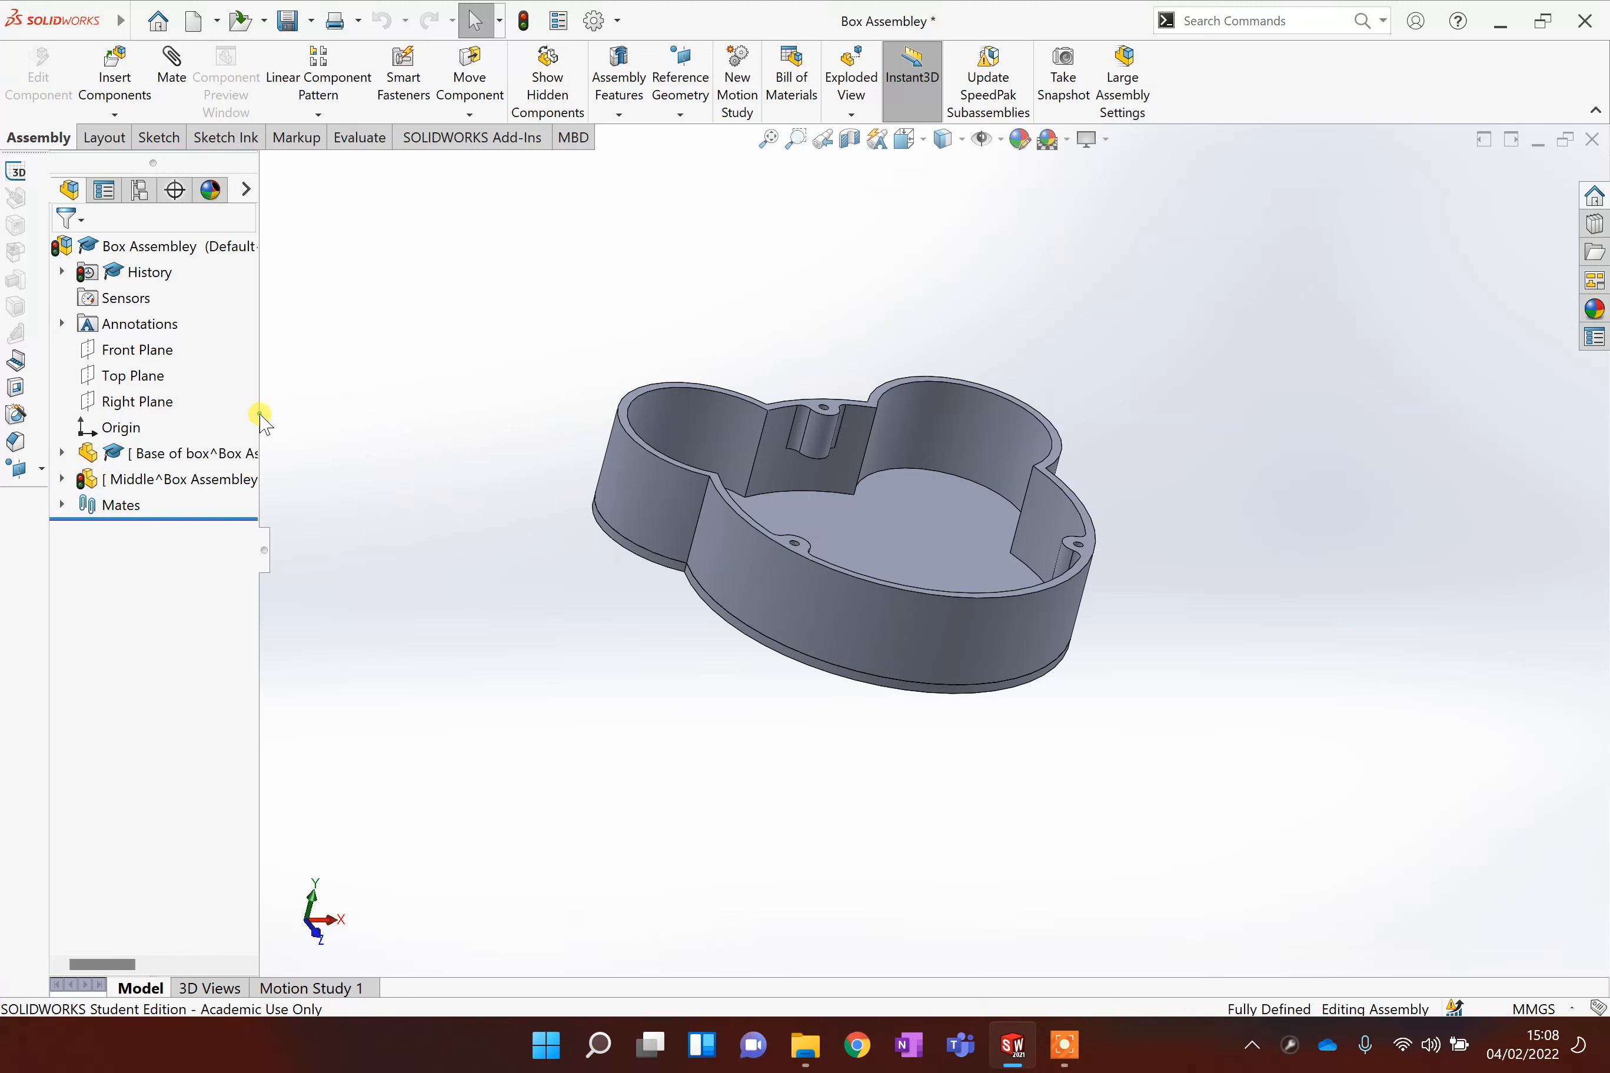
left_click_drag(257, 414, 366, 416)
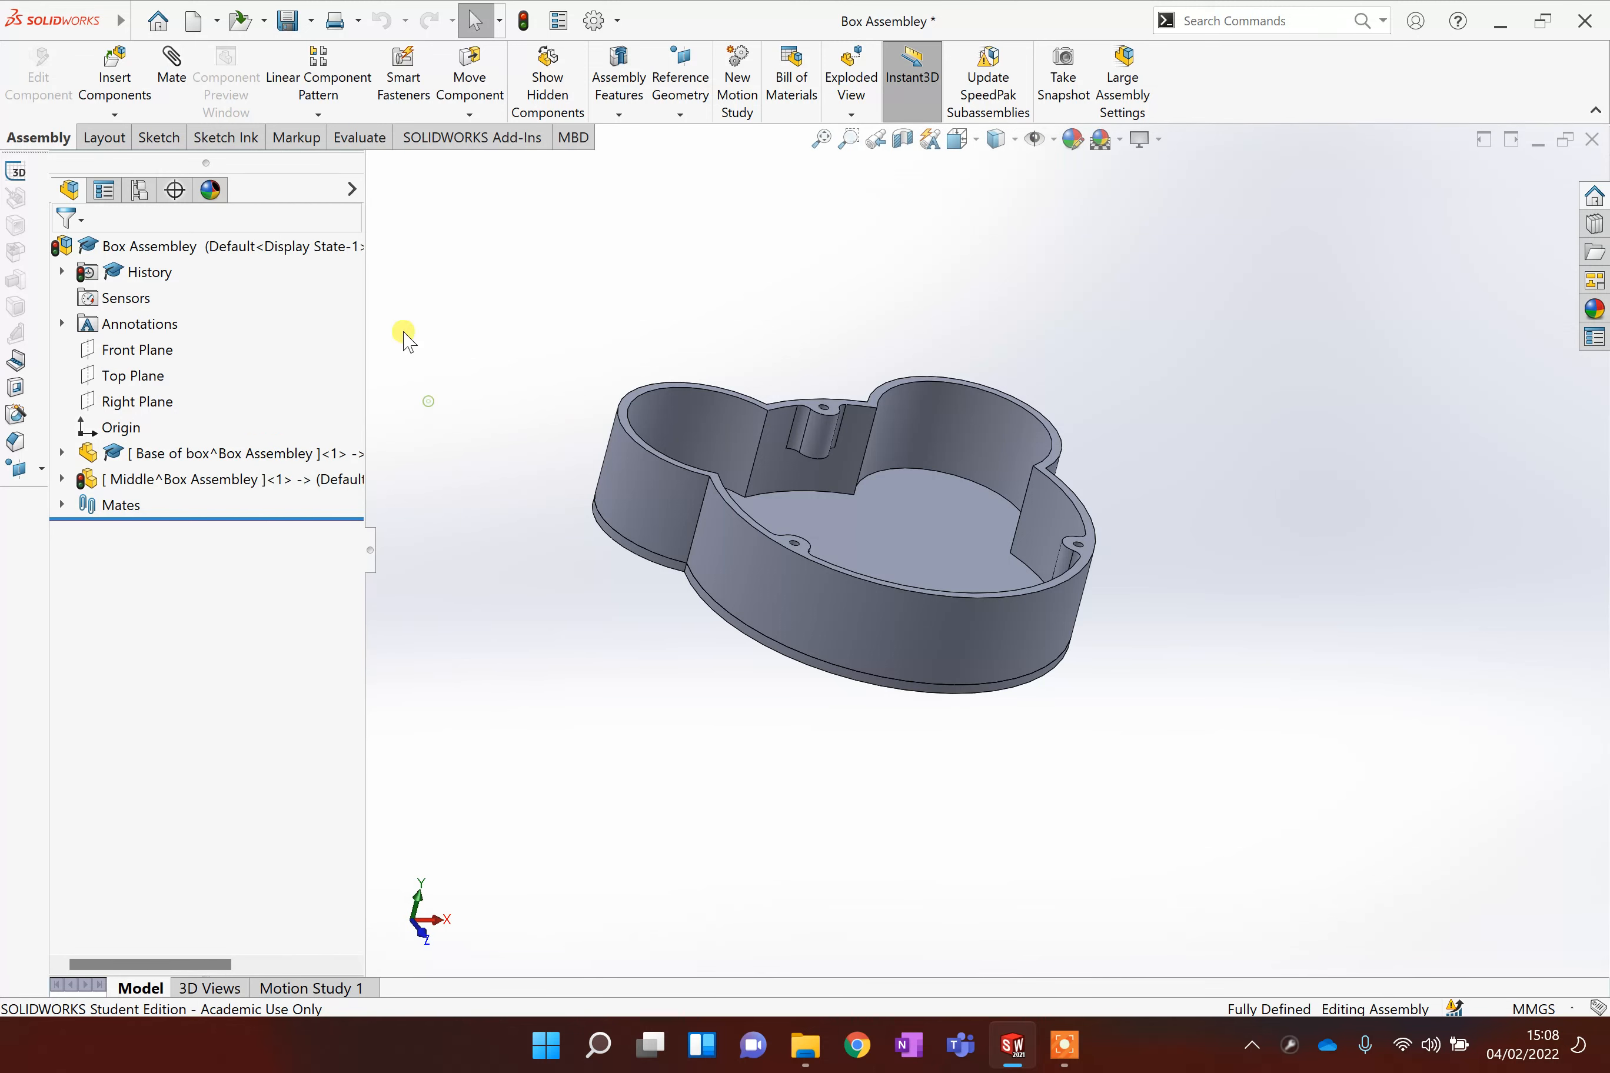
left_click(125, 117)
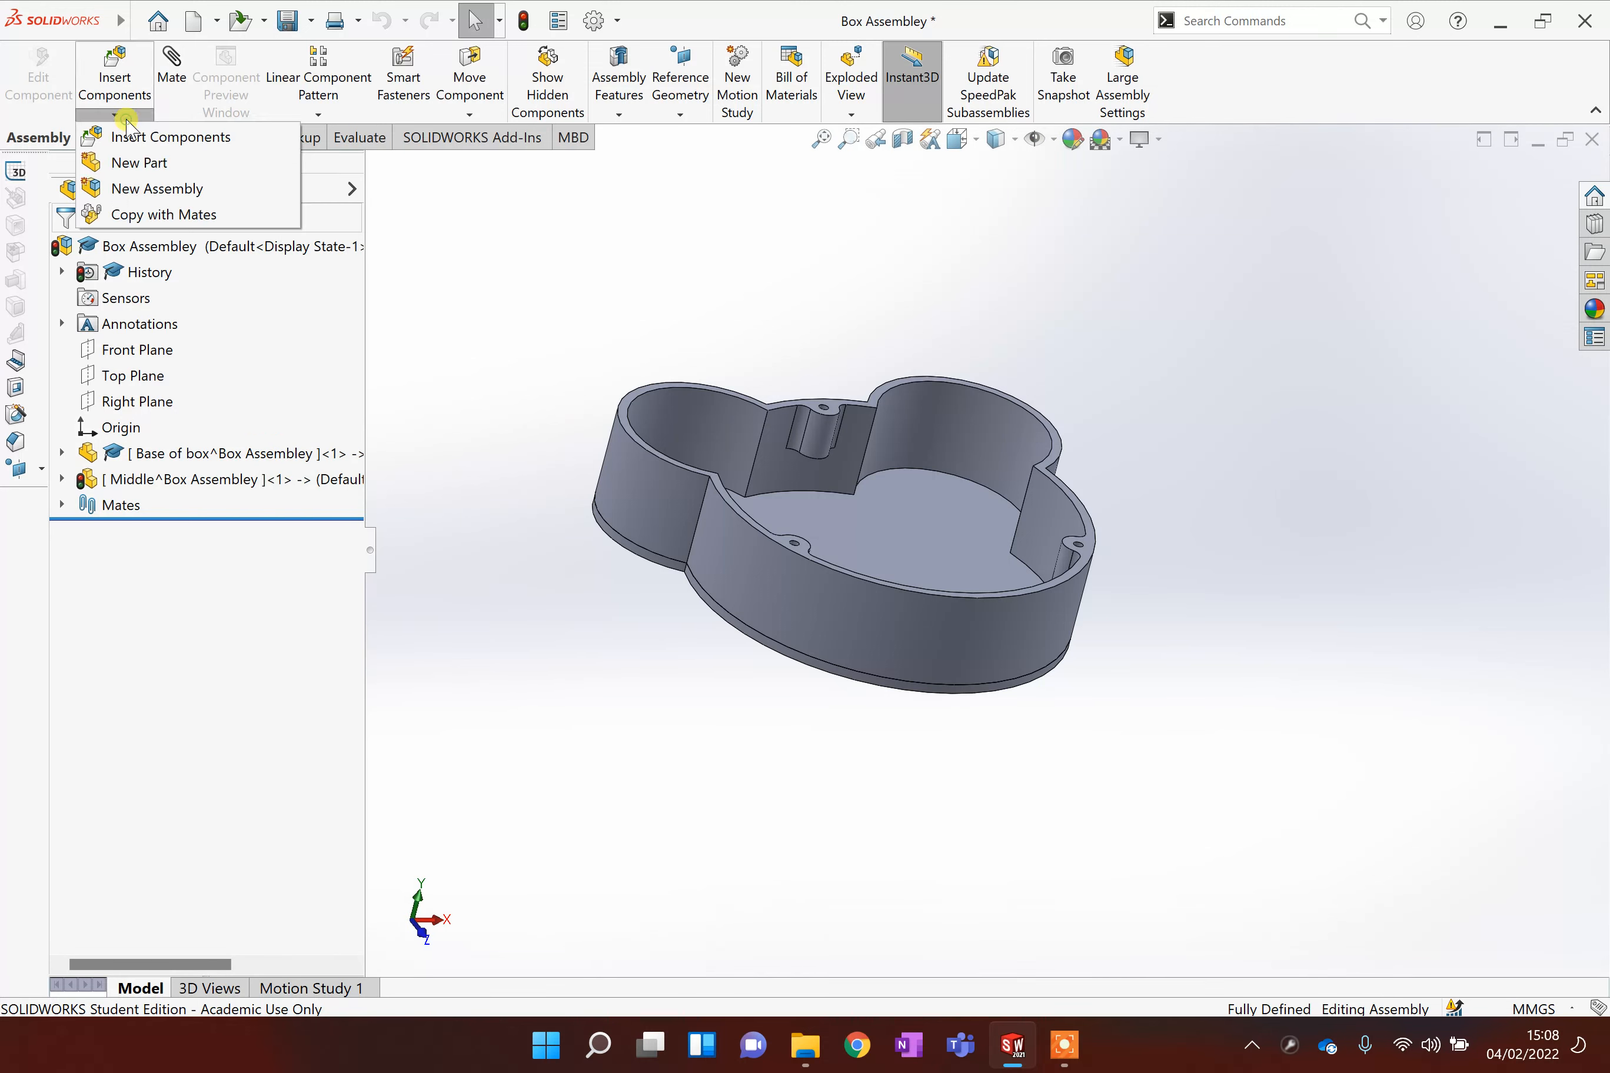
left_click(140, 164)
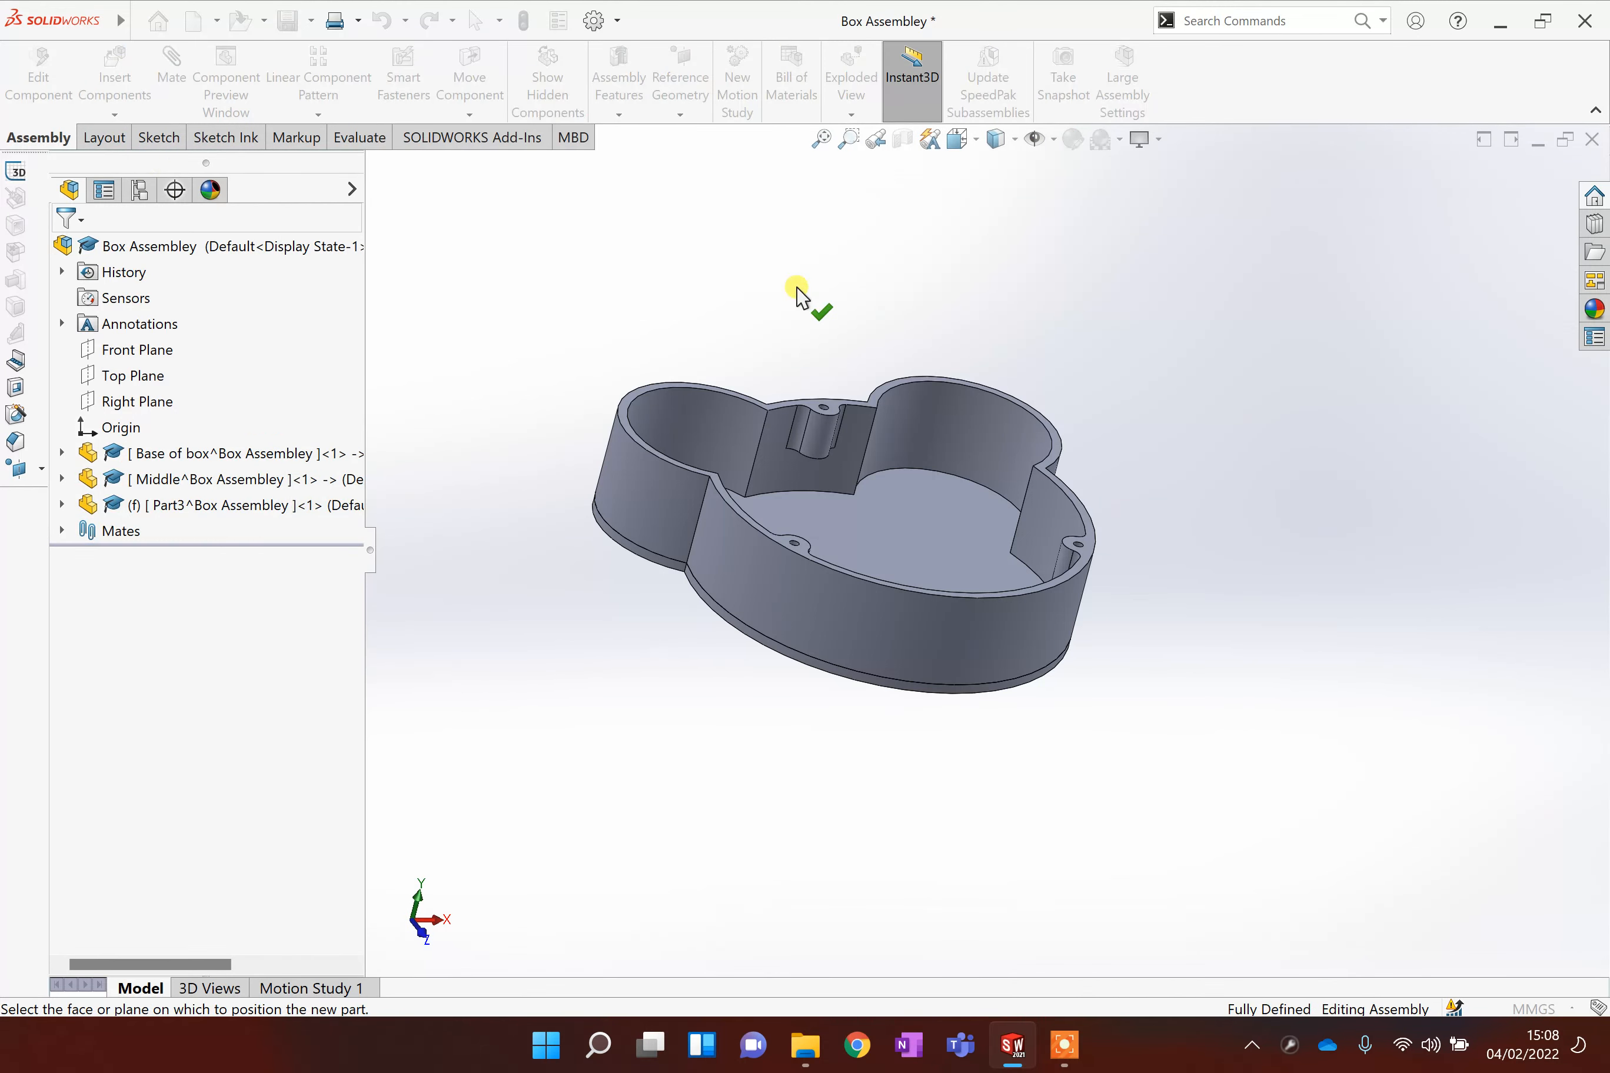
scroll(894, 351, "down", 5)
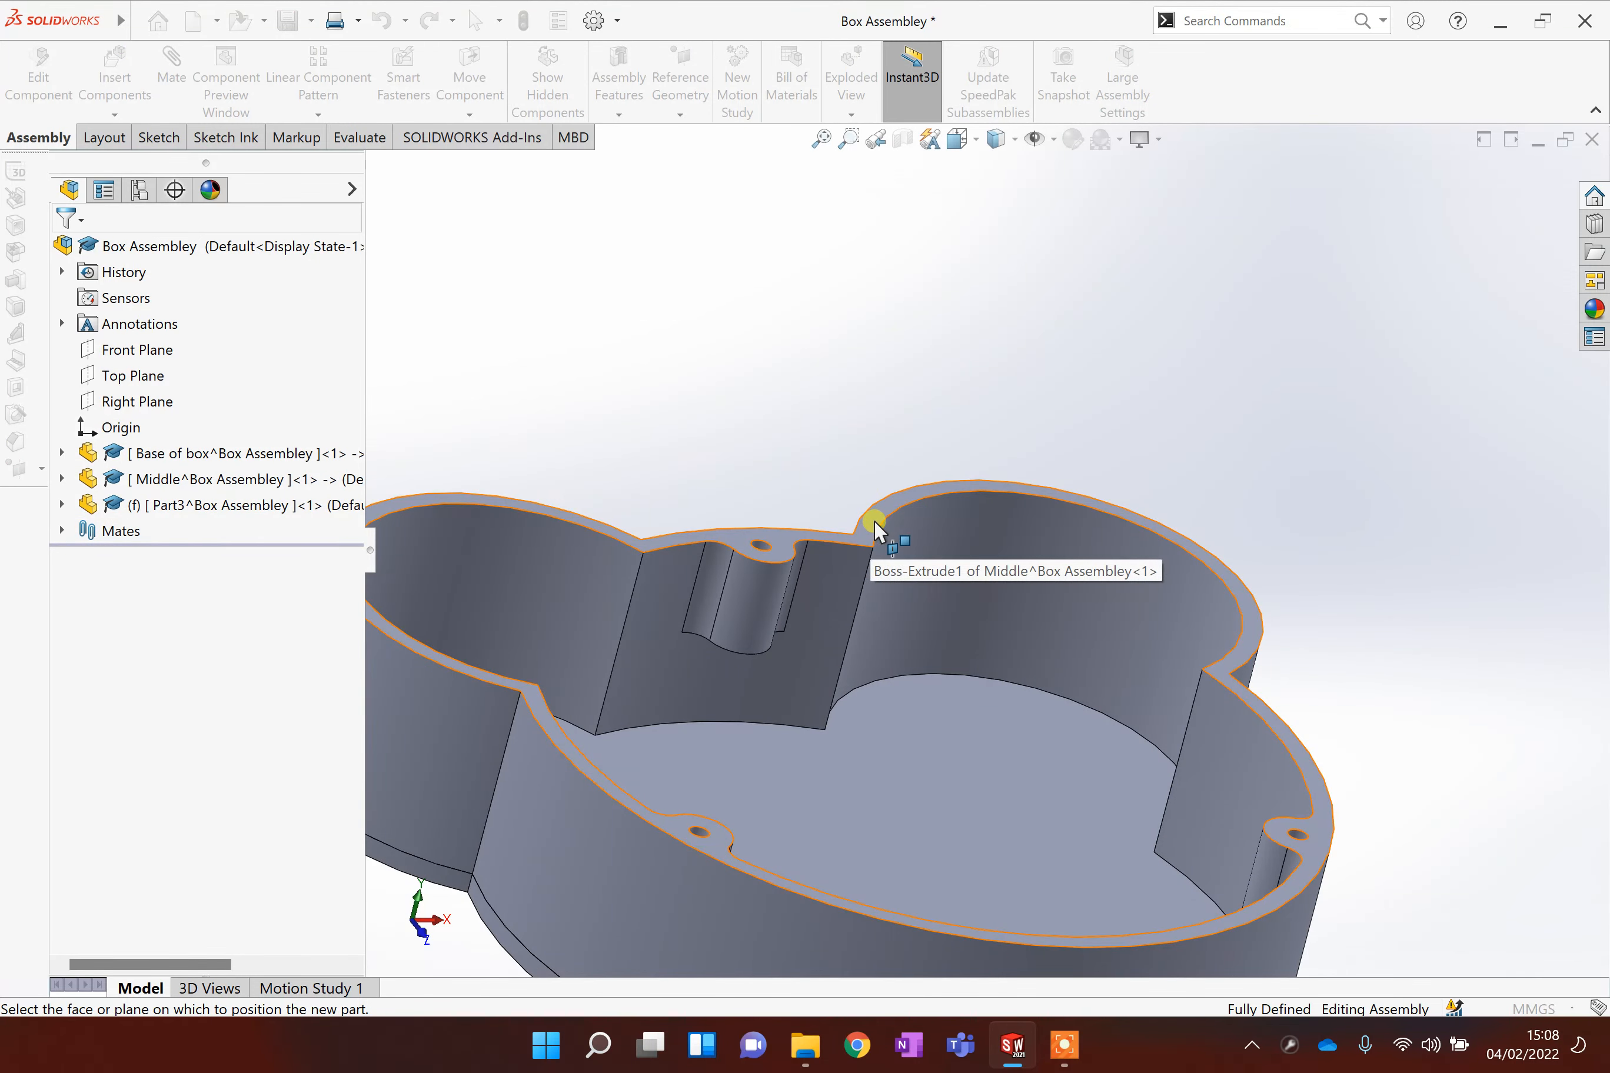
left_click(870, 514)
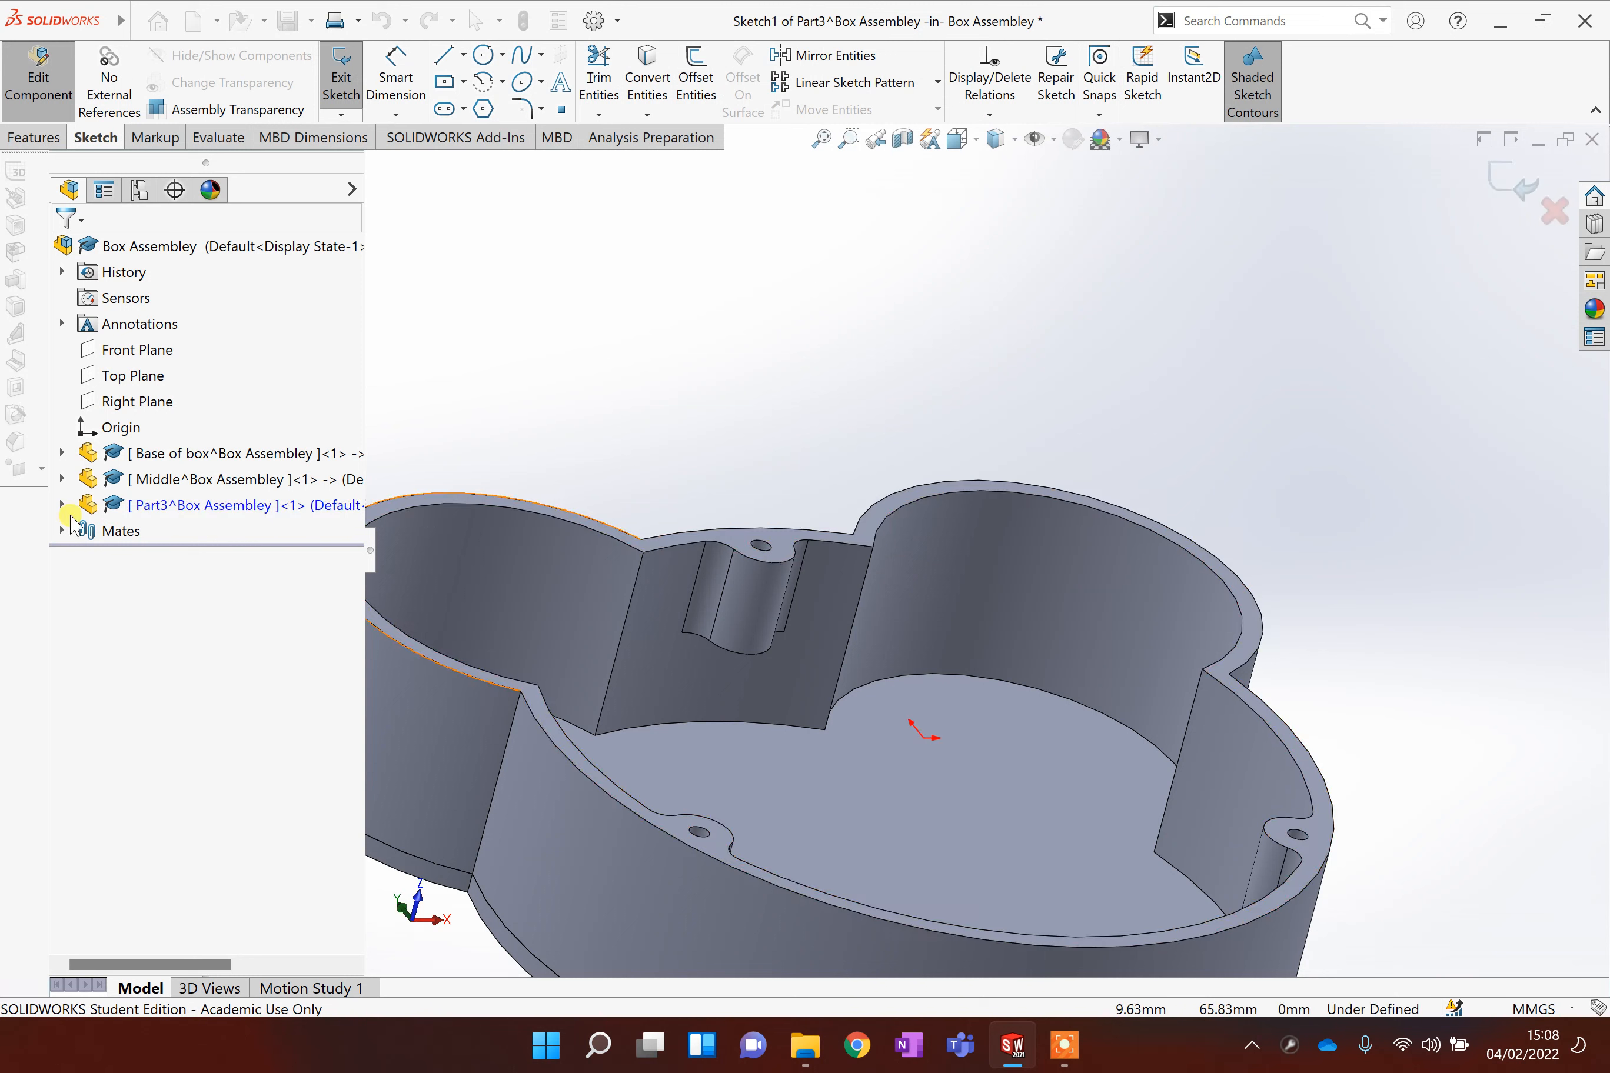
Step: Rename the new part as Top of box and expand its entries in the feature tree
right_click(247, 513)
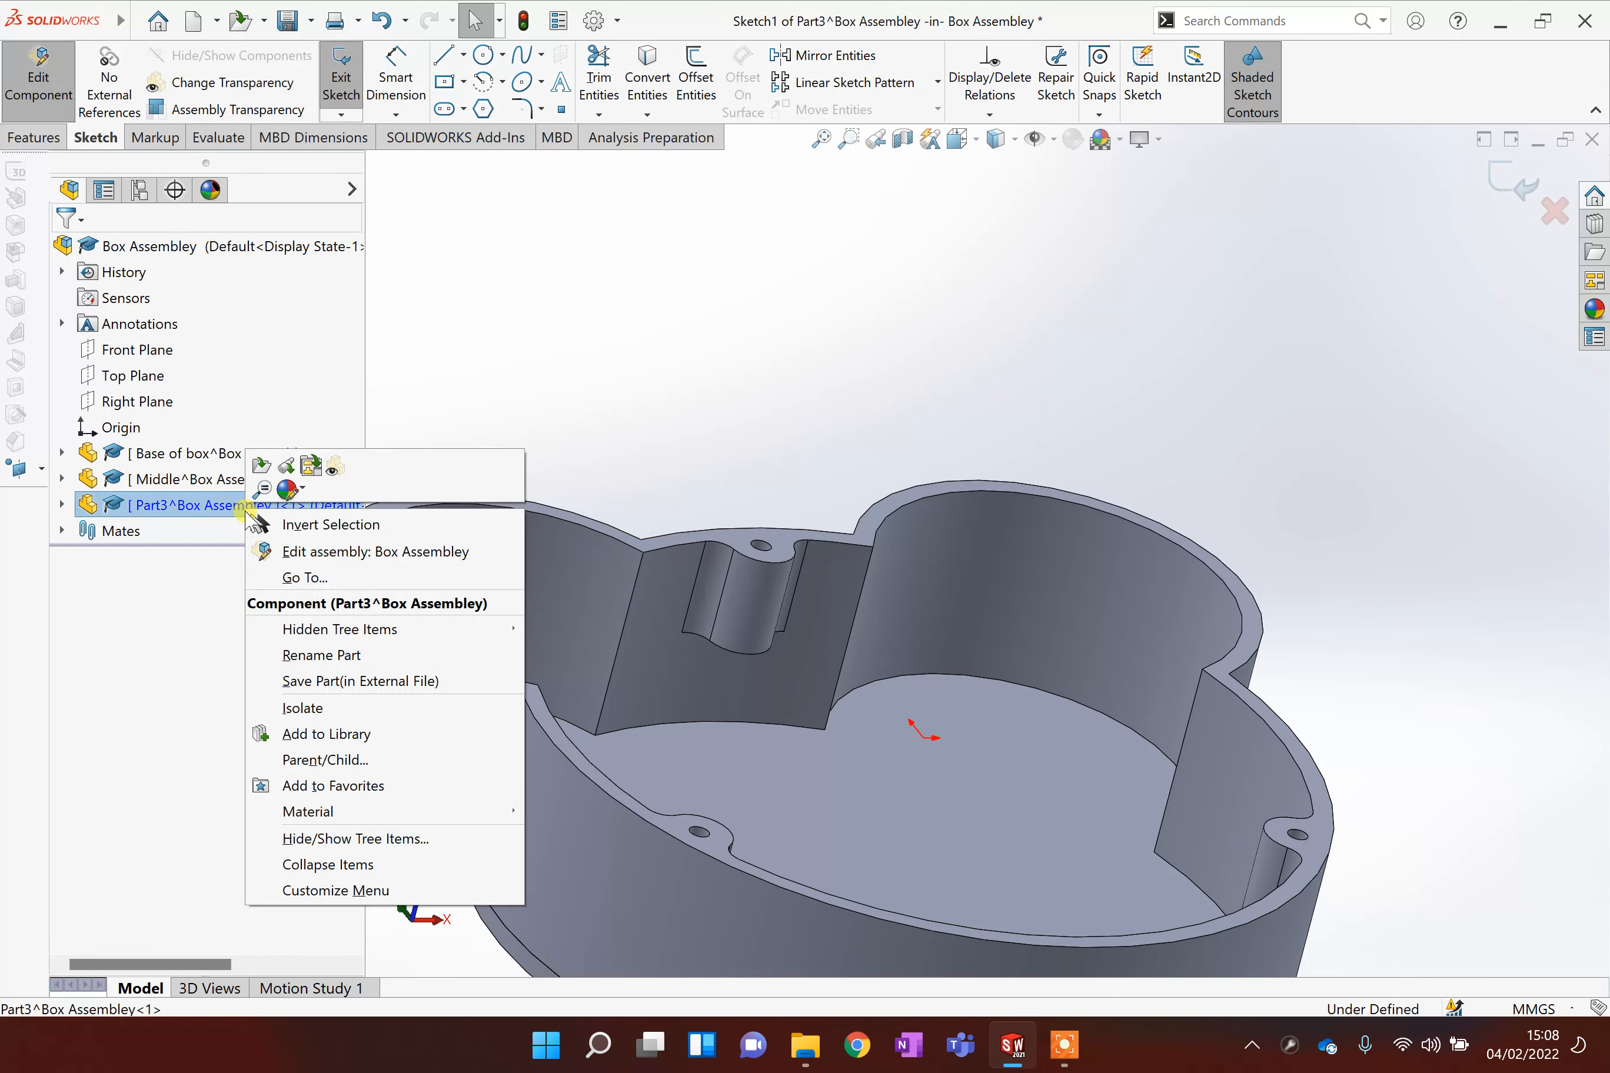
left_click(326, 657)
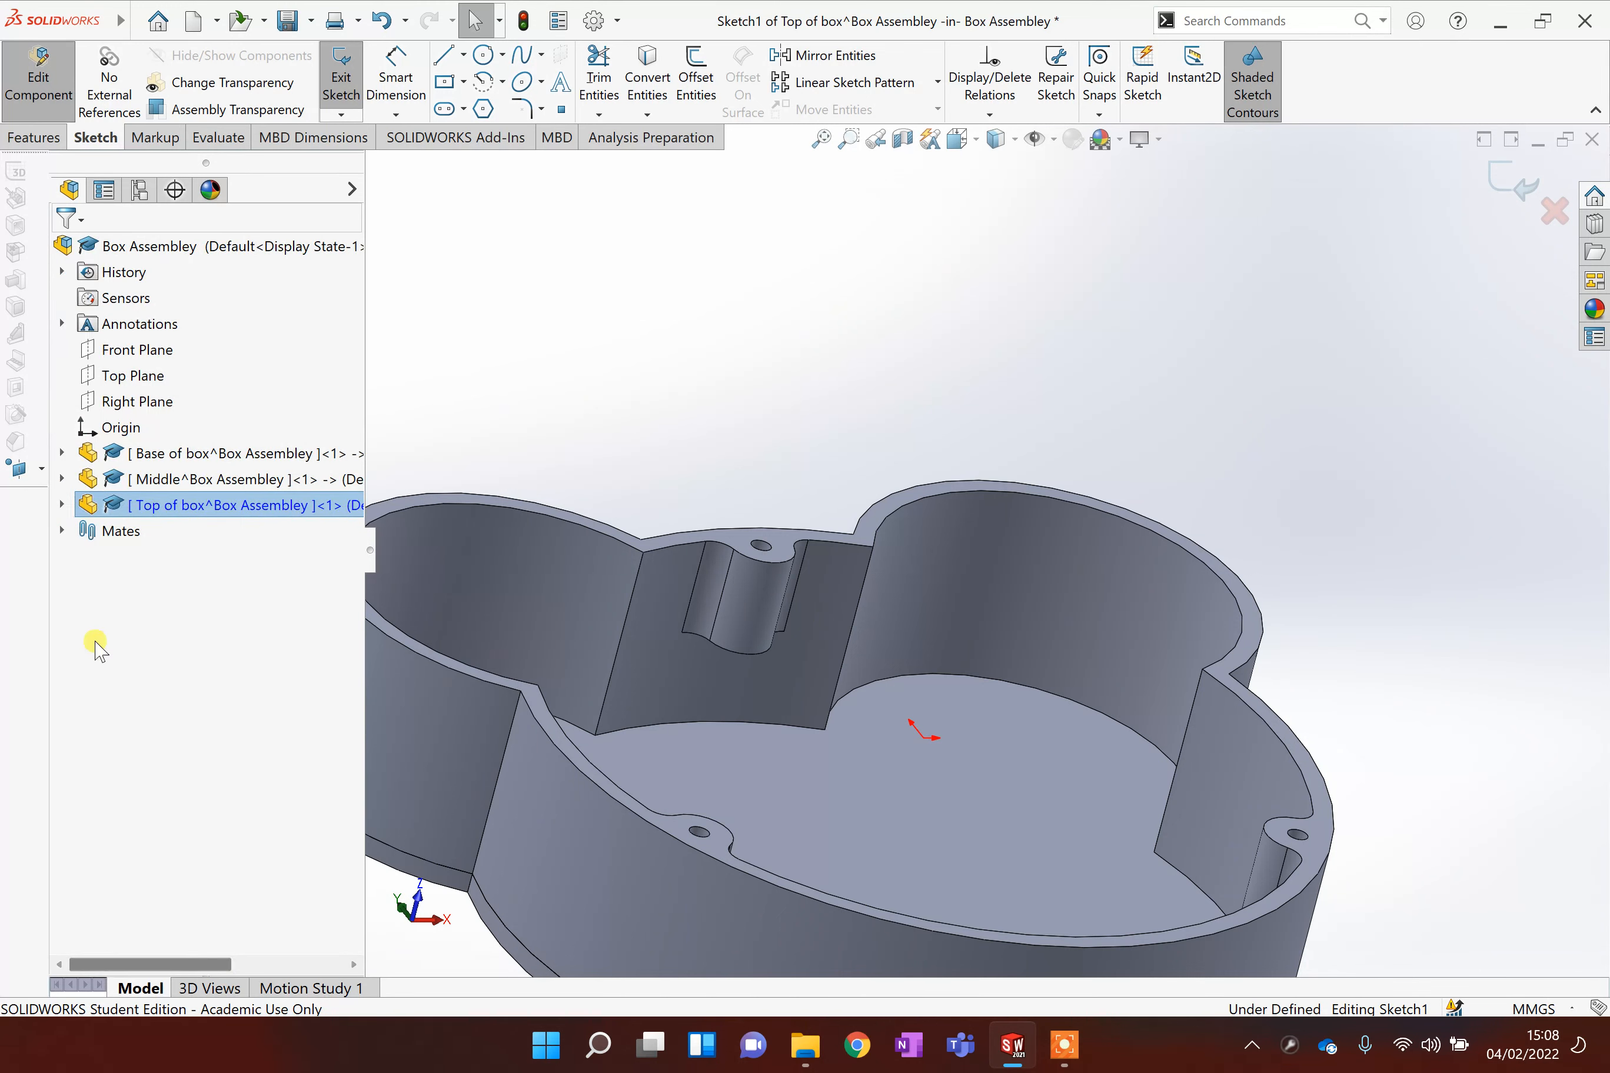
left_click(61, 505)
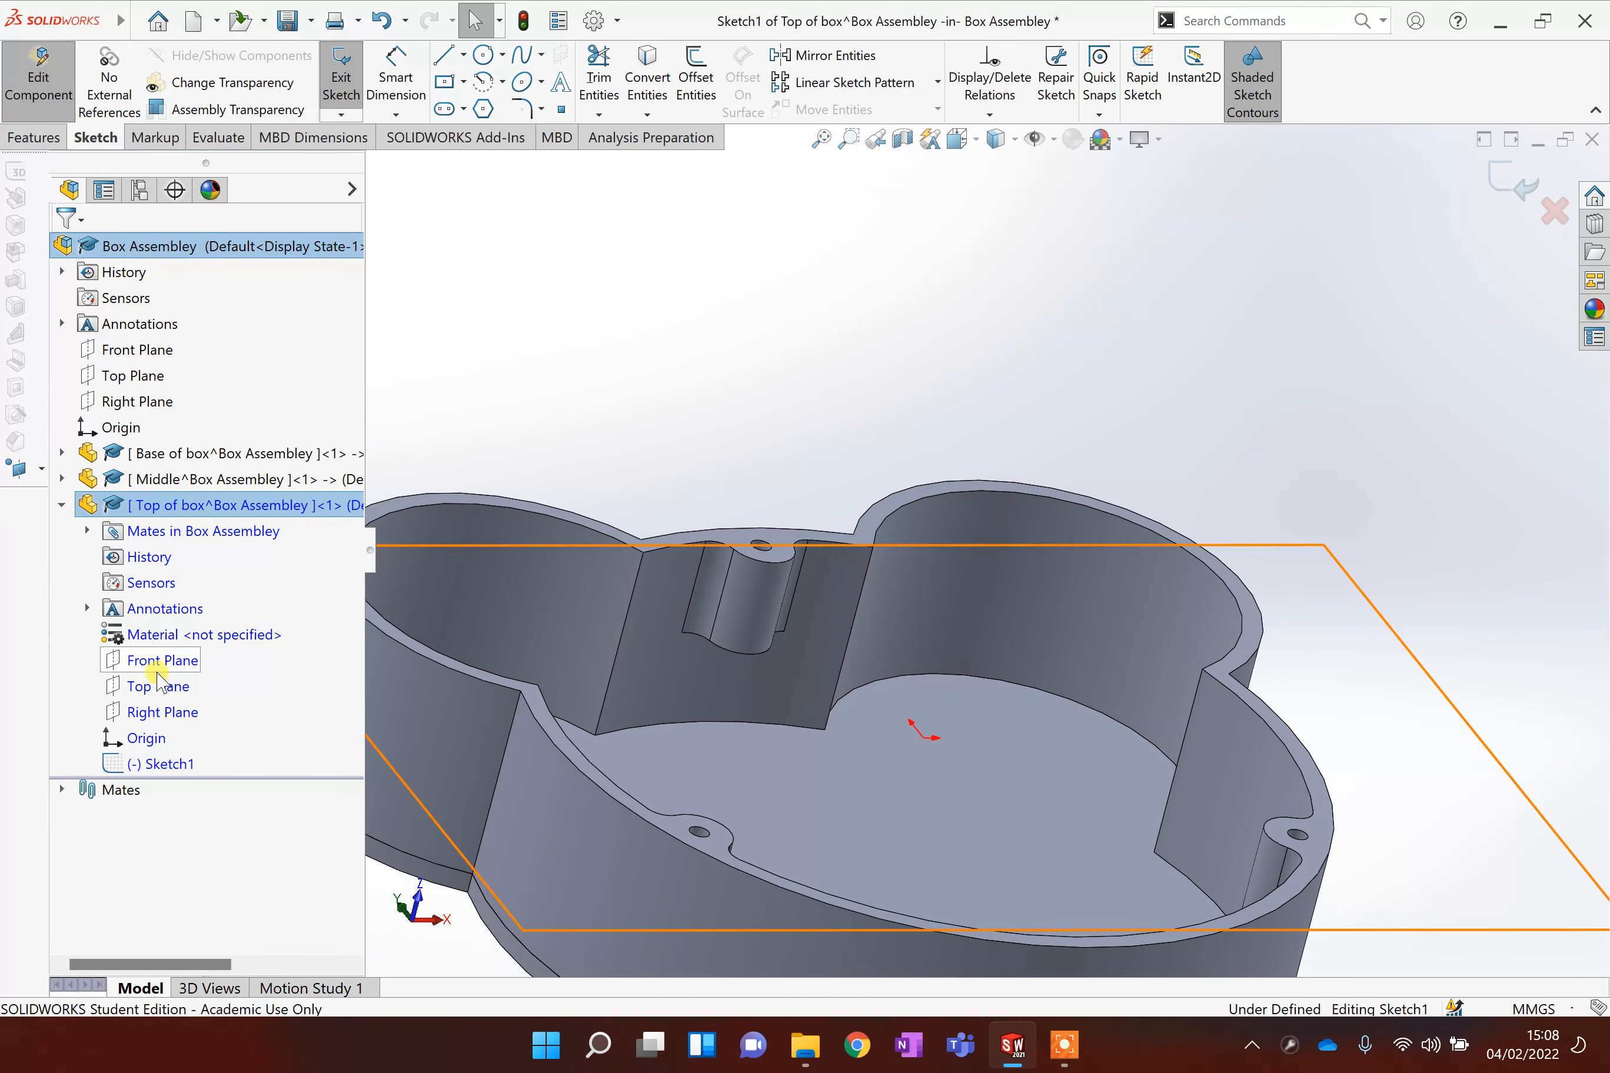
Step: Leave the automatically opened sketch and start a new sketch on the Top of box part's Front Plane
left_click(176, 662)
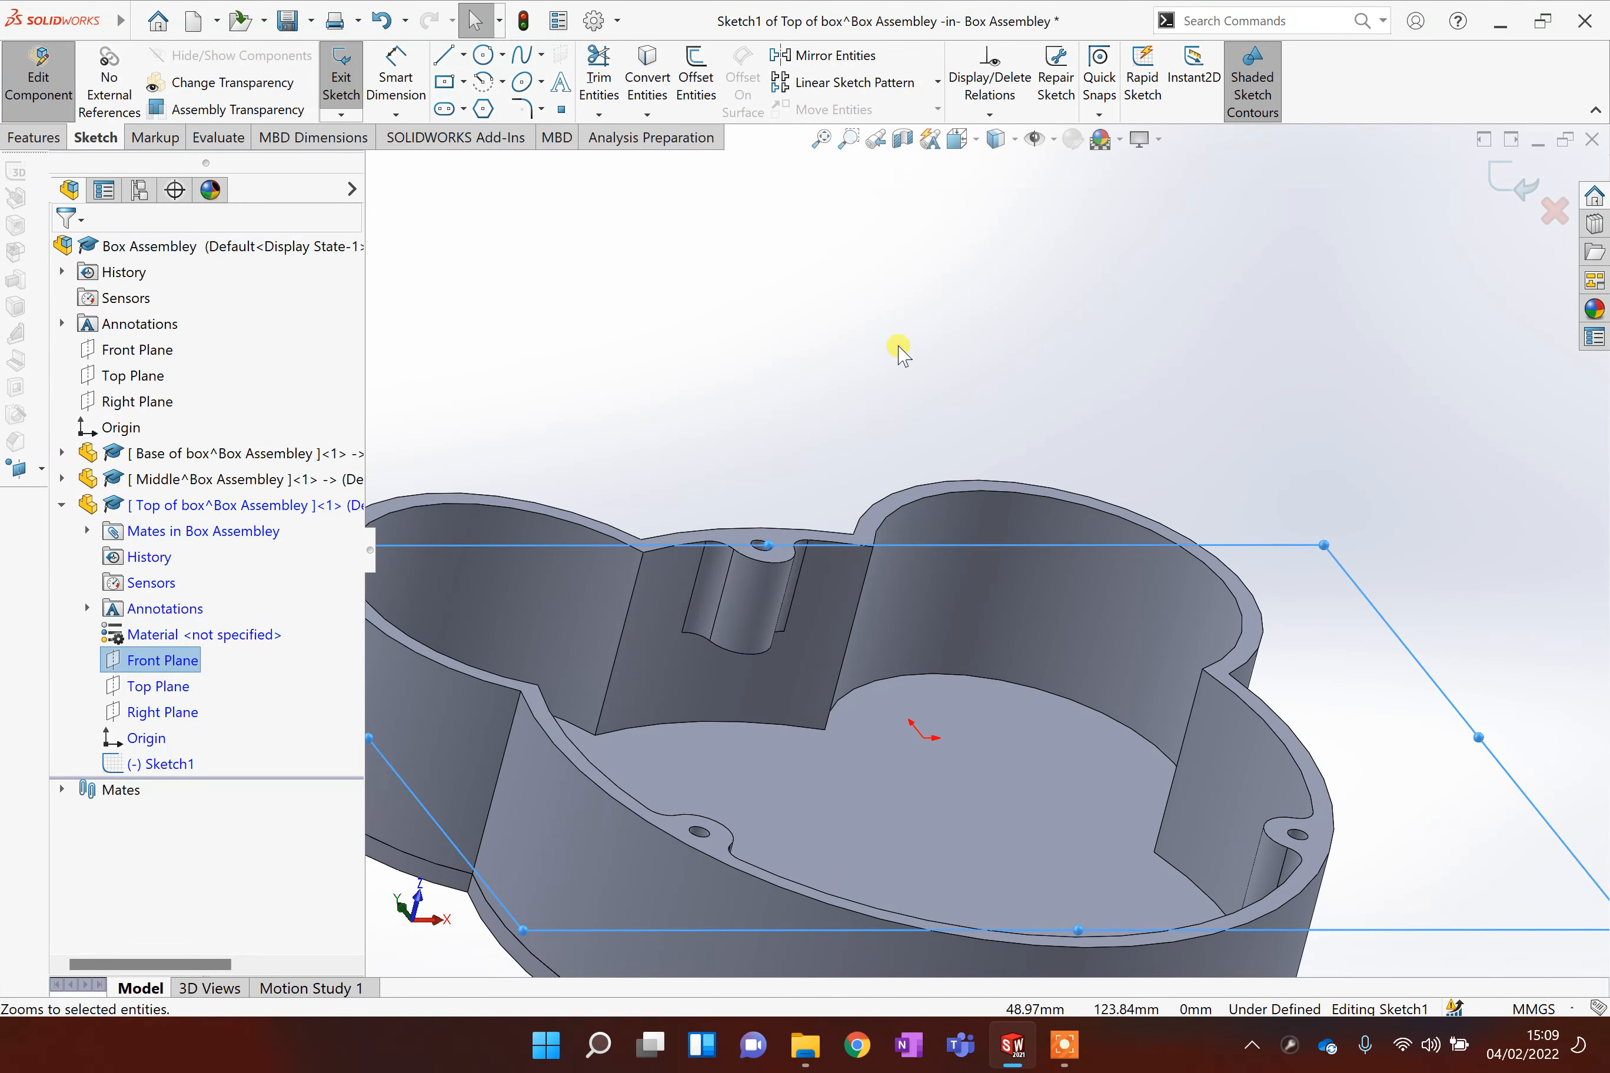
scroll(931, 395, "up", 3)
middle_click_drag(931, 395, 1017, 320)
middle_click_drag(953, 365, 816, 442)
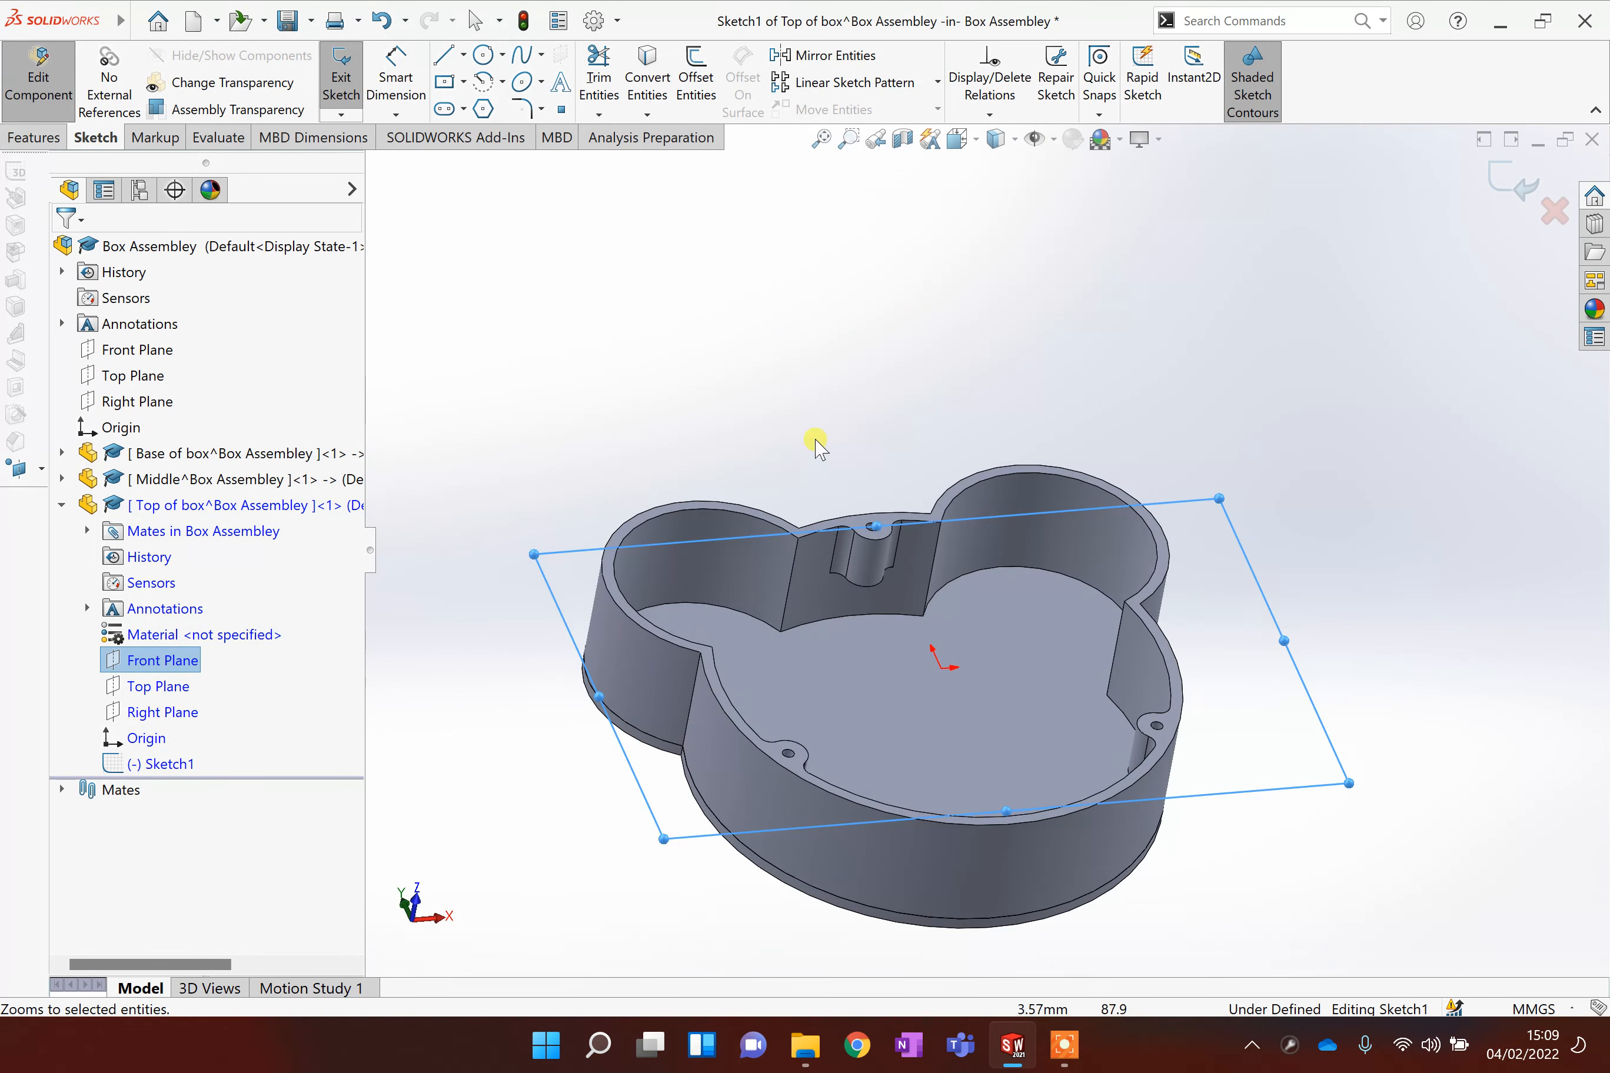
right_click(161, 664)
left_click(179, 631)
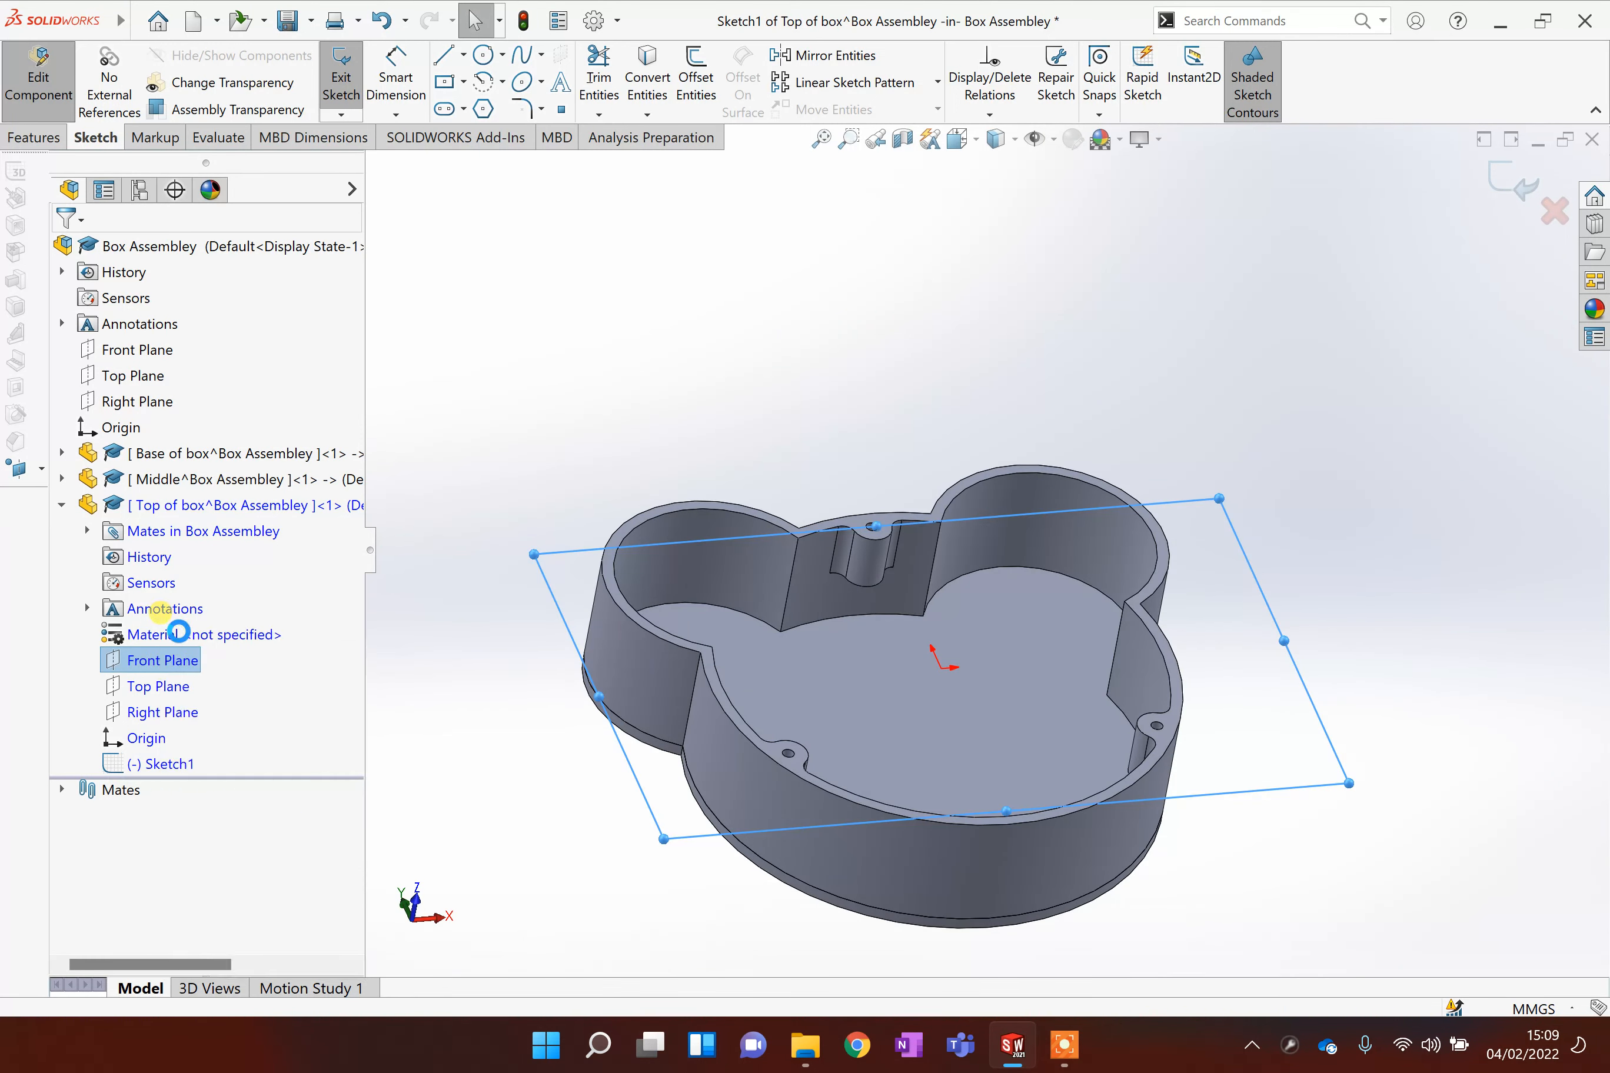
right_click(190, 656)
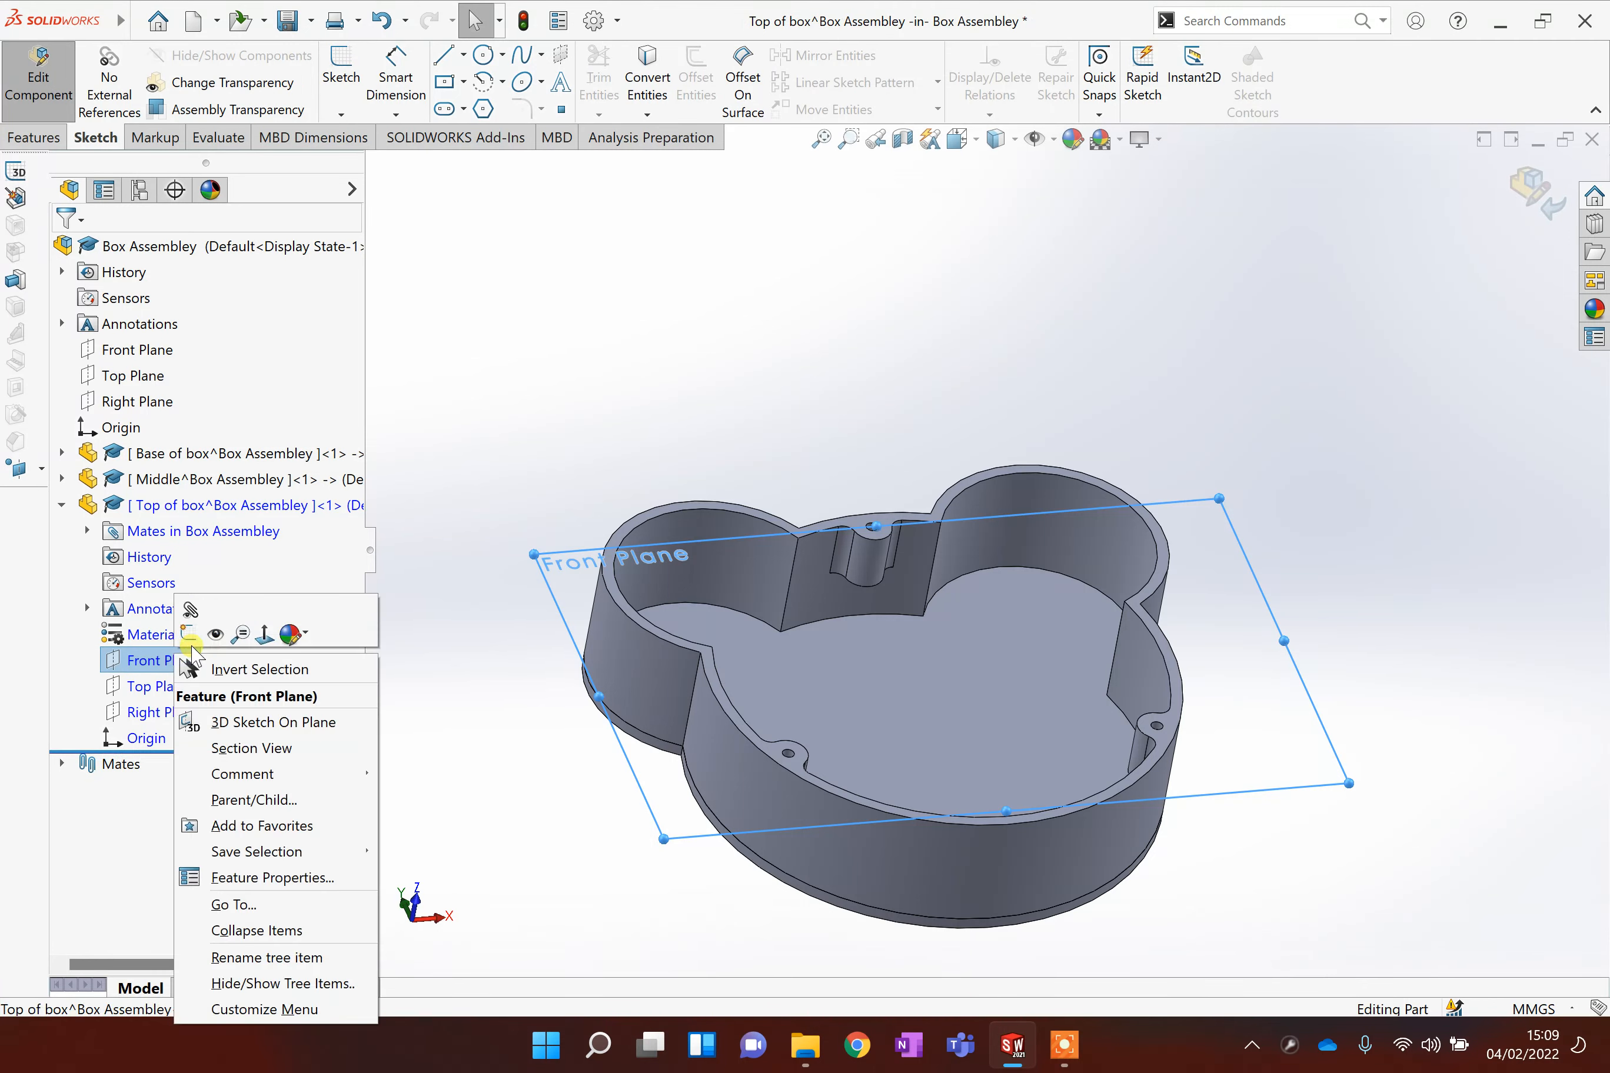
left_click(188, 632)
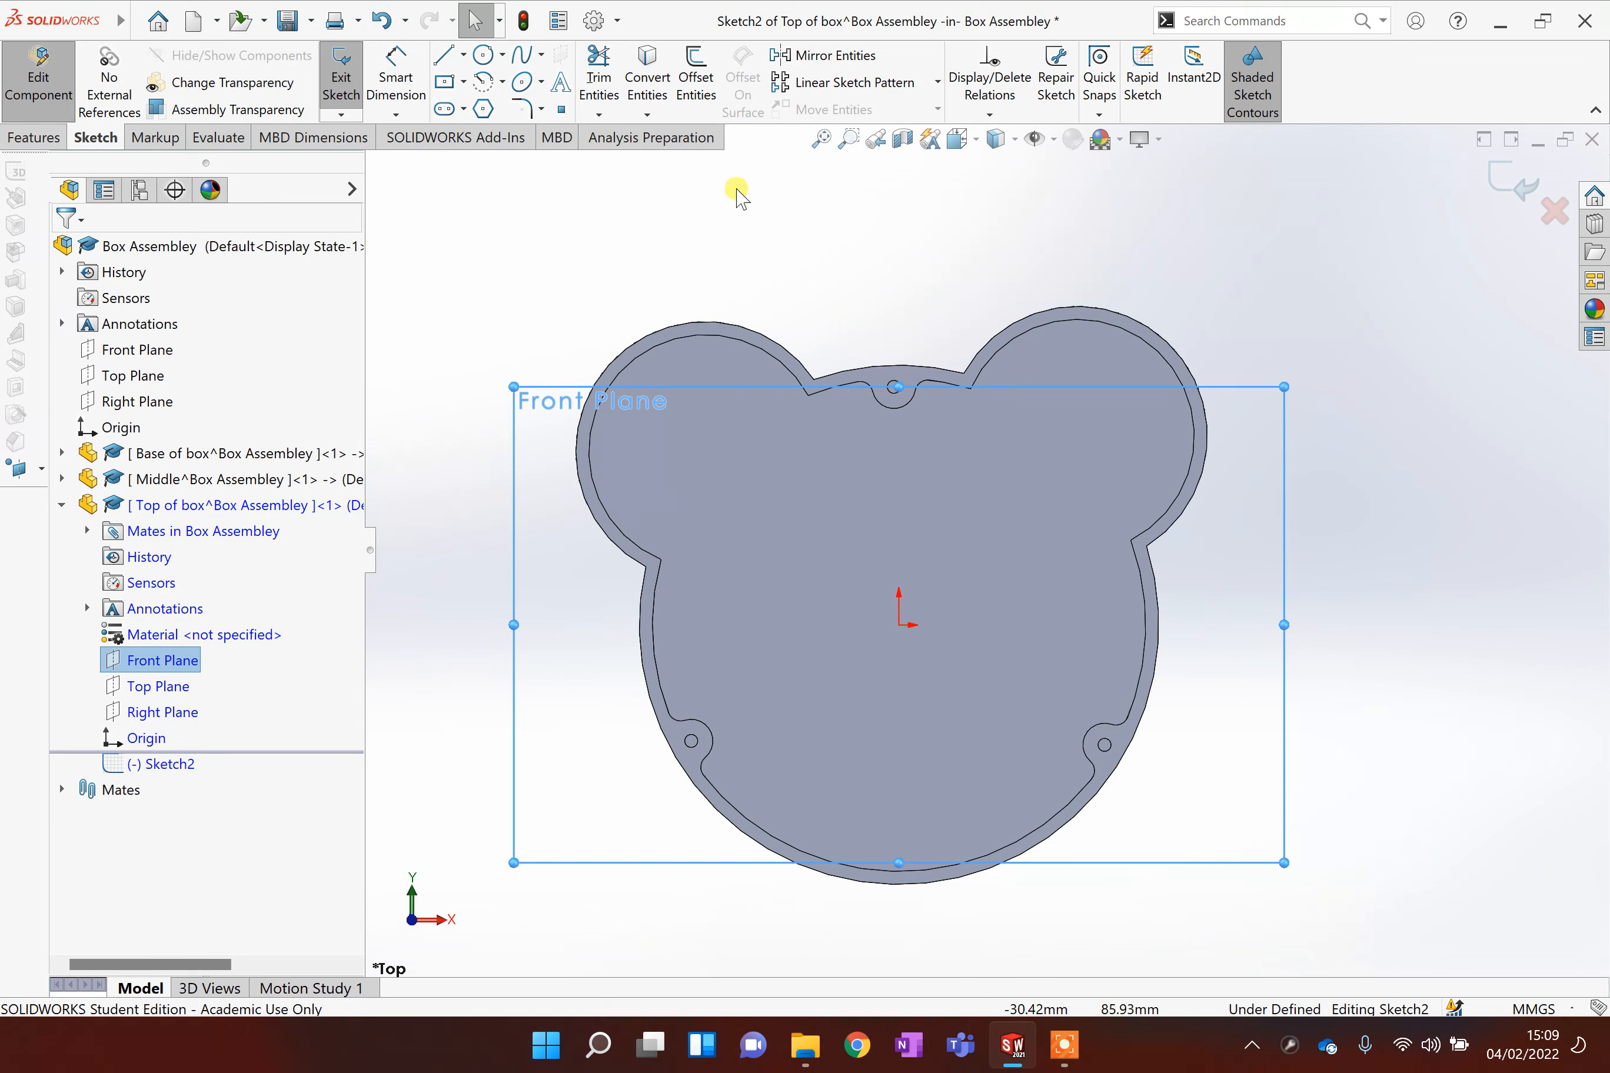
Step: Convert the outer outline of the Middle part's upper rim face into sketch entities
left_click(649, 81)
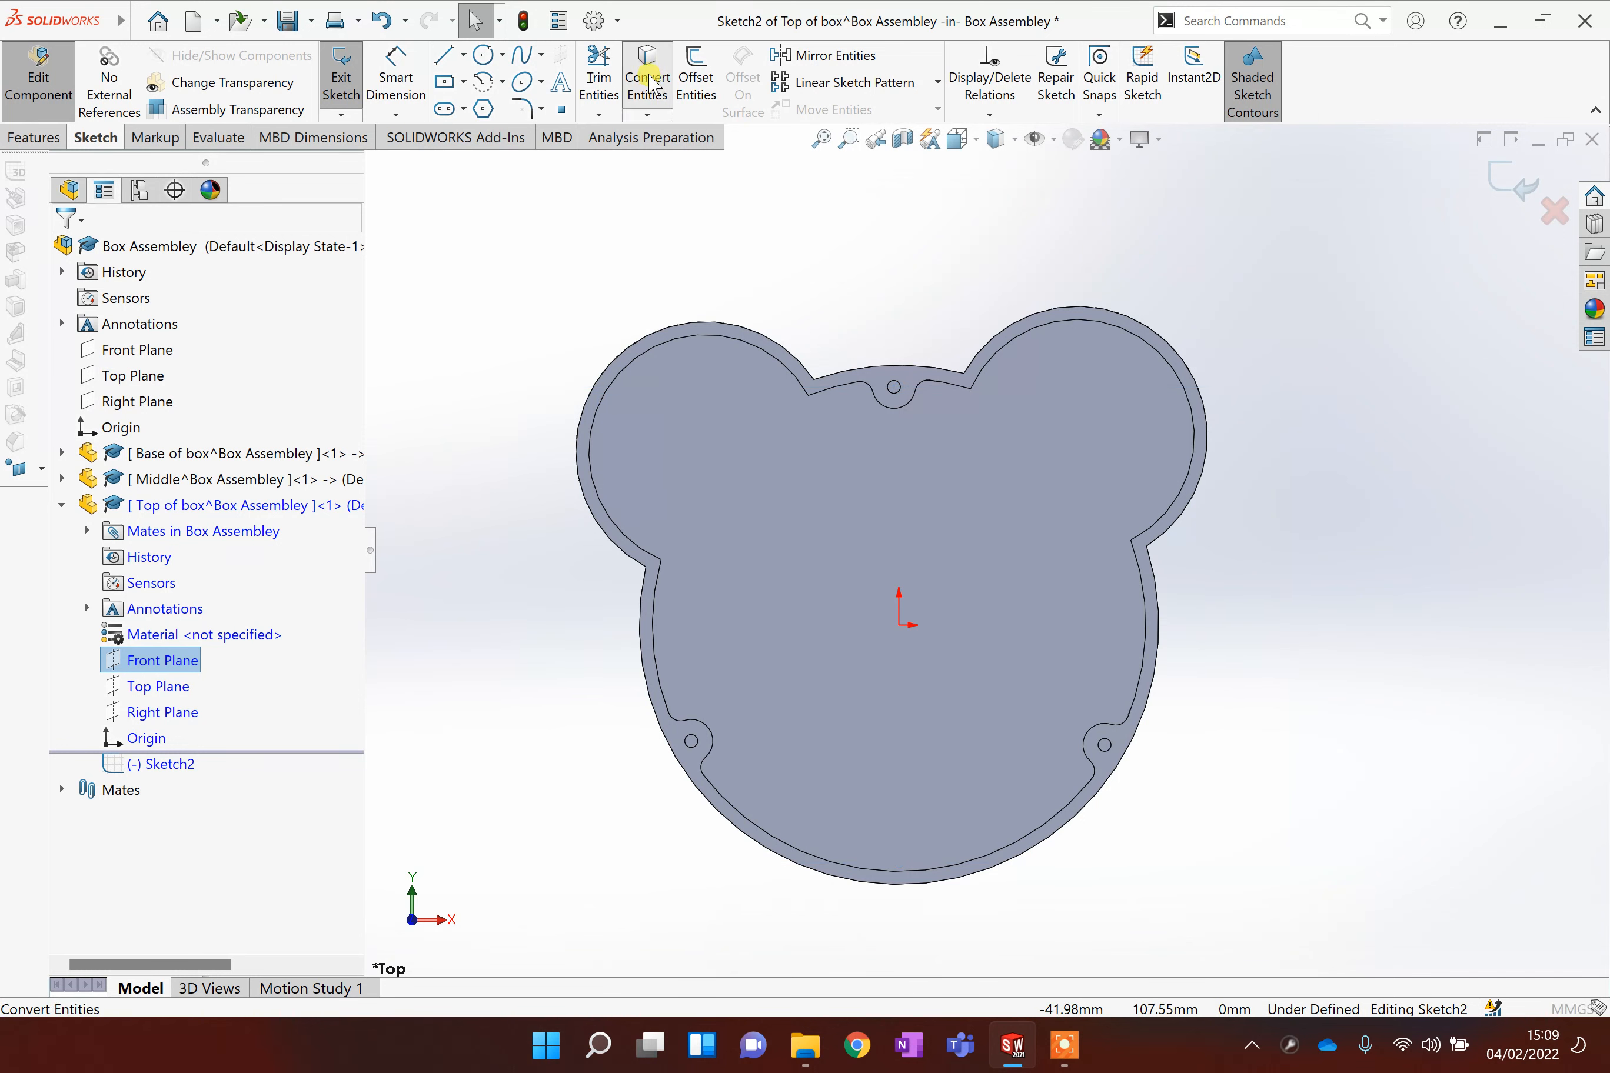
left_click(884, 375)
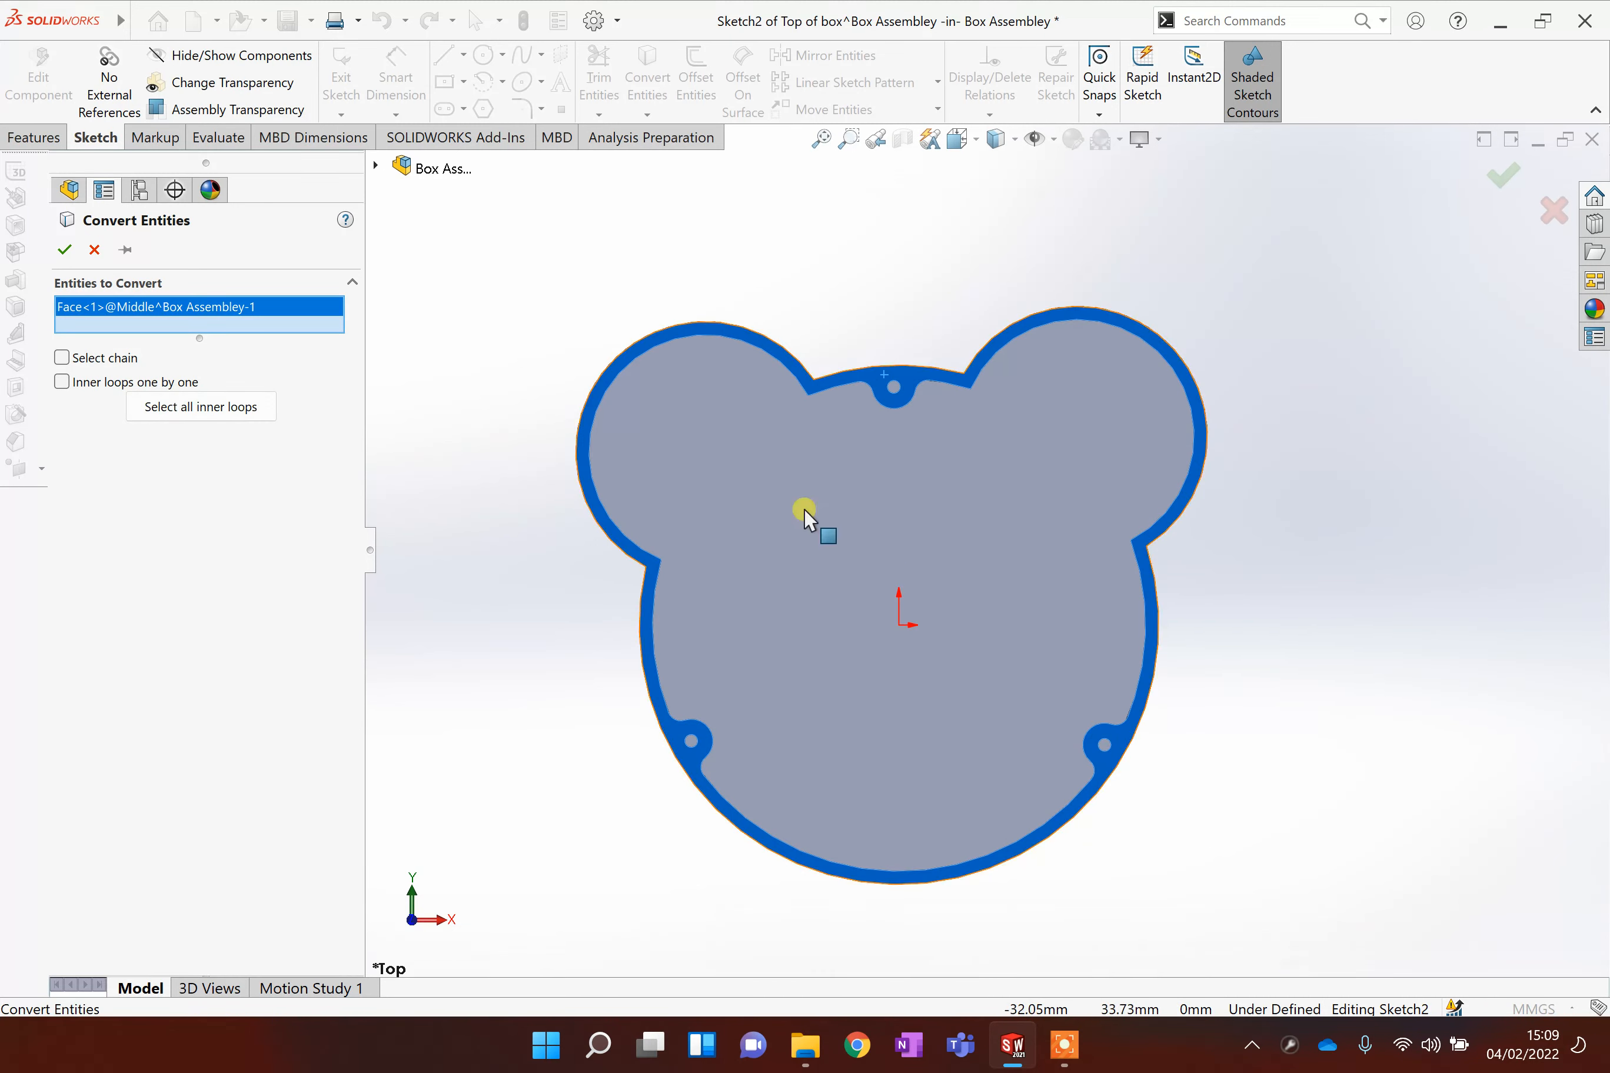
left_click(64, 249)
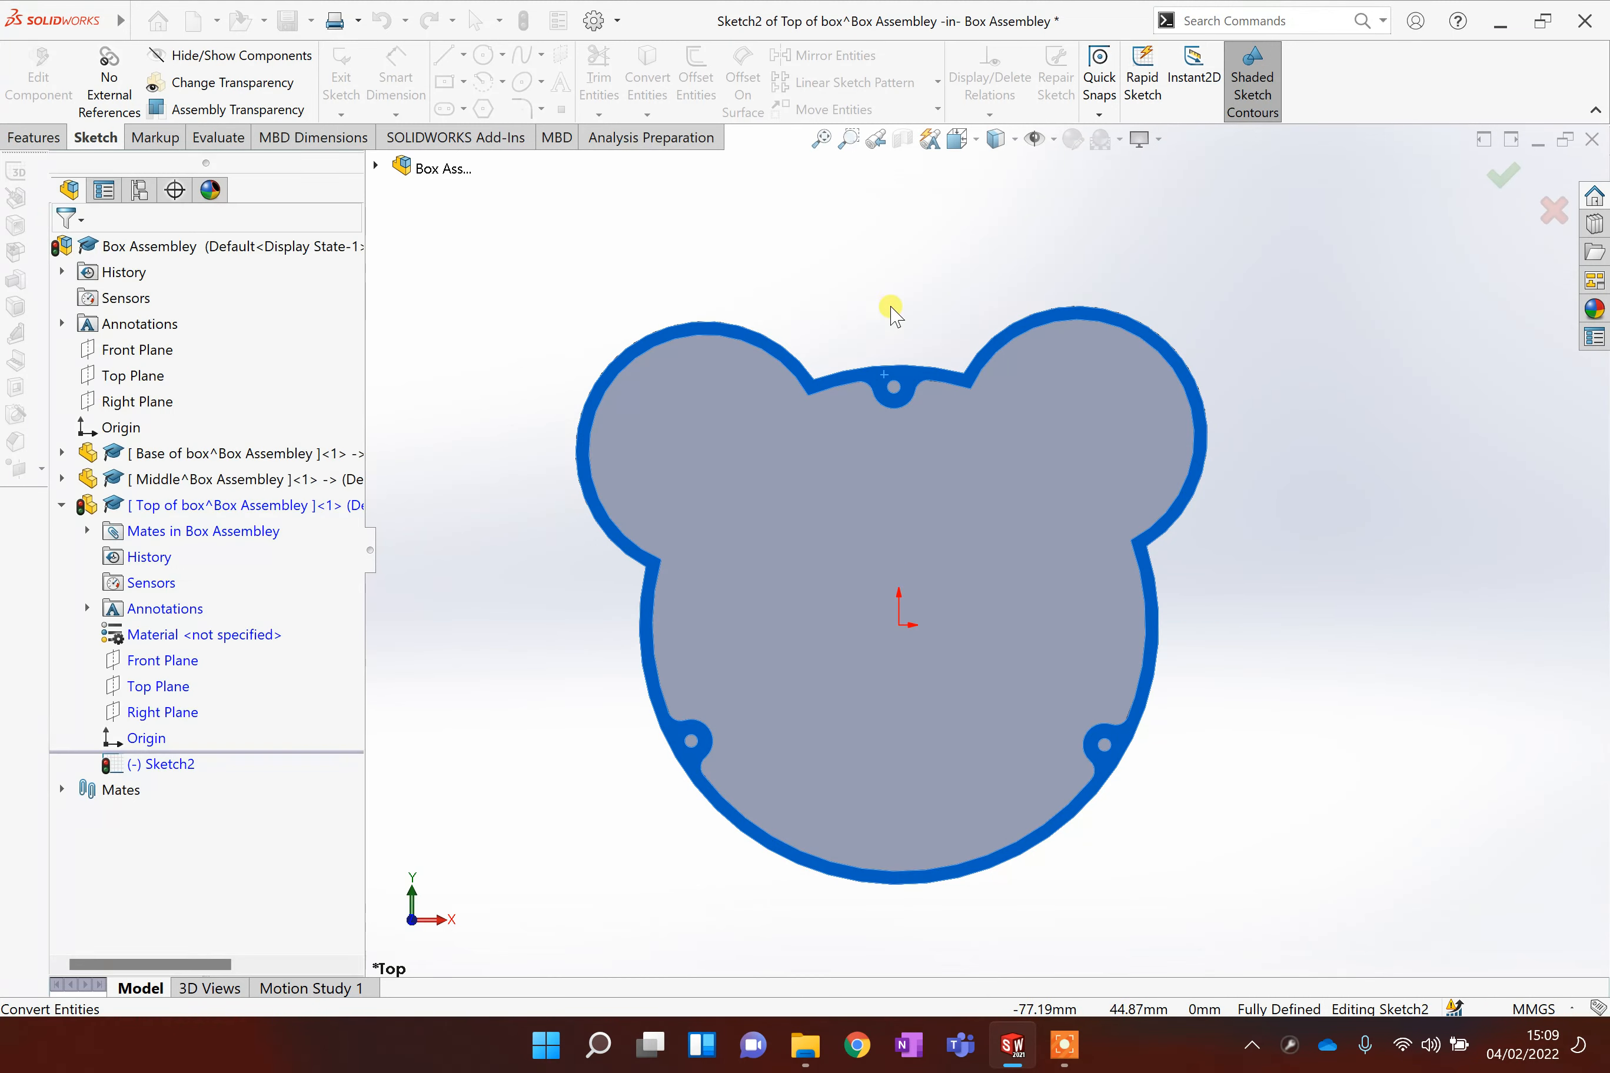
scroll(1007, 537, "up", 1)
middle_click_drag(1401, 595, 1417, 557)
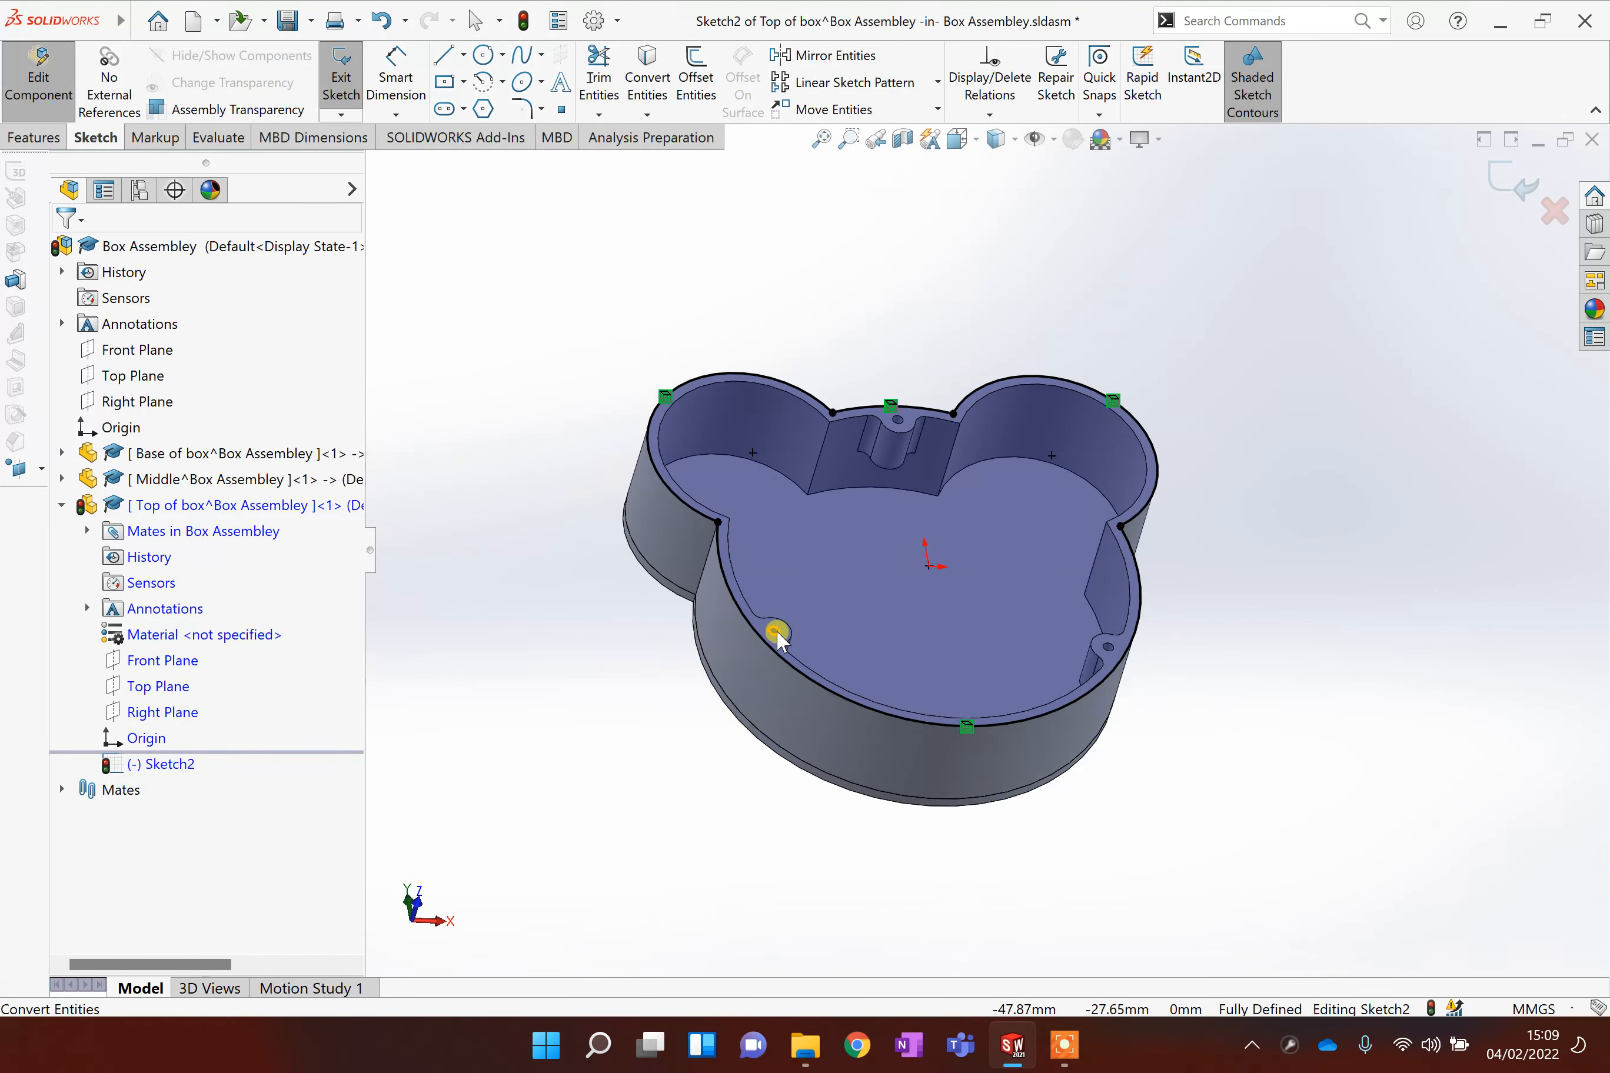
scroll(773, 636, "down", 3)
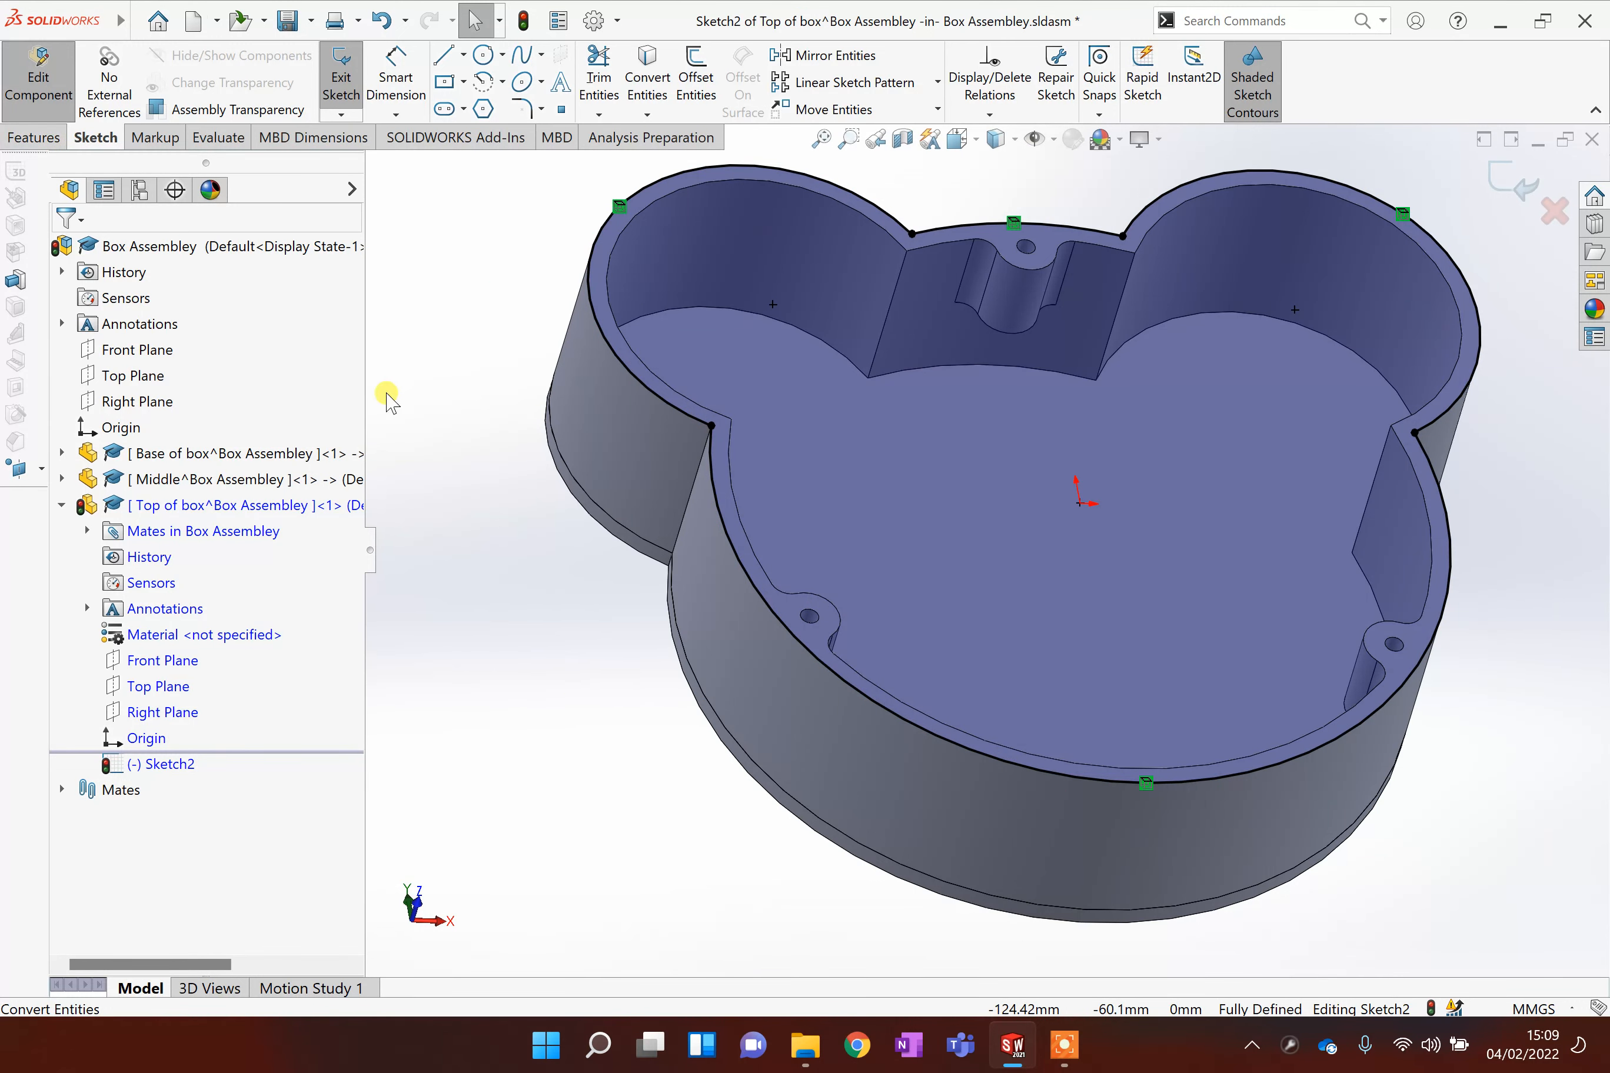
left_click(46, 137)
left_click(335, 69)
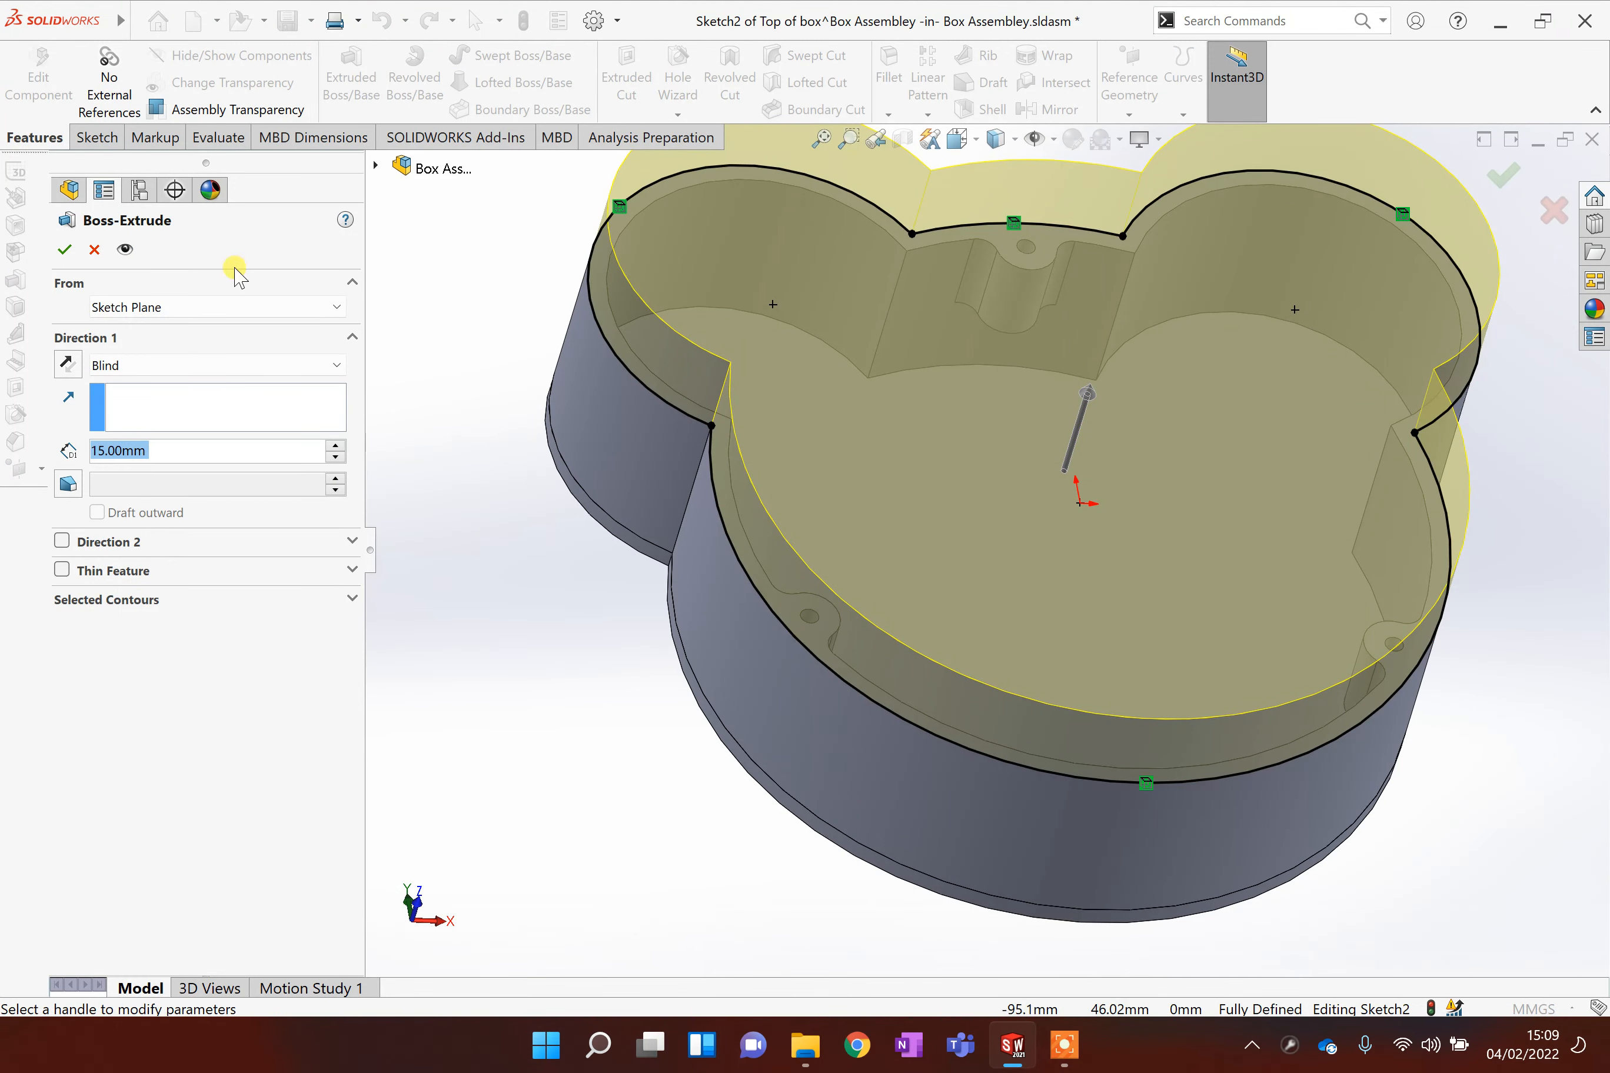
left_click(97, 251)
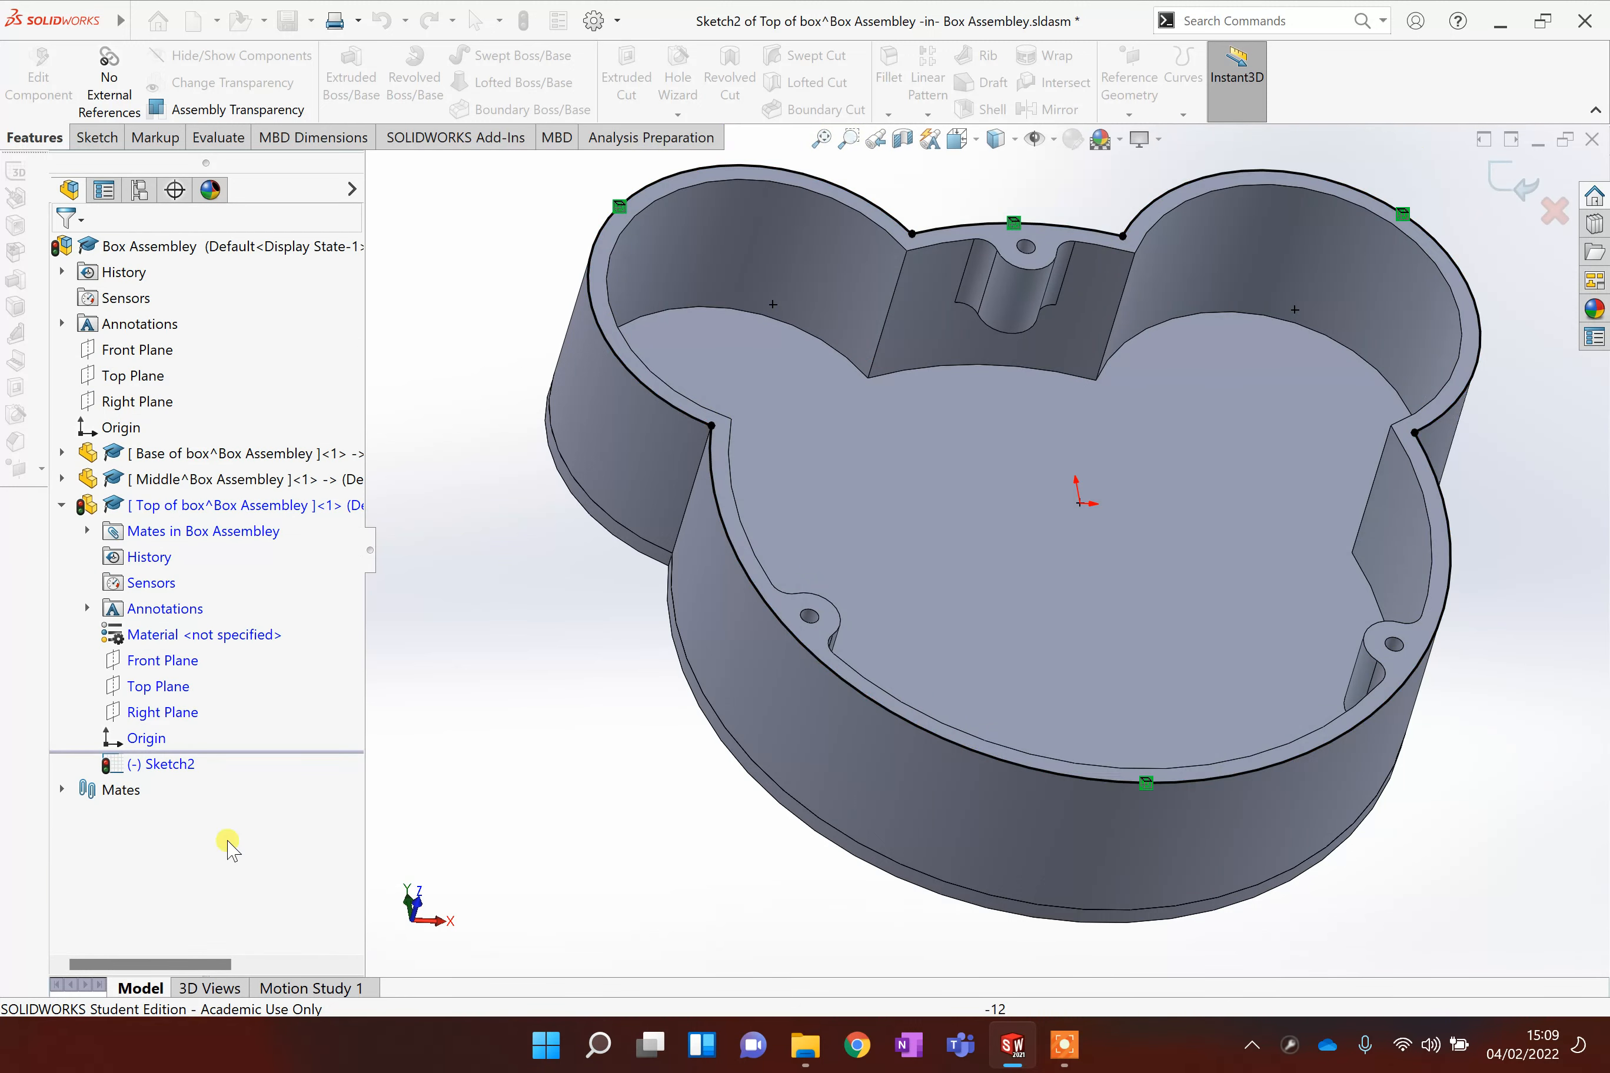
right_click(169, 781)
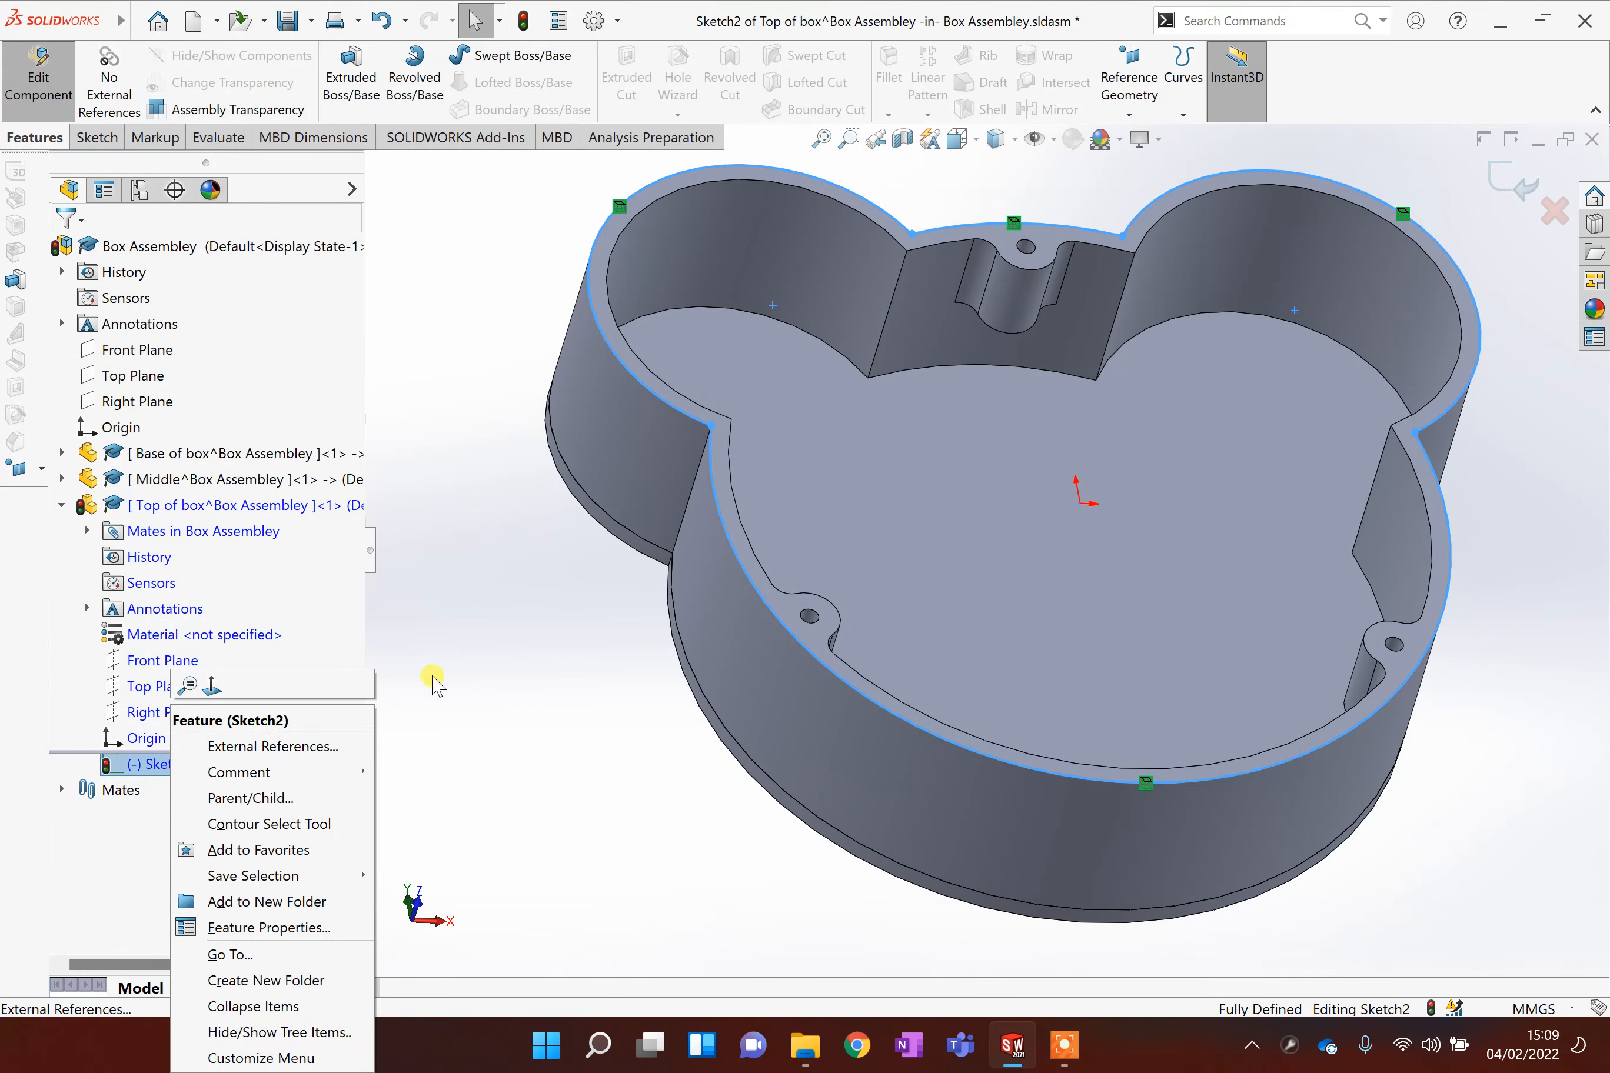
left_click(581, 610)
Step: Convert the edges of the three screw holes in the Middle part's rim into sketch circles
left_click(97, 138)
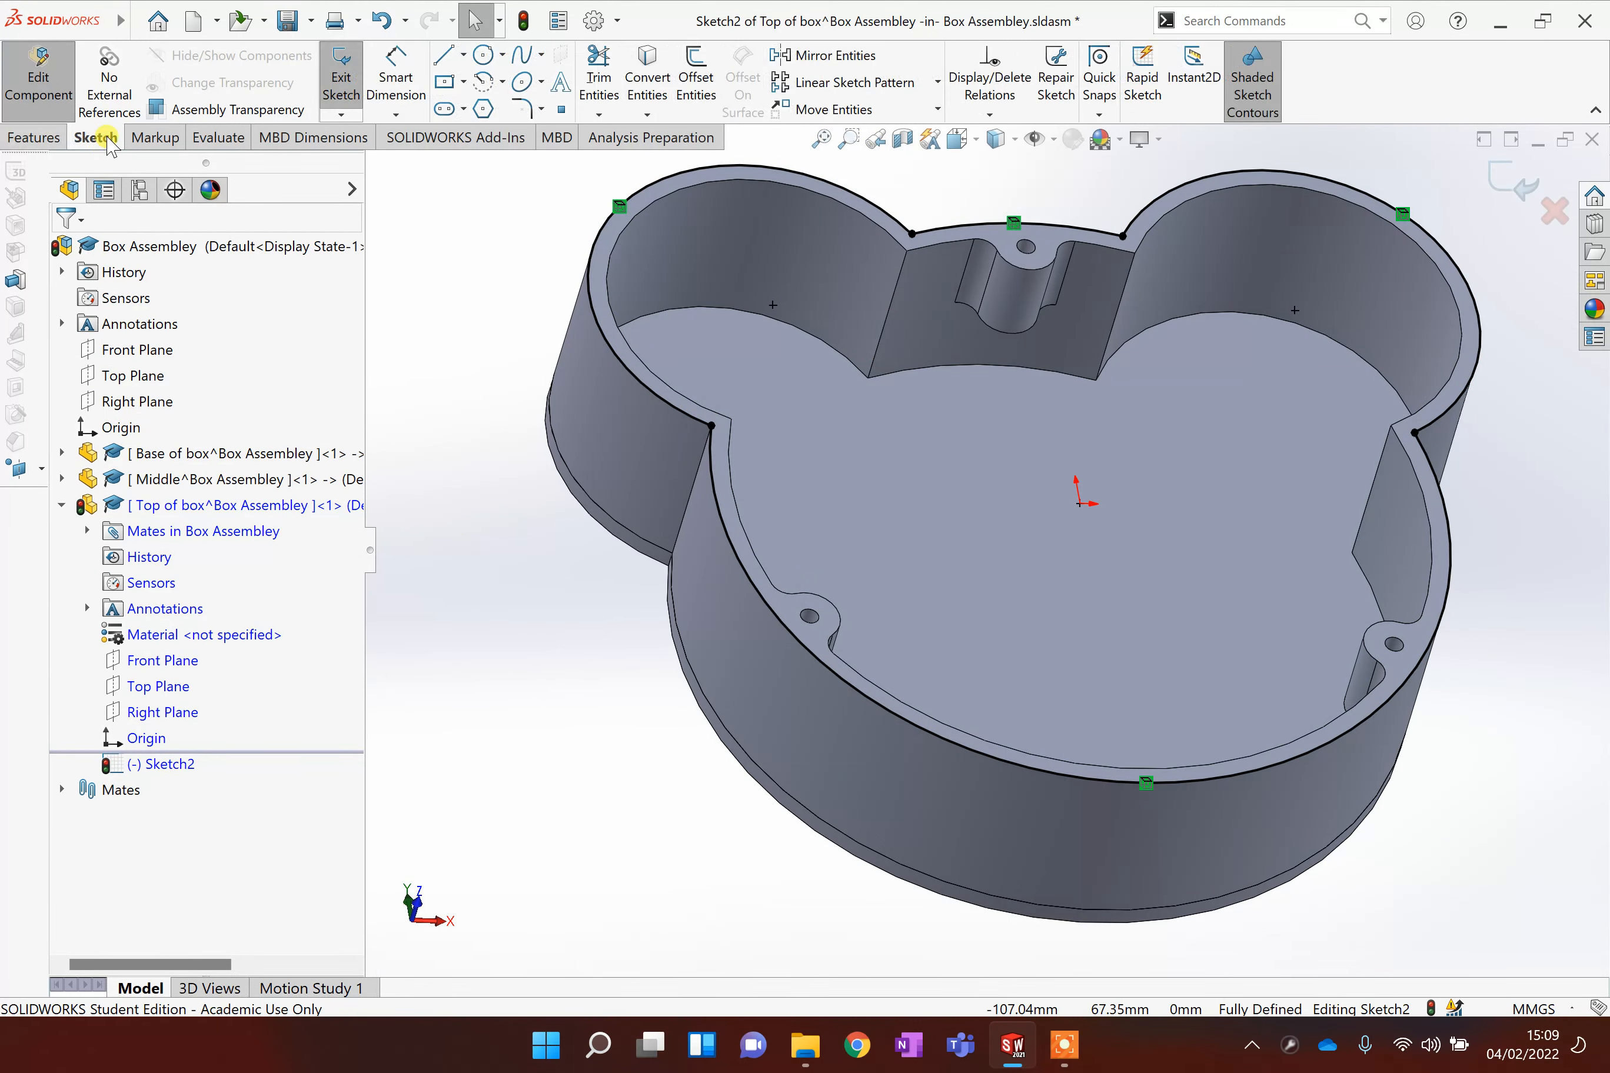
left_click(656, 66)
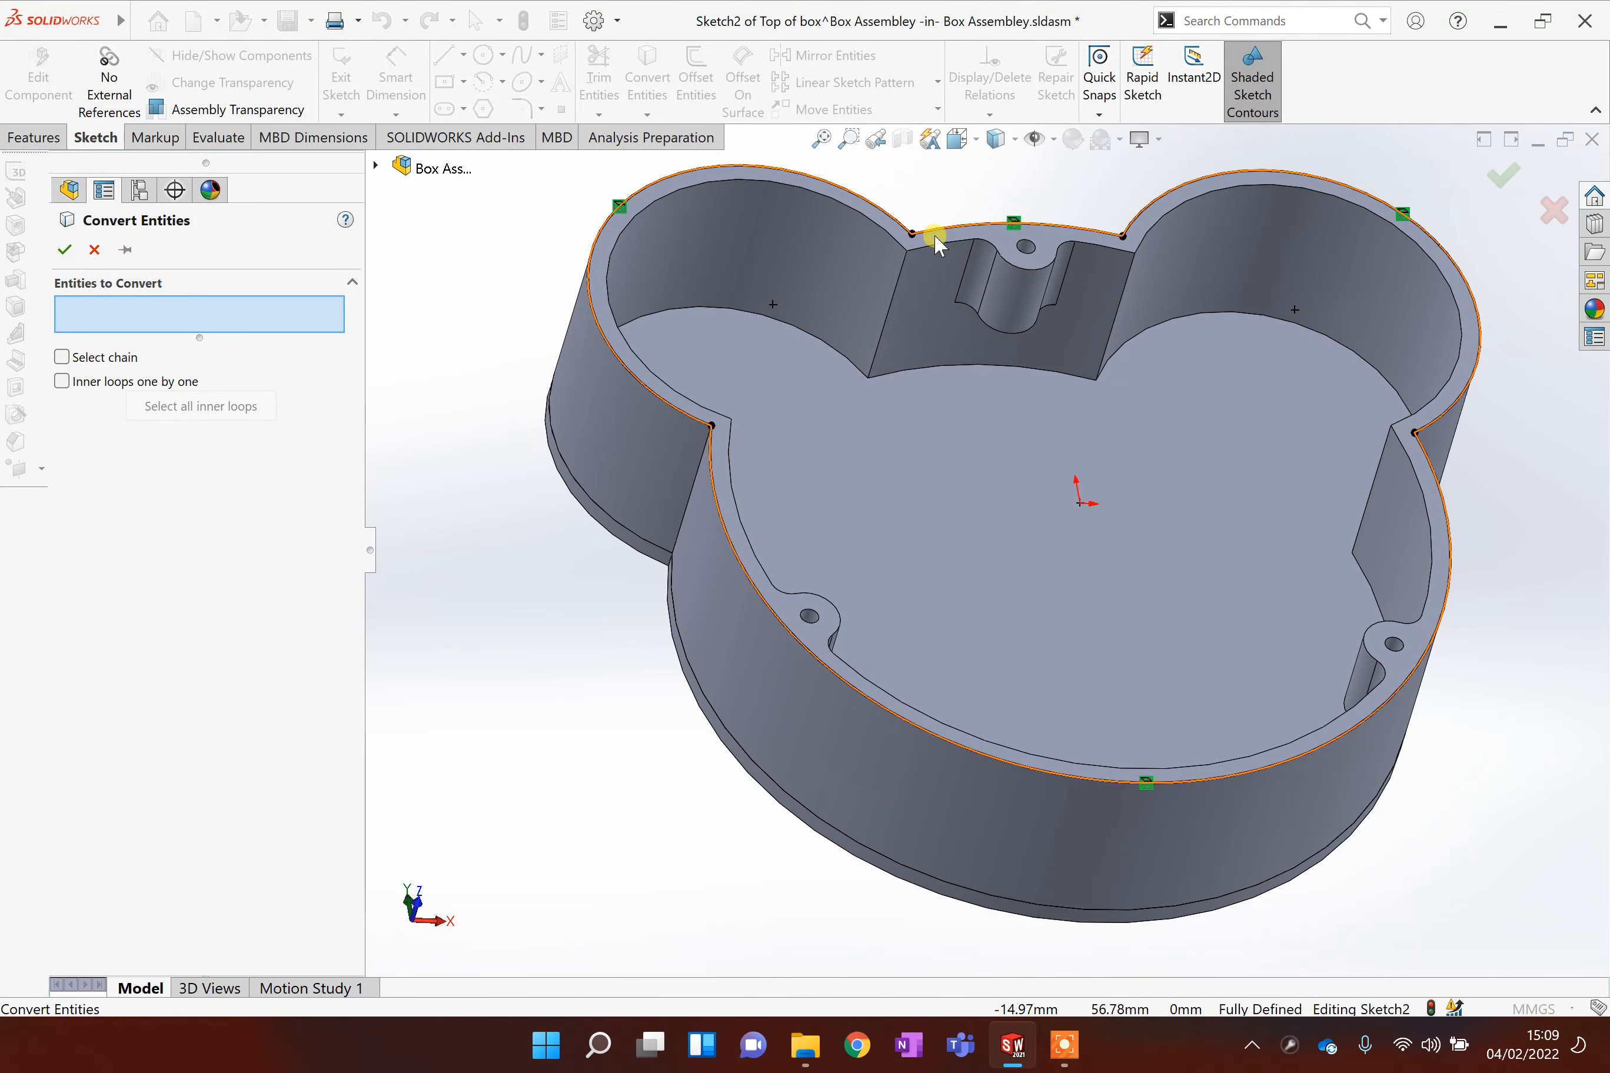
scroll(1039, 251, "down", 2)
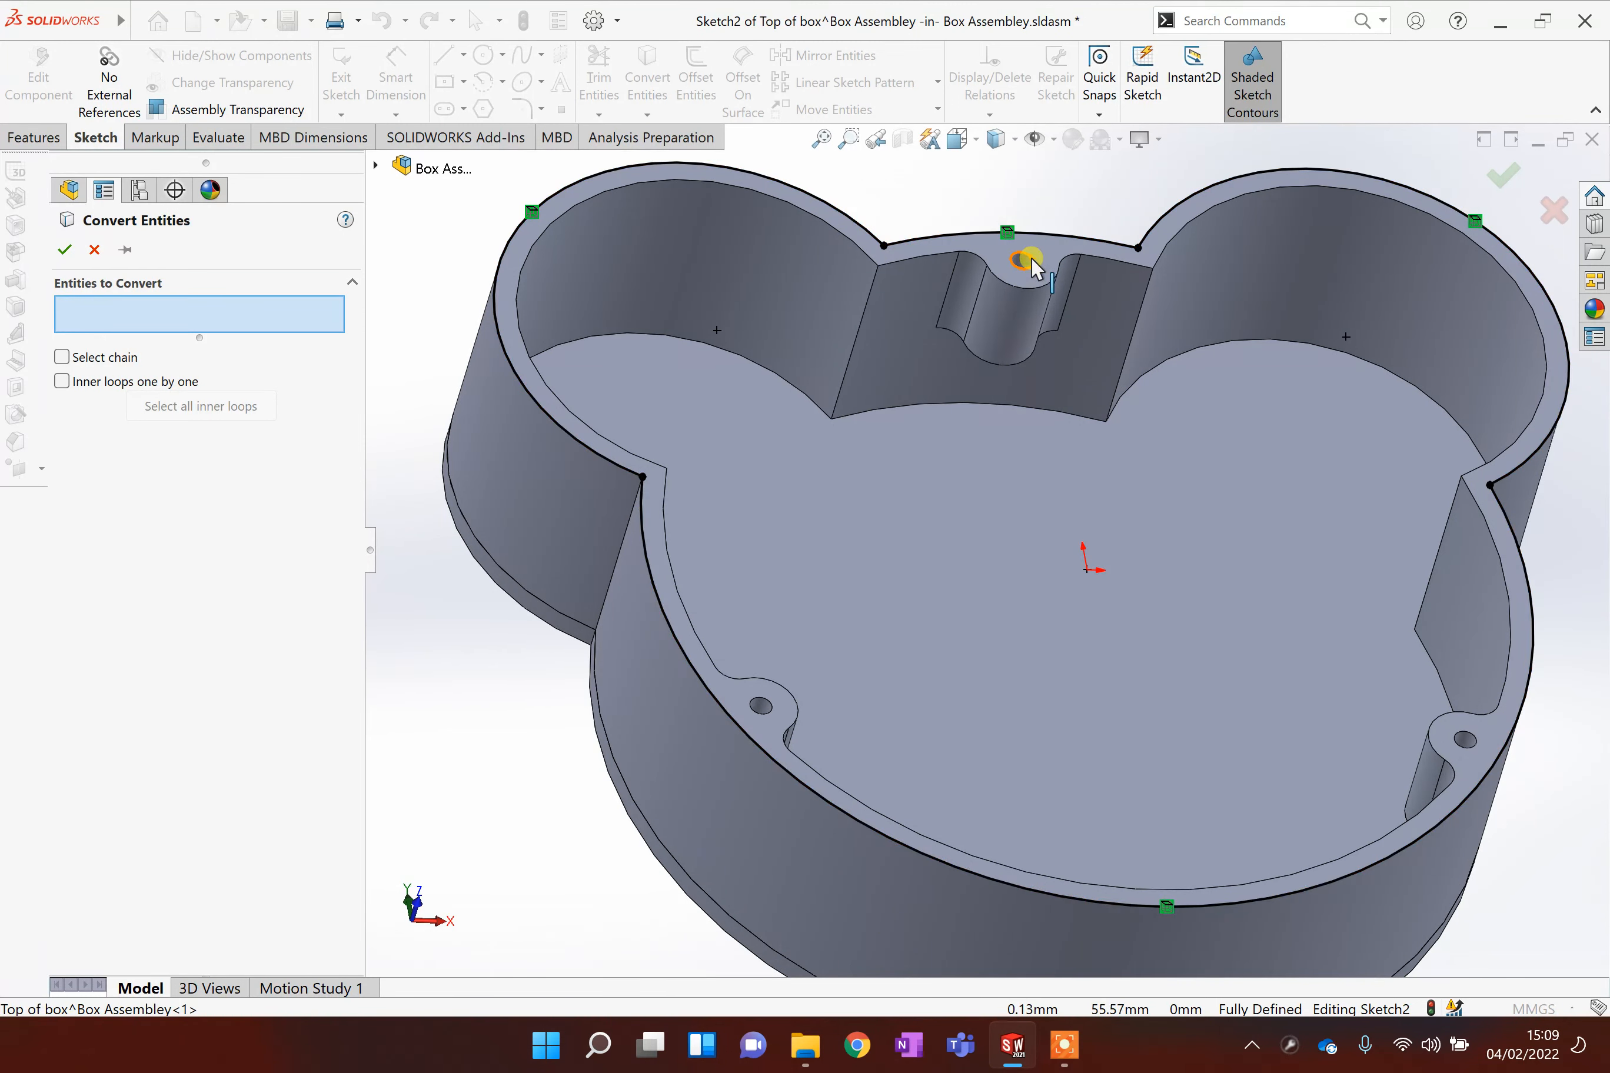
left_click(1034, 263)
left_click(760, 706)
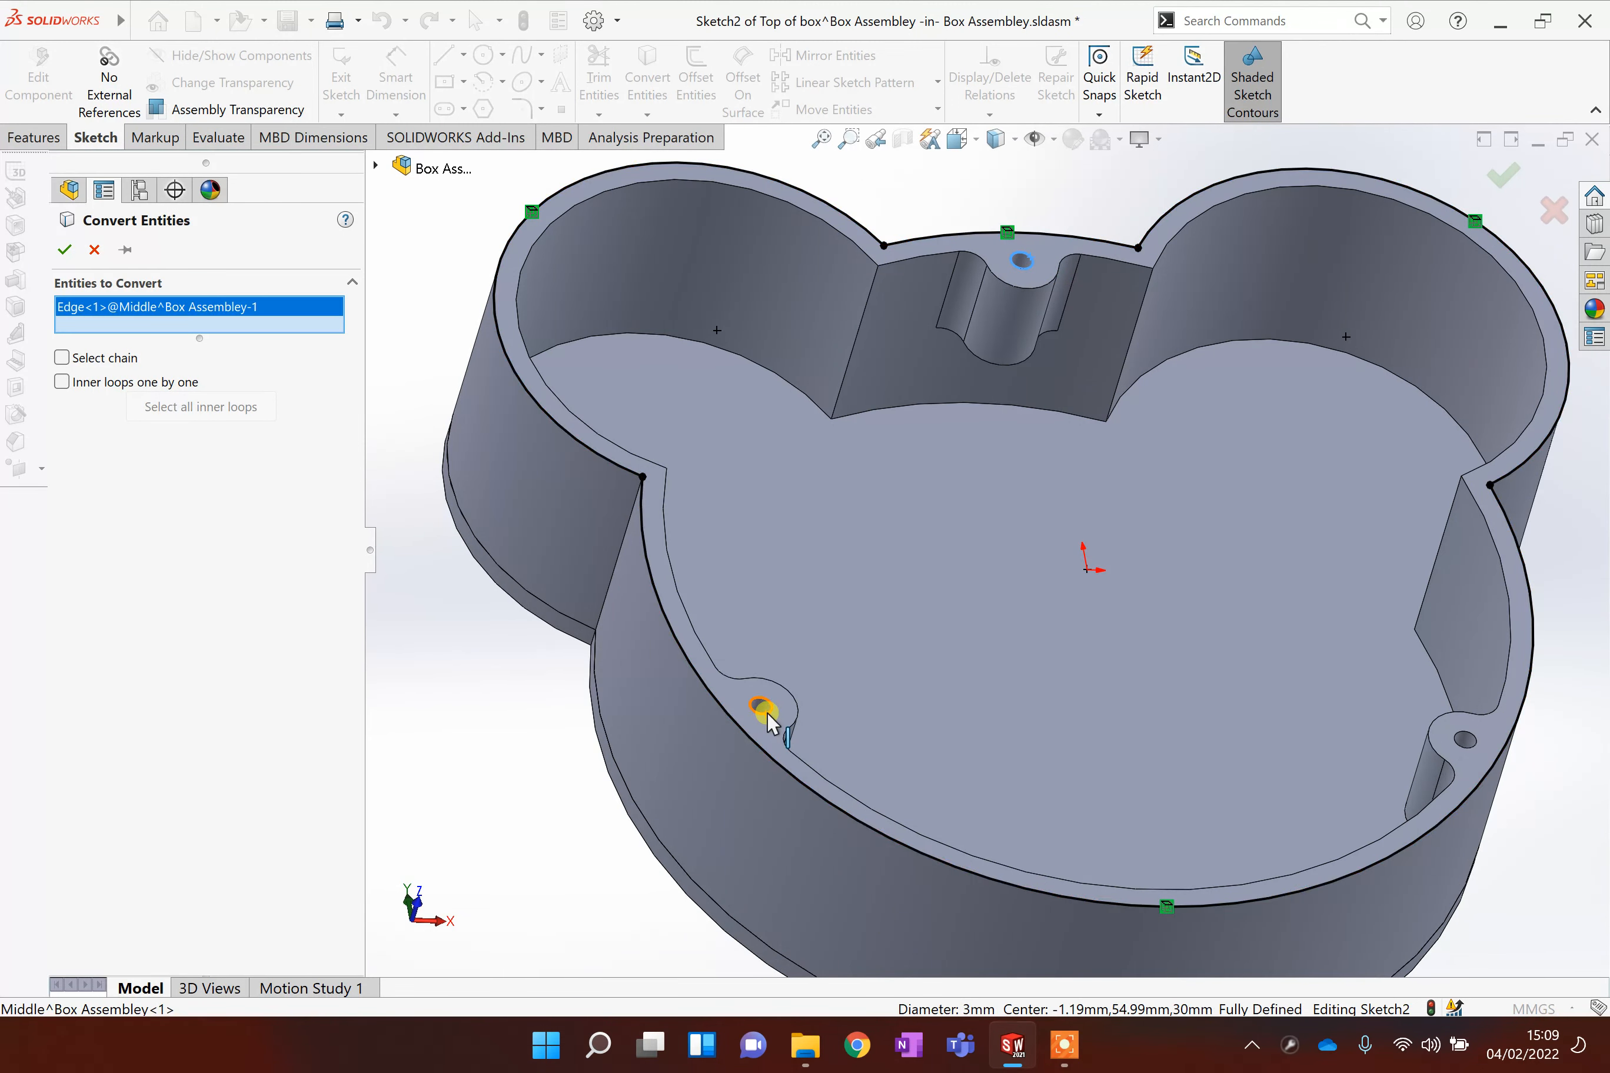
left_click(1482, 738)
middle_click_drag(1200, 375, 1161, 554)
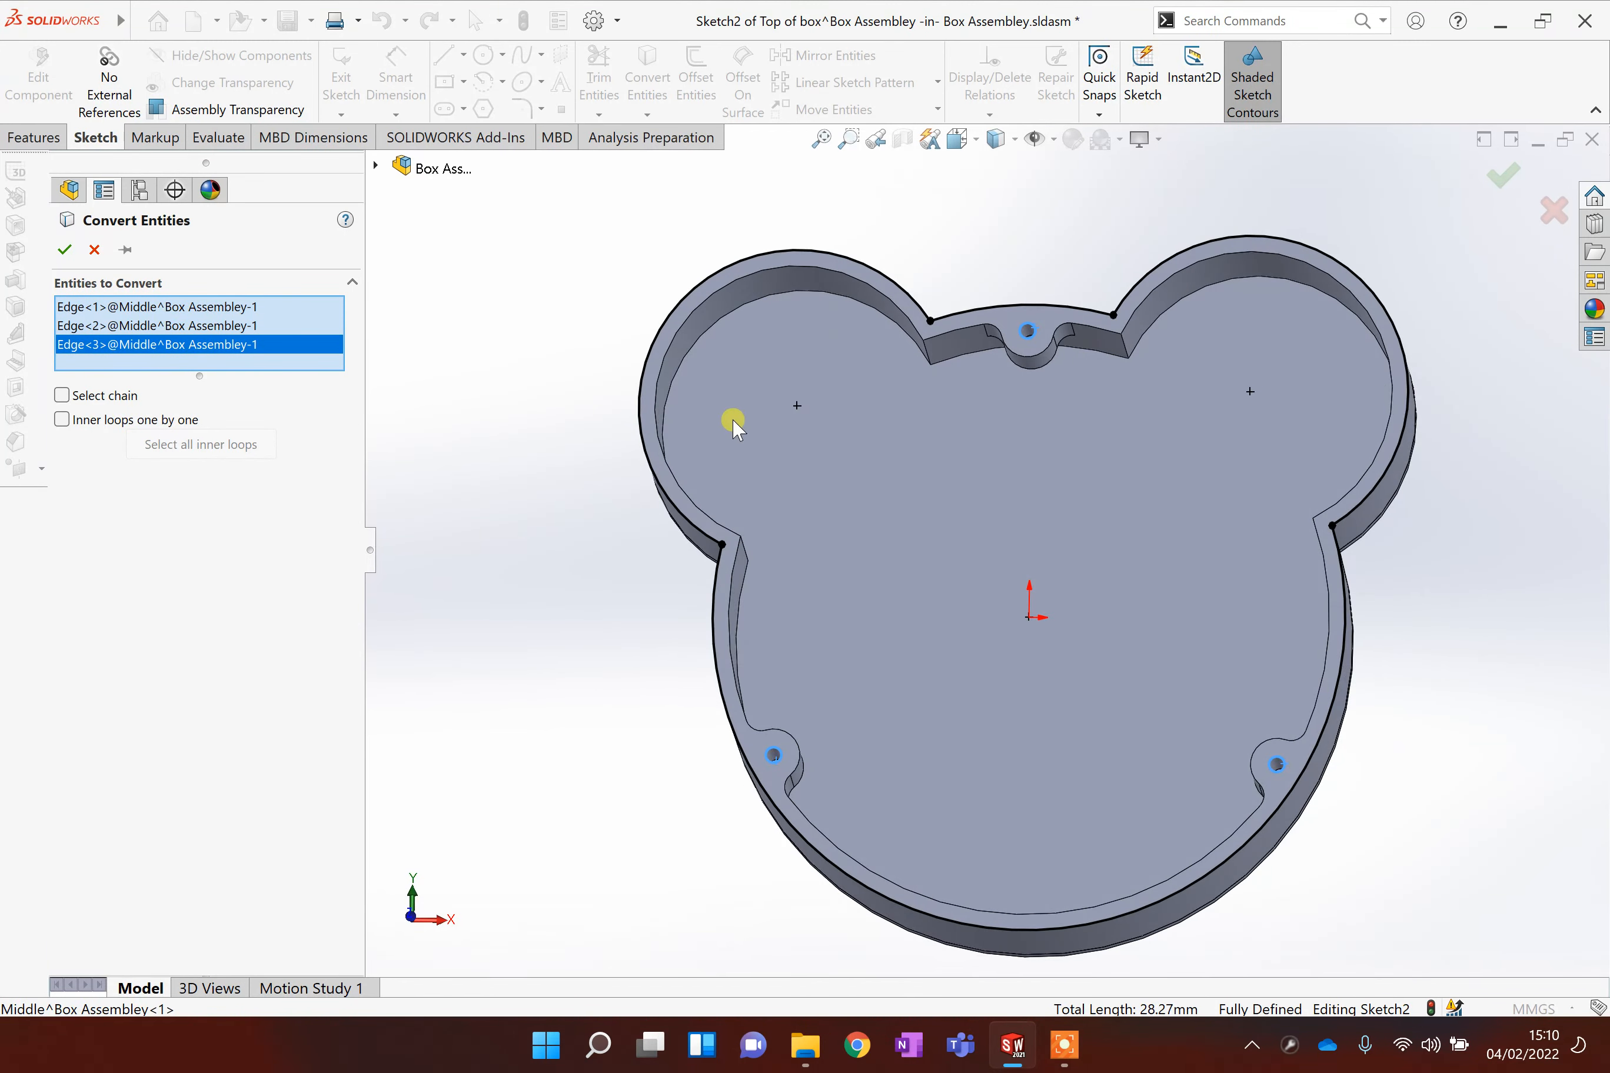
left_click(66, 250)
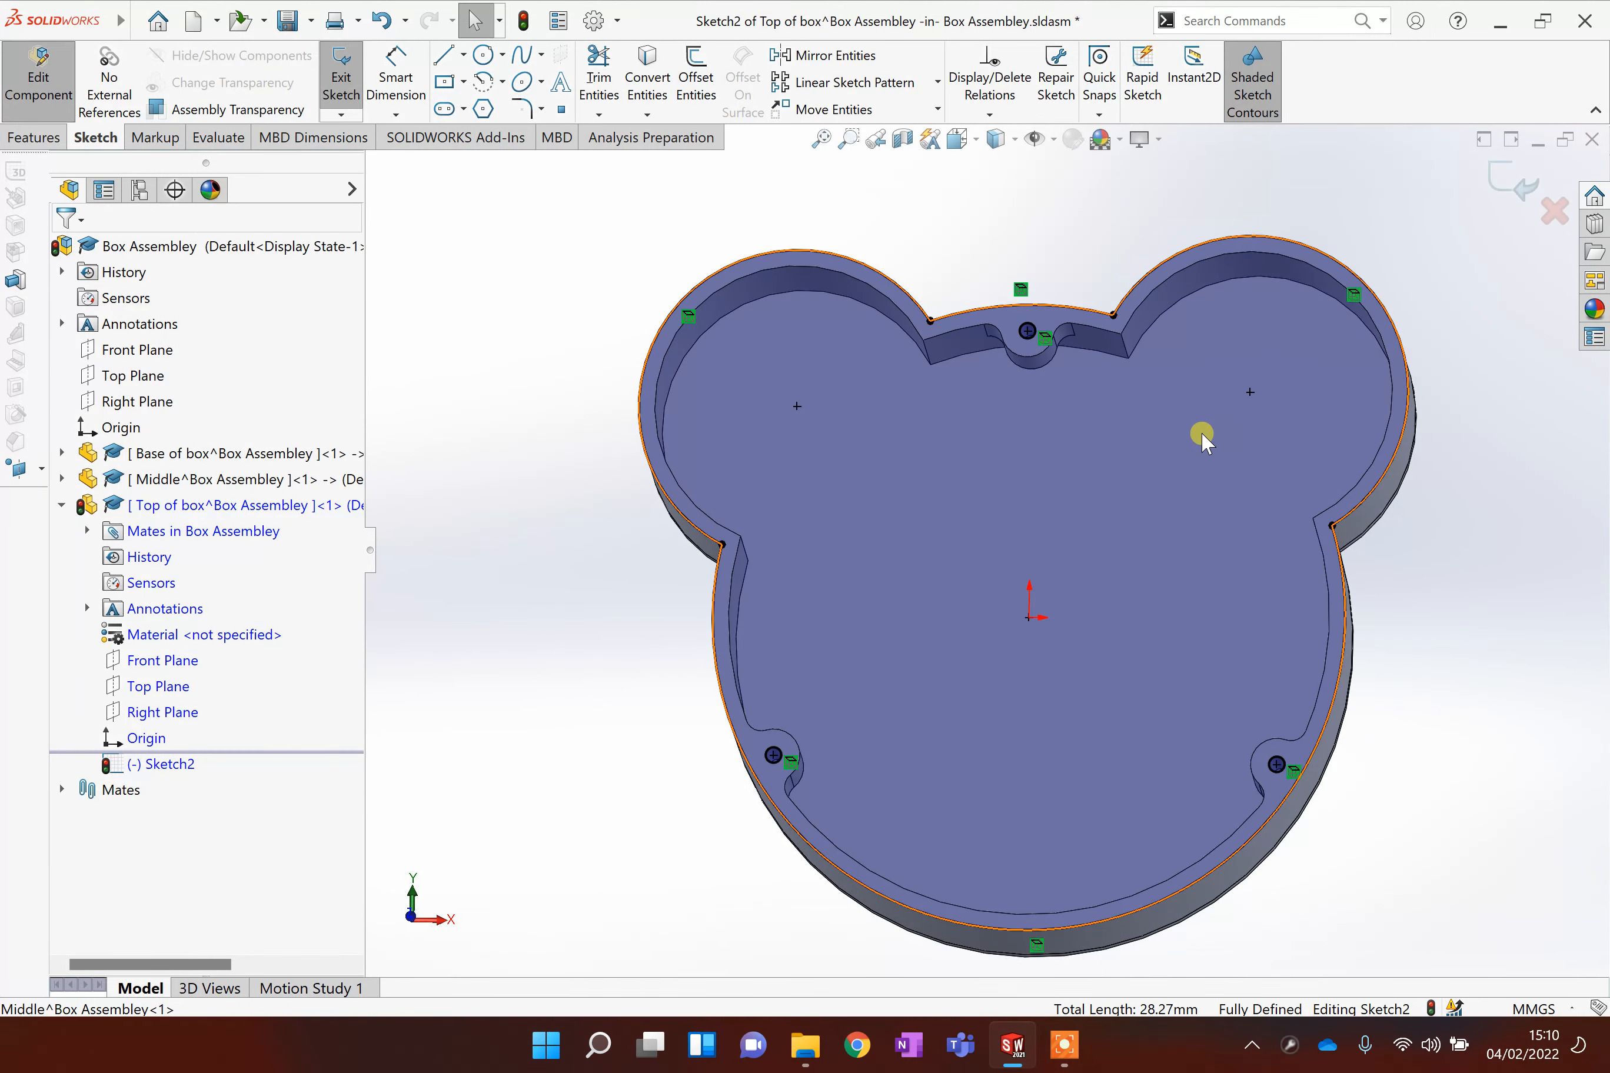
Step: Sketch a circle of about 2.35 mm radius concentric with the screw hole between the two ears
scroll(1187, 348, "down", 5)
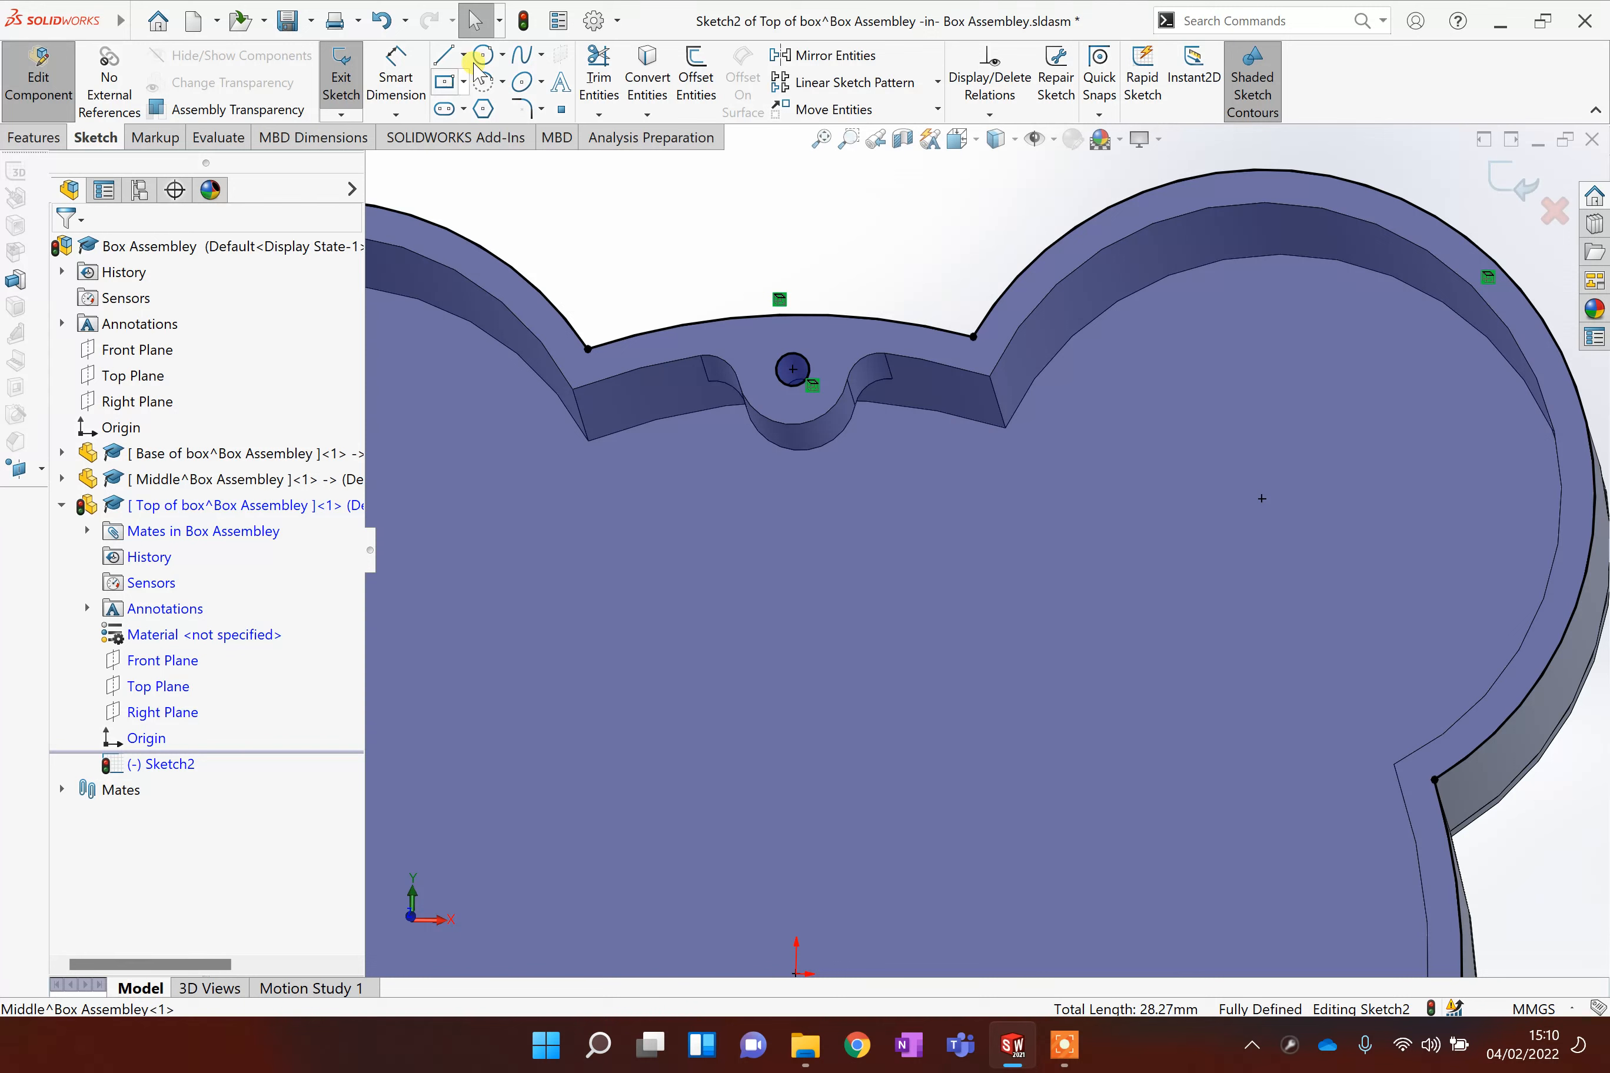
left_click(482, 55)
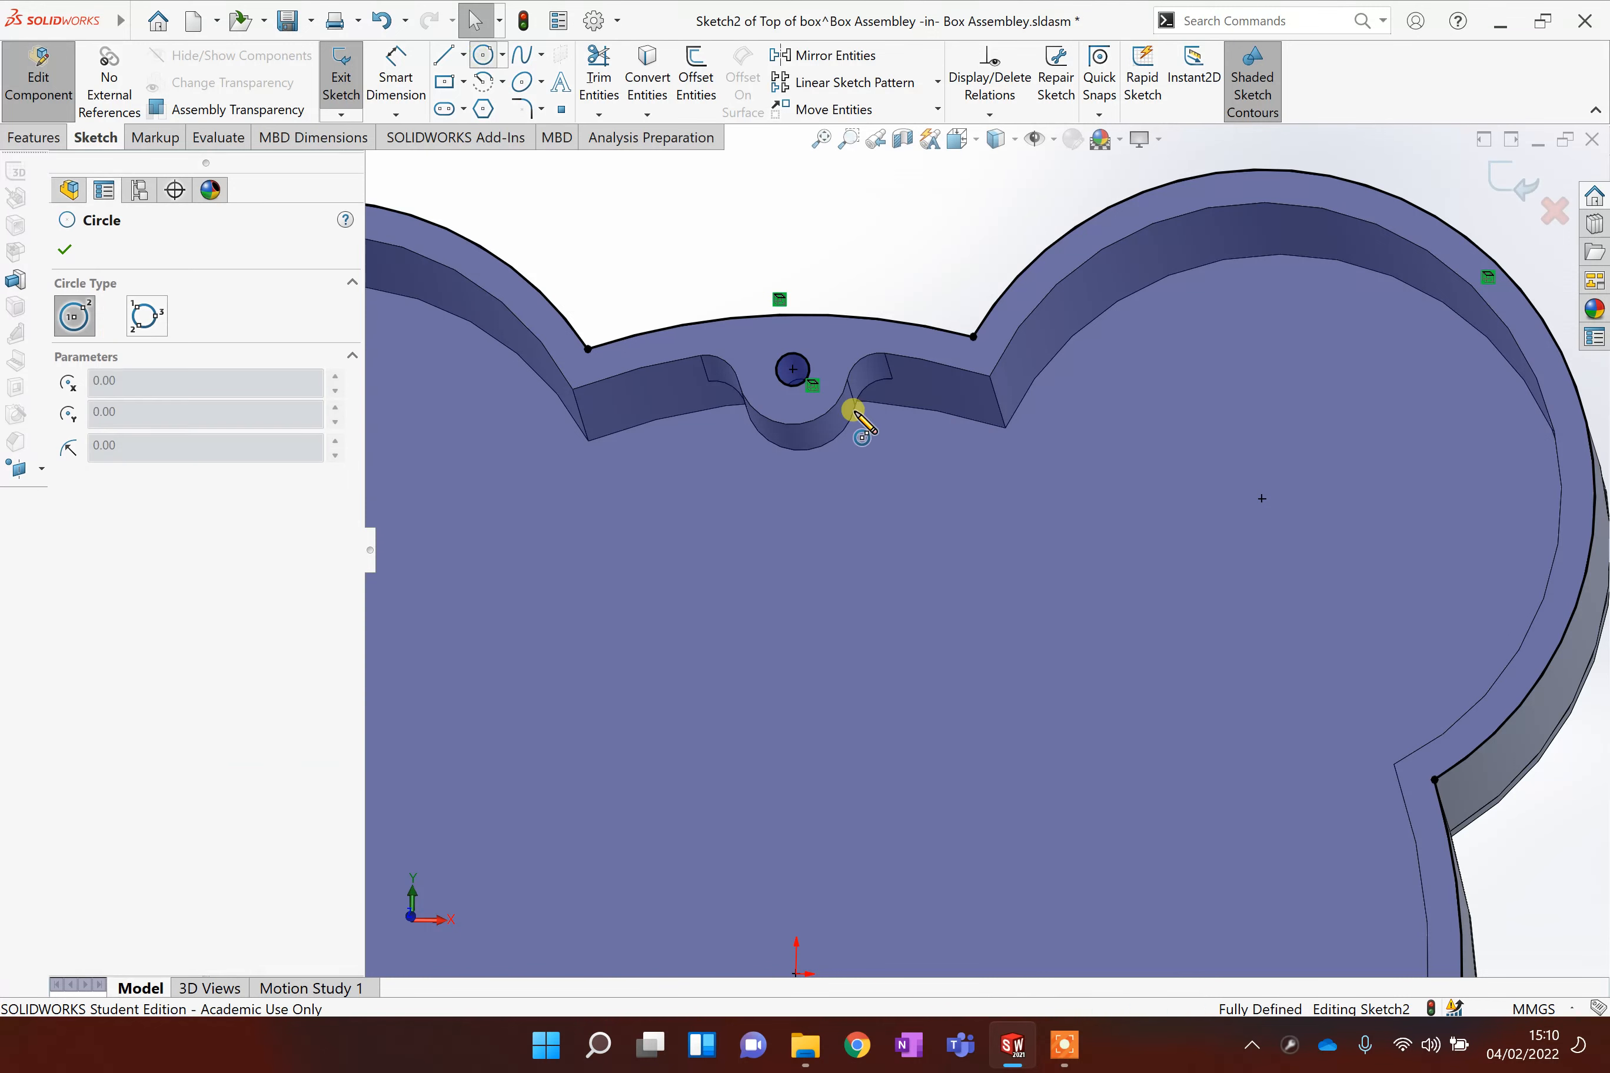
left_click(794, 372)
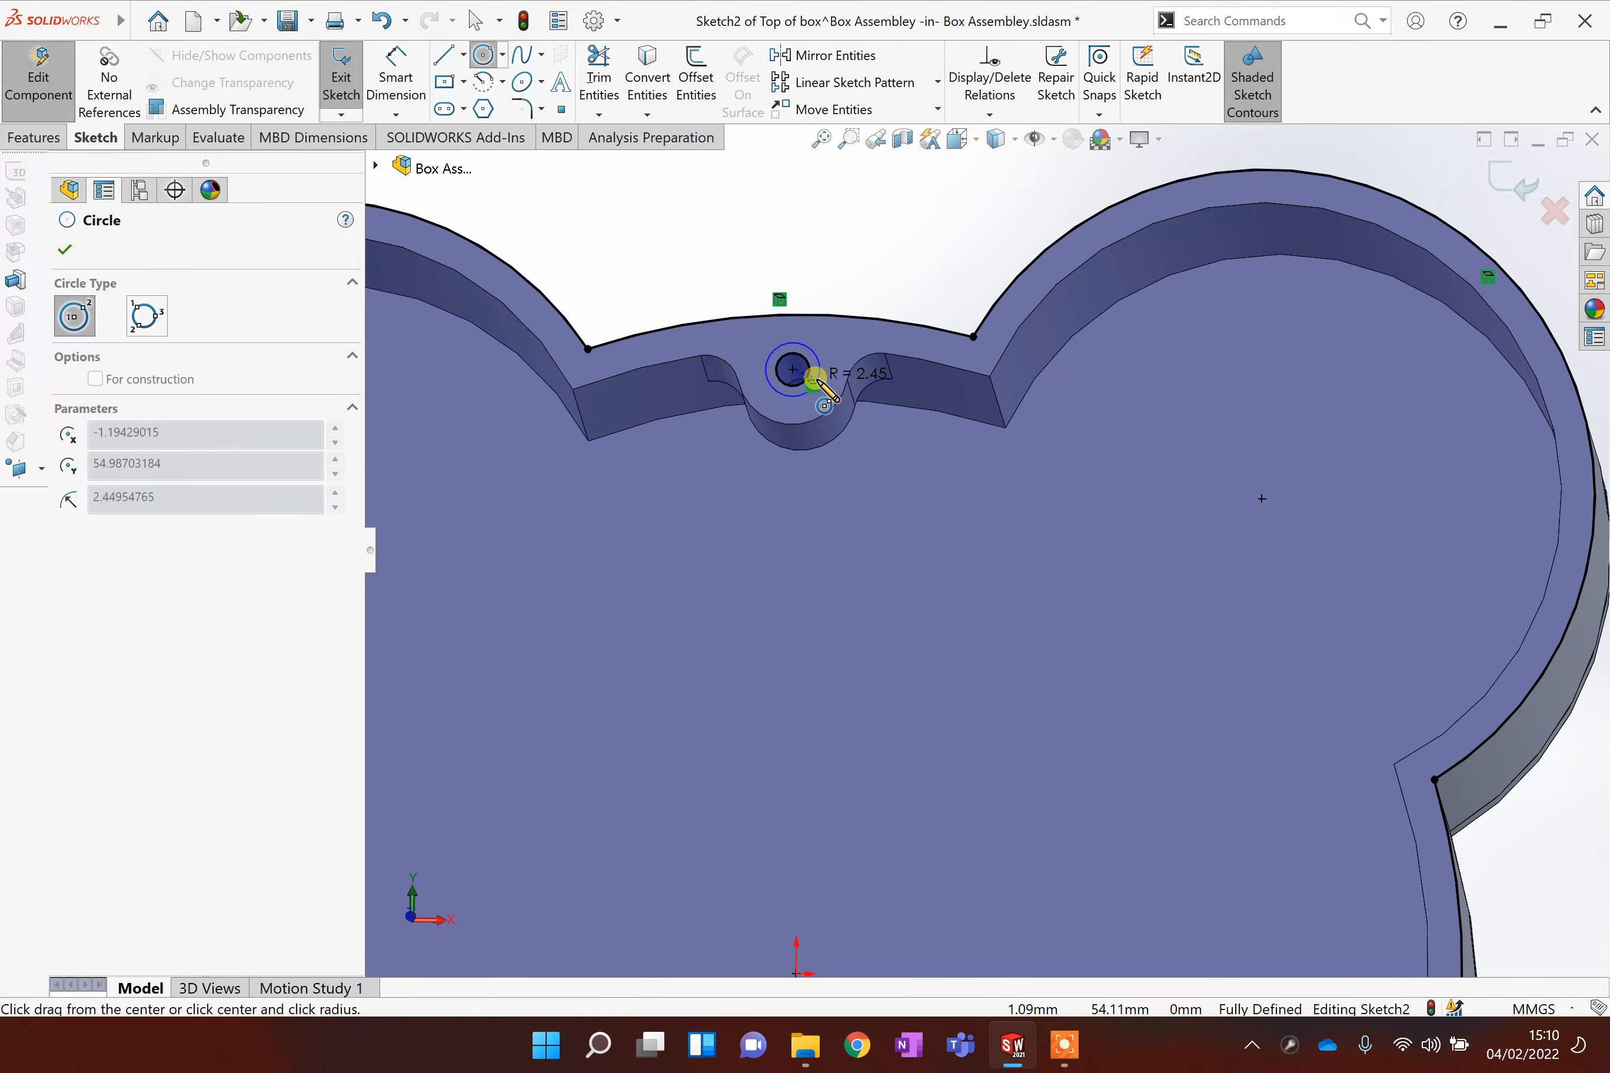
left_click(824, 391)
scroll(1021, 641, "up", 3)
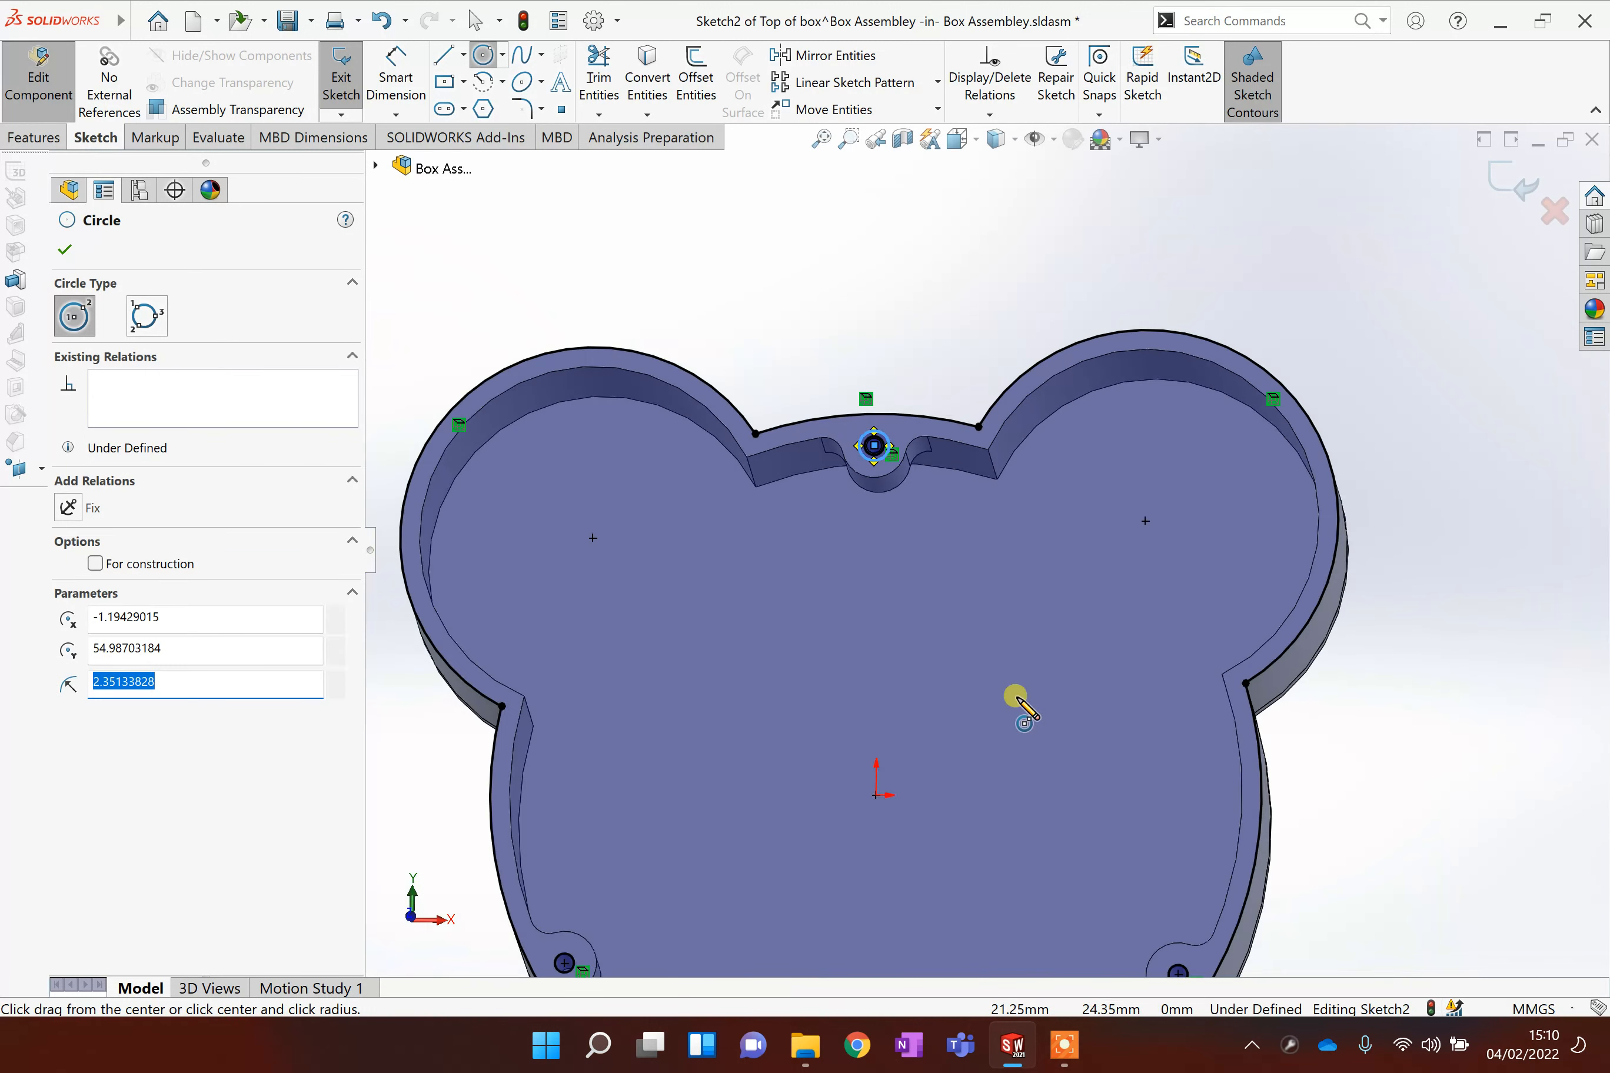
Step: Sketch concentric circles of about 2.55 mm radius around the lower-right screw hole and about 2.3 mm around the lower-left one
scroll(1146, 908, "down", 4)
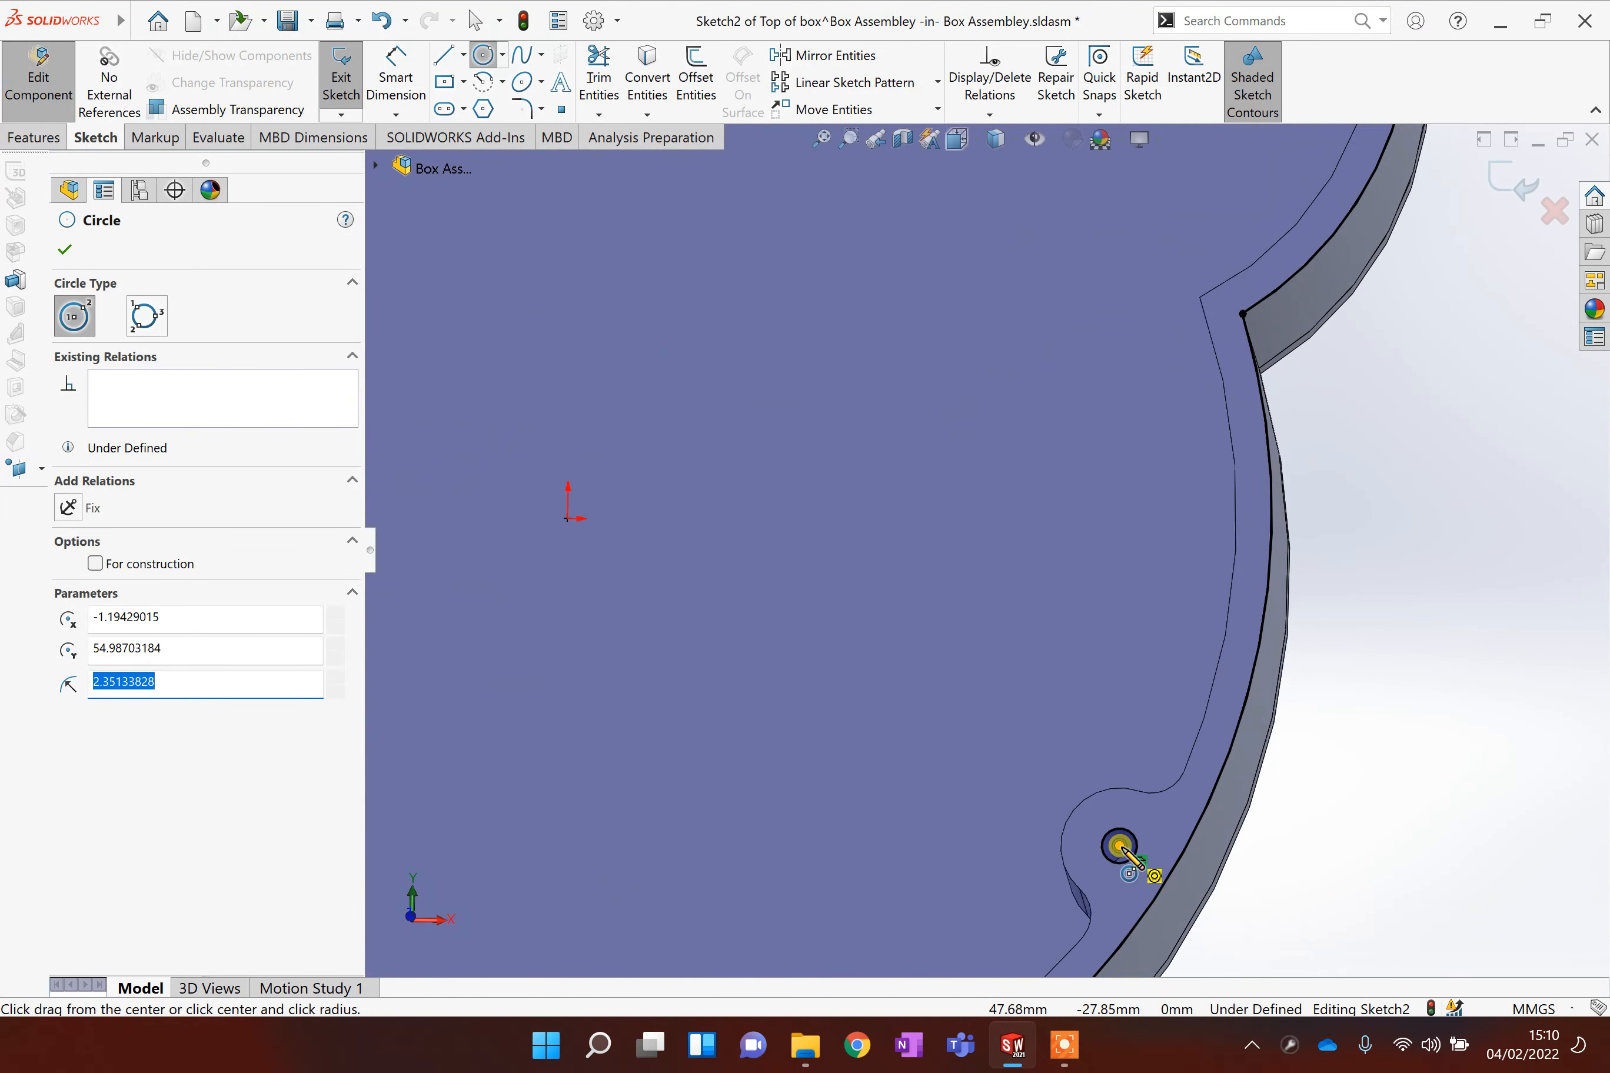
left_click(1121, 847)
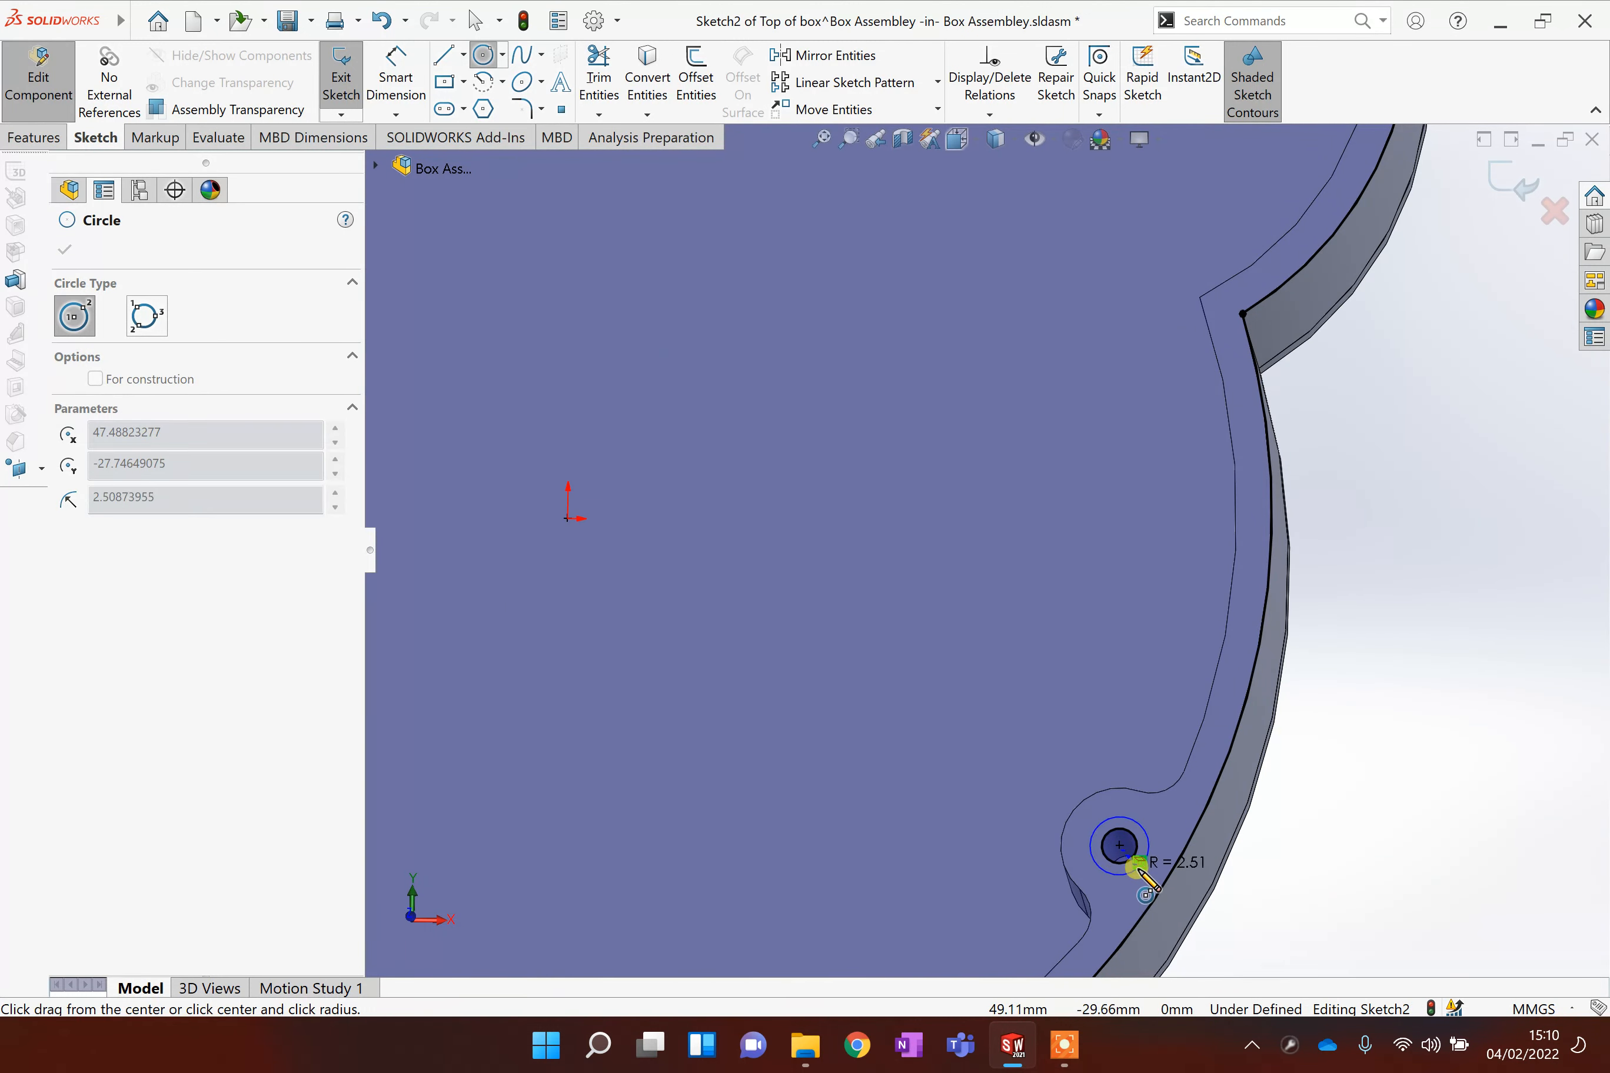
left_click(1137, 866)
scroll(798, 768, "up", 4)
scroll(692, 644, "down", 5)
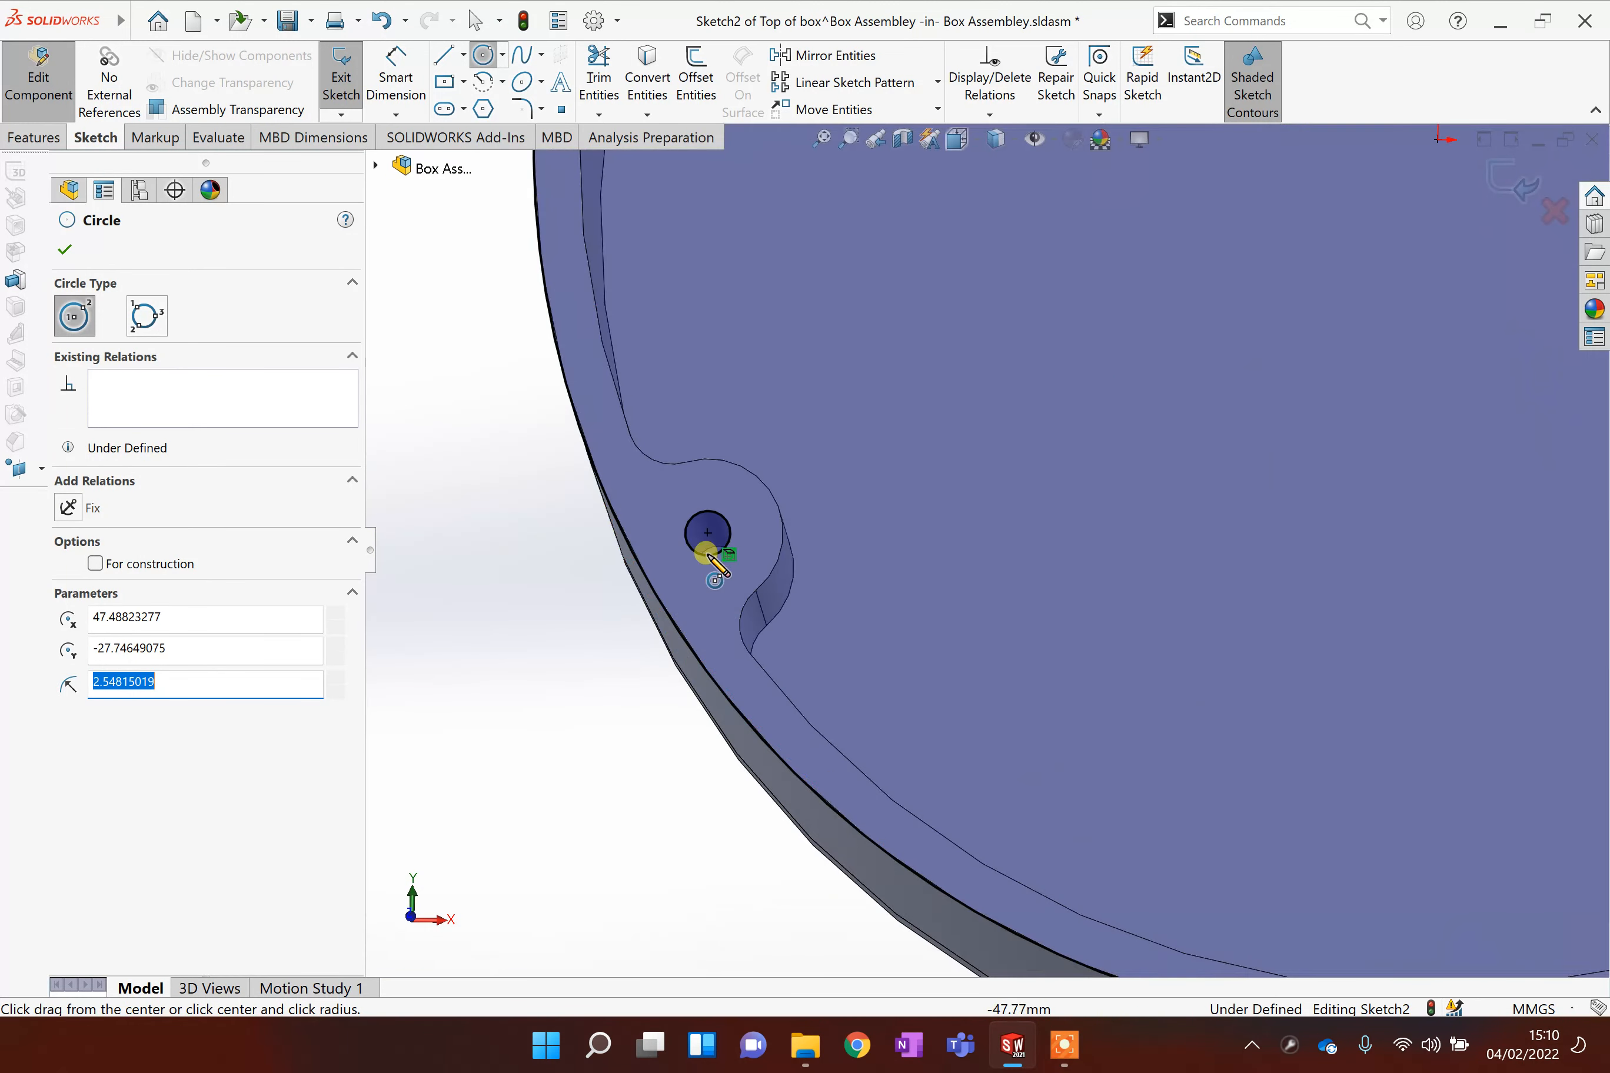
left_click(708, 535)
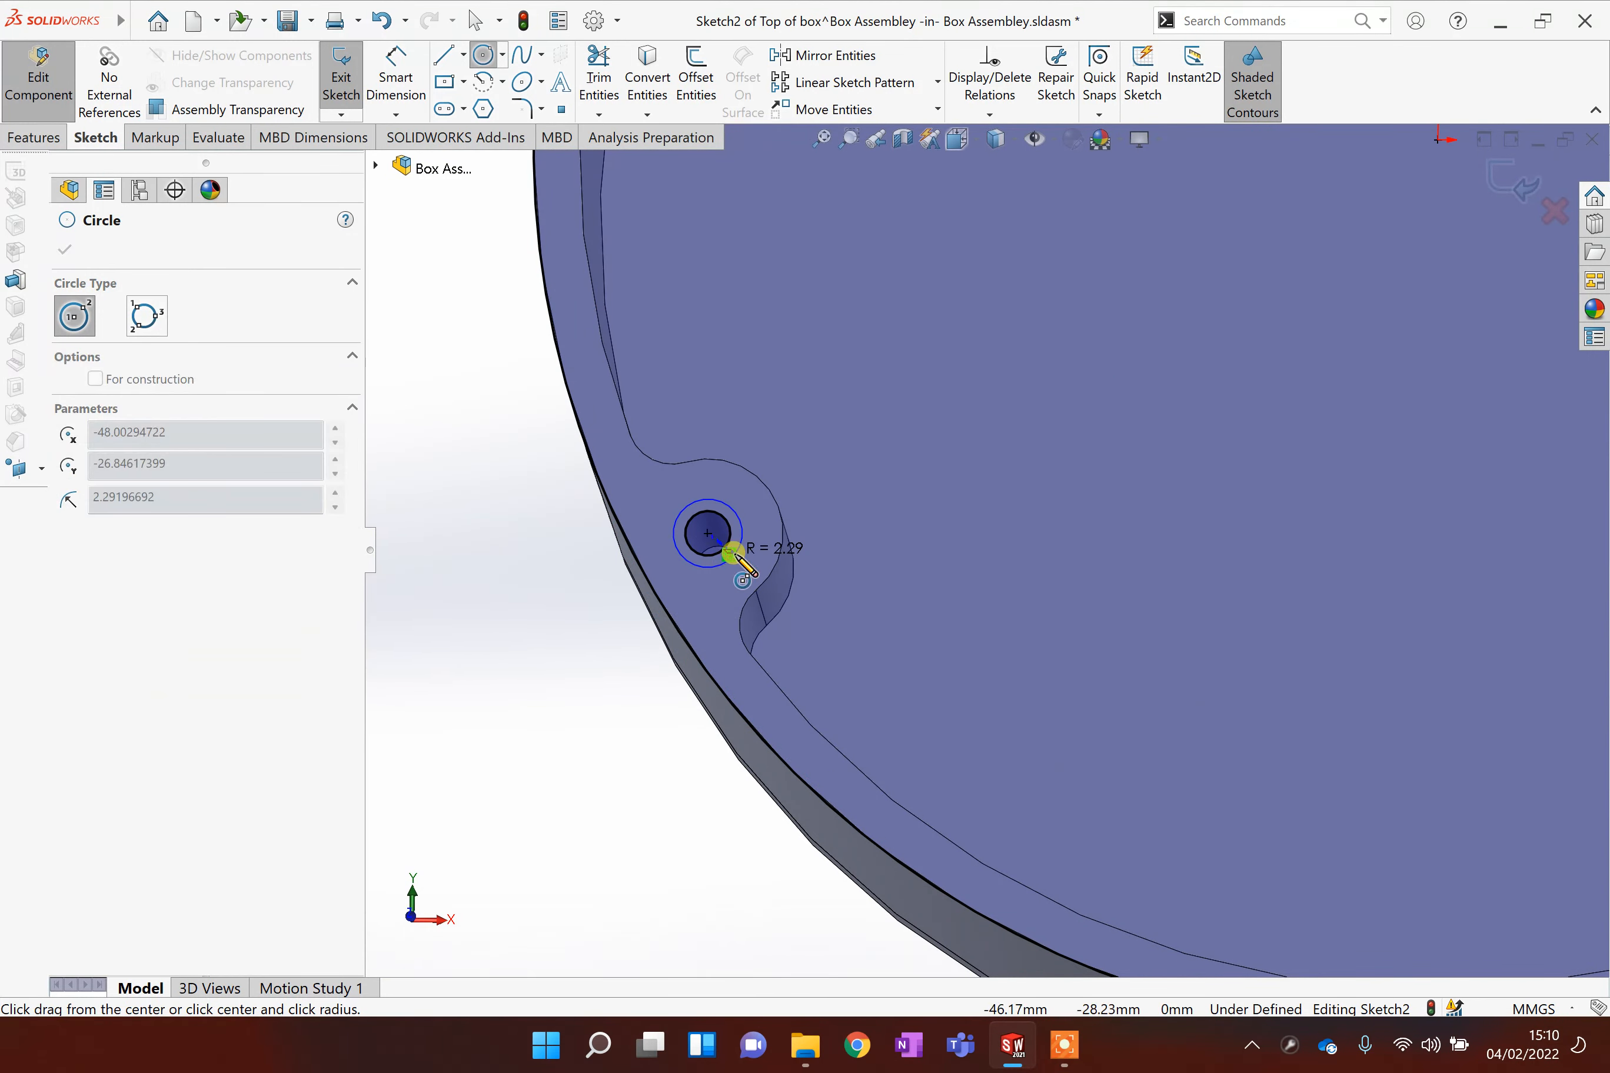
left_click(732, 553)
Step: Dimension the outer circle around the lower-left screw hole to a 4 mm diameter
left_click(392, 68)
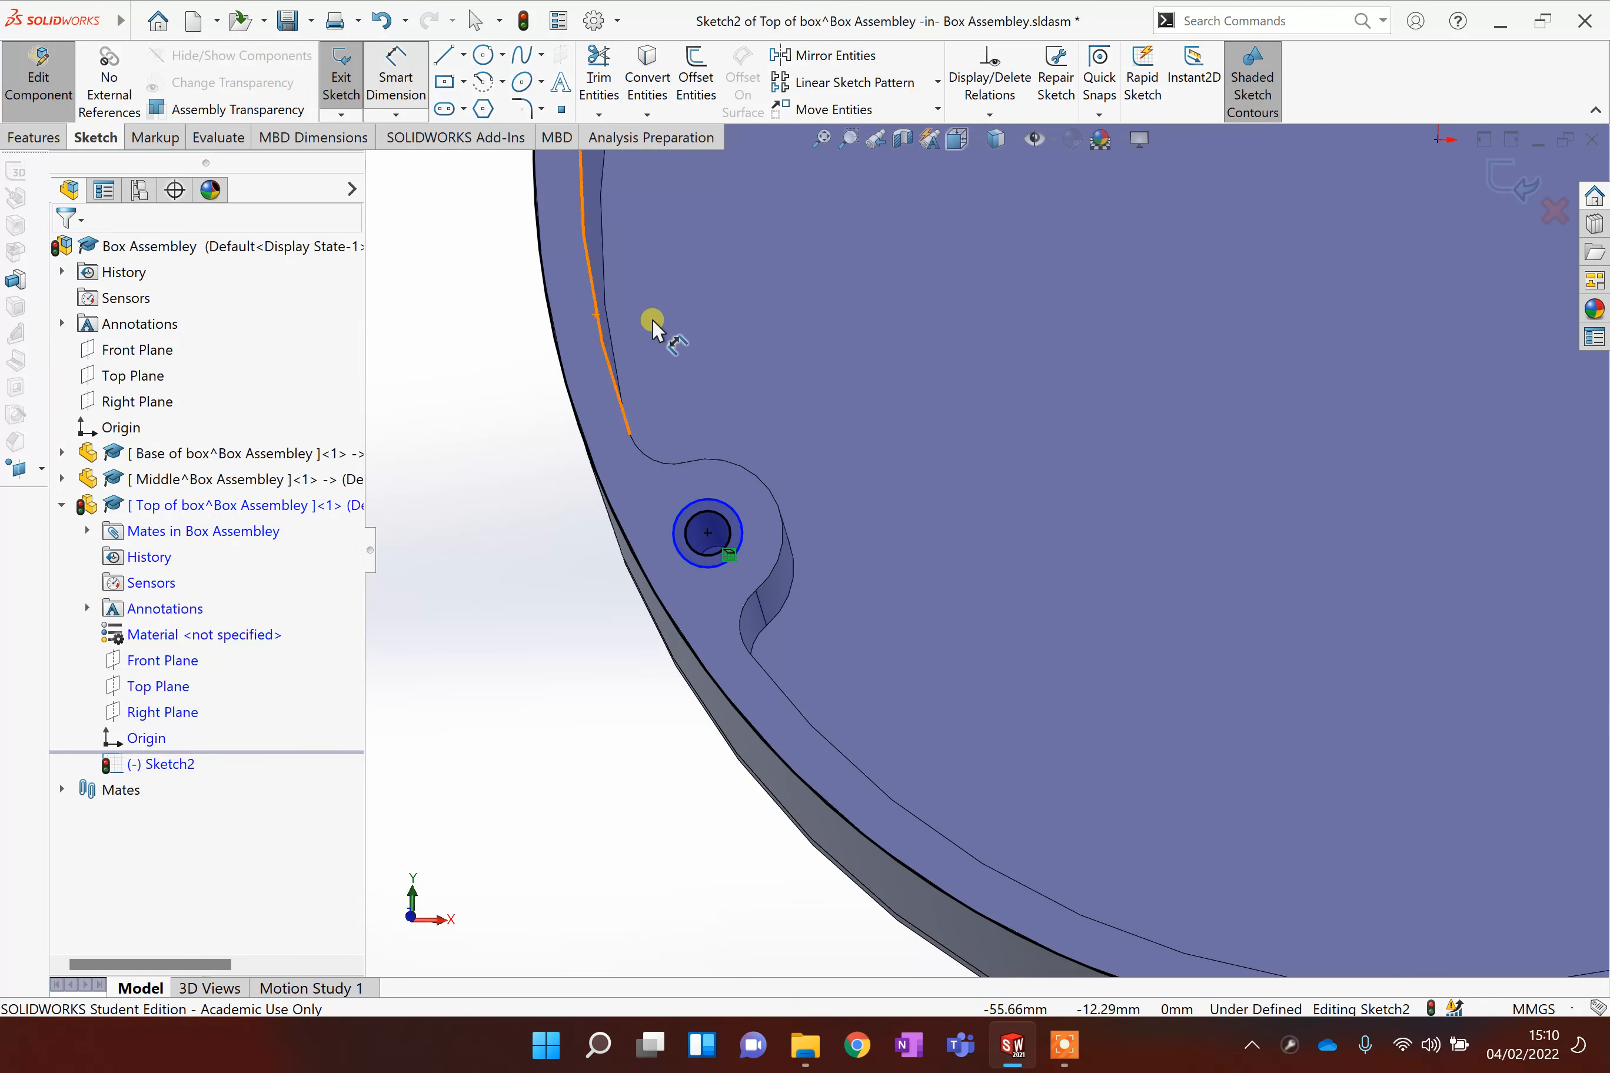
left_click(727, 503)
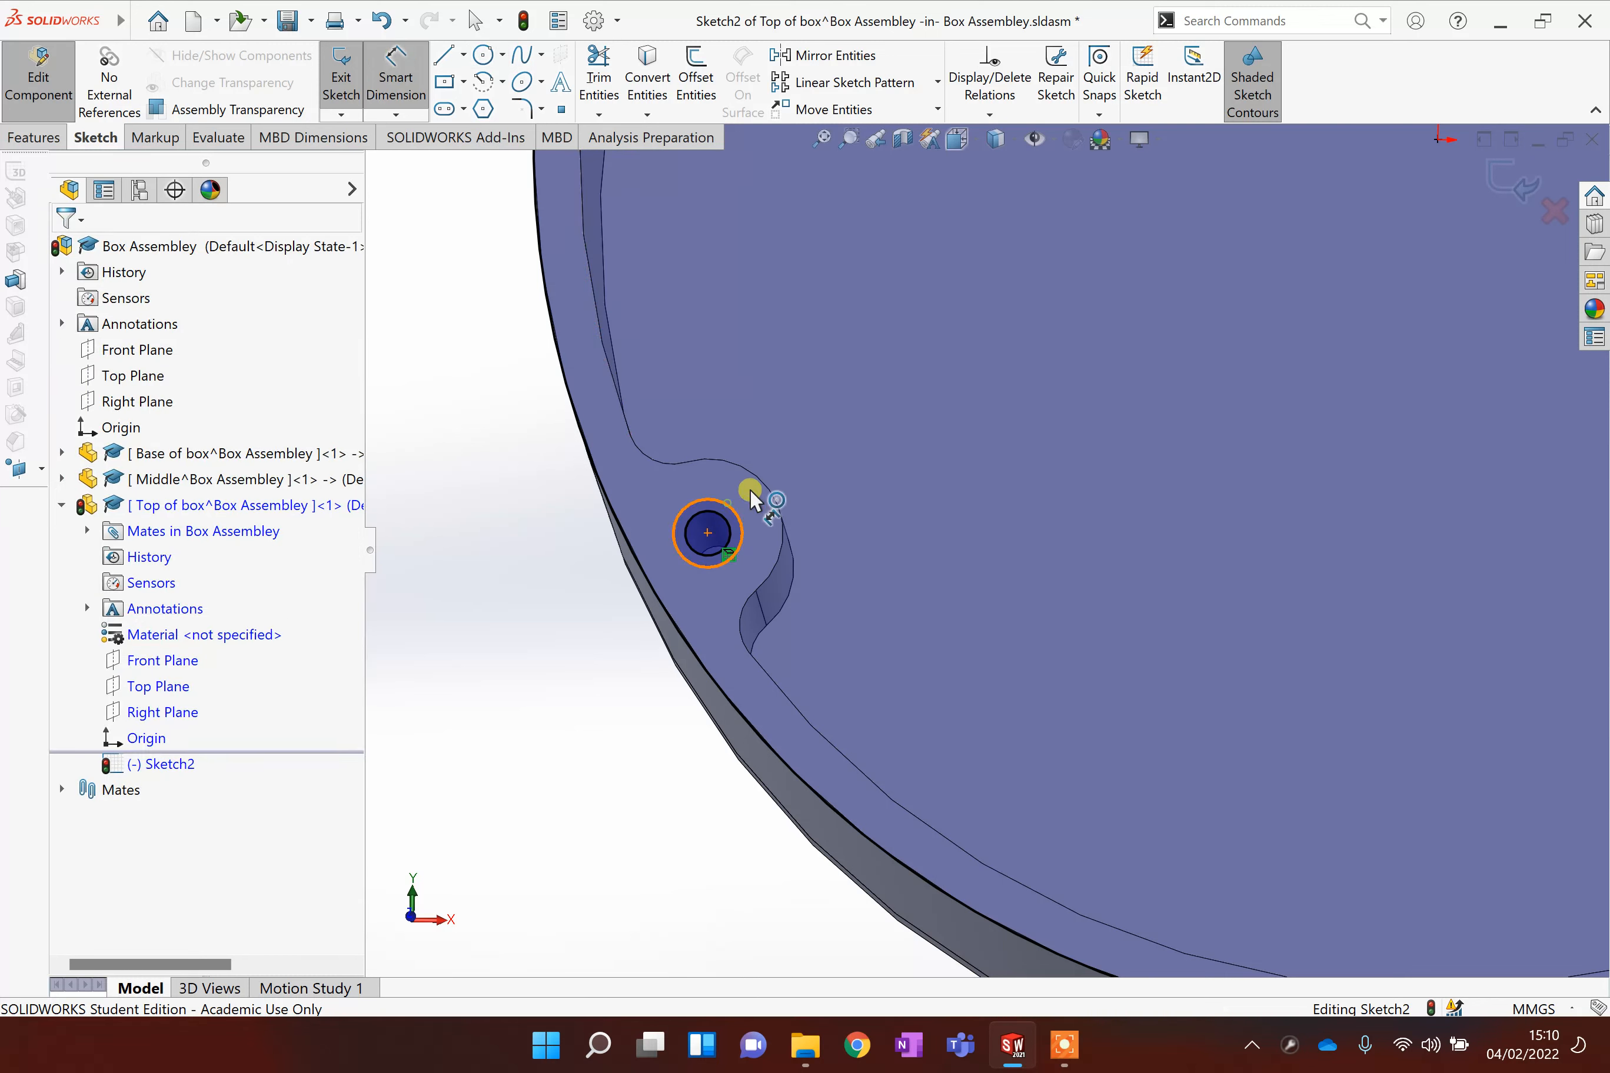
left_click(890, 426)
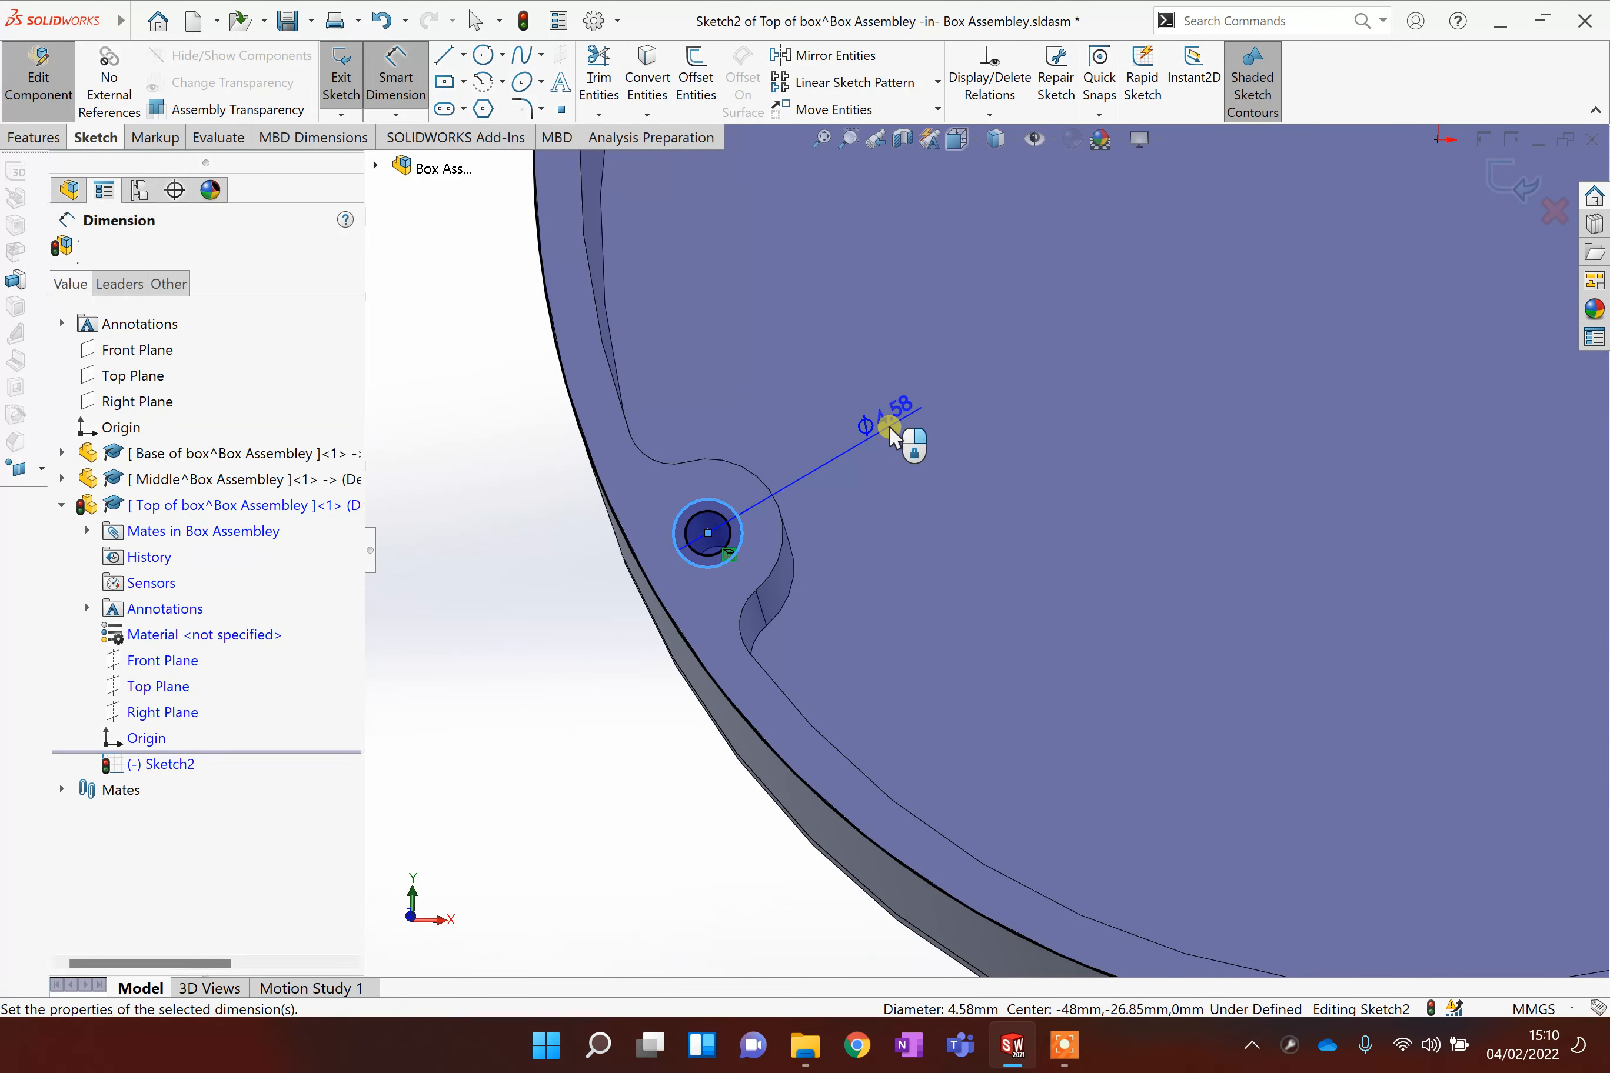
type("4")
key("Escape")
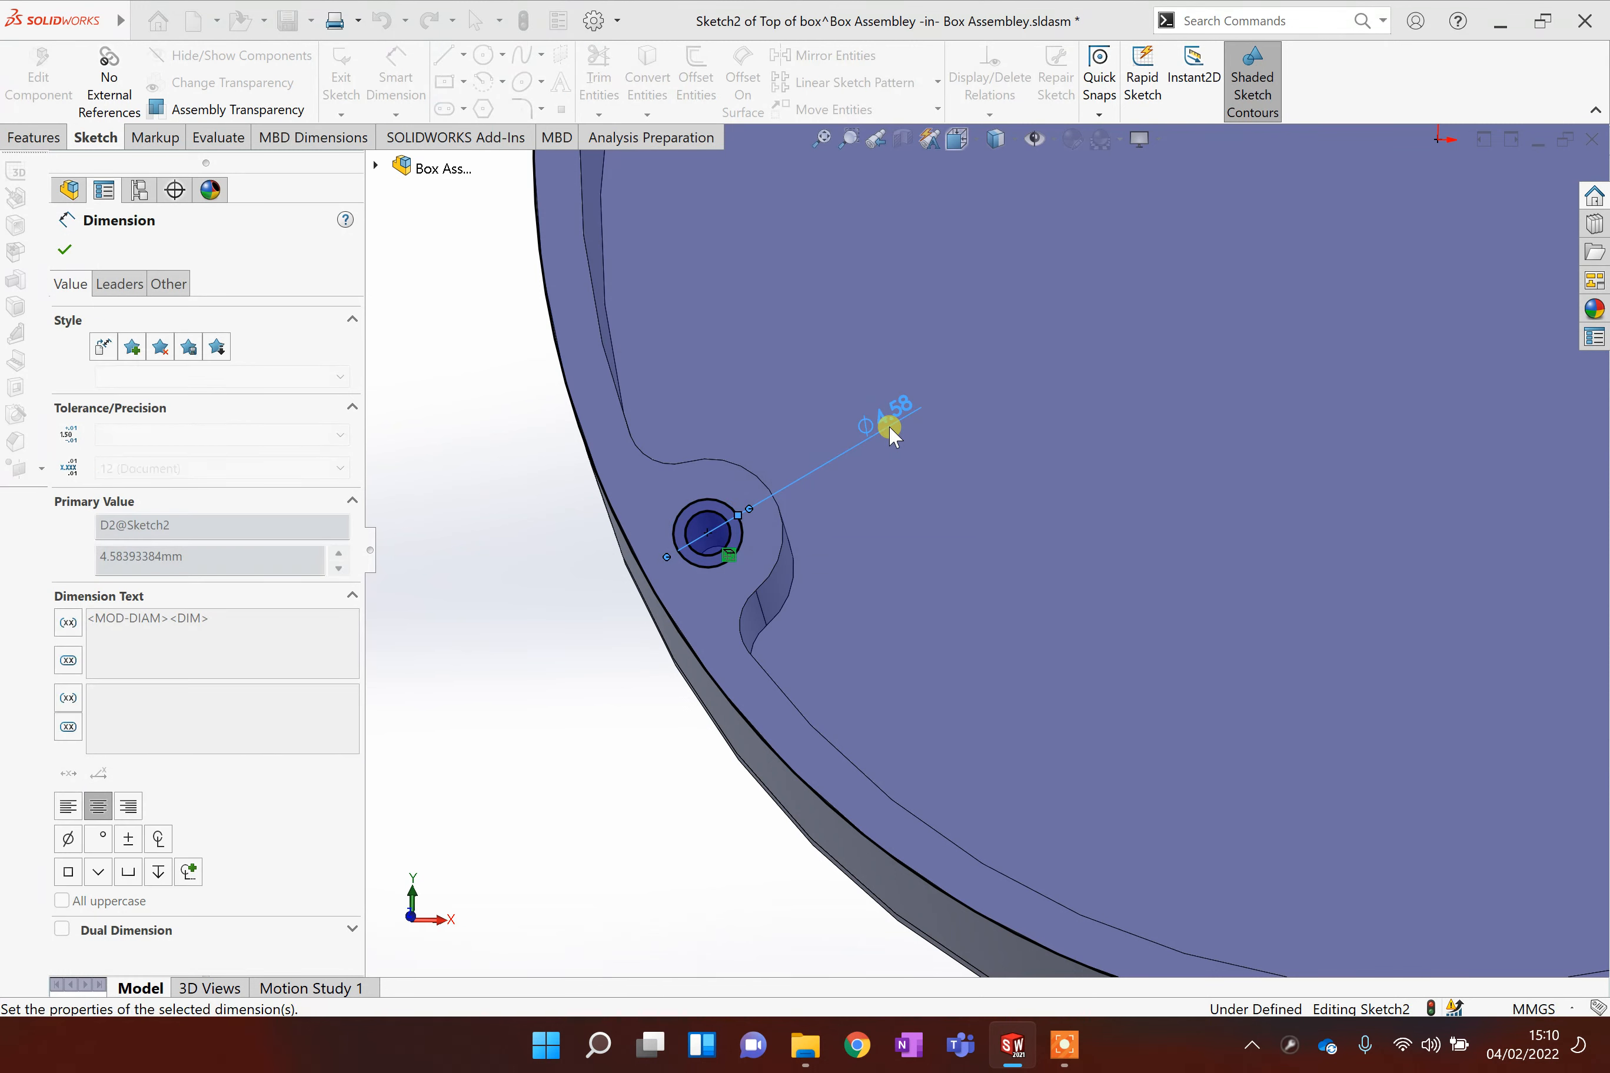
Step: Dimension the outer circle around the lower-right screw hole to a 5 mm diameter
scroll(941, 426, "up", 5)
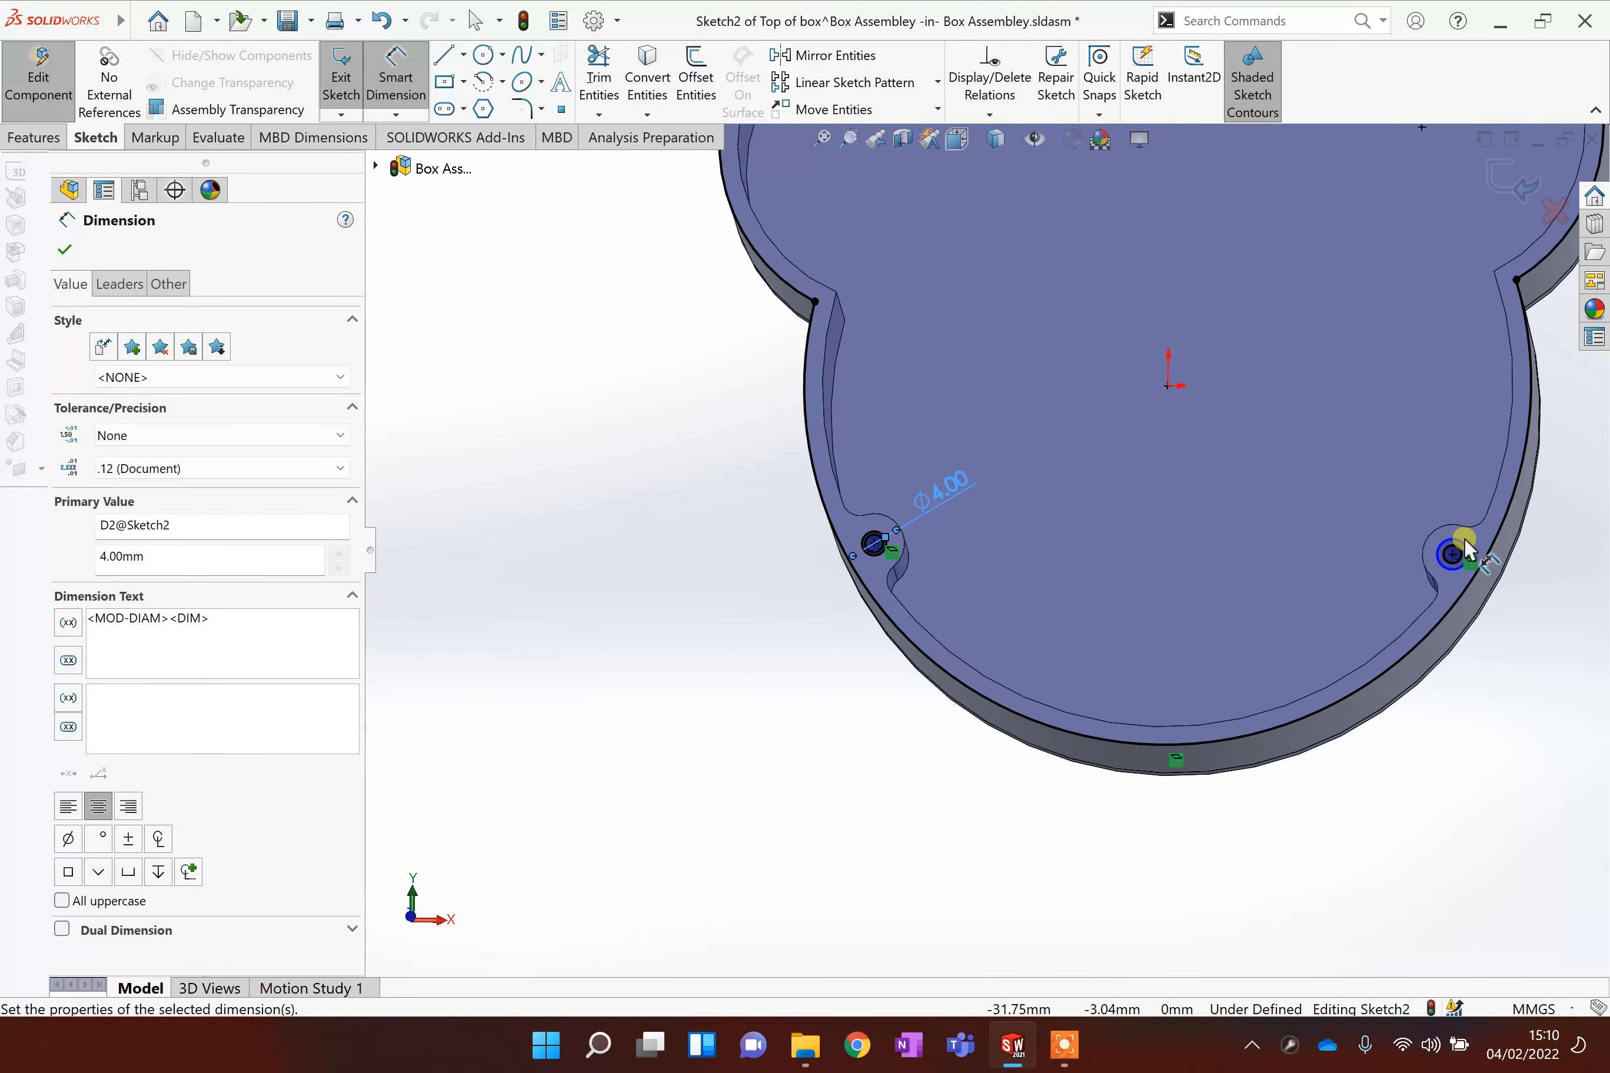
scroll(1467, 552, "down", 3)
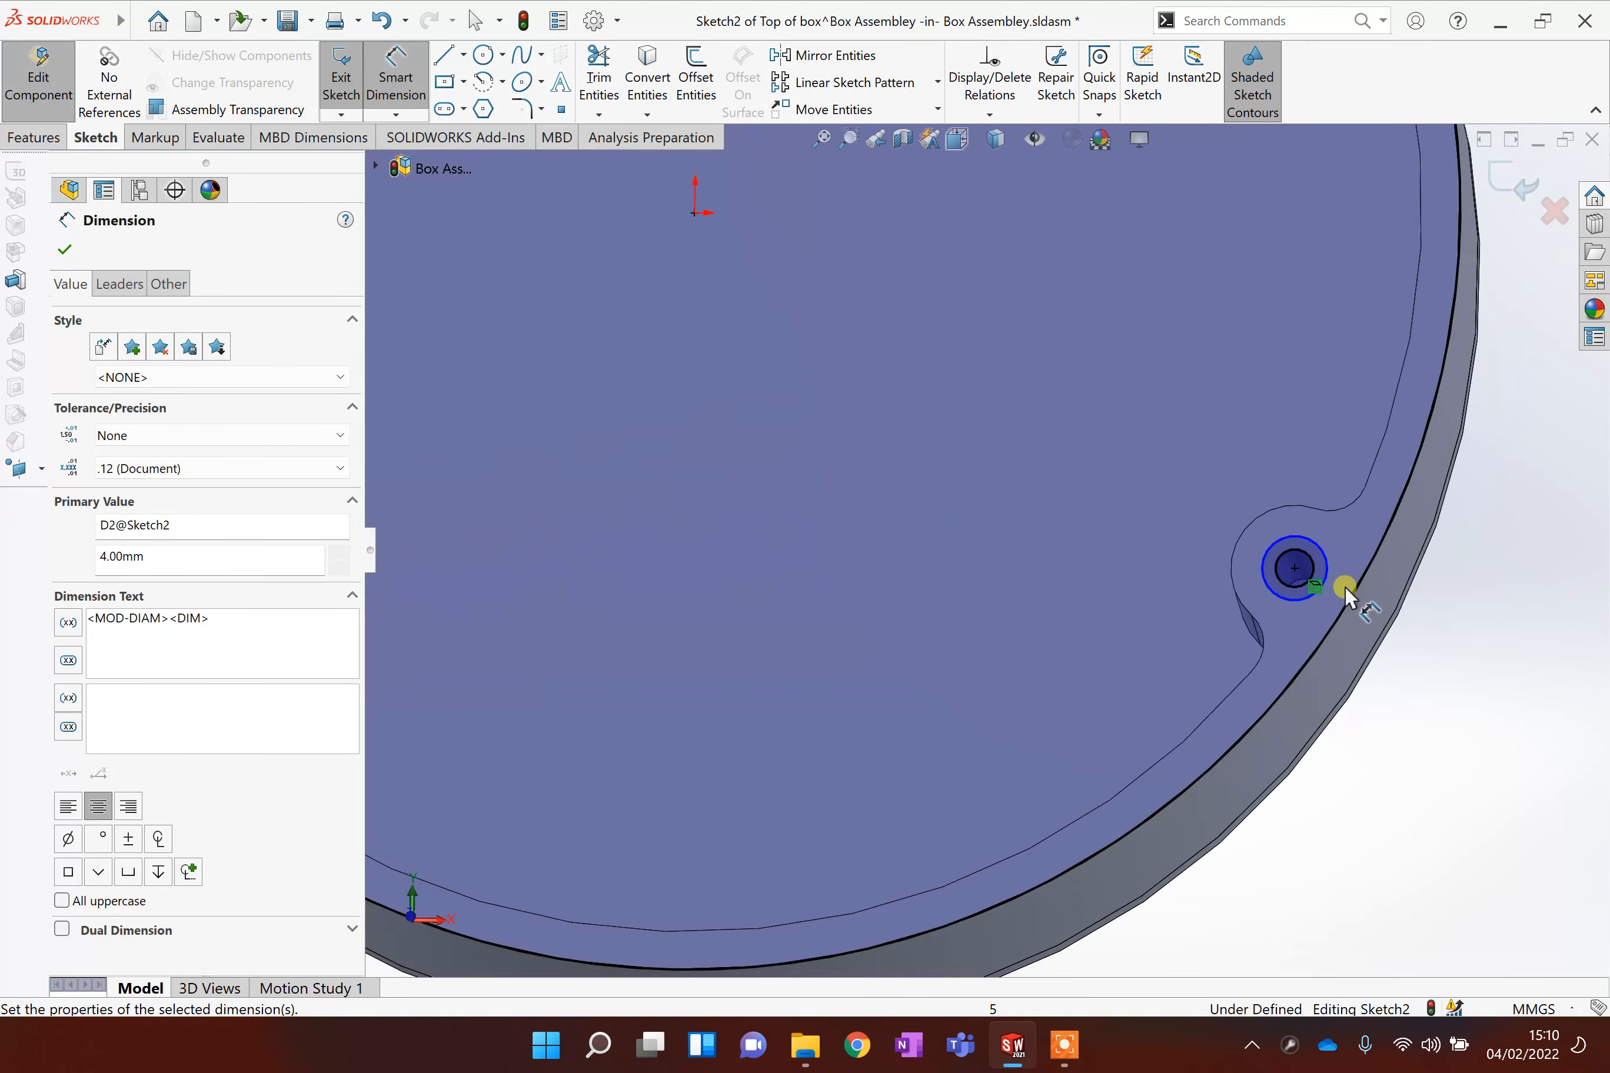
left_click(1222, 593)
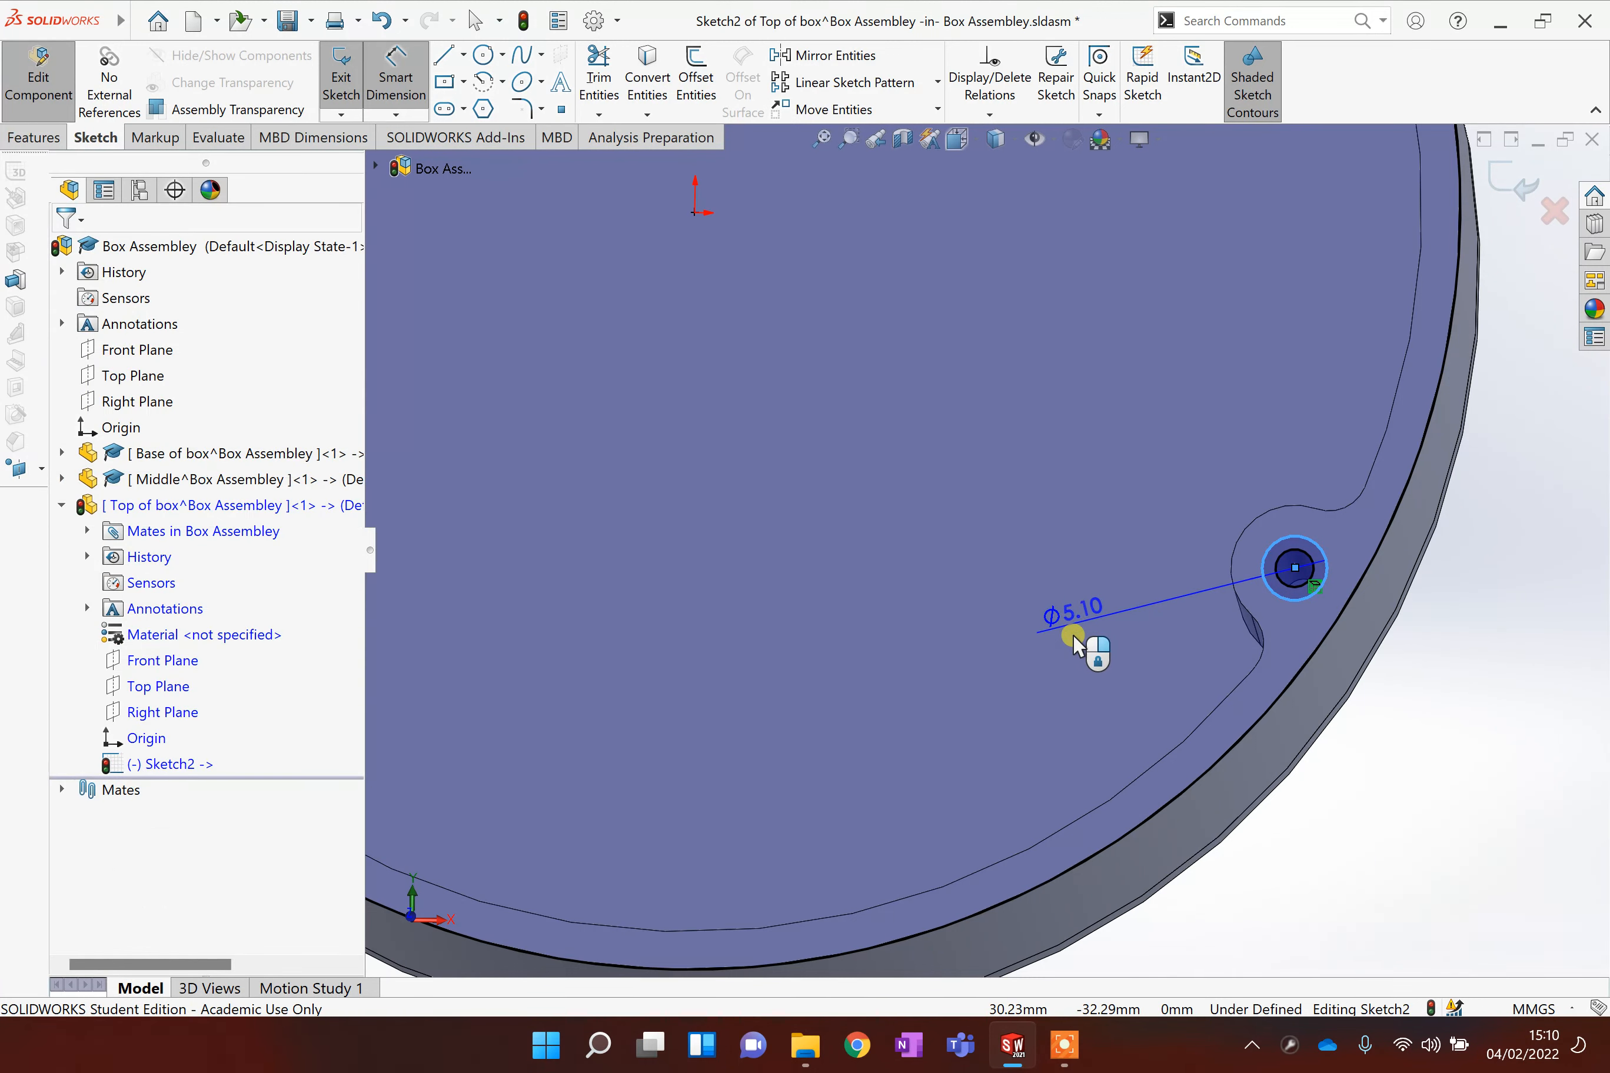
left_click(1073, 635)
type("5")
key("Return")
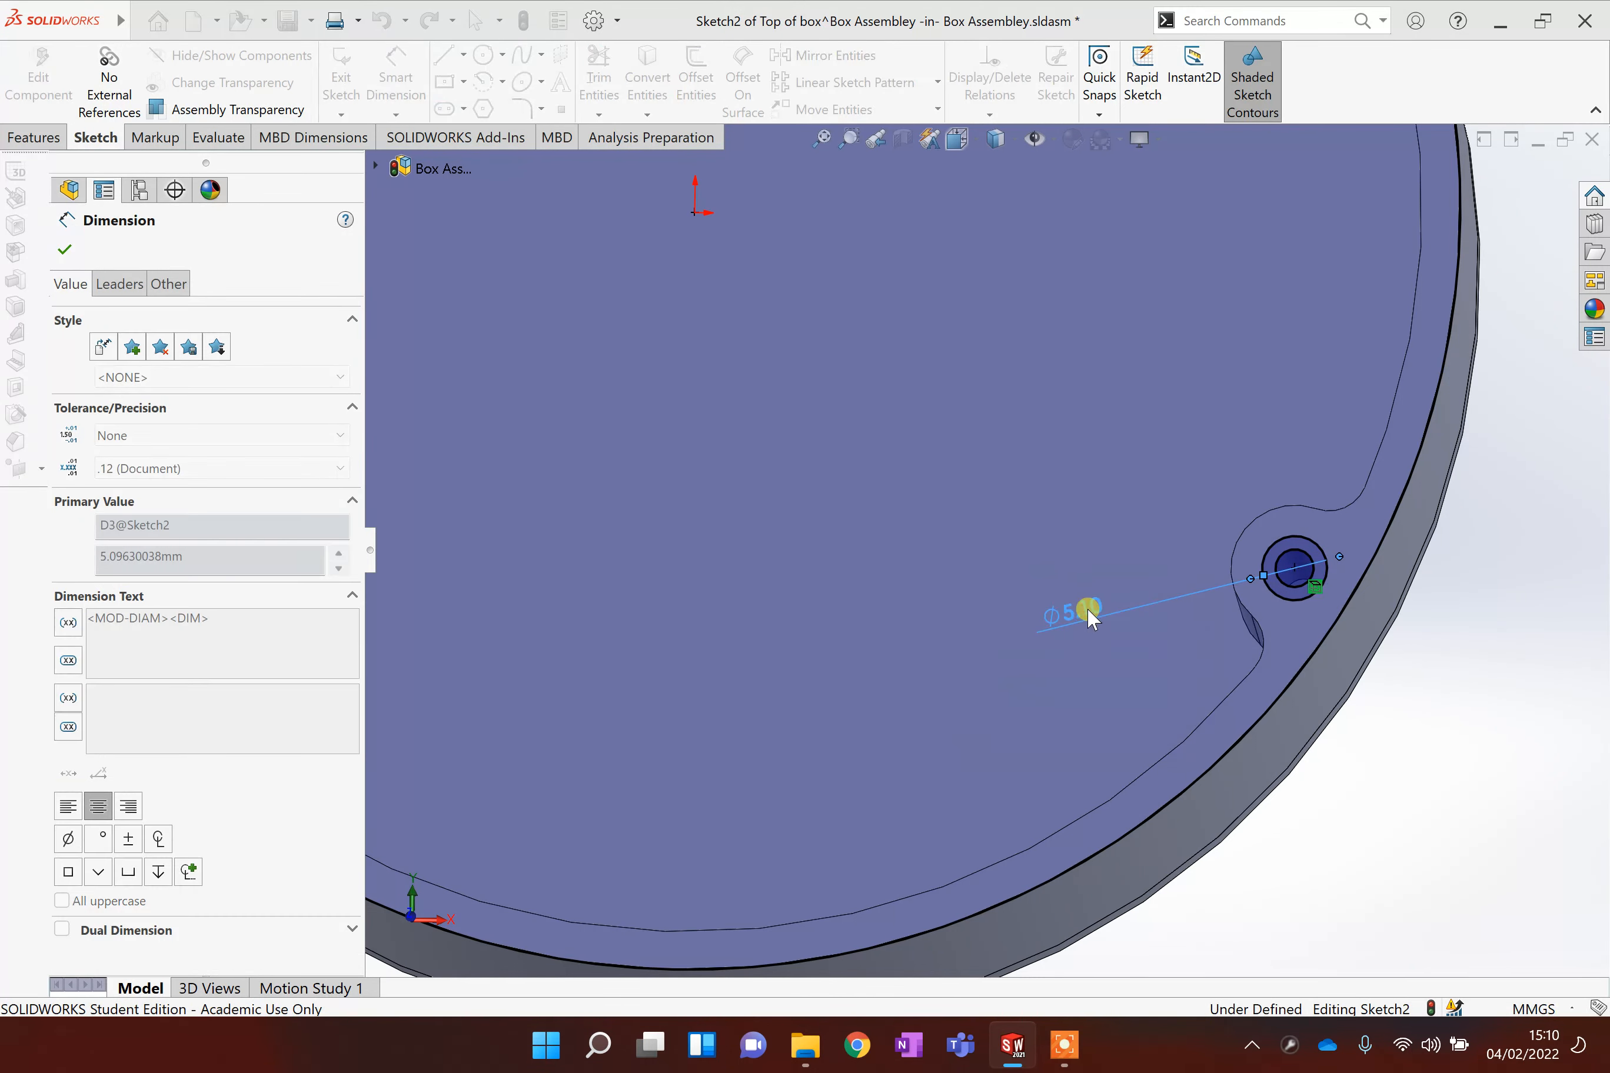
Step: Dimension the outer circle around the screw hole between the two ears to a 4 mm diameter
scroll(1076, 591, "up", 6)
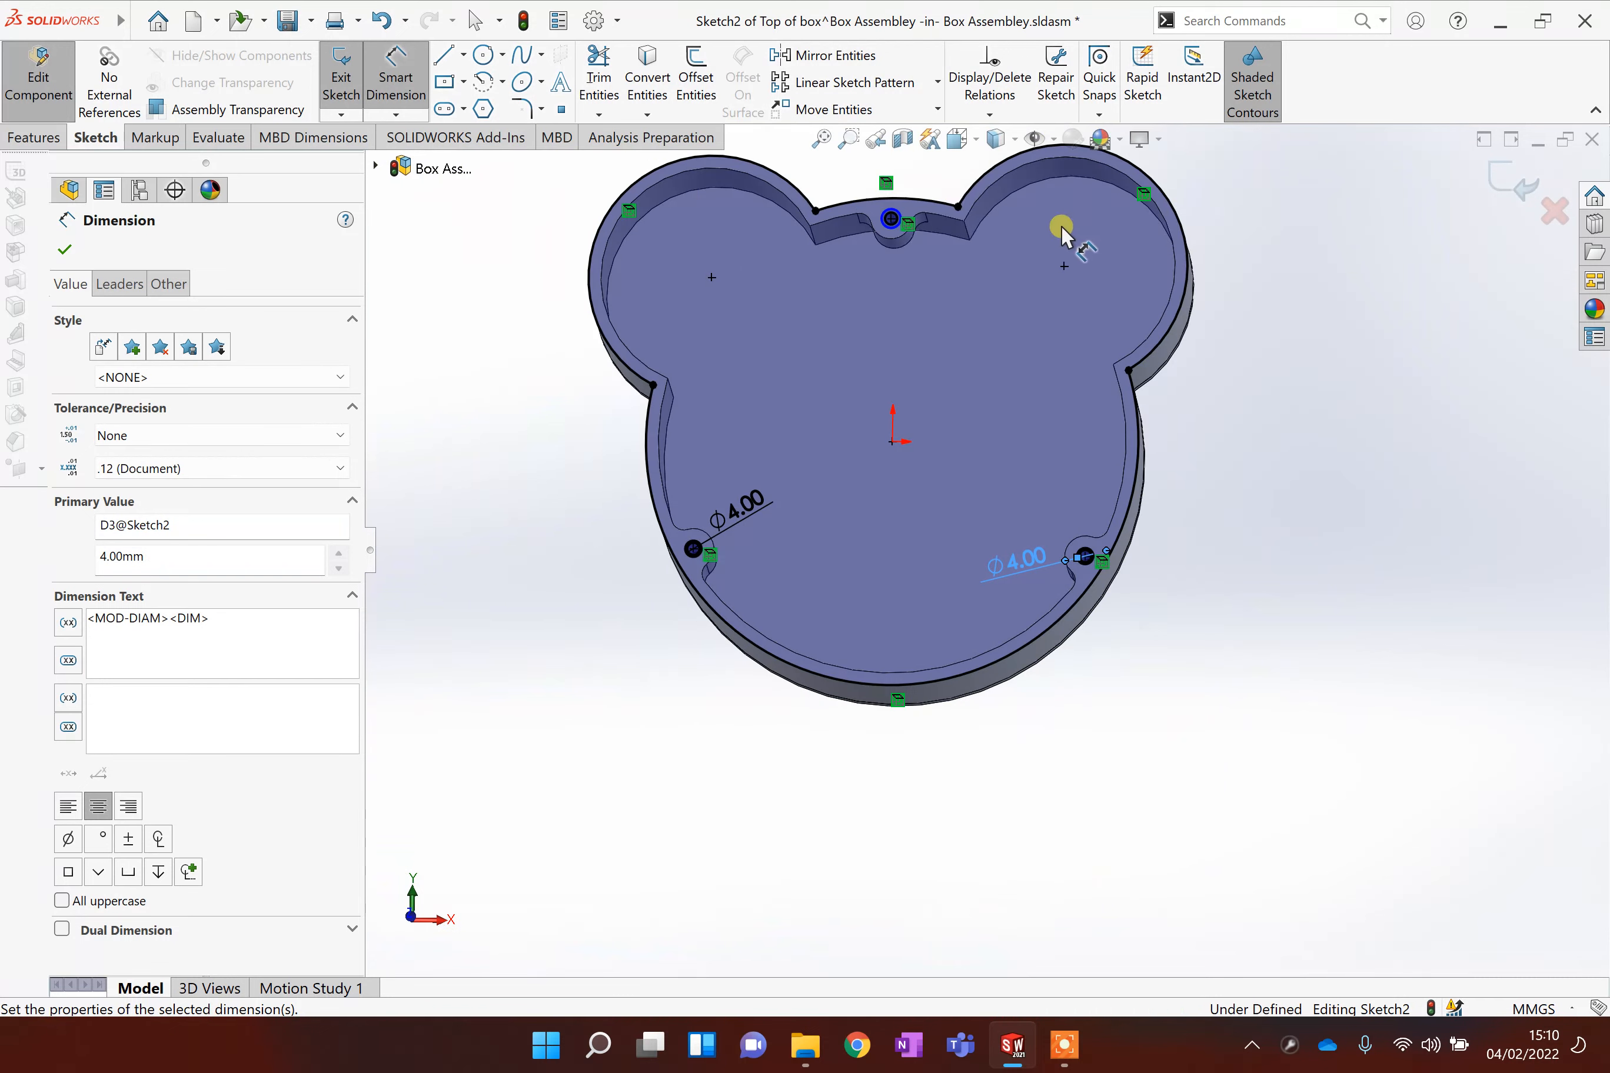
scroll(926, 206, "down", 6)
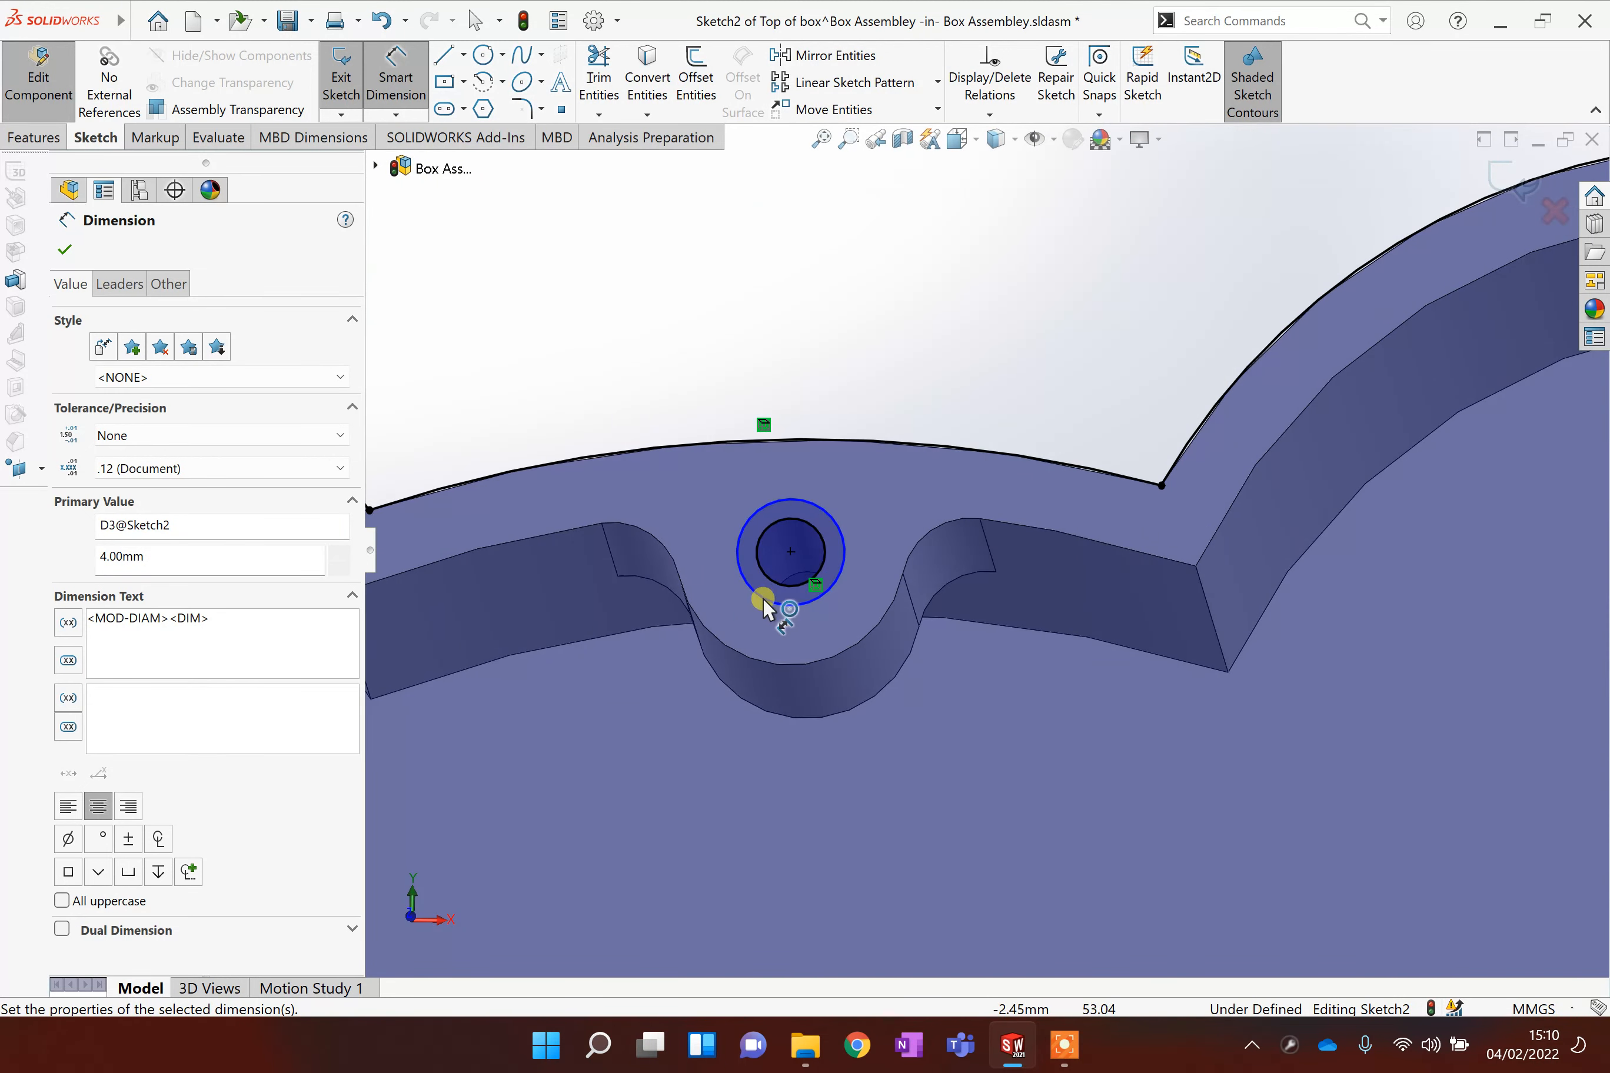
left_click(560, 752)
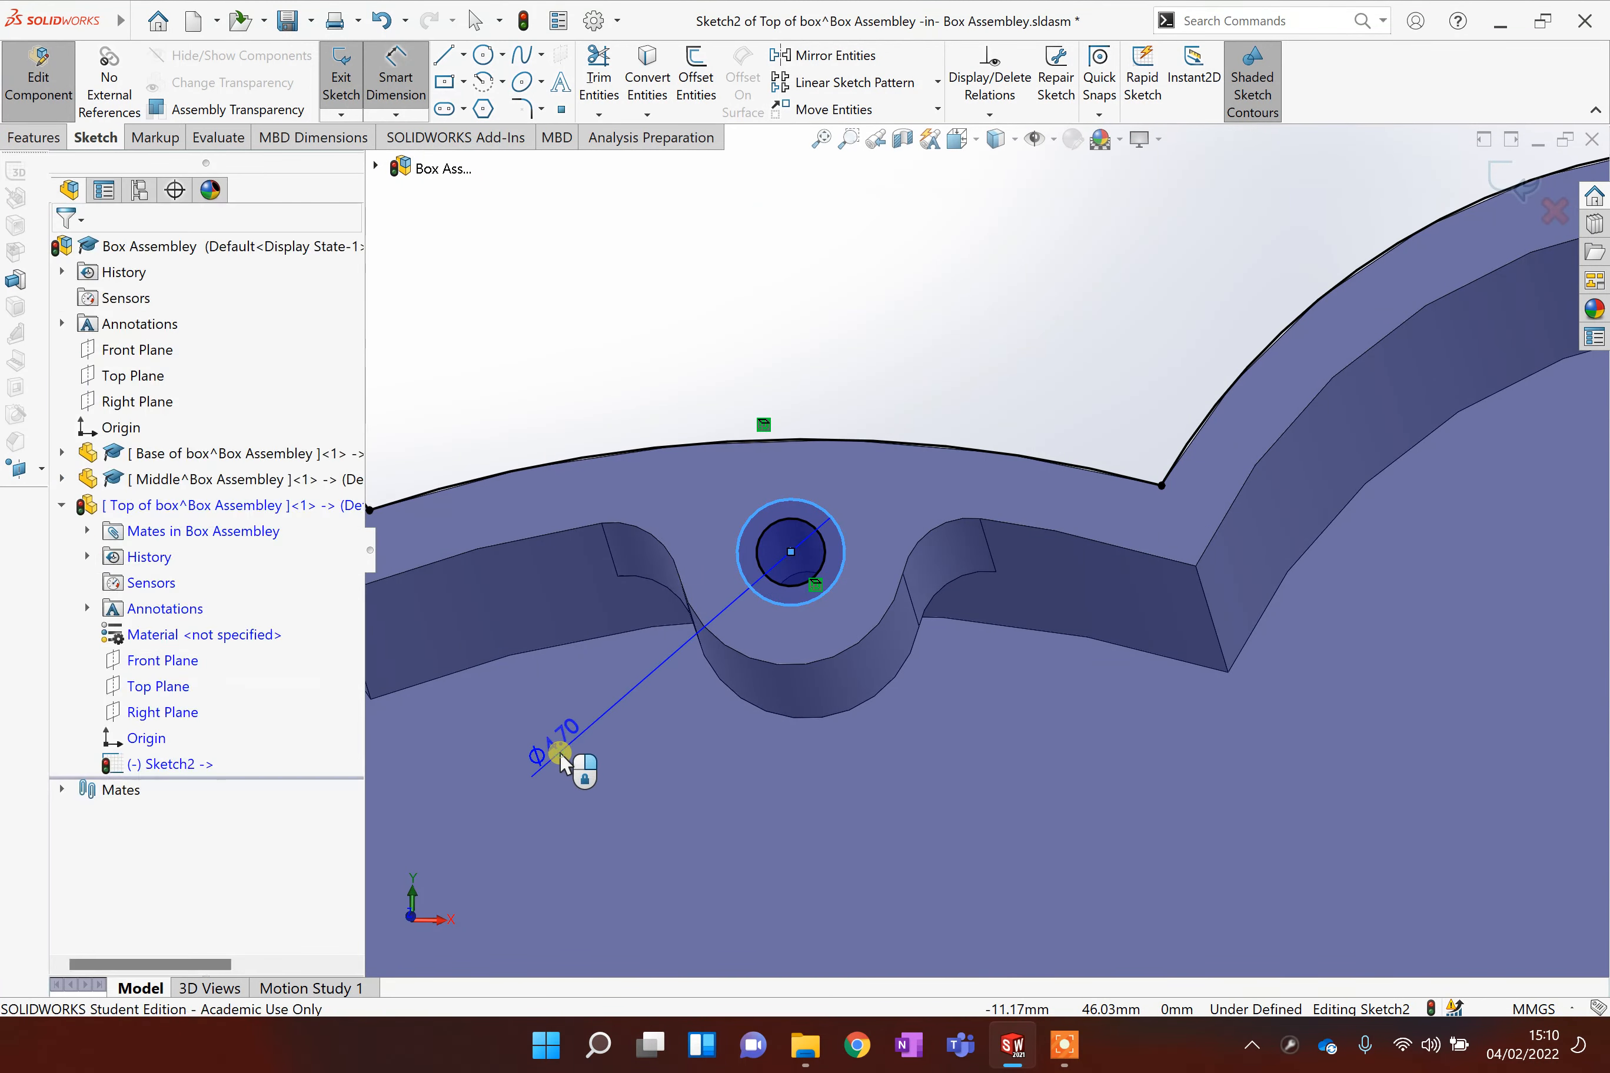
left_click(570, 755)
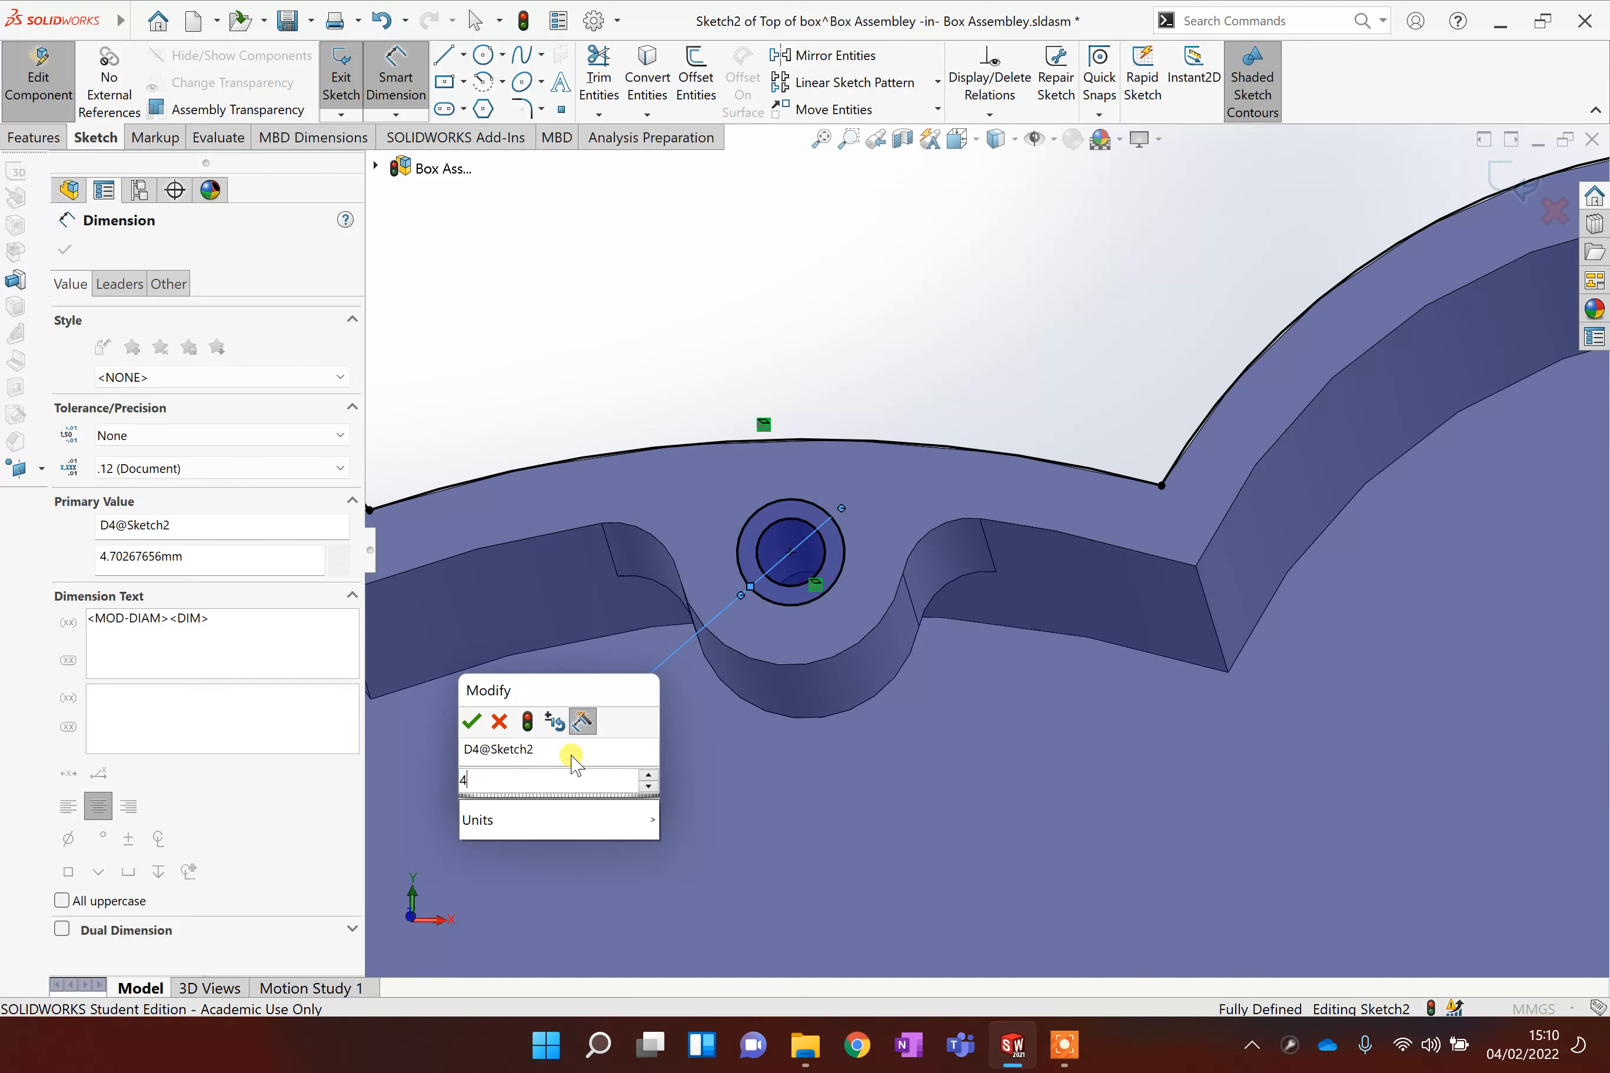
key("Return")
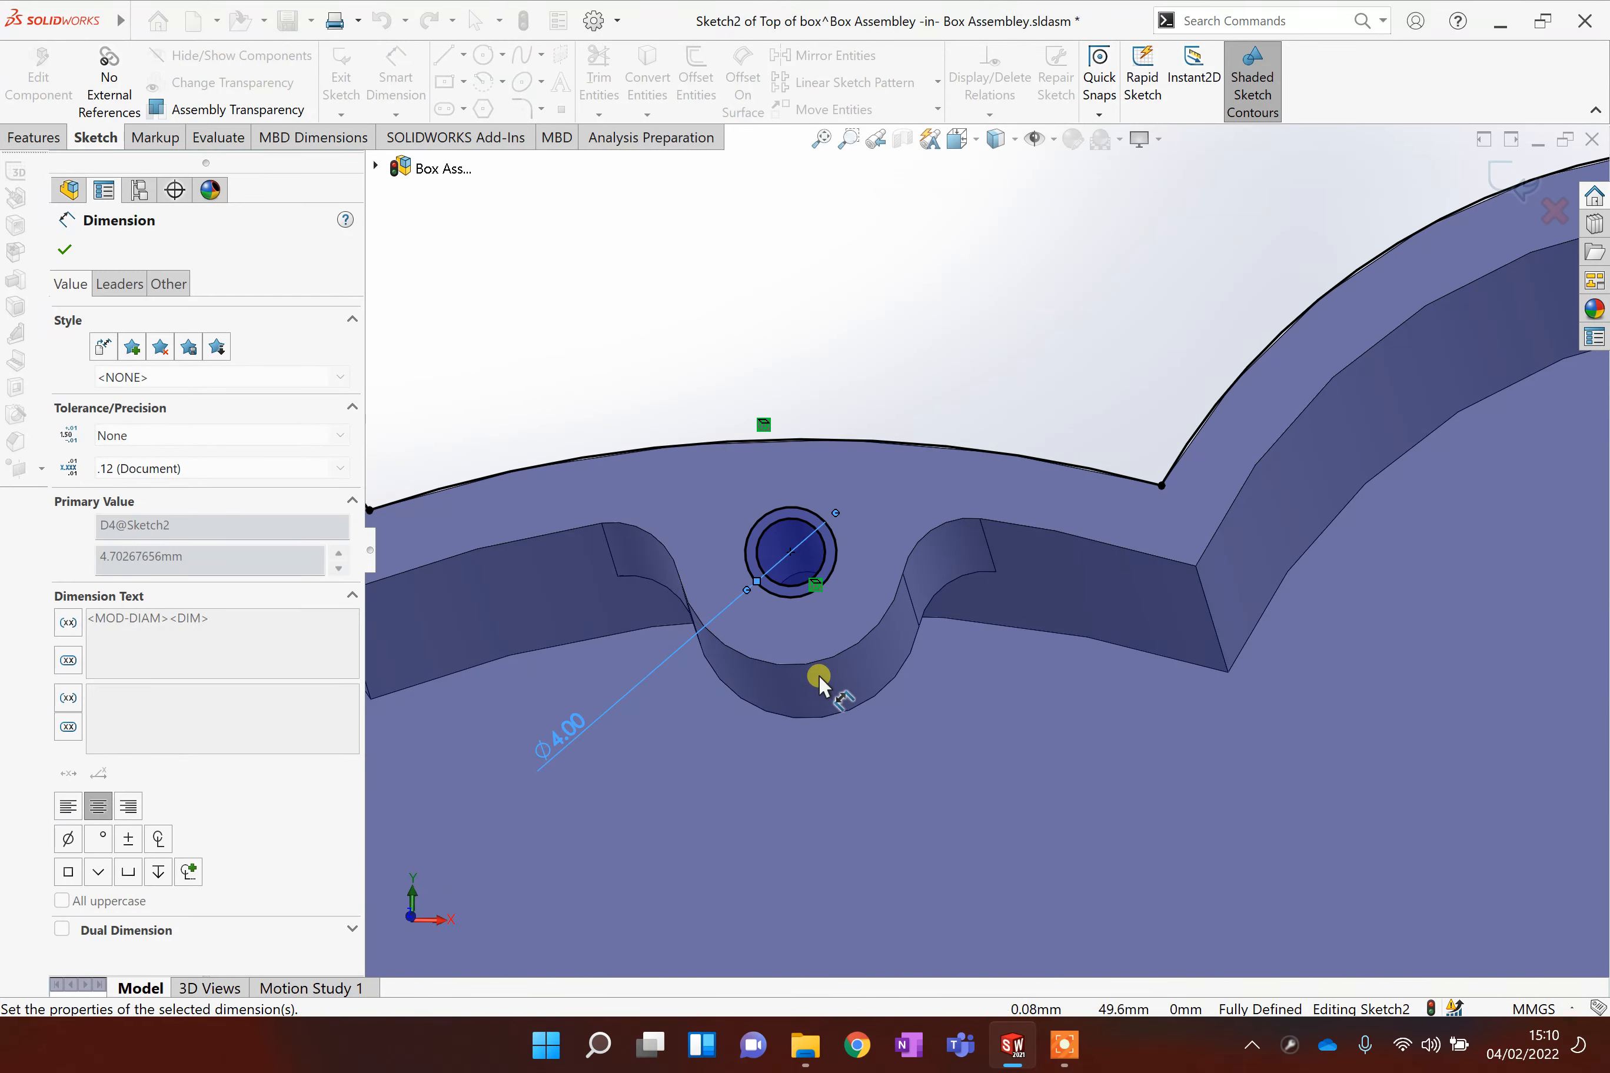
Step: Start a boss extrusion of the lid sketch, choosing the region inside the outline and outside the three screw-hole circles as its contour
scroll(819, 674, "up", 5)
middle_click_drag(880, 696, 999, 525)
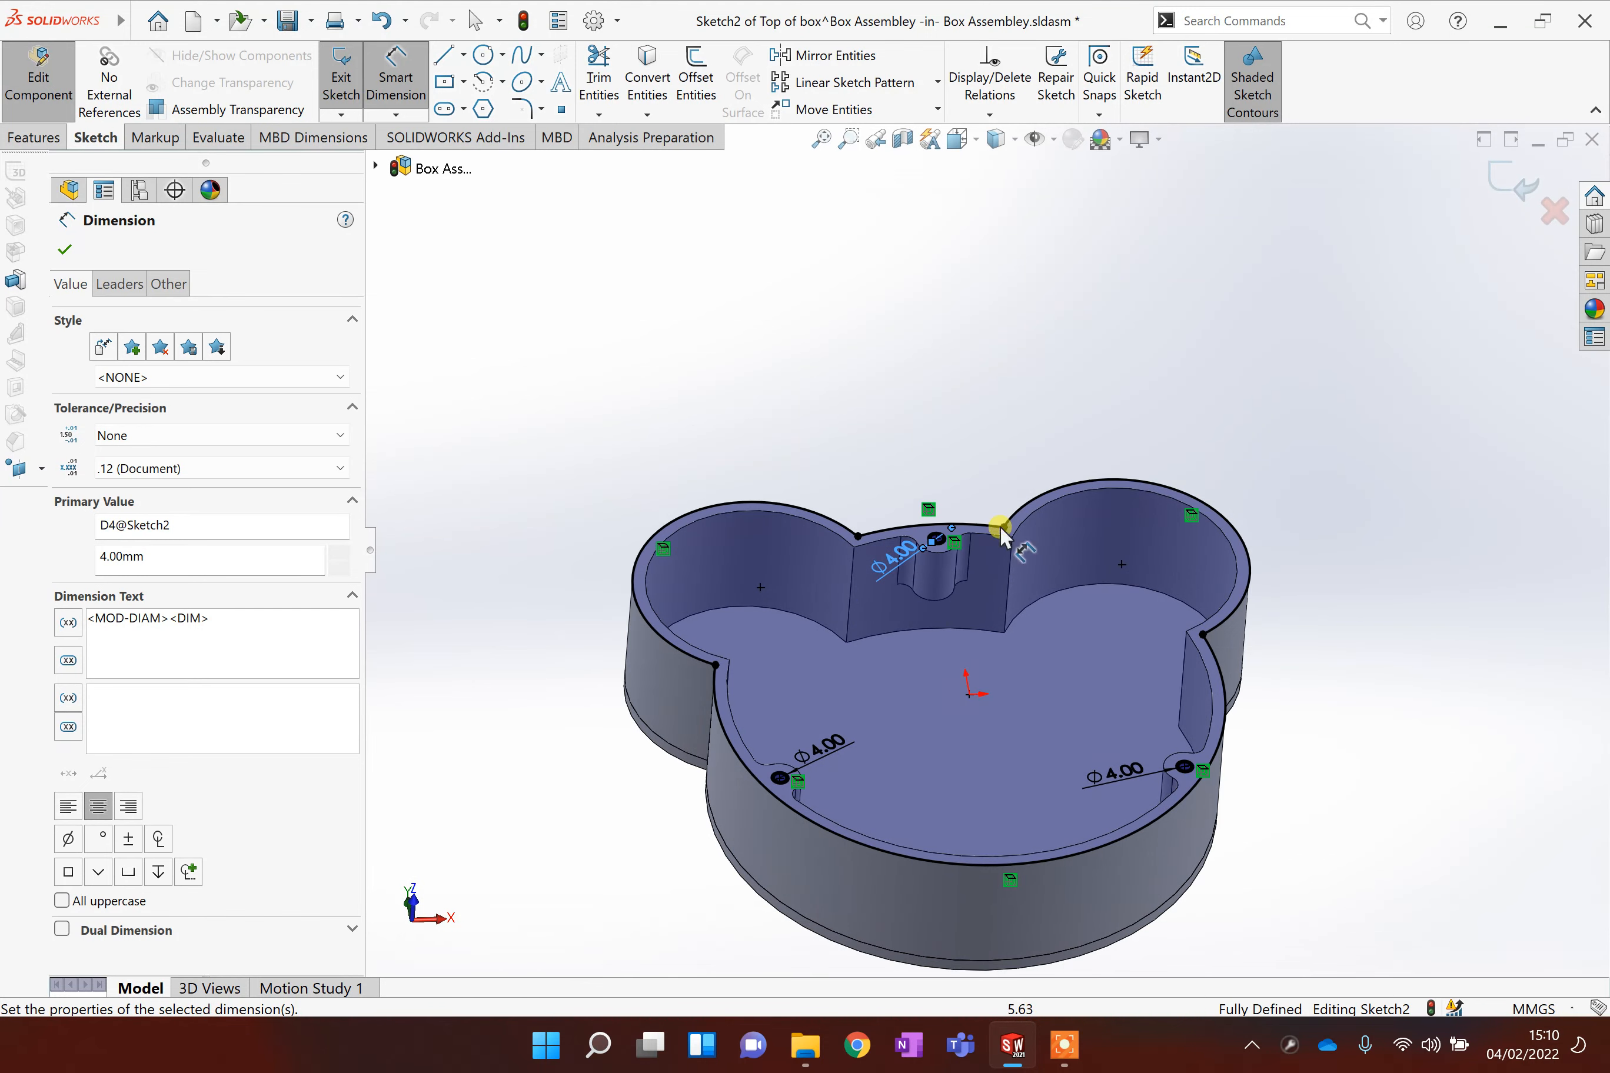
left_click(35, 138)
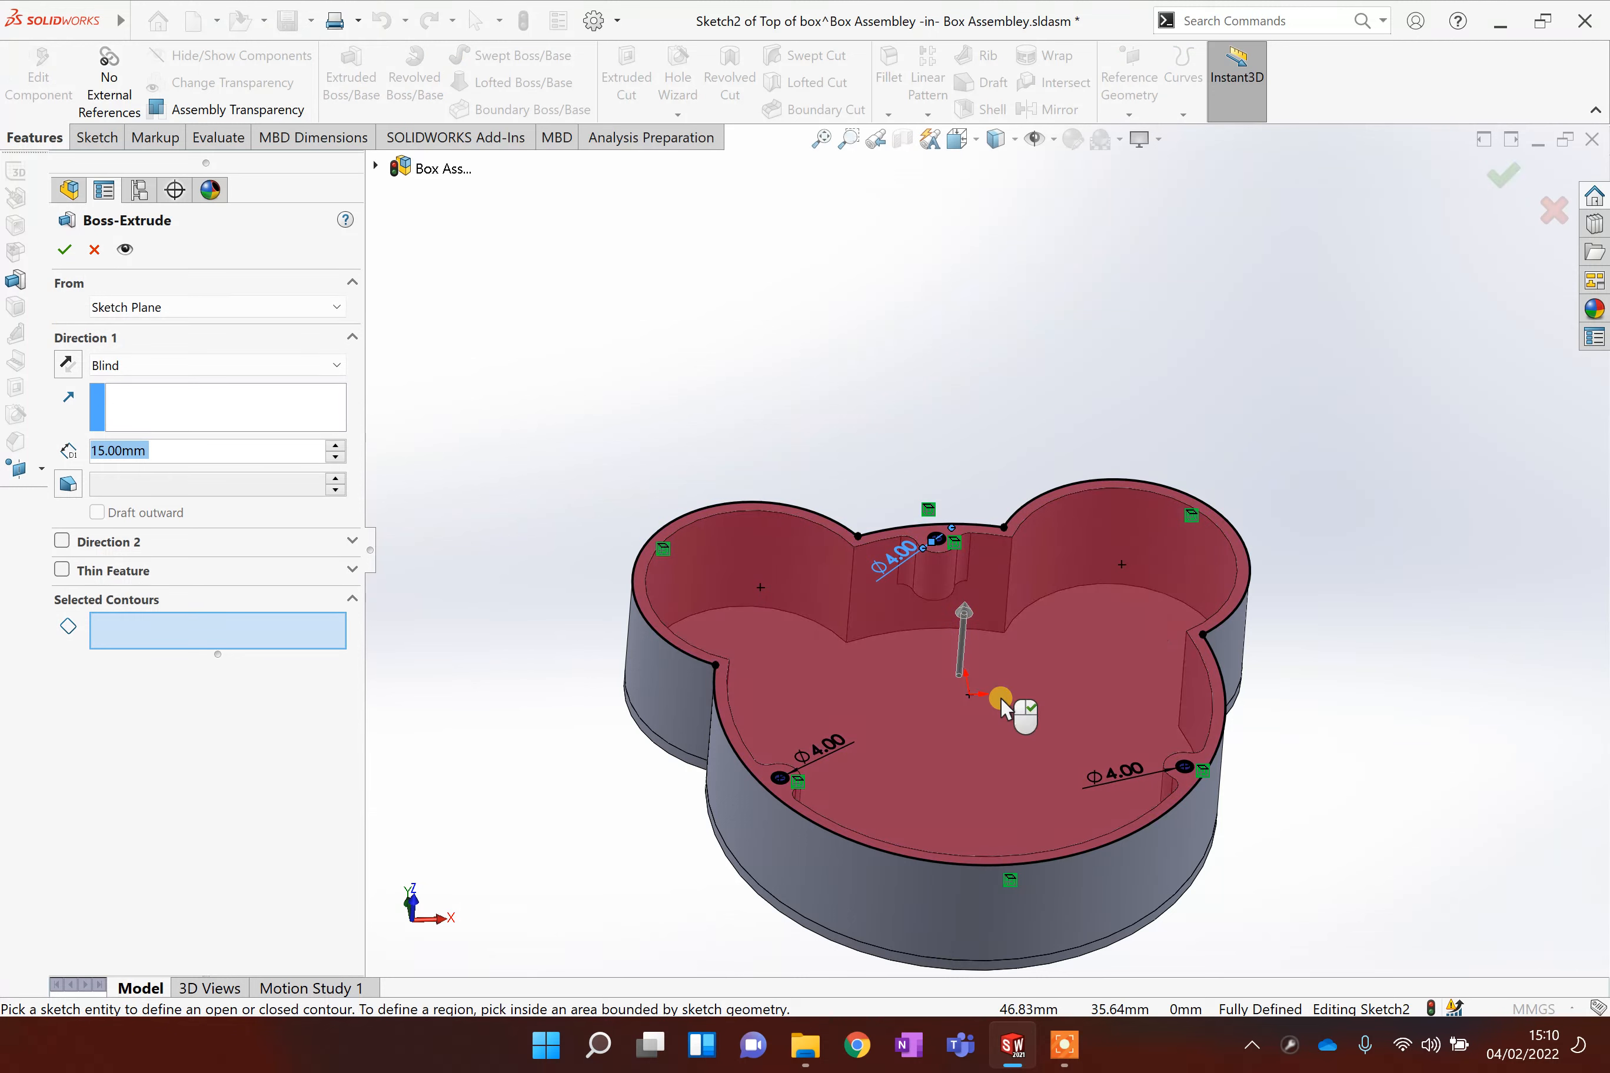
left_click(842, 626)
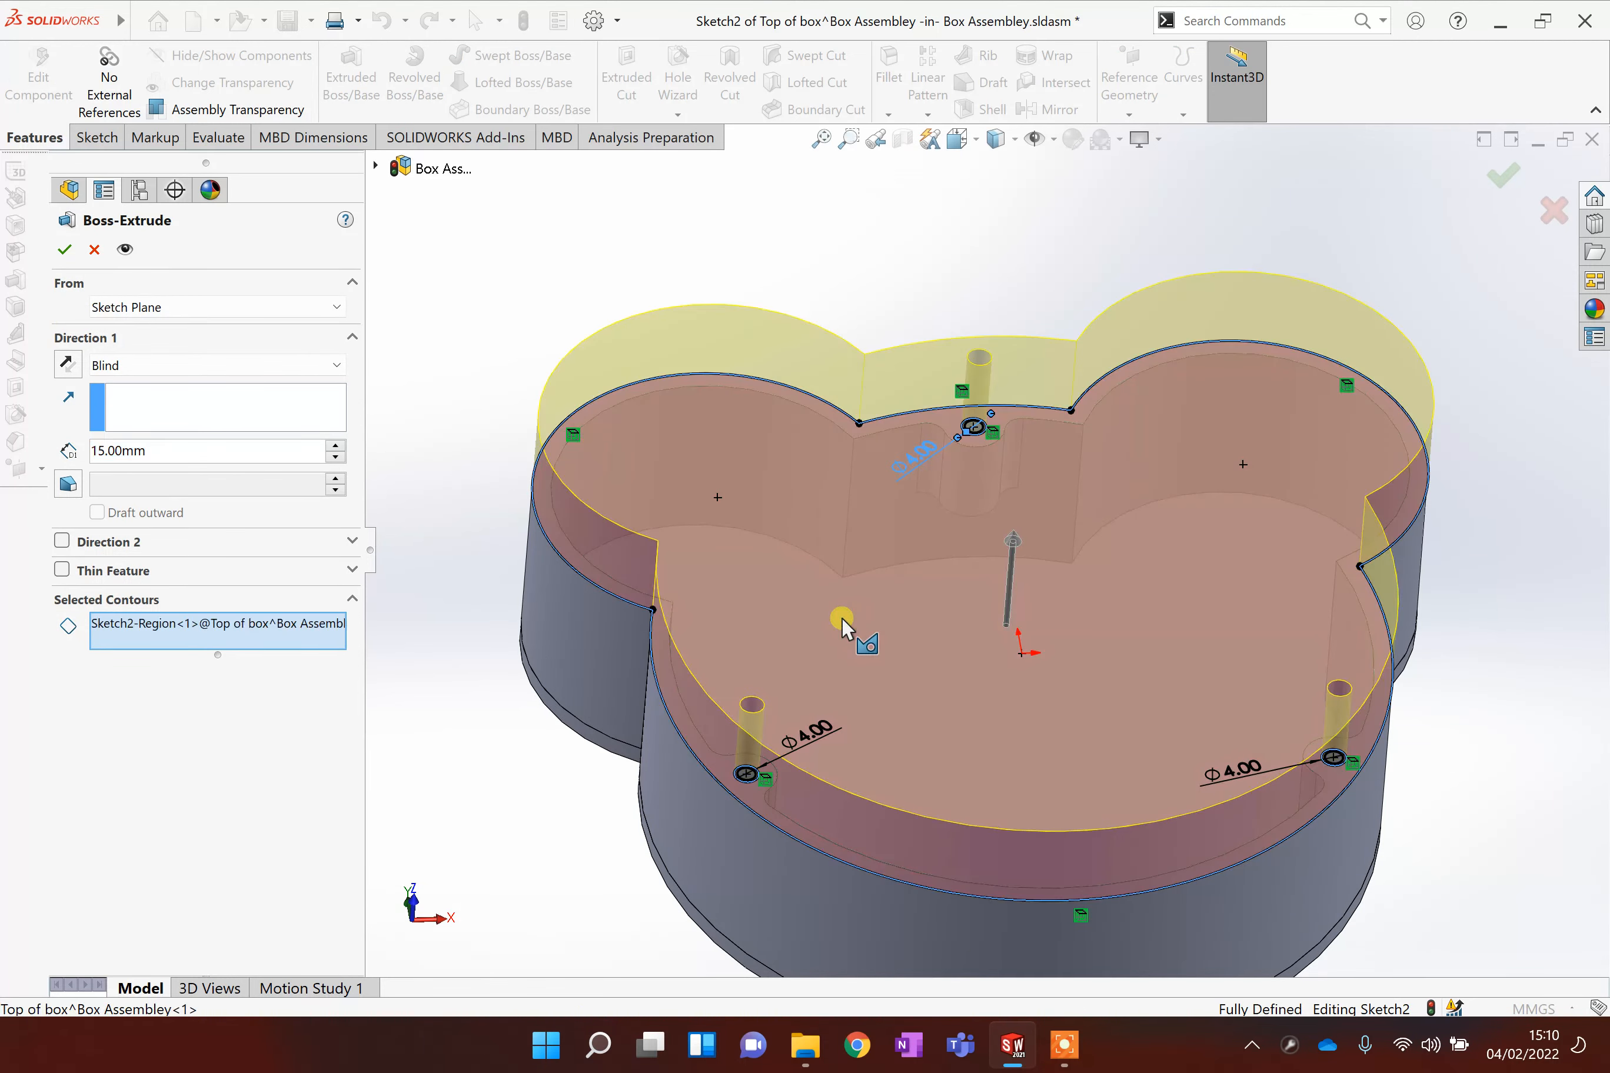
scroll(980, 430, "down", 2)
scroll(980, 430, "down", 4)
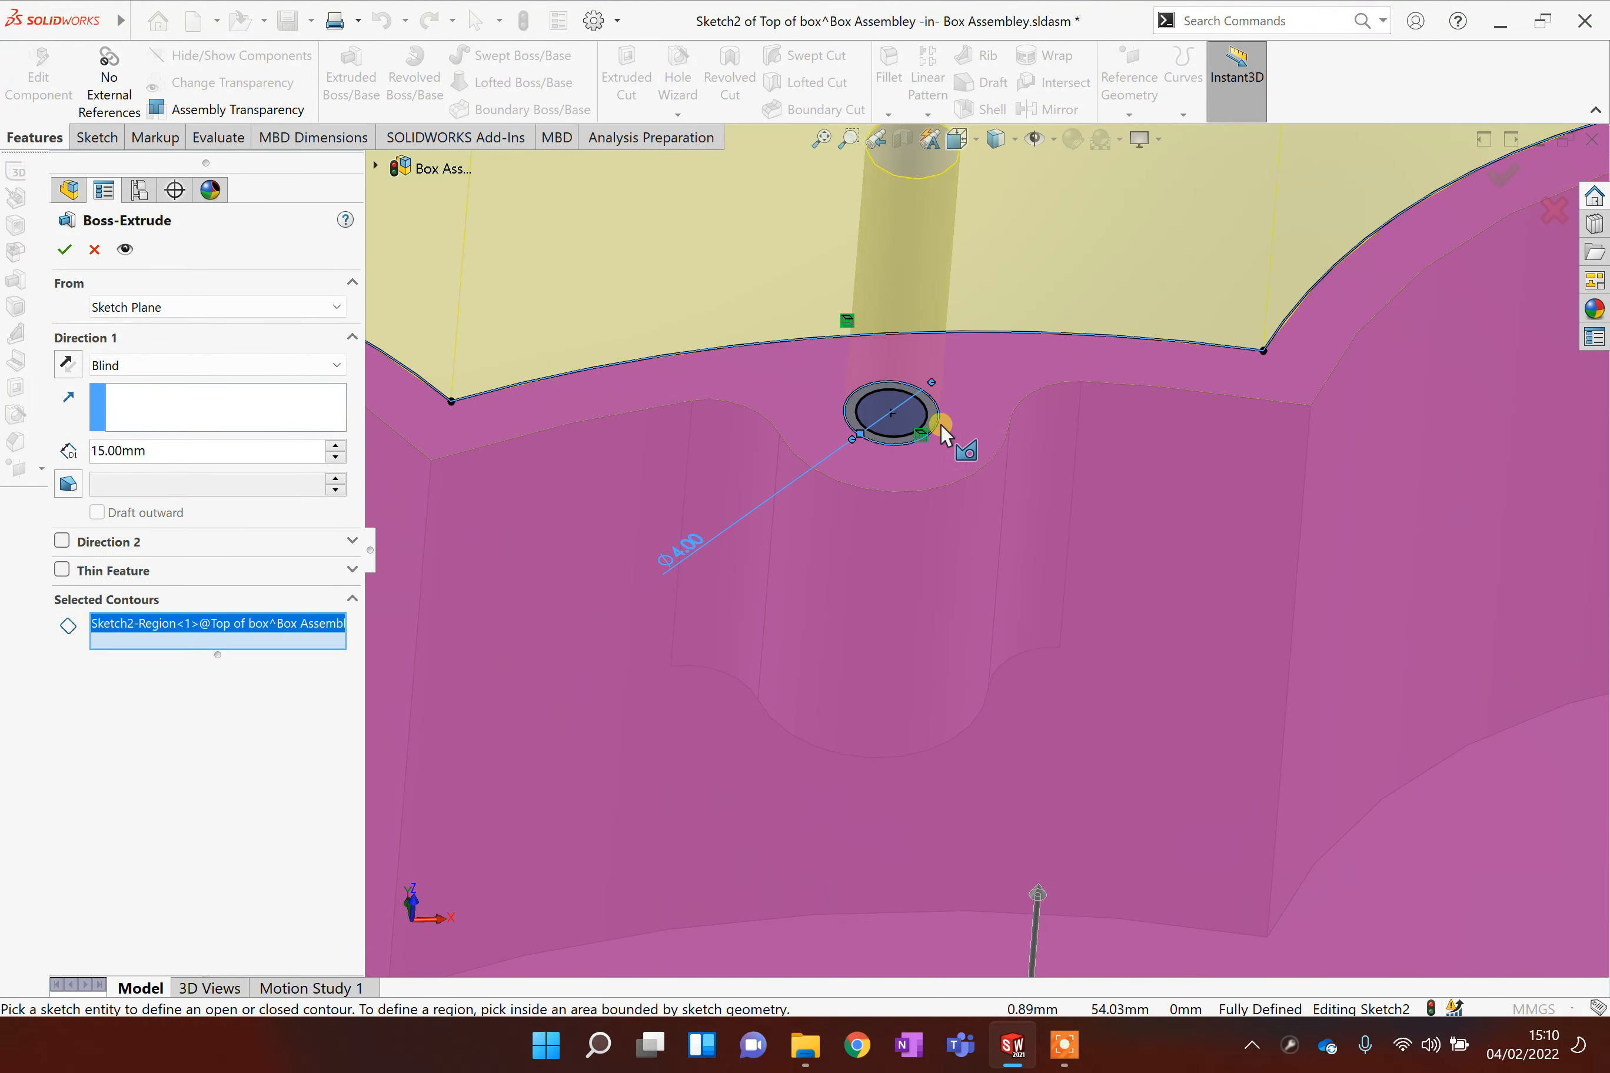
scroll(958, 406, "up", 3)
scroll(980, 667, "up", 5)
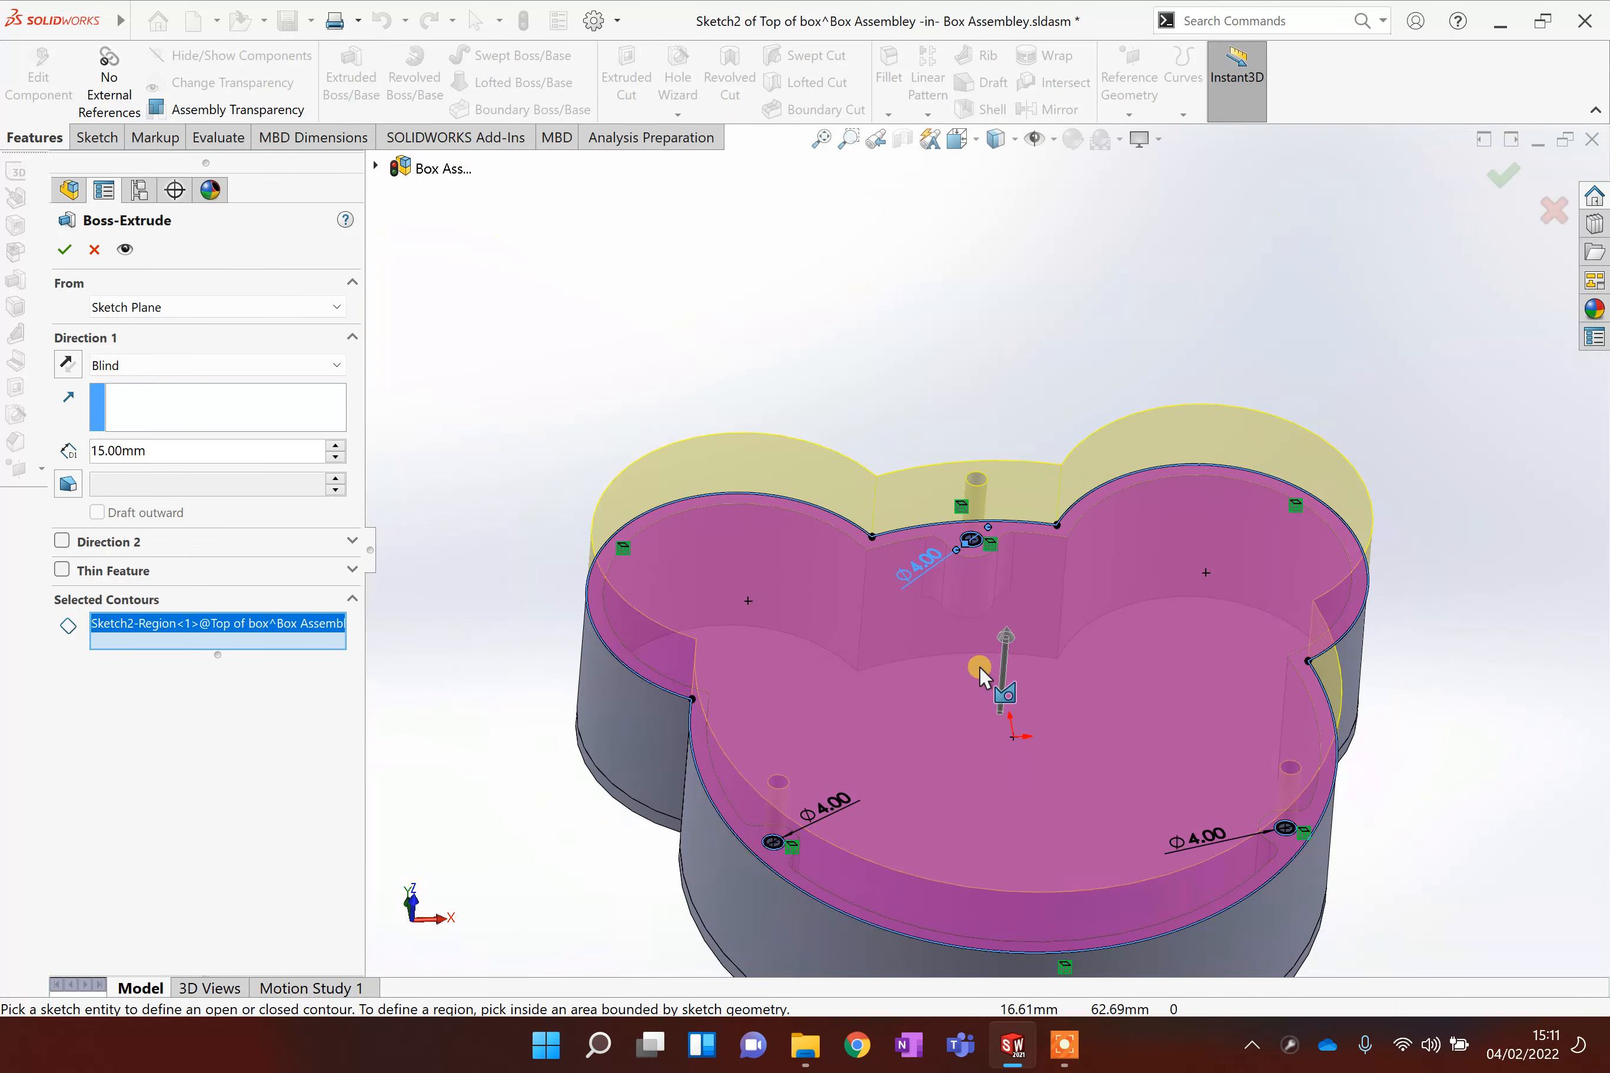
scroll(784, 865, "down", 4)
scroll(776, 699, "up", 7)
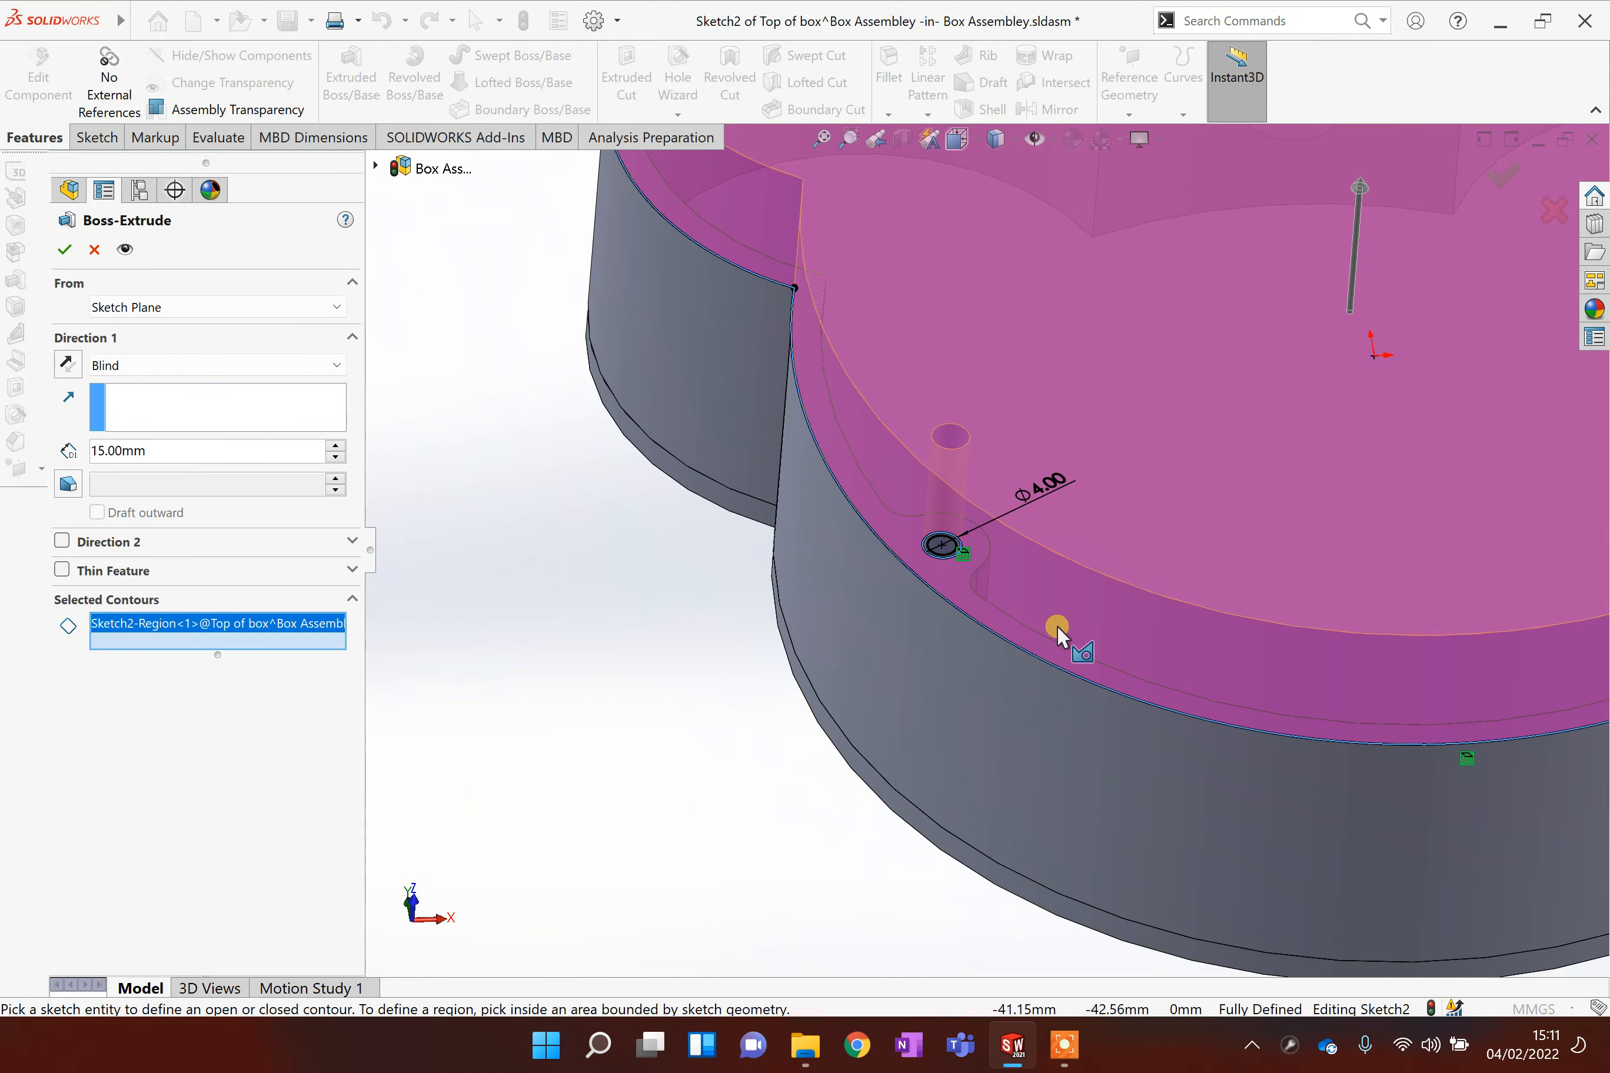
Step: Set the lid's blind extrusion depth to 3 mm and create the feature
scroll(1125, 557, "down", 5)
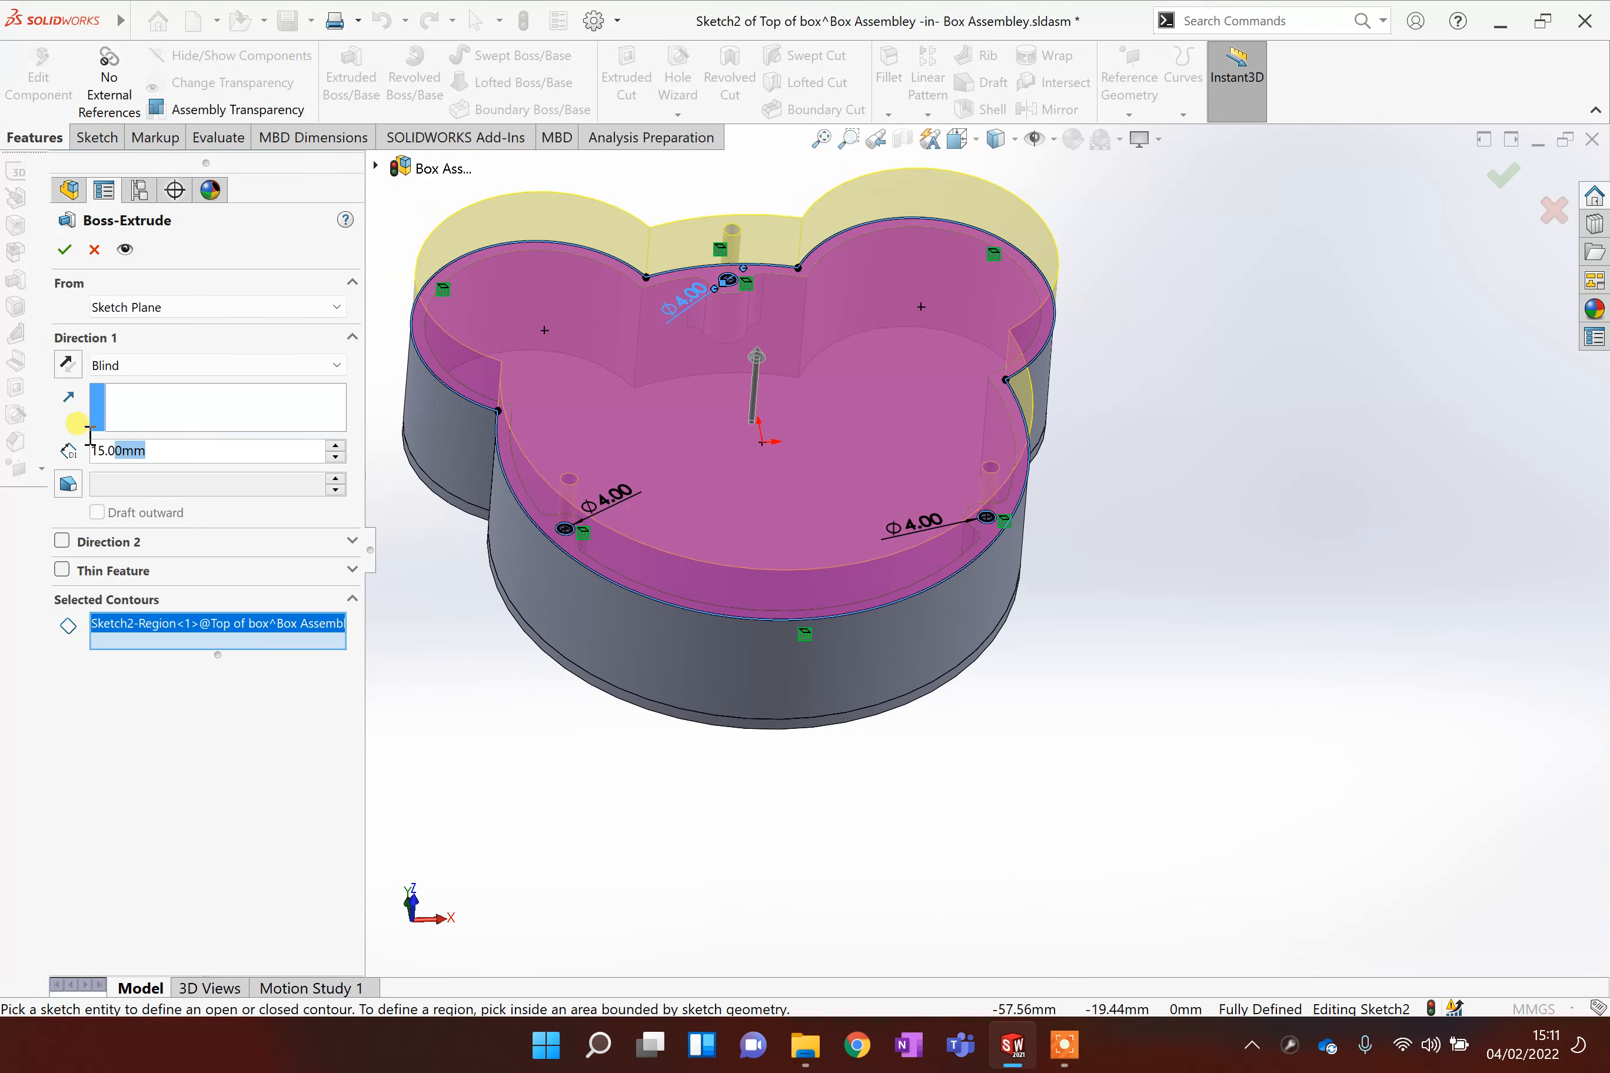
type("3")
key("Return")
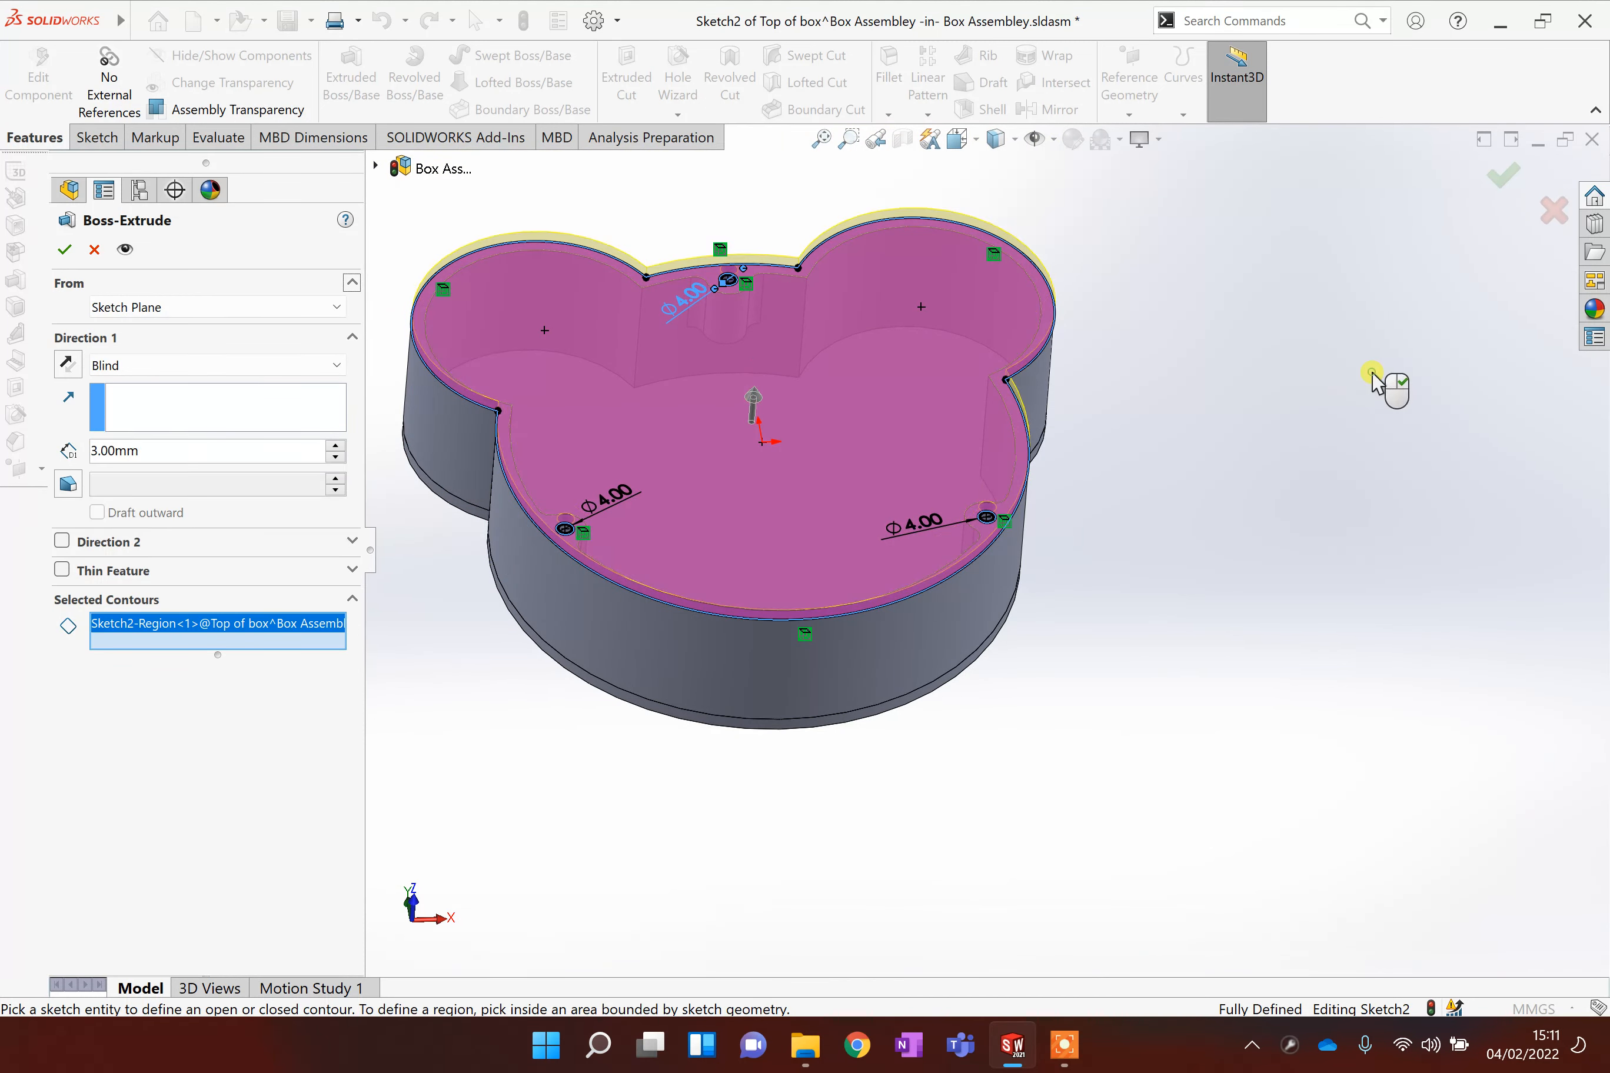
scroll(1313, 429, "up", 1)
left_click(63, 251)
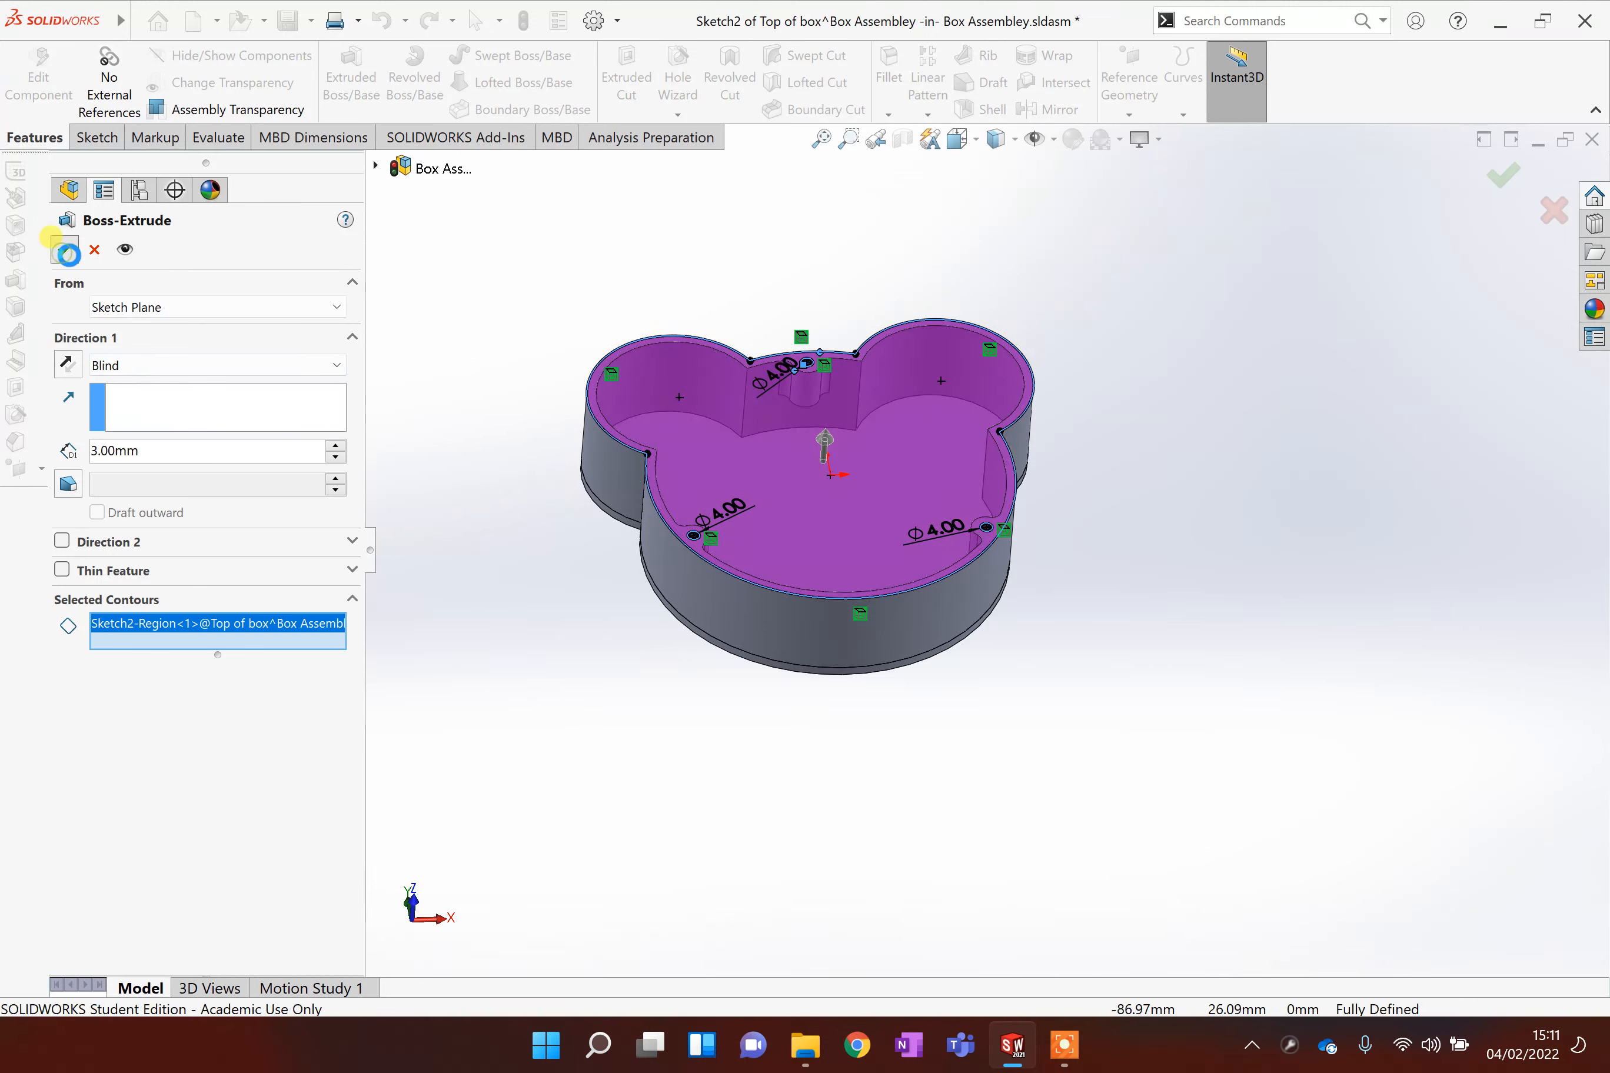
scroll(817, 281, "down", 1)
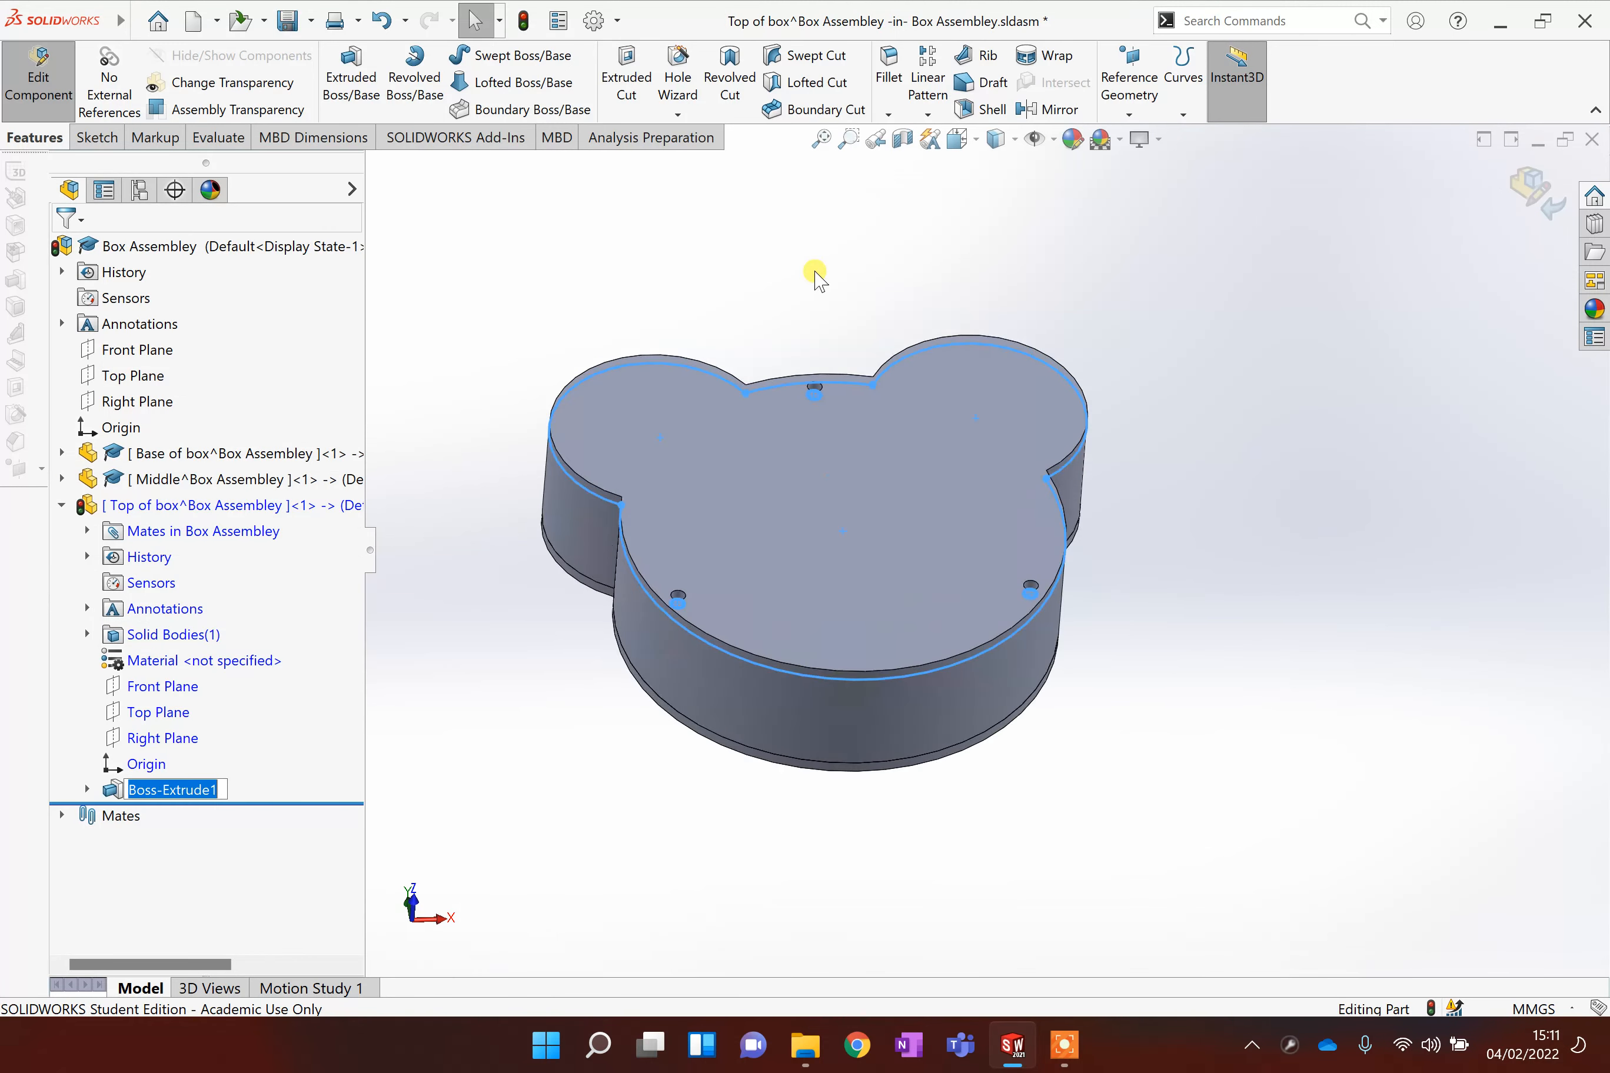
middle_click_drag(765, 367, 820, 360)
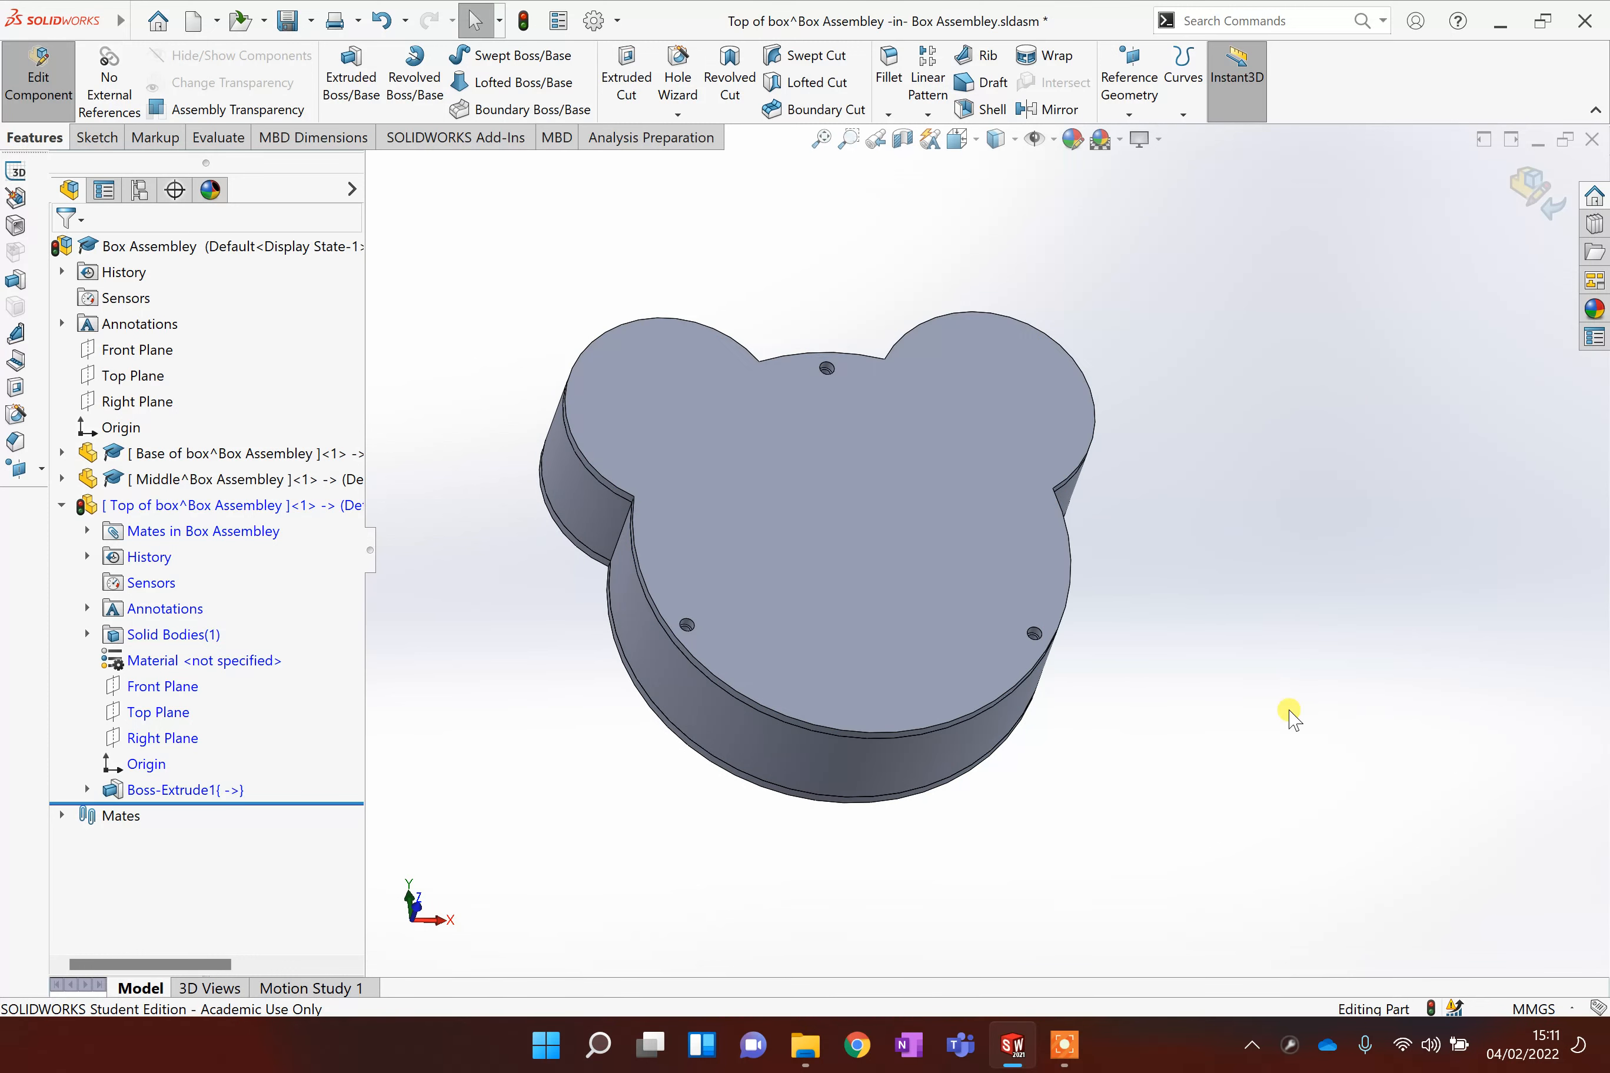
mouse_move(1290, 720)
middle_mouse_down()
mouse_move(1105, 585)
mouse_move(1247, 647)
mouse_move(1295, 743)
middle_mouse_up()
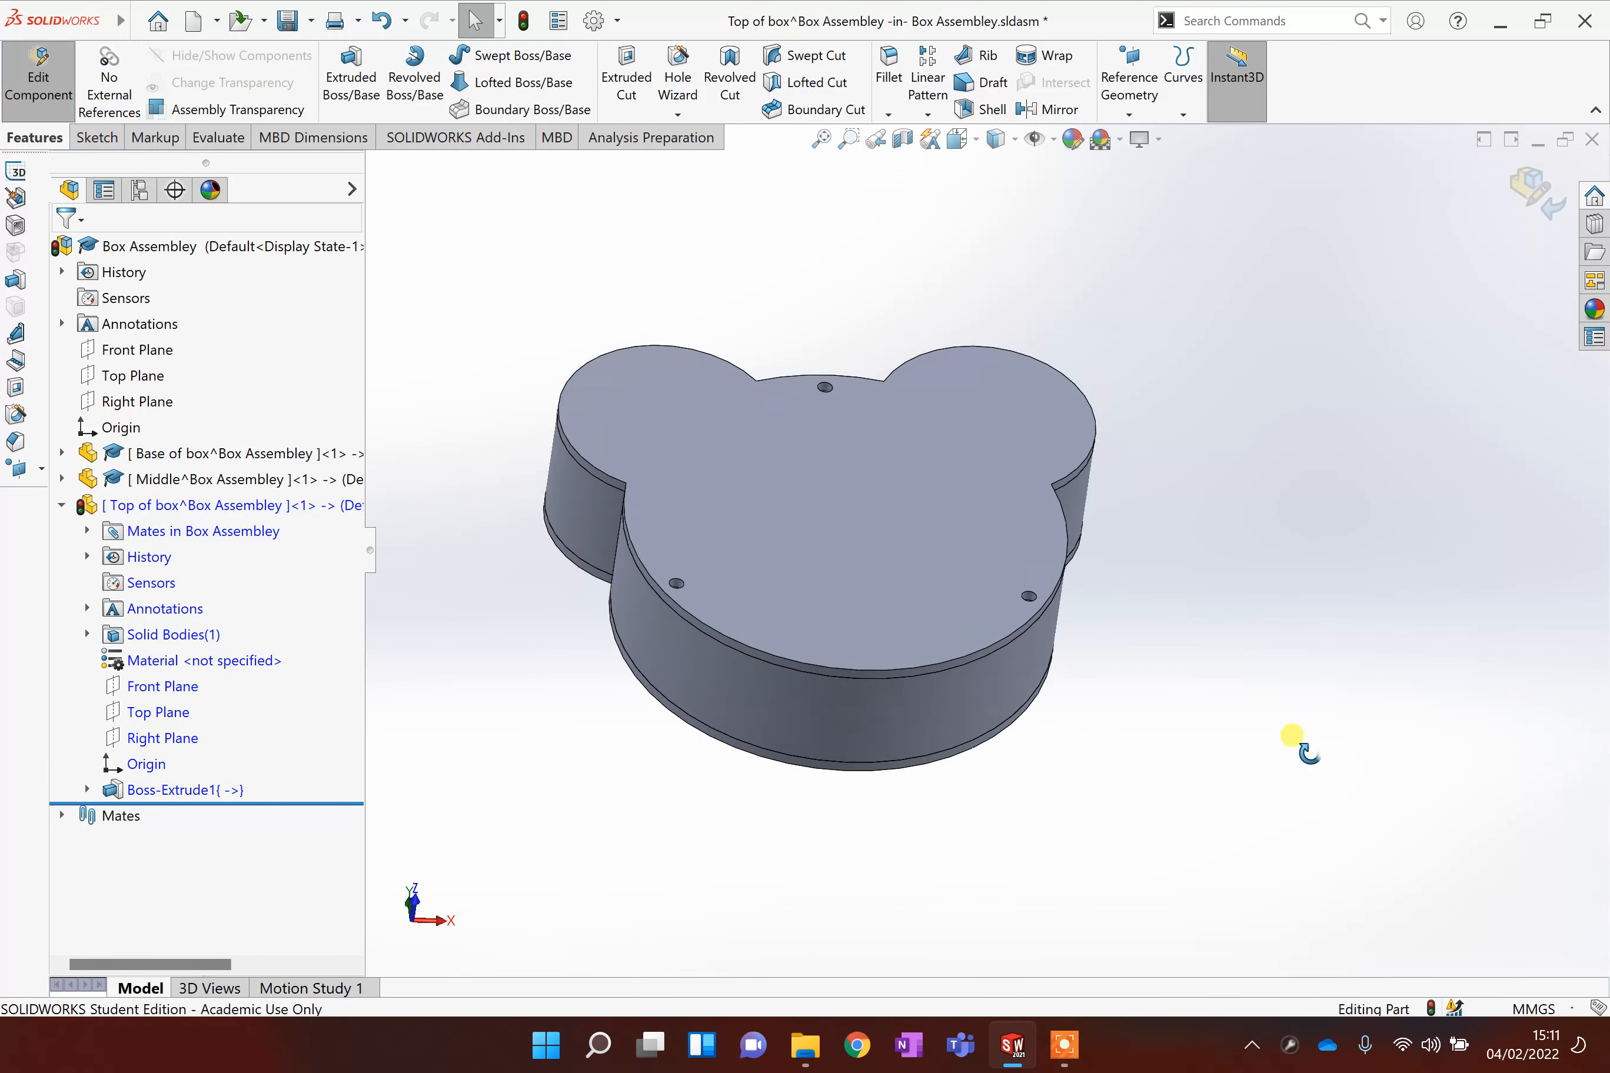
scroll(796, 413, "down", 3)
scroll(918, 408, "down", 2)
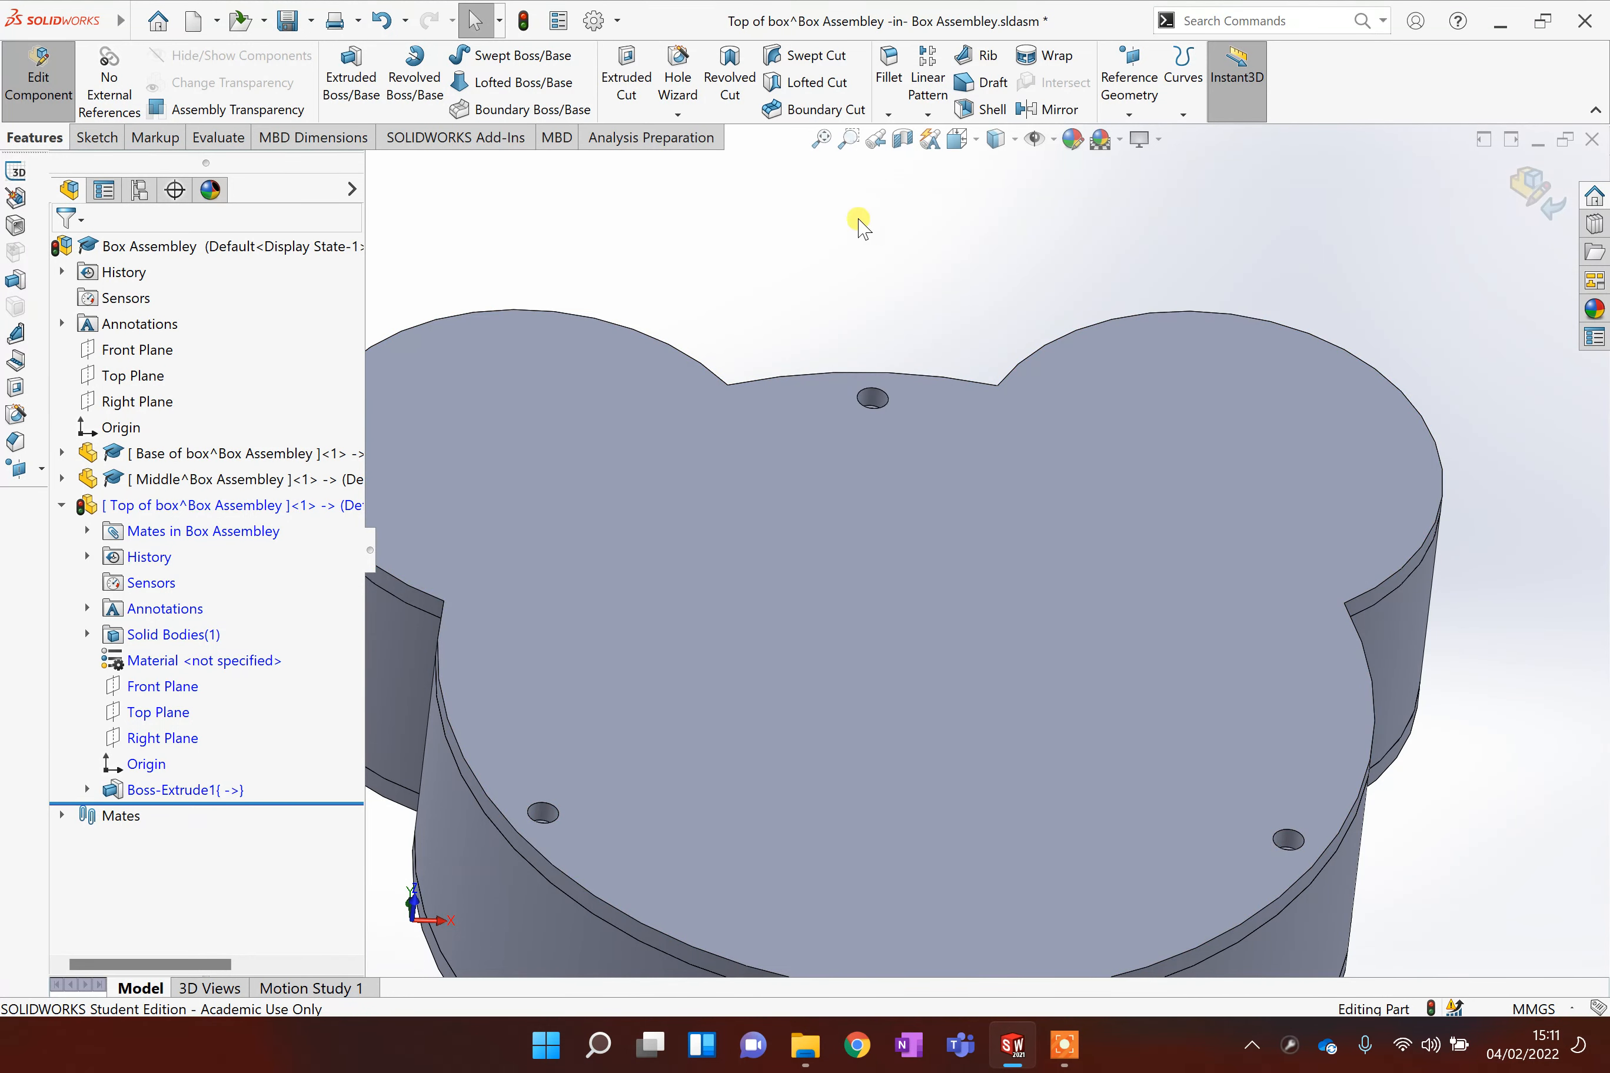
left_click(889, 105)
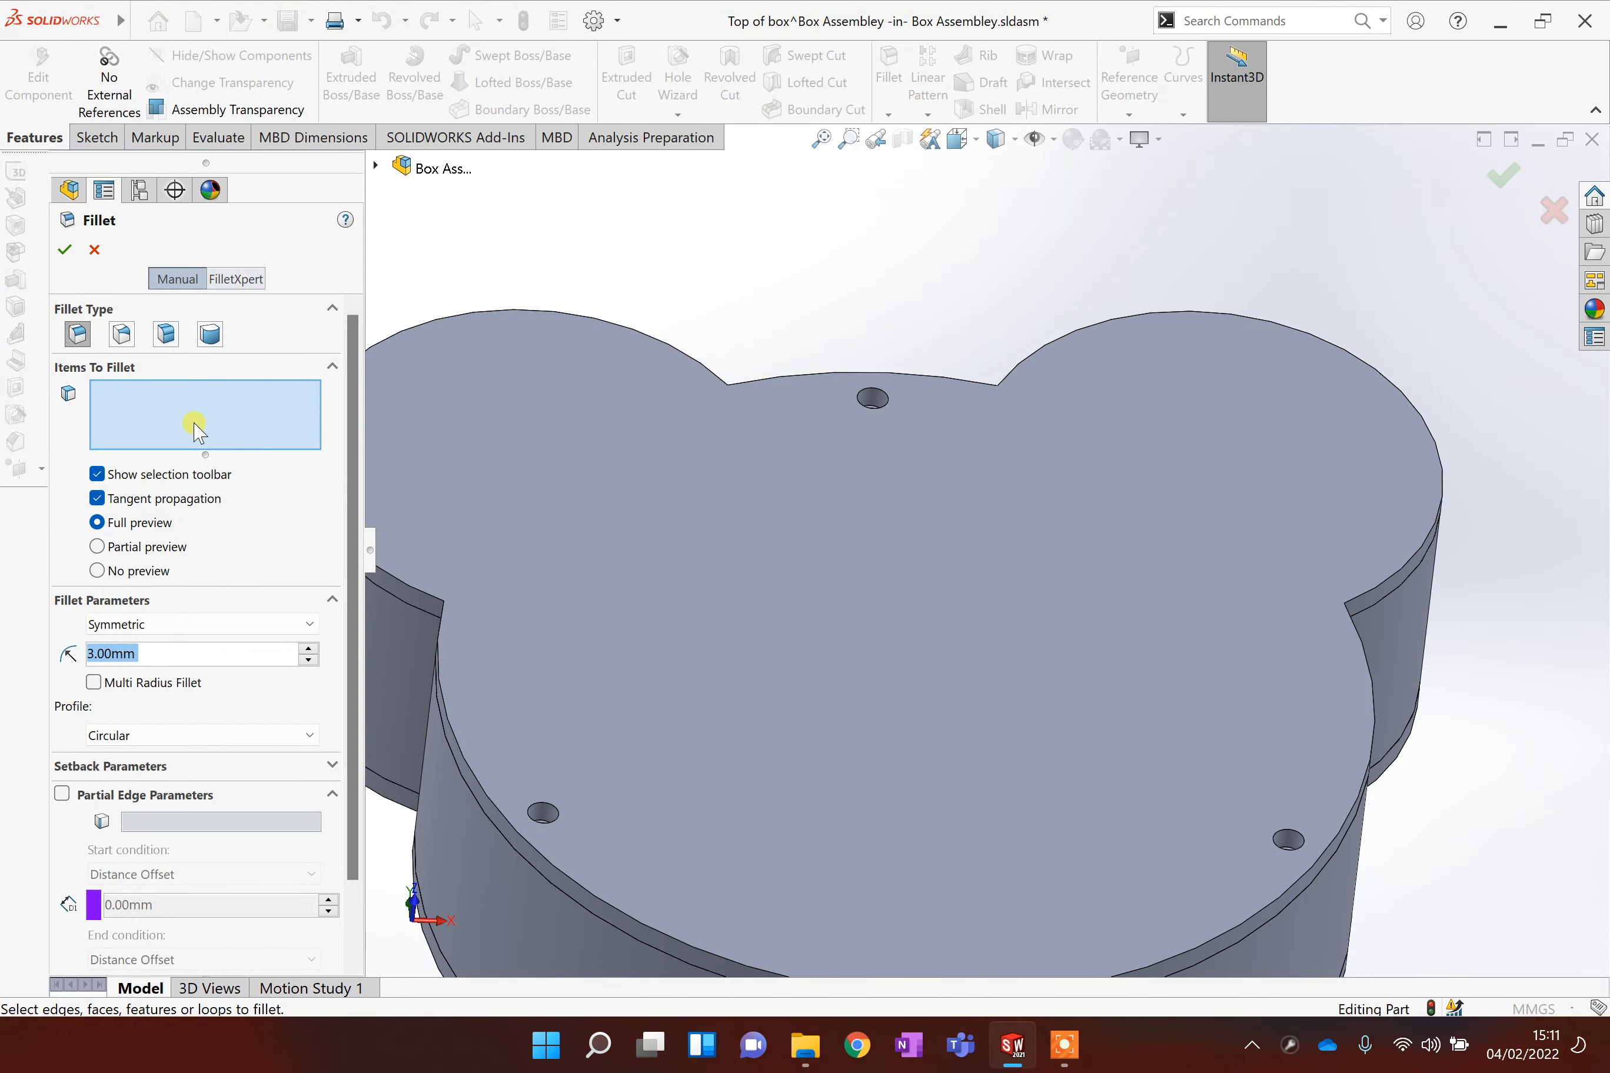
left_click(94, 250)
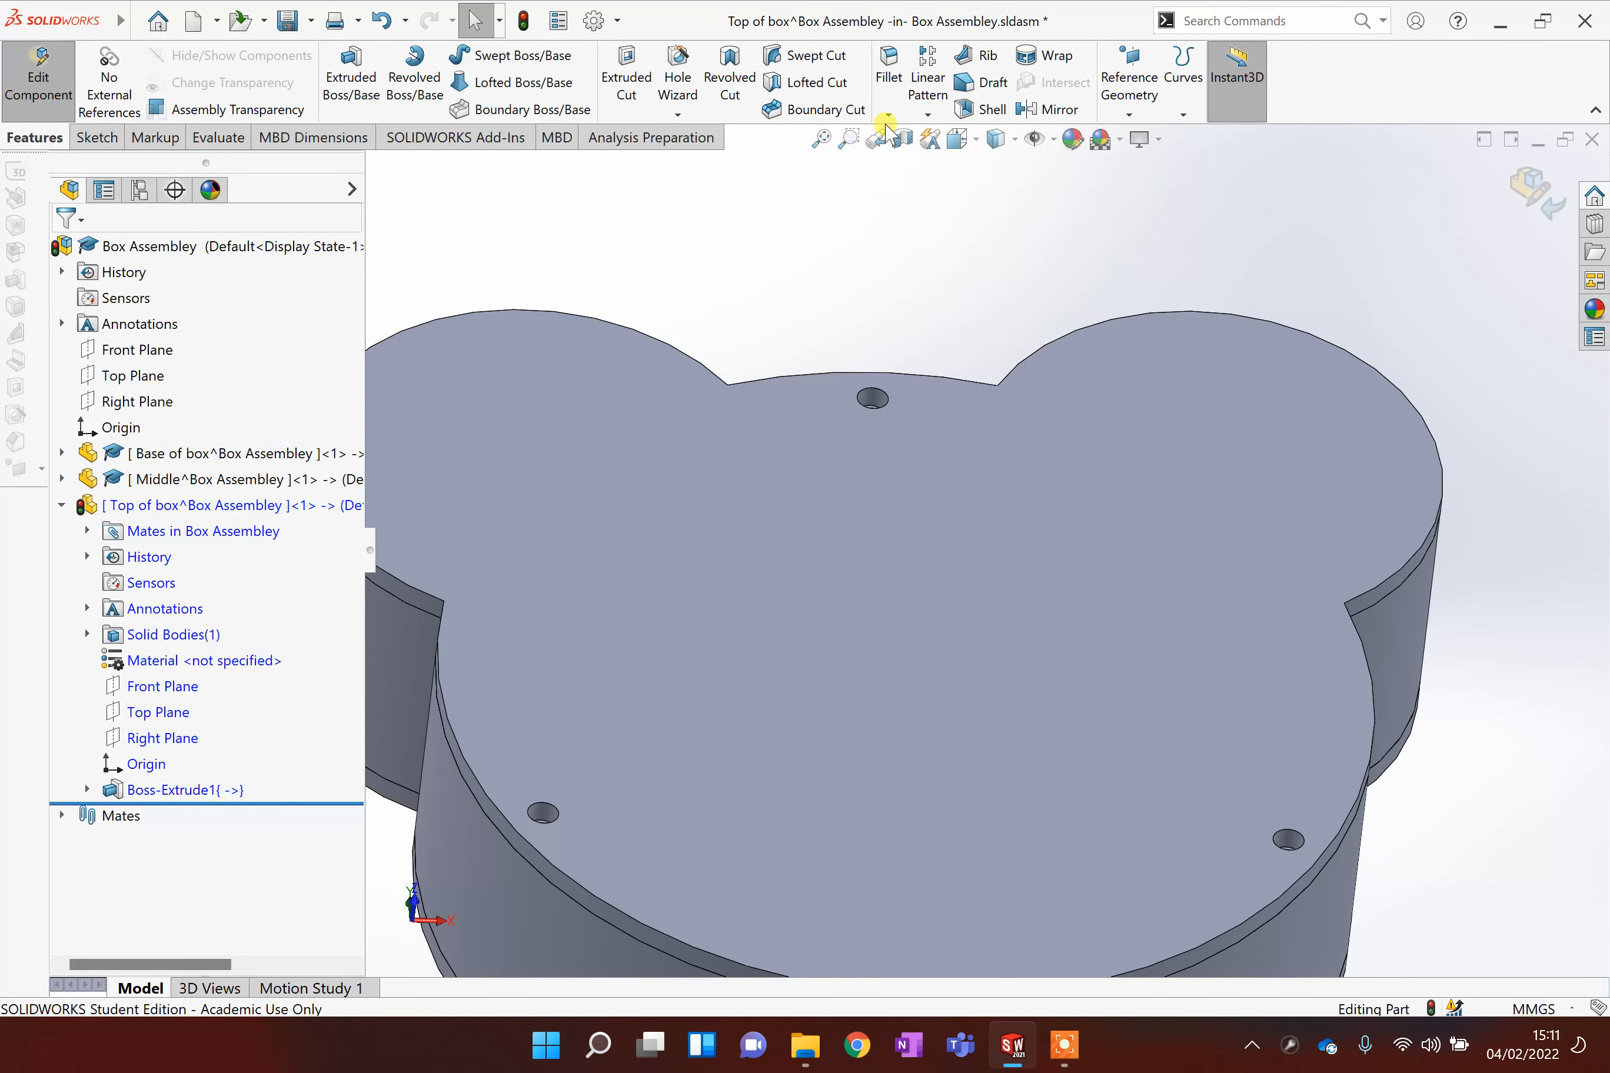
Step: Start a chamfer on the upper edge of the lid's screw hole between the ears, with a 3 mm distance at 45 degrees
left_click(888, 114)
left_click(908, 165)
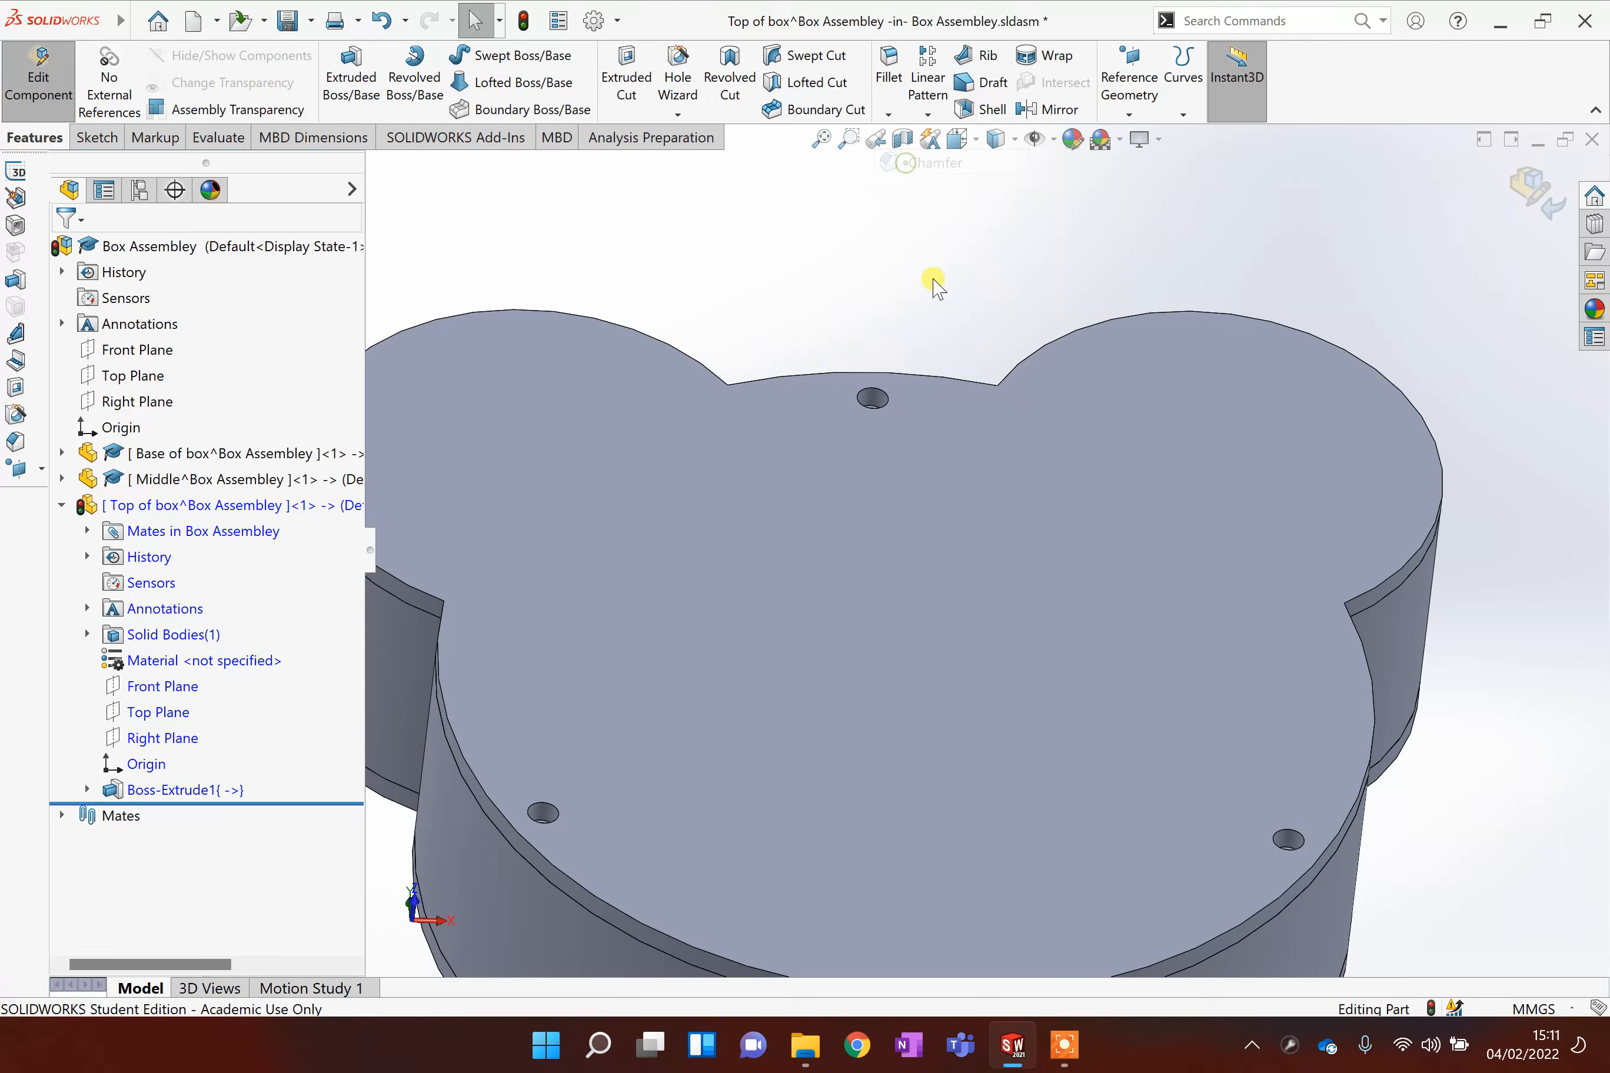
left_click(887, 404)
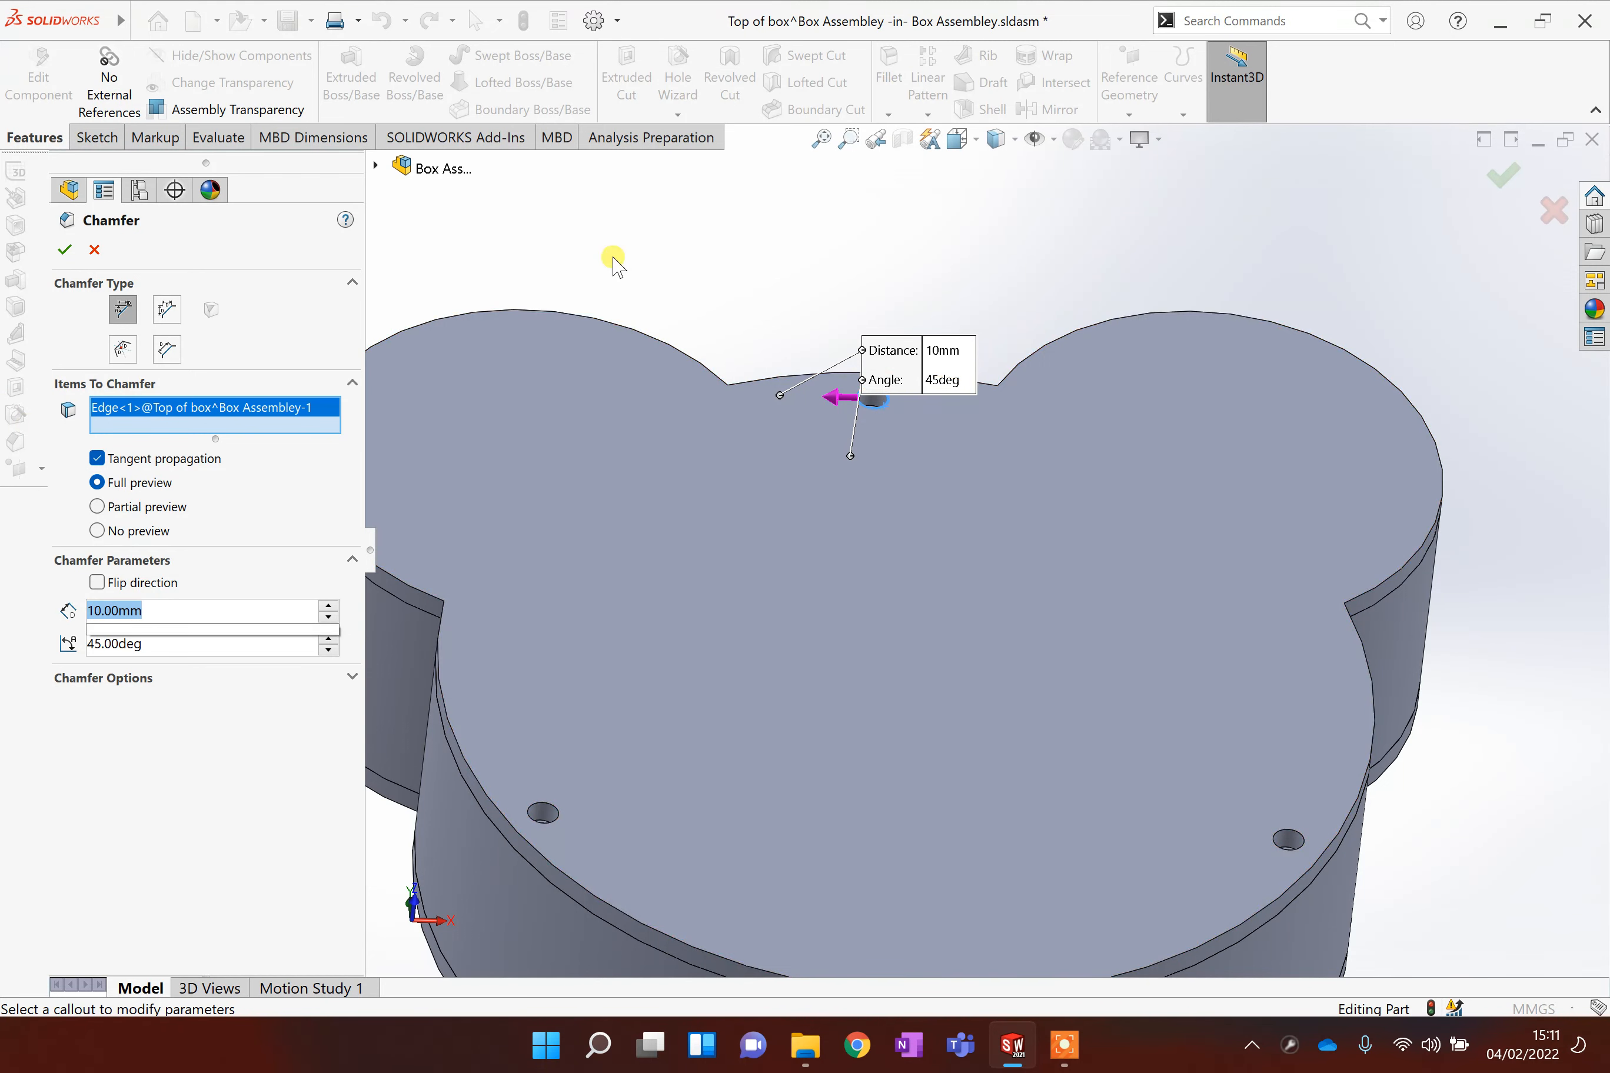
type("3")
key("Return")
scroll(949, 447, "down", 2)
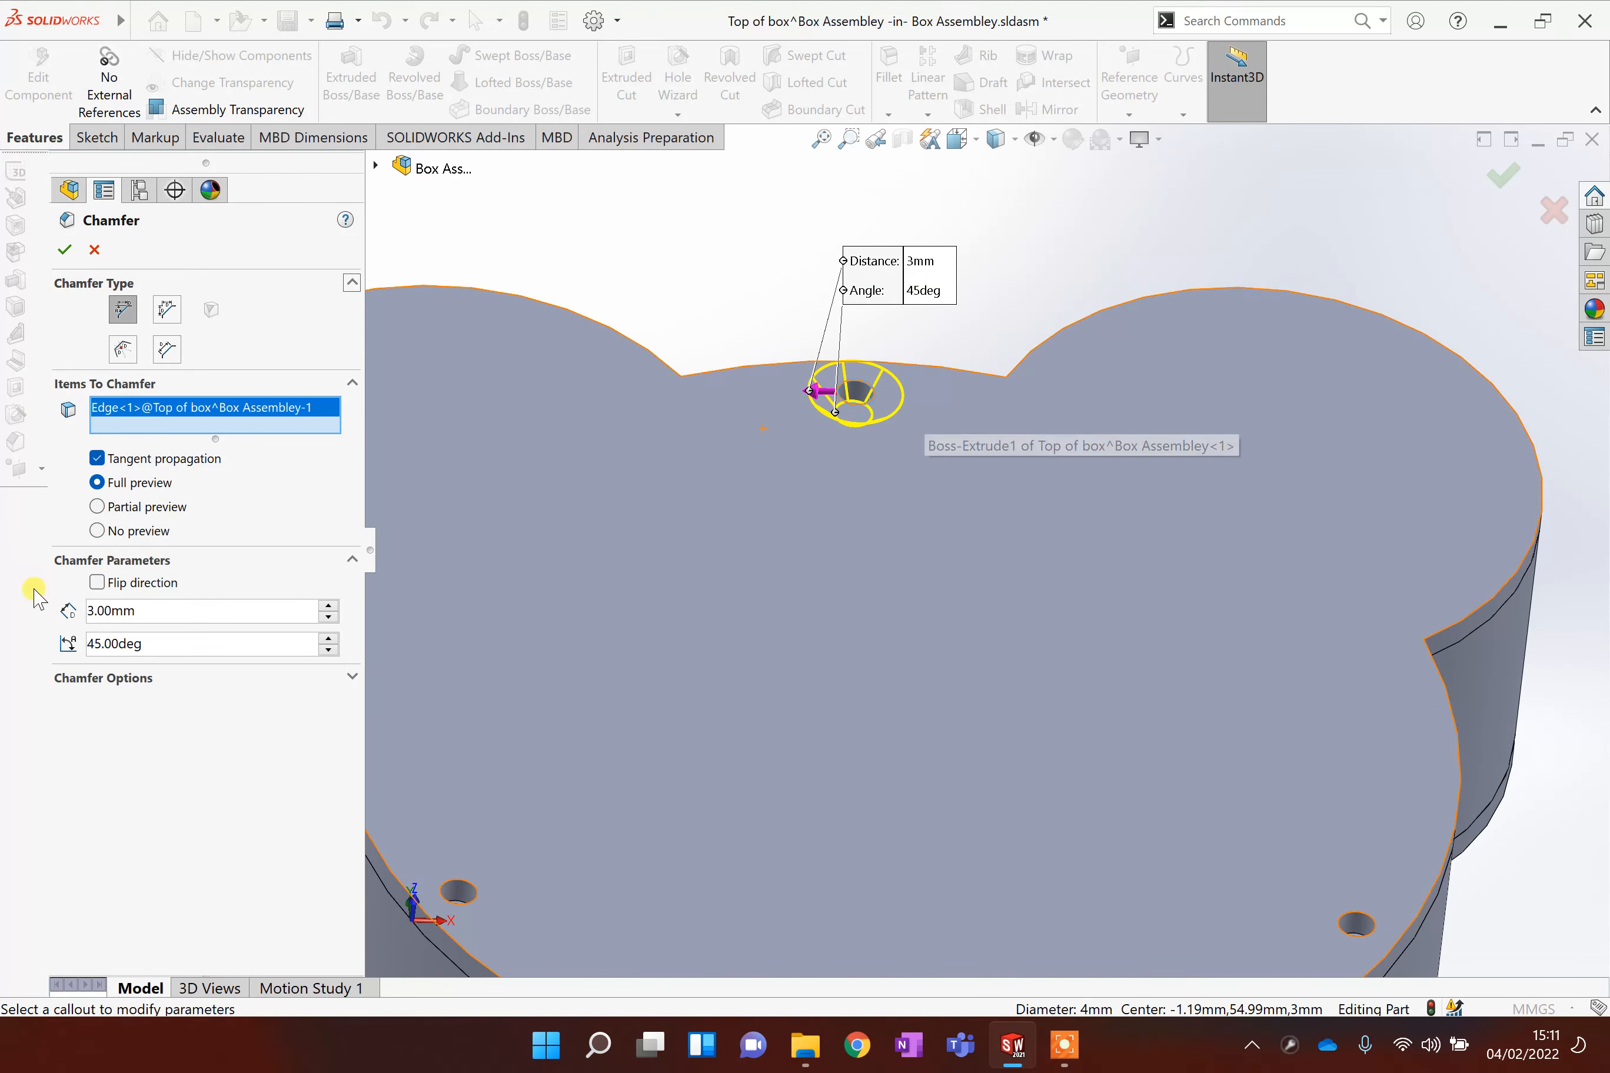
Step: Try a 2 mm chamfer distance on the lid hole between the ears, then undo the chamfer
double_click(144, 610)
type("2")
key("Return")
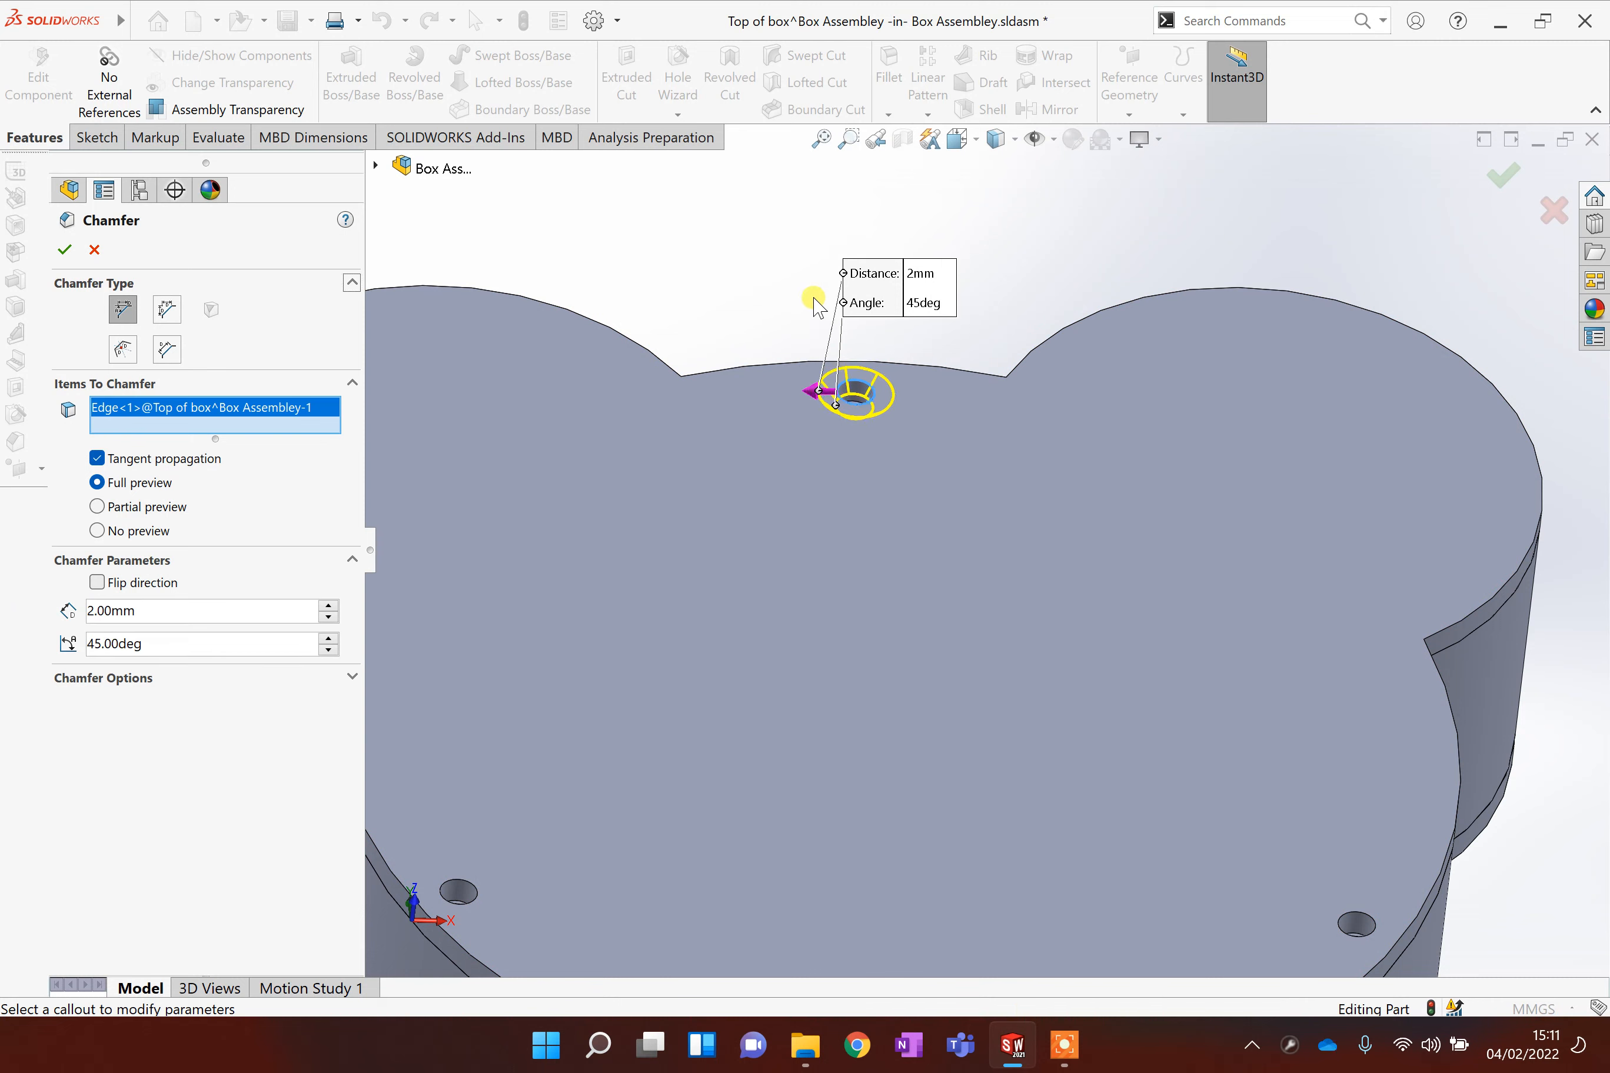
scroll(584, 286, "up", 1)
left_click(63, 254)
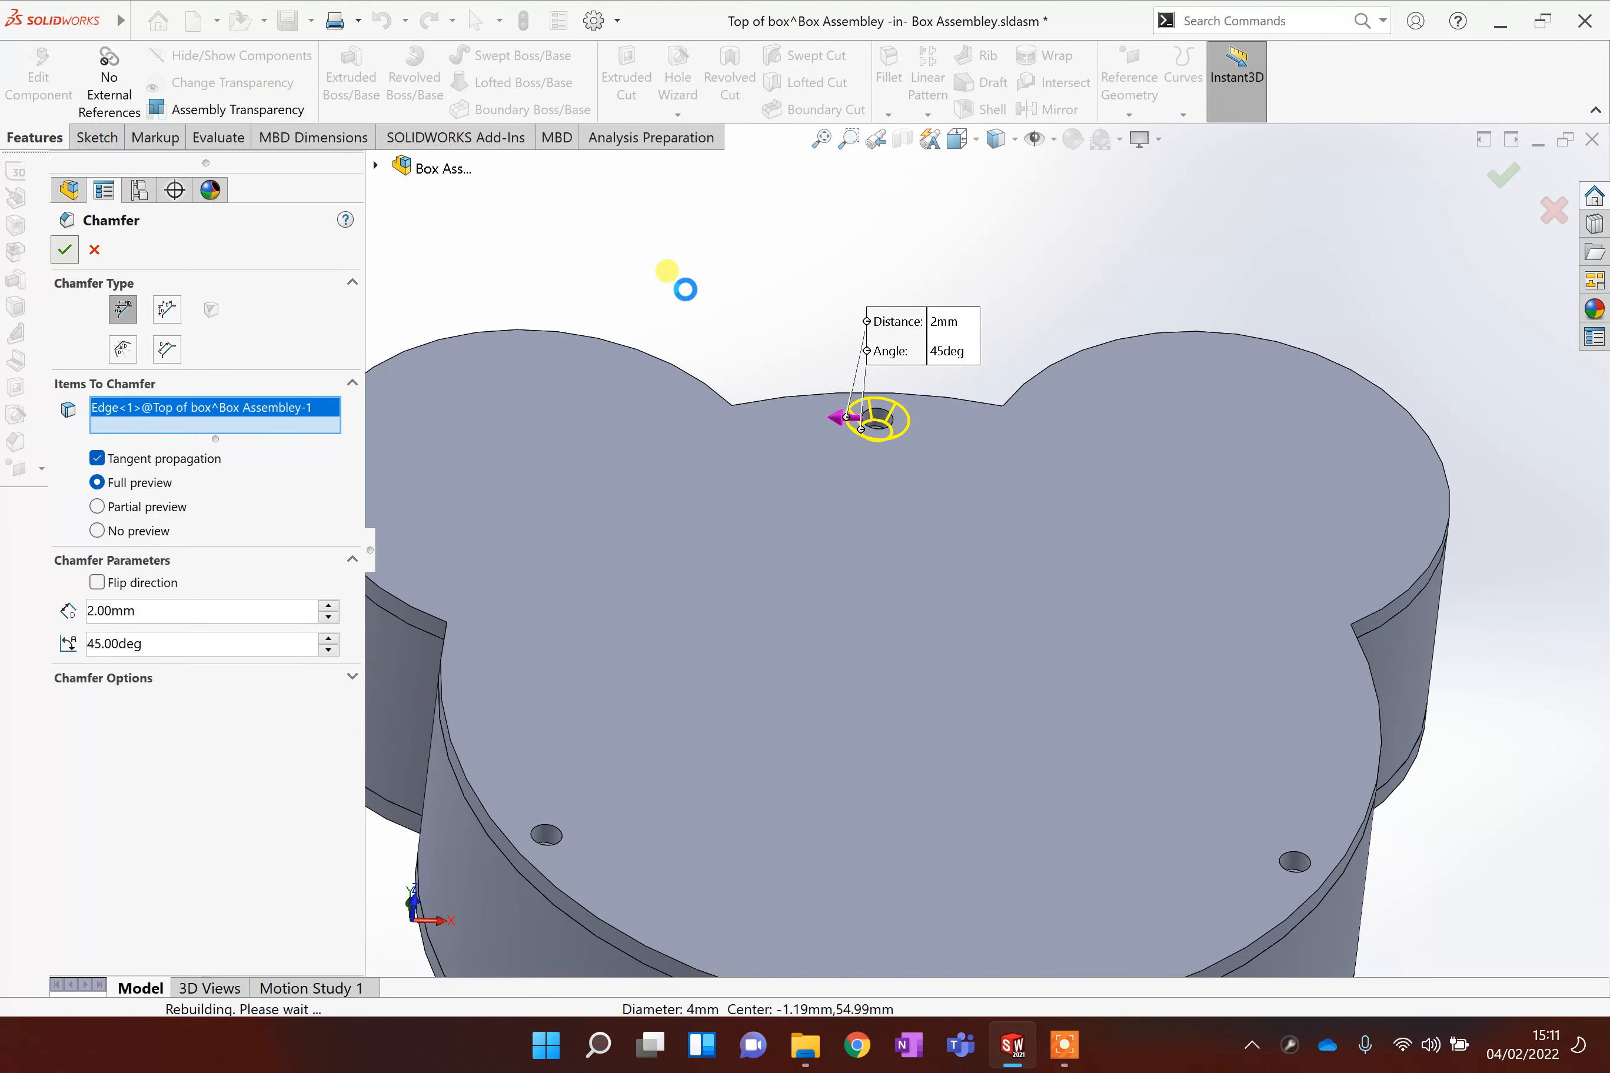
middle_click_drag(770, 322, 679, 302)
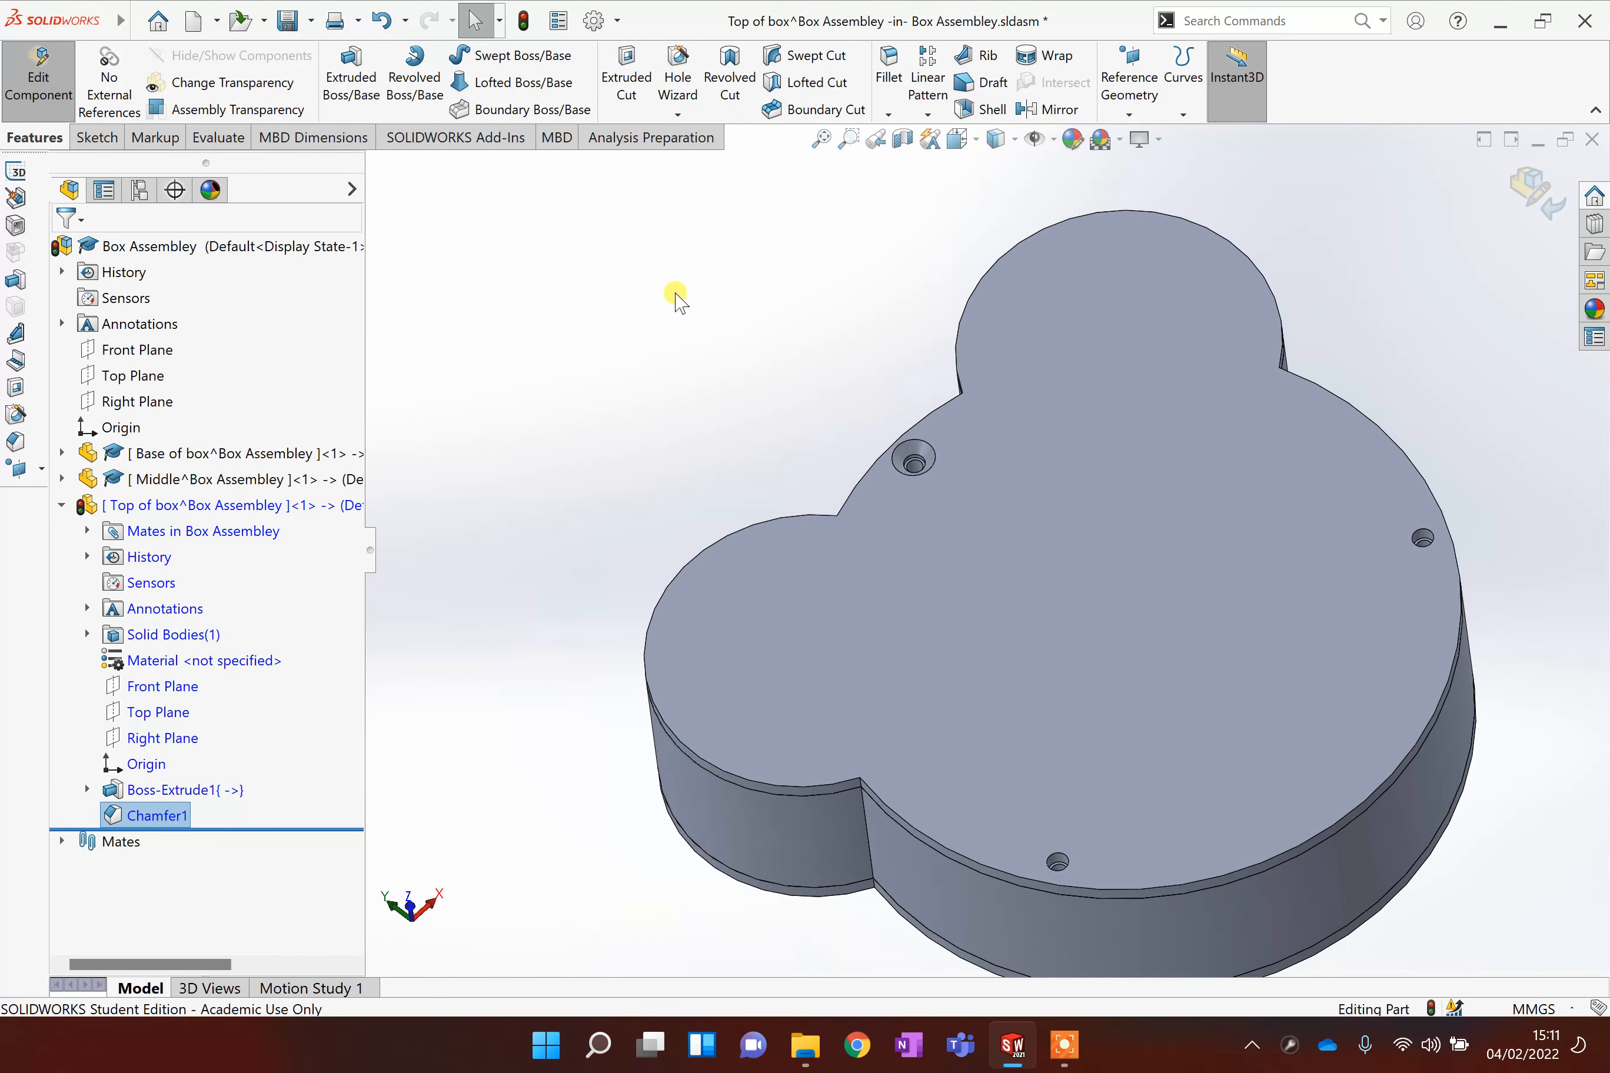
key("ctrl+z")
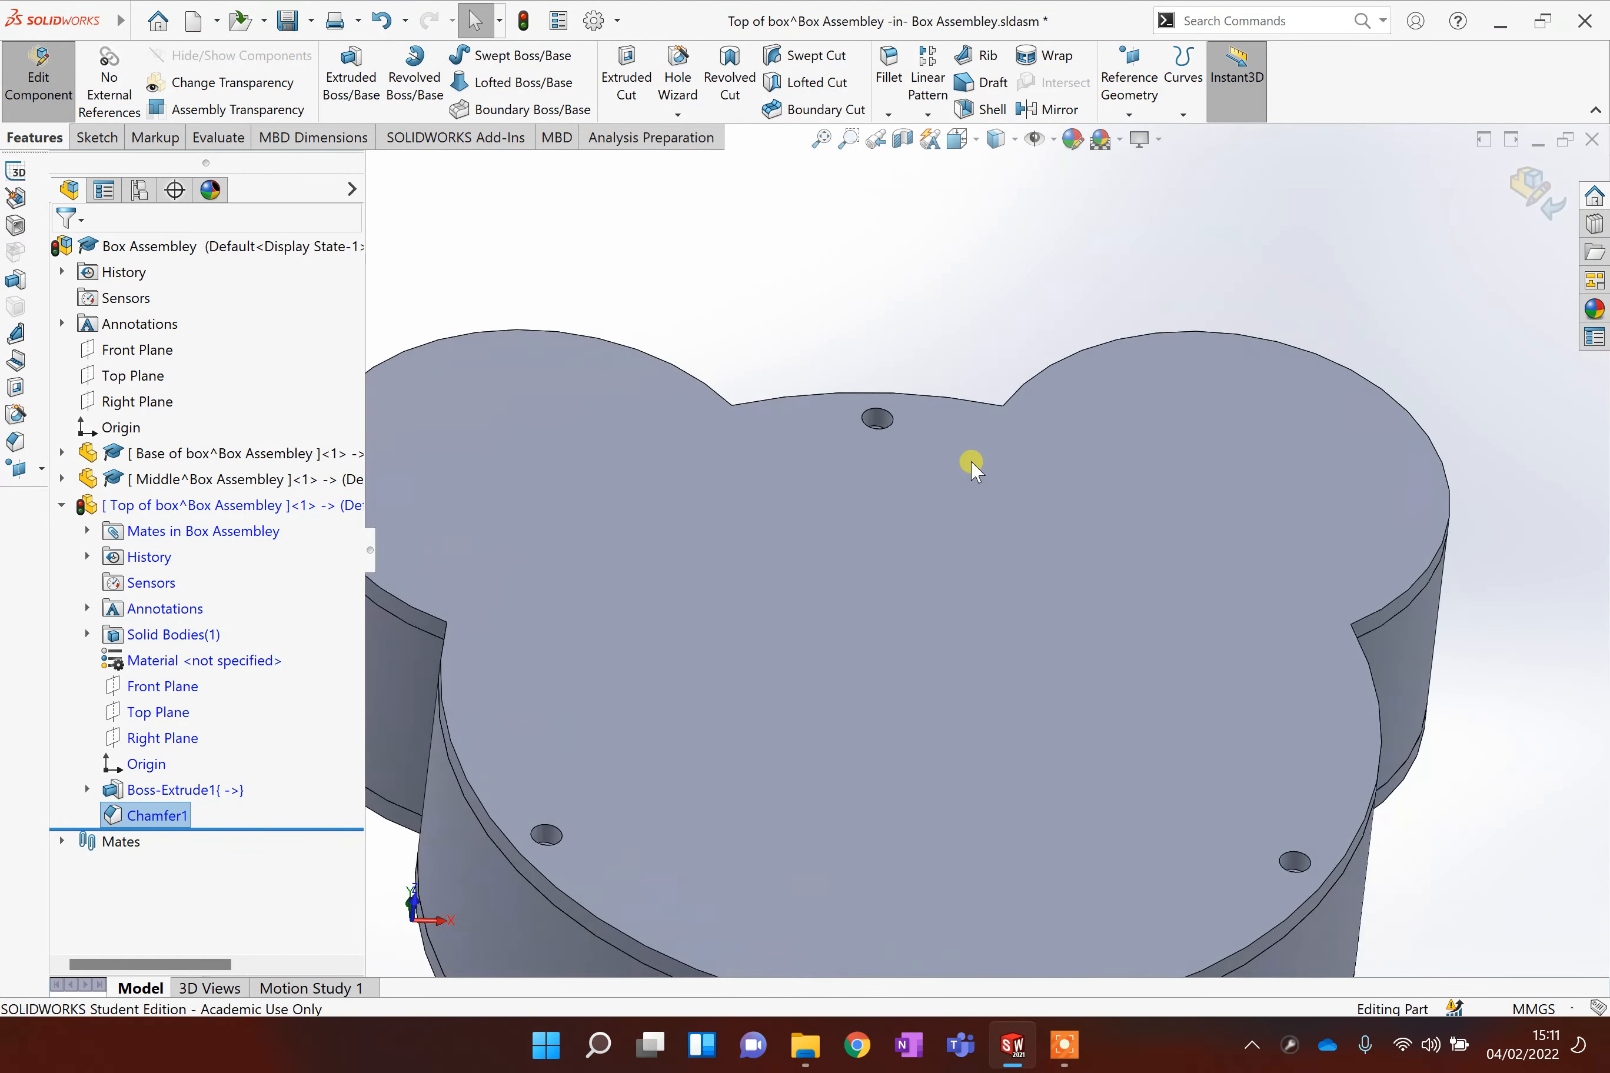
Step: Save the box assembly with the extruded lid
middle_click_drag(1022, 557, 860, 223)
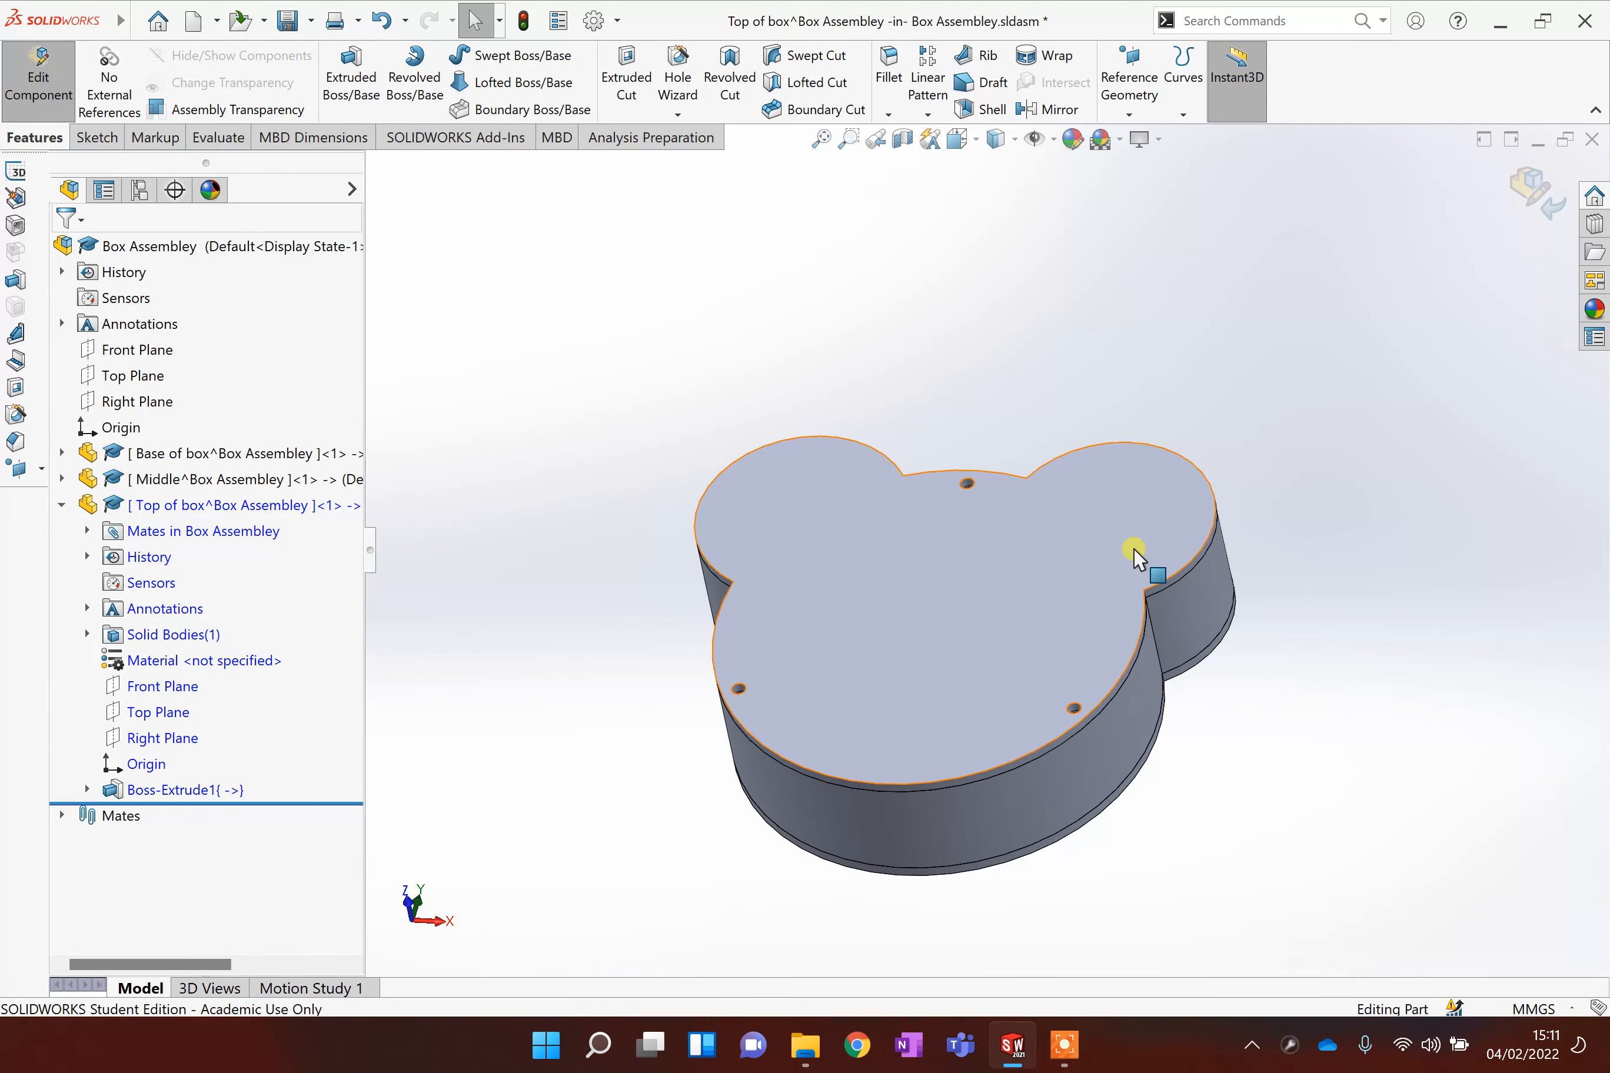
left_click(1094, 540)
left_click(1320, 471)
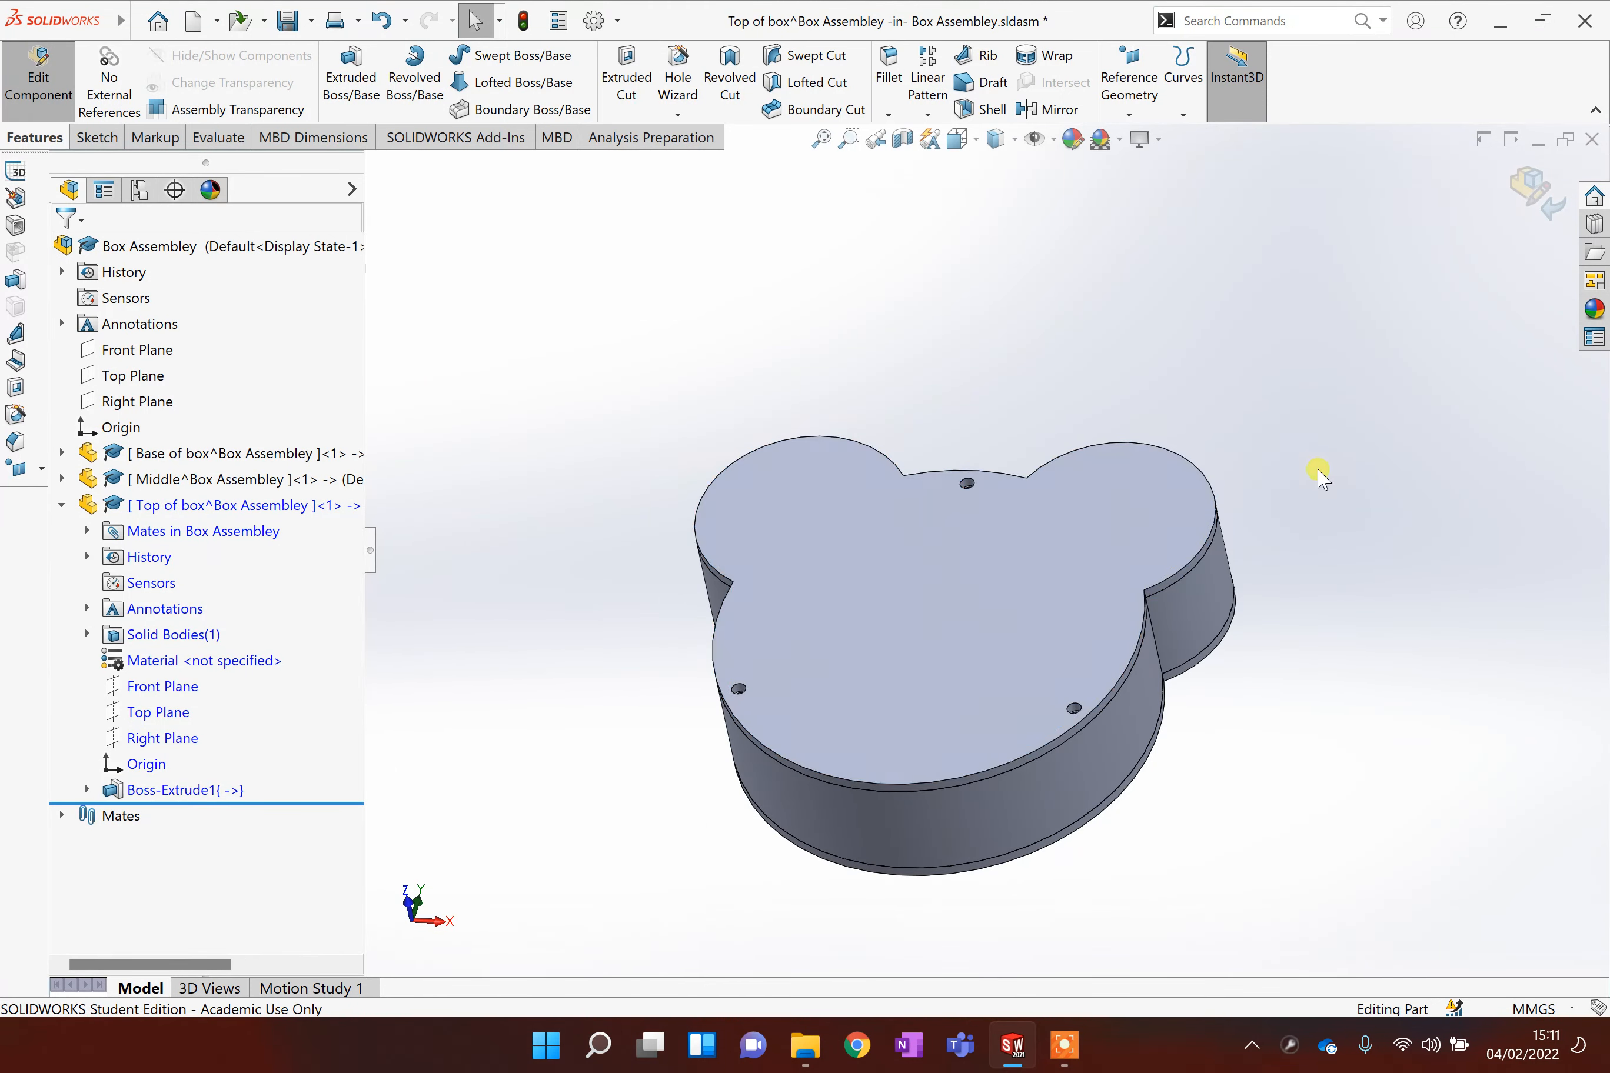
middle_click_drag(1320, 471, 1234, 595)
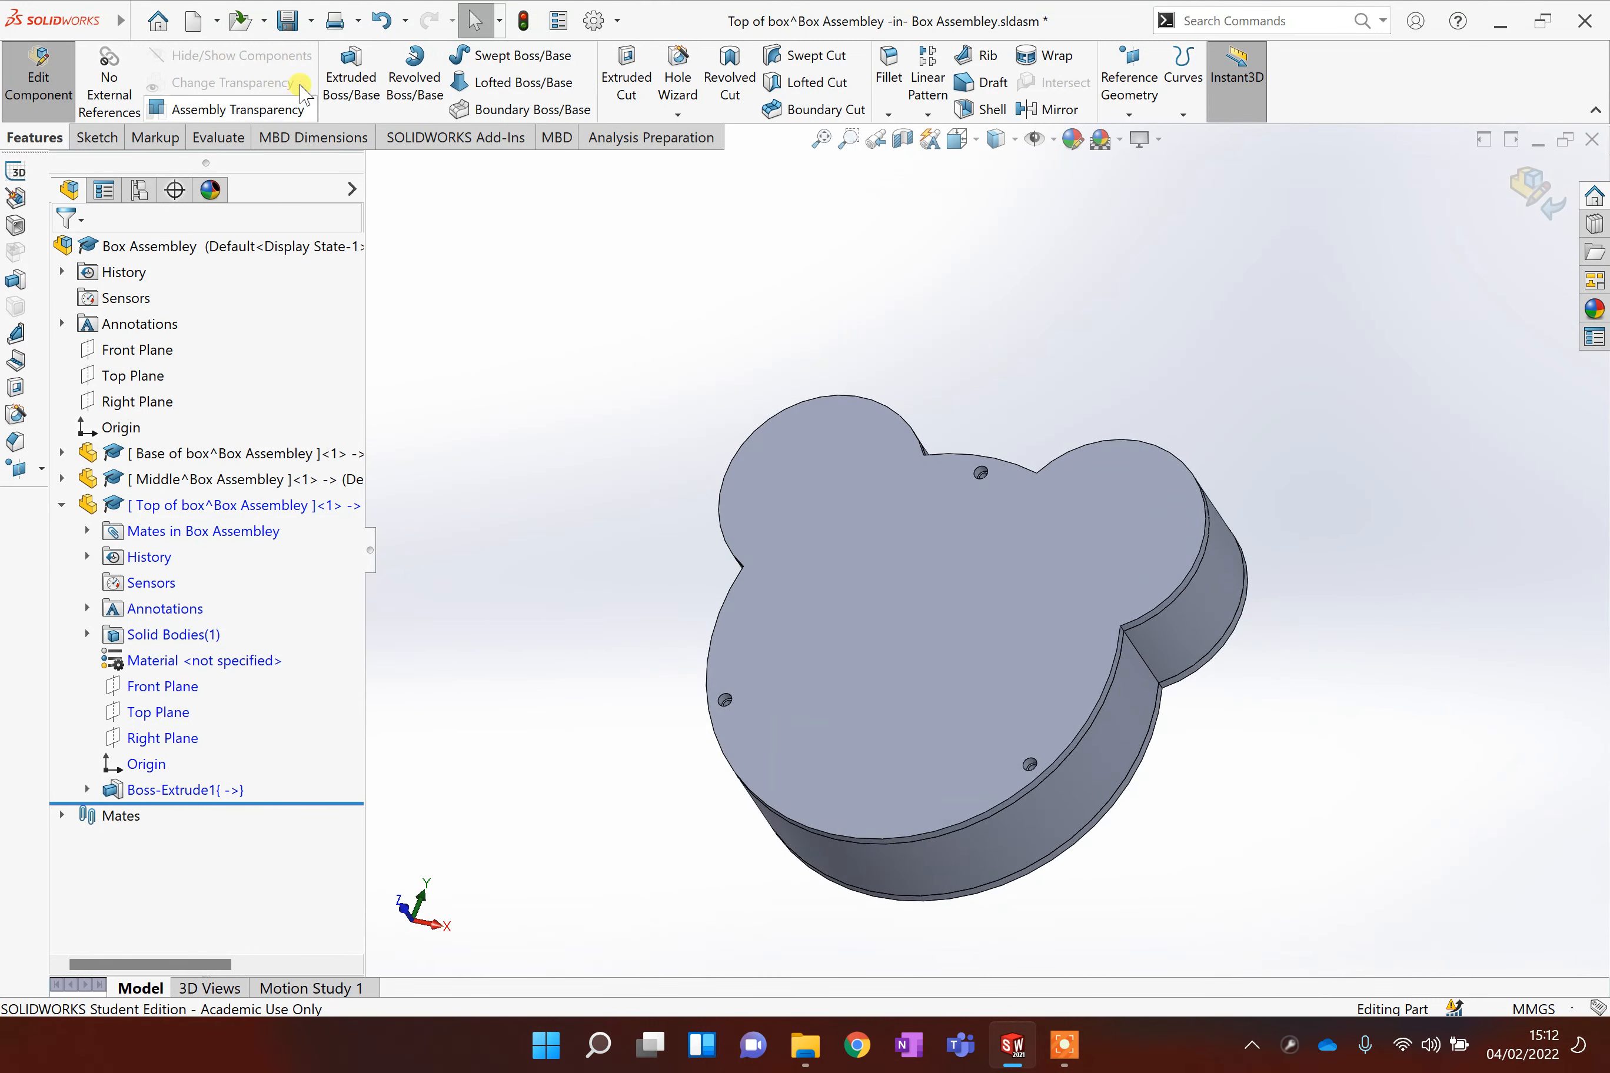
left_click(285, 23)
middle_click_drag(1261, 658, 989, 277)
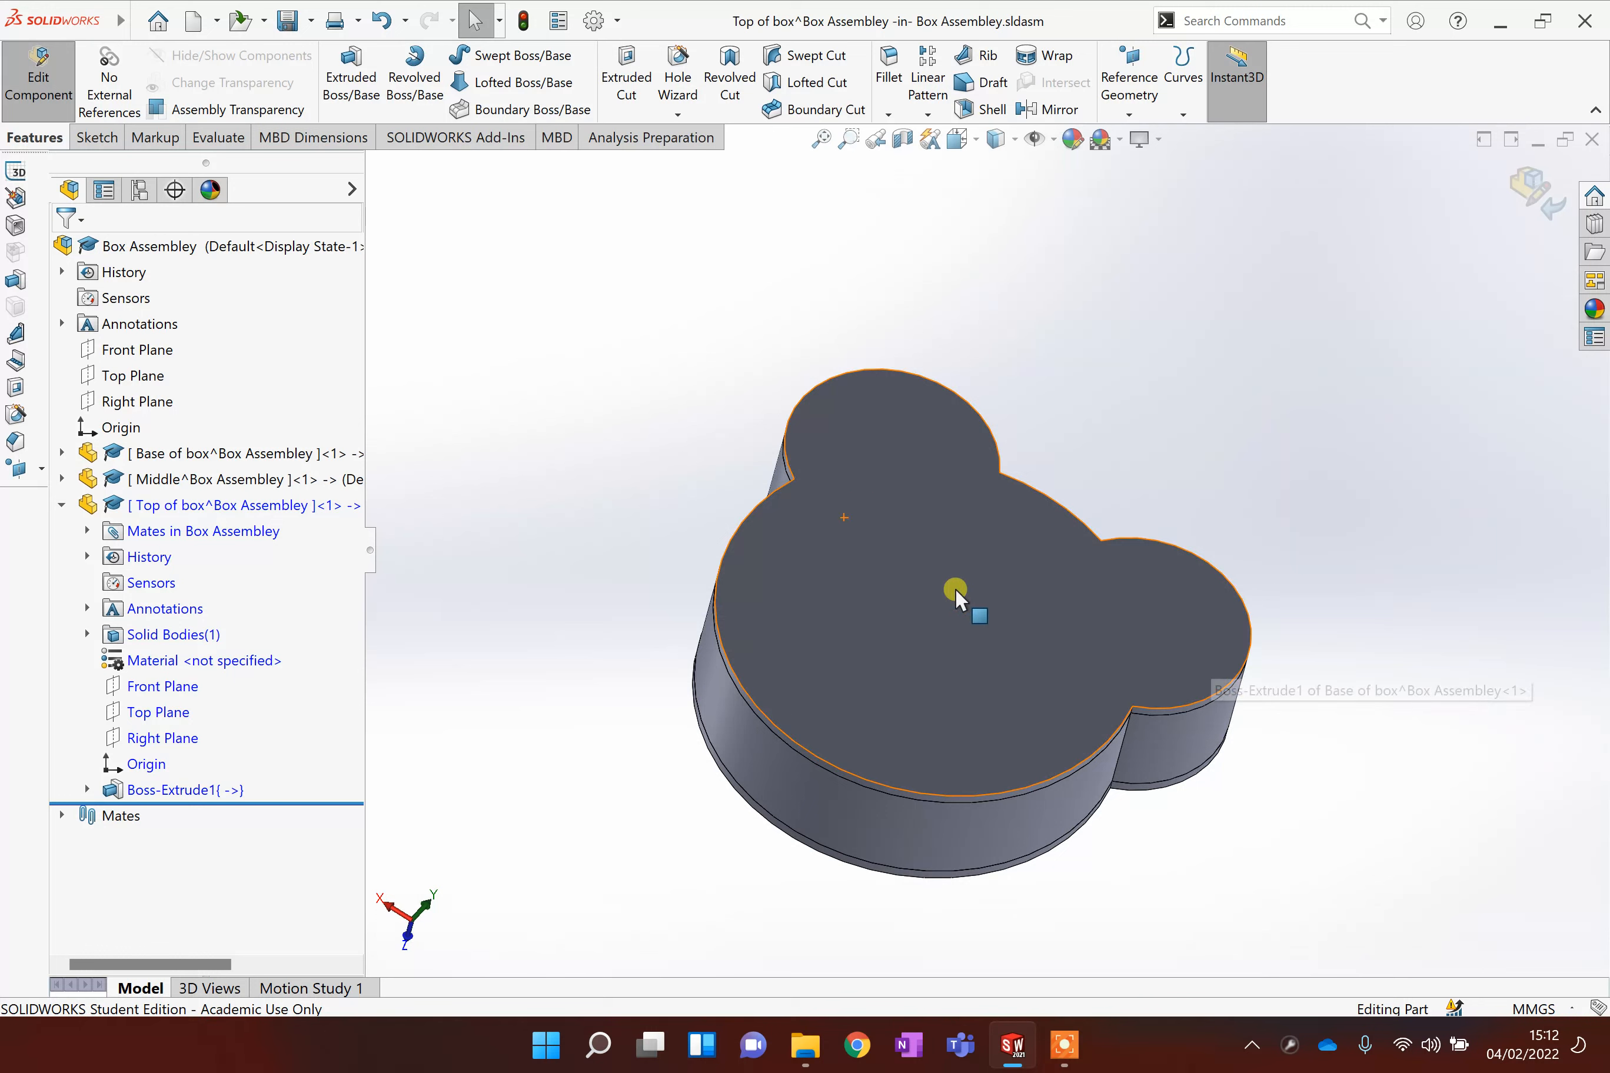
middle_click_drag(846, 451, 816, 424)
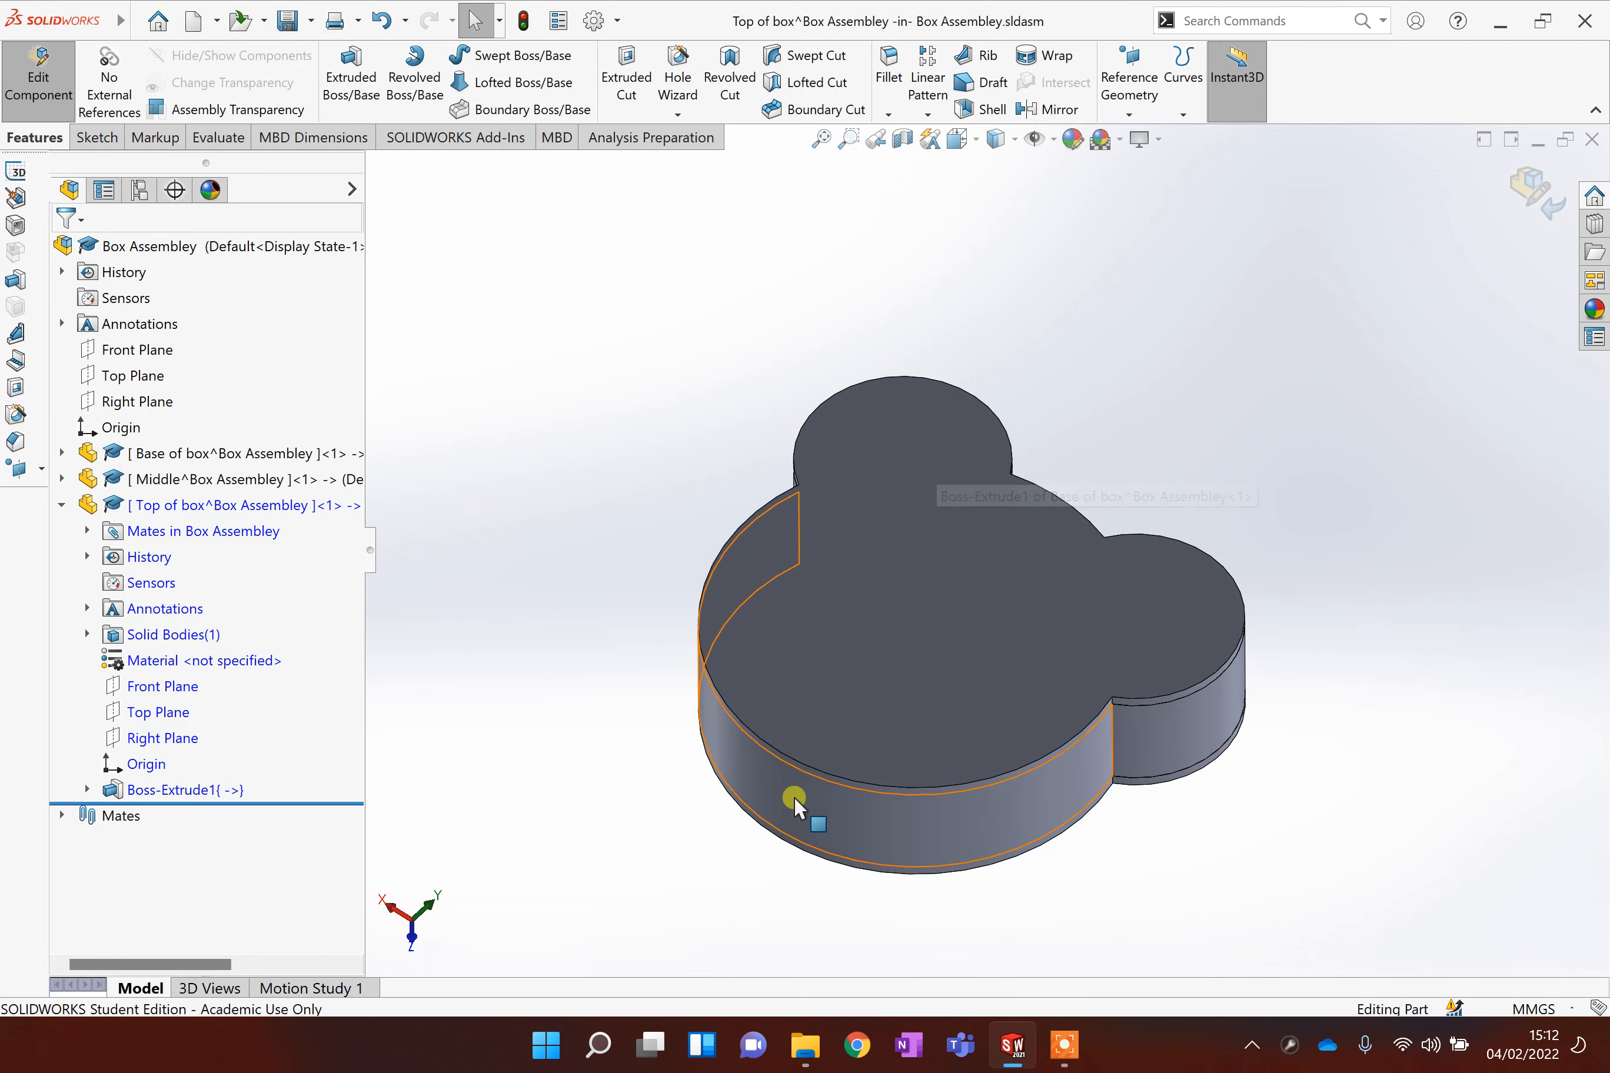
middle_click_drag(821, 664, 1204, 500)
scroll(1117, 728, "down", 2)
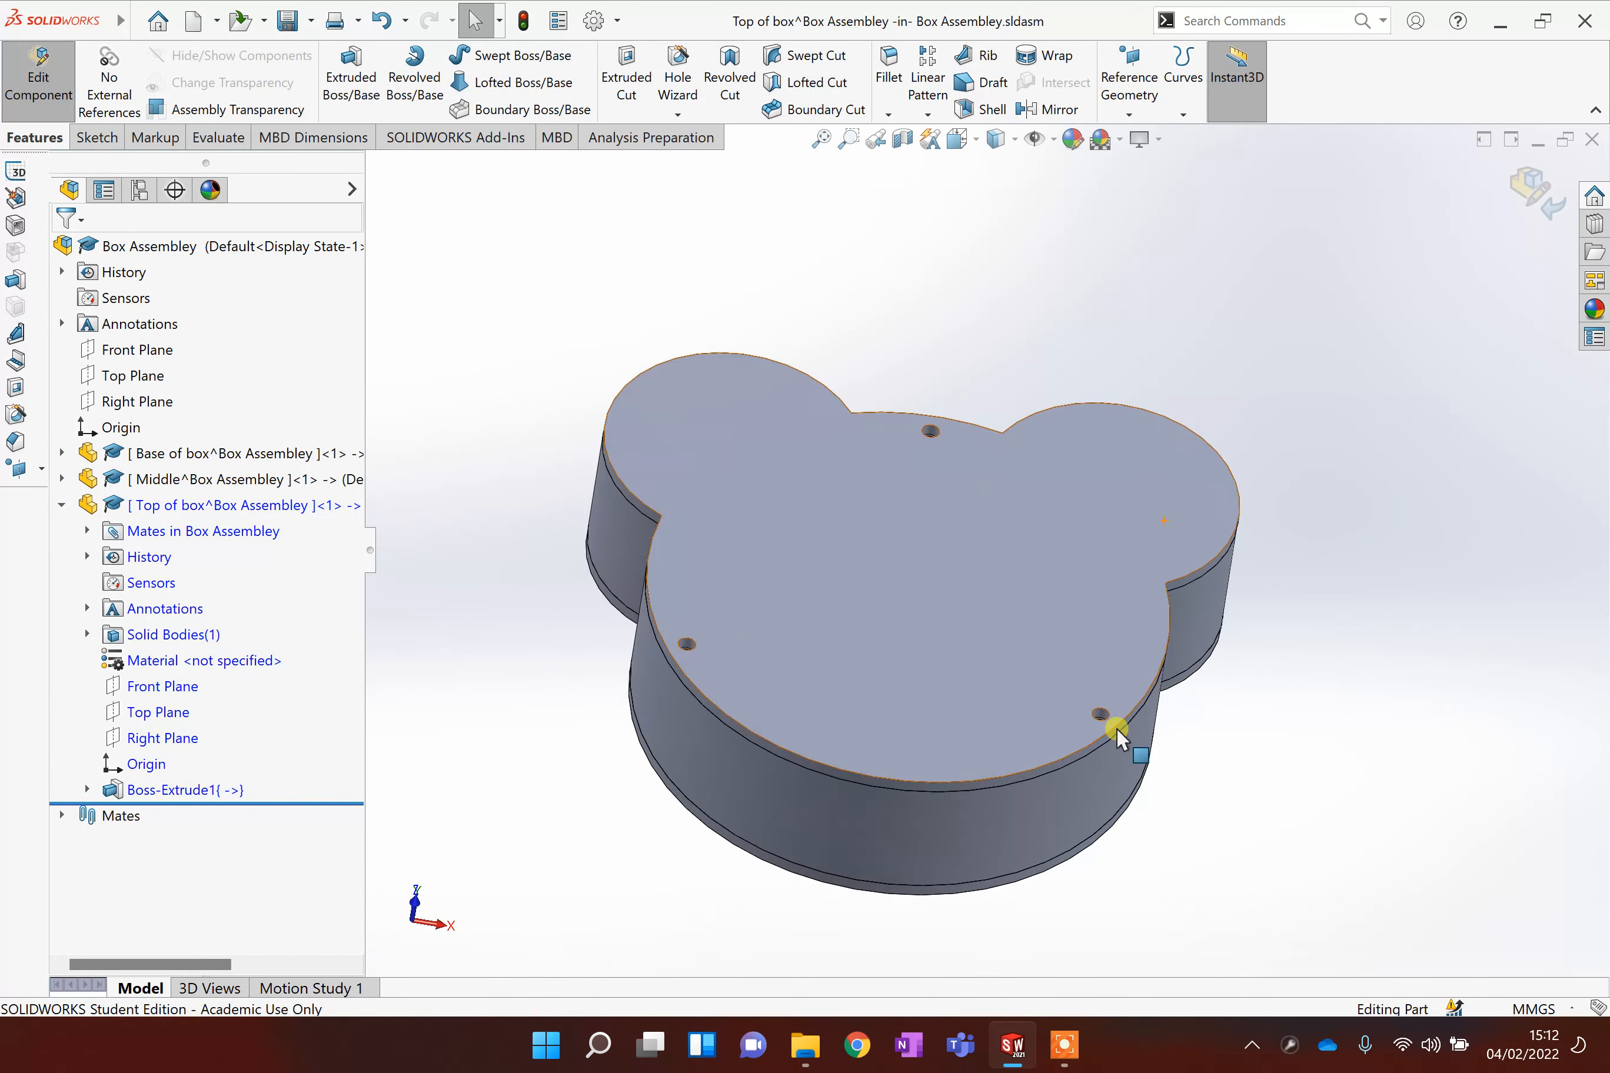
middle_click_drag(1266, 763, 1263, 341)
middle_click_drag(1232, 675, 1166, 646)
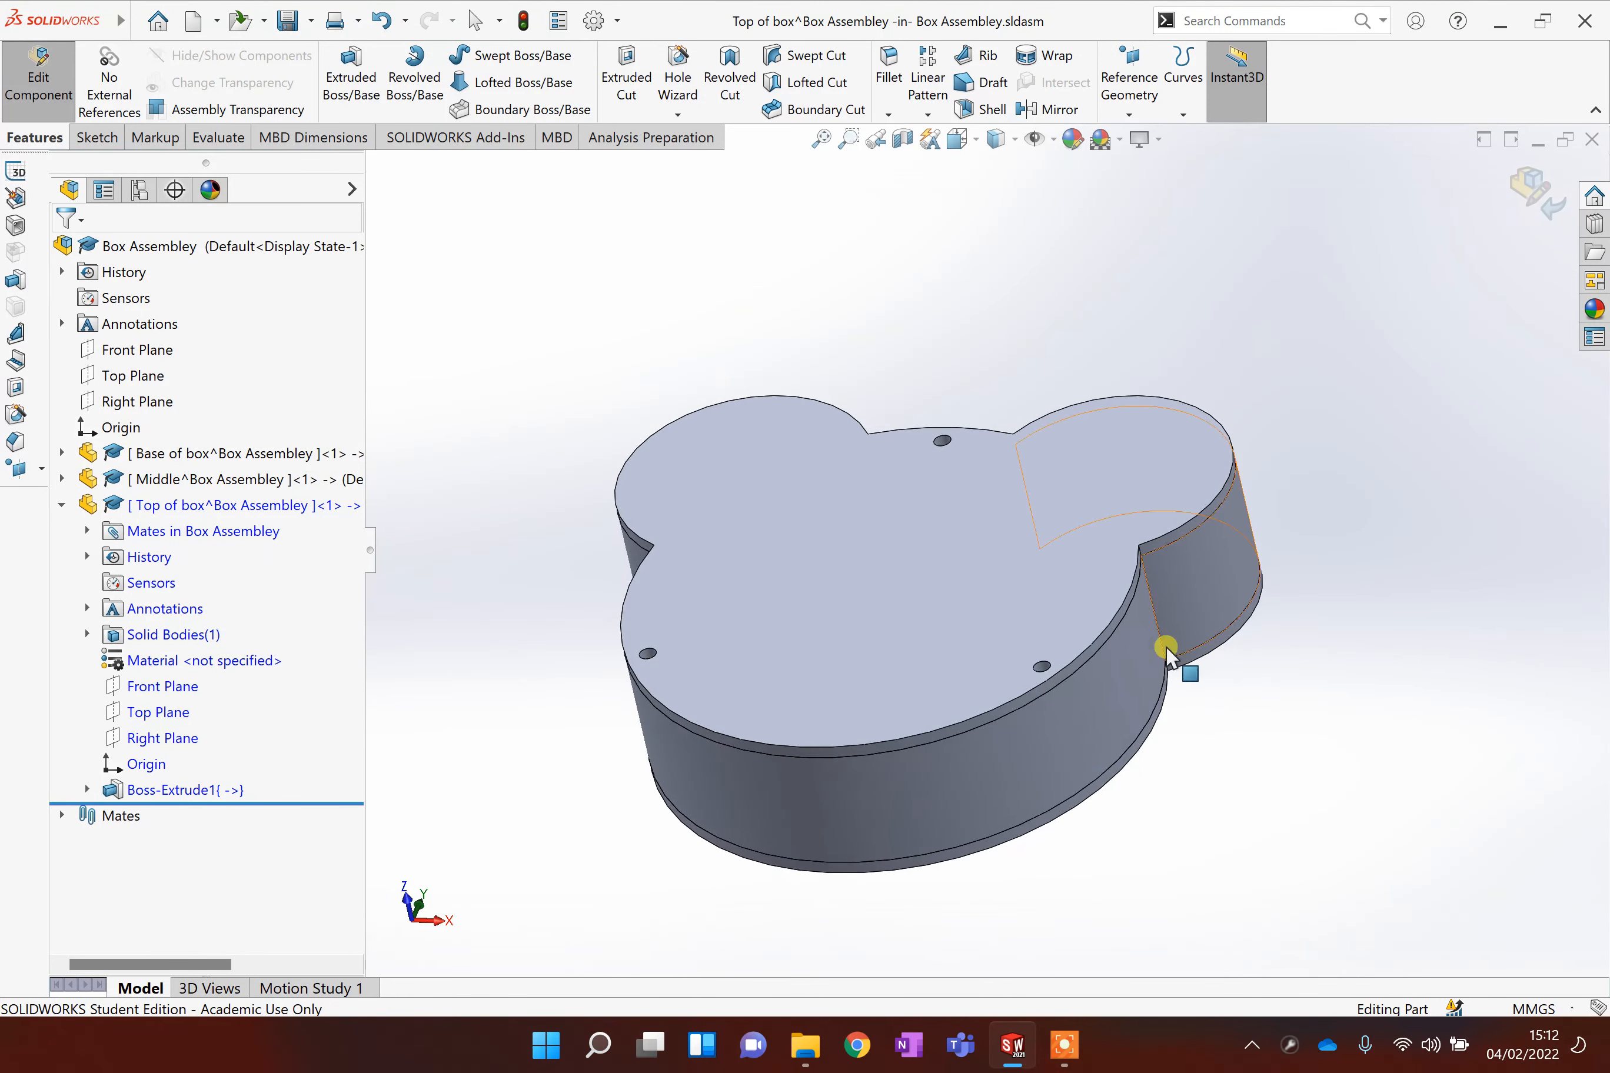
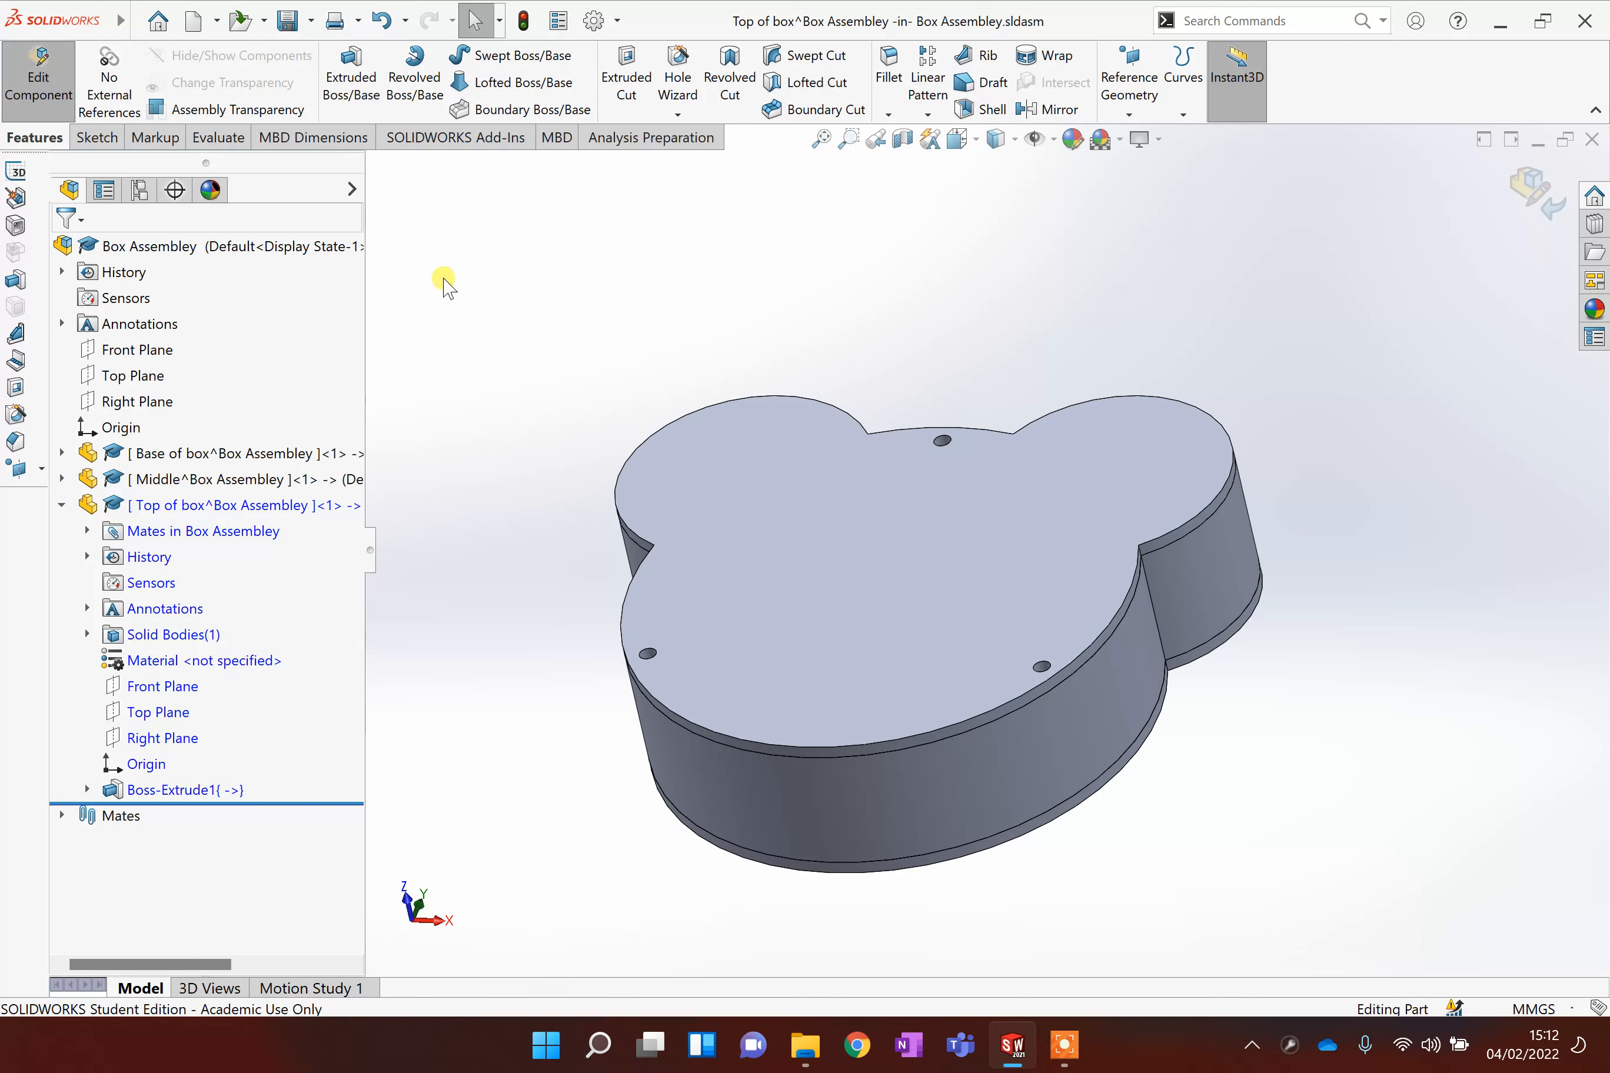
Step: Finish editing the lid part in context and save the box assembly
left_click(1528, 204)
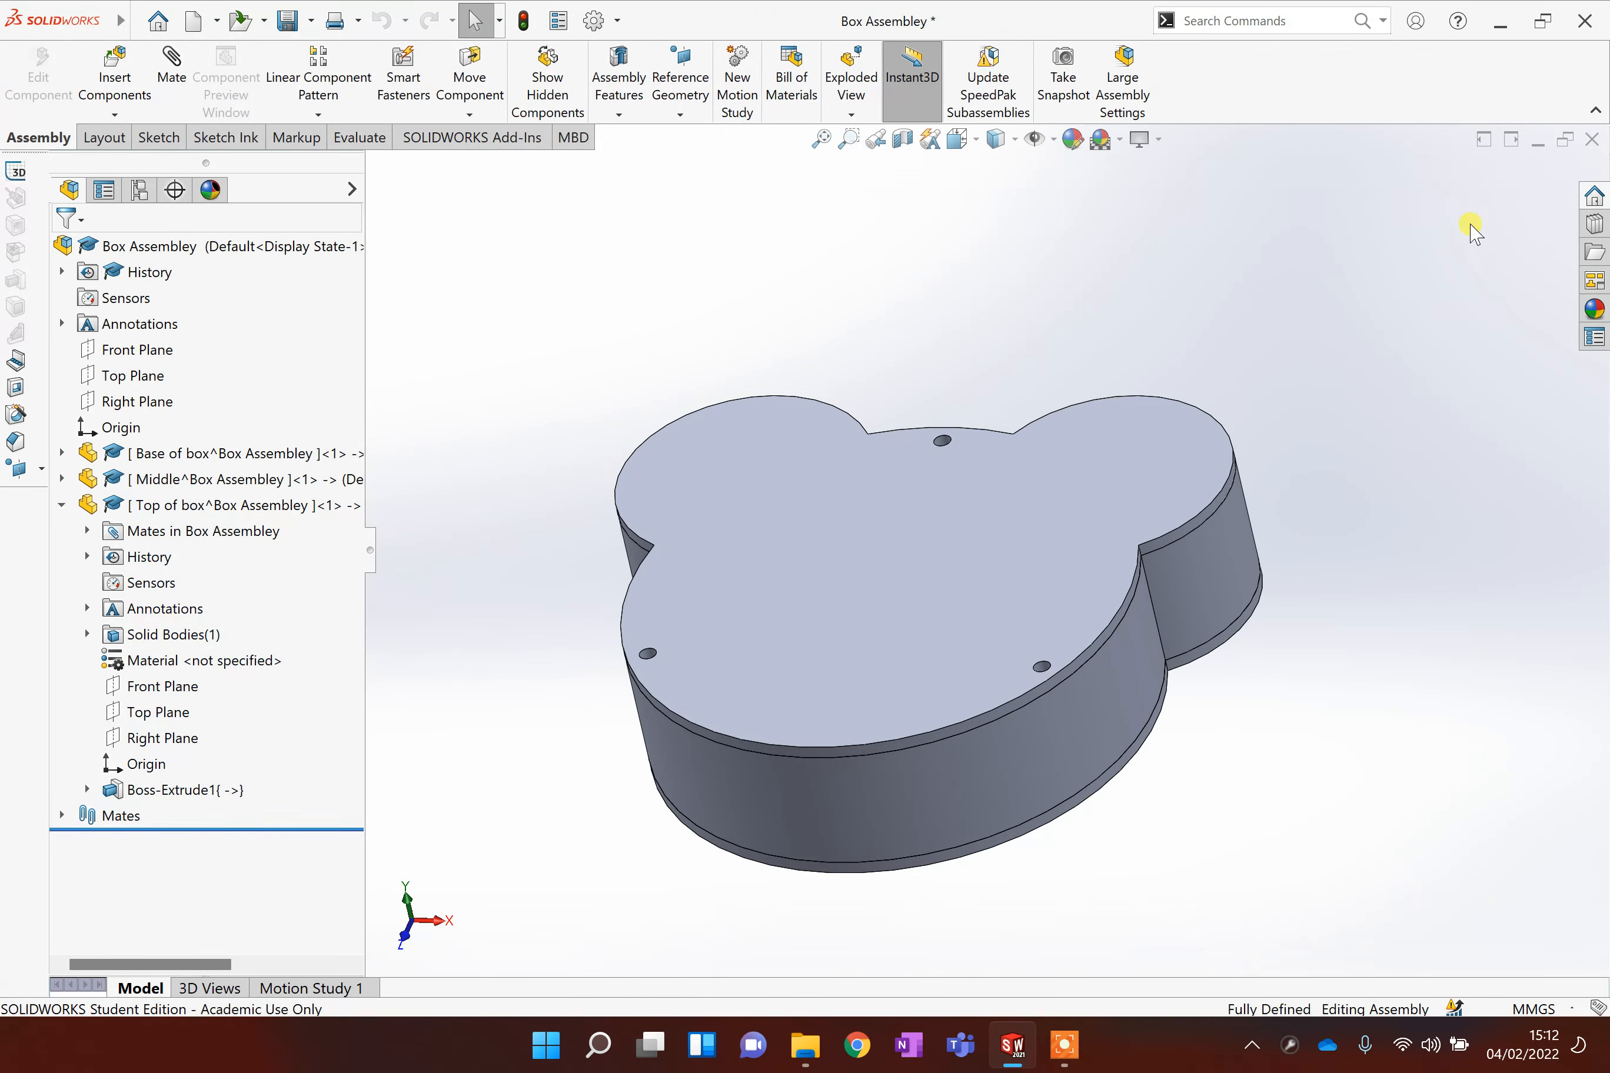
left_click(286, 20)
left_click(970, 640)
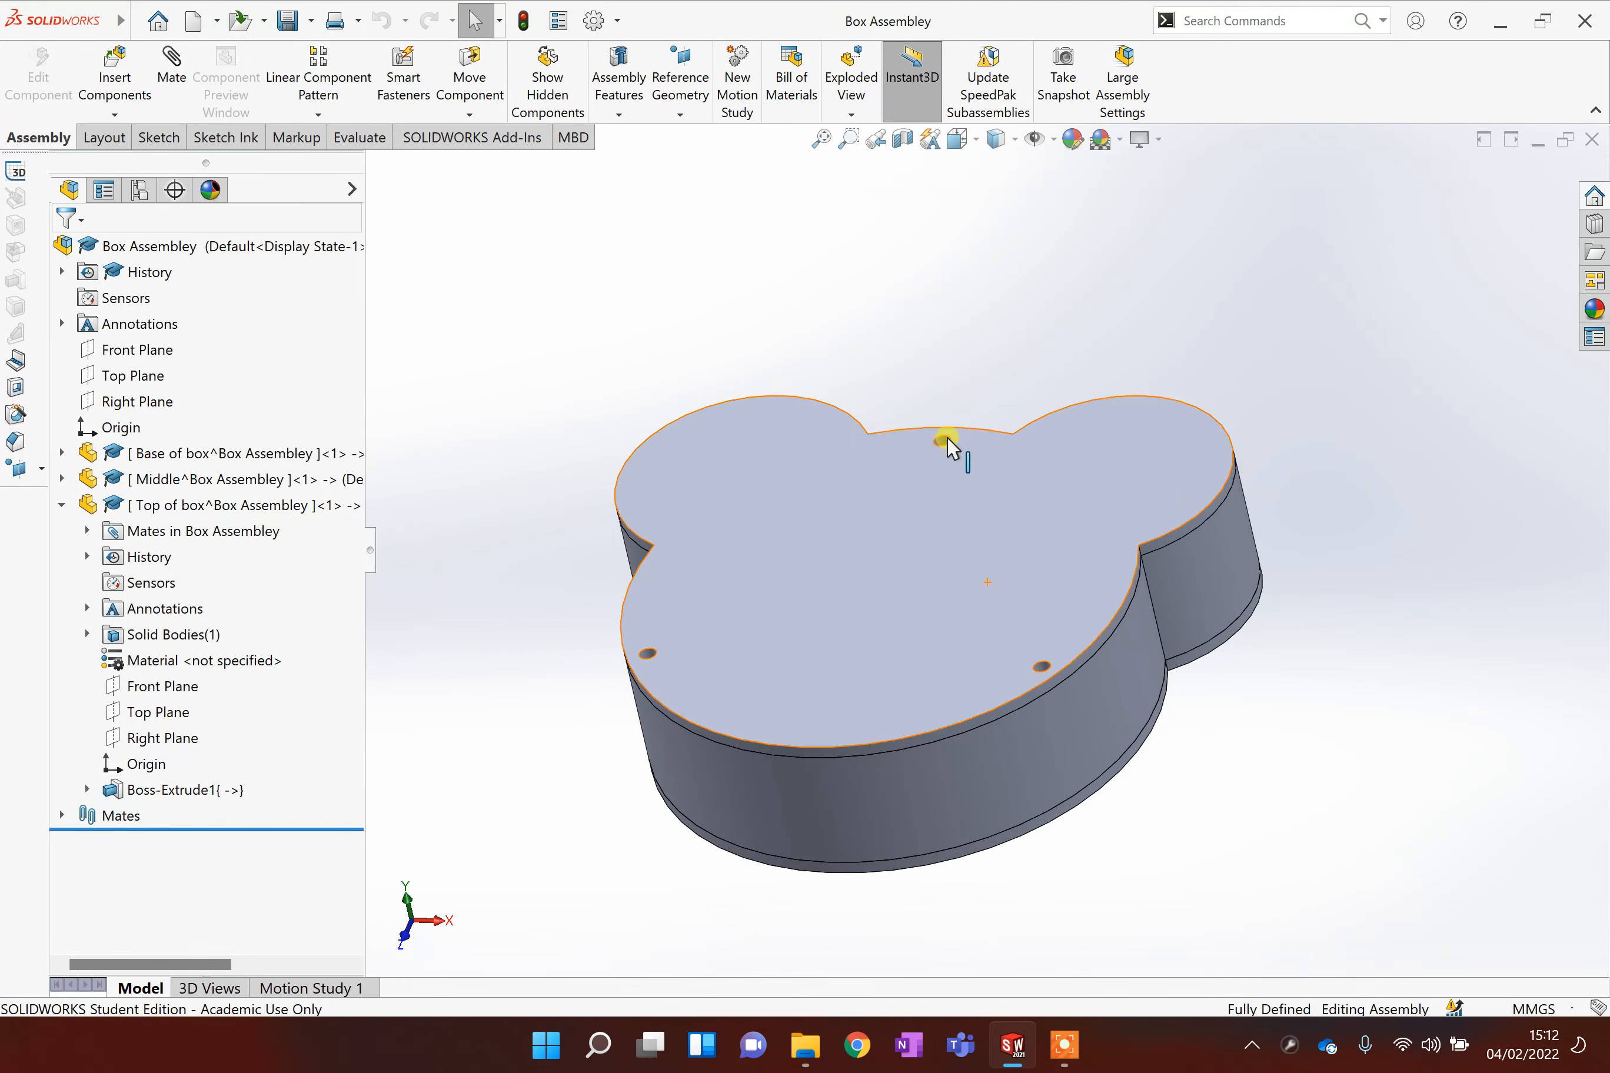
Step: Section the assembly parallel to the Front Plane at a 28 mm offset and examine the cut through the lid and screw hole
scroll(911, 554, "up", 3)
middle_click_drag(861, 600, 824, 727)
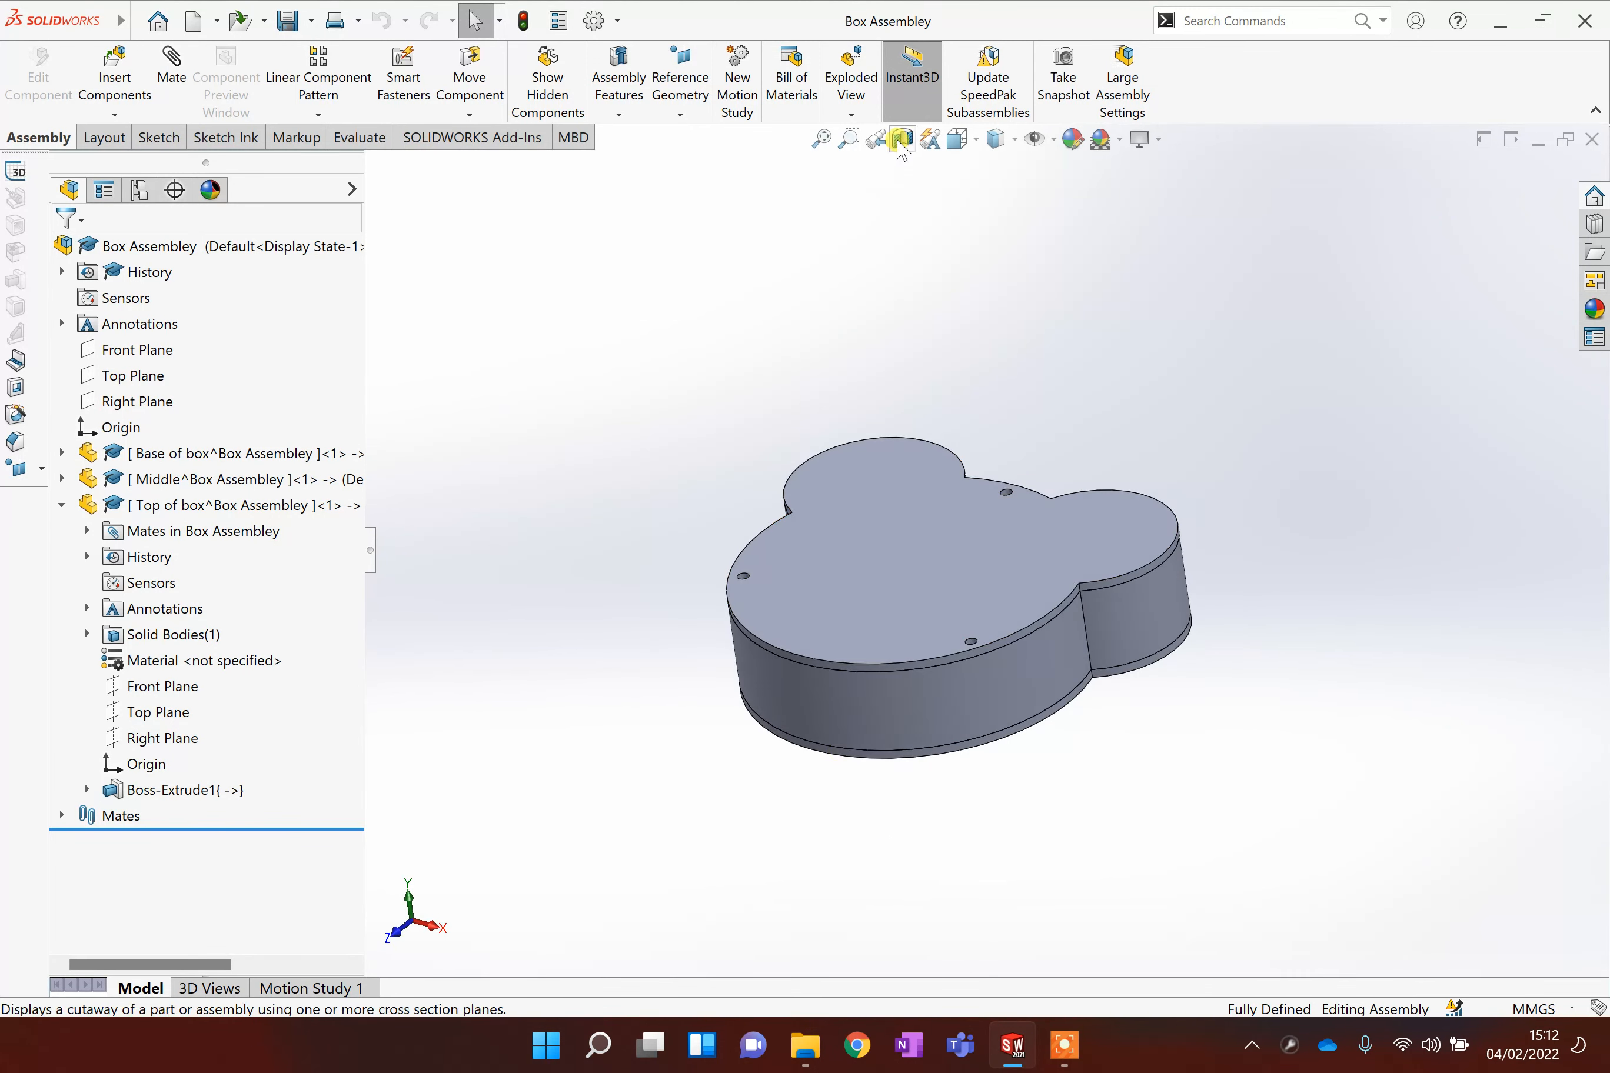
left_click(138, 350)
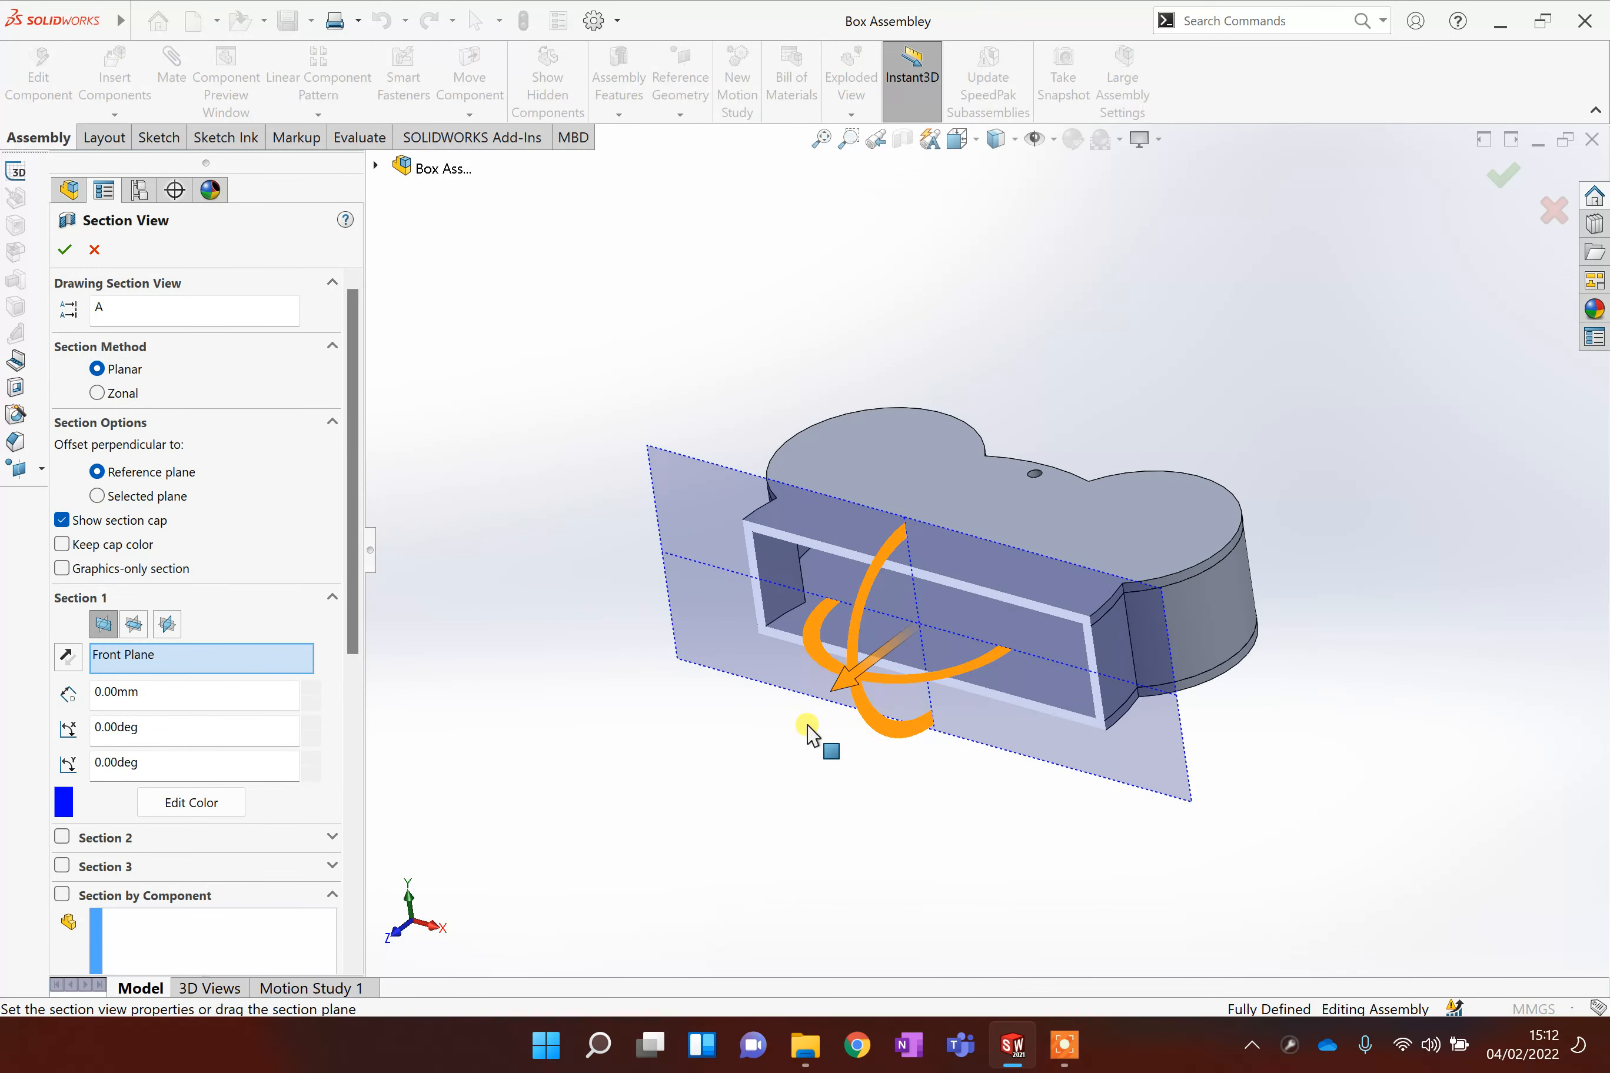
left_click_drag(848, 683, 808, 709)
middle_click_drag(711, 827, 793, 724)
scroll(1121, 605, "down", 11)
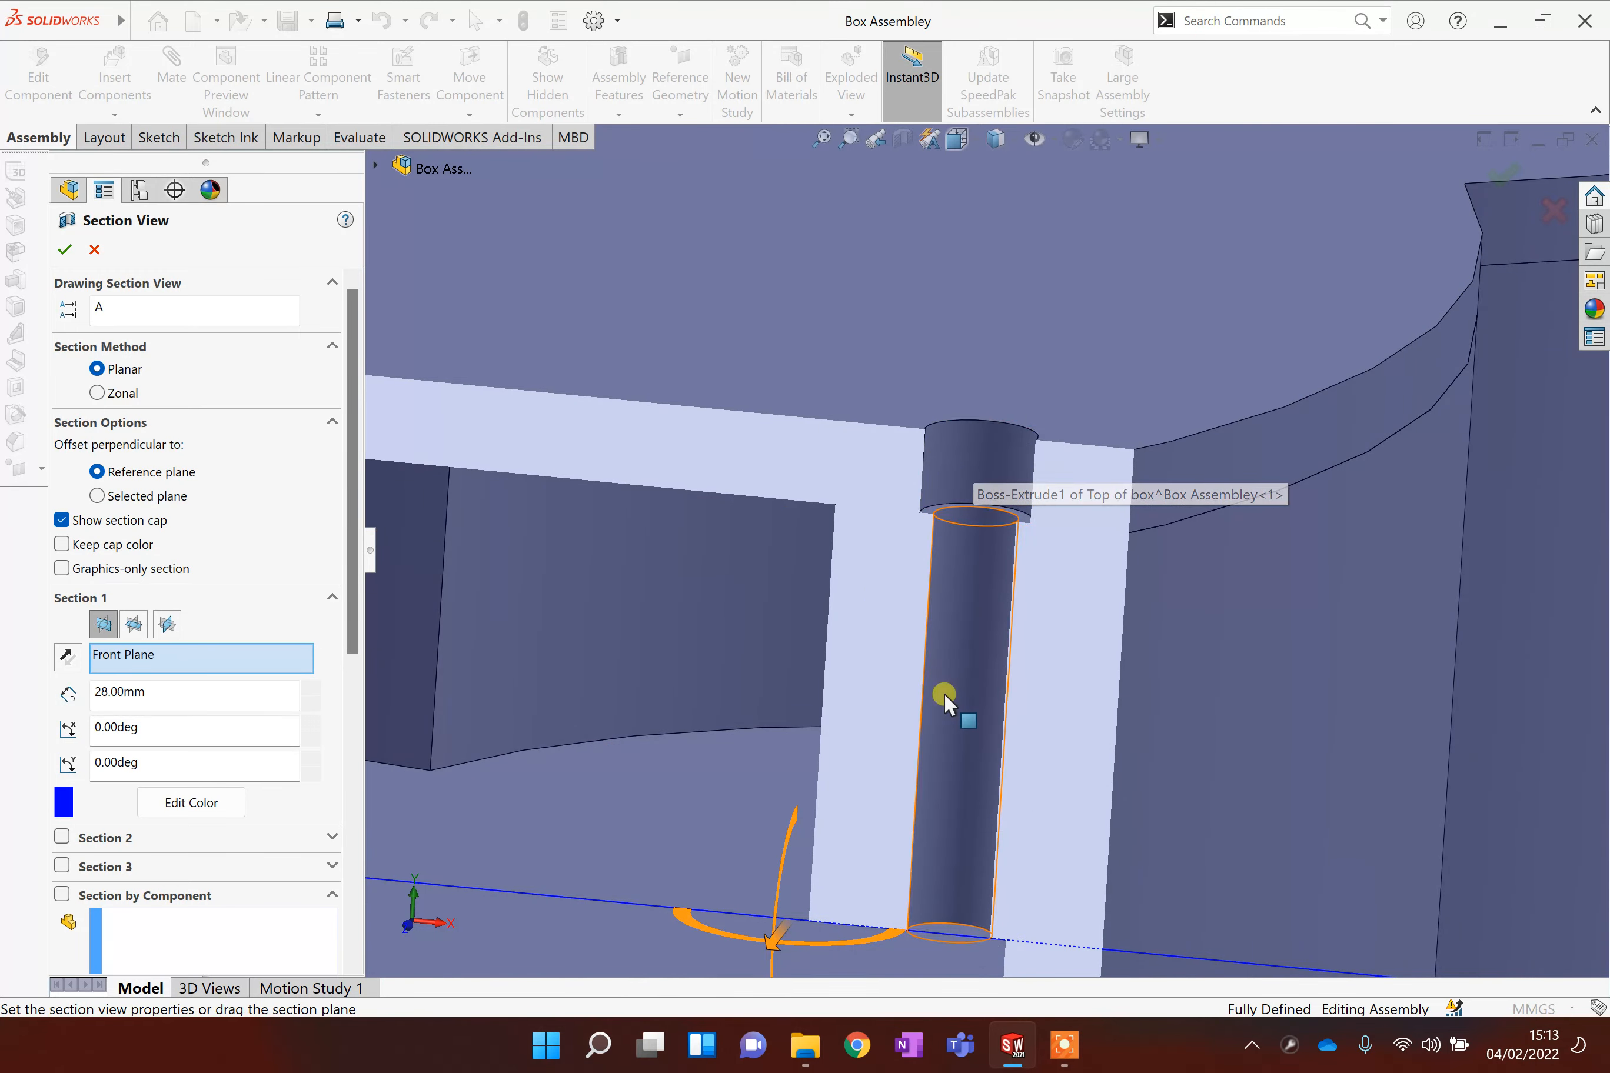
Step: Fit the whole box in view and shift and tilt the section plane to about 18.95 mm offset and 312.6 degrees Y rotation
key("f")
middle_click_drag(928, 703, 834, 744)
left_click_drag(737, 530, 1431, 263)
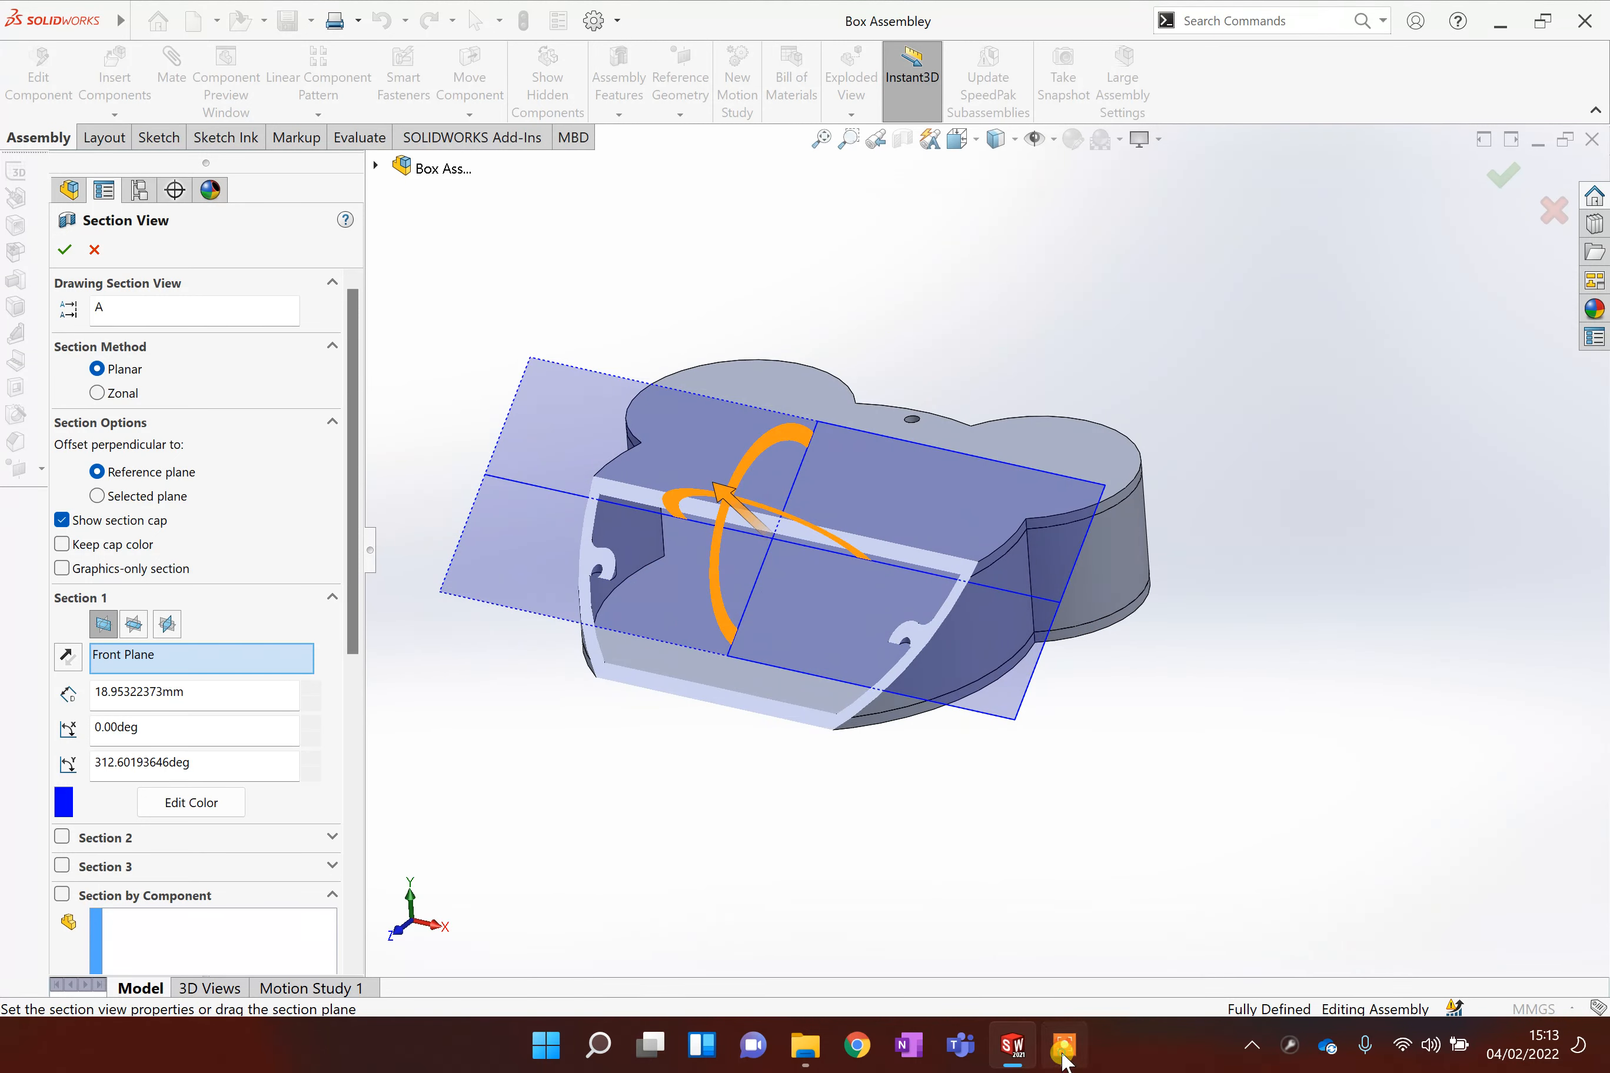